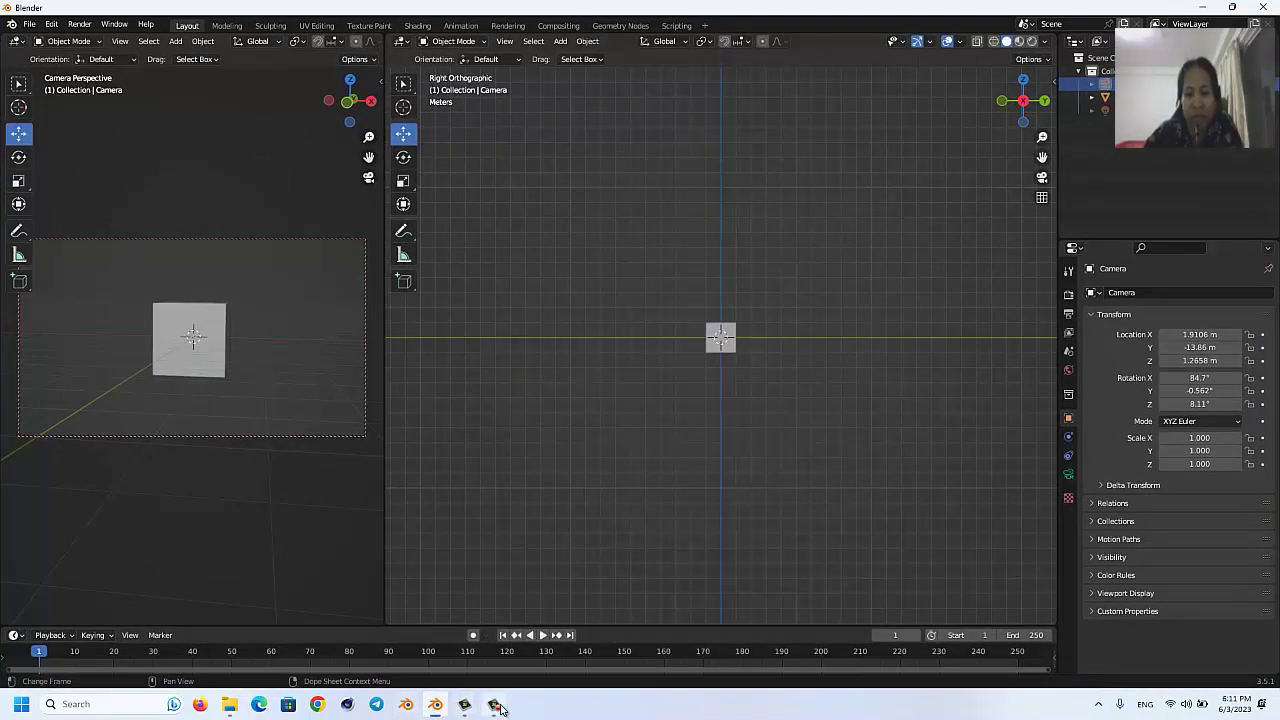
Step: Orbit the main viewport out of Right Orthographic into a user perspective view of the cube
{"action": "left_click_drag", "start_coordinate": [1178, 603], "coordinate": [1057, 664]}
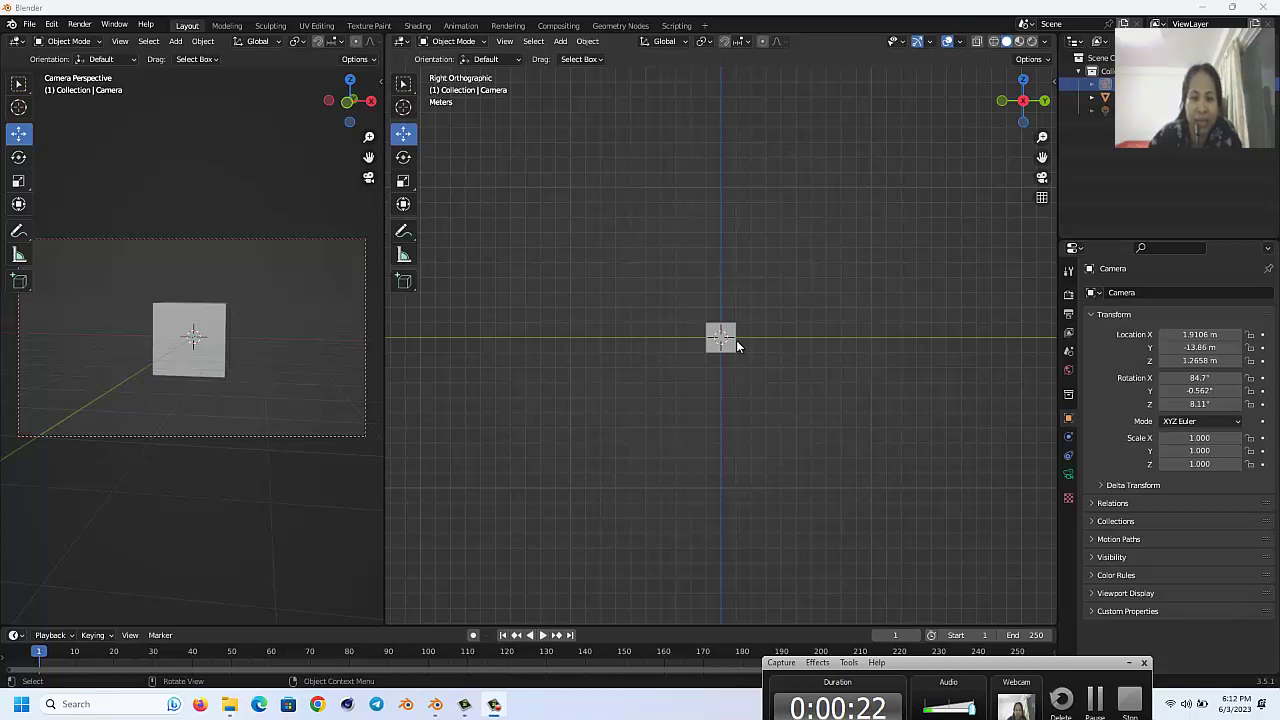
{"action": "middle_click_drag", "start_coordinate": [786, 299], "coordinate": [786, 306]}
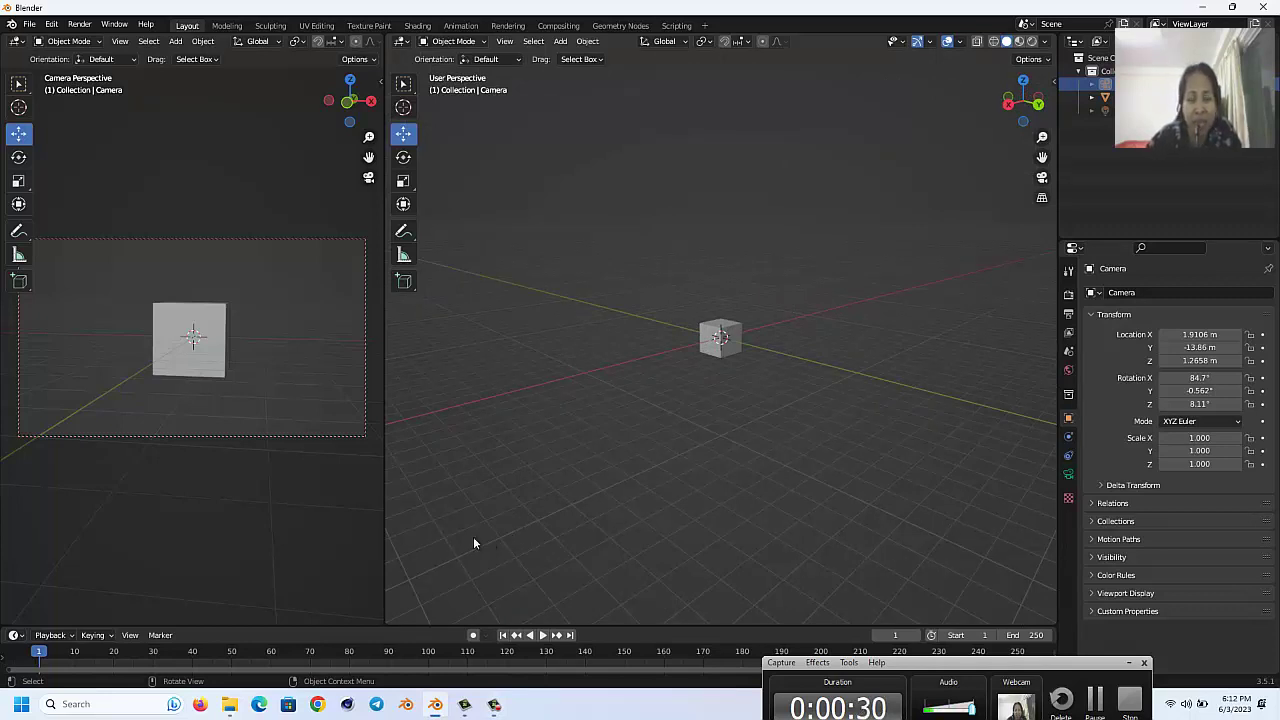
{"action": "mouse_move", "coordinate": [229, 704]}
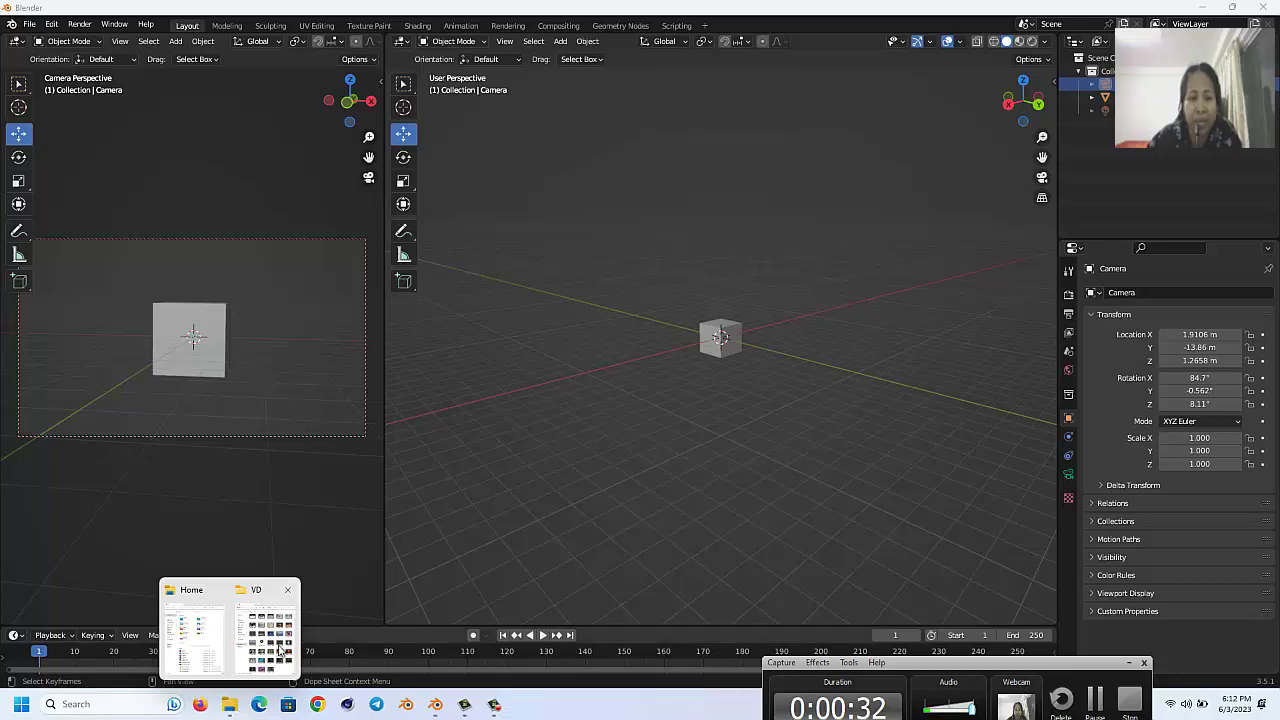
{"action": "left_click", "coordinate": [266, 630]}
{"action": "double_click", "coordinate": [434, 528]}
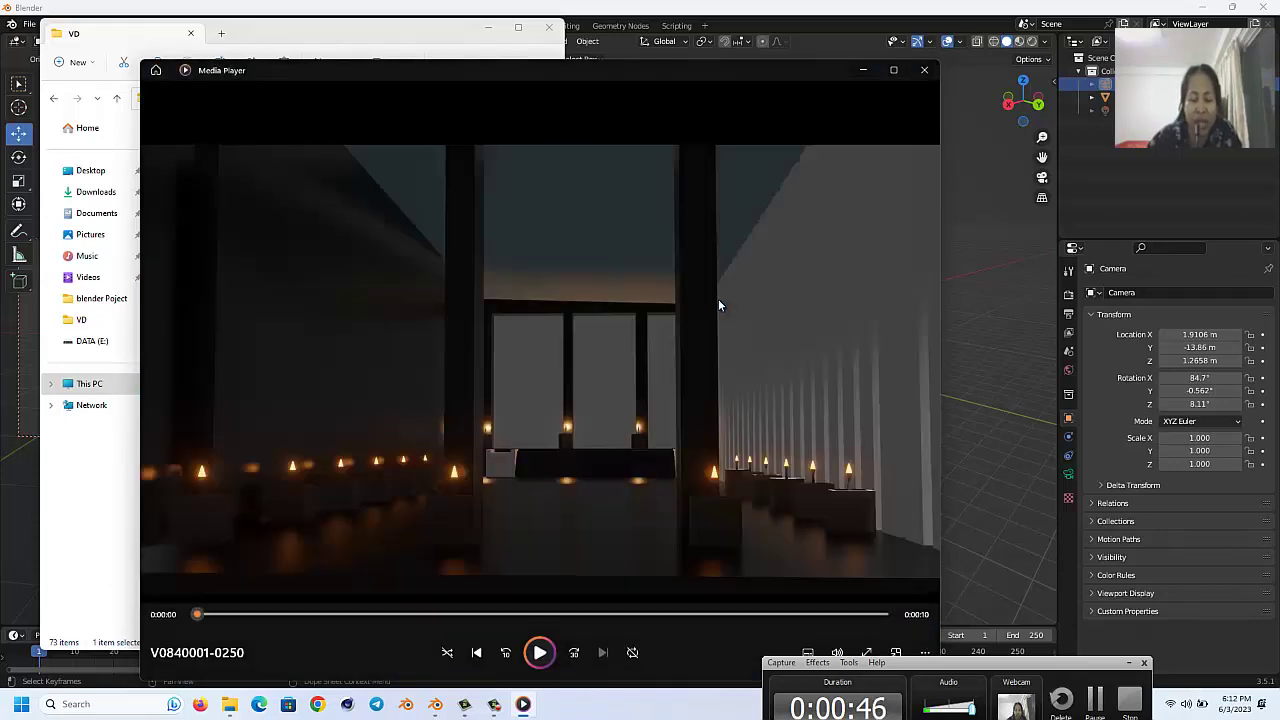
{"action": "left_click", "coordinate": [540, 654]}
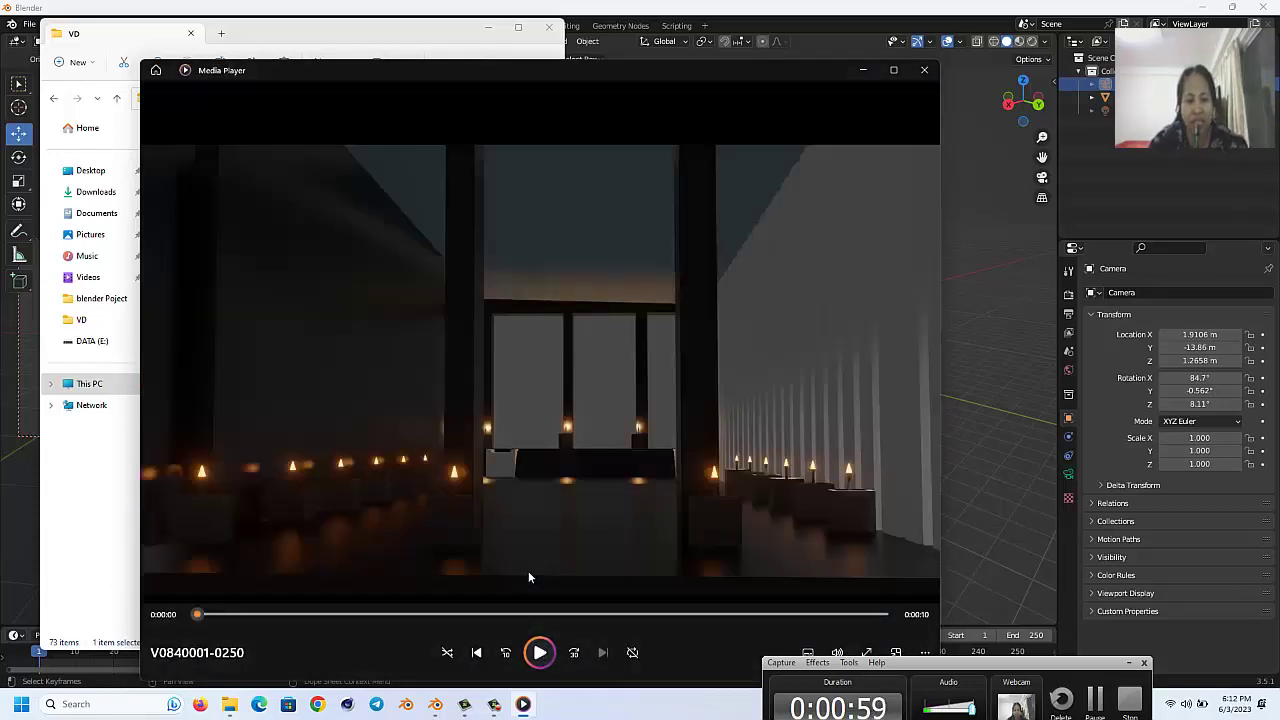
Step: Close Media Player and the VD folder, then select the cube in Blender
{"action": "left_click", "coordinate": [924, 70]}
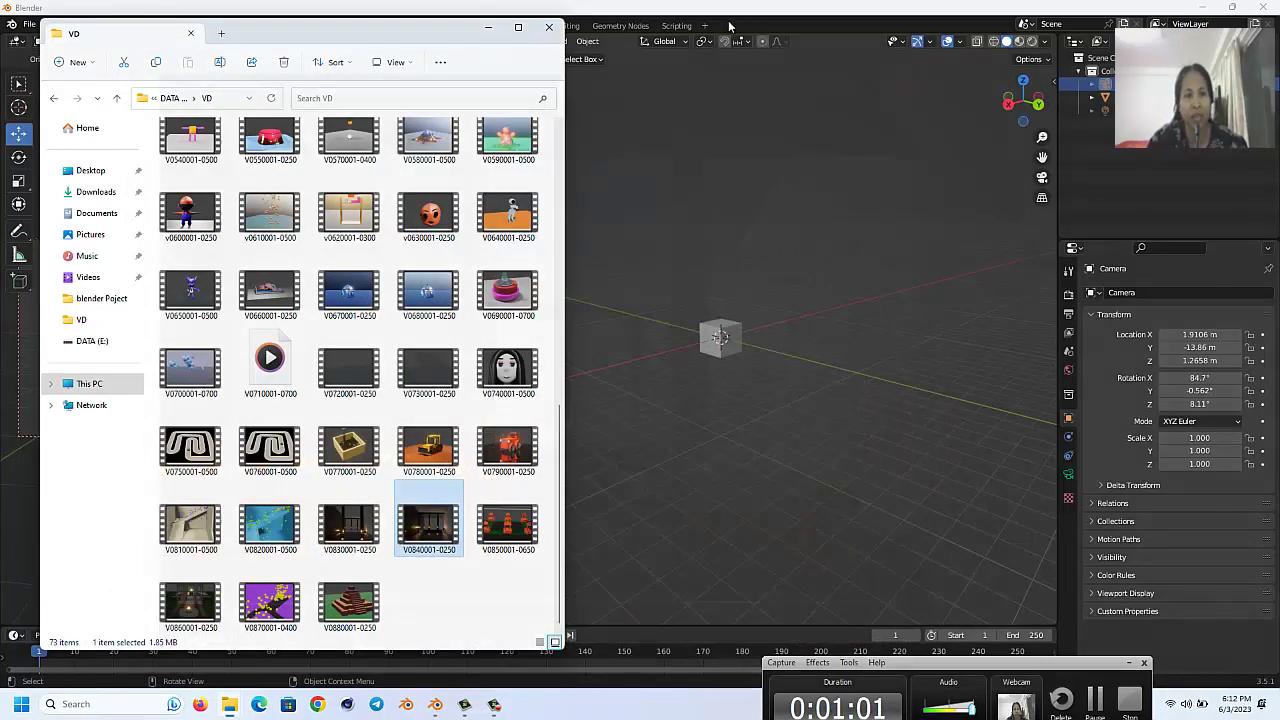
{"action": "left_click", "coordinate": [548, 27]}
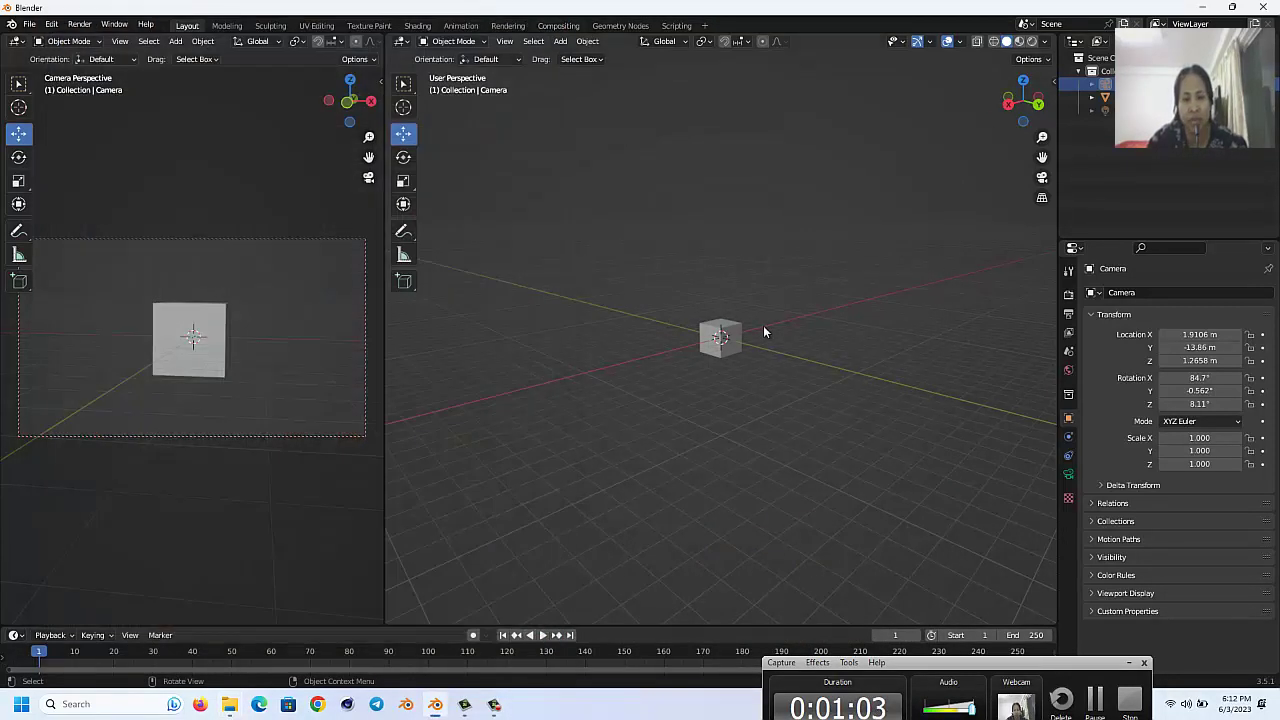
{"action": "left_click", "coordinate": [724, 352]}
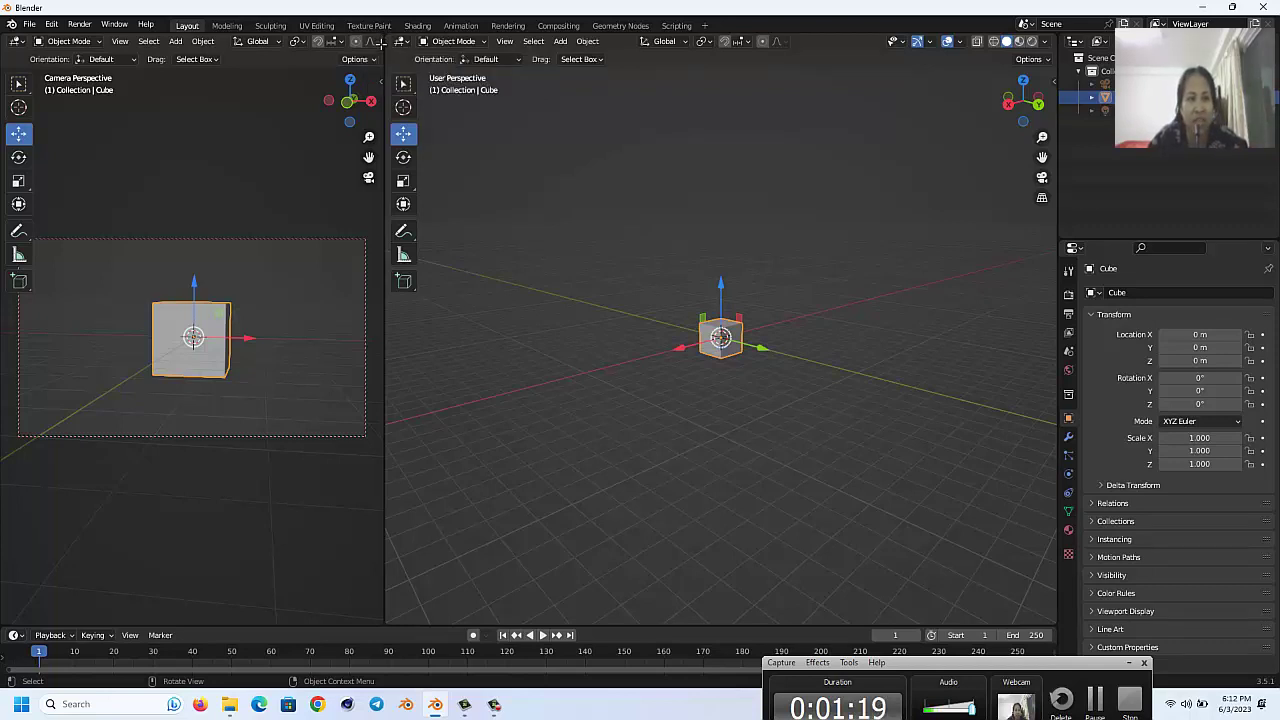
Step: Split the left camera area, cycle its view through right, perspective and camera, then rejoin the areas
{"action": "mouse_move", "coordinate": [380, 40]}
{"action": "left_mouse_down"}
{"action": "mouse_move", "coordinate": [365, 134]}
{"action": "mouse_move", "coordinate": [369, 314]}
{"action": "left_mouse_up"}
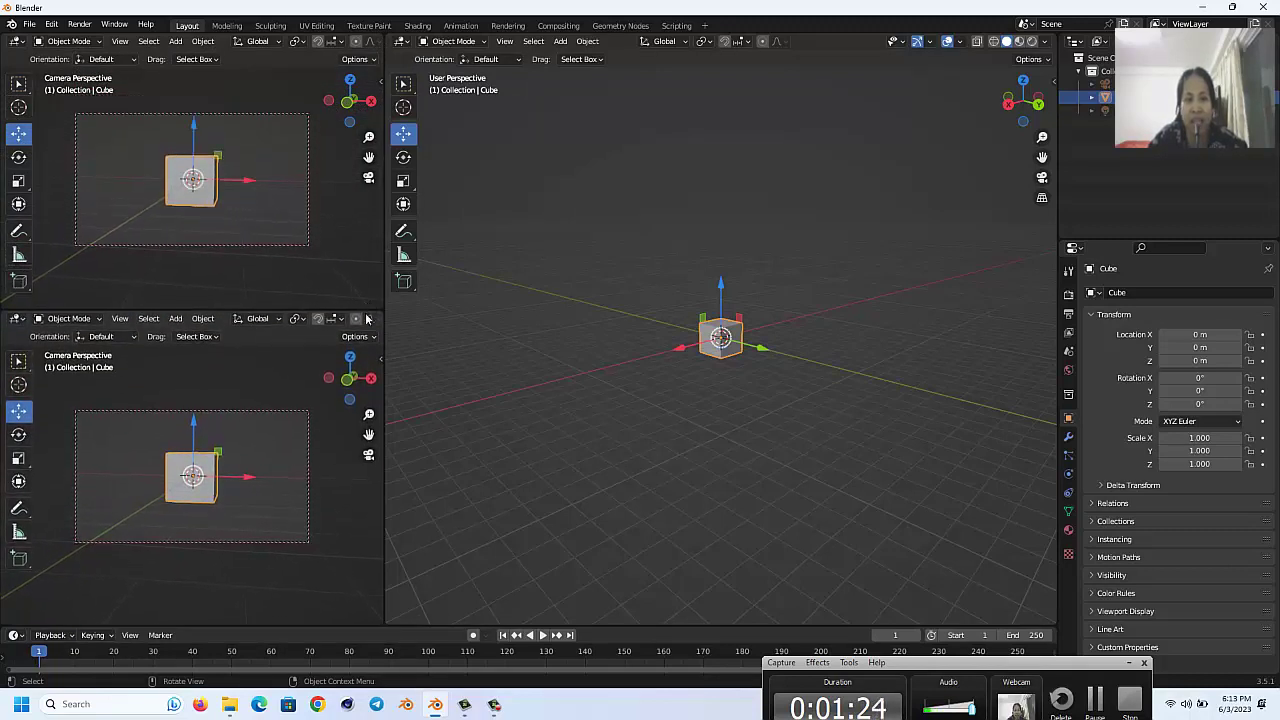
{"action": "key", "text": "KP_3"}
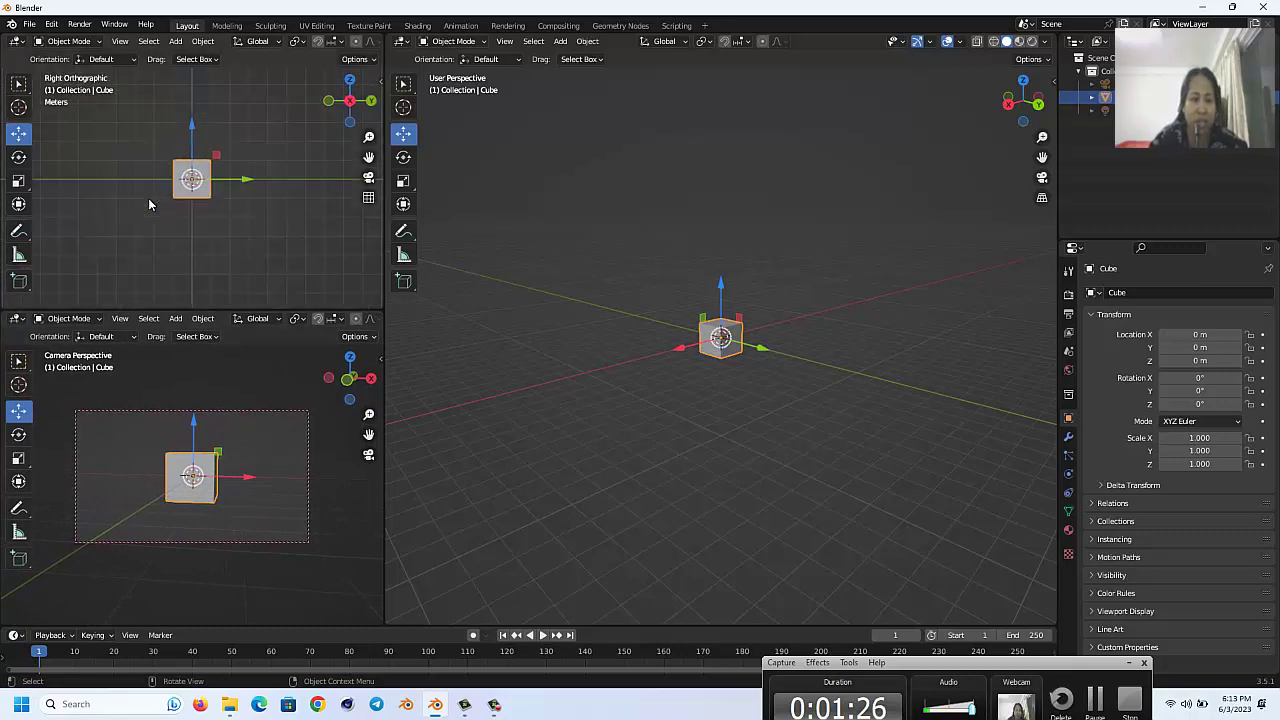
{"action": "key", "text": "KP_5"}
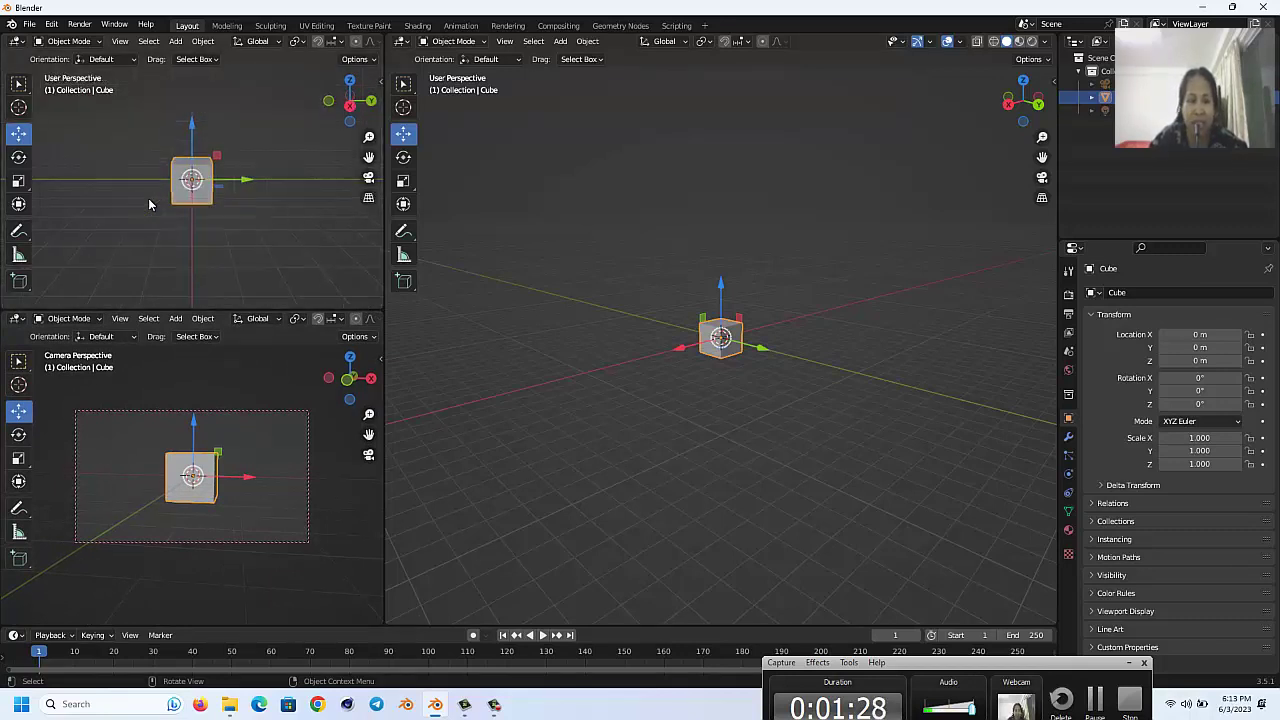
{"action": "key", "text": "KP_0"}
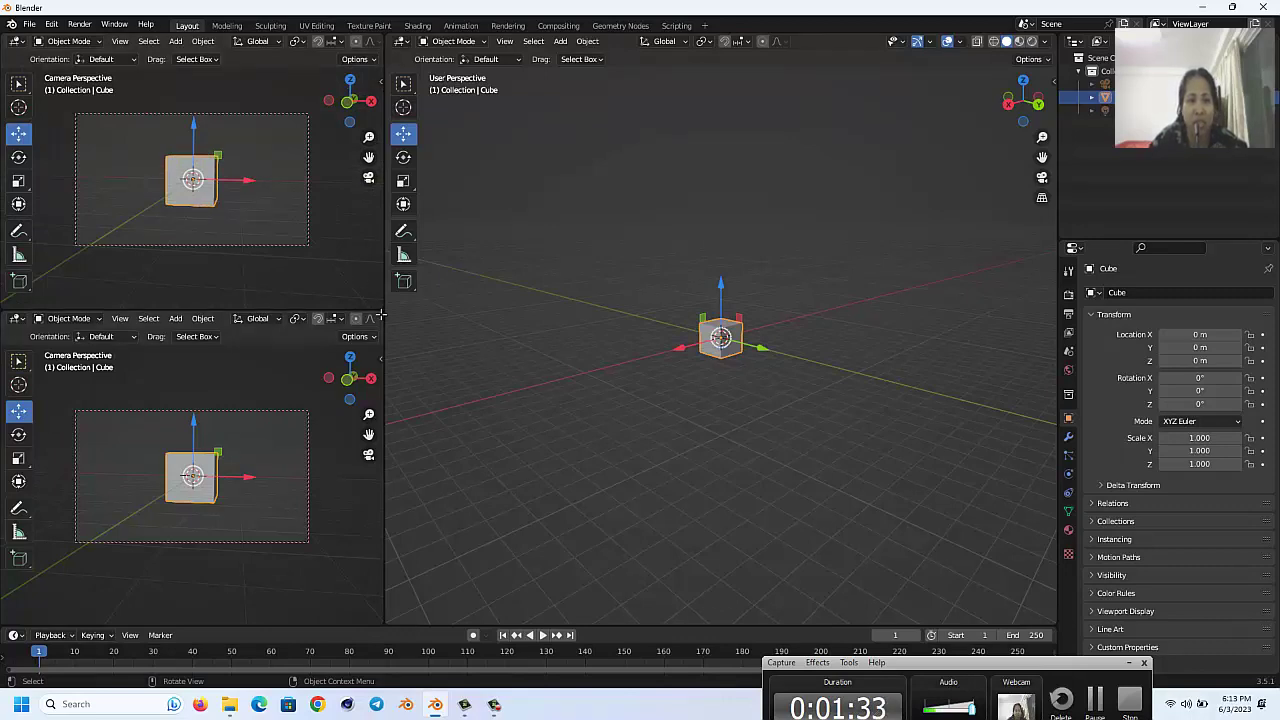
{"action": "mouse_move", "coordinate": [381, 316]}
{"action": "left_mouse_down"}
{"action": "mouse_move", "coordinate": [392, 81]}
{"action": "mouse_move", "coordinate": [363, 52]}
{"action": "left_mouse_up"}
{"action": "mouse_move", "coordinate": [377, 318]}
{"action": "left_mouse_down"}
{"action": "mouse_move", "coordinate": [380, 127]}
{"action": "mouse_move", "coordinate": [379, 186]}
{"action": "left_mouse_up"}
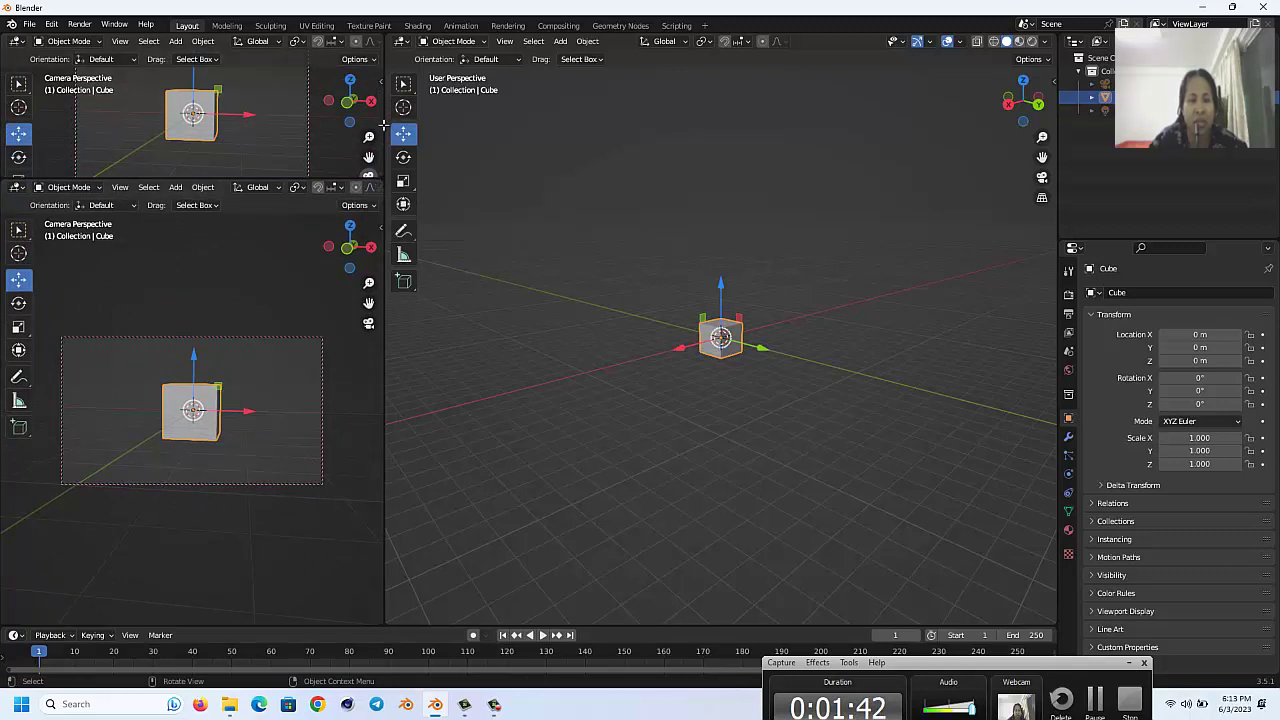
Step: Finish merging the left views and select the cube, cancelling an accidental delete prompt
{"action": "left_click_drag", "start_coordinate": [369, 47], "coordinate": [252, 155]}
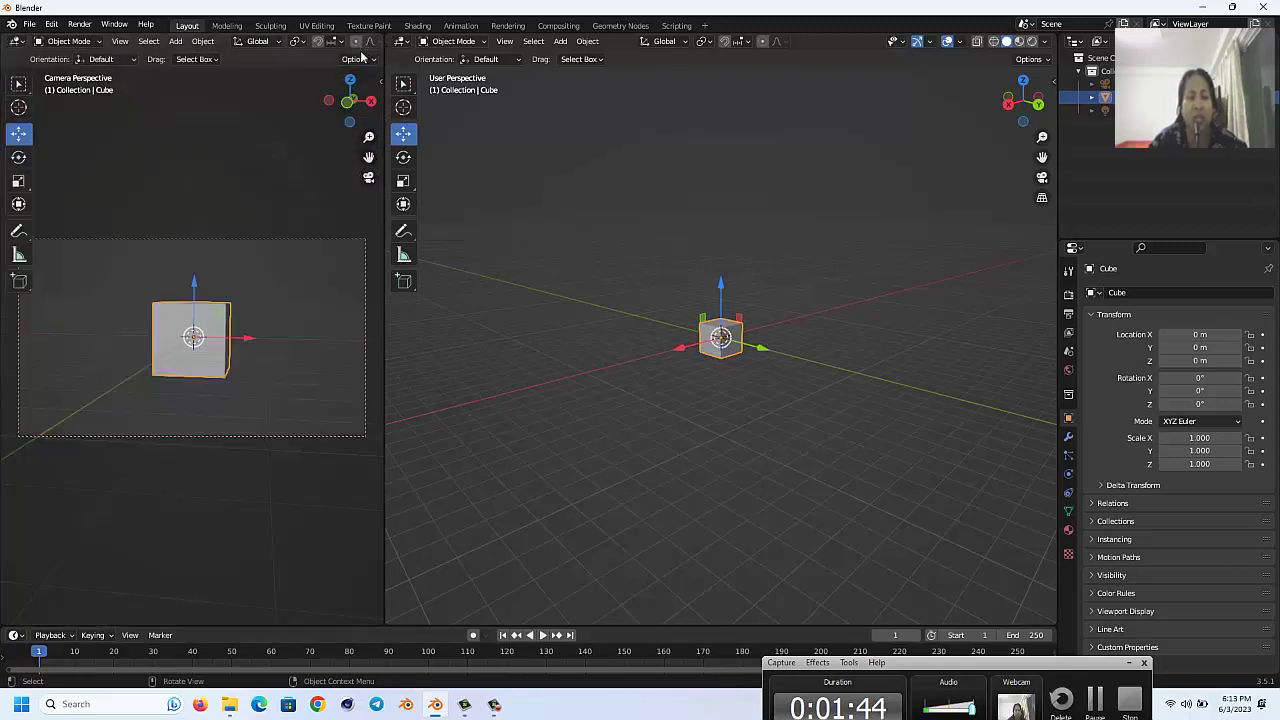
{"action": "left_click", "coordinate": [251, 154]}
{"action": "left_click", "coordinate": [708, 345]}
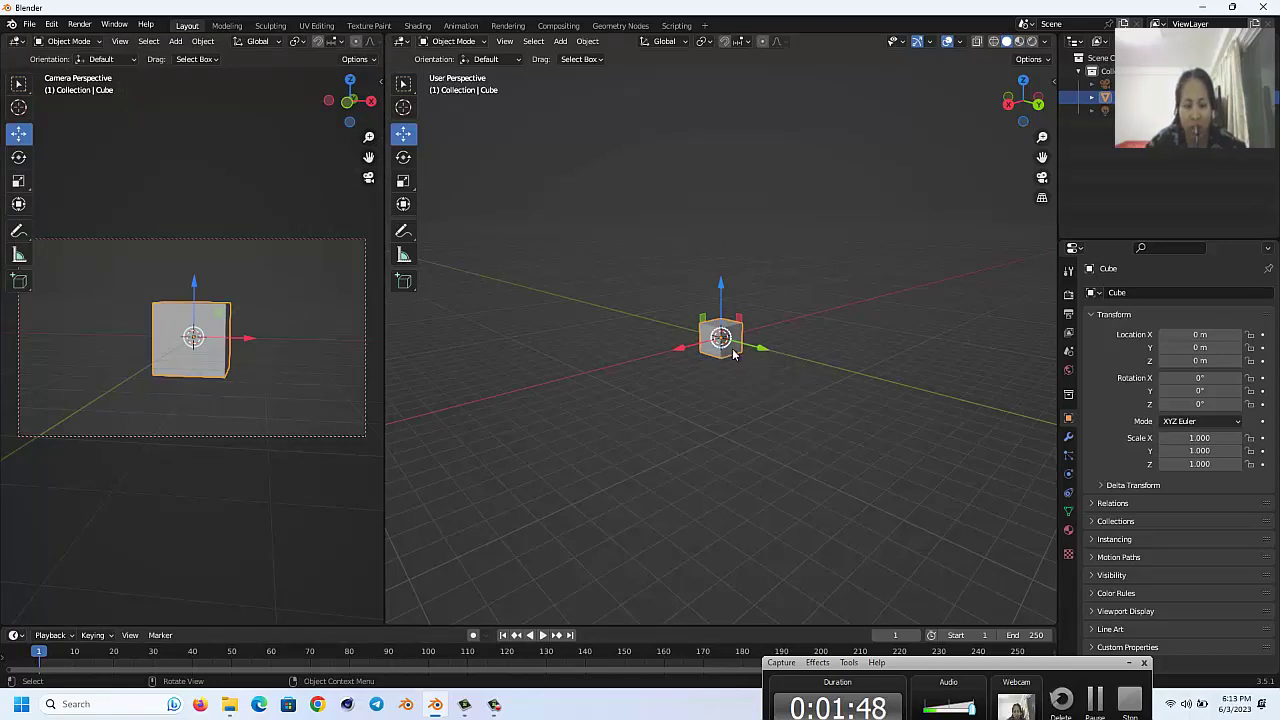
{"action": "key", "text": "x"}
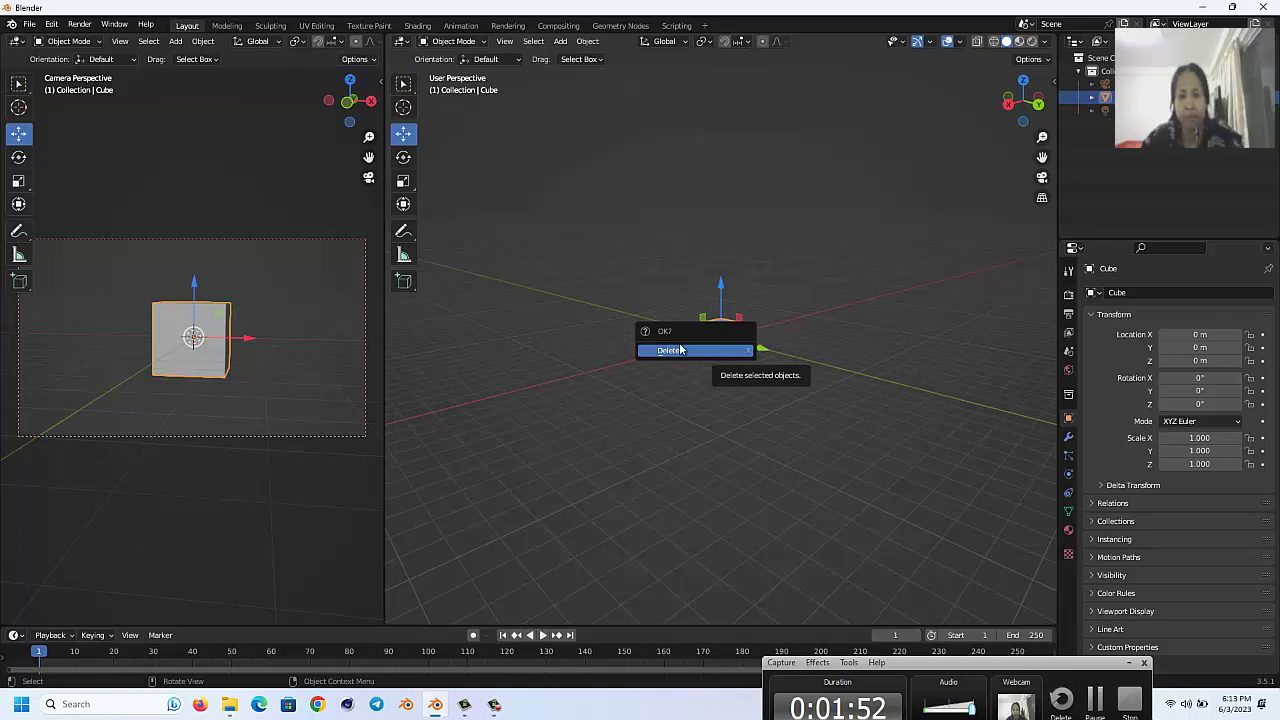
{"action": "left_click", "coordinate": [746, 214]}
{"action": "left_click", "coordinate": [732, 338]}
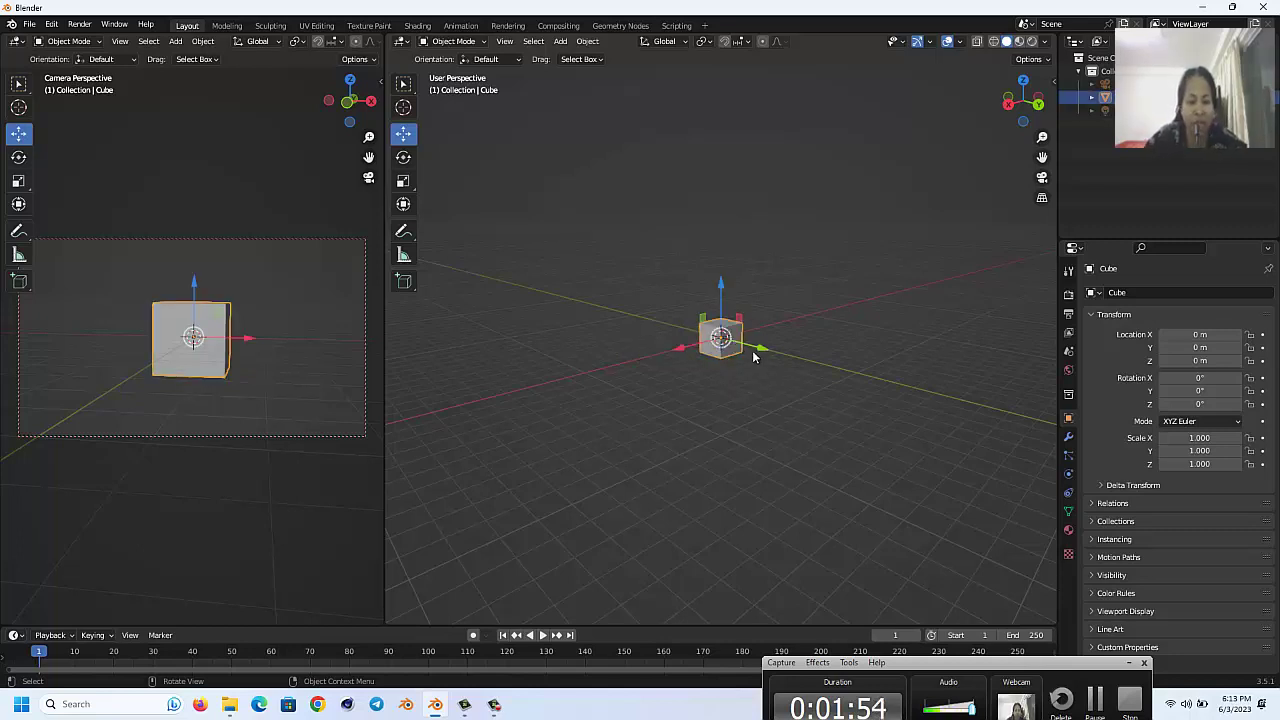
Step: Scale the cube along Z to 0.131 and show a widened transform sidebar
{"action": "key", "text": "s"}
{"action": "key", "text": "z"}
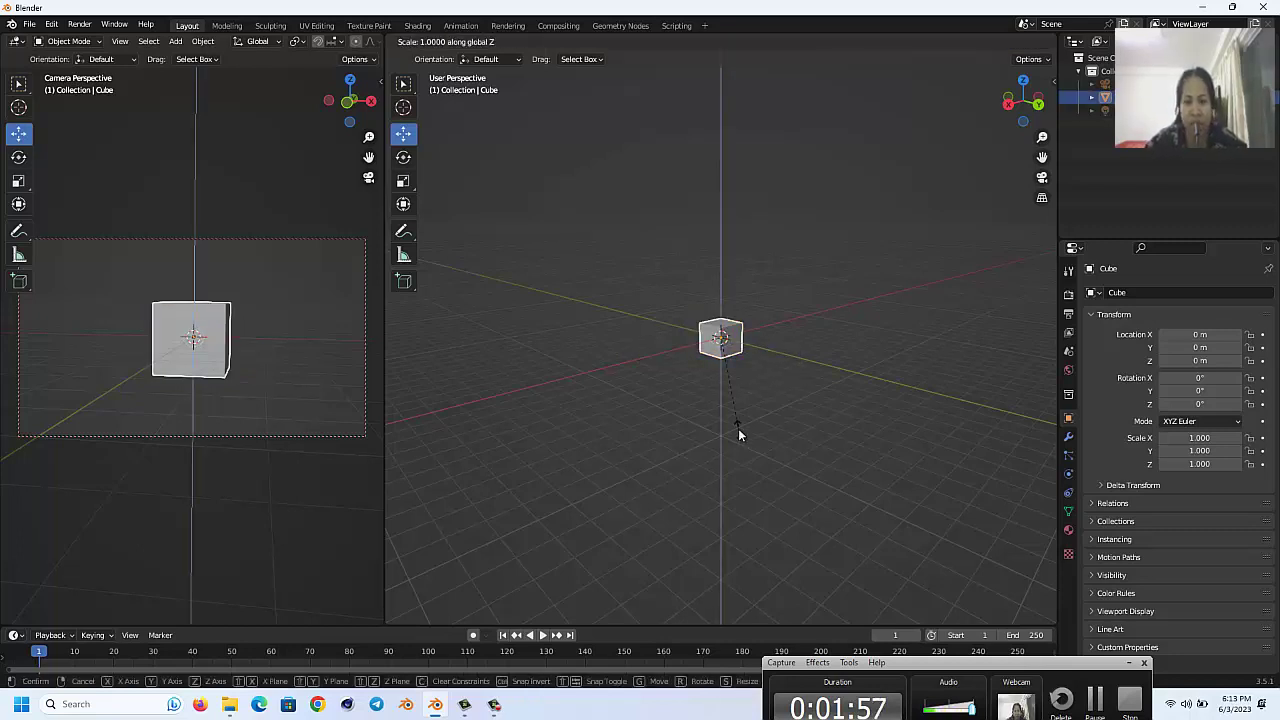
{"action": "left_click", "coordinate": [727, 352]}
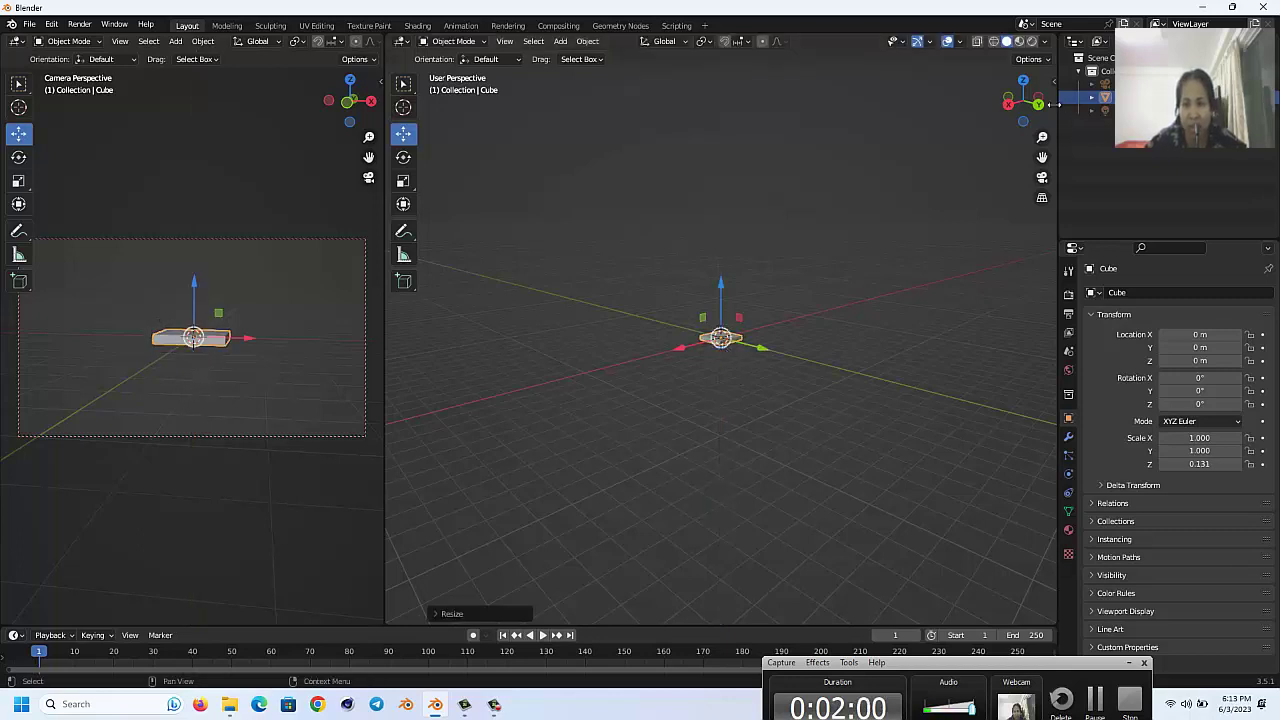
{"action": "mouse_move", "coordinate": [1052, 84]}
{"action": "left_mouse_down"}
{"action": "mouse_move", "coordinate": [895, 85]}
{"action": "mouse_move", "coordinate": [937, 114]}
{"action": "left_mouse_up"}
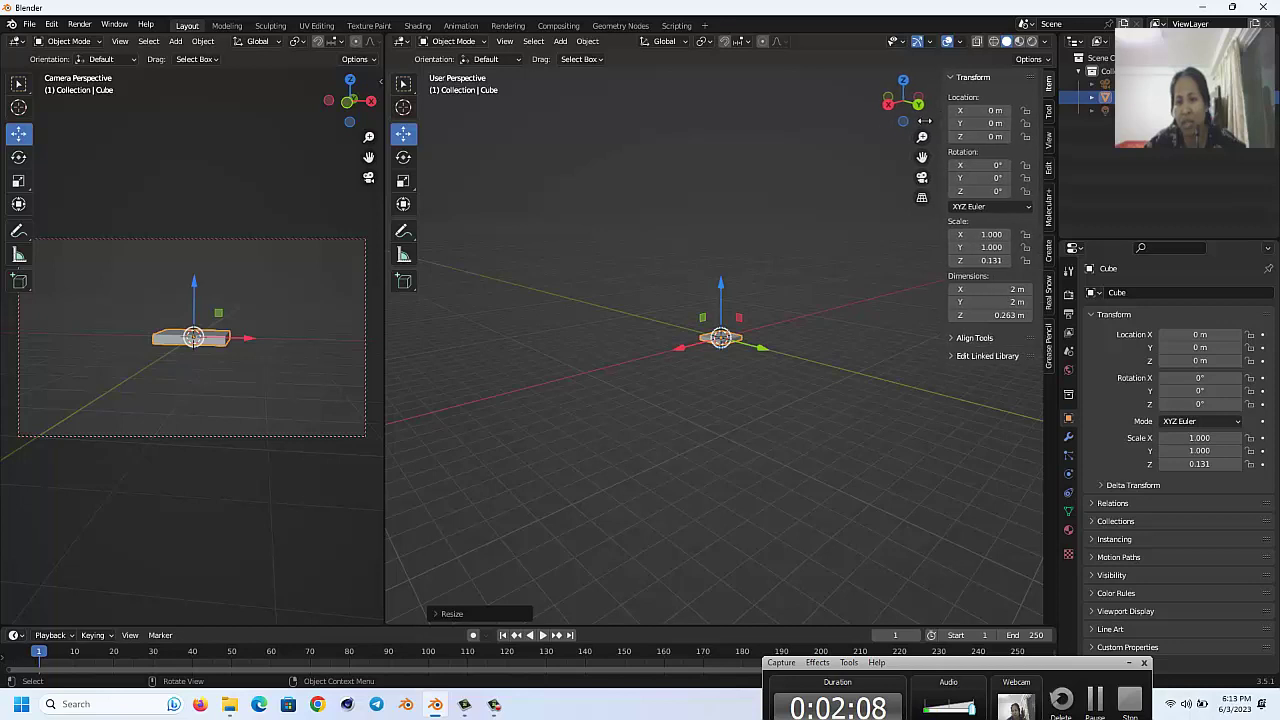
{"action": "mouse_move", "coordinate": [937, 114]}
{"action": "left_mouse_down"}
{"action": "mouse_move", "coordinate": [865, 122]}
{"action": "mouse_move", "coordinate": [1021, 191]}
{"action": "left_mouse_up"}
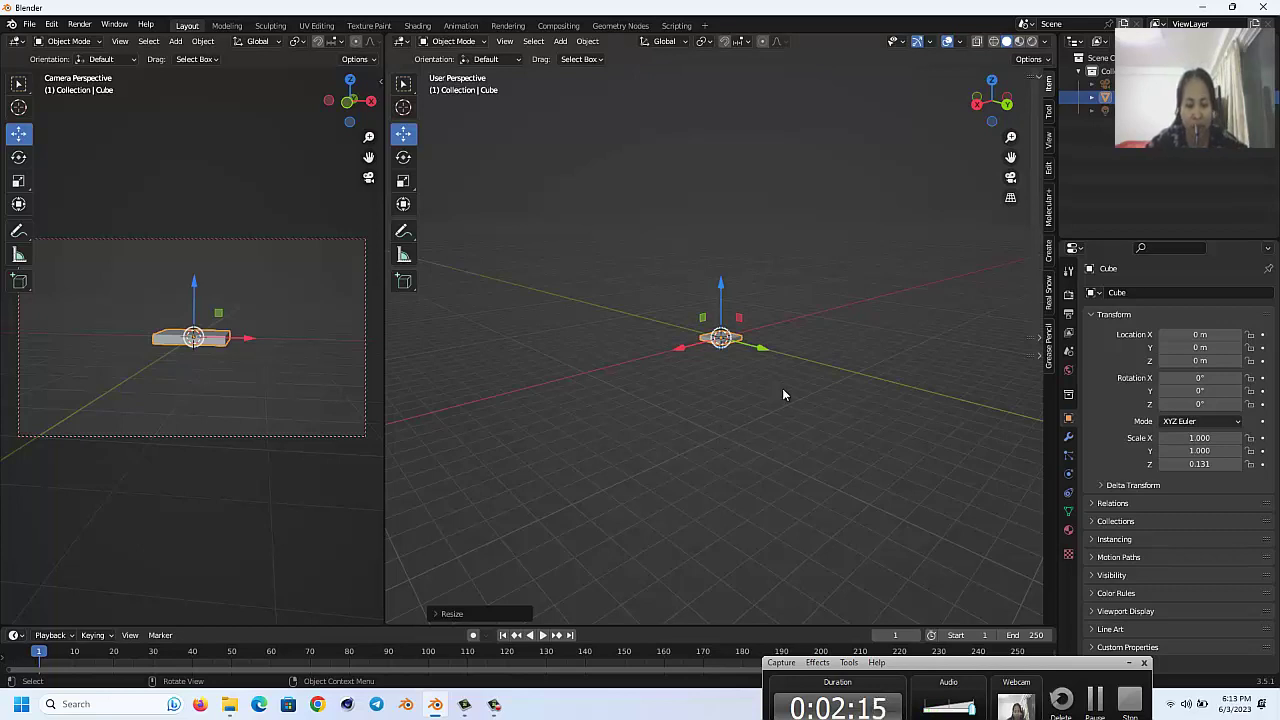
Step: Stretch the slab along Y to 6.681
{"action": "key", "text": "s"}
{"action": "key", "text": "y"}
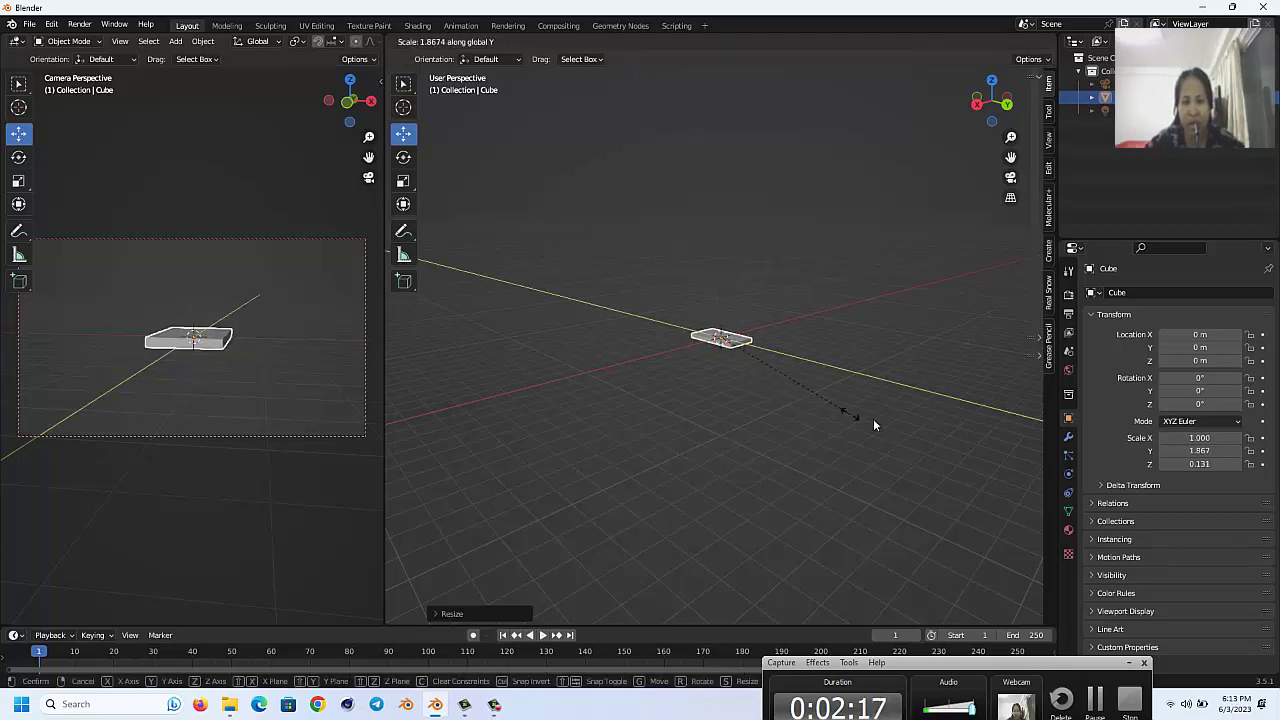
{"action": "left_click", "coordinate": [556, 516]}
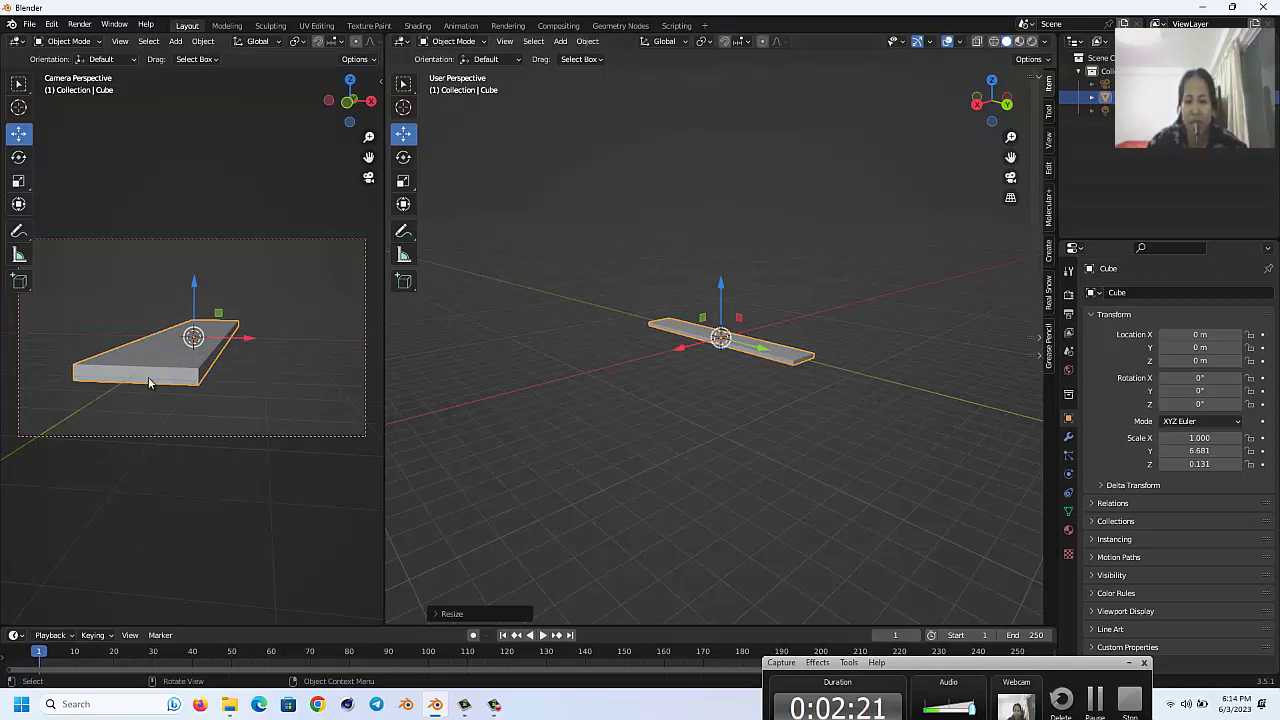
{"action": "key", "text": "ctrl+z"}
{"action": "key", "text": "ctrl+shift+z"}
{"action": "key", "text": "ctrl+z"}
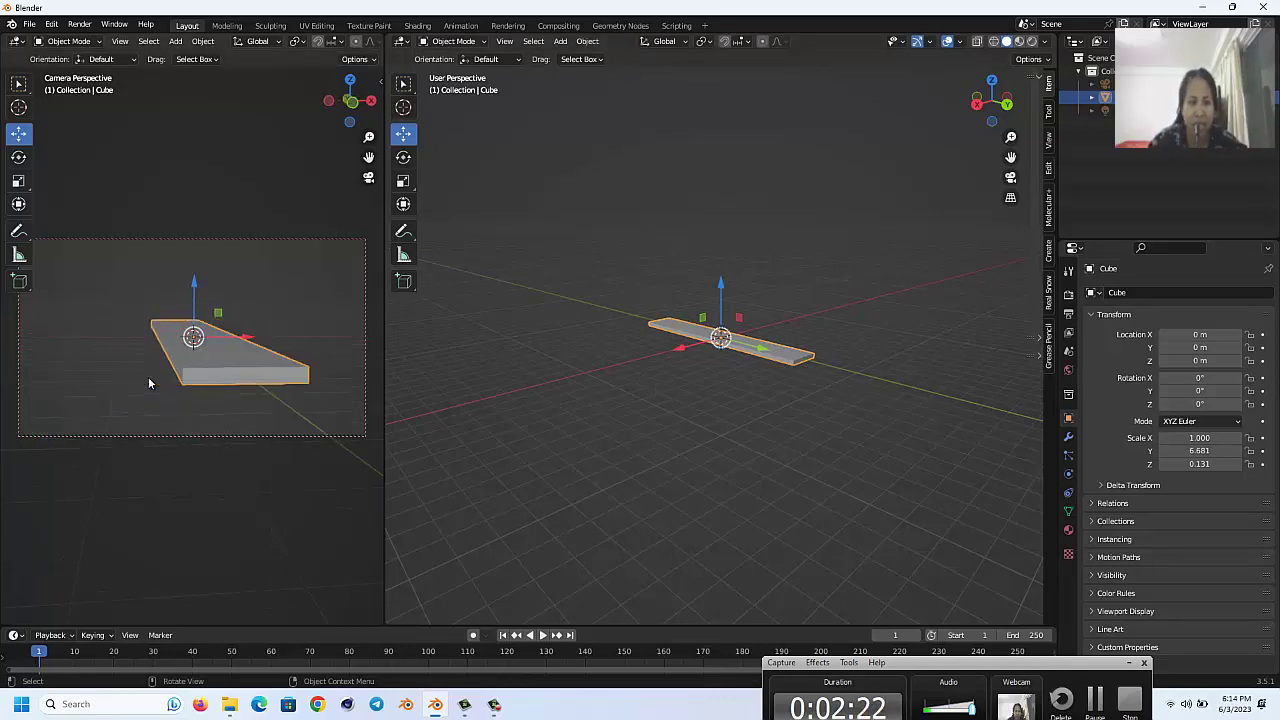
{"action": "key", "text": "ctrl+shift+z"}
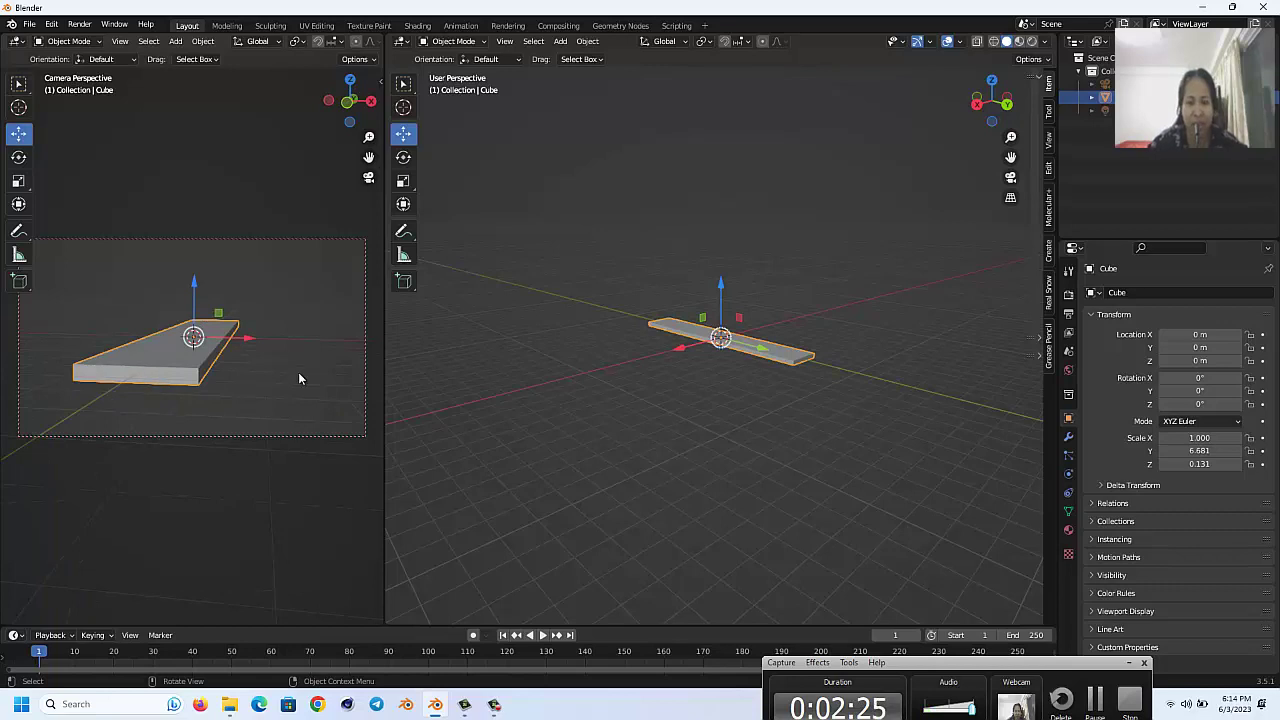
Step: Widen the slab along X to 3.794 and duplicate it
{"action": "middle_click_drag", "start_coordinate": [763, 490], "coordinate": [763, 490]}
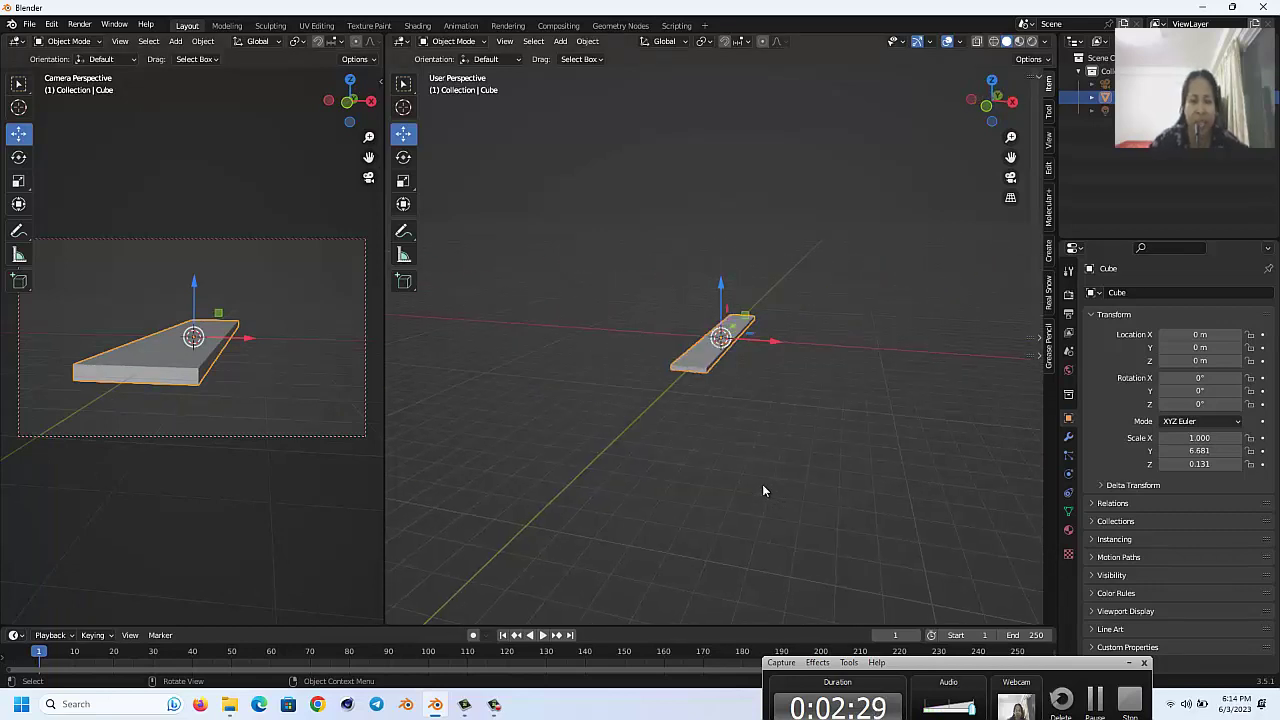
{"action": "scroll", "coordinate": [770, 455], "scroll_direction": "up", "scroll_amount": 1}
{"action": "scroll", "coordinate": [776, 431], "scroll_direction": "up", "scroll_amount": 2}
{"action": "scroll", "coordinate": [745, 420], "scroll_direction": "up", "scroll_amount": 2}
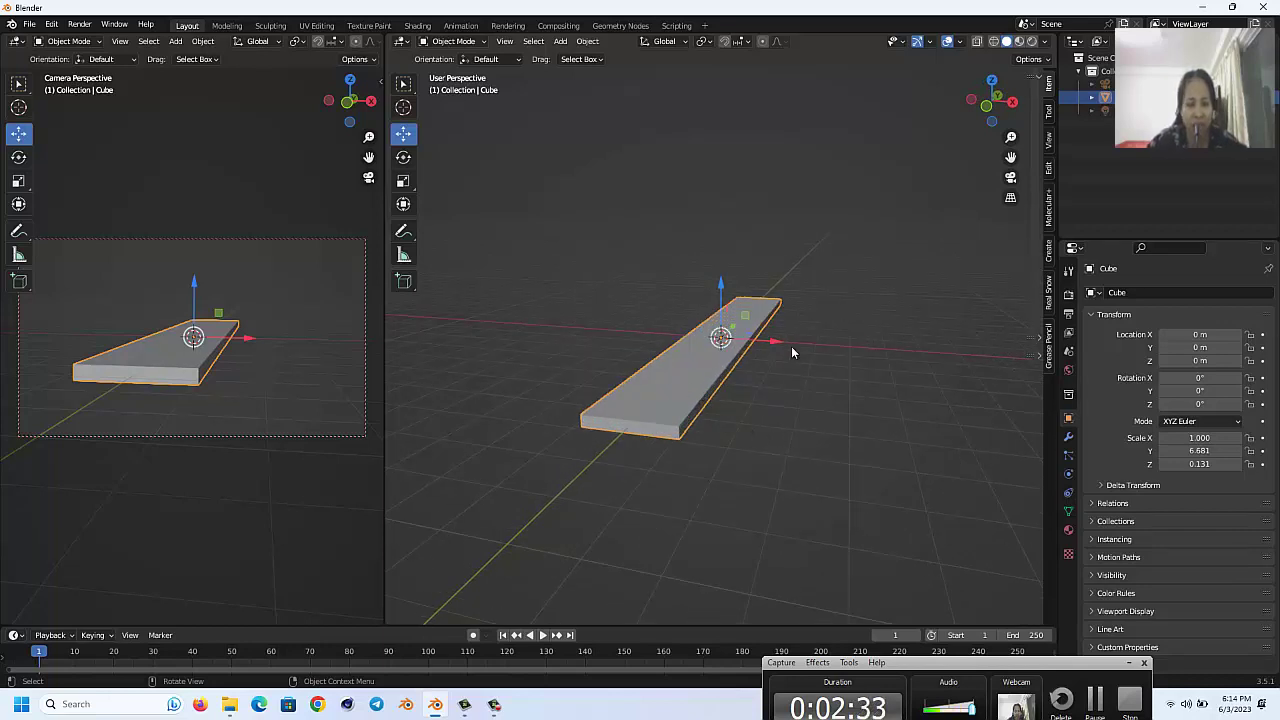
{"action": "key", "text": "s"}
{"action": "key", "text": "x"}
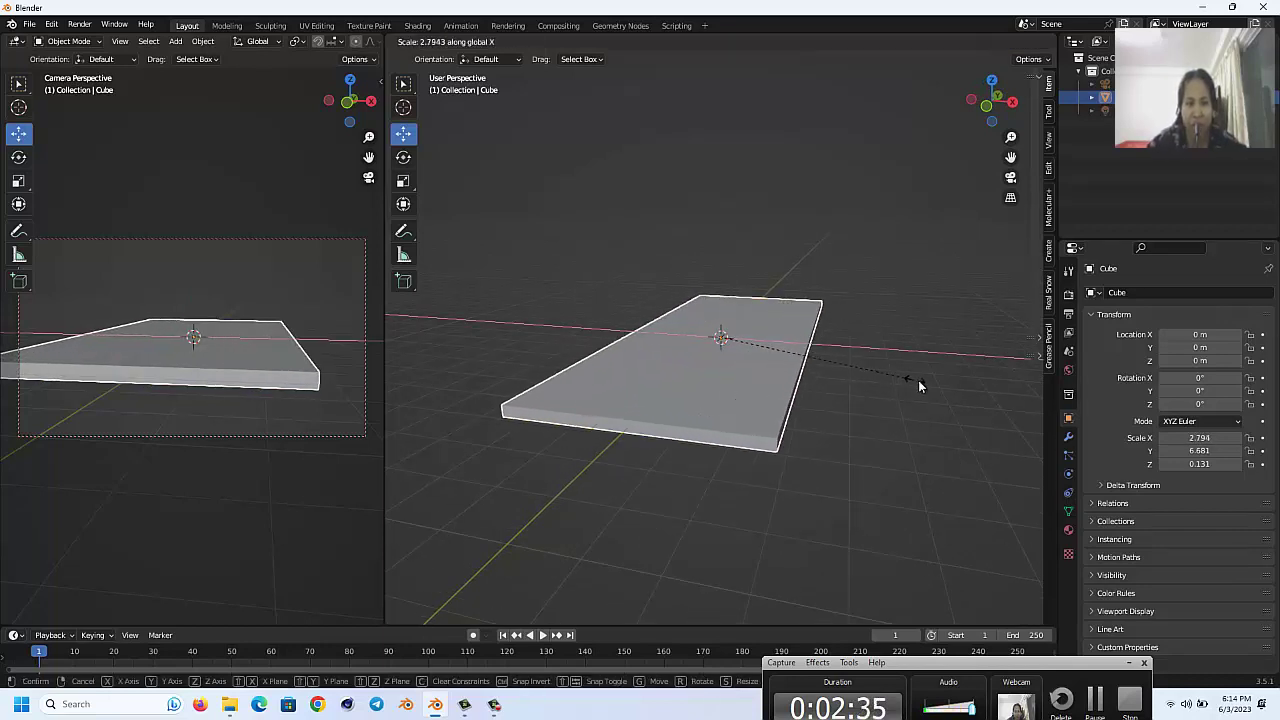
{"action": "left_click", "coordinate": [981, 405]}
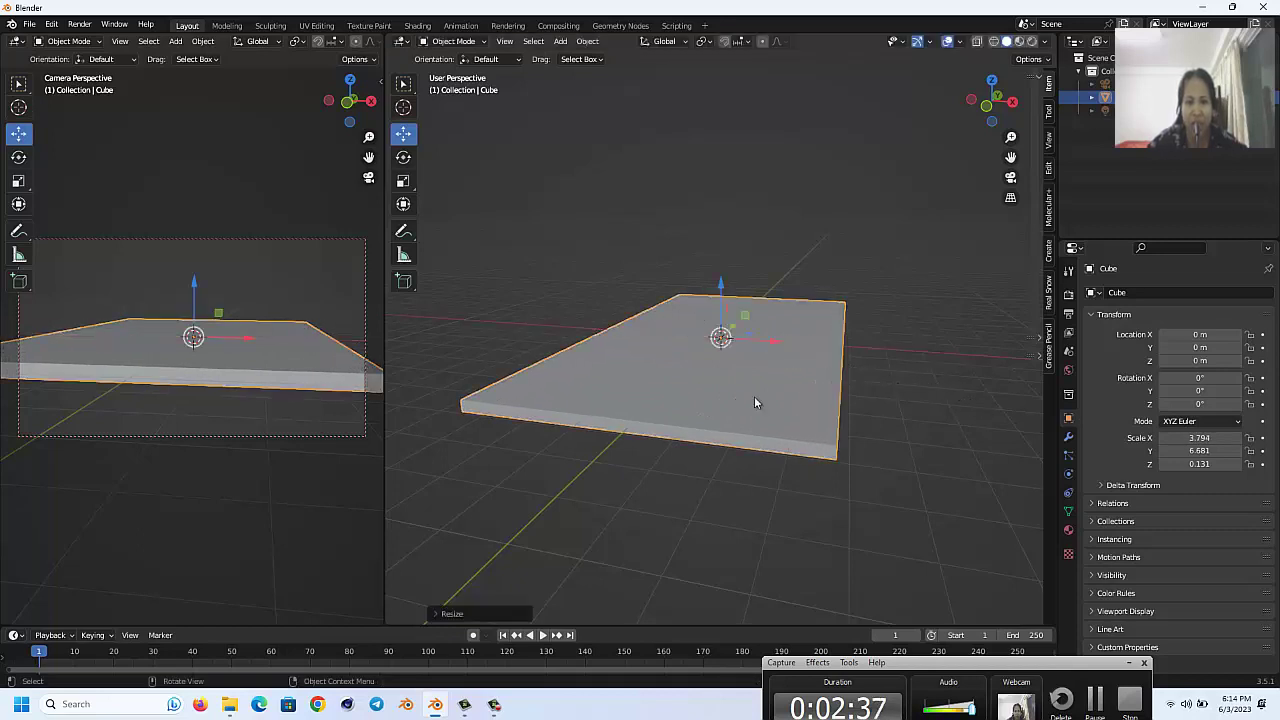
{"action": "key", "text": "shift+d"}
Step: Raise the copy and slide it along Y beside the floor plate in side view
{"action": "right_click", "coordinate": [738, 416]}
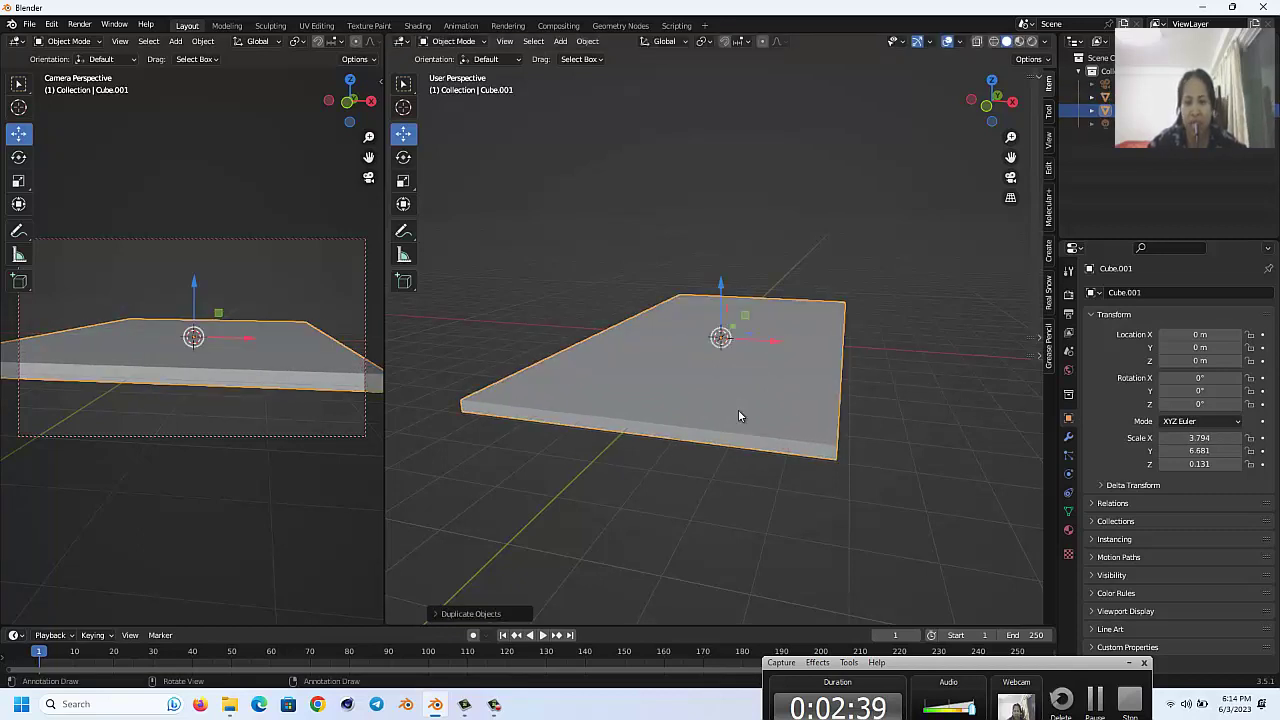
{"action": "left_click_drag", "start_coordinate": [725, 289], "coordinate": [736, 270]}
{"action": "key", "text": "KP_3"}
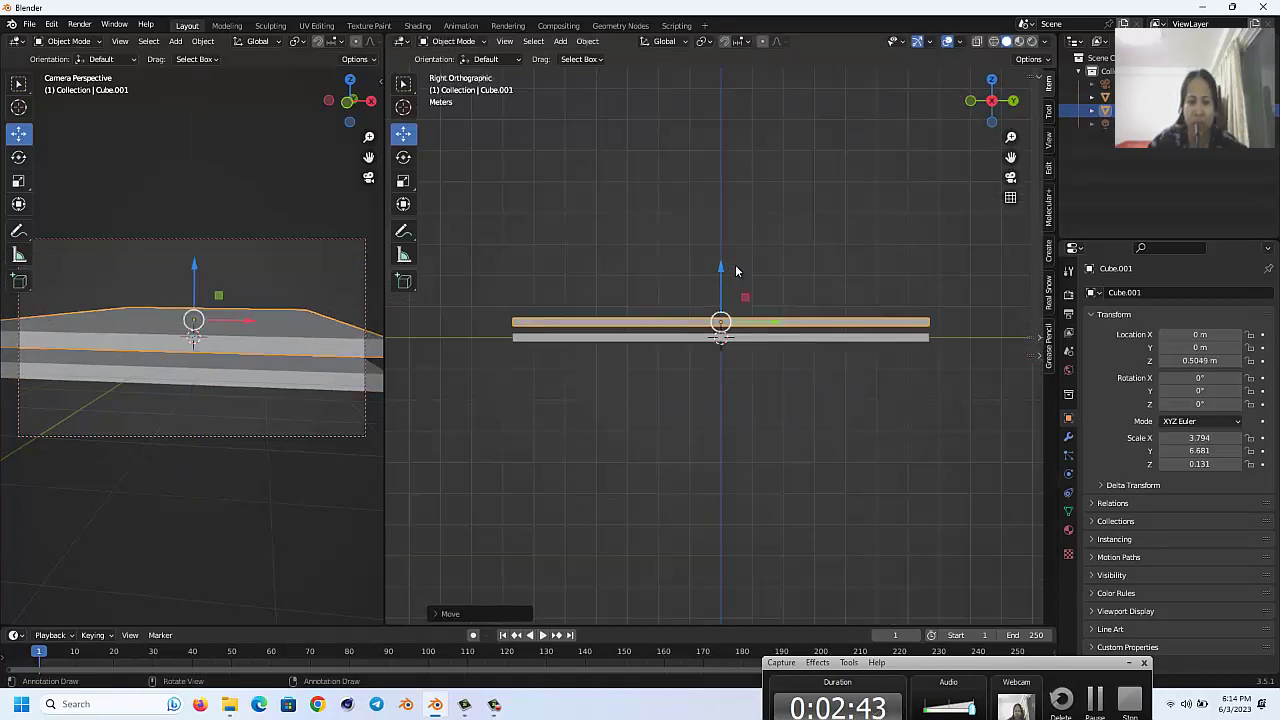
{"action": "left_click_drag", "start_coordinate": [771, 325], "coordinate": [1011, 337]}
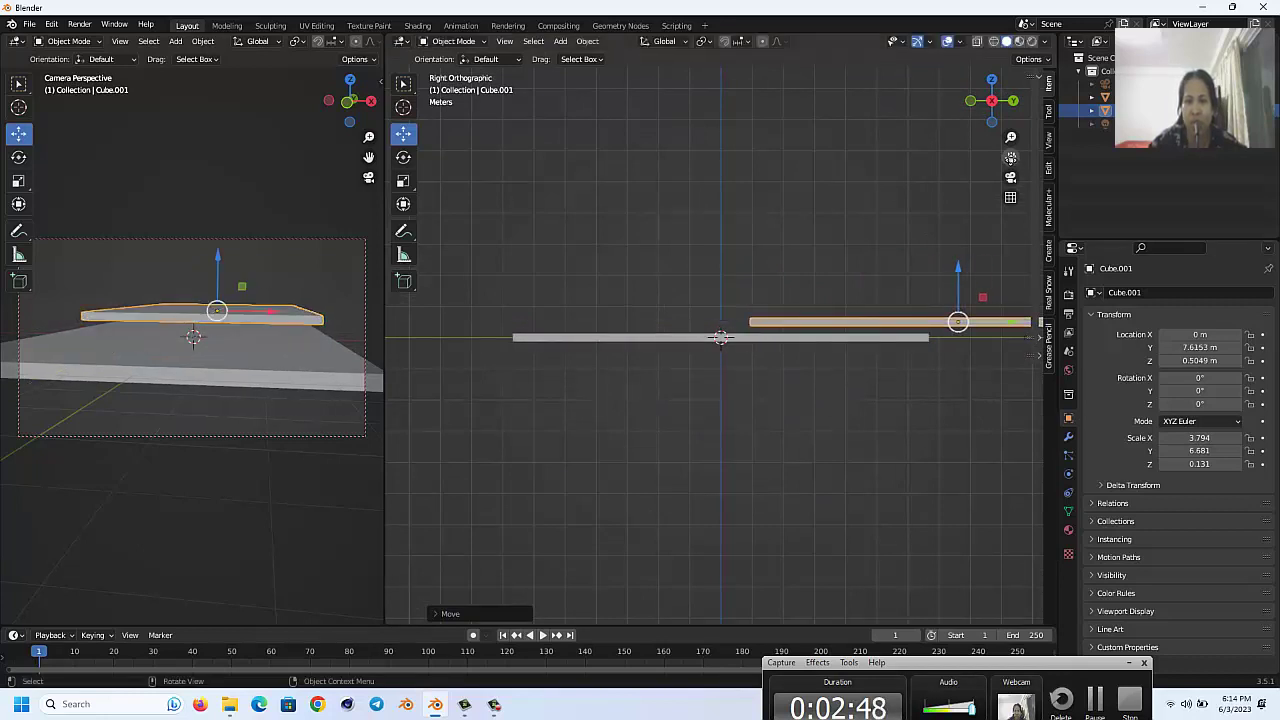
{"action": "middle_click_drag", "start_coordinate": [1011, 337], "coordinate": [819, 344], "text": "shift"}
Step: Thicken the copy along Z to 1.035 and rest it on the floor plate
{"action": "key", "text": "s"}
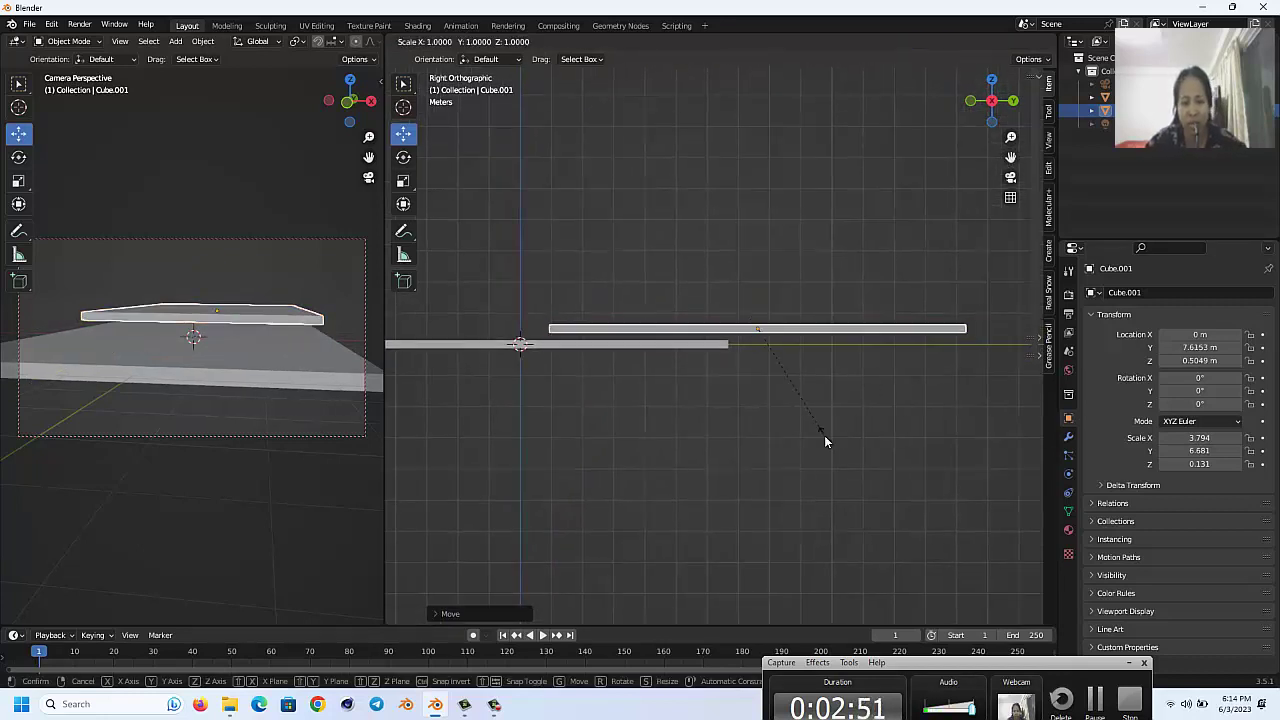
{"action": "key", "text": "z"}
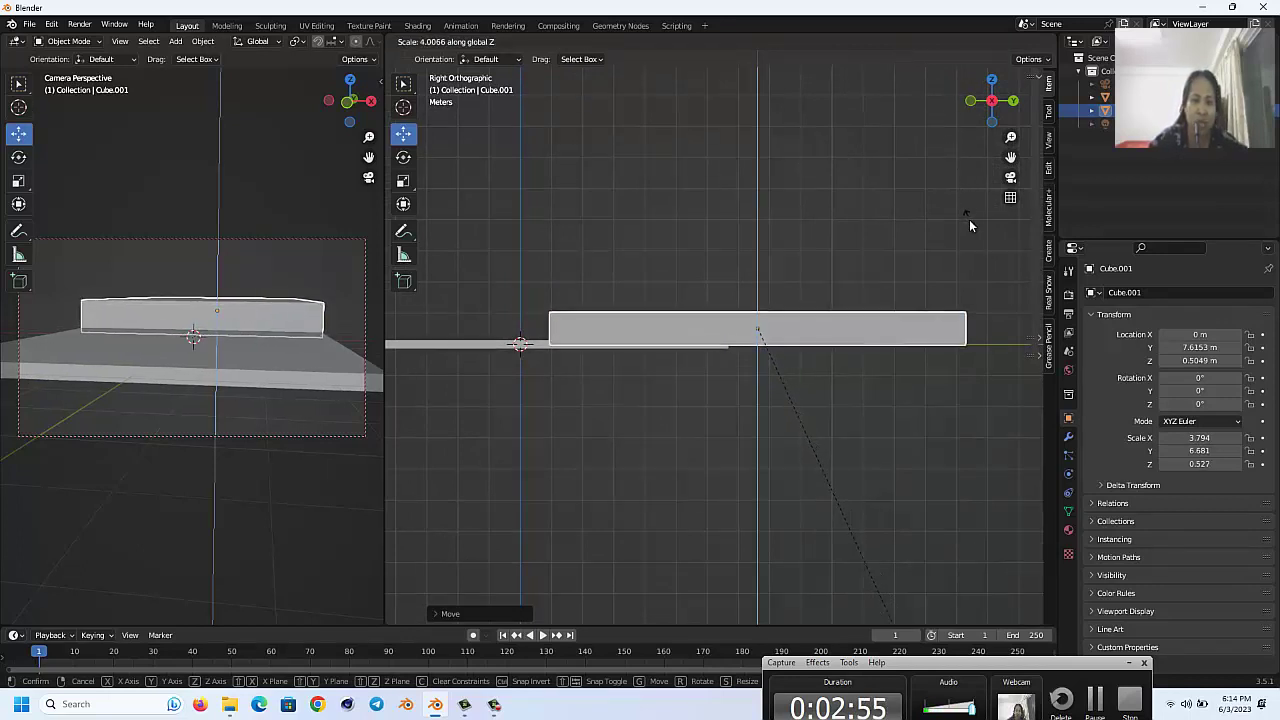
{"action": "left_click", "coordinate": [982, 285]}
{"action": "key", "text": "s"}
{"action": "key", "text": "z"}
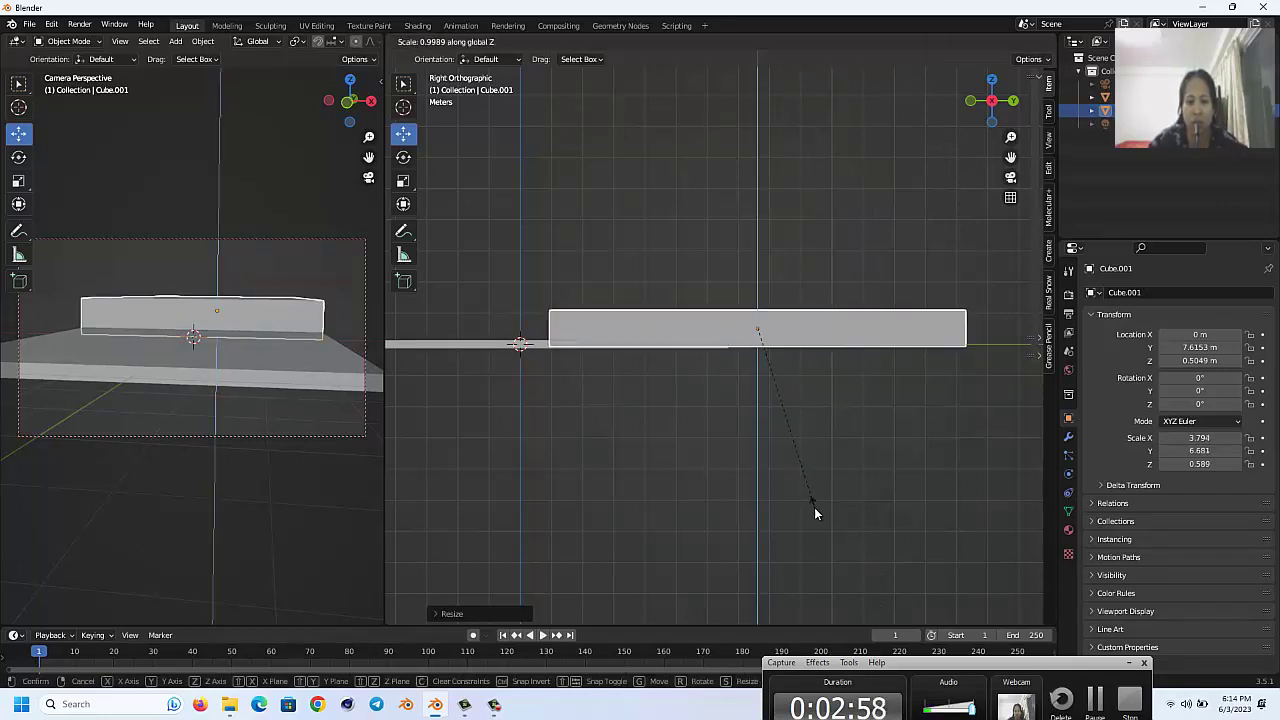
{"action": "left_click", "coordinate": [907, 555]}
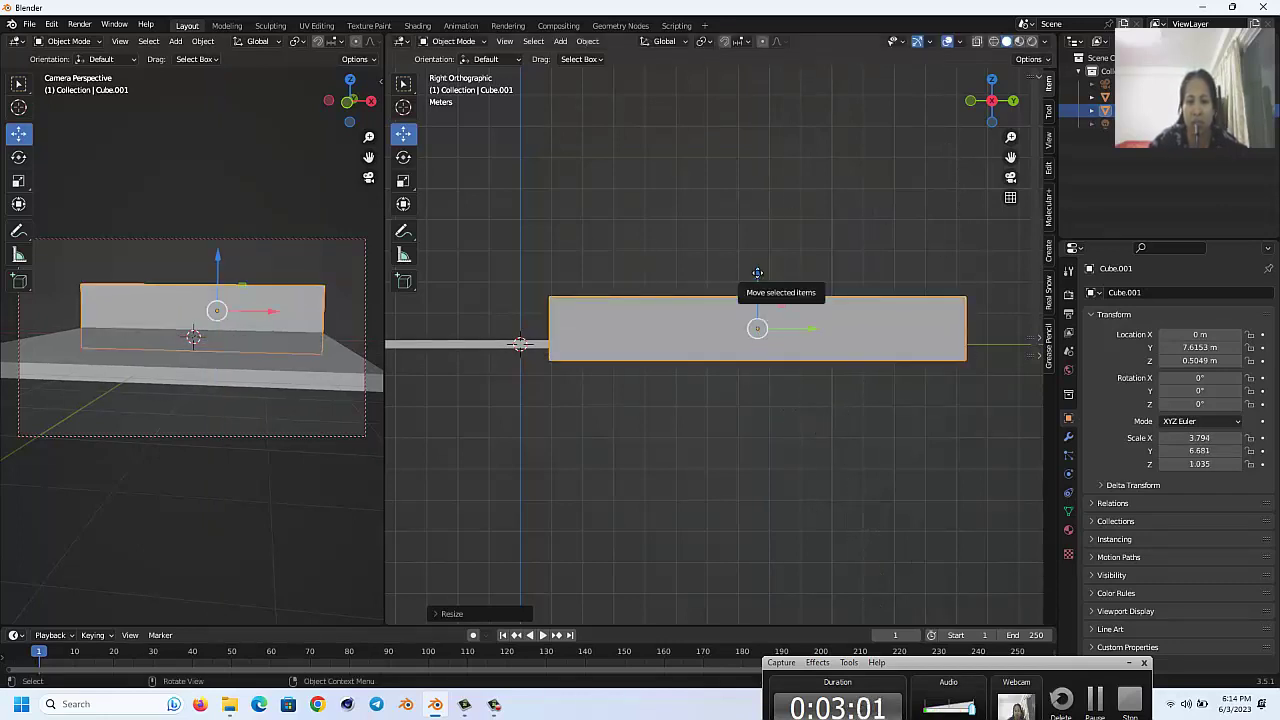
{"action": "left_click_drag", "start_coordinate": [757, 276], "coordinate": [757, 264]}
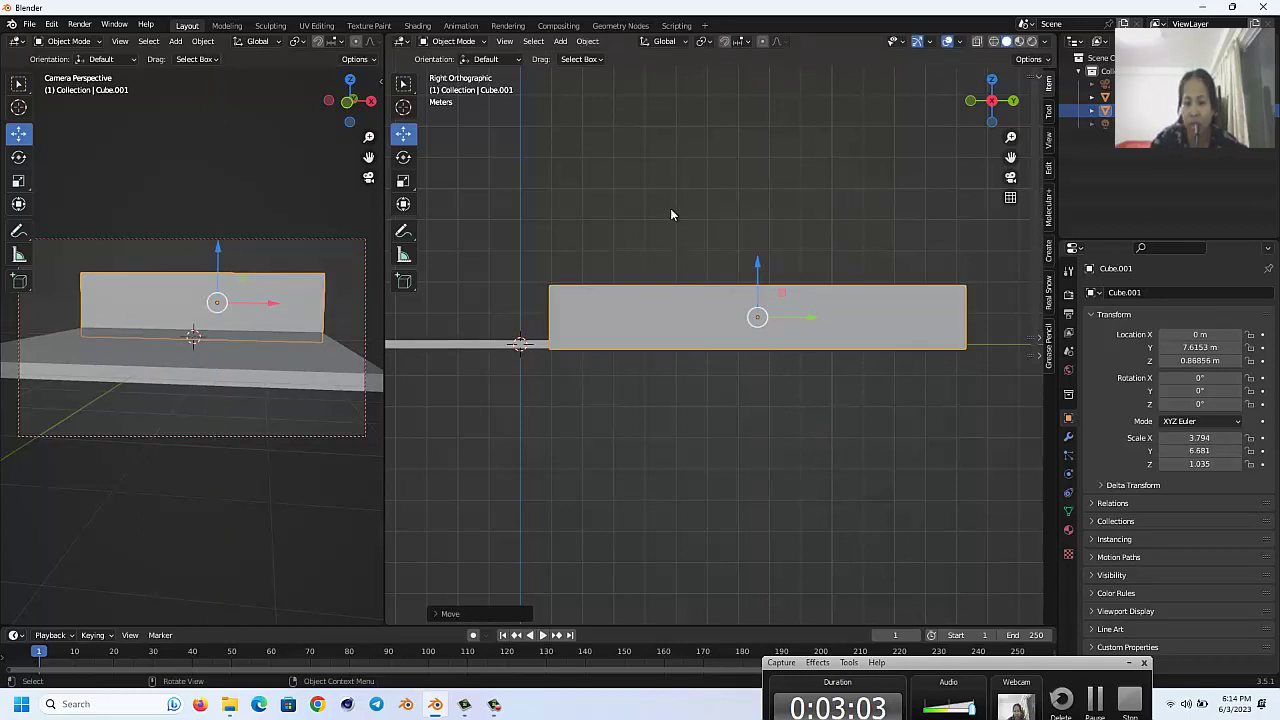
Step: Orbit back to perspective and duplicate the raised slab as Cube.002
{"action": "middle_click_drag", "start_coordinate": [670, 214], "coordinate": [670, 214]}
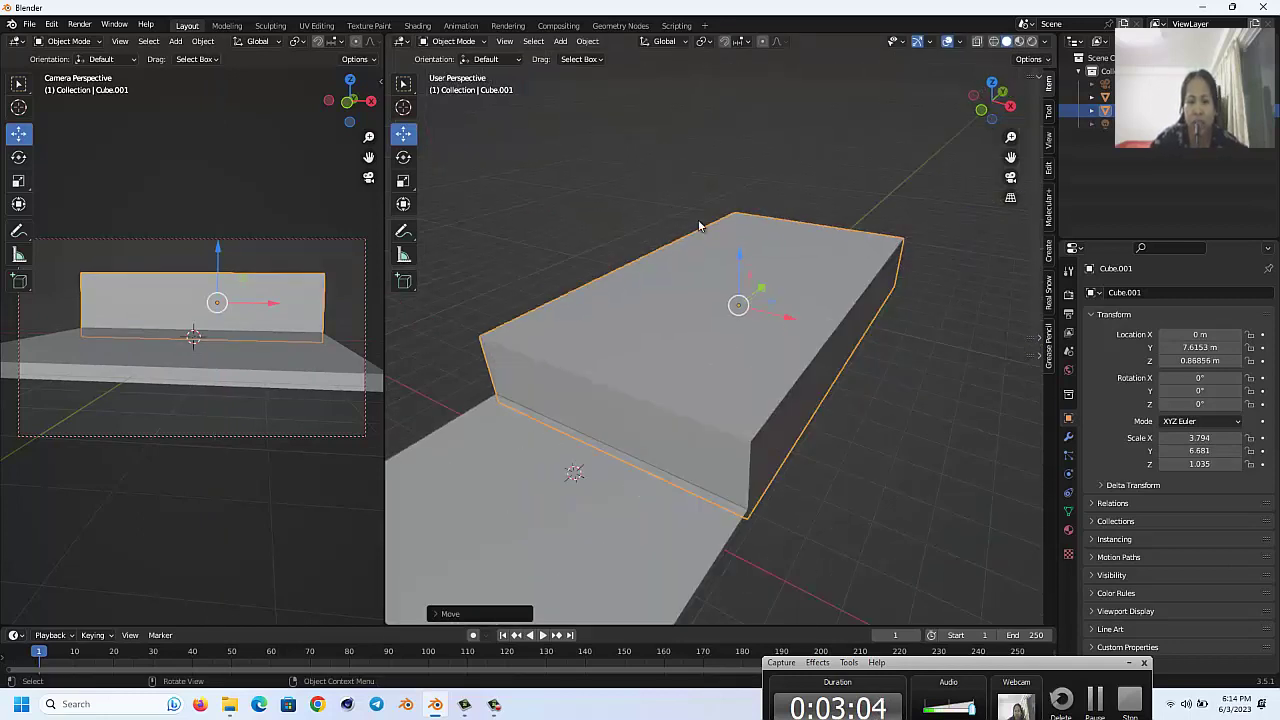
{"action": "scroll", "coordinate": [569, 226], "scroll_direction": "down", "scroll_amount": 3}
{"action": "left_click", "coordinate": [587, 248]}
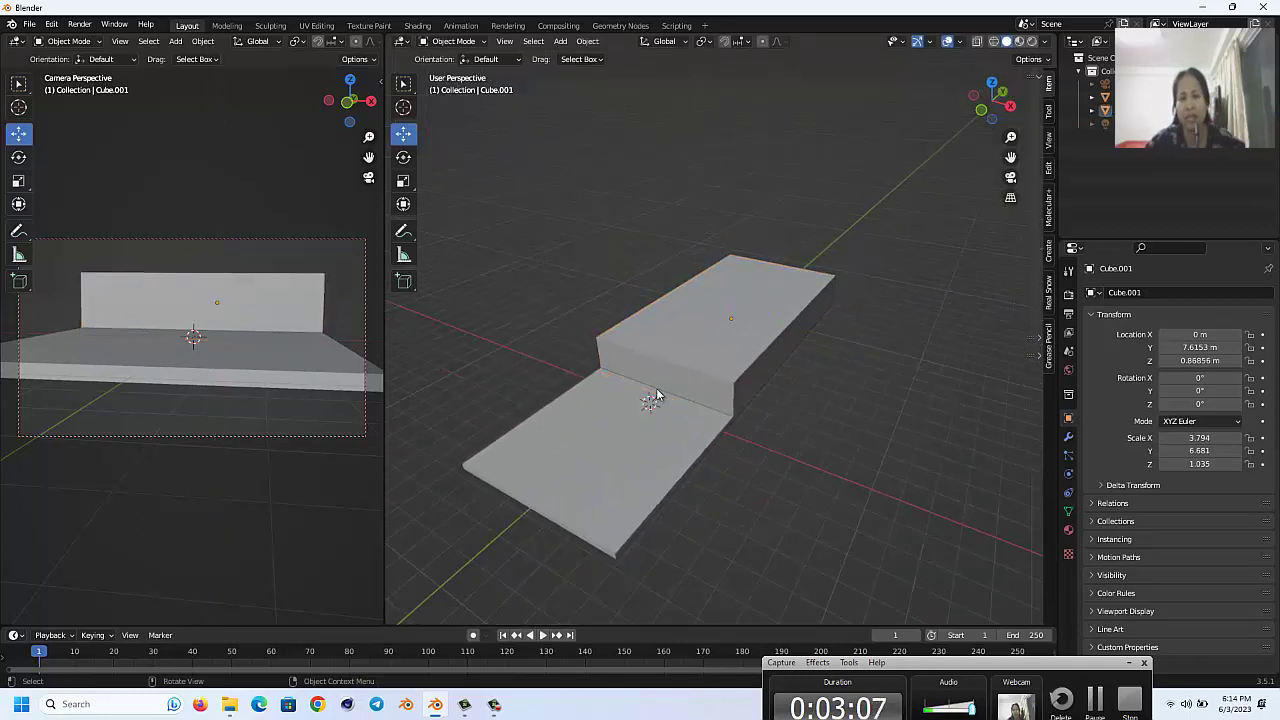
{"action": "left_click", "coordinate": [599, 500]}
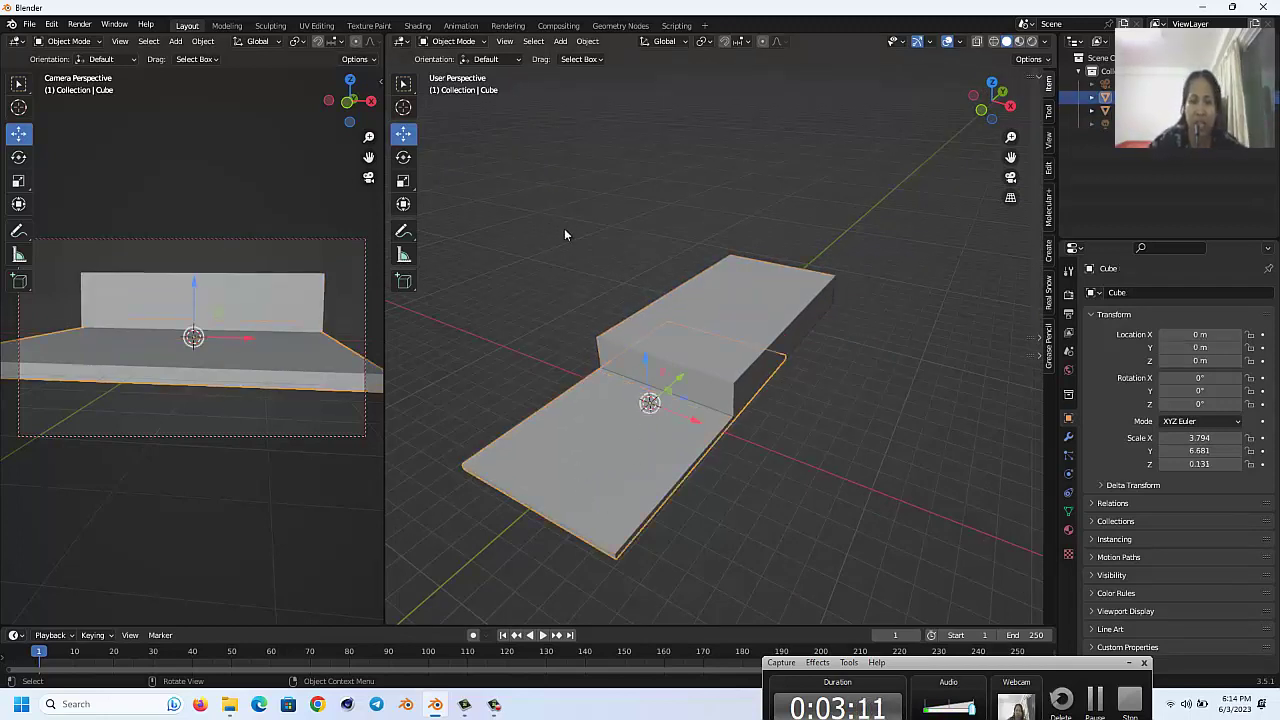
{"action": "key", "text": "ctrl+z"}
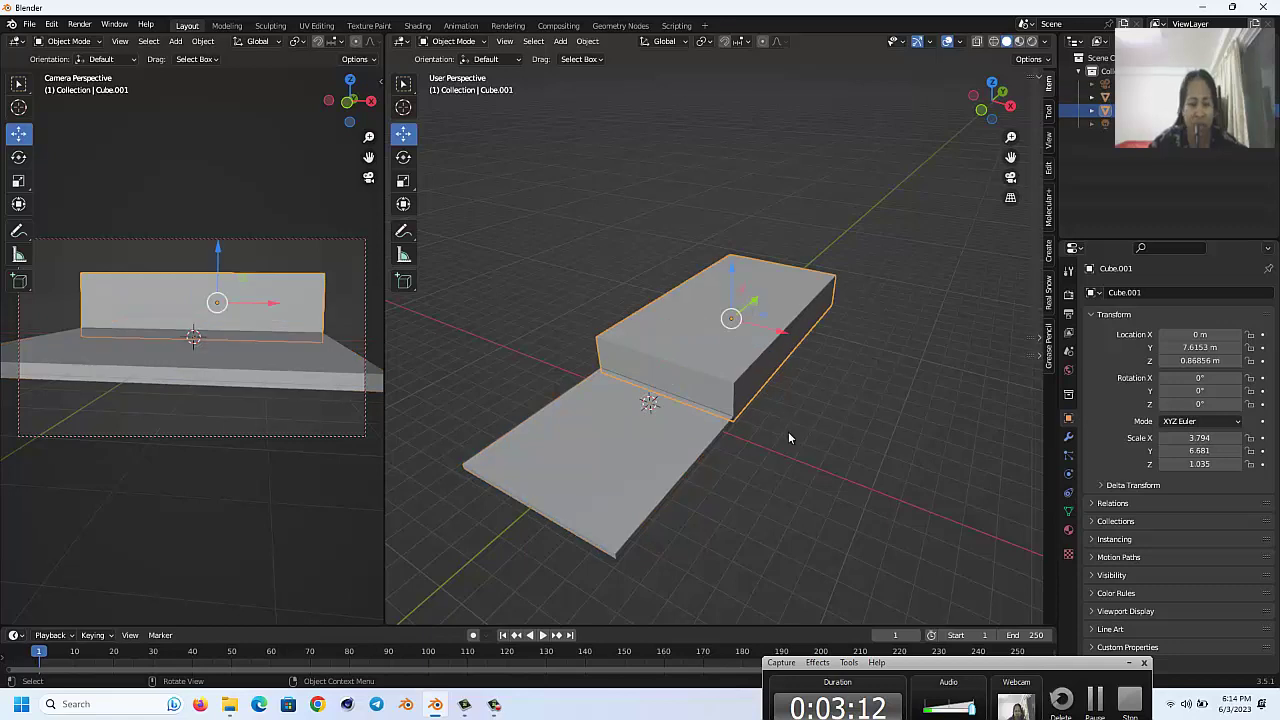
{"action": "key", "text": "ctrl+z"}
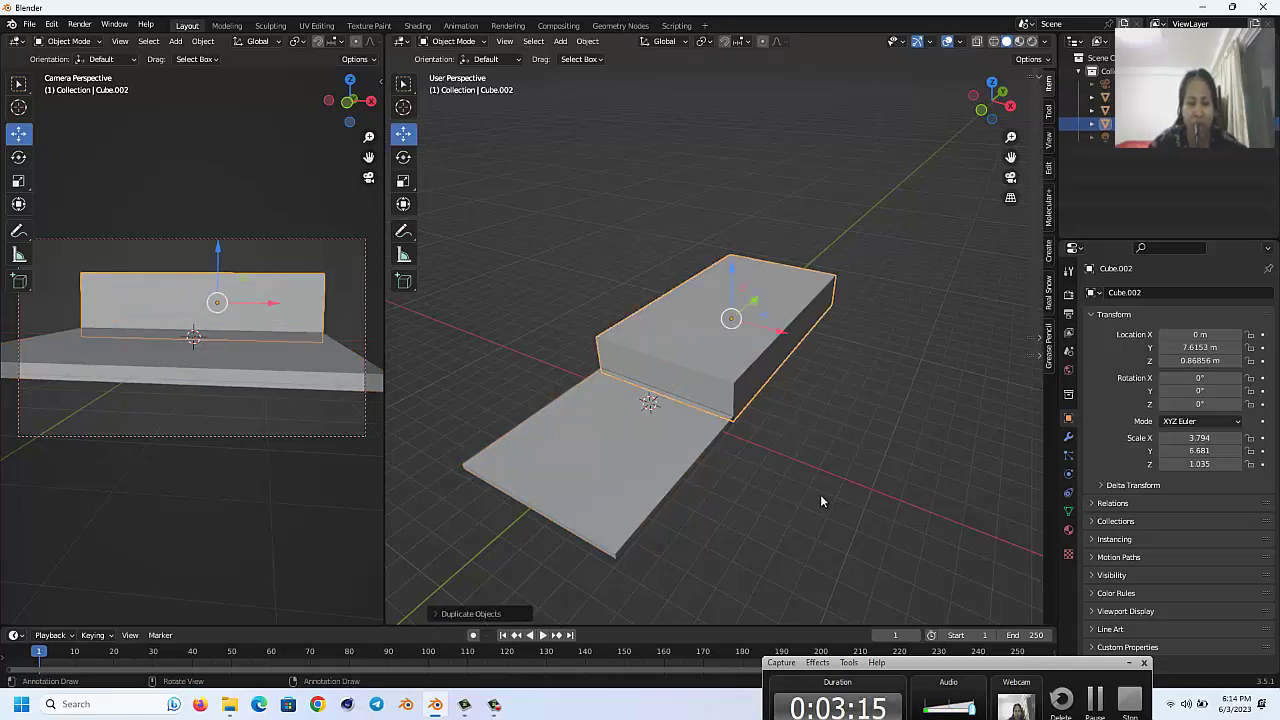
Step: Scale the copy into a thin step: Y 1.139, Z 0.311
{"action": "key", "text": "s"}
{"action": "key", "text": "y"}
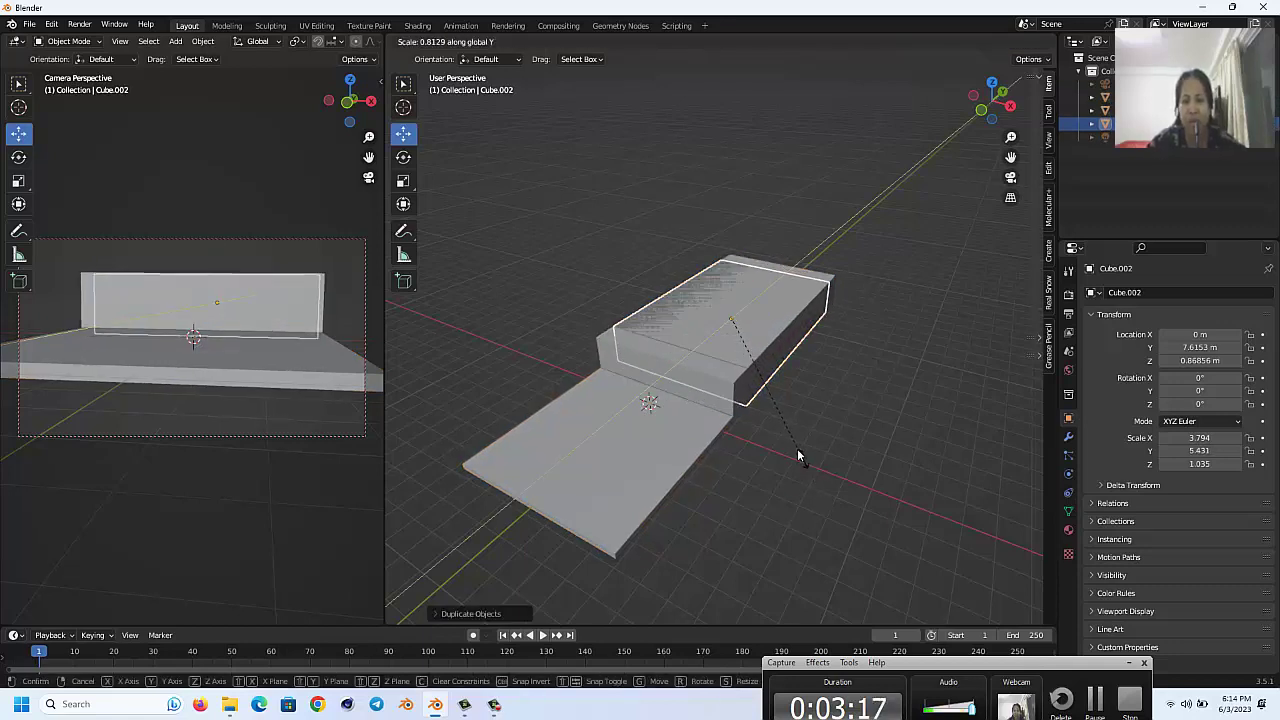
{"action": "left_click", "coordinate": [759, 333]}
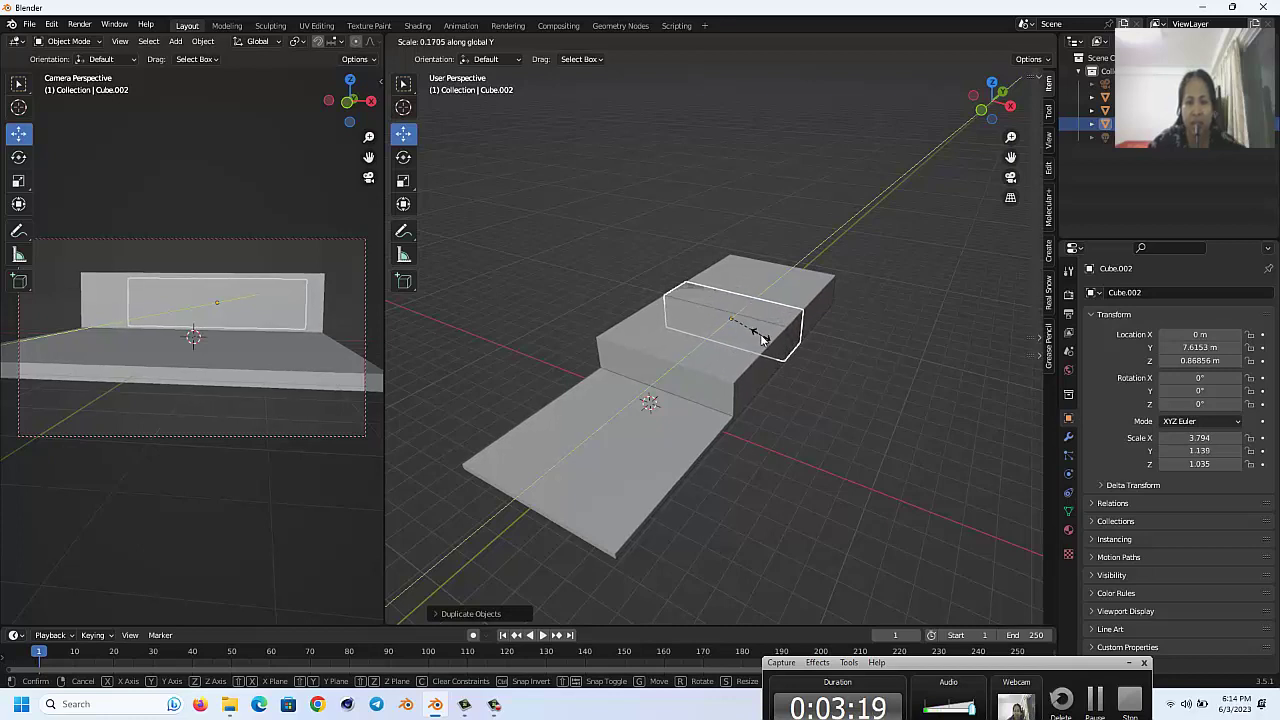
{"action": "key", "text": "s"}
{"action": "key", "text": "z"}
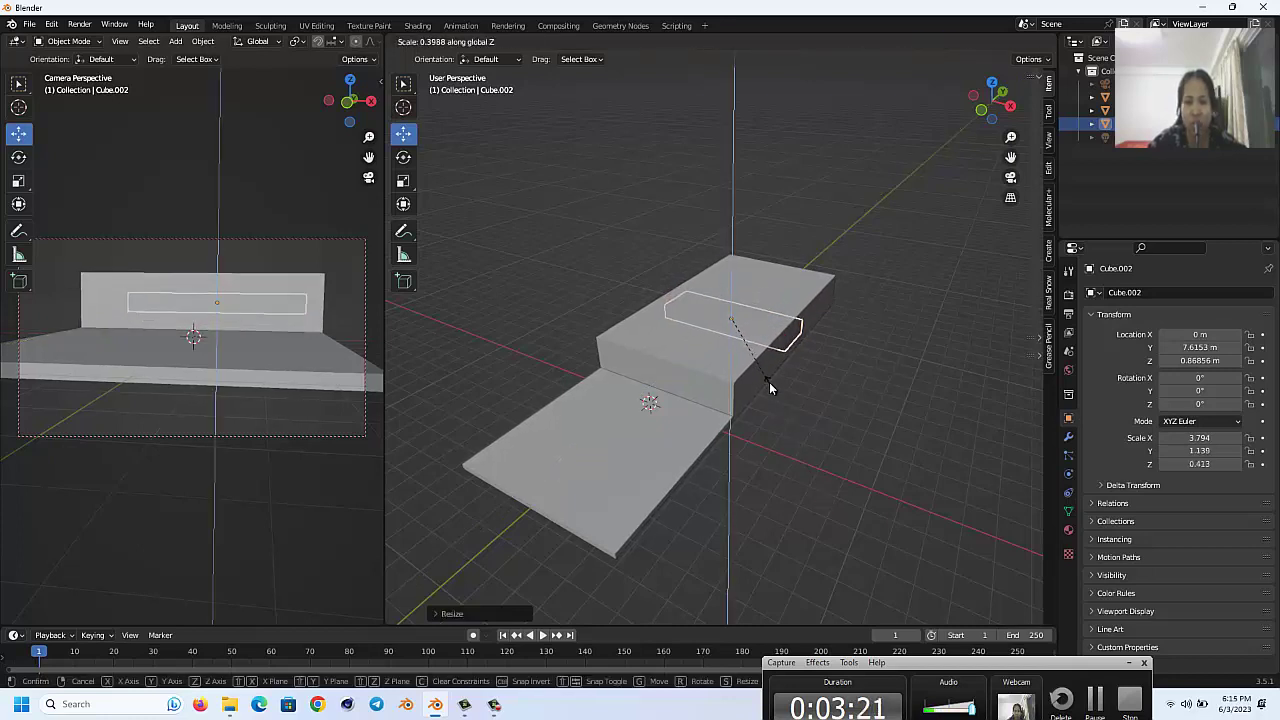
{"action": "left_click", "coordinate": [764, 368]}
Step: Place the step on the floor against the platform's front, centered across its width
{"action": "key", "text": "g"}
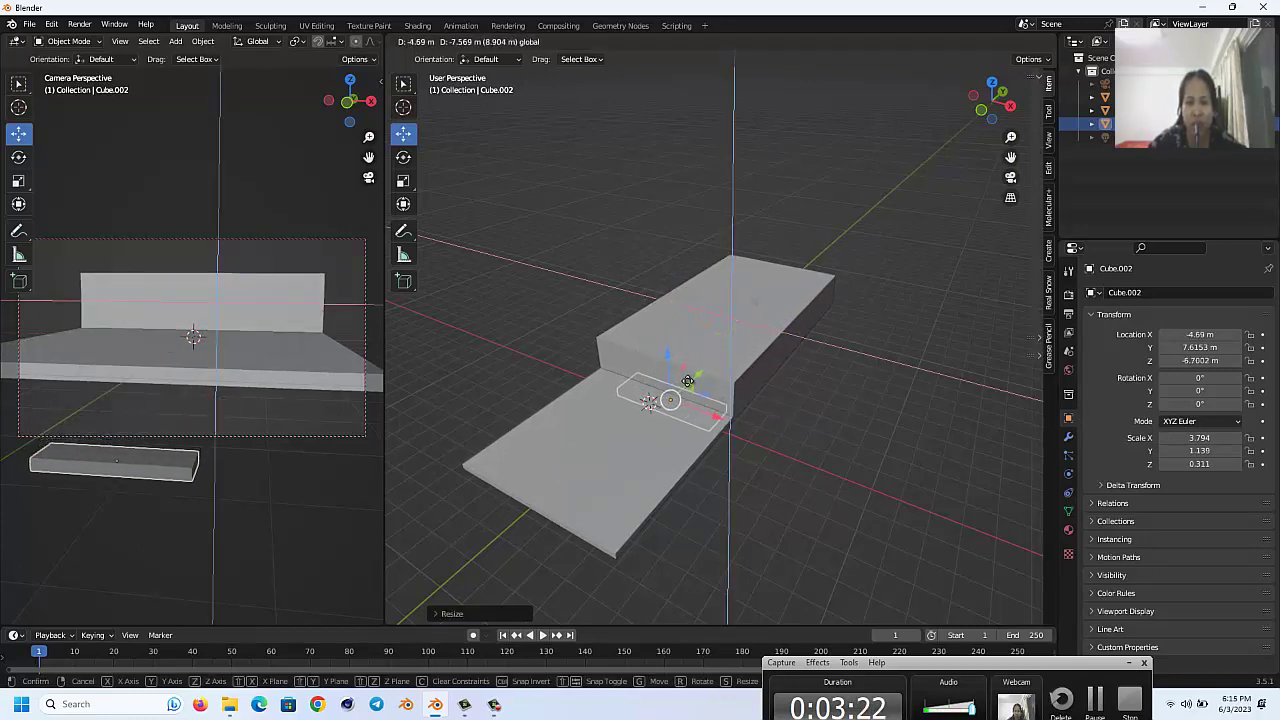
{"action": "left_click", "coordinate": [687, 367]}
{"action": "key", "text": "KP_3"}
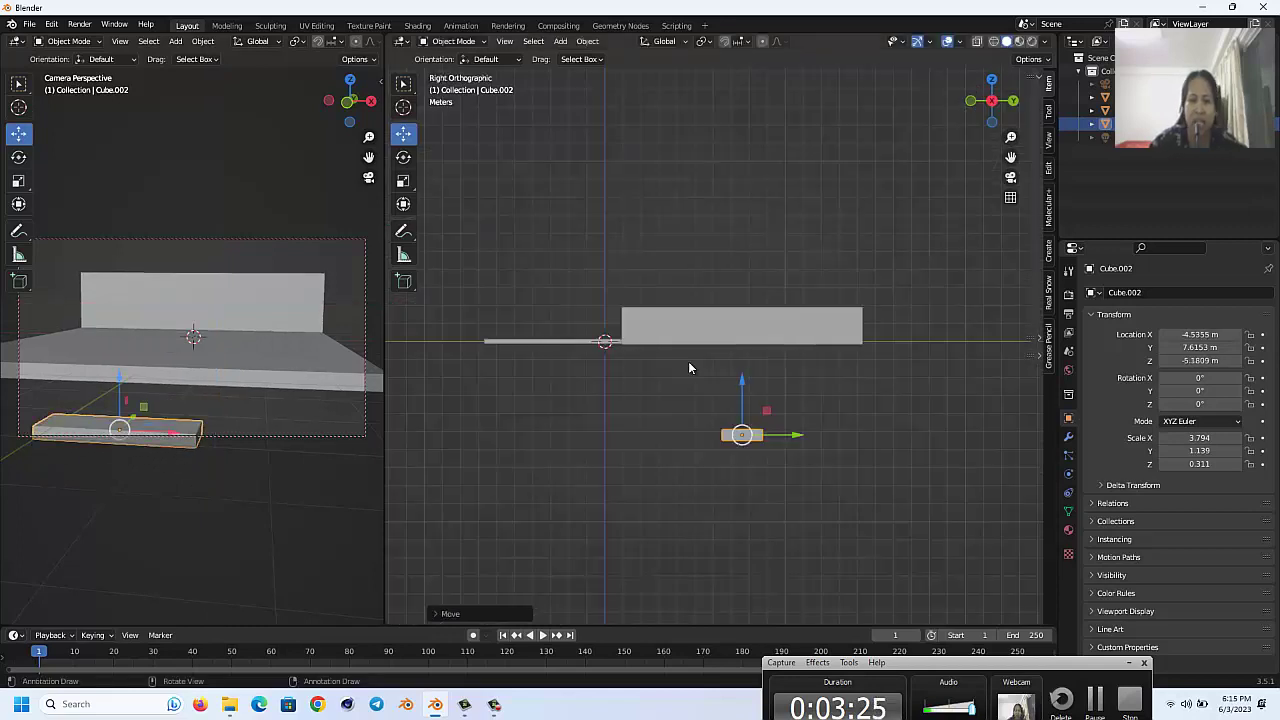
{"action": "left_click_drag", "start_coordinate": [740, 382], "coordinate": [740, 258]}
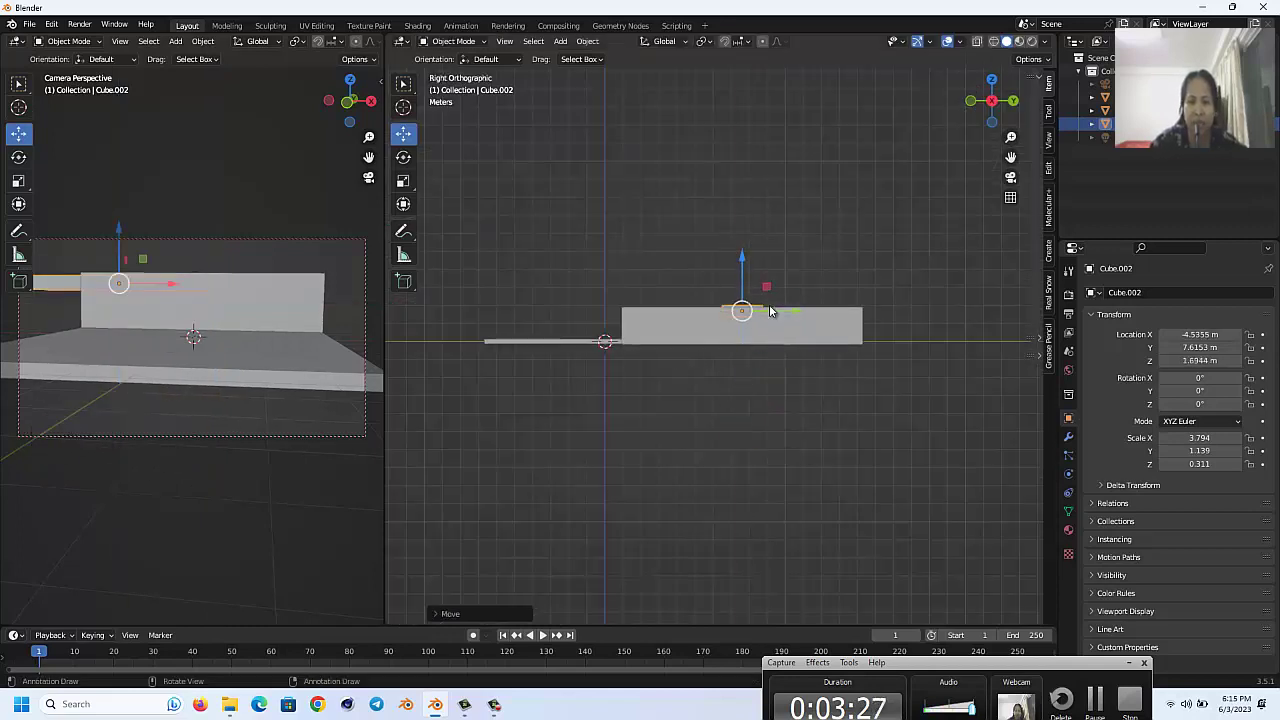
{"action": "left_click_drag", "start_coordinate": [778, 312], "coordinate": [663, 328]}
{"action": "left_click_drag", "start_coordinate": [625, 261], "coordinate": [627, 287]}
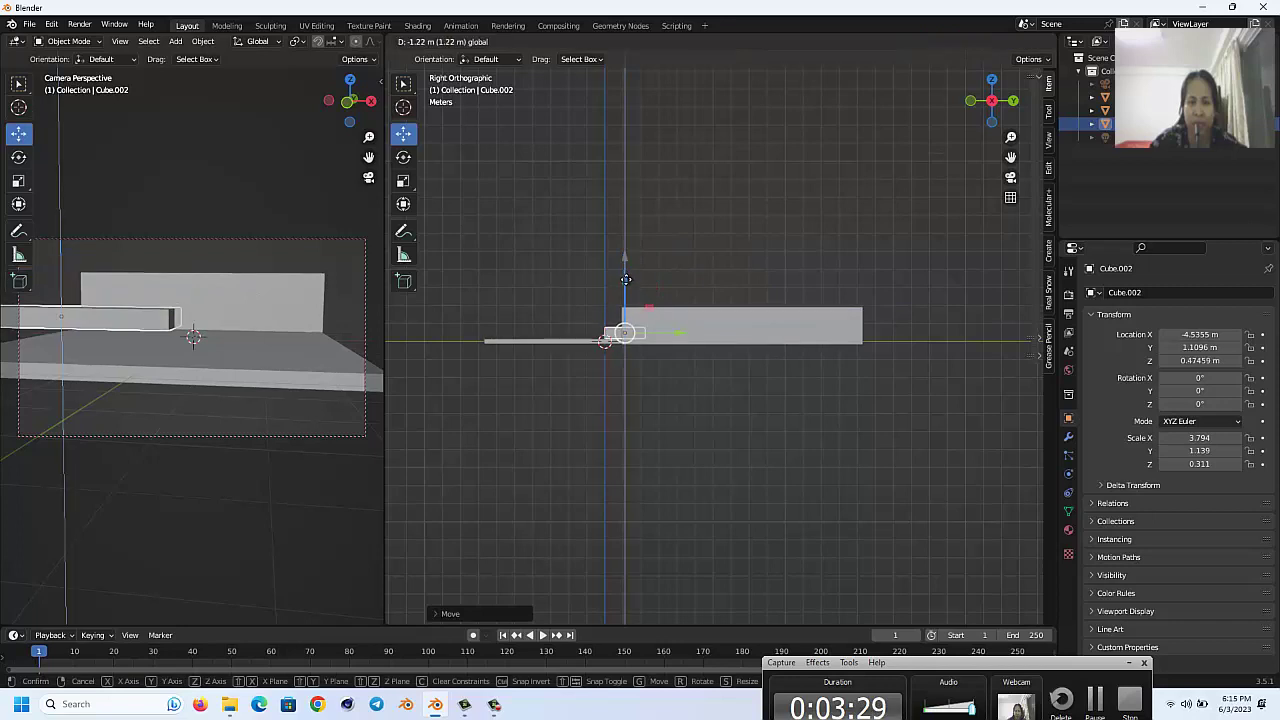
{"action": "middle_click_drag", "start_coordinate": [627, 287], "coordinate": [627, 287]}
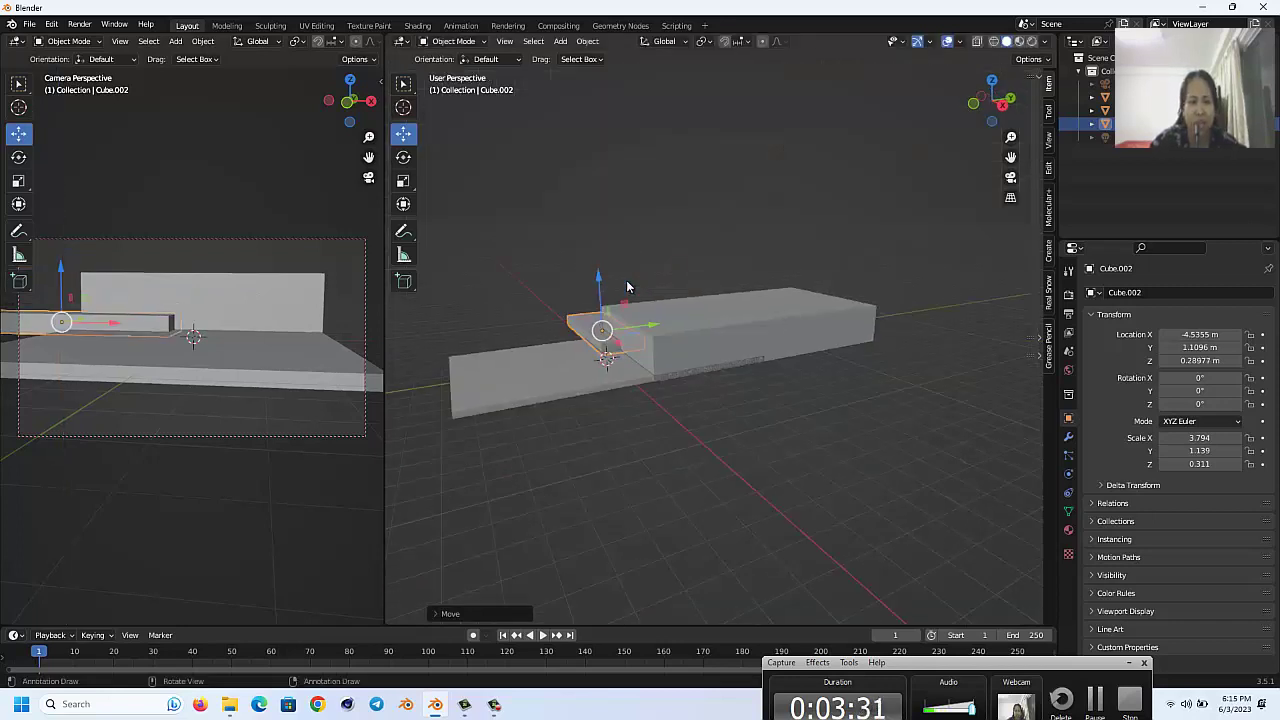
{"action": "left_click_drag", "start_coordinate": [617, 353], "coordinate": [667, 372]}
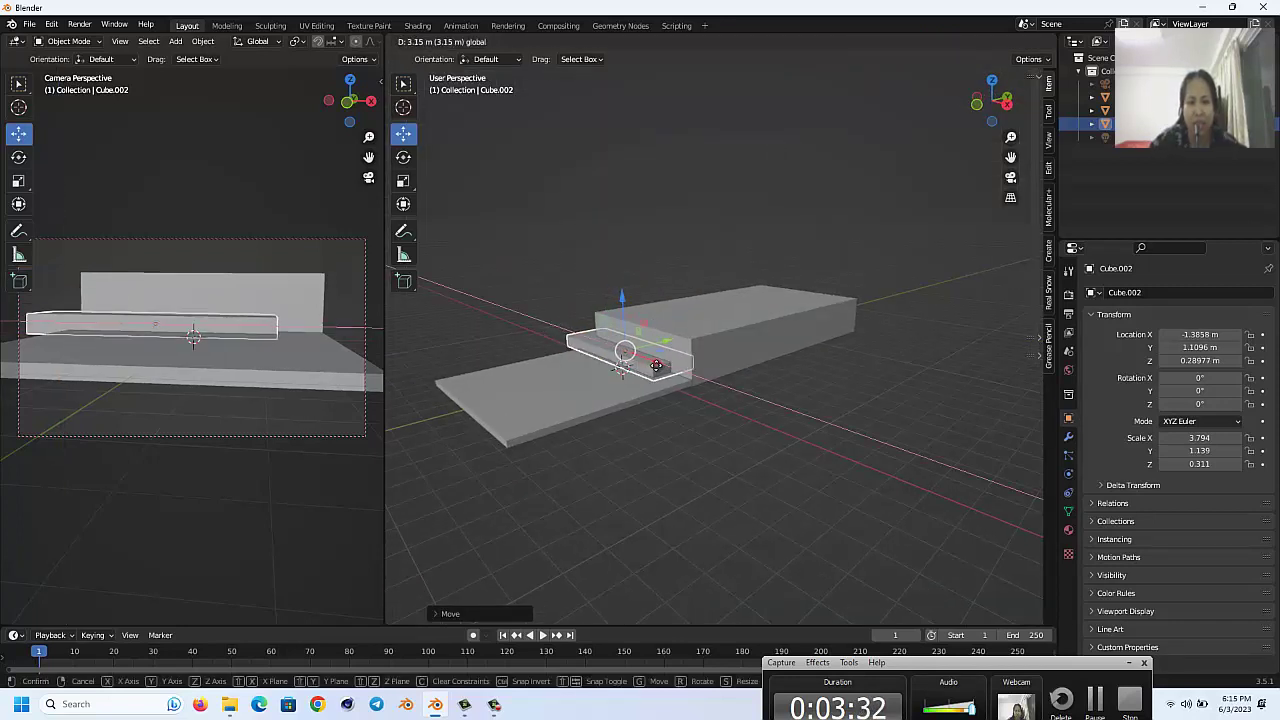
Step: Slide the floor plate forward along Y and tilt the camera-side view higher
{"action": "left_click", "coordinate": [577, 414]}
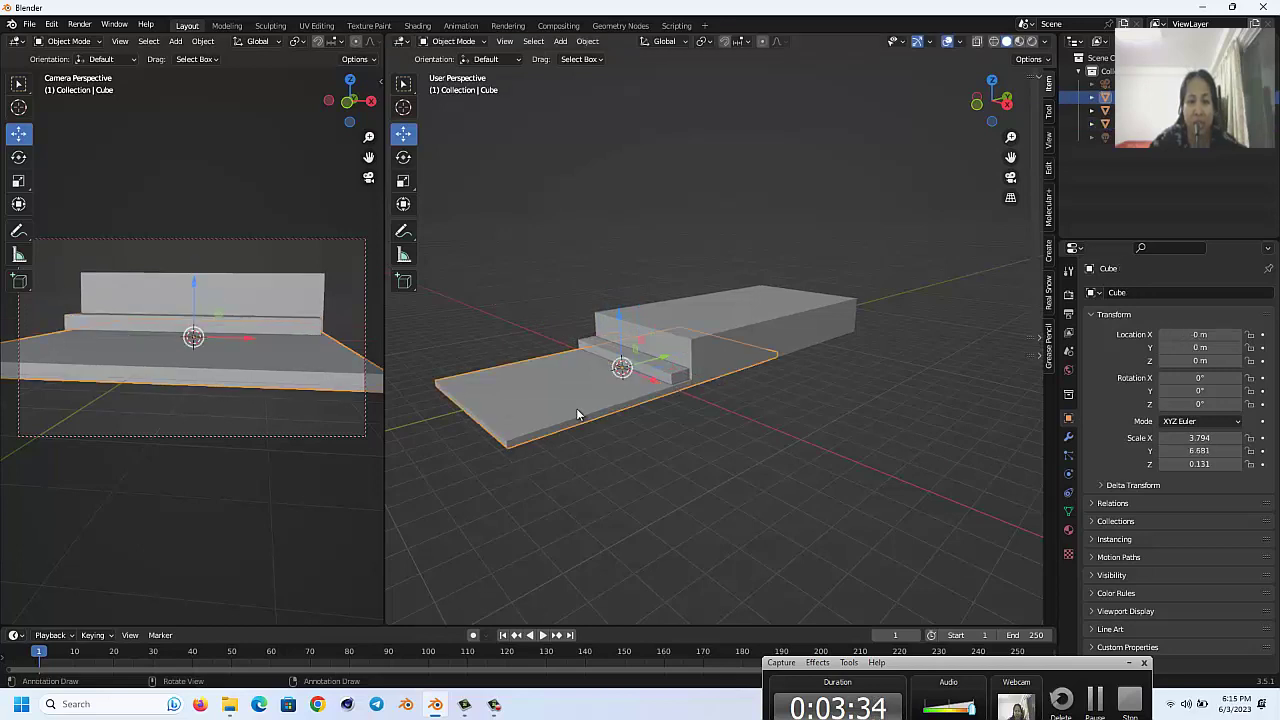
{"action": "left_click_drag", "start_coordinate": [665, 355], "coordinate": [570, 404]}
{"action": "scroll", "coordinate": [678, 283], "scroll_direction": "down", "scroll_amount": 3}
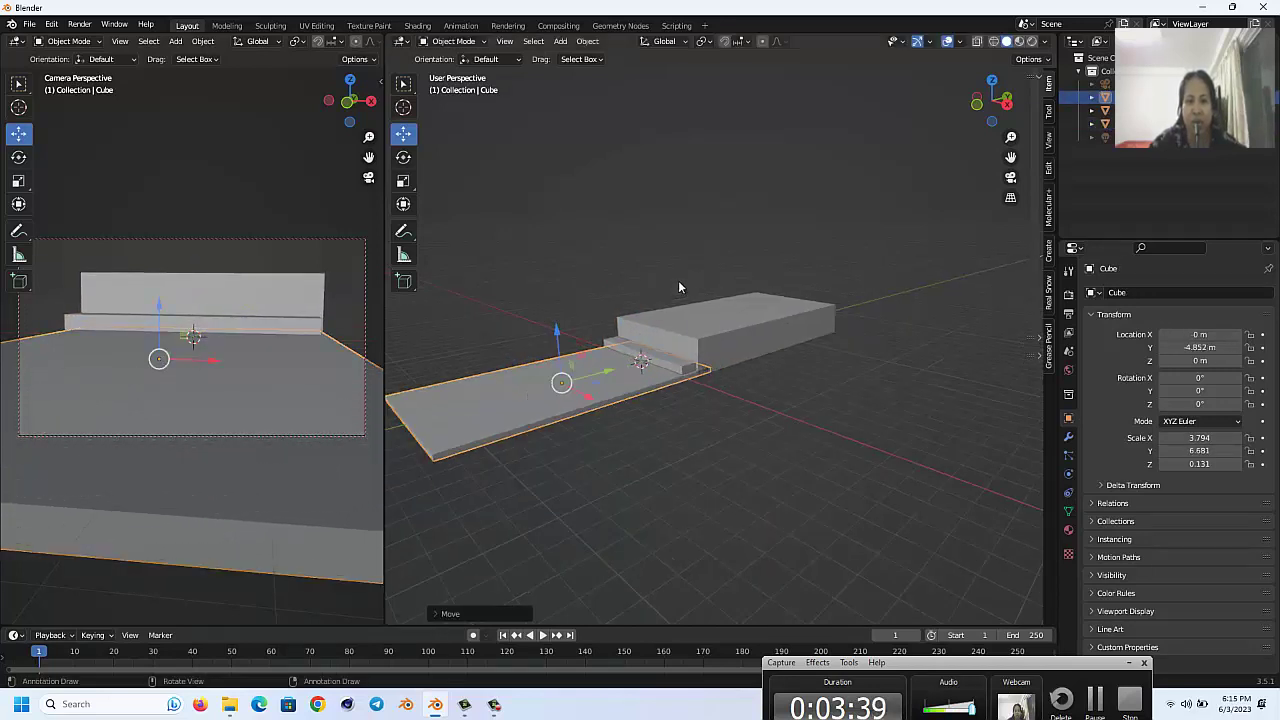
{"action": "scroll", "coordinate": [678, 283], "scroll_direction": "down", "scroll_amount": 2}
{"action": "scroll", "coordinate": [164, 402], "scroll_direction": "down", "scroll_amount": 3}
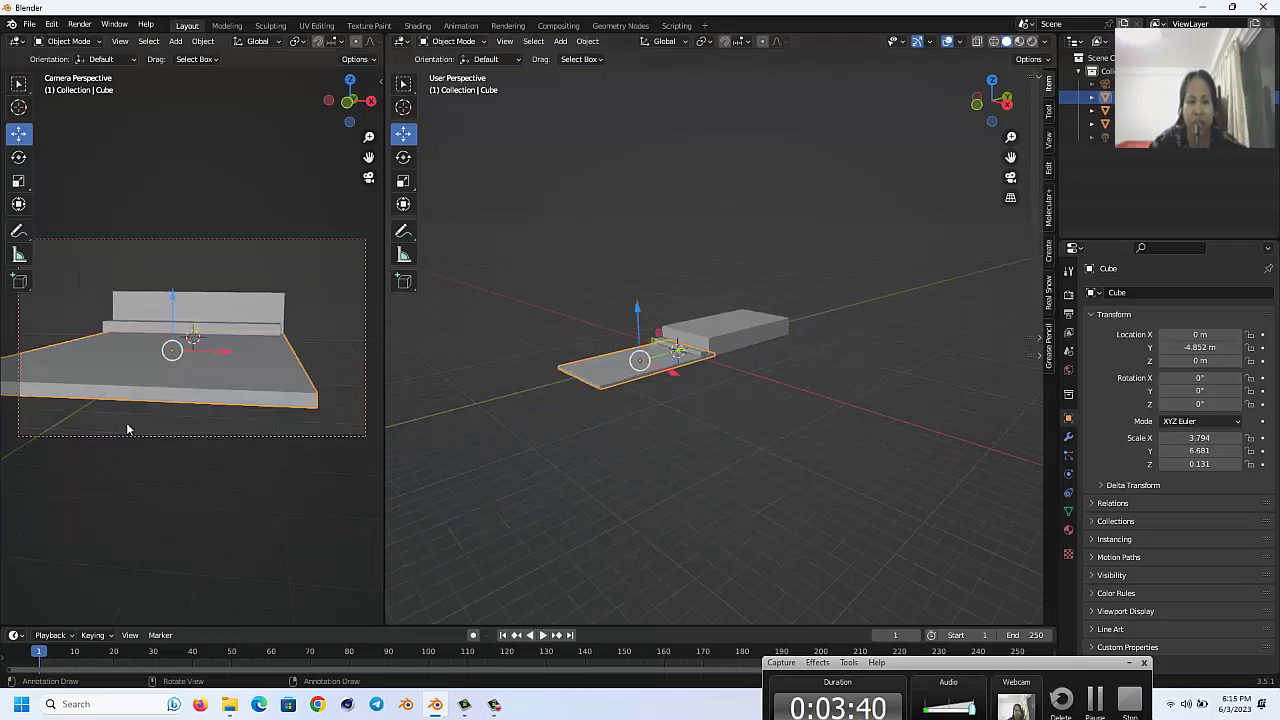
{"action": "scroll", "coordinate": [130, 412], "scroll_direction": "down", "scroll_amount": 2}
{"action": "scroll", "coordinate": [133, 397], "scroll_direction": "up", "scroll_amount": 3}
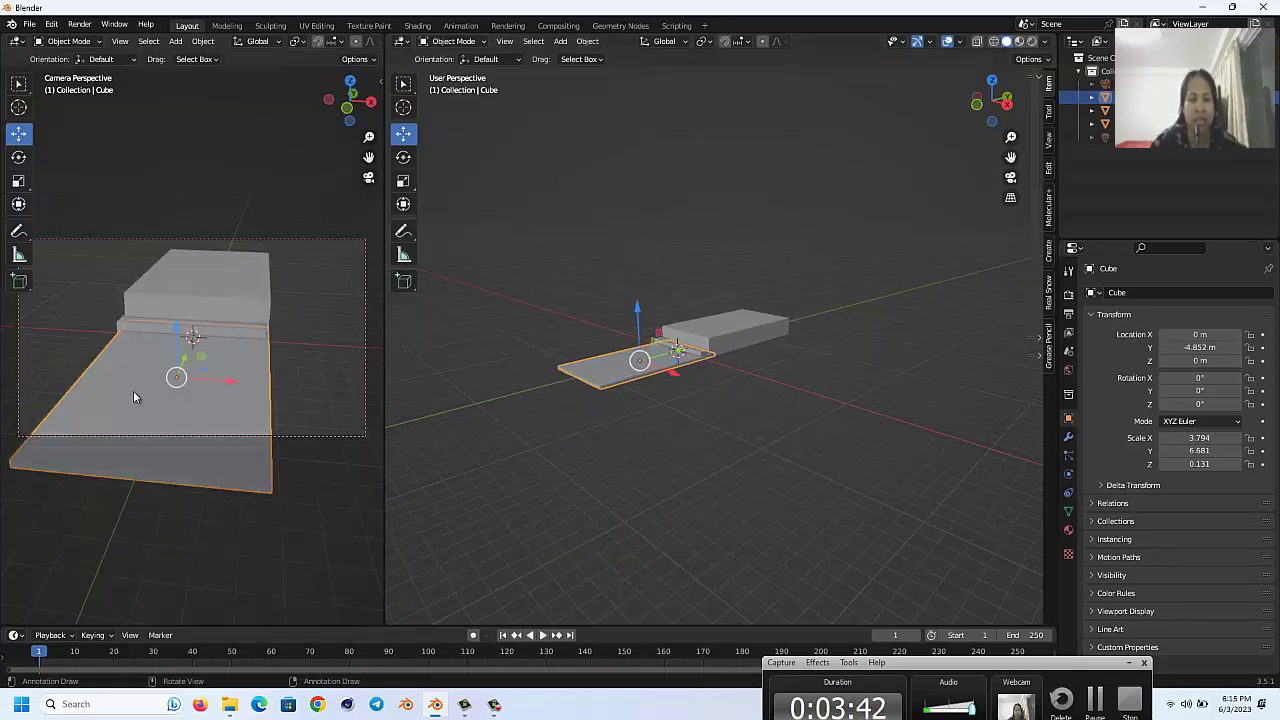
{"action": "middle_click_drag", "start_coordinate": [133, 397], "coordinate": [266, 377]}
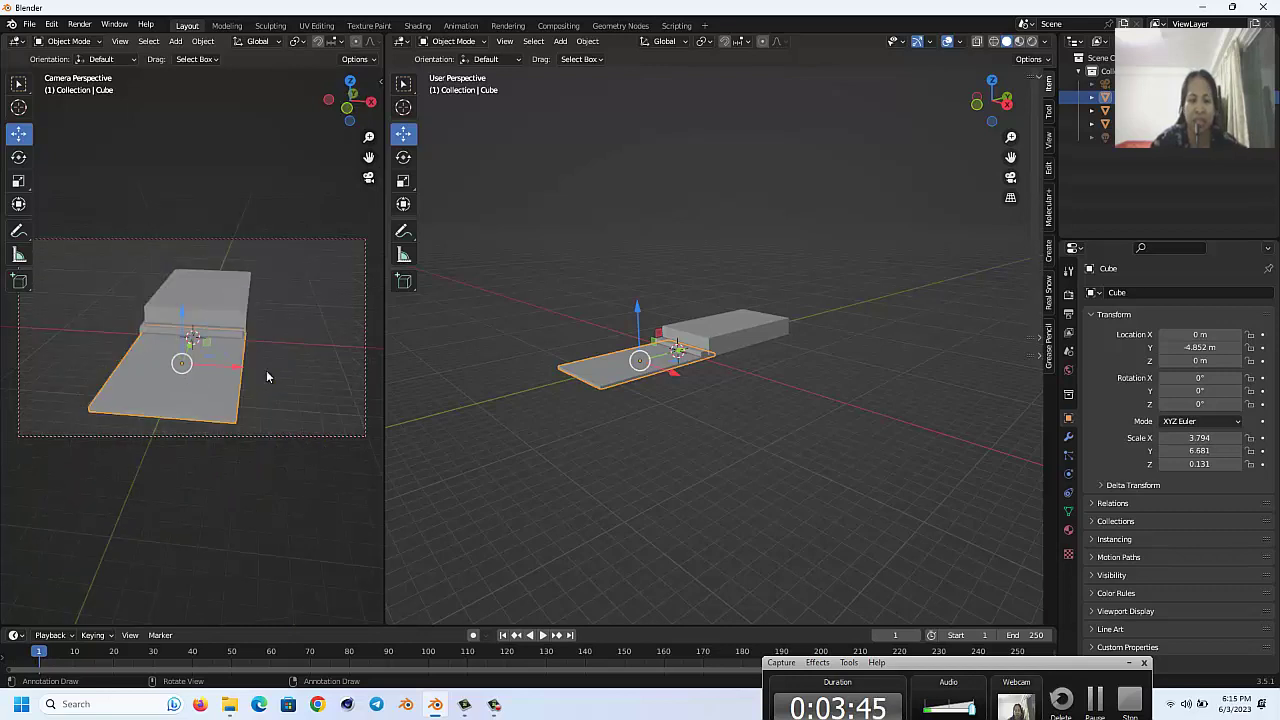
{"action": "scroll", "coordinate": [750, 338], "scroll_direction": "up", "scroll_amount": 3}
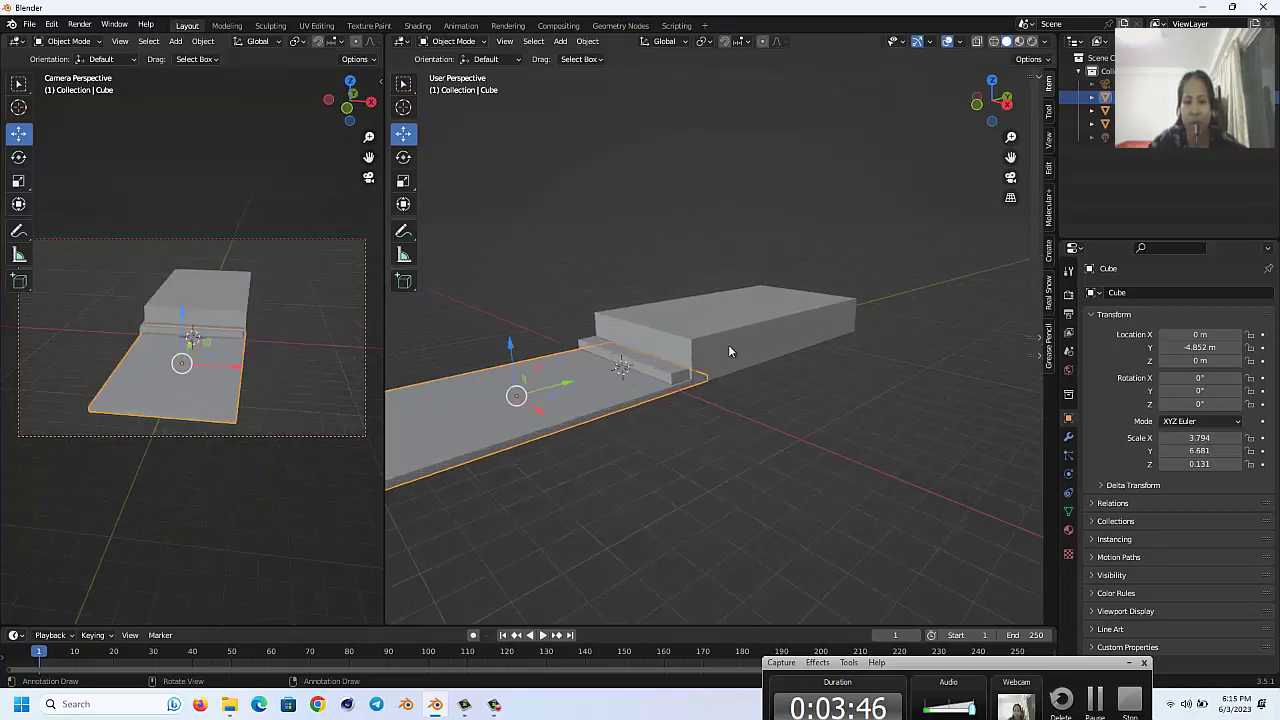
Step: Scale floor, step and platform together, floor reaching X 9.029, Y 9.782
{"action": "left_click_drag", "start_coordinate": [574, 272], "coordinate": [716, 428]}
{"action": "key", "text": "s"}
{"action": "key", "text": "y"}
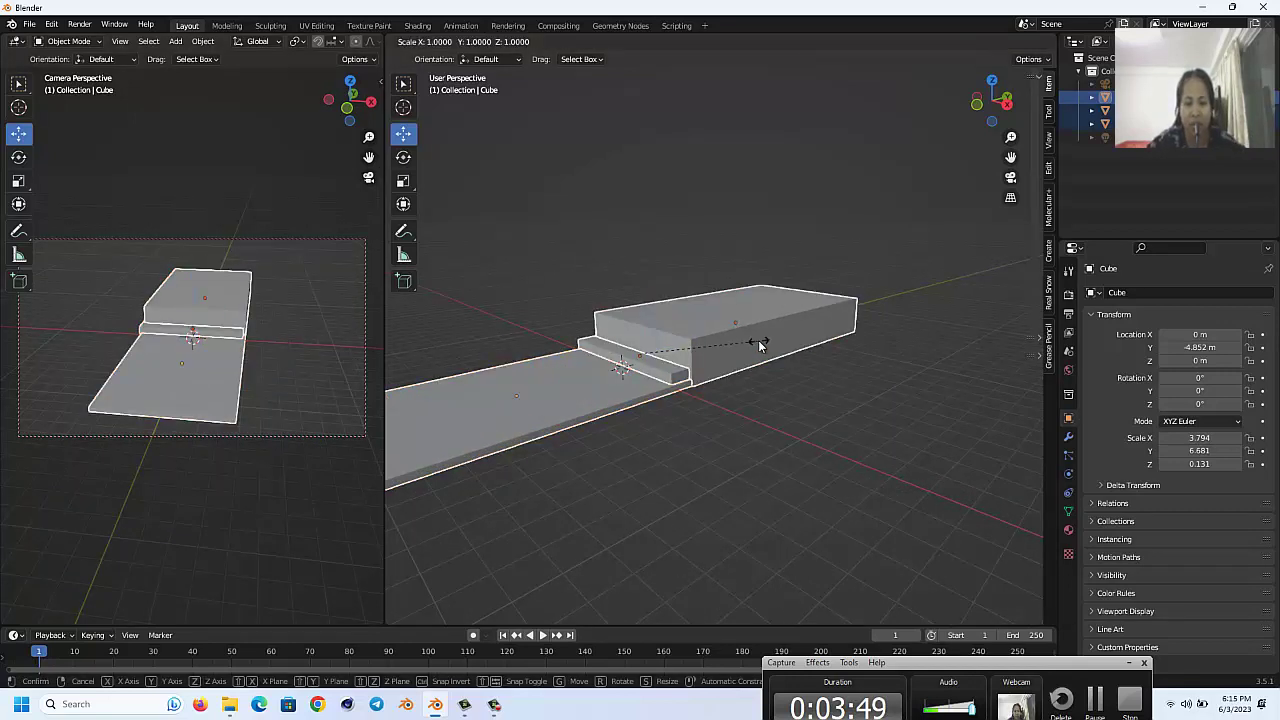
{"action": "left_click", "coordinate": [805, 393]}
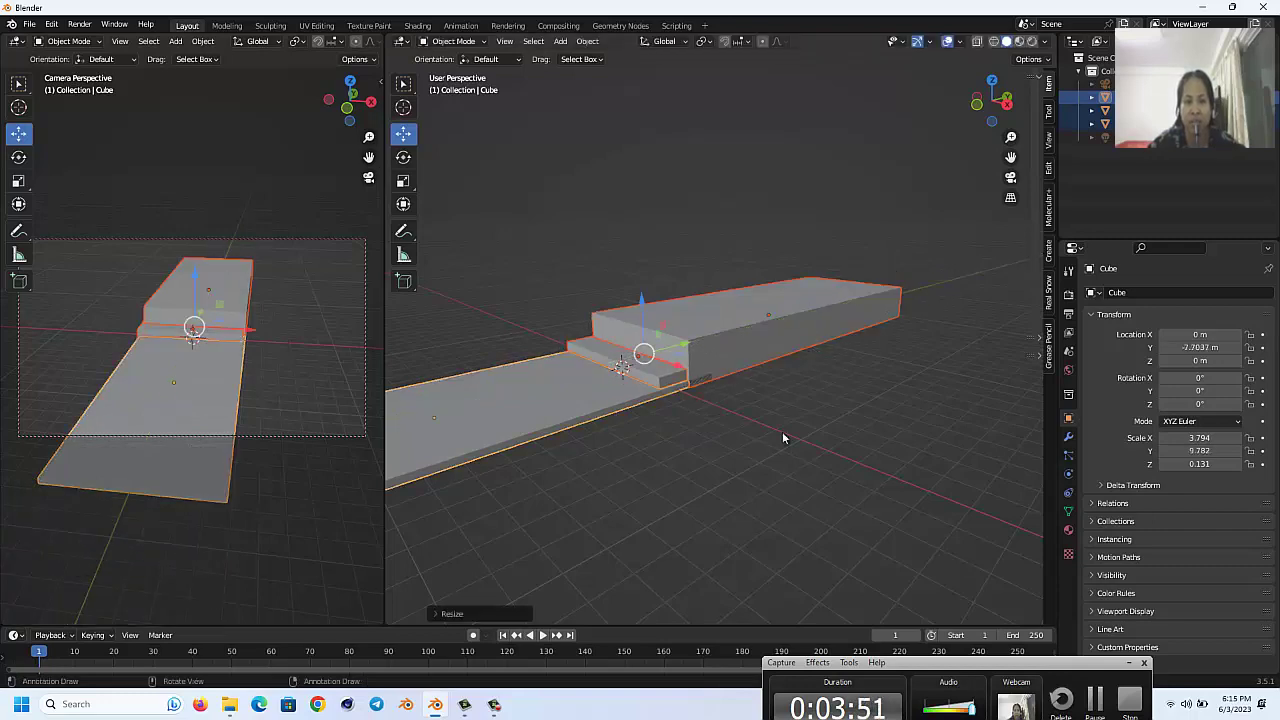
{"action": "key", "text": "s"}
{"action": "key", "text": "x"}
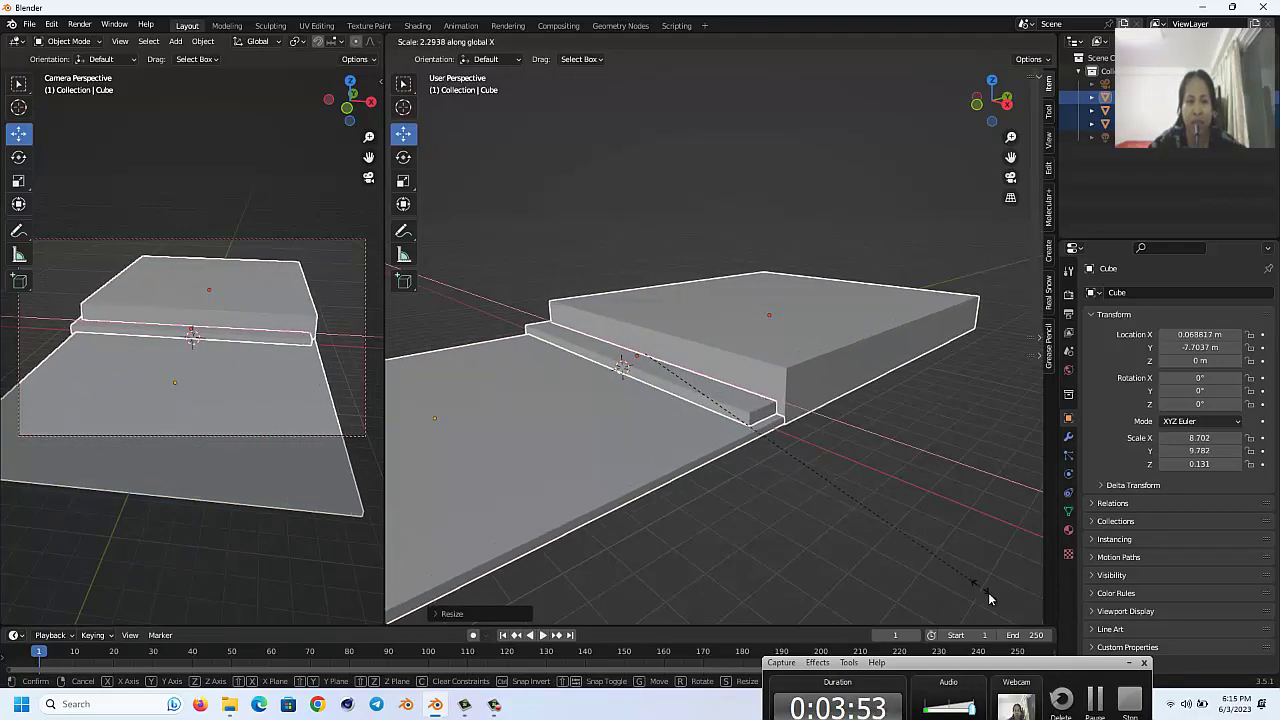
{"action": "left_click", "coordinate": [988, 592]}
Step: Clear the selection and select the step slab
{"action": "left_click", "coordinate": [629, 239]}
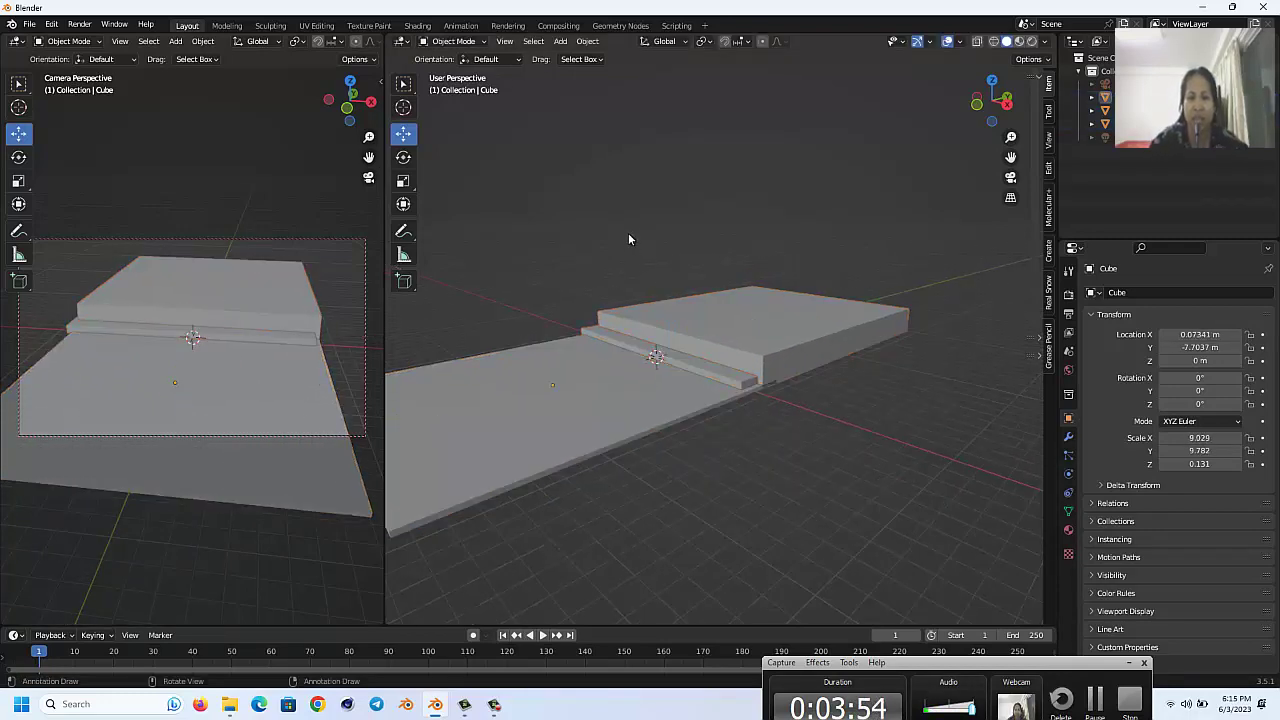
{"action": "middle_click_drag", "start_coordinate": [767, 287], "coordinate": [767, 287]}
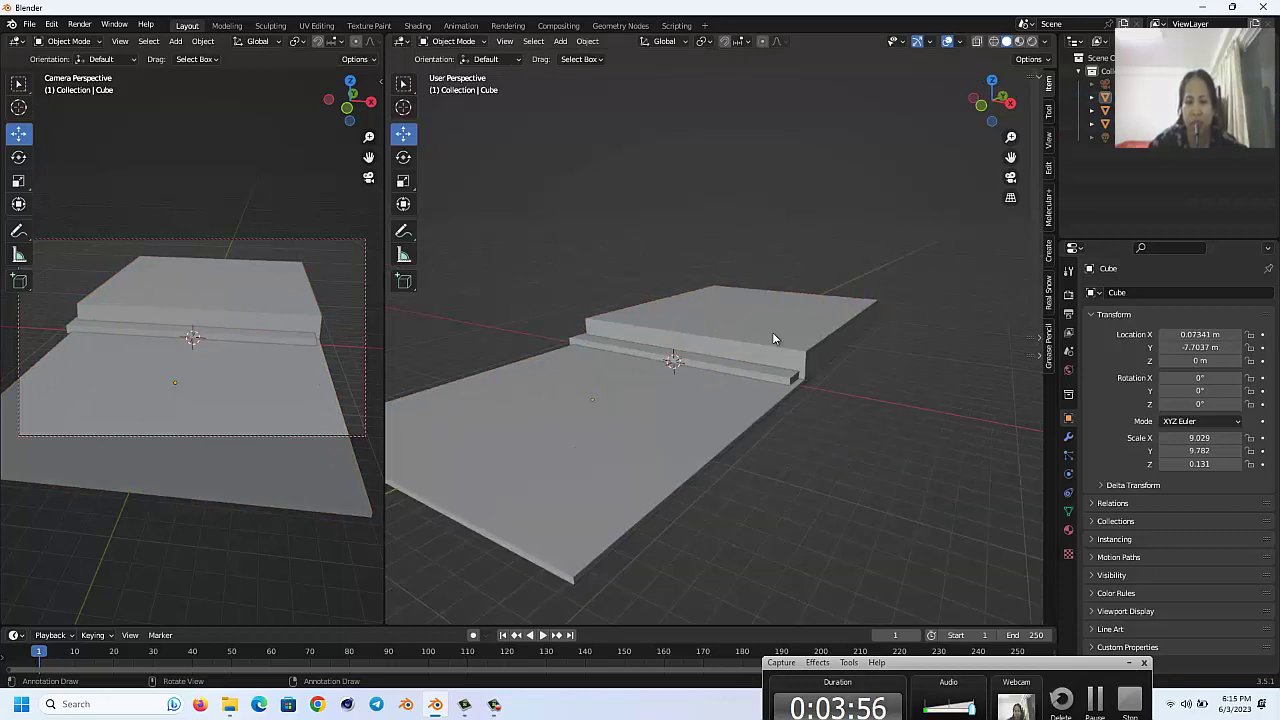
{"action": "left_click", "coordinate": [750, 370]}
{"action": "scroll", "coordinate": [690, 398], "scroll_direction": "up", "scroll_amount": 4}
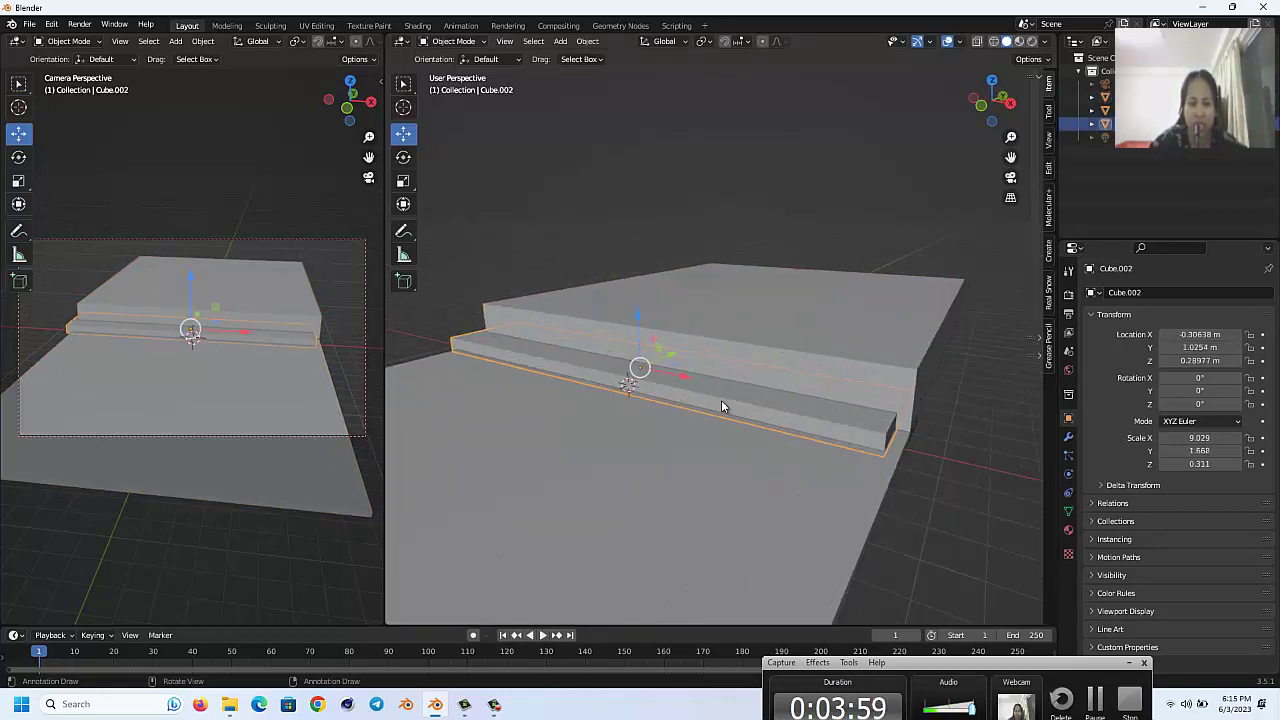
Step: Narrow the step slab along X to 5.432
{"action": "key", "text": "s"}
{"action": "key", "text": "x"}
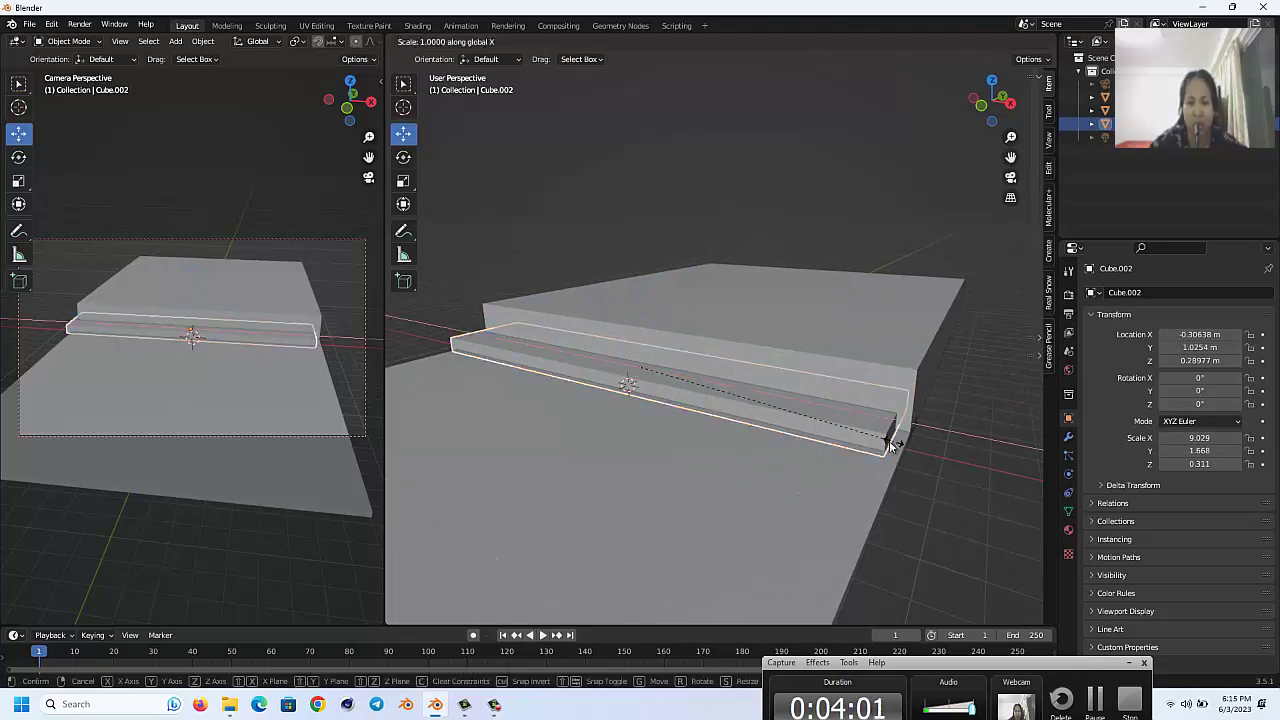
{"action": "left_click", "coordinate": [767, 405]}
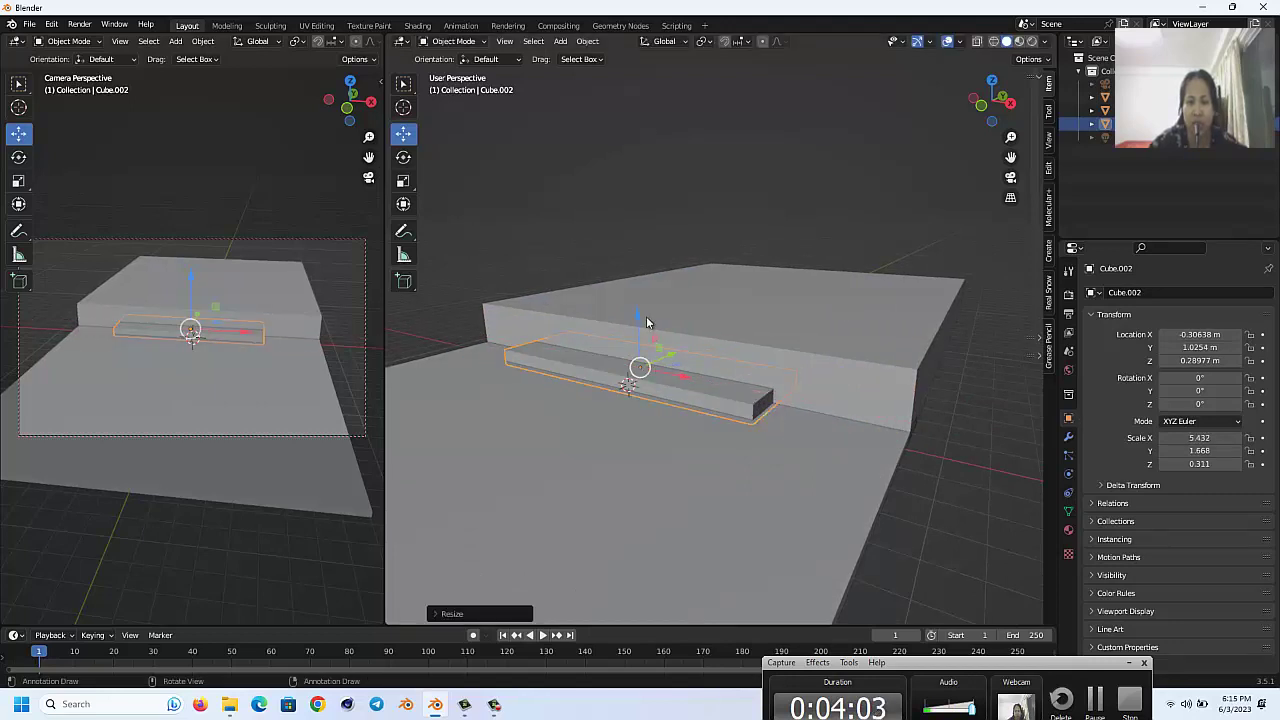
{"action": "left_click_drag", "start_coordinate": [646, 322], "coordinate": [642, 322]}
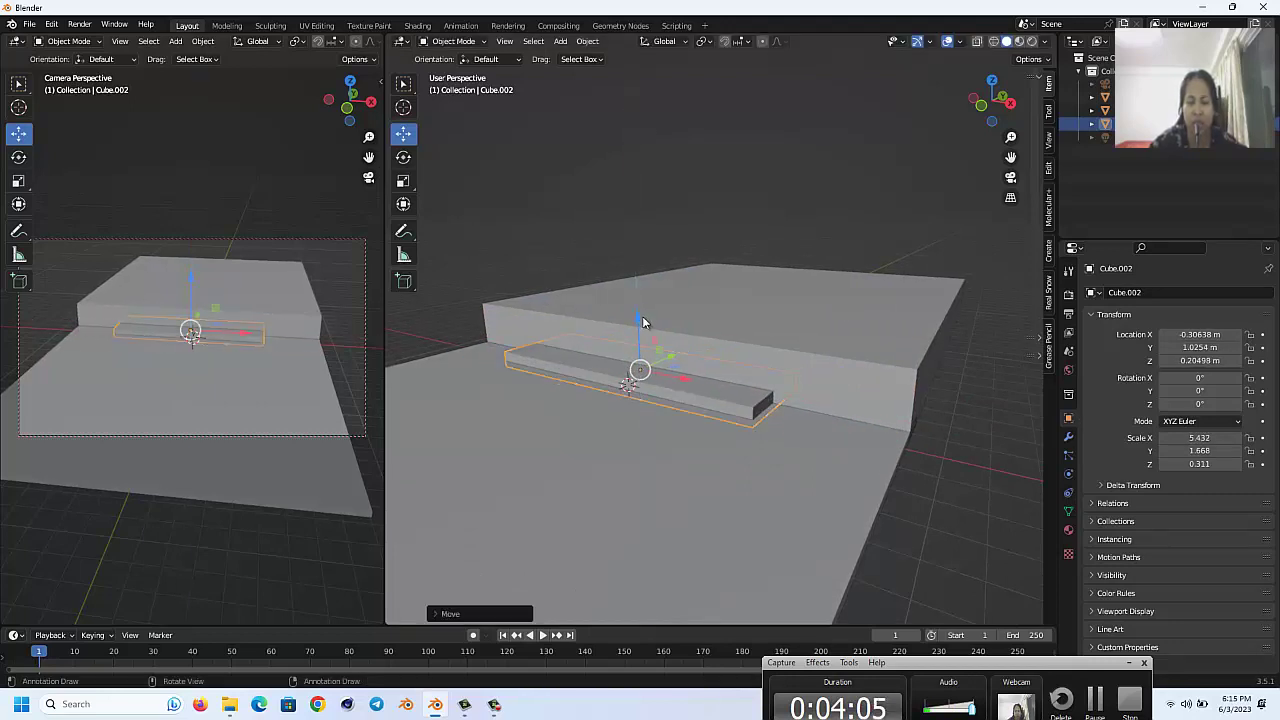
Step: Lift the slab to Z 1.3755 and pull it onto the platform's front edge
{"action": "key", "text": "KP_3"}
{"action": "middle_click_drag", "start_coordinate": [643, 322], "coordinate": [643, 322]}
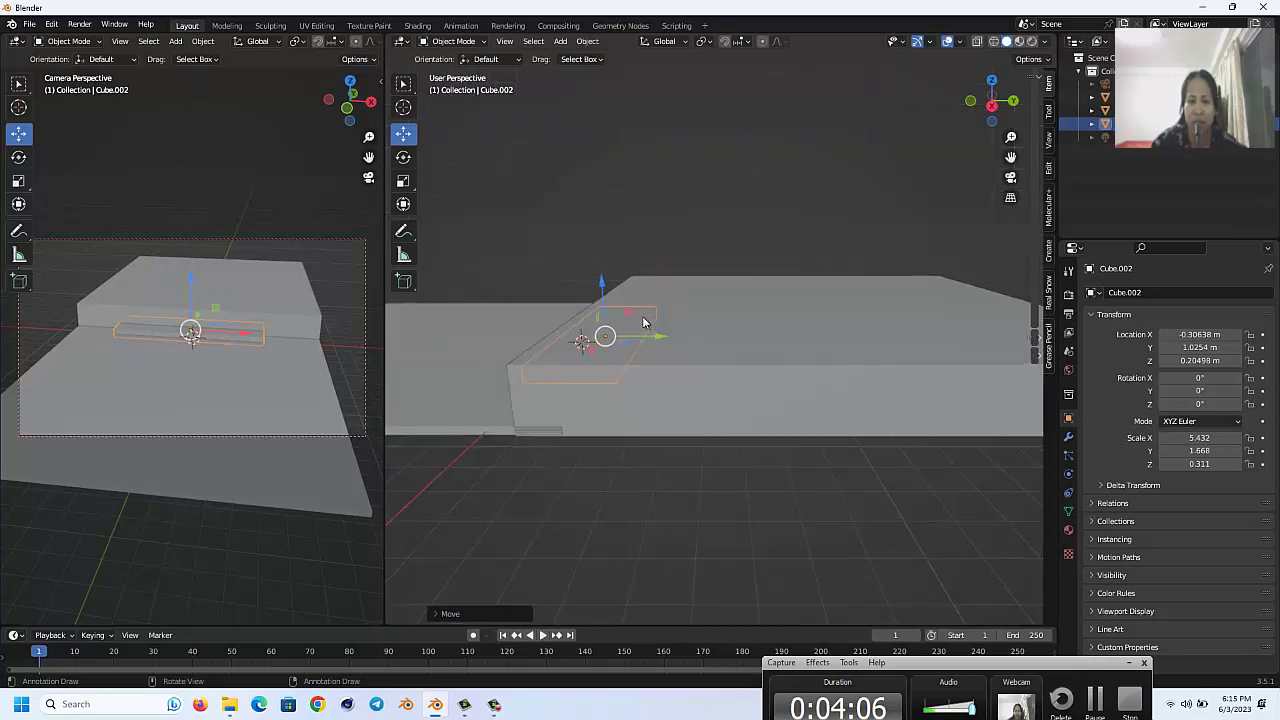
{"action": "key", "text": "KP_3"}
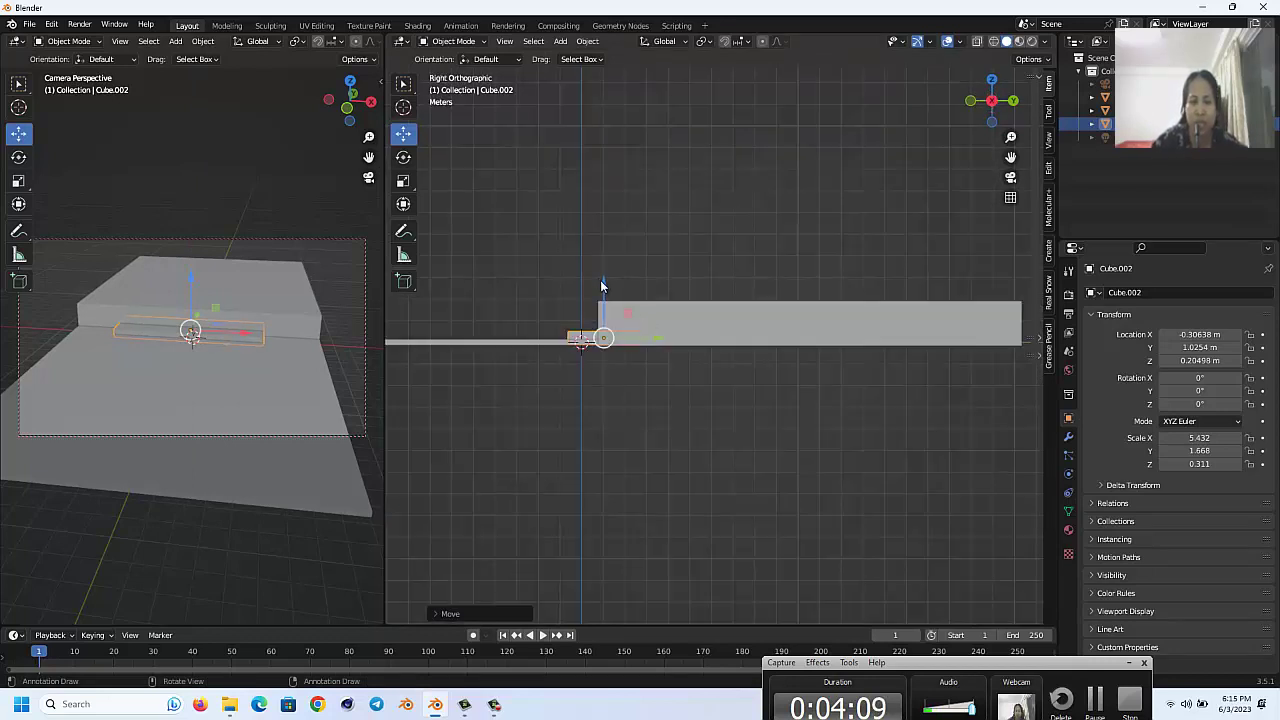
{"action": "left_click_drag", "start_coordinate": [602, 283], "coordinate": [684, 319]}
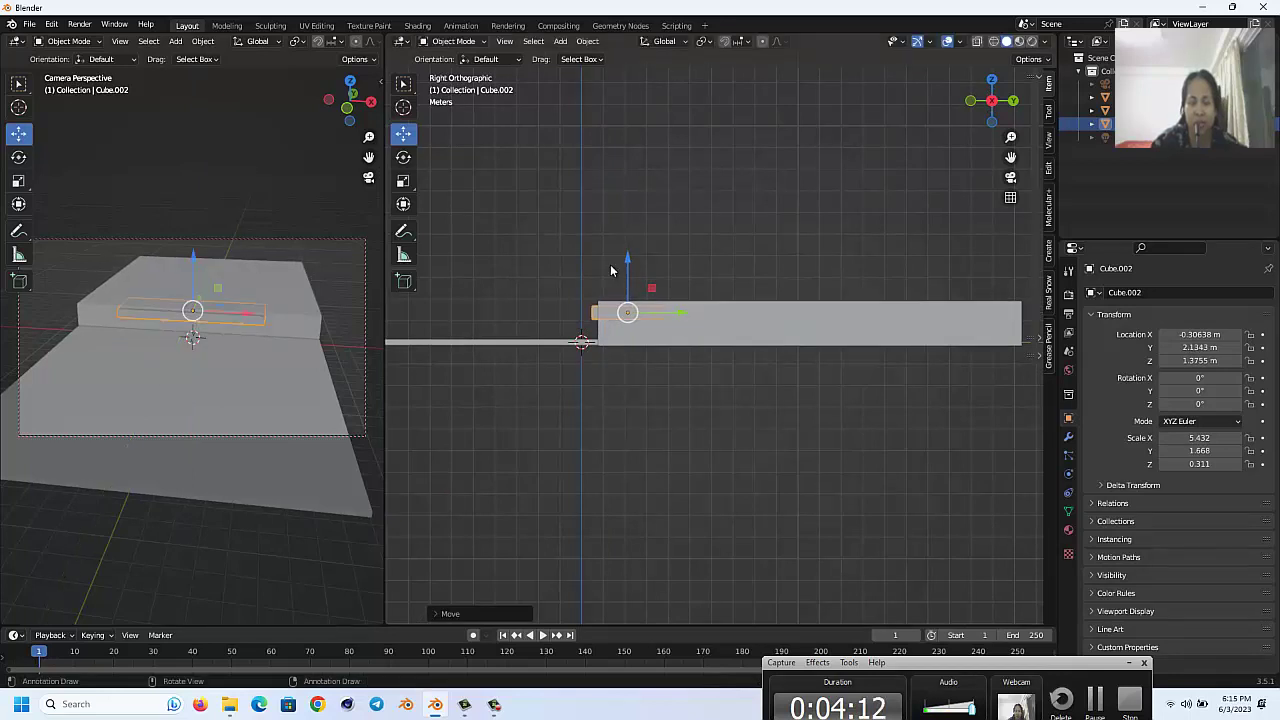
{"action": "middle_click_drag", "start_coordinate": [612, 270], "coordinate": [611, 270]}
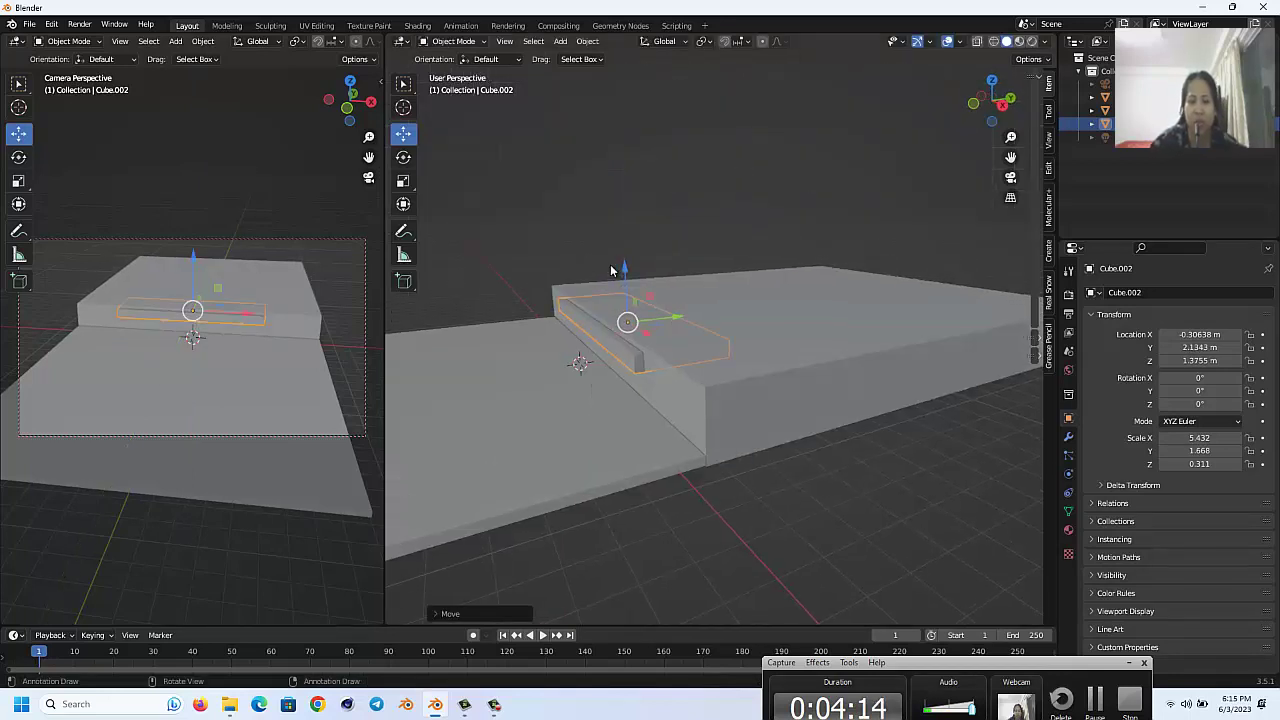
{"action": "left_click_drag", "start_coordinate": [676, 321], "coordinate": [659, 324]}
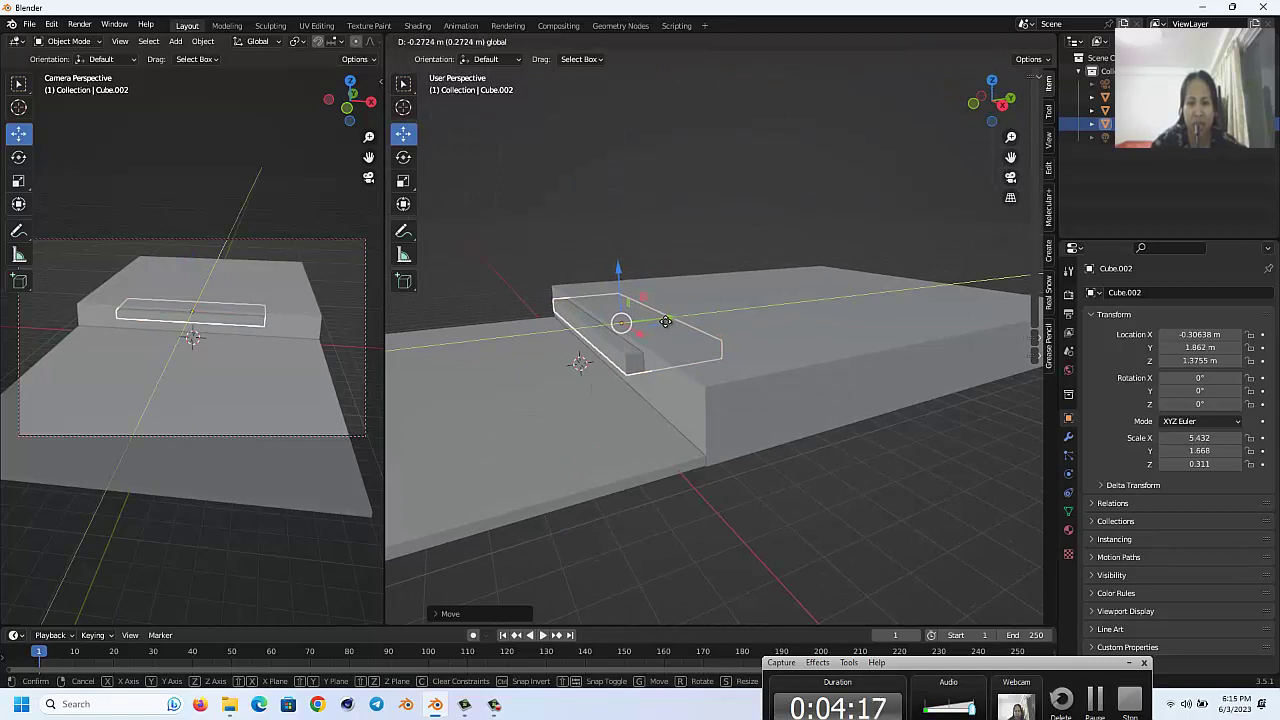
Step: Duplicate the top step and move the copy down and forward as the next step
{"action": "key", "text": "shift+d"}
{"action": "key", "text": "Escape"}
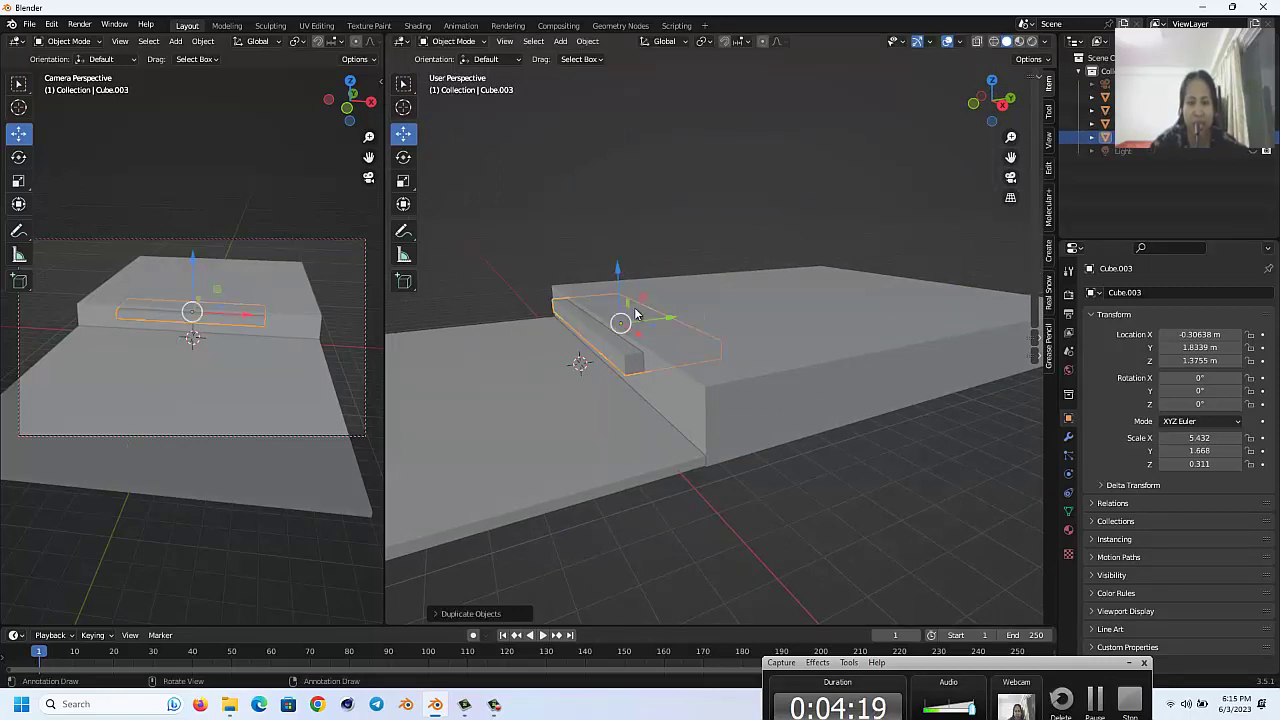
{"action": "left_click_drag", "start_coordinate": [618, 270], "coordinate": [620, 281]}
{"action": "left_click_drag", "start_coordinate": [676, 328], "coordinate": [660, 333]}
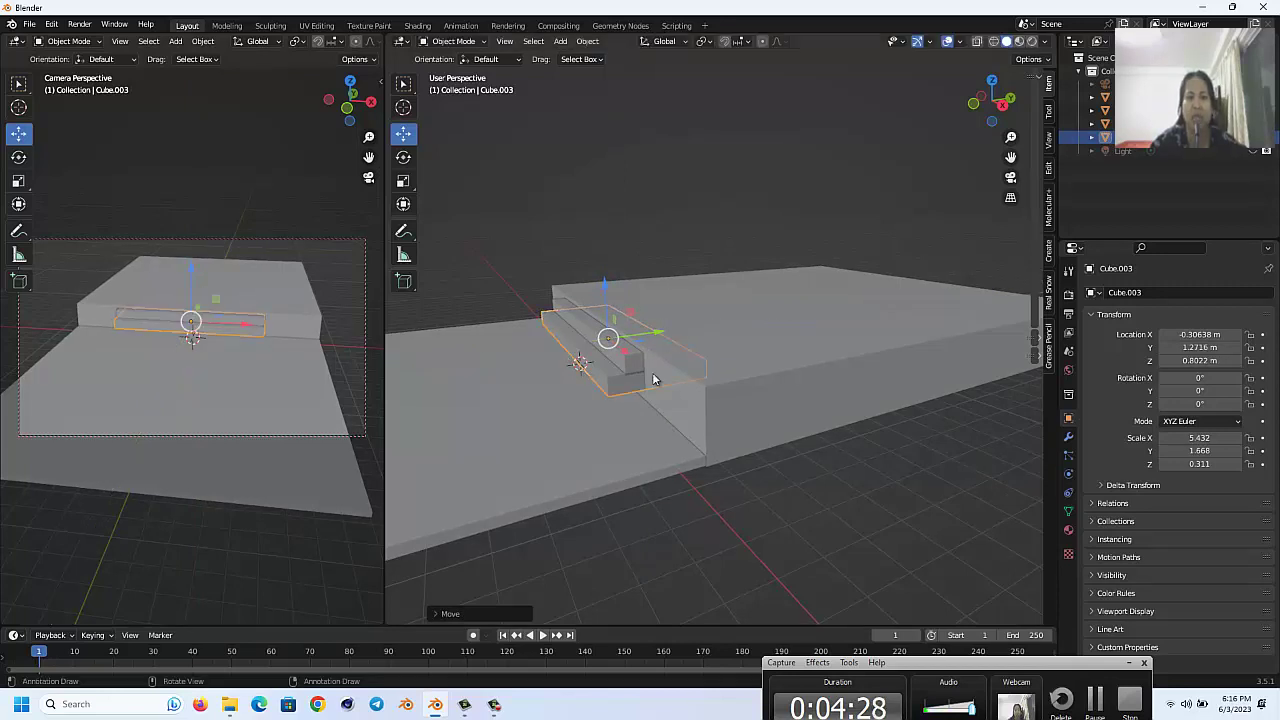
Step: Duplicate both step slabs, lower the pair toward the floor, and adjust the second step
{"action": "left_click", "coordinate": [630, 367], "text": "shift"}
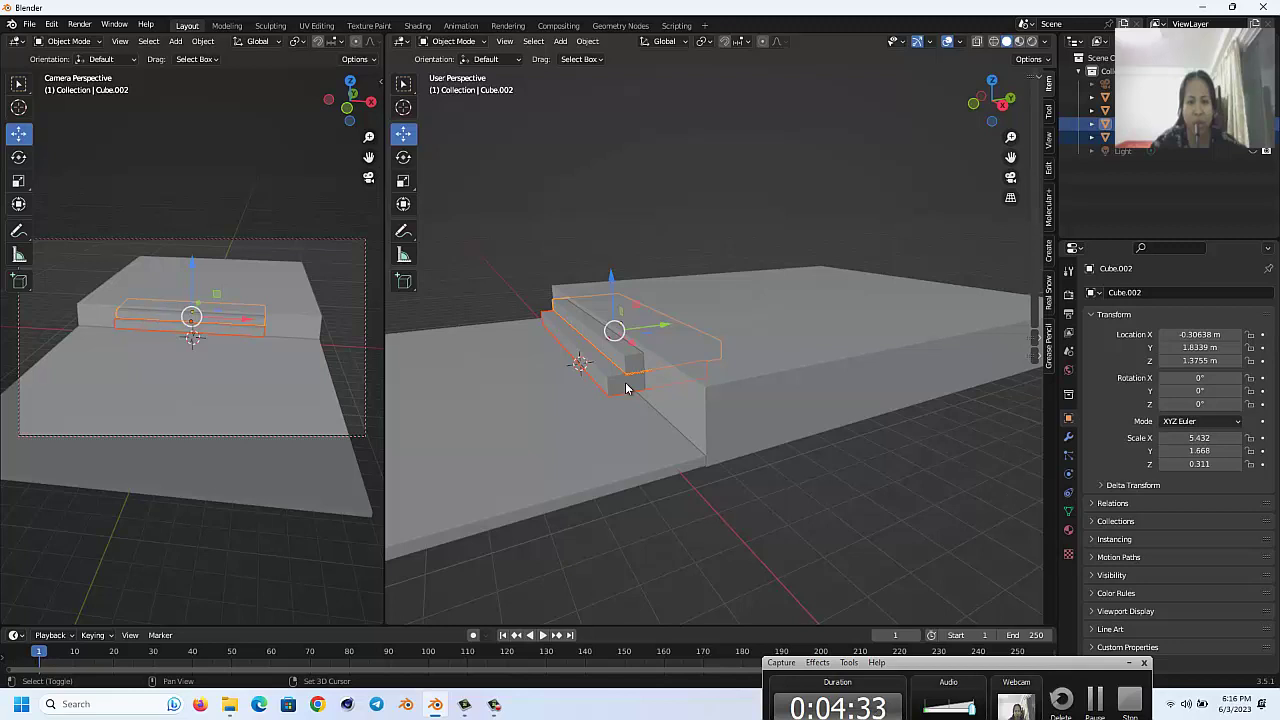
{"action": "key", "text": "shift+d"}
{"action": "right_click", "coordinate": [618, 330]}
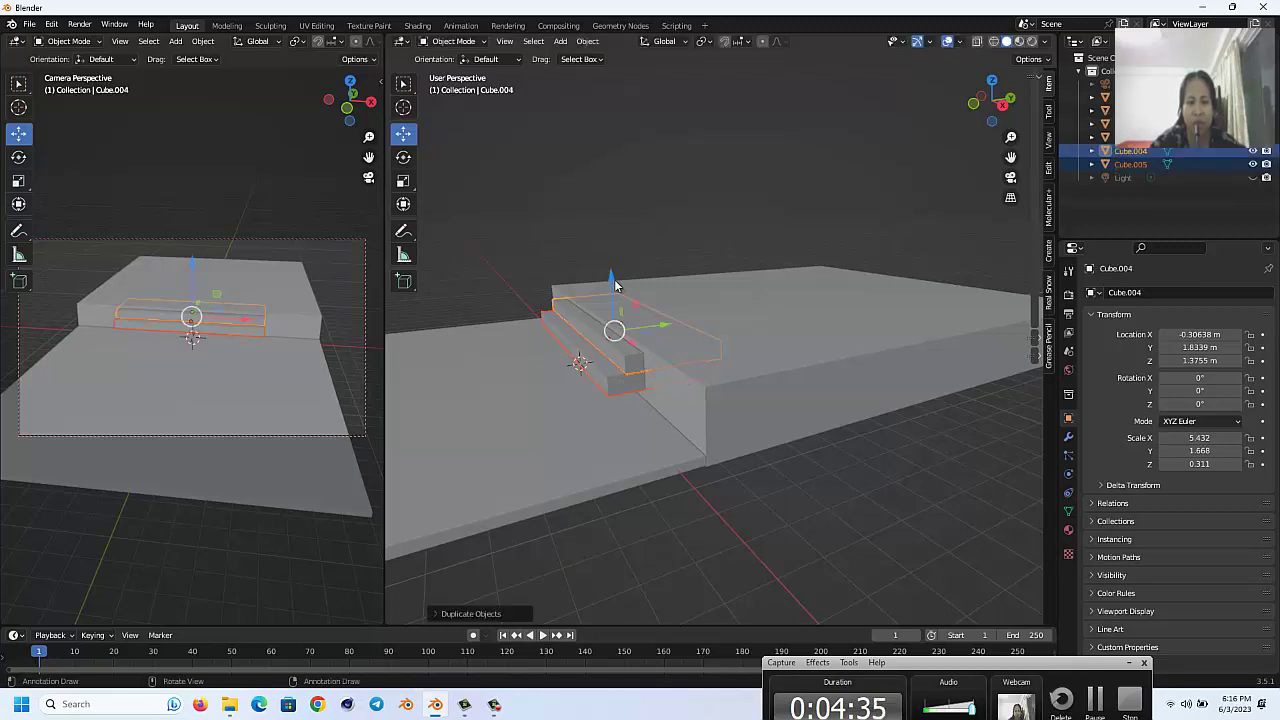
{"action": "mouse_move", "coordinate": [615, 285]}
{"action": "left_mouse_down"}
{"action": "mouse_move", "coordinate": [664, 358]}
{"action": "mouse_move", "coordinate": [640, 367]}
{"action": "mouse_move", "coordinate": [588, 345]}
{"action": "left_mouse_up"}
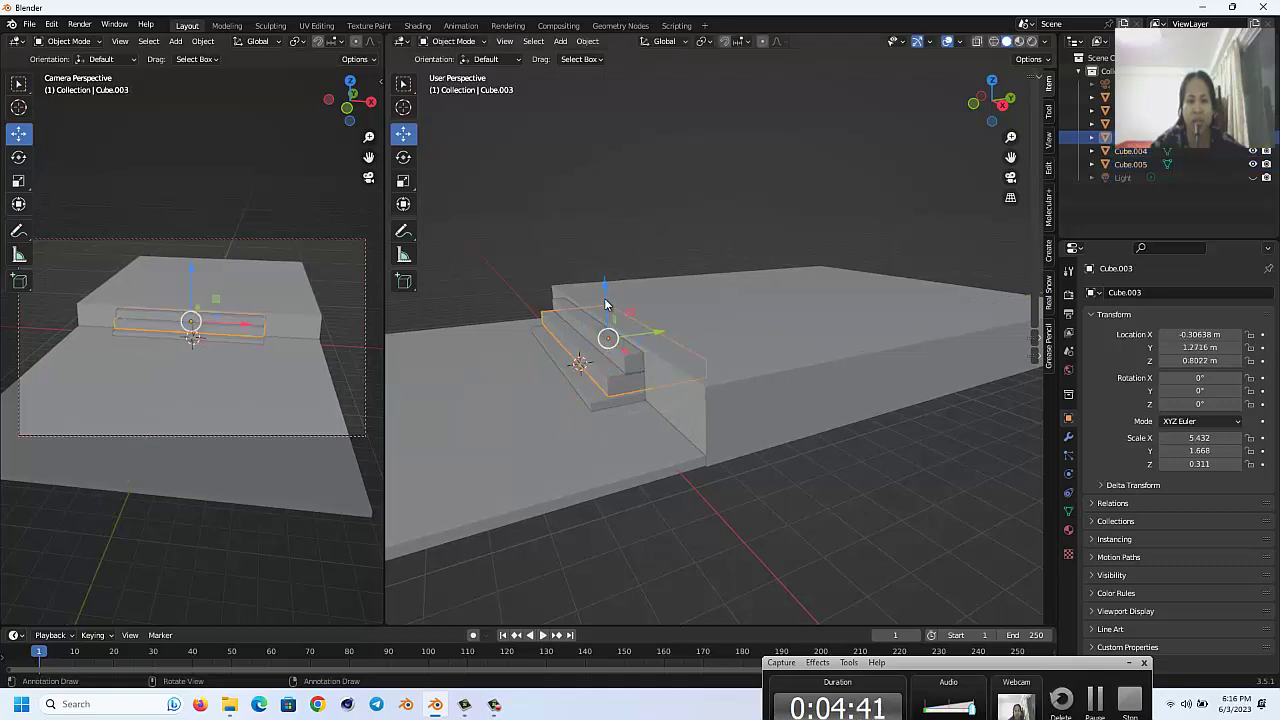
{"action": "left_click", "coordinate": [608, 305]}
{"action": "mouse_move", "coordinate": [606, 298]}
{"action": "left_mouse_down"}
{"action": "mouse_move", "coordinate": [646, 336]}
{"action": "mouse_move", "coordinate": [634, 356]}
{"action": "mouse_move", "coordinate": [653, 344]}
{"action": "left_mouse_up"}
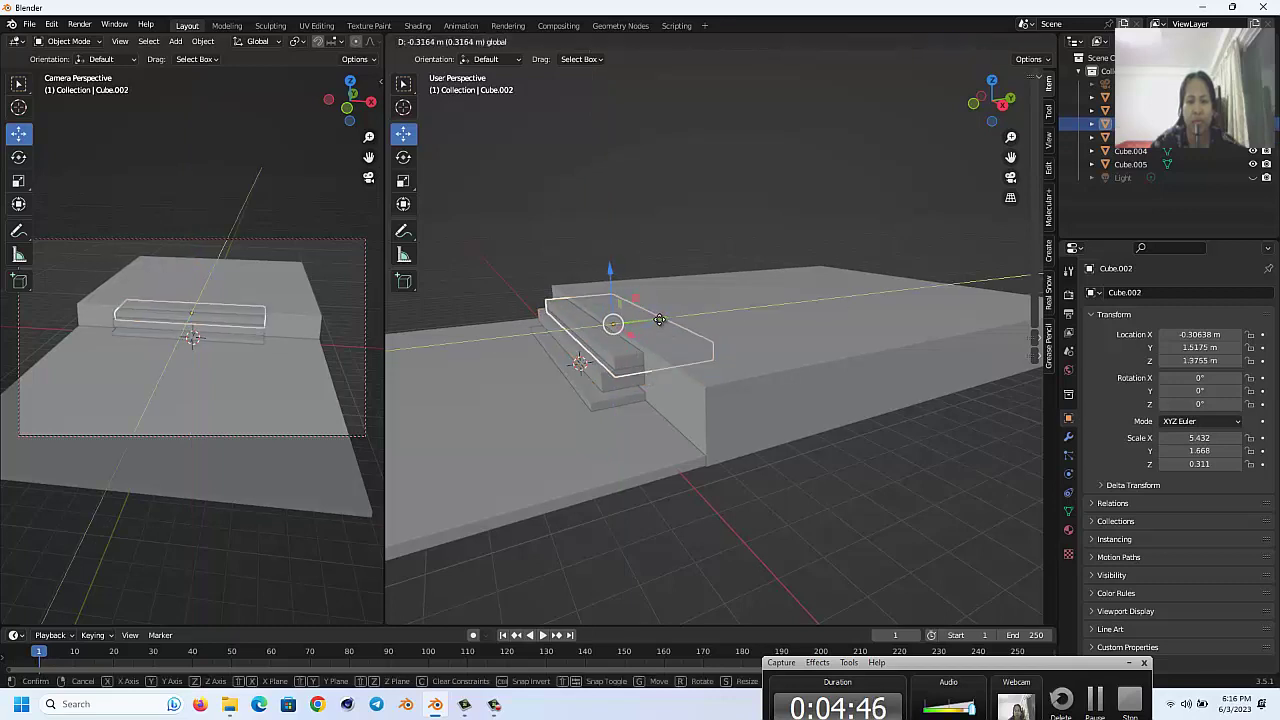
{"action": "left_click", "coordinate": [616, 398]}
Step: Hide the ground slab and thin the top stair step along Z
{"action": "left_click", "coordinate": [609, 430]}
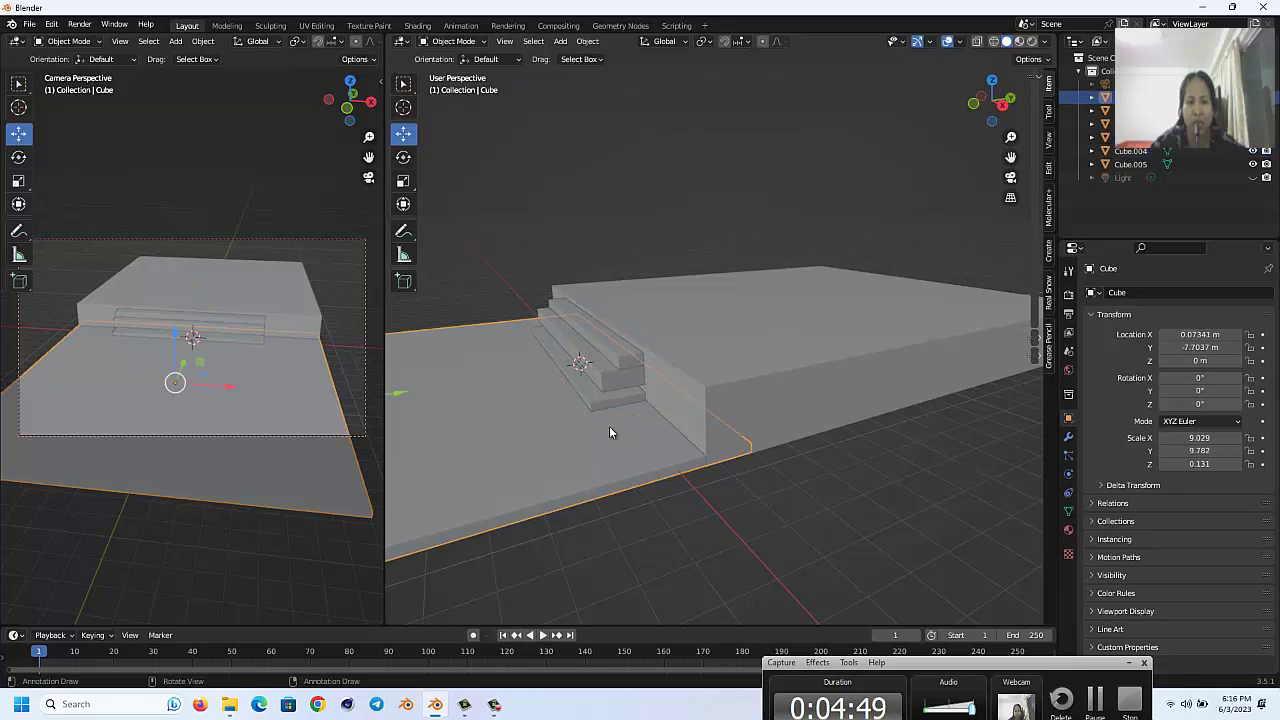
{"action": "key", "text": "h"}
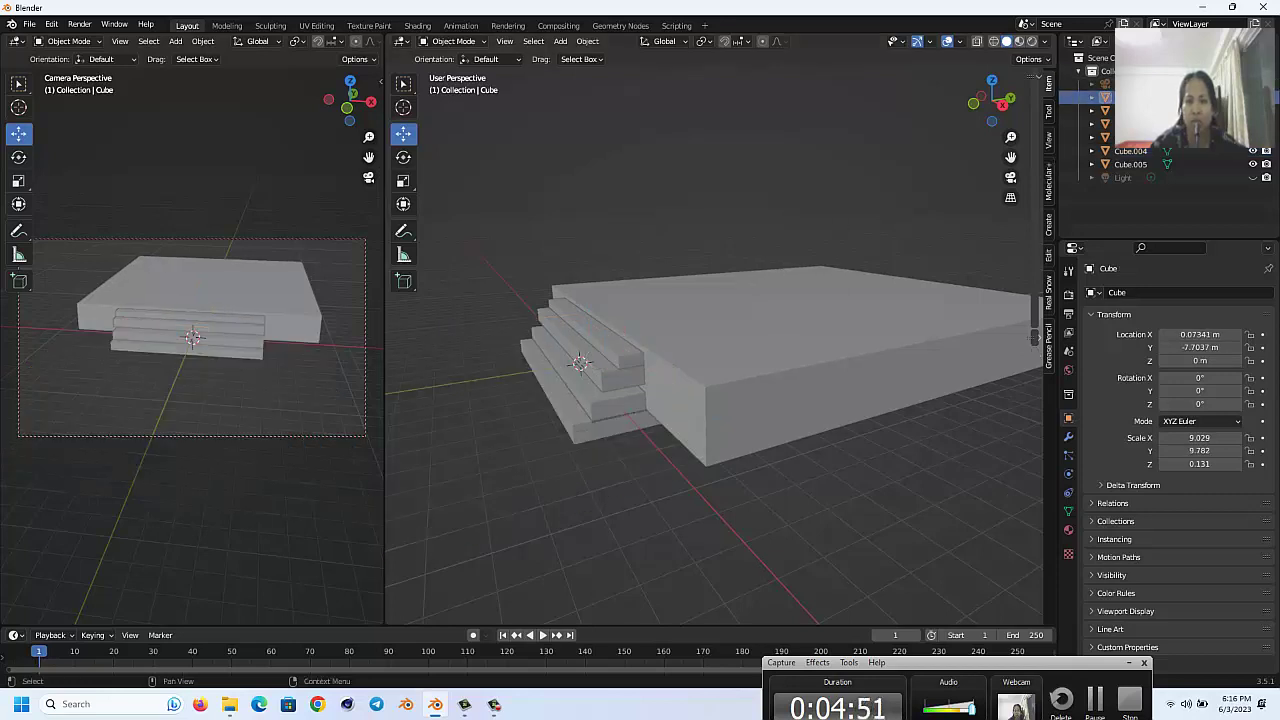
{"action": "left_click", "coordinate": [604, 427]}
{"action": "middle_click_drag", "start_coordinate": [602, 407], "coordinate": [600, 438]}
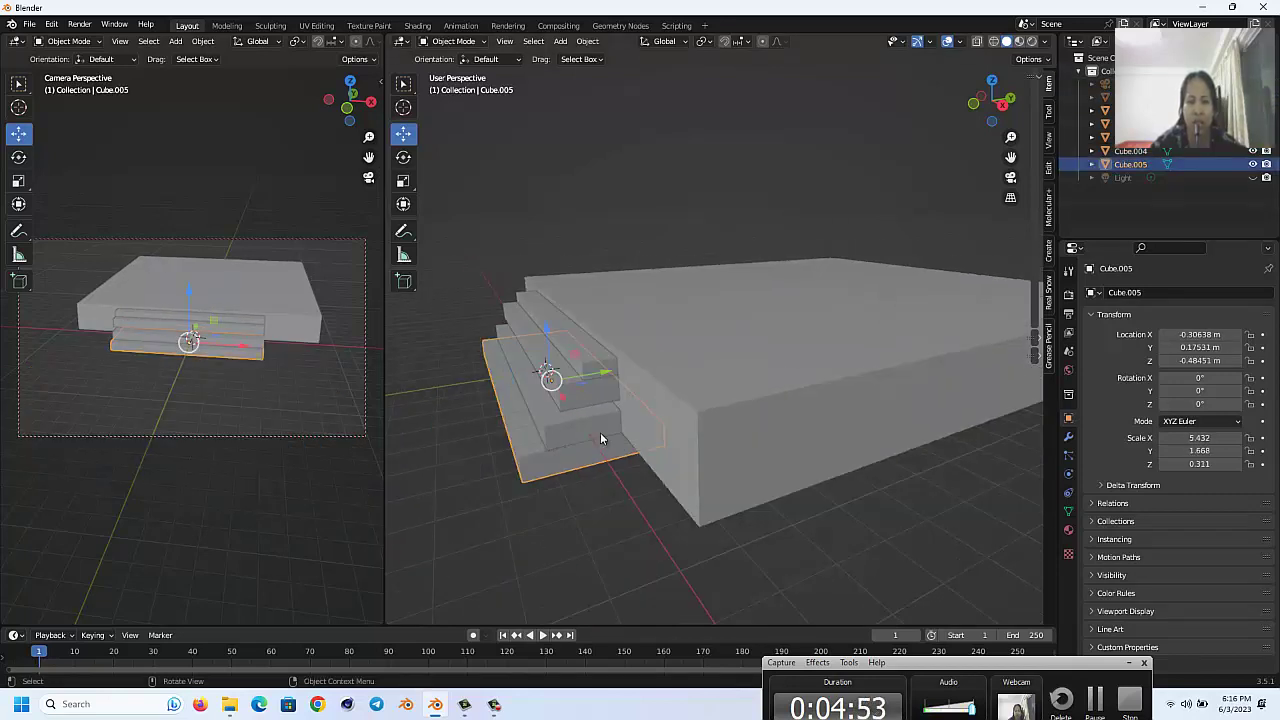
{"action": "left_click", "coordinate": [568, 430]}
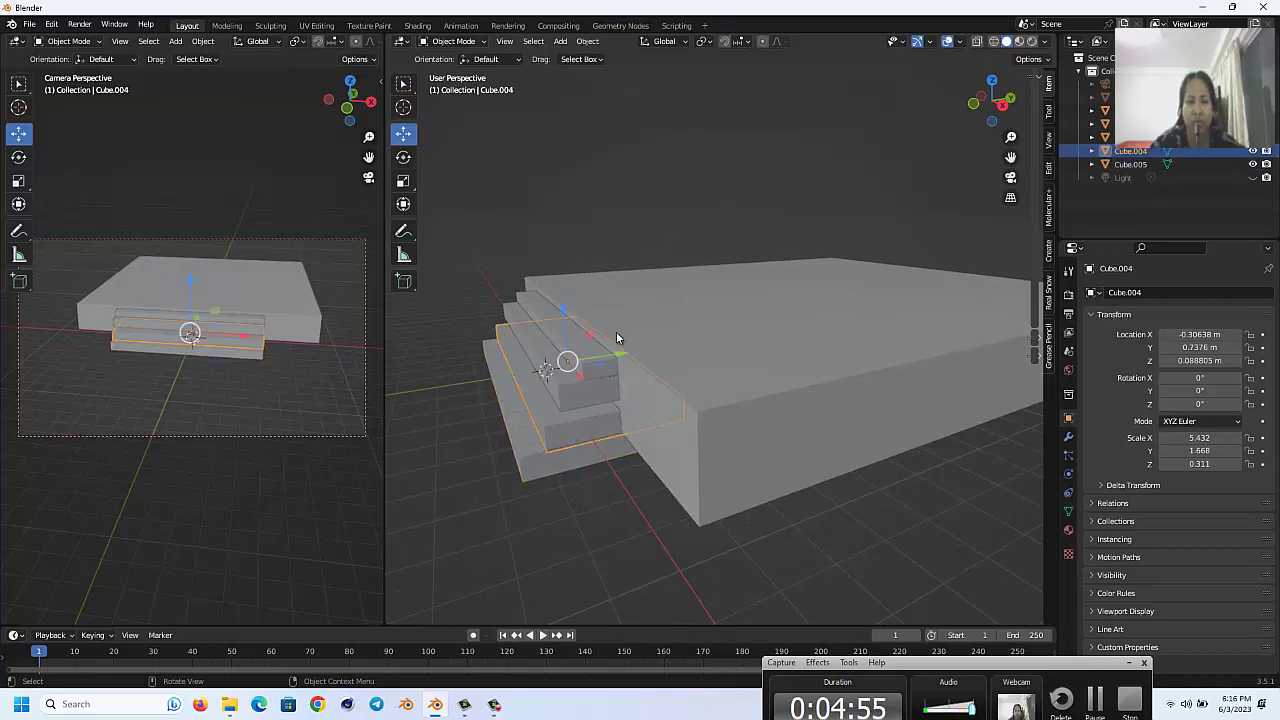
{"action": "left_click", "coordinate": [592, 371]}
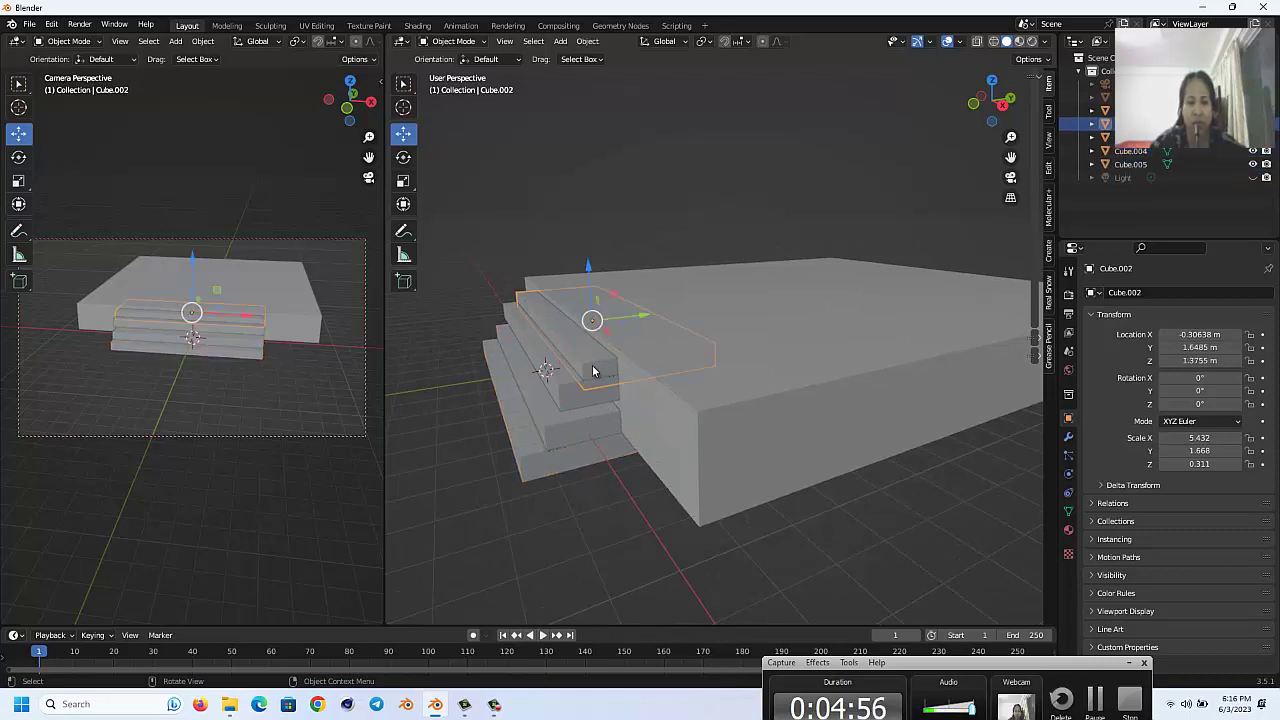
{"action": "key", "text": "s"}
{"action": "key", "text": "z"}
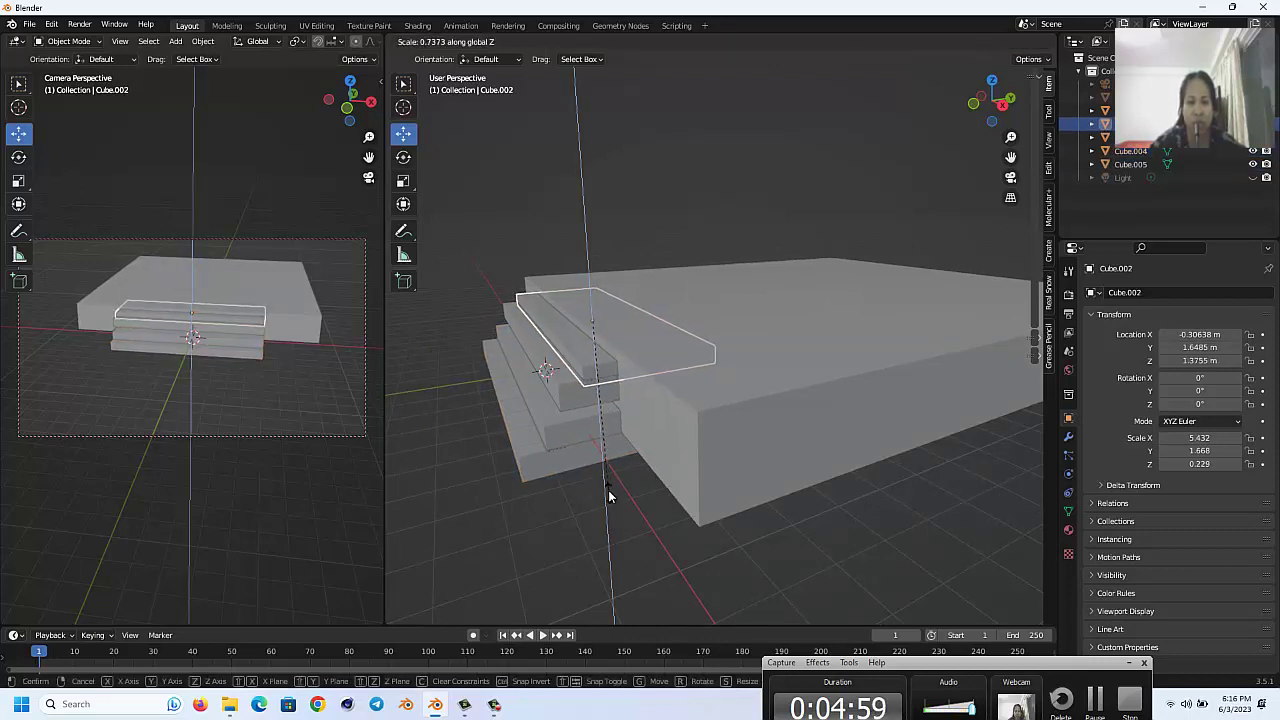
{"action": "left_click", "coordinate": [600, 470]}
Step: Thin the second step along Z and raise the top step
{"action": "key", "text": "shift+d"}
{"action": "left_click", "coordinate": [604, 506]}
{"action": "key", "text": "s"}
{"action": "key", "text": "z"}
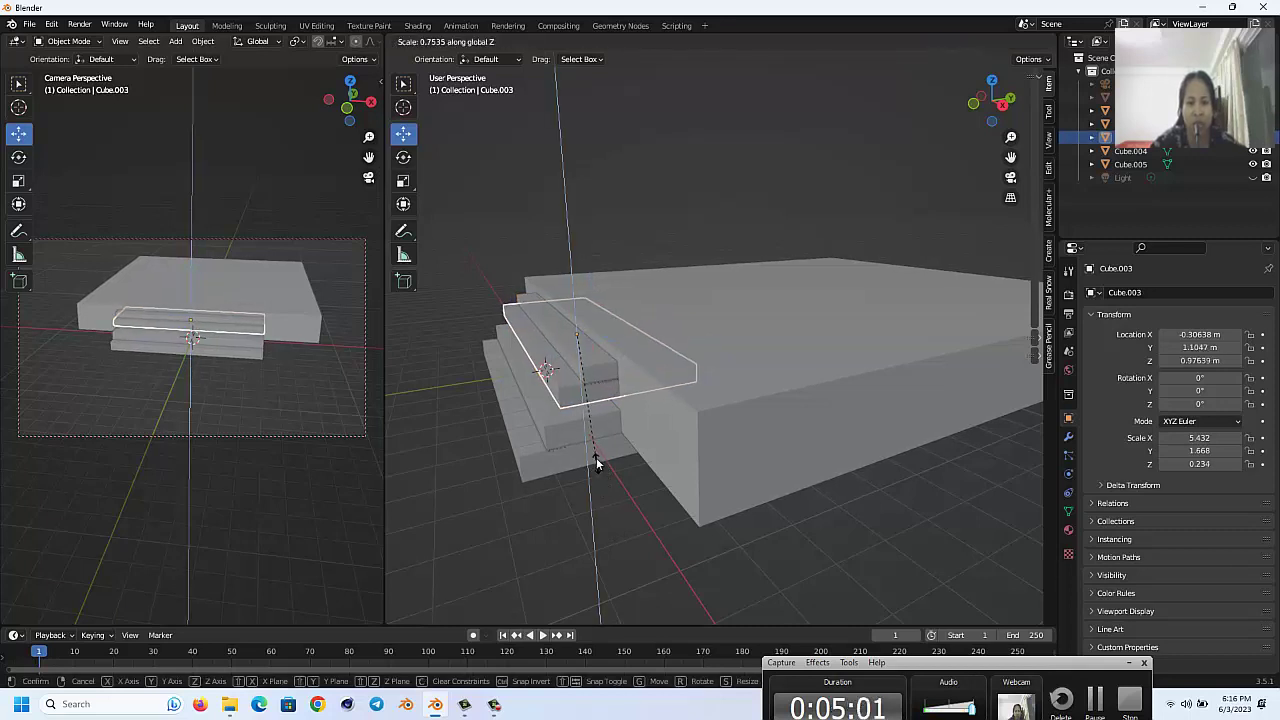
{"action": "left_click", "coordinate": [585, 353]}
{"action": "middle_click_drag", "start_coordinate": [592, 359], "coordinate": [573, 350]}
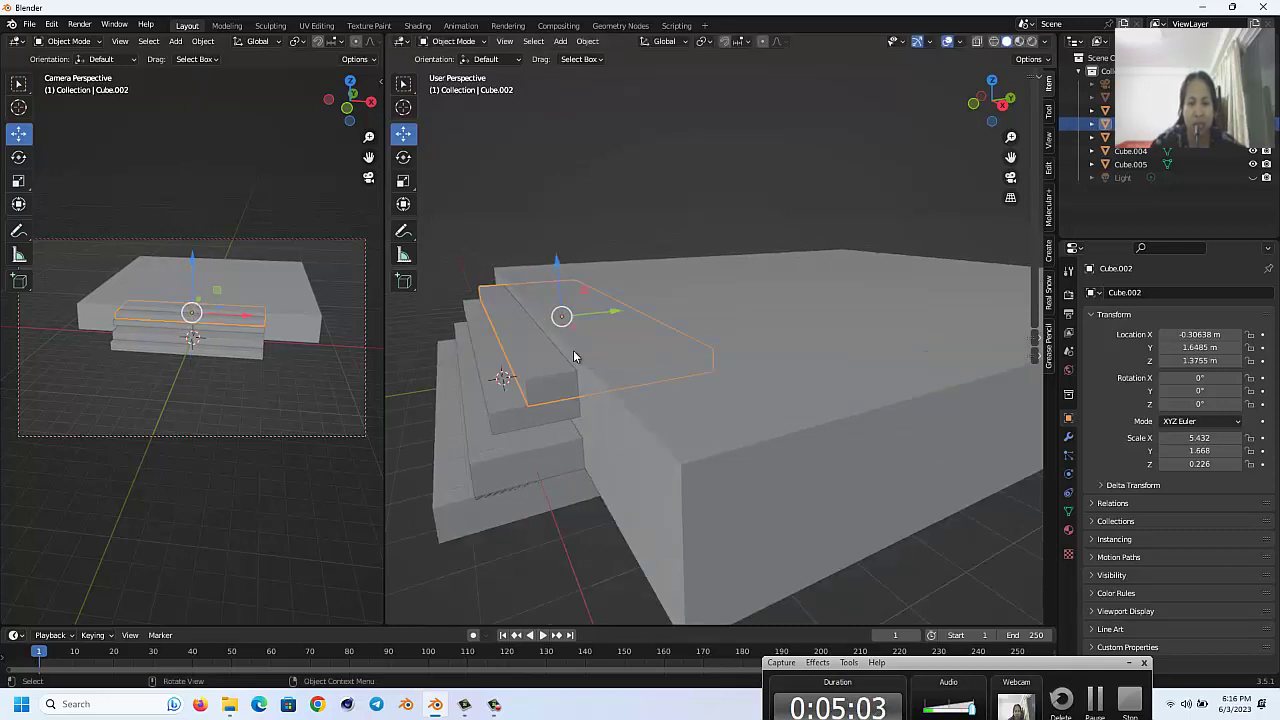
{"action": "left_click_drag", "start_coordinate": [557, 262], "coordinate": [536, 261]}
{"action": "left_click", "coordinate": [520, 407]}
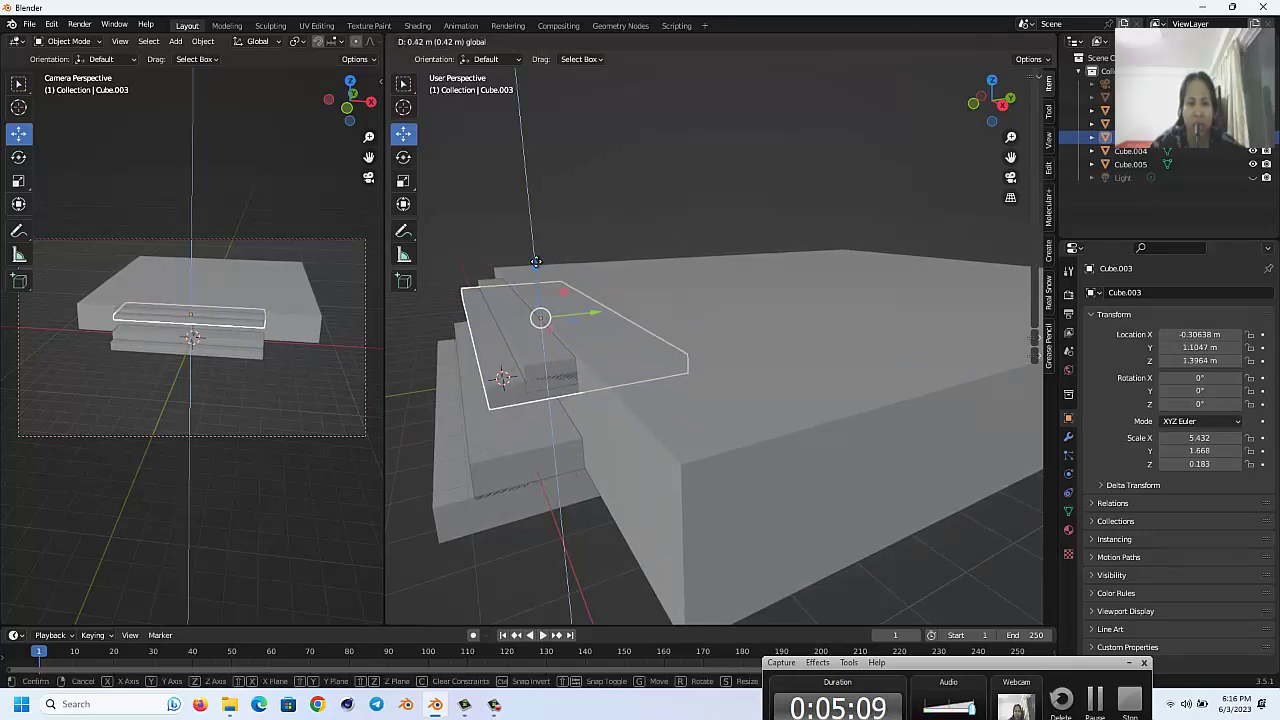
{"action": "right_click", "coordinate": [536, 261]}
Step: Raise the third step and thin it along Z
{"action": "left_click", "coordinate": [502, 357]}
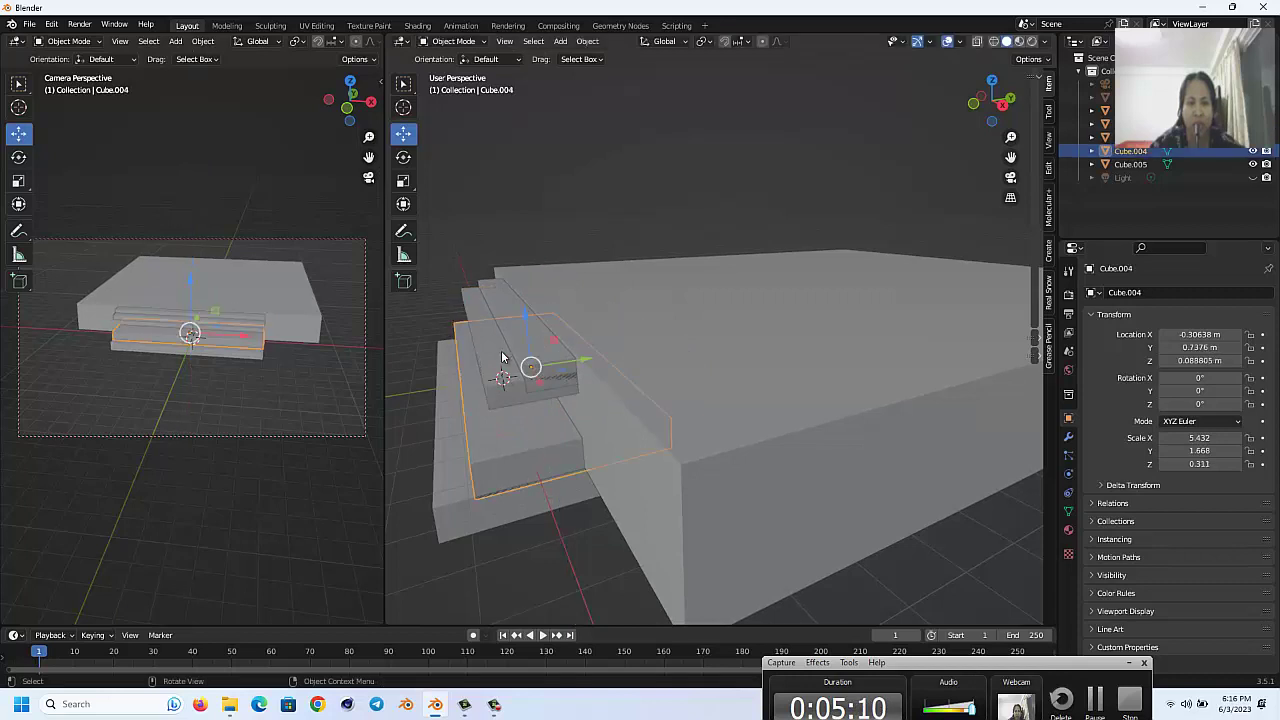
{"action": "left_click_drag", "start_coordinate": [530, 324], "coordinate": [530, 284]}
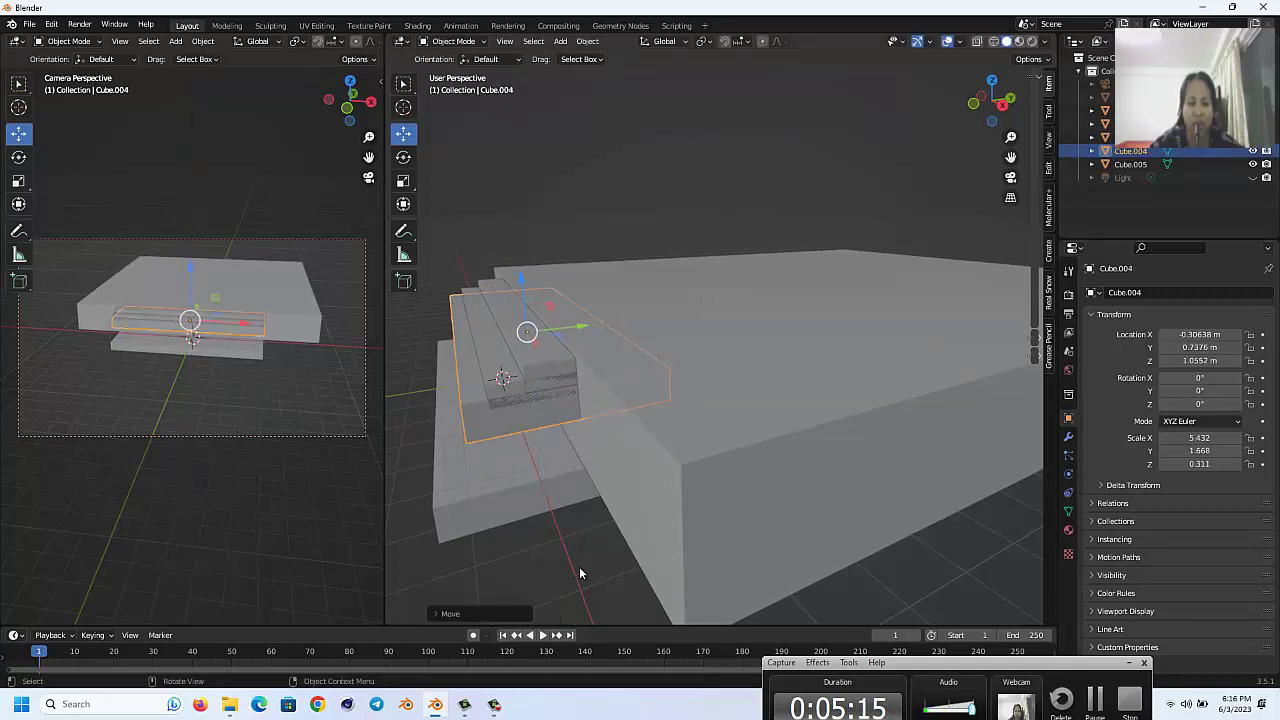
{"action": "key", "text": "s"}
{"action": "key", "text": "z"}
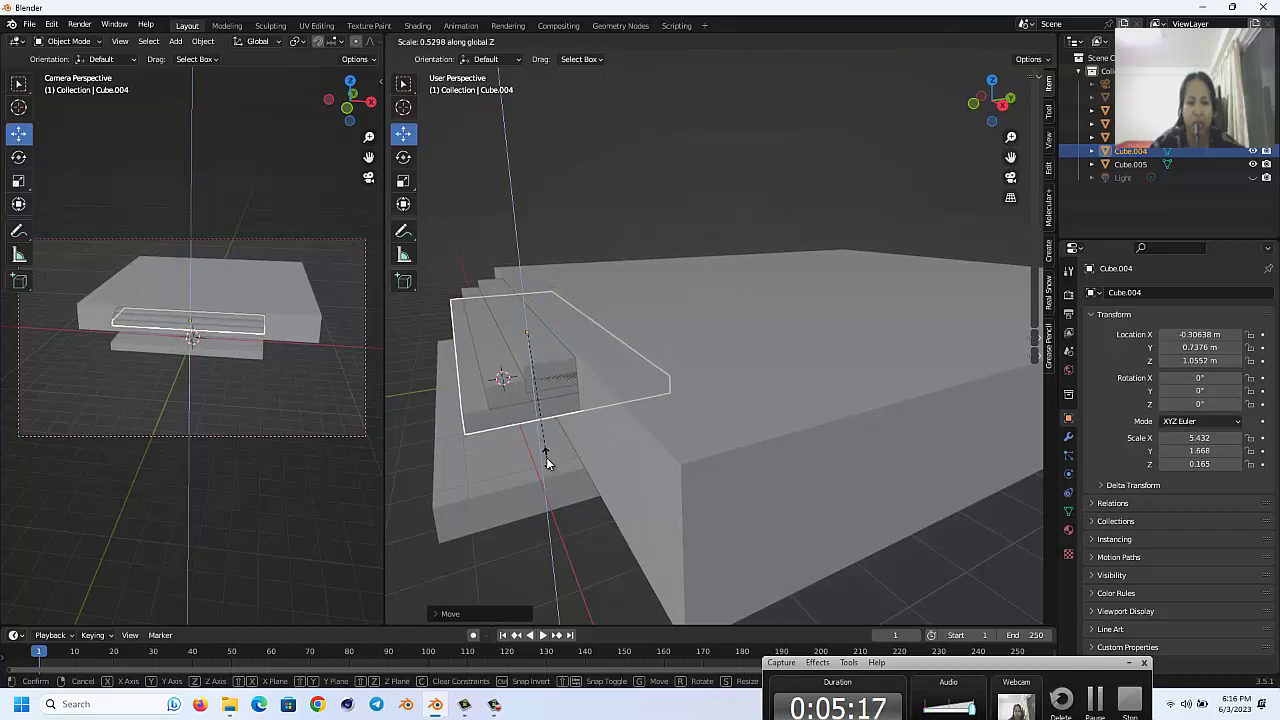
{"action": "left_click", "coordinate": [546, 457]}
{"action": "left_click_drag", "start_coordinate": [524, 297], "coordinate": [522, 273]}
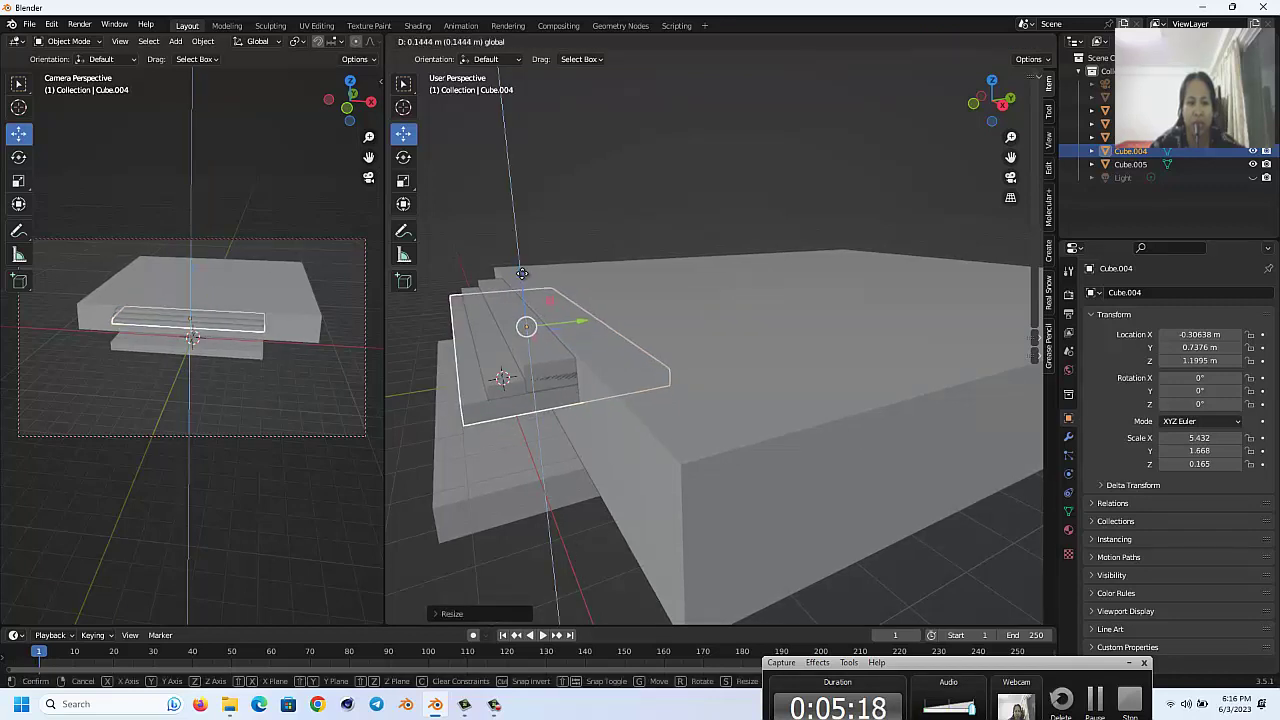
{"action": "right_click", "coordinate": [522, 273]}
Step: Thin the bottom step, raise it under the others and slide it forward
{"action": "left_click", "coordinate": [524, 518]}
{"action": "key", "text": "s"}
{"action": "key", "text": "z"}
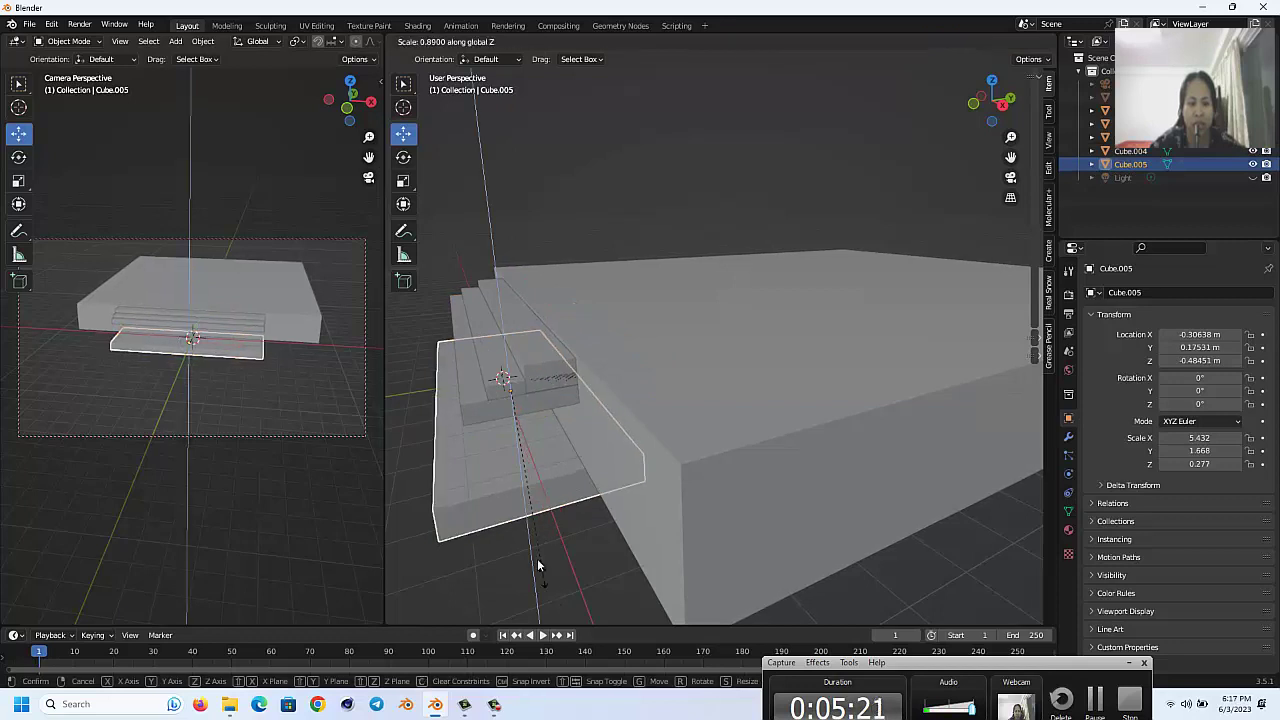
{"action": "left_click", "coordinate": [536, 509]}
{"action": "mouse_move", "coordinate": [504, 329]}
{"action": "left_mouse_down"}
{"action": "mouse_move", "coordinate": [497, 284]}
{"action": "mouse_move", "coordinate": [502, 298]}
{"action": "left_mouse_up"}
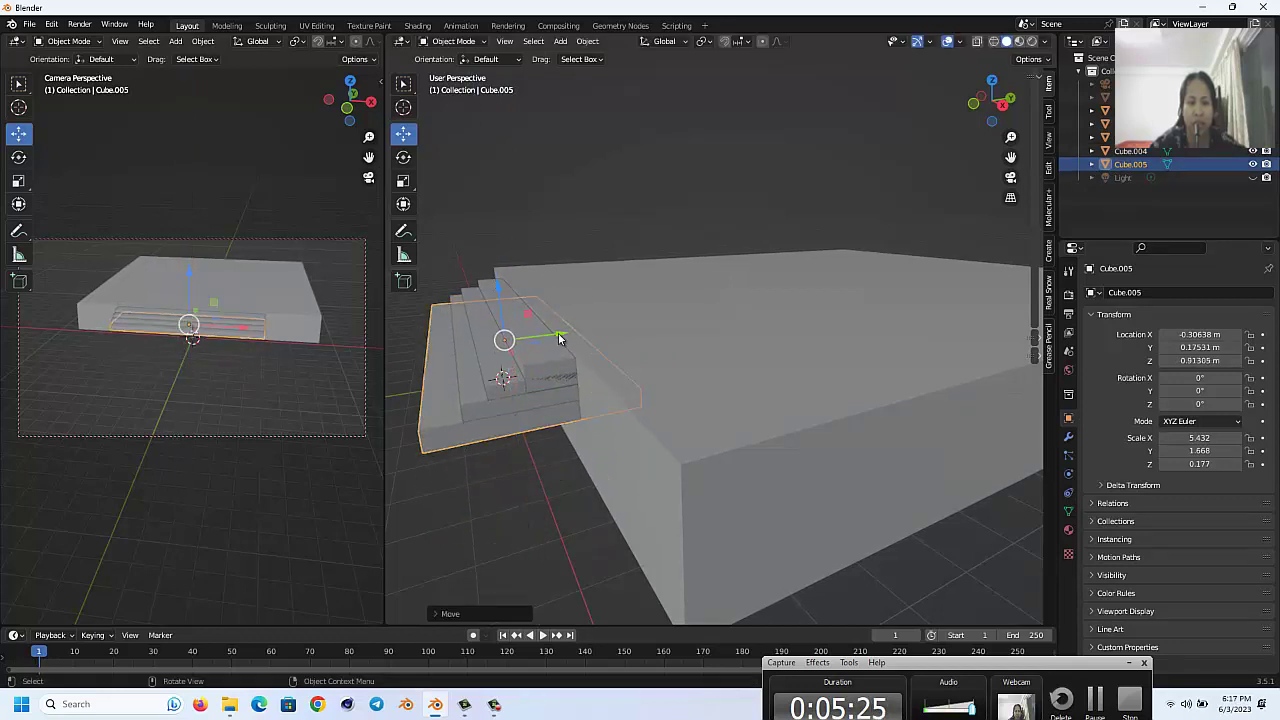
{"action": "left_click_drag", "start_coordinate": [559, 339], "coordinate": [570, 334]}
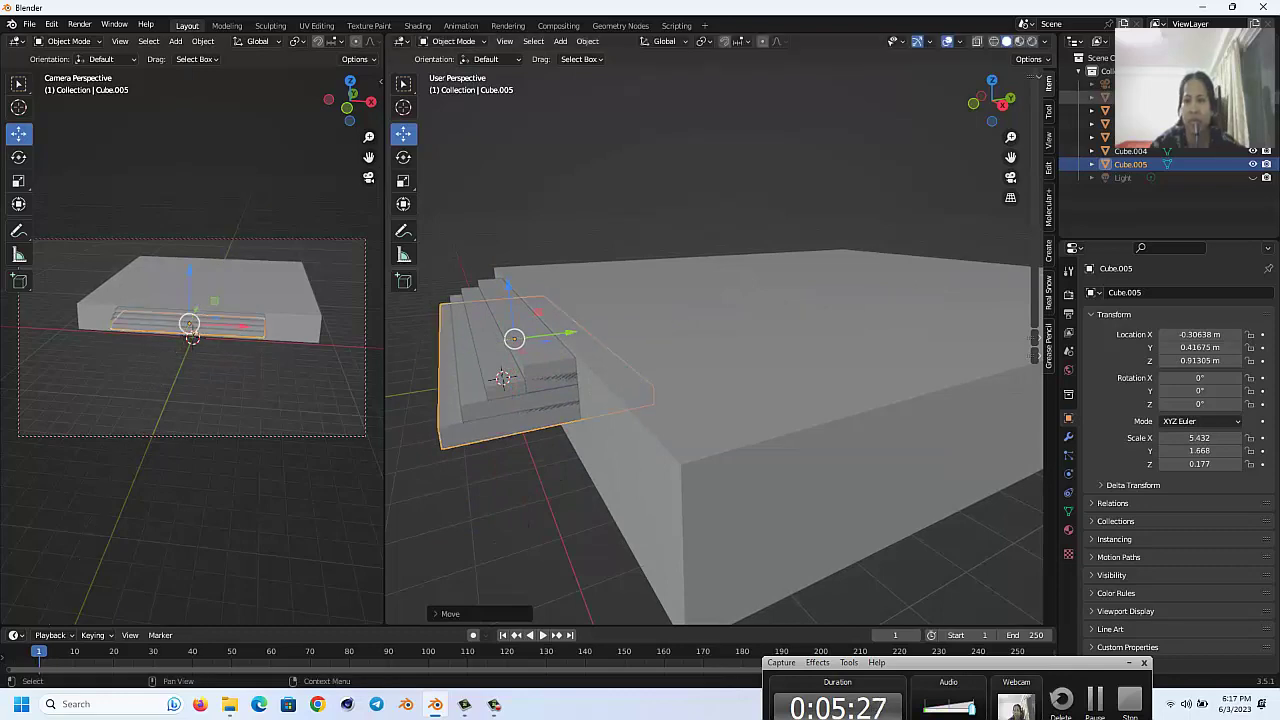
{"action": "middle_click_drag", "start_coordinate": [924, 280], "coordinate": [662, 431]}
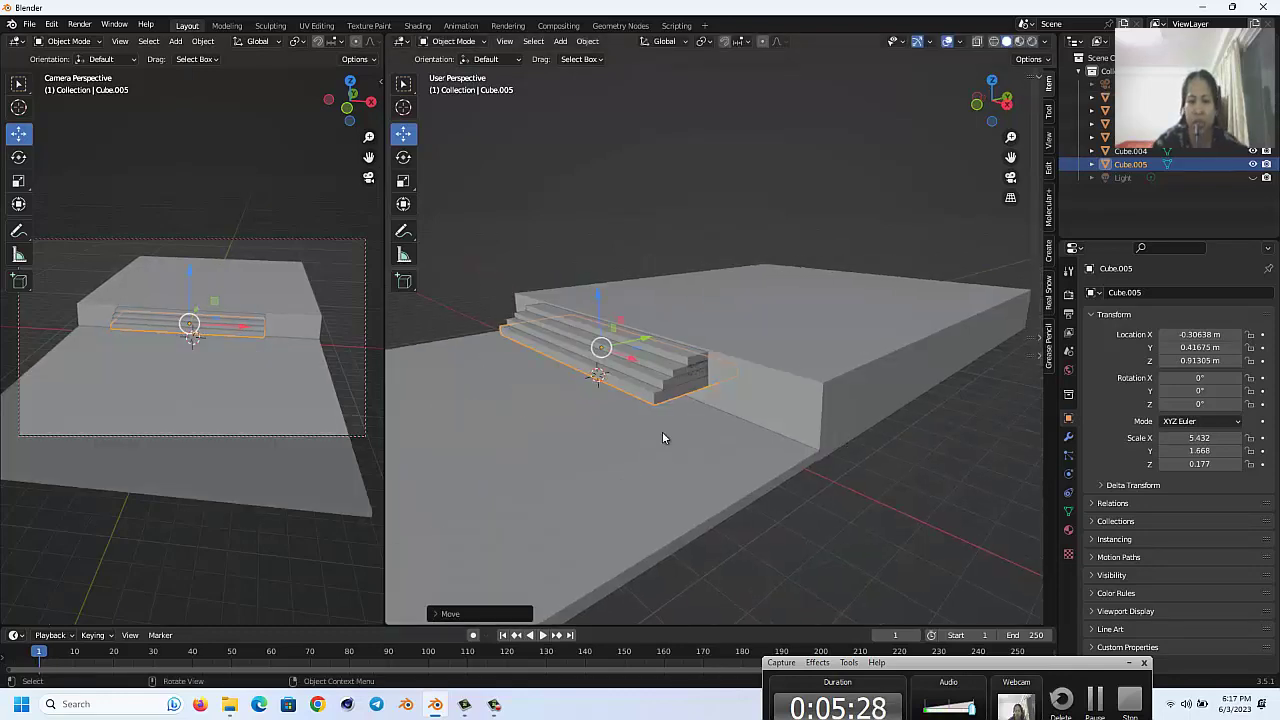
{"action": "key", "text": "KP_1"}
Step: In side view, duplicate a step and lower the copy beneath the others
{"action": "key", "text": "KP_0"}
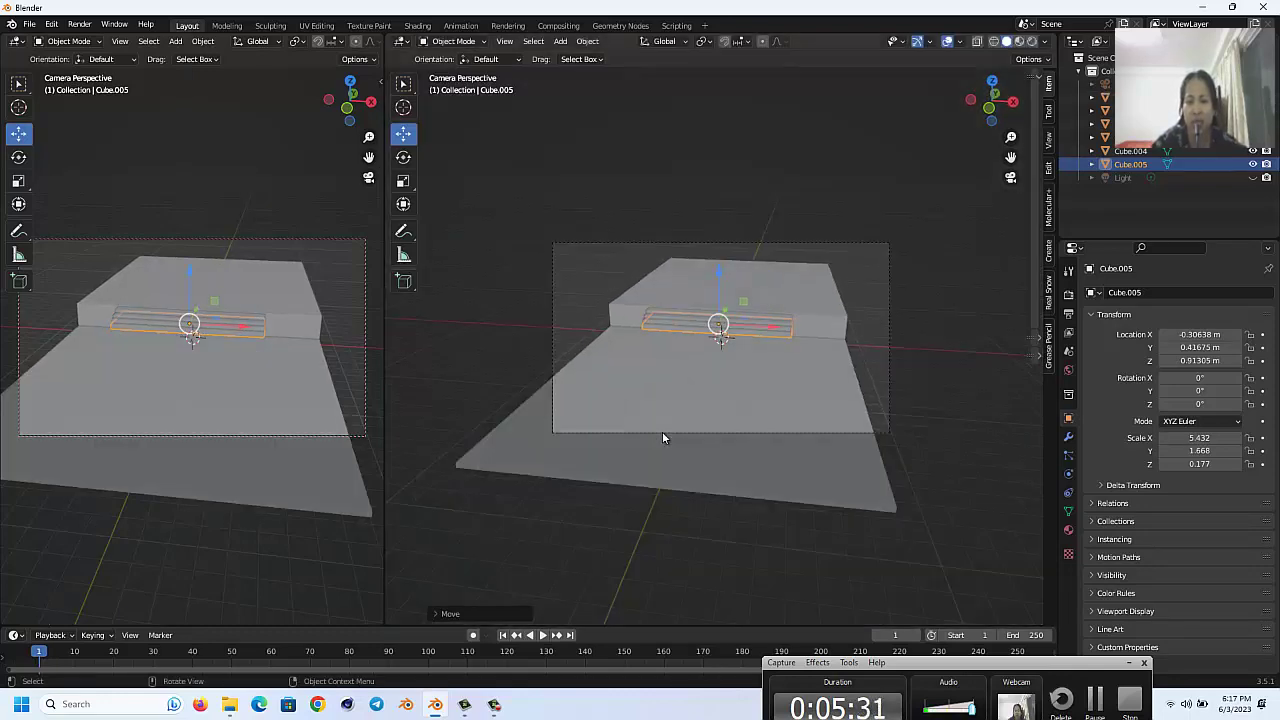
{"action": "key", "text": "KP_0"}
{"action": "key", "text": "KP_3"}
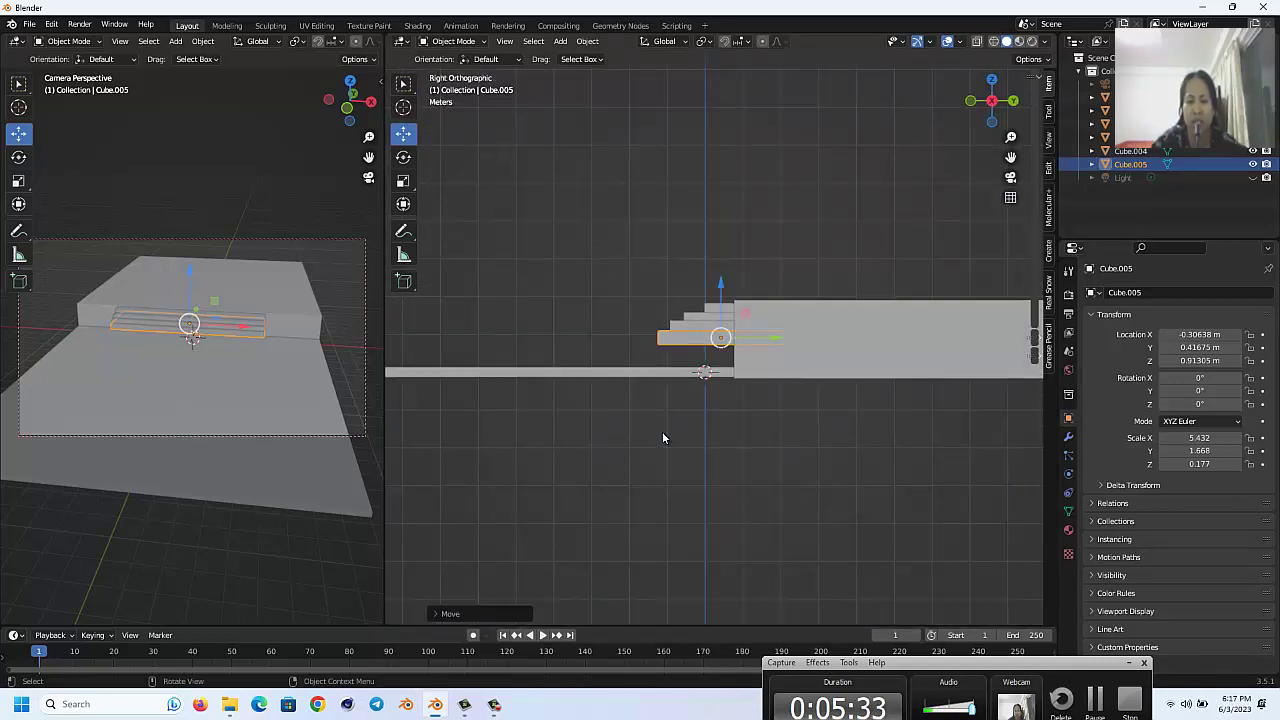
{"action": "key", "text": "shift+d"}
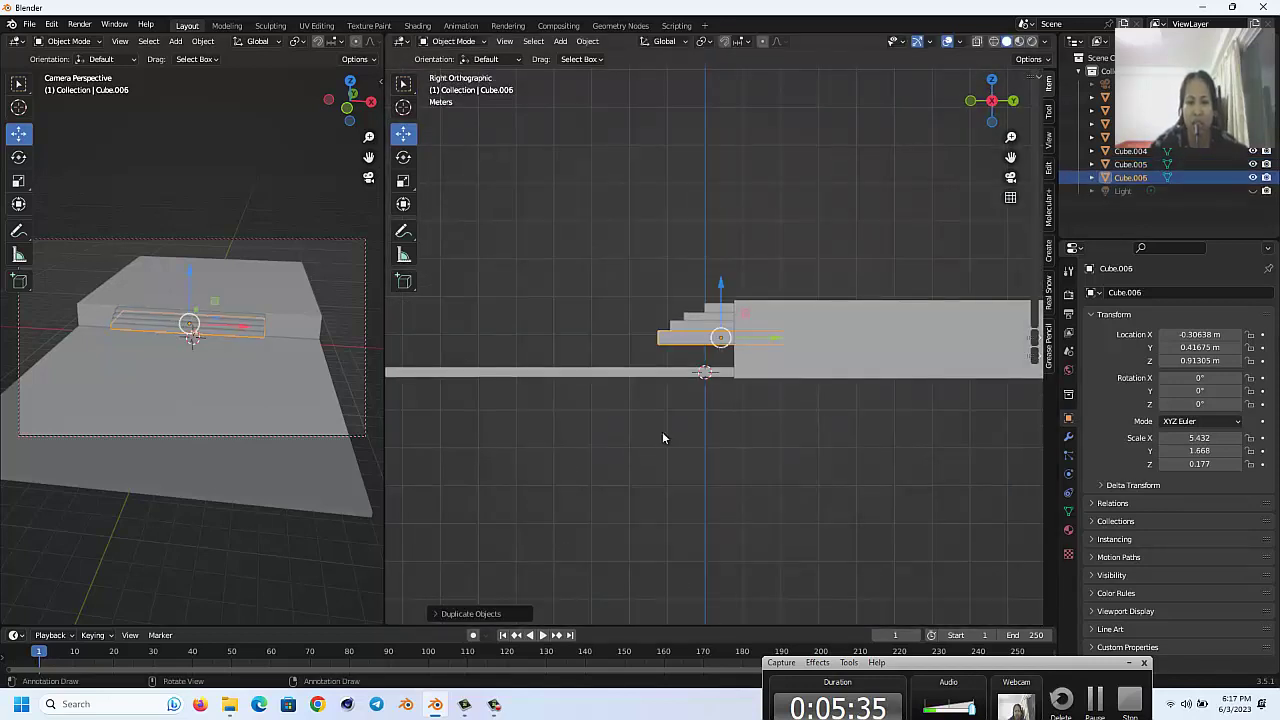
{"action": "scroll", "coordinate": [727, 186], "scroll_direction": "up", "scroll_amount": 1}
{"action": "left_click_drag", "start_coordinate": [727, 281], "coordinate": [749, 352]}
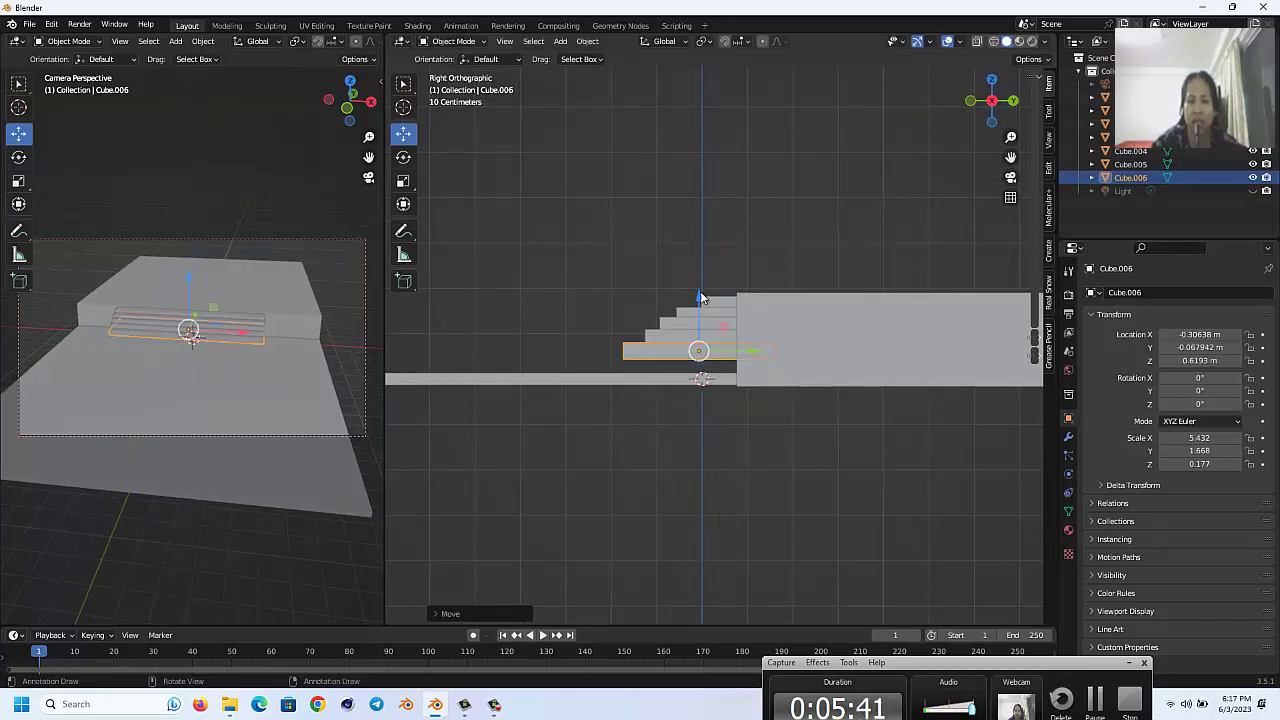
{"action": "left_click_drag", "start_coordinate": [701, 298], "coordinate": [699, 292]}
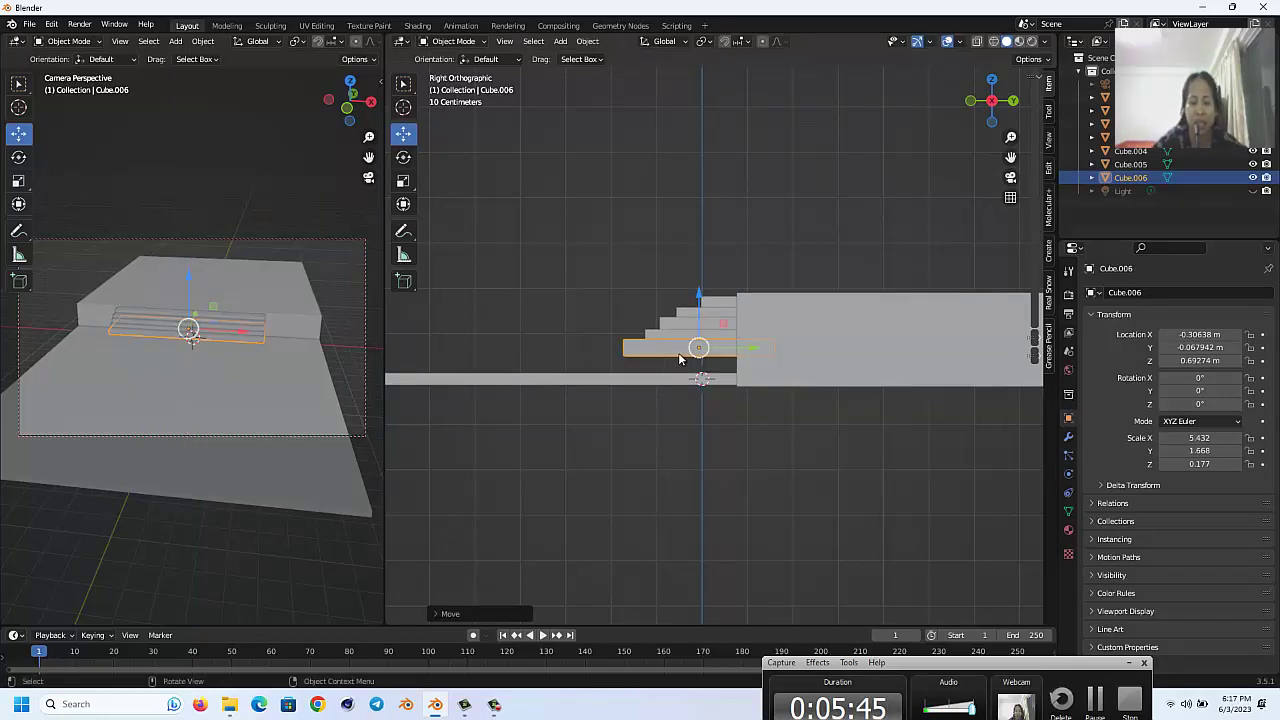
Step: Duplicate again and place the copy lower and forward as bottom step Cube.007
{"action": "key", "text": "shift+d"}
{"action": "left_click_drag", "start_coordinate": [697, 294], "coordinate": [697, 307]}
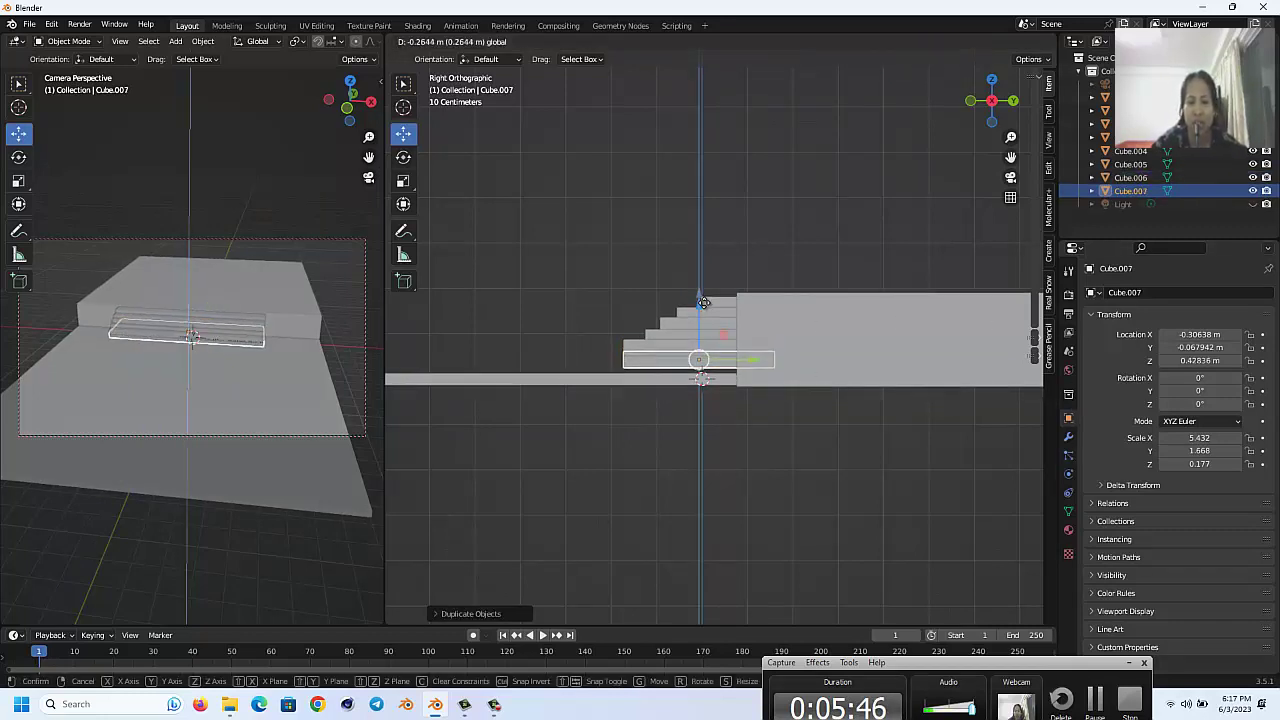
{"action": "left_click_drag", "start_coordinate": [745, 362], "coordinate": [666, 287]}
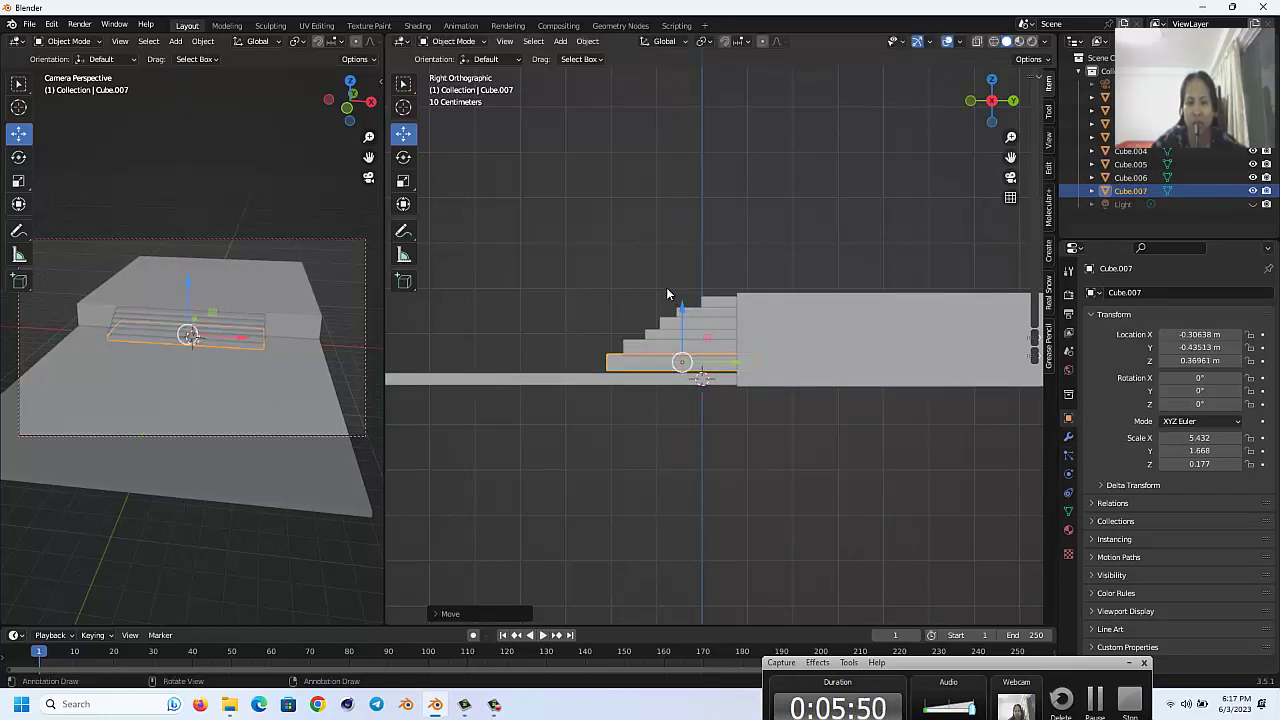
{"action": "left_click", "coordinate": [738, 431]}
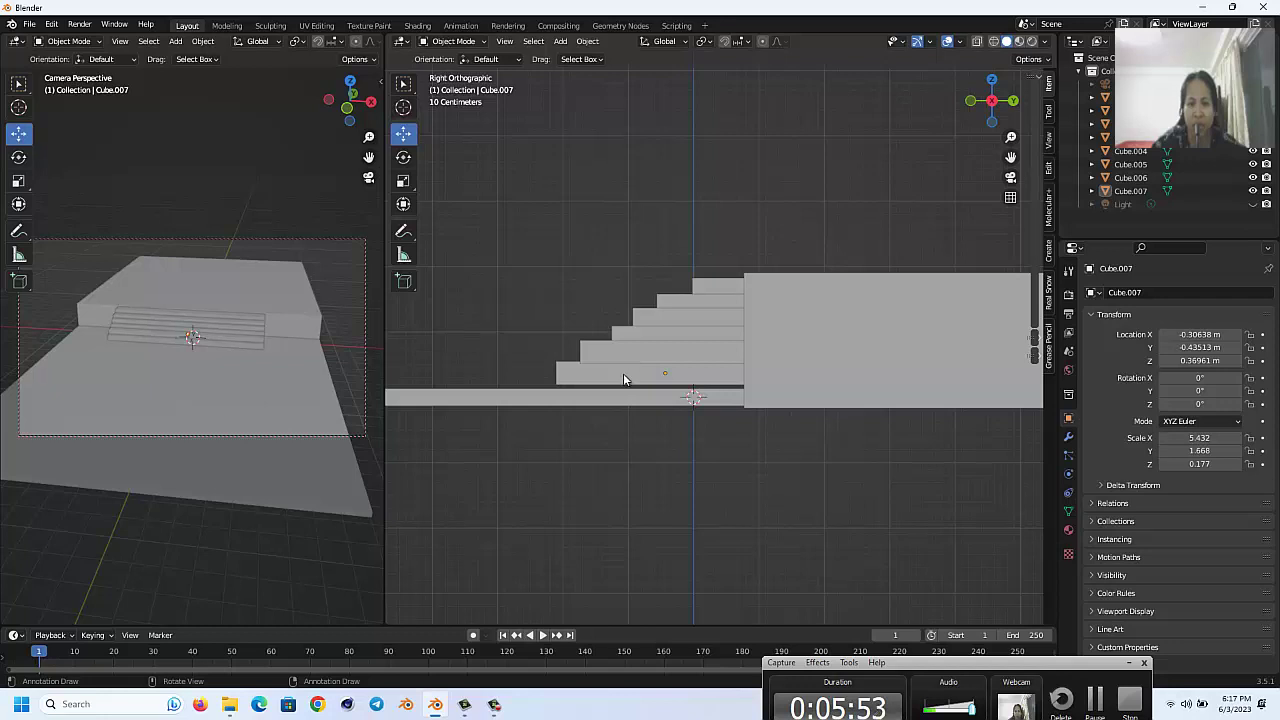
{"action": "left_click", "coordinate": [623, 379]}
Step: Lower the bottom step Cube.007 and step Cube.006 slightly
{"action": "left_click_drag", "start_coordinate": [663, 316], "coordinate": [664, 371]}
{"action": "left_click", "coordinate": [689, 349]}
{"action": "left_click_drag", "start_coordinate": [690, 302], "coordinate": [720, 296]}
{"action": "left_click", "coordinate": [658, 341]}
{"action": "left_click", "coordinate": [684, 313]}
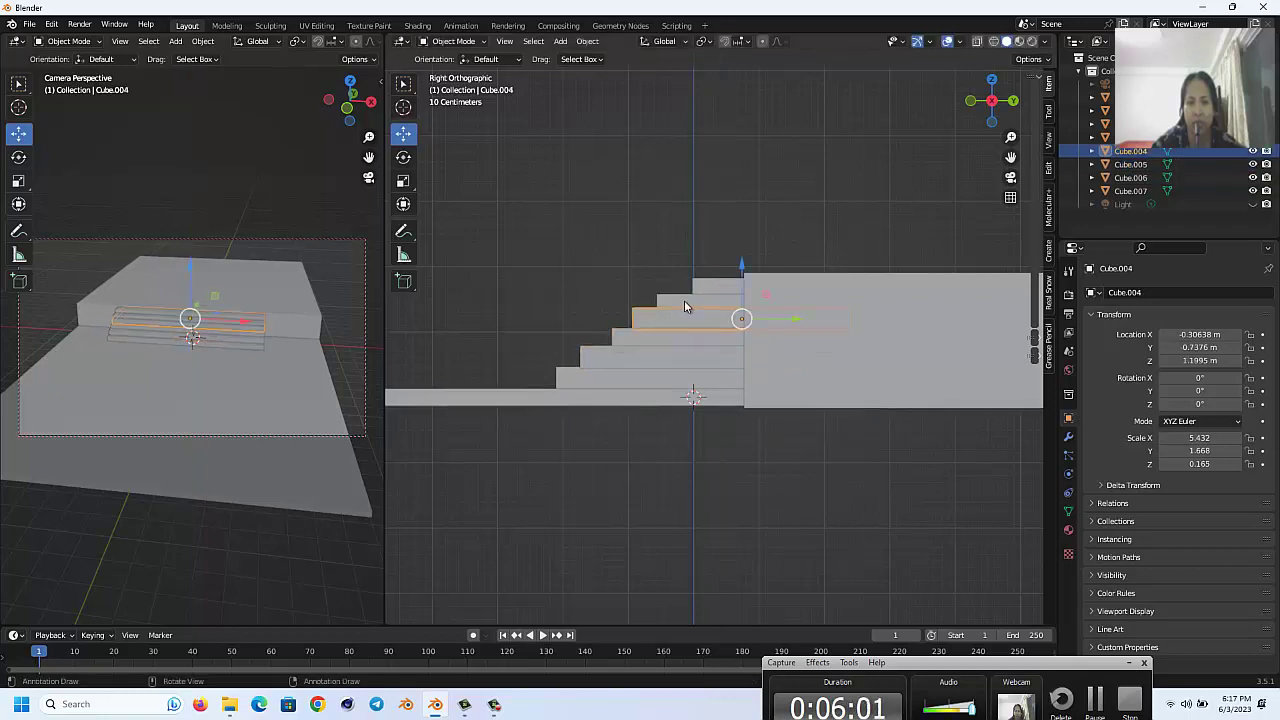
Step: Raise top step Cube.002, nudge Cube.003 back, and check the stairs in perspective
{"action": "left_click", "coordinate": [705, 283]}
{"action": "left_click_drag", "start_coordinate": [801, 231], "coordinate": [801, 227]}
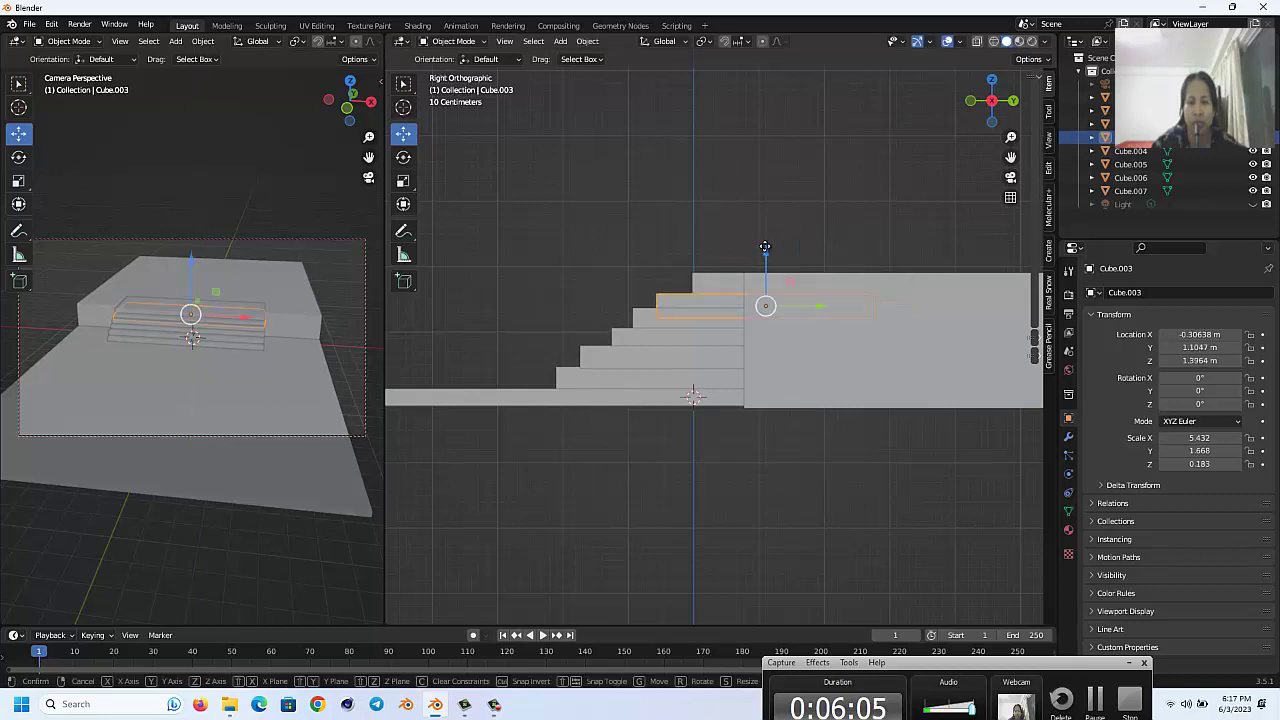
{"action": "left_click", "coordinate": [766, 300]}
{"action": "left_click_drag", "start_coordinate": [808, 300], "coordinate": [814, 298]}
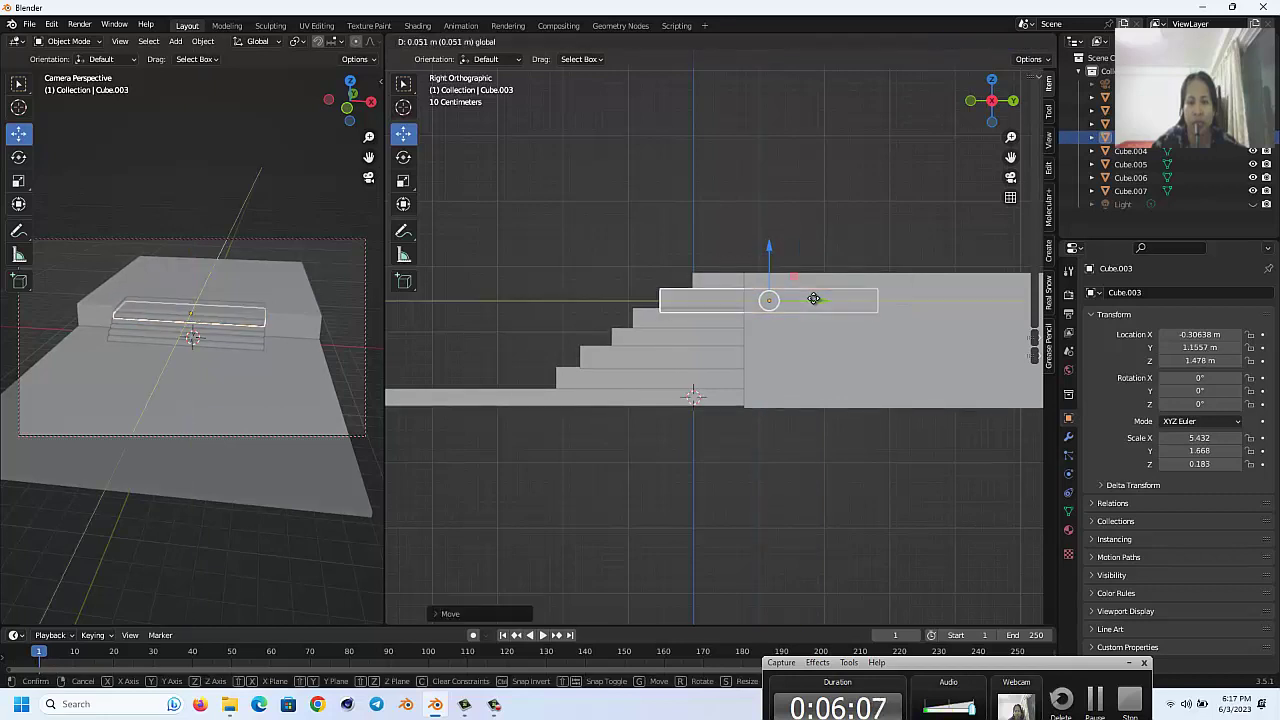
{"action": "key", "text": "KP_7"}
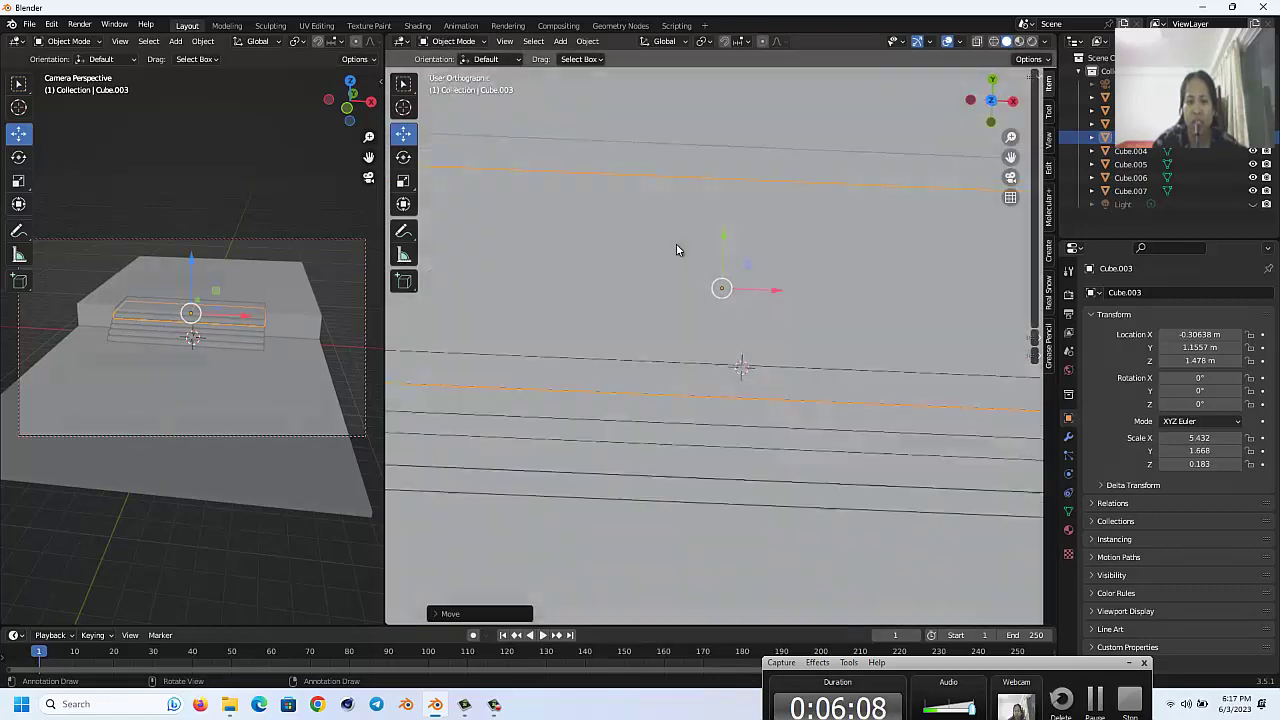
{"action": "key", "text": "KP_2"}
{"action": "key", "text": "KP_2"}
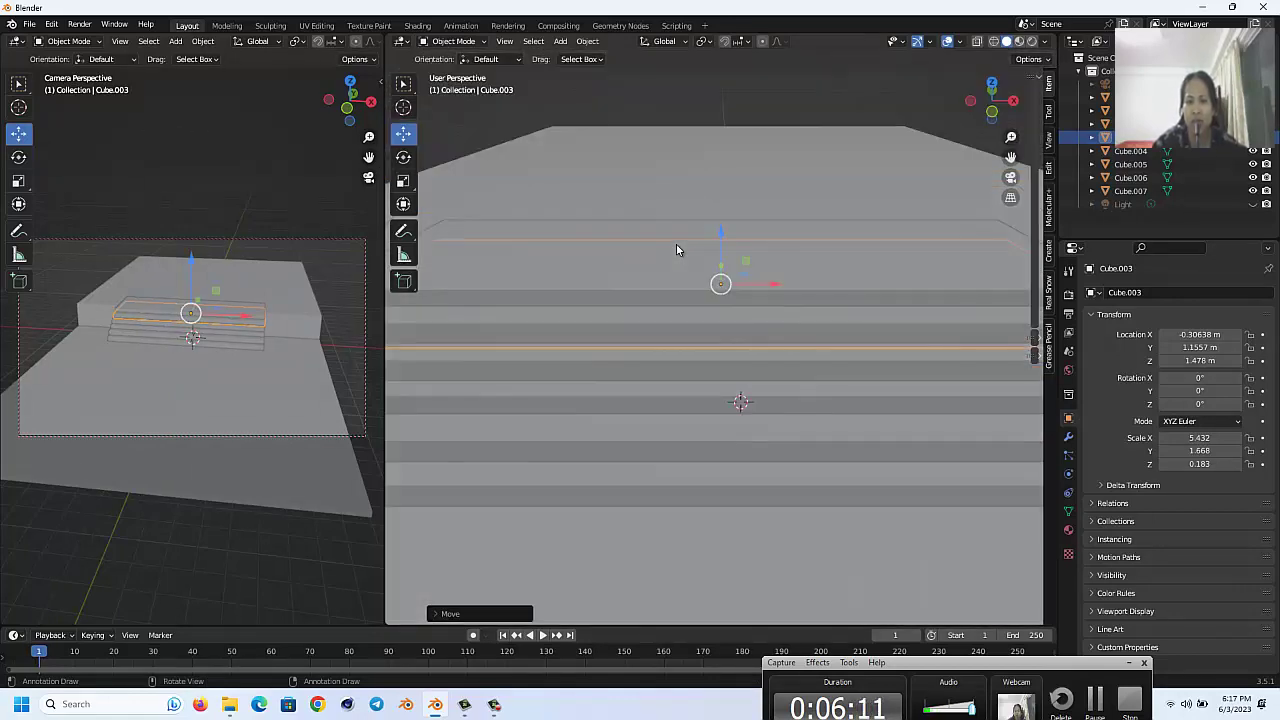
{"action": "key", "text": "KP_2"}
{"action": "key", "text": "KP_2"}
{"action": "left_click", "coordinate": [906, 147]}
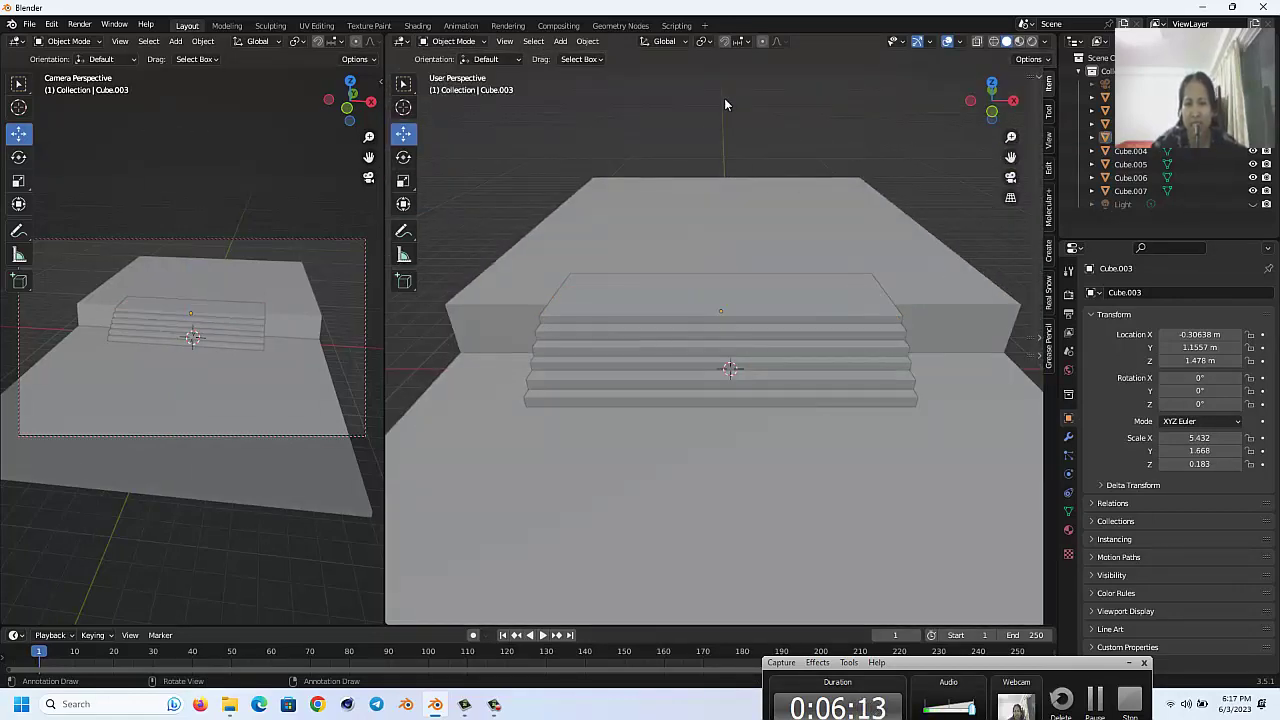
{"action": "scroll", "coordinate": [840, 176], "scroll_direction": "down", "scroll_amount": 2}
{"action": "left_click", "coordinate": [788, 235]}
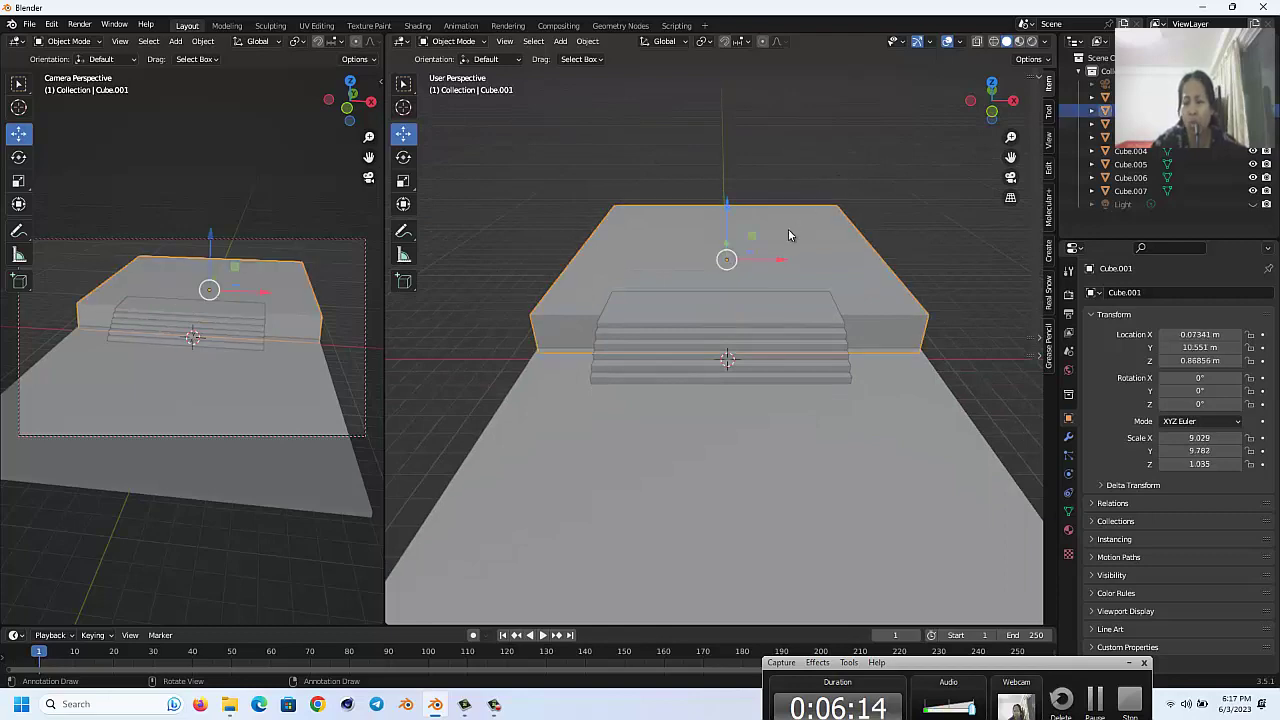
Step: Stretch platform Cube.001 along Y to scale 17.268 and shift it back to Y 17.867 m
{"action": "key", "text": "KP_3"}
{"action": "scroll", "coordinate": [788, 229], "scroll_direction": "down", "scroll_amount": 1}
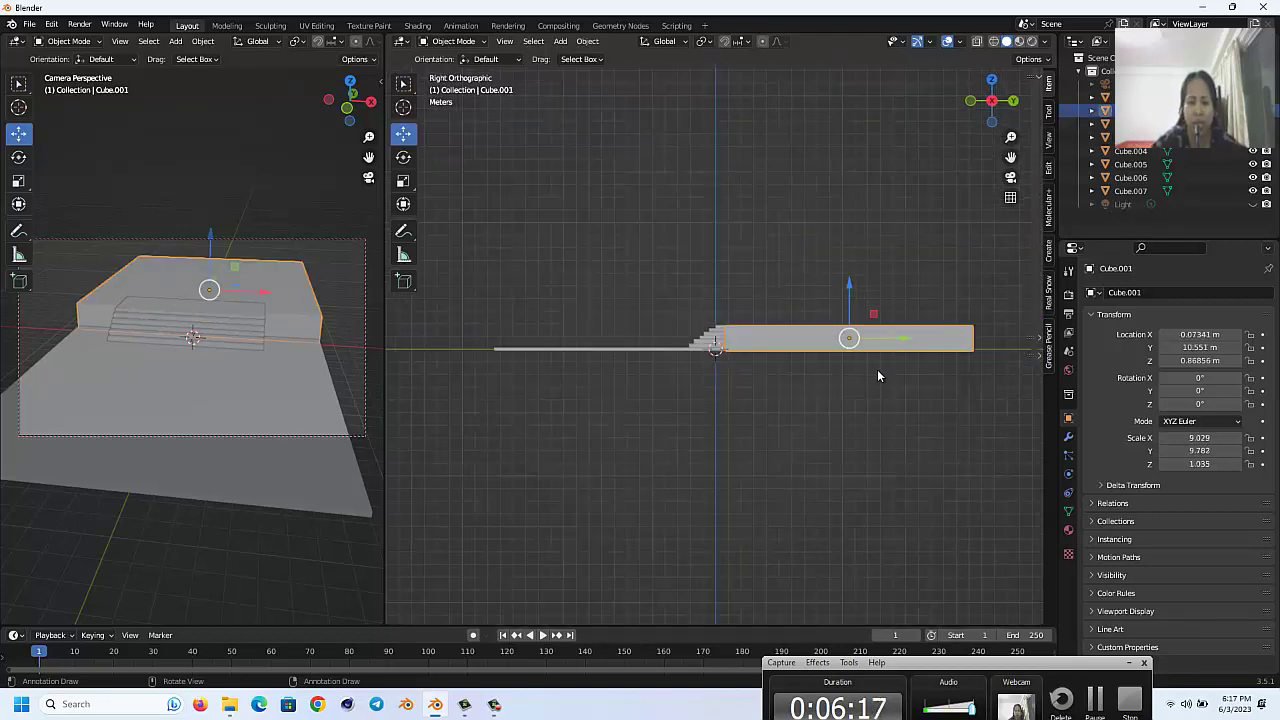
{"action": "key", "text": "s"}
{"action": "key", "text": "y"}
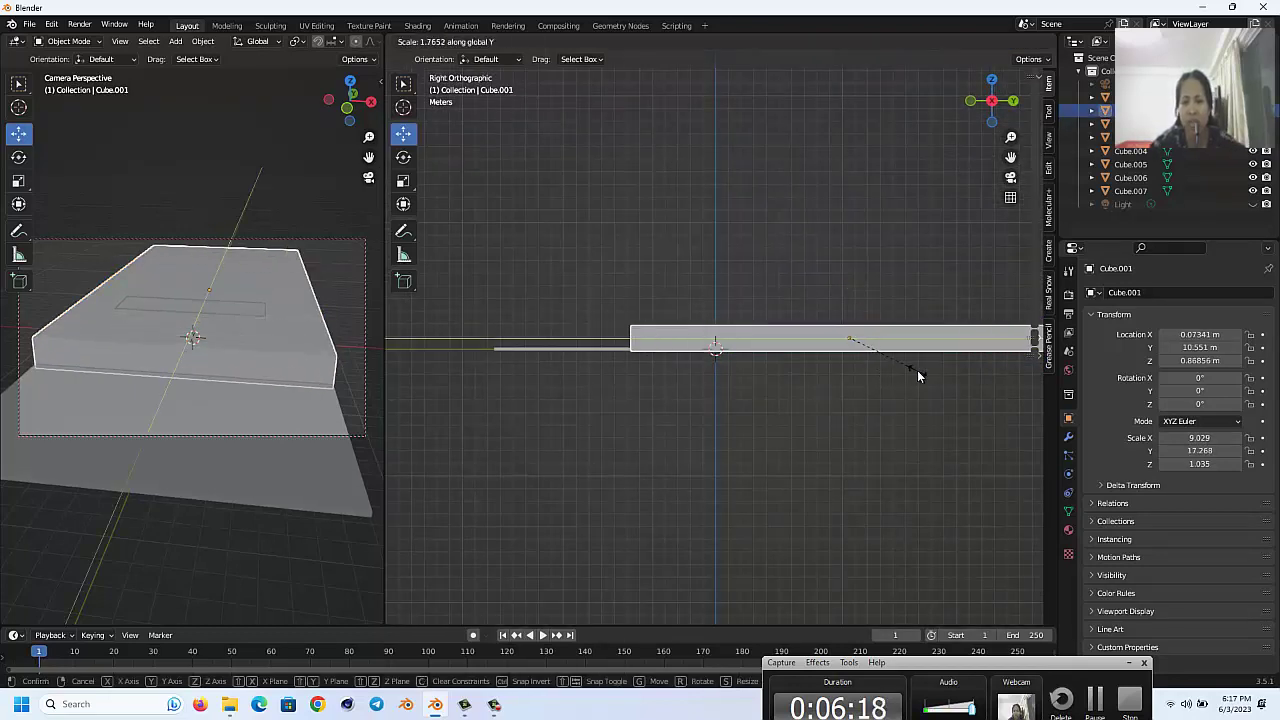
{"action": "left_click", "coordinate": [918, 375]}
{"action": "key", "text": "g"}
{"action": "key", "text": "y"}
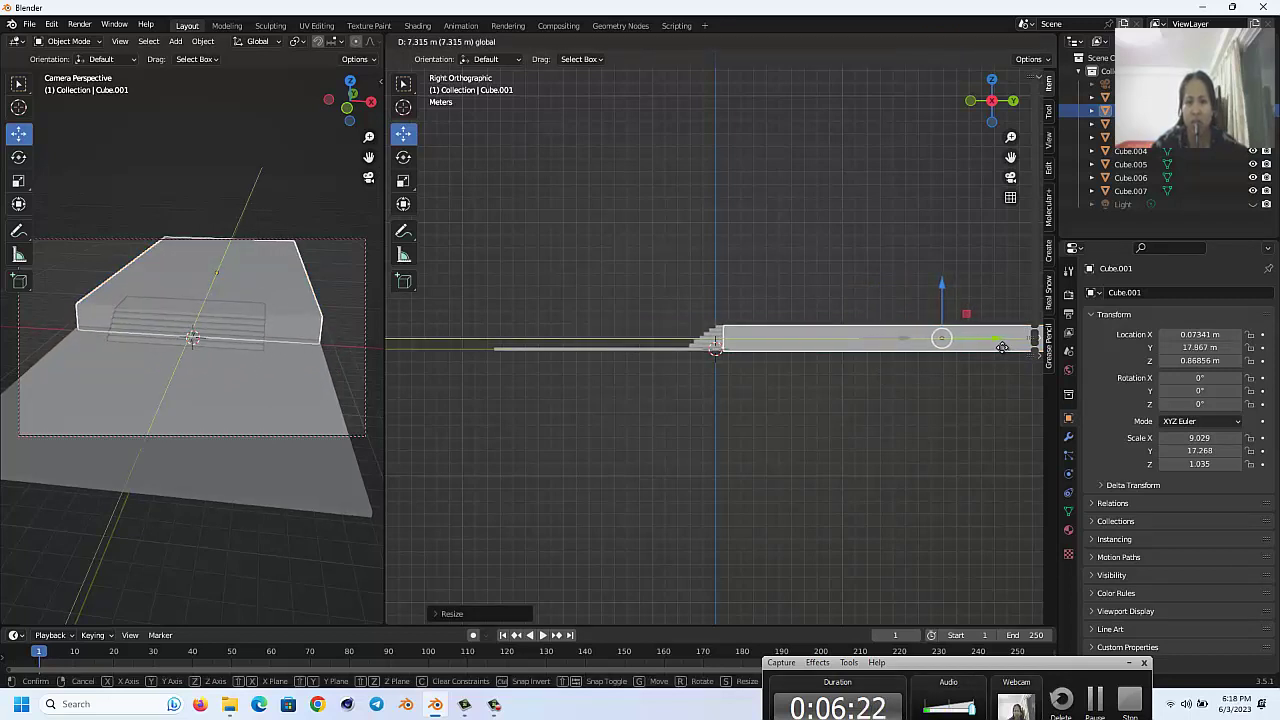
{"action": "left_click", "coordinate": [1002, 347]}
{"action": "middle_click_drag", "start_coordinate": [902, 274], "coordinate": [902, 274]}
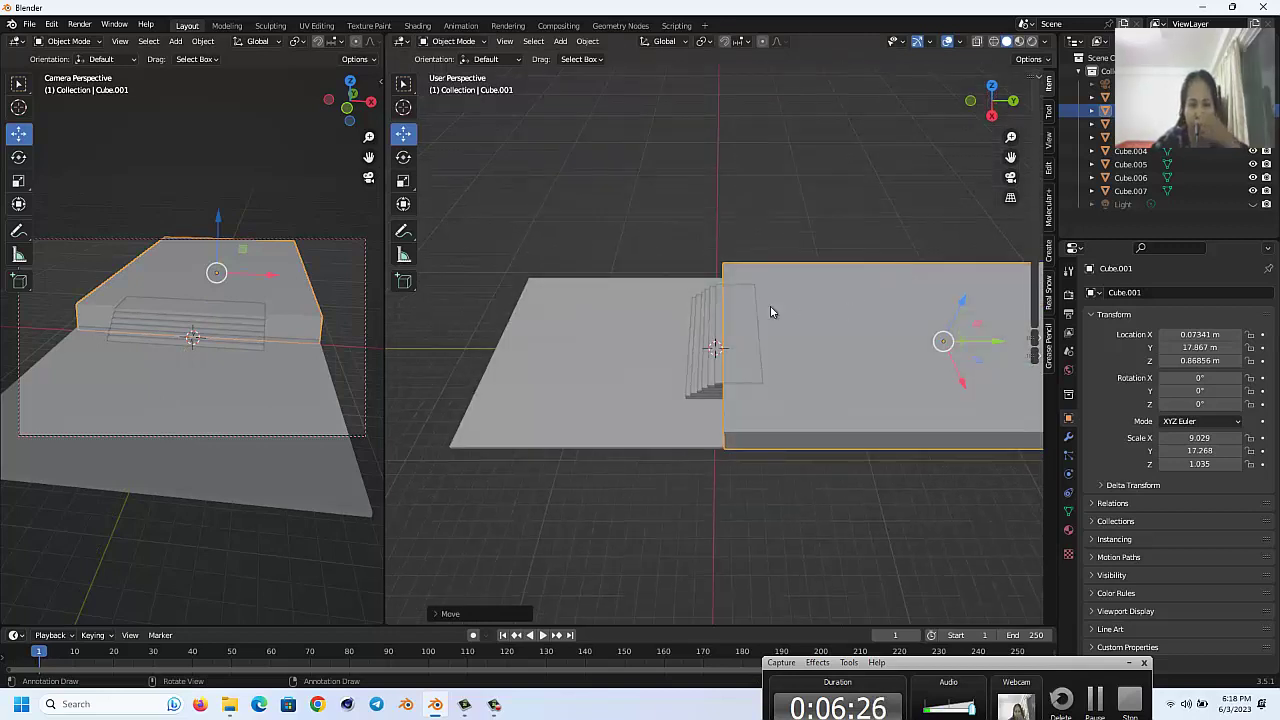
{"action": "left_click", "coordinate": [677, 187]}
{"action": "scroll", "coordinate": [665, 155], "scroll_direction": "down", "scroll_amount": 4}
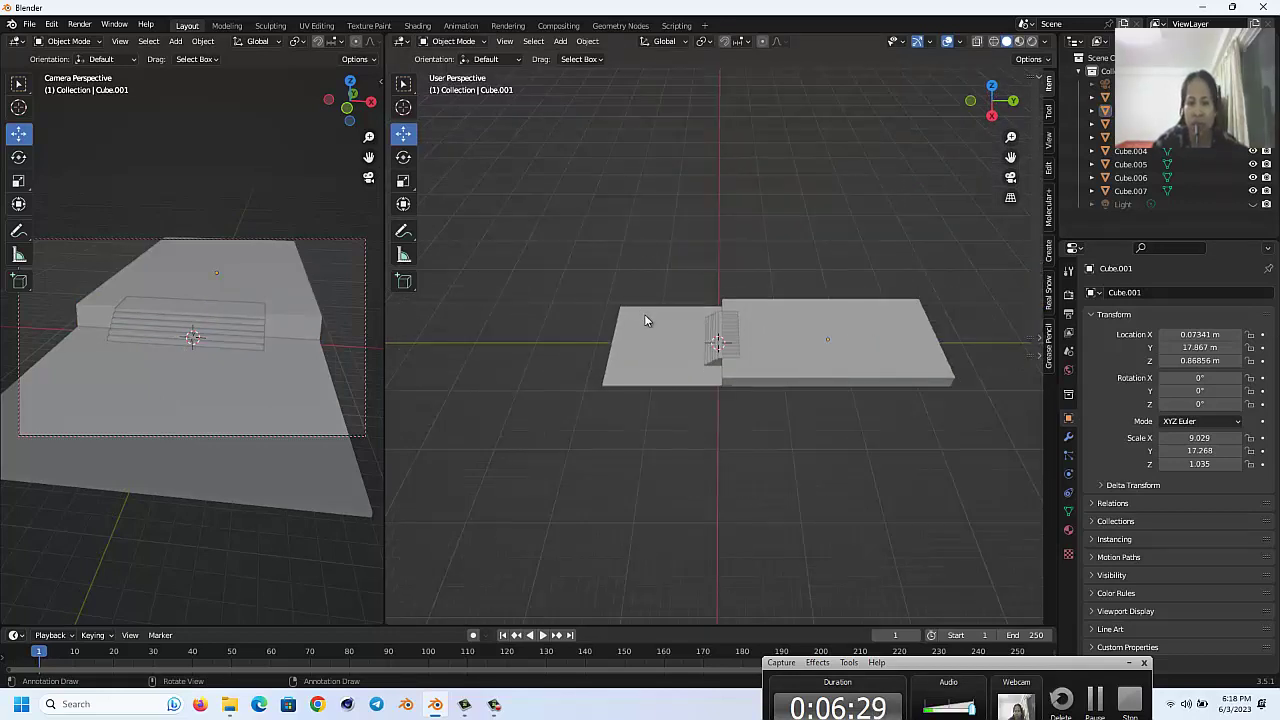
{"action": "left_click", "coordinate": [669, 360]}
Step: Stretch the lower floor slab along Y to scale 14.144
{"action": "key", "text": "s"}
{"action": "key", "text": "y"}
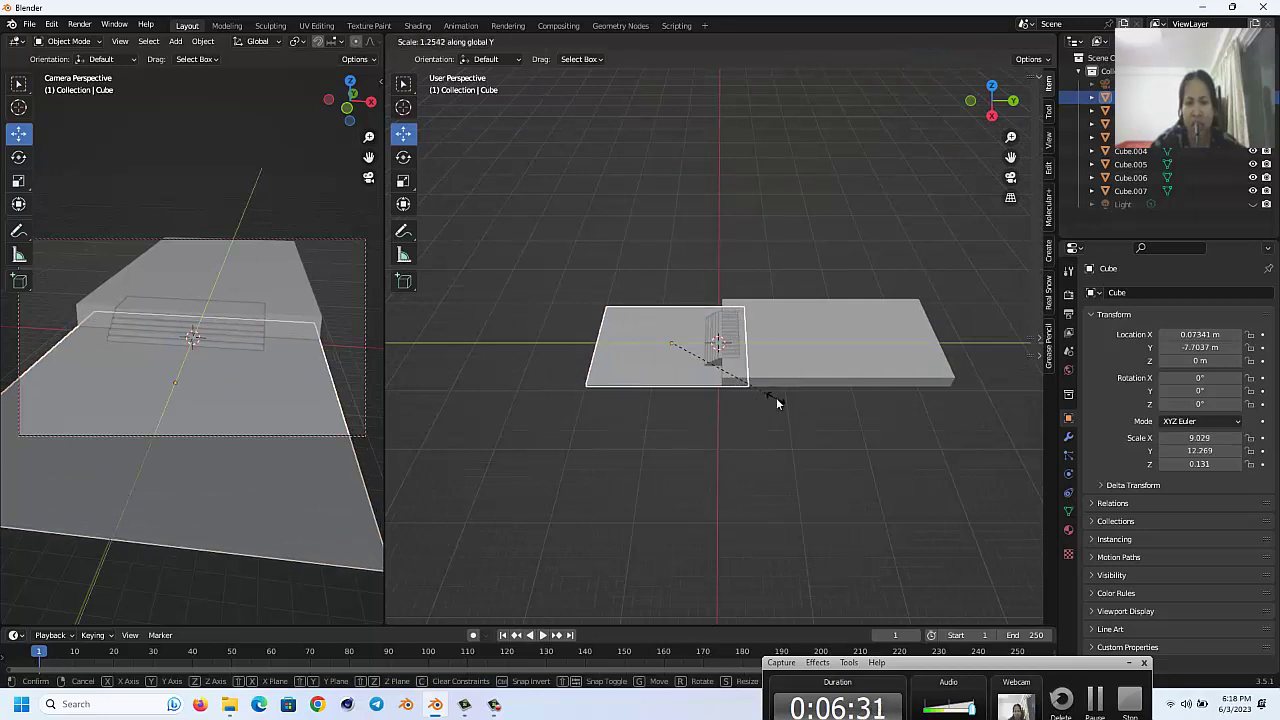
{"action": "left_click", "coordinate": [798, 404]}
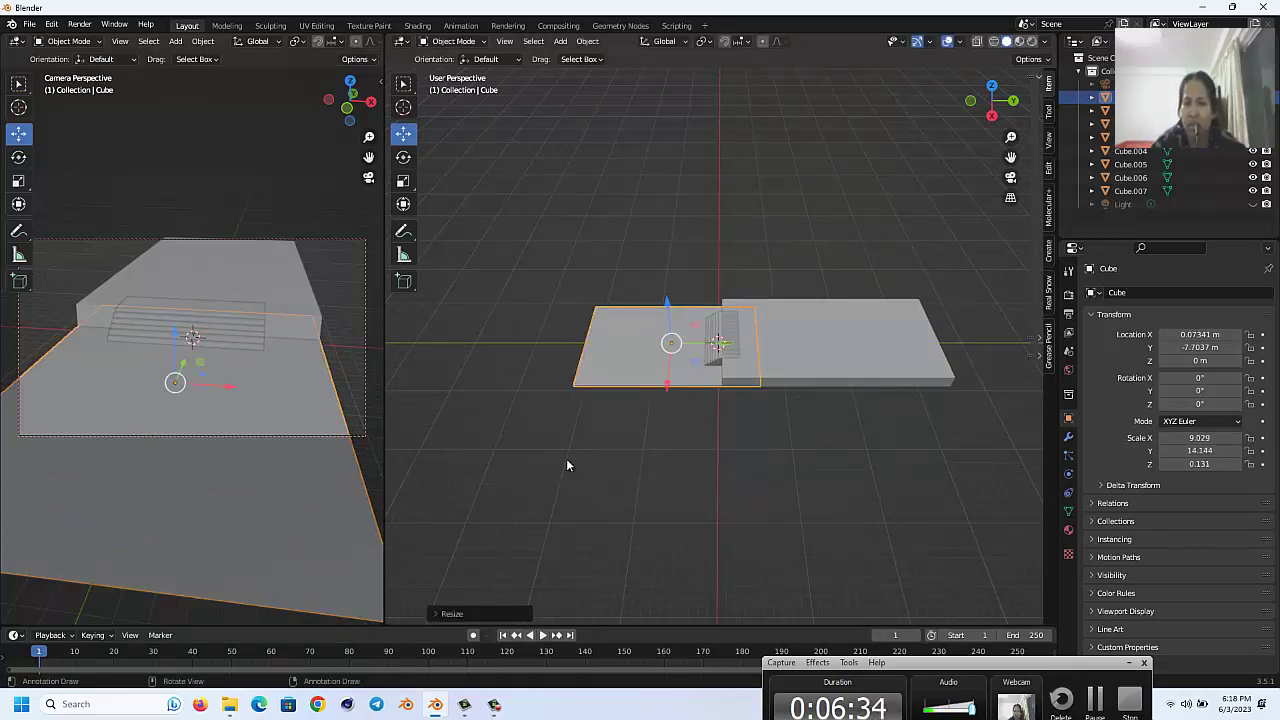
{"action": "scroll", "coordinate": [118, 345], "scroll_direction": "down", "scroll_amount": 3}
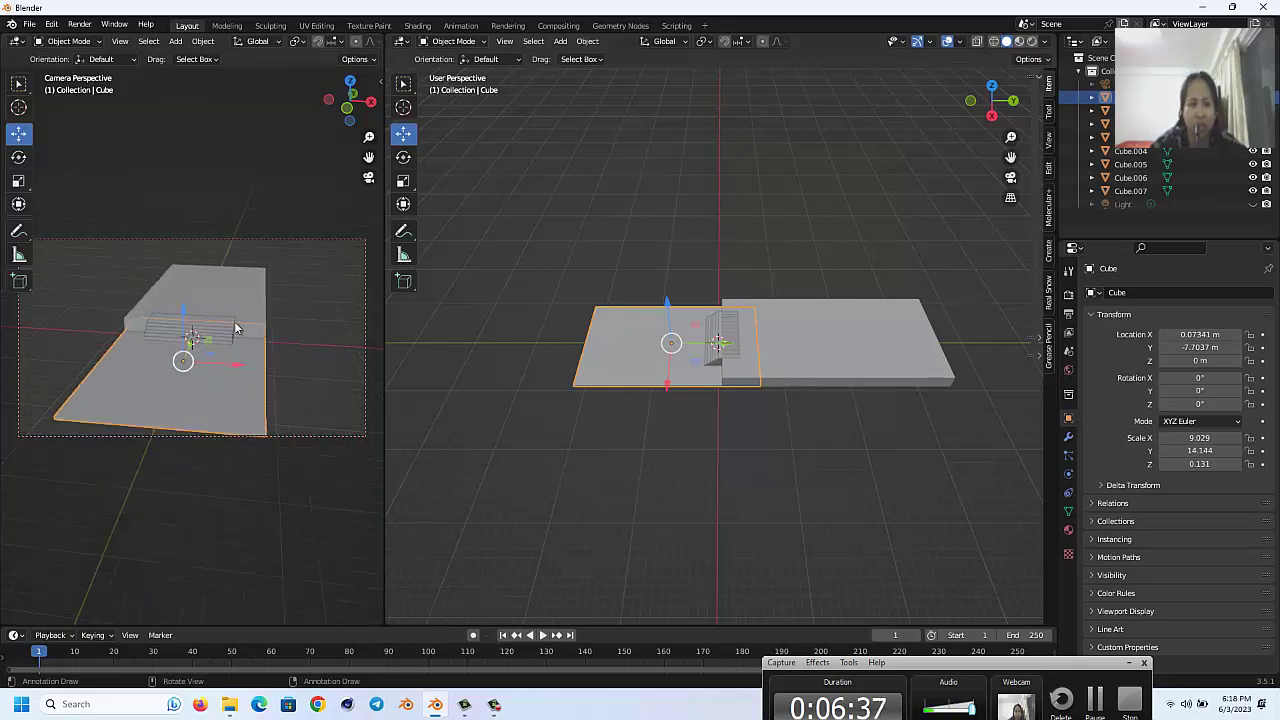
{"action": "left_click_drag", "start_coordinate": [369, 157], "coordinate": [324, 233]}
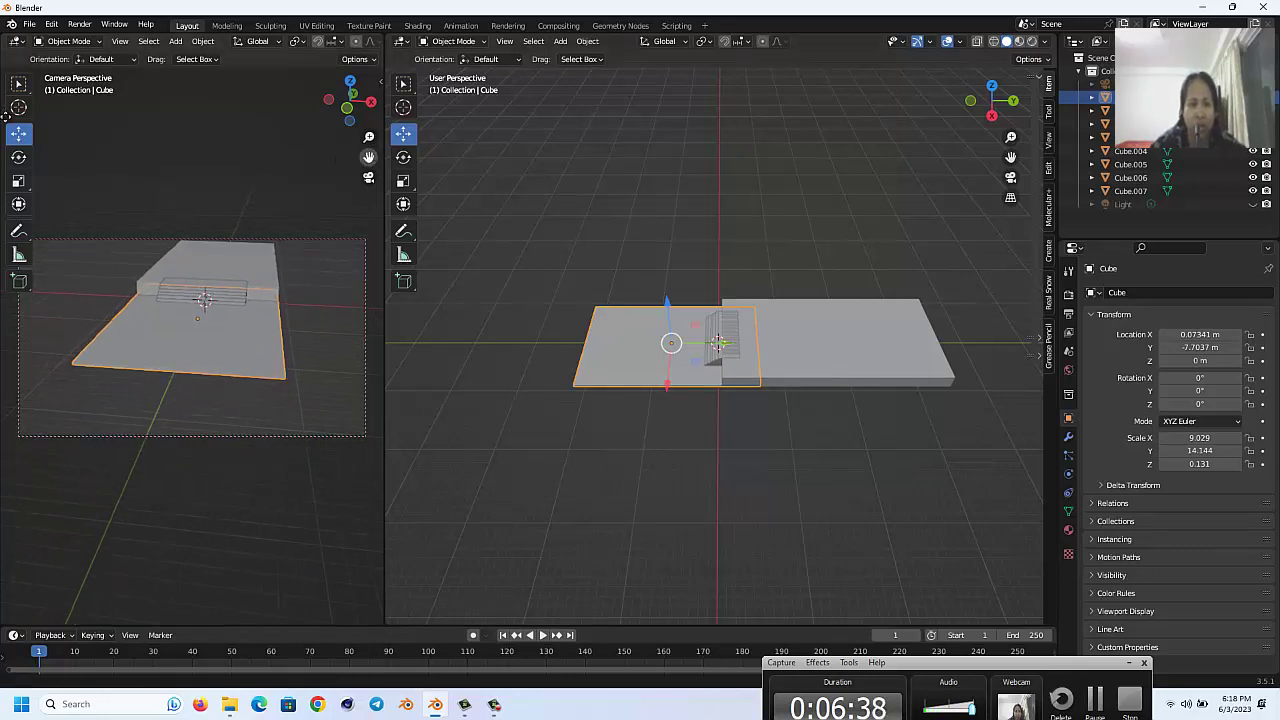
Step: Deselect everything and reselect the raised platform Cube.001
{"action": "key", "text": "alt+a"}
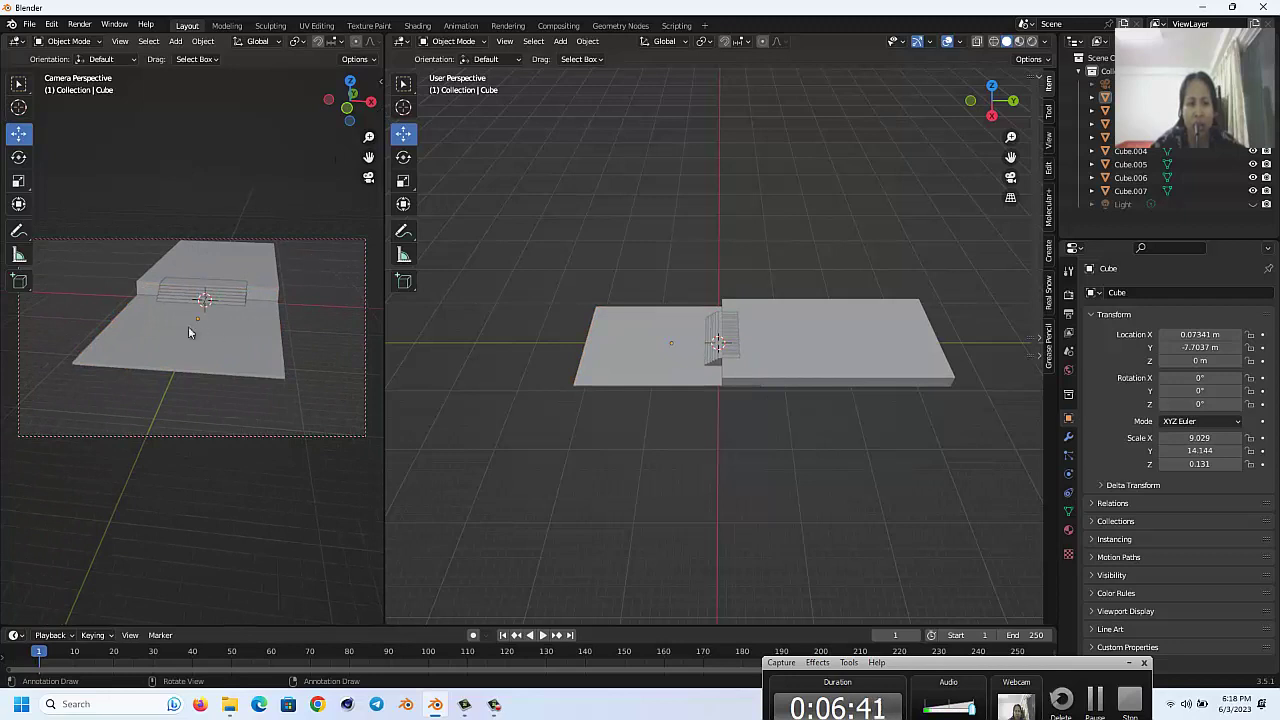
{"action": "left_click", "coordinate": [673, 352]}
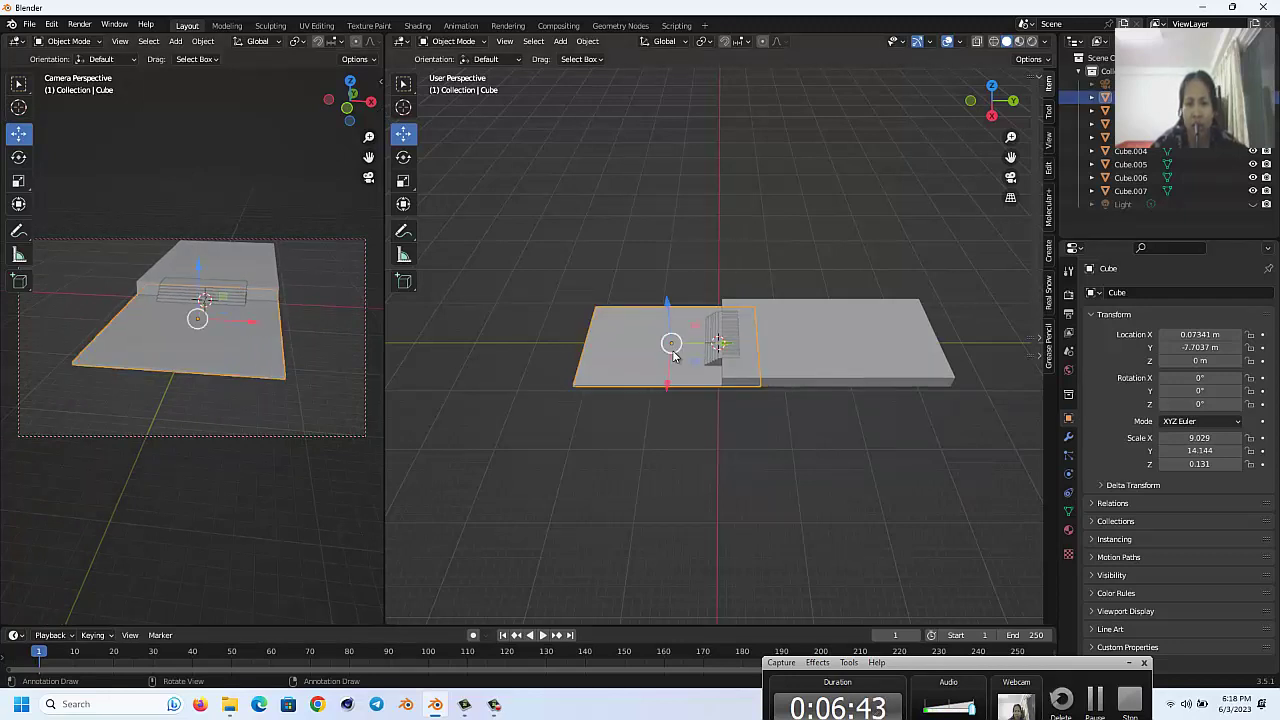
{"action": "scroll", "coordinate": [806, 400], "scroll_direction": "up", "scroll_amount": 5}
{"action": "left_click", "coordinate": [791, 156]}
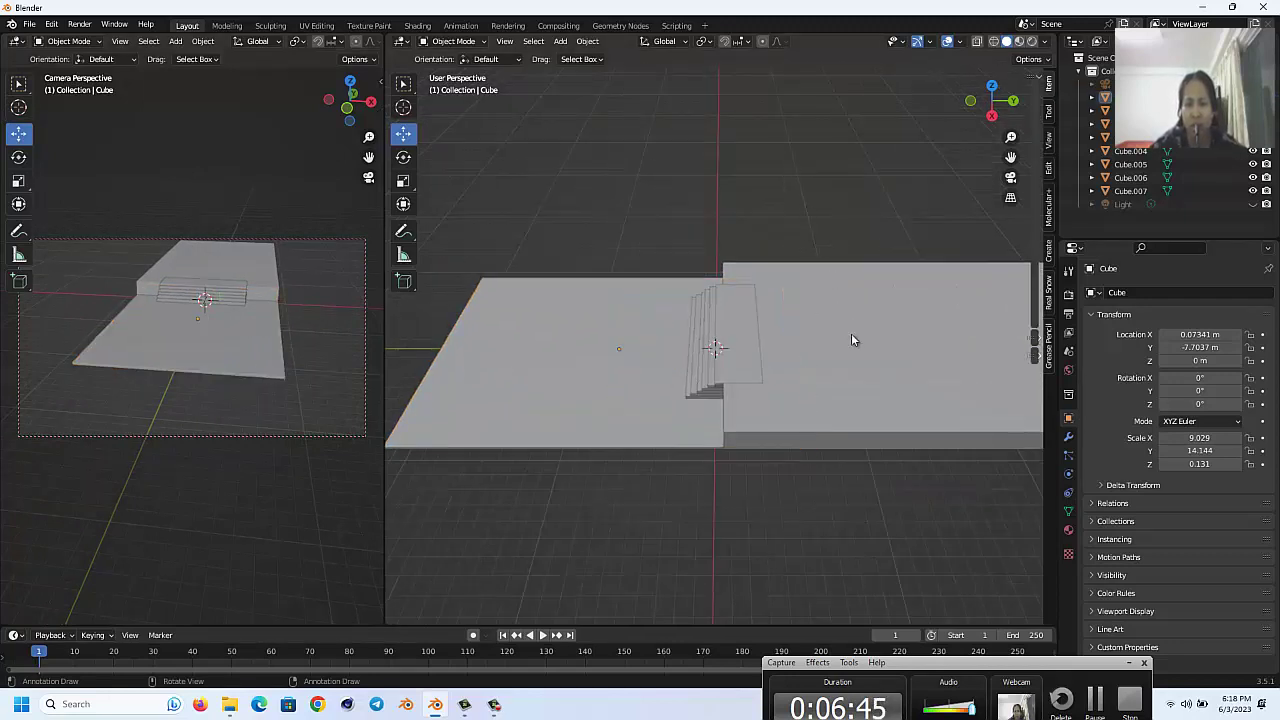
{"action": "left_click", "coordinate": [838, 387]}
{"action": "scroll", "coordinate": [811, 212], "scroll_direction": "down", "scroll_amount": 2}
{"action": "scroll", "coordinate": [811, 212], "scroll_direction": "down", "scroll_amount": 2}
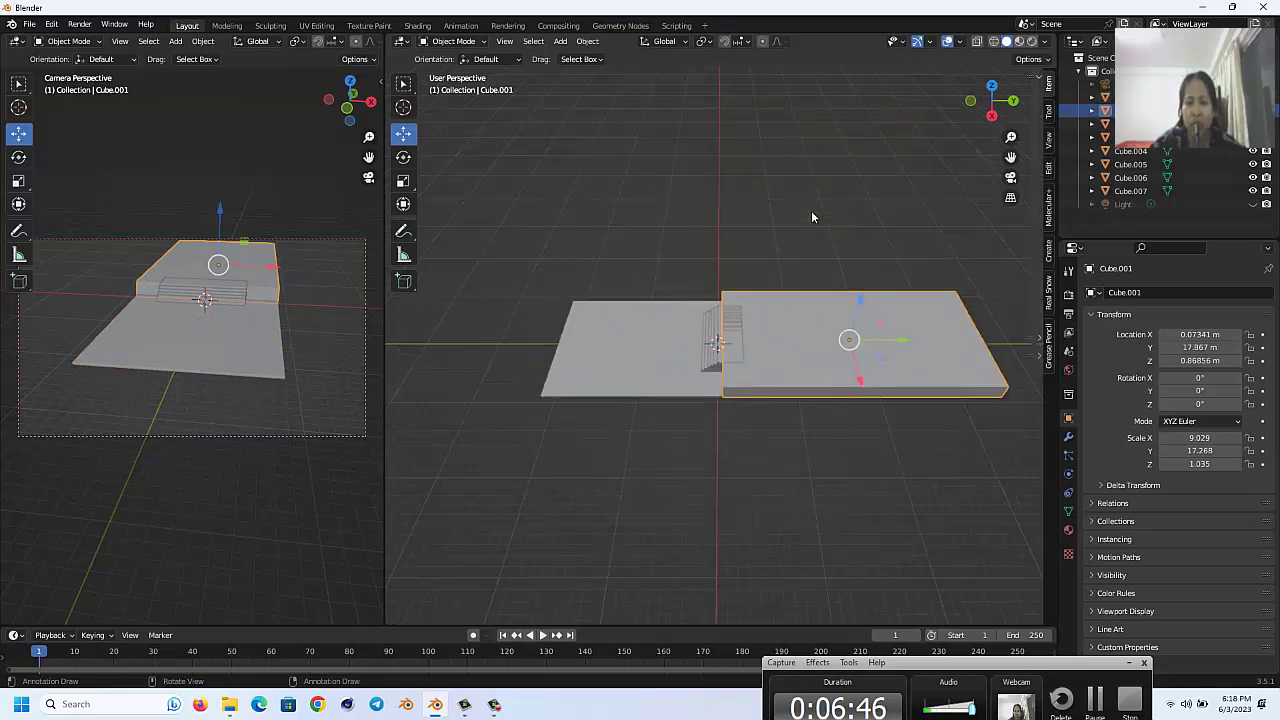
Step: Duplicate the raised platform, lift the copy above it, and narrow it along Y
{"action": "key", "text": "shift+d"}
{"action": "right_click", "coordinate": [821, 353]}
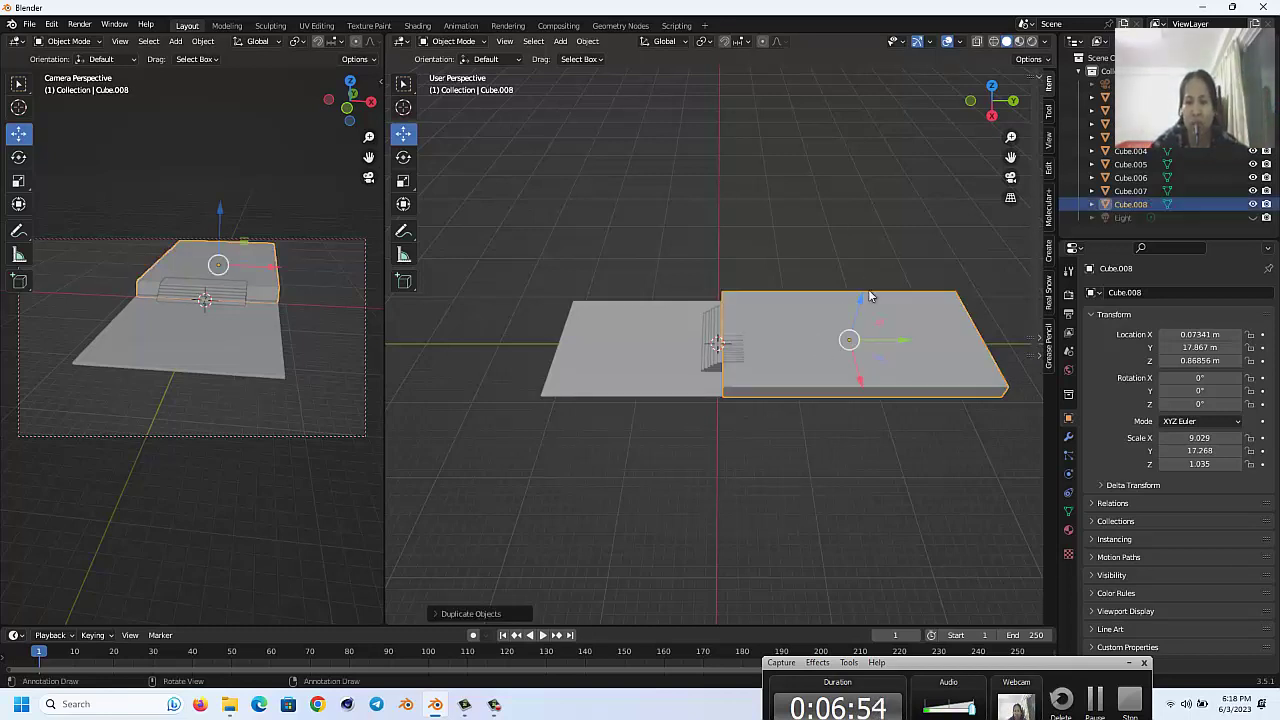
{"action": "key", "text": "g"}
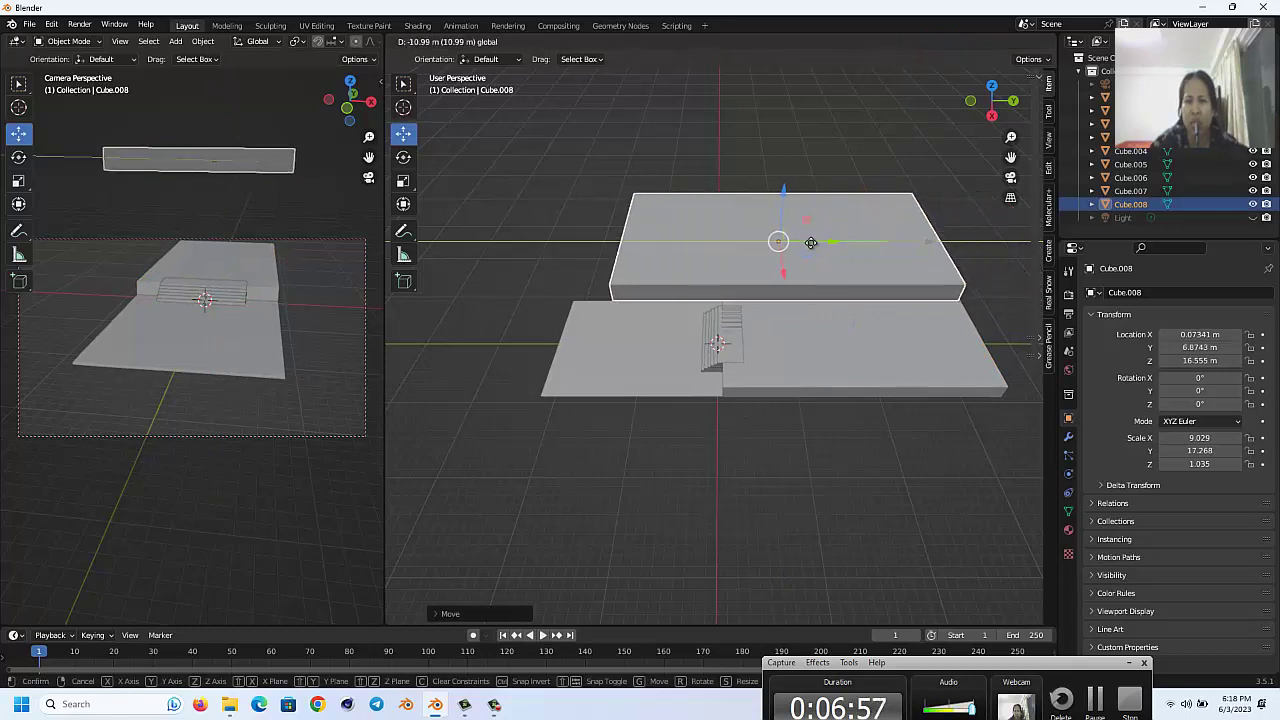
{"action": "left_click", "coordinate": [961, 259]}
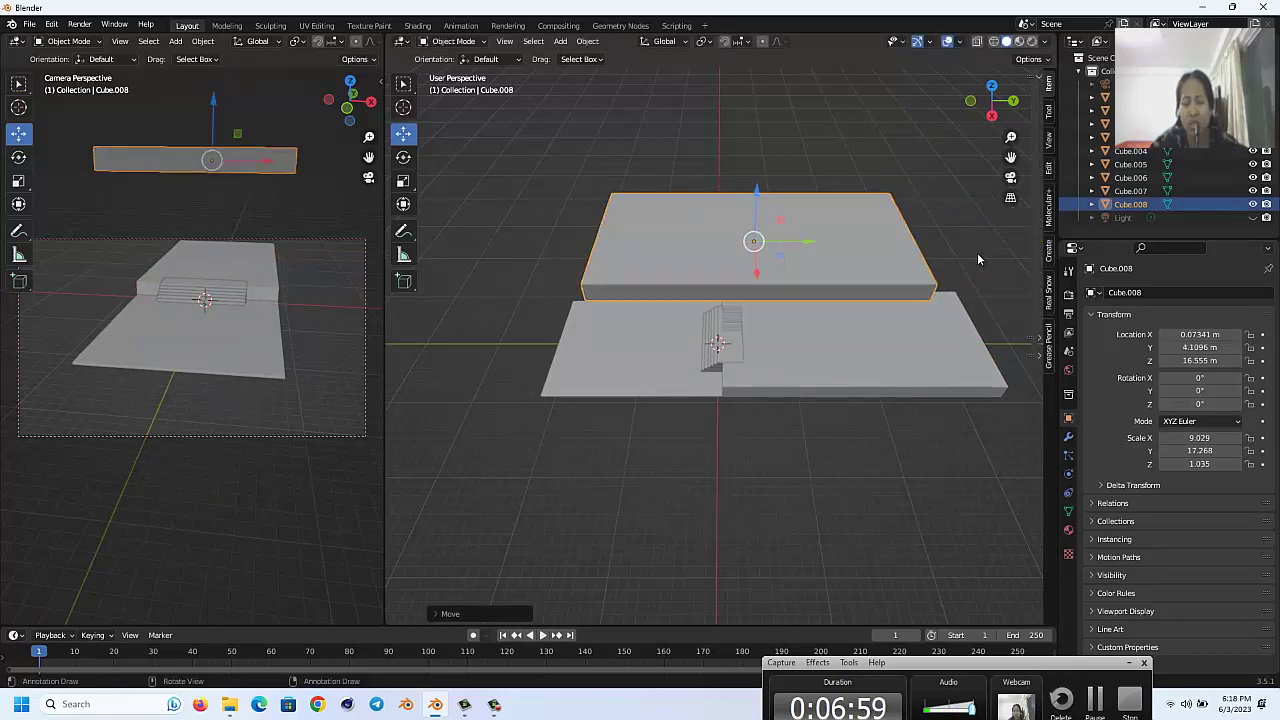
{"action": "key", "text": "s"}
{"action": "key", "text": "y"}
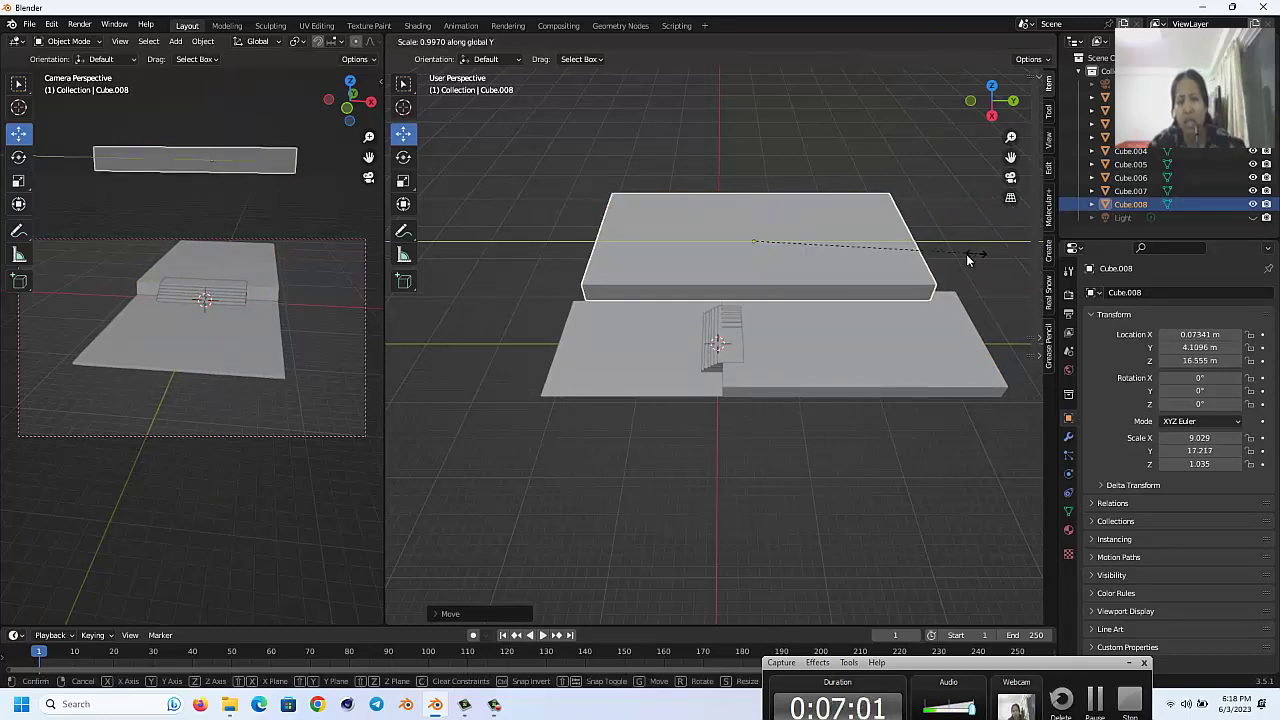
{"action": "left_click", "coordinate": [773, 251]}
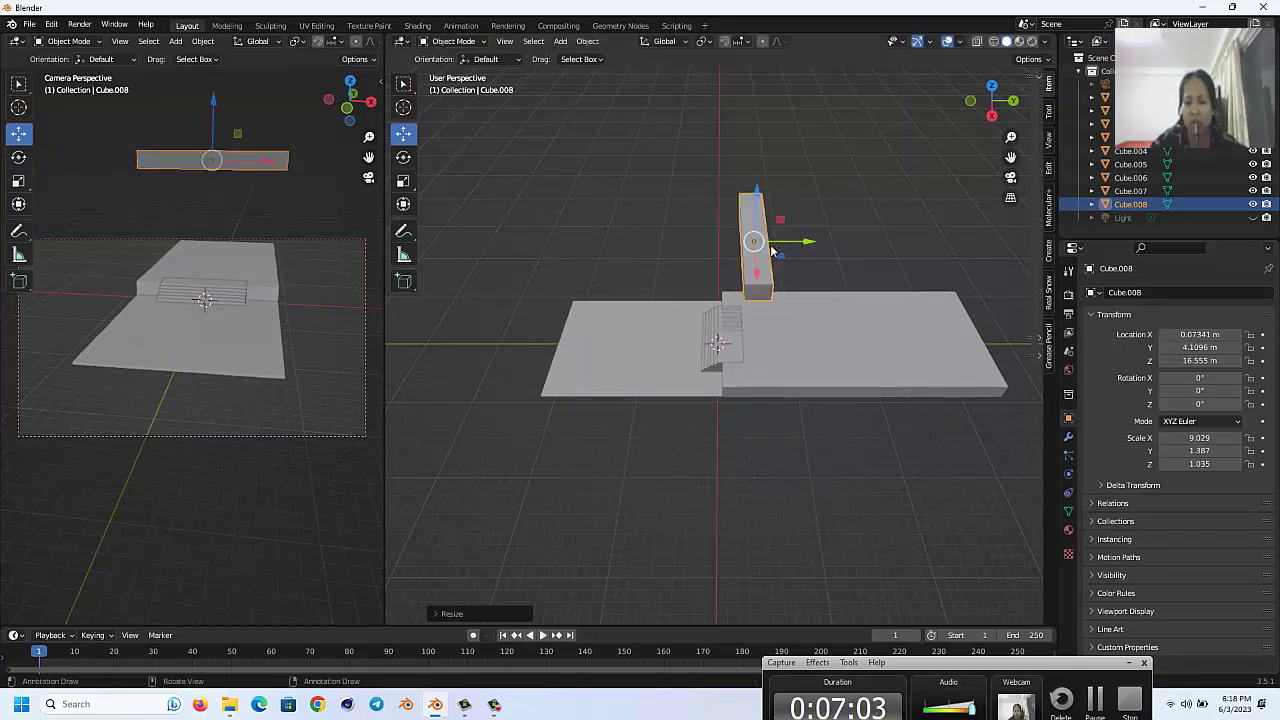
Step: Stretch the block along Z into a tall 9.029 × 1.387 × 7.627 wall behind the steps
{"action": "key", "text": "KP_1"}
{"action": "key", "text": "s"}
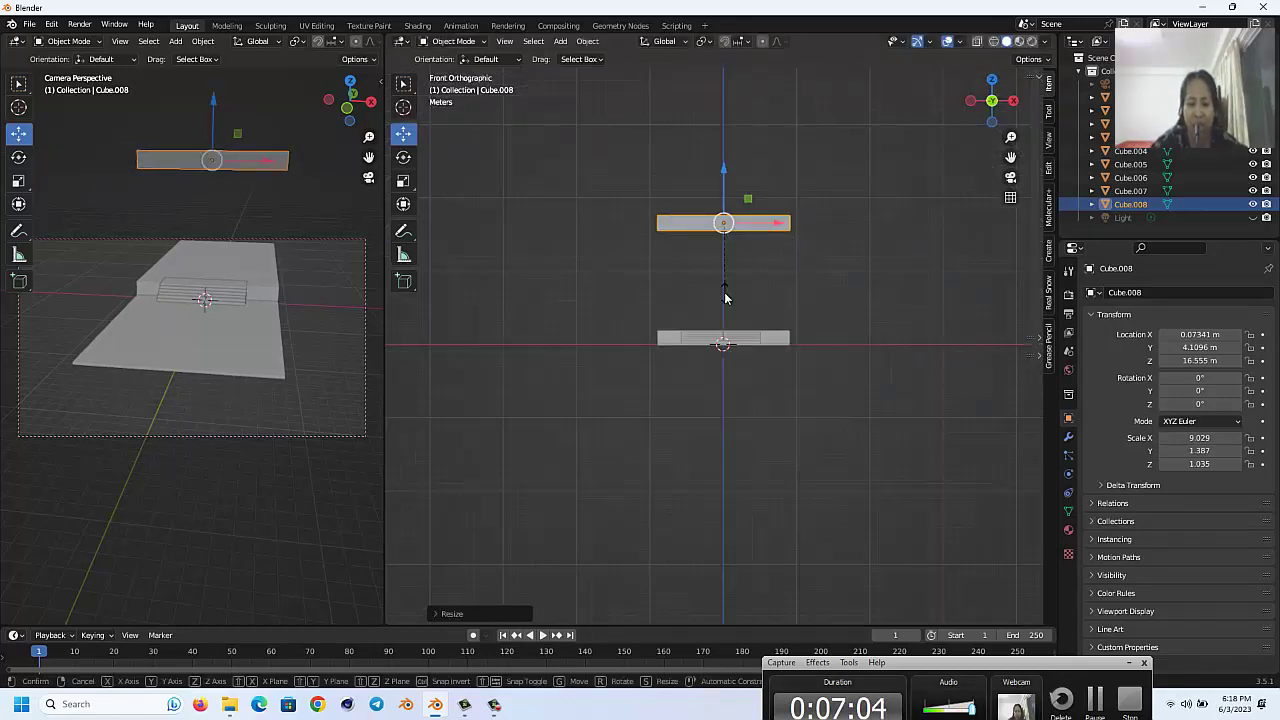
{"action": "key", "text": "z"}
{"action": "left_click", "coordinate": [797, 82]}
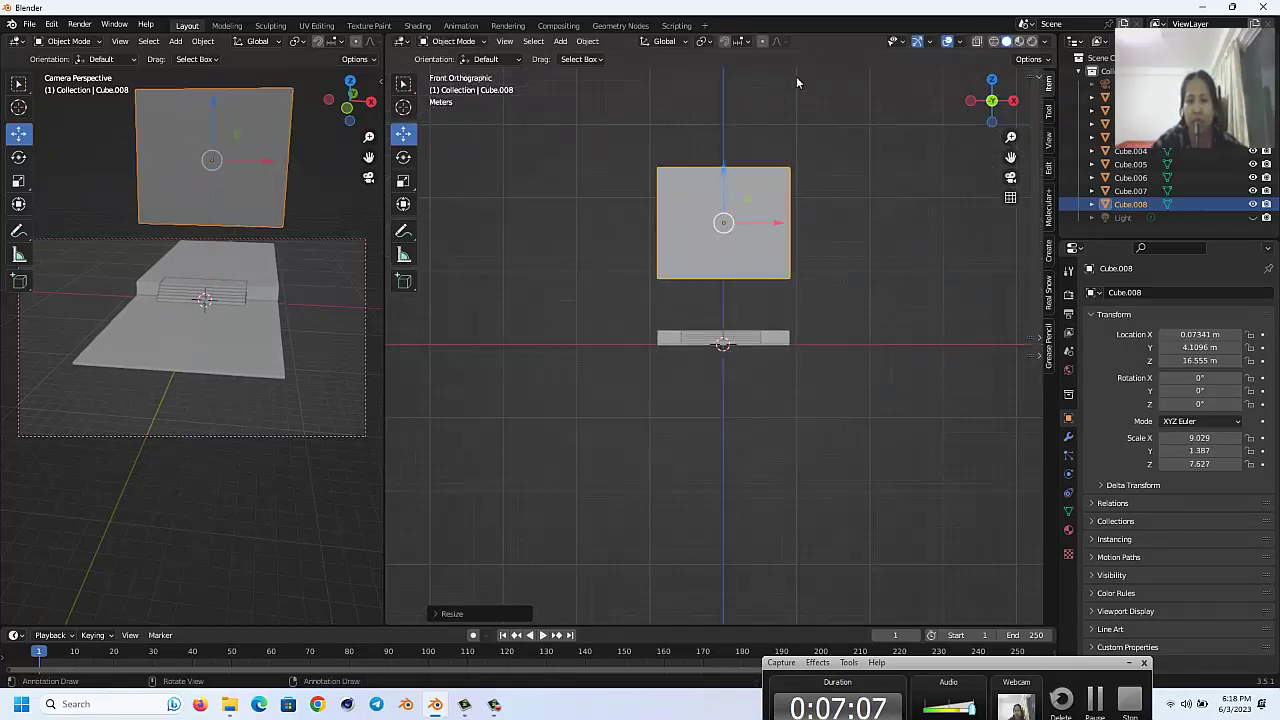
{"action": "scroll", "coordinate": [738, 128], "scroll_direction": "up", "scroll_amount": 2}
{"action": "left_click_drag", "start_coordinate": [727, 124], "coordinate": [727, 197]}
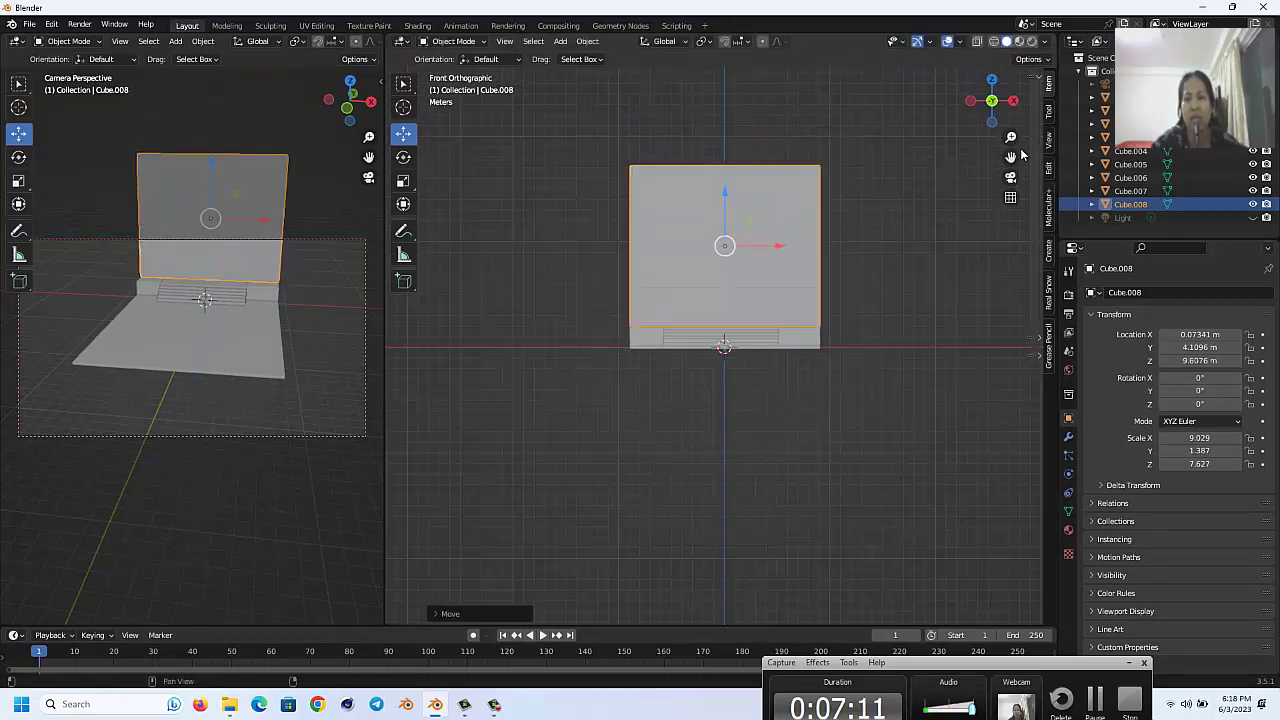
{"action": "middle_click_drag", "start_coordinate": [917, 103], "coordinate": [775, 161]}
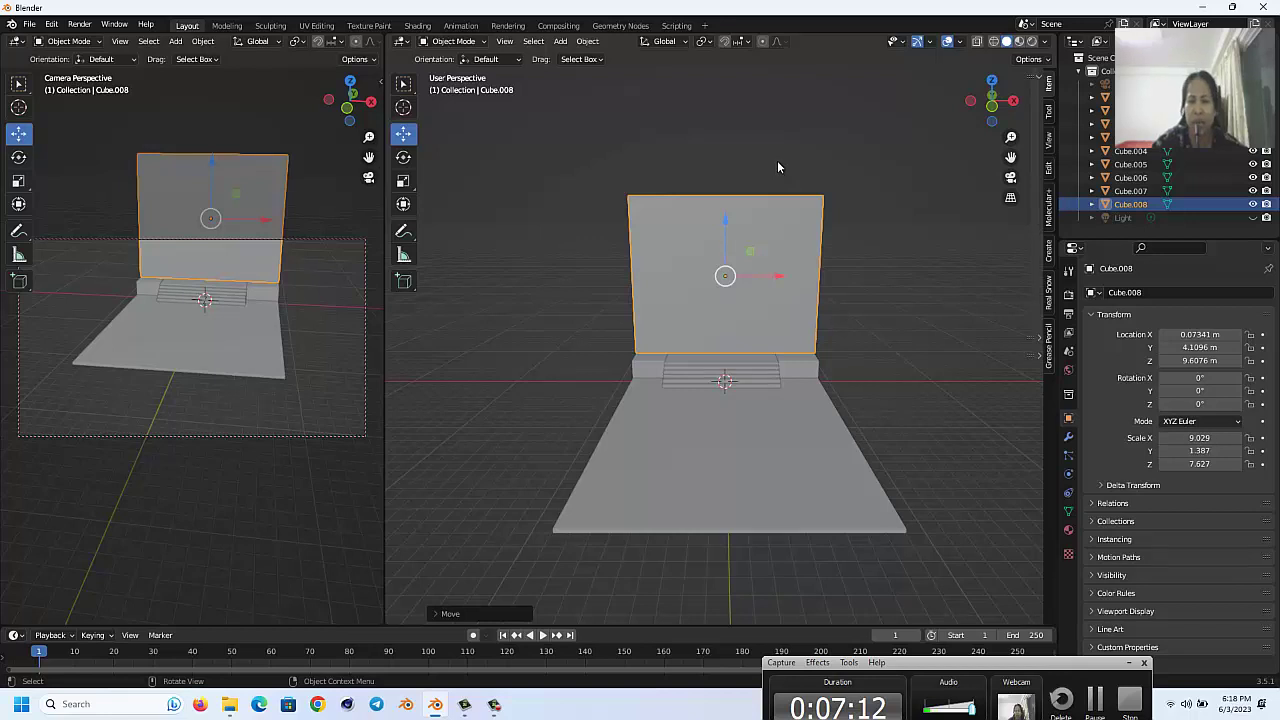
{"action": "middle_click_drag", "start_coordinate": [786, 277], "coordinate": [783, 283]}
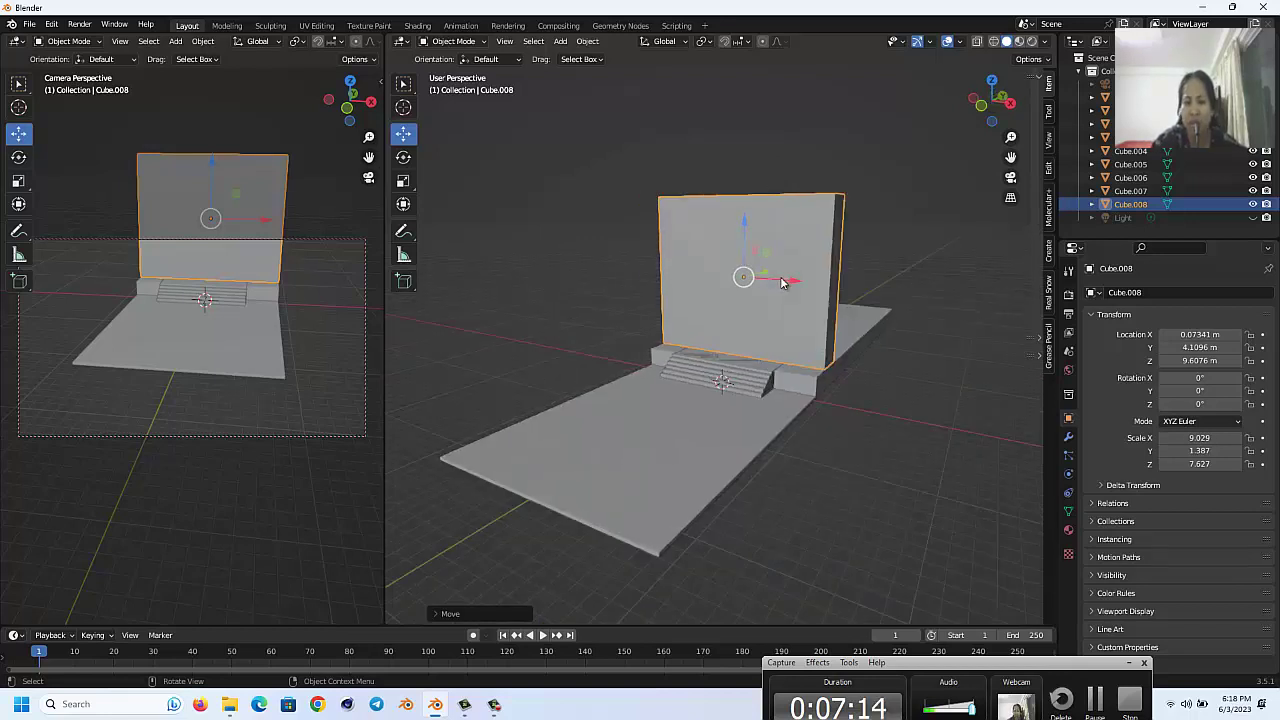
{"action": "left_click_drag", "start_coordinate": [803, 279], "coordinate": [768, 261]}
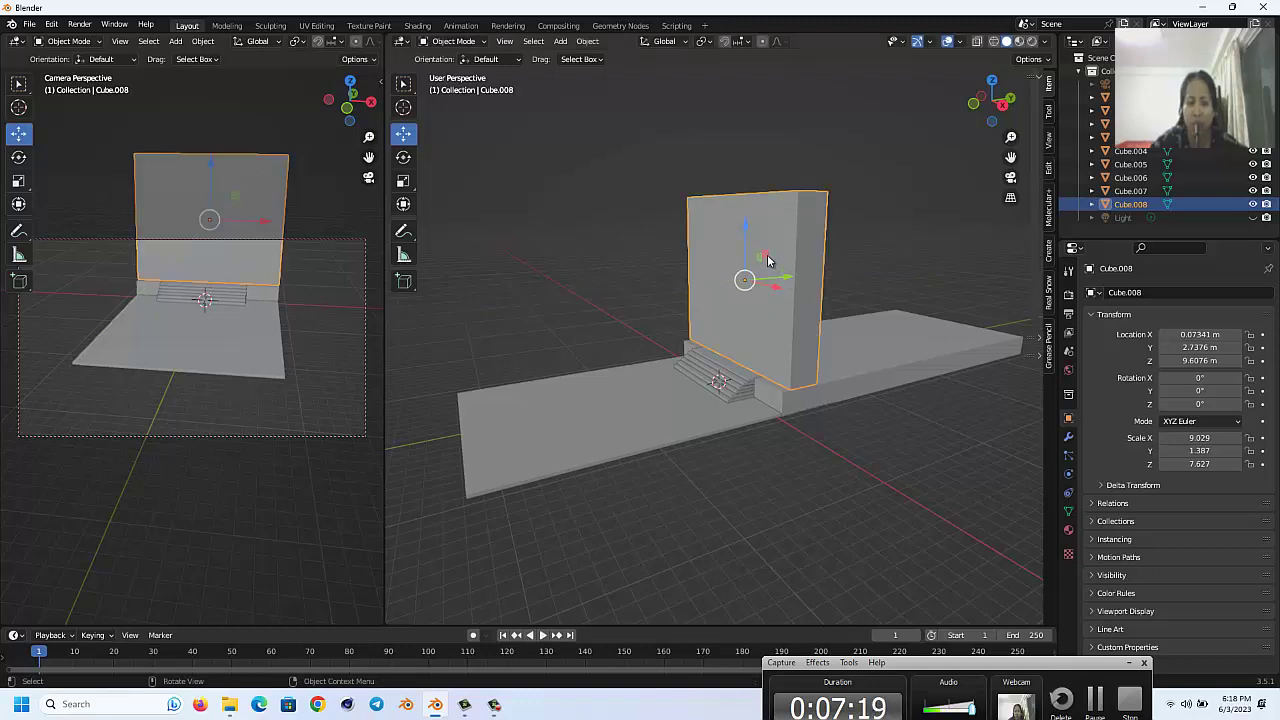
{"action": "key", "text": "Tab"}
Step: Add a vertical loop cut through the wall's middle and bevel it into two doorway edges
{"action": "middle_click_drag", "start_coordinate": [767, 256], "coordinate": [767, 256]}
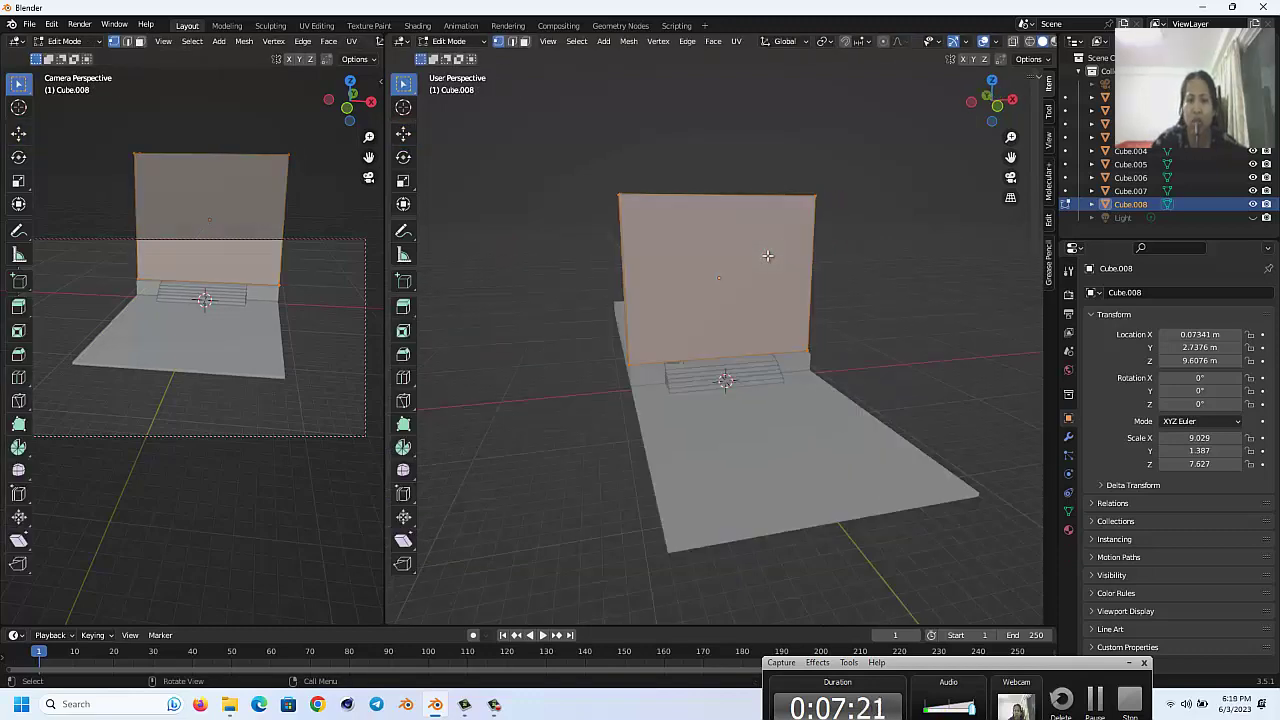
{"action": "left_click", "coordinate": [403, 377]}
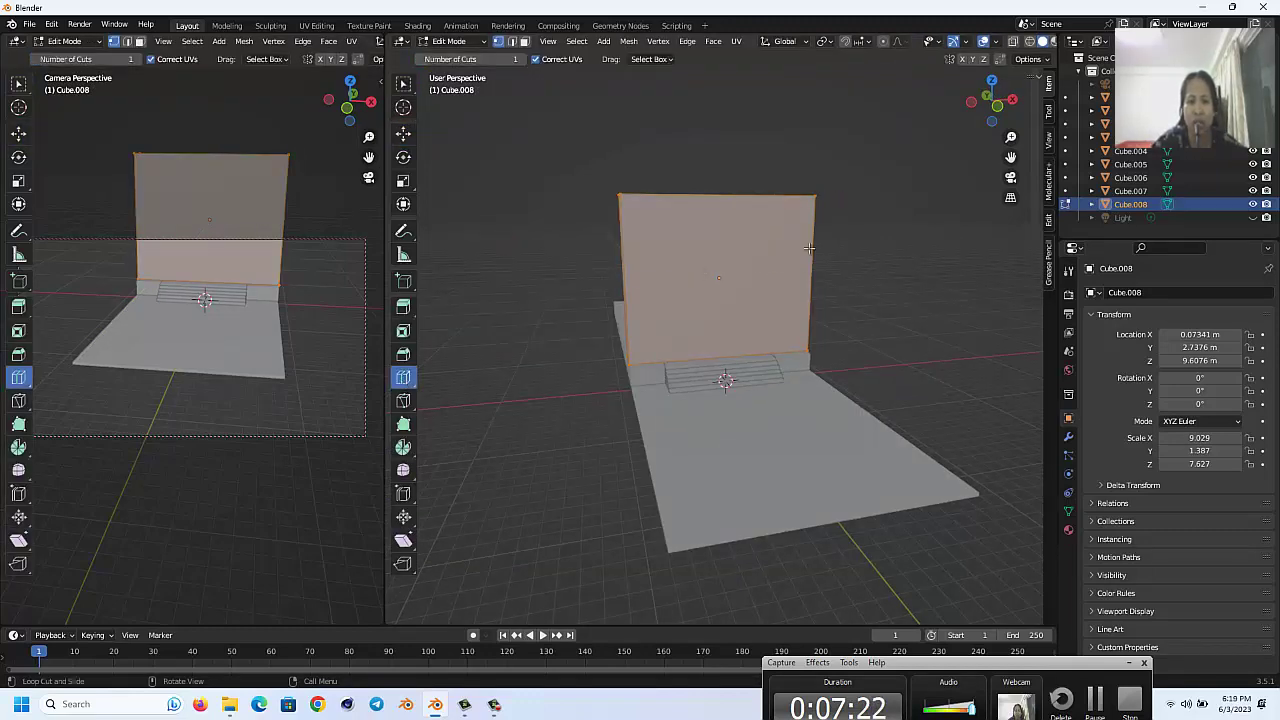
{"action": "left_click_drag", "start_coordinate": [800, 270], "coordinate": [793, 226]}
{"action": "left_click", "coordinate": [732, 260]}
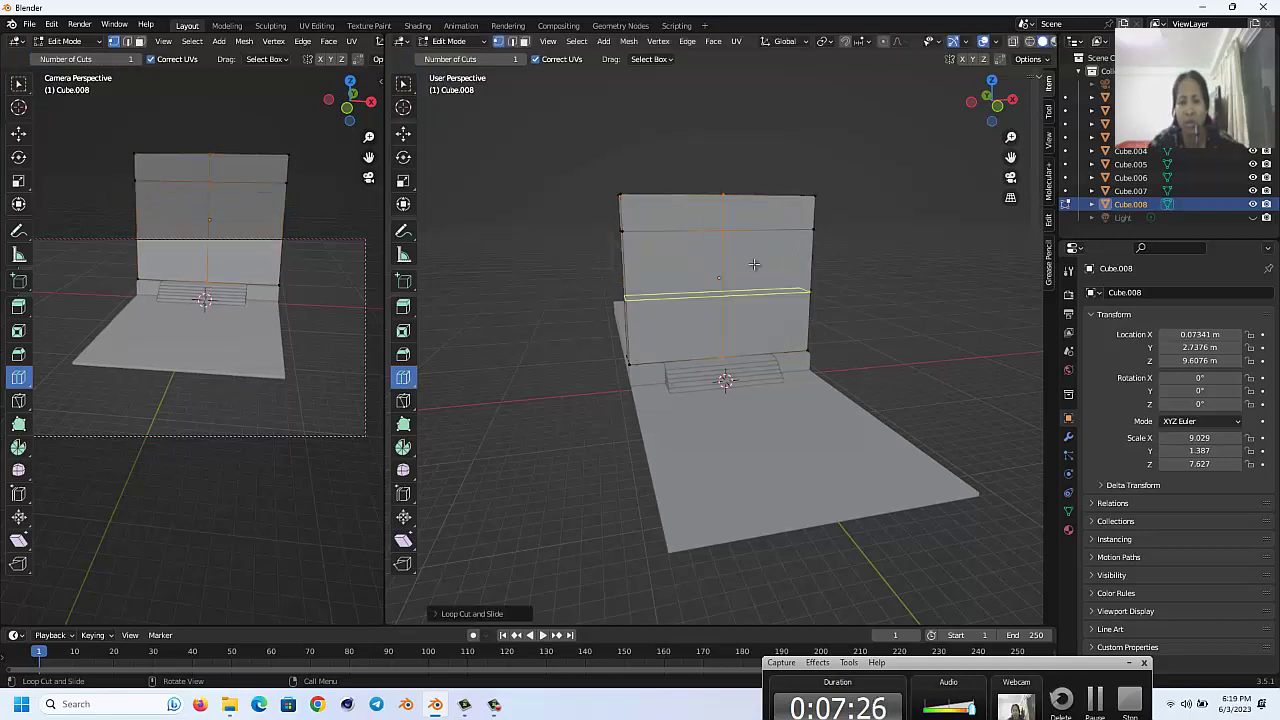
{"action": "key", "text": "ctrl+b"}
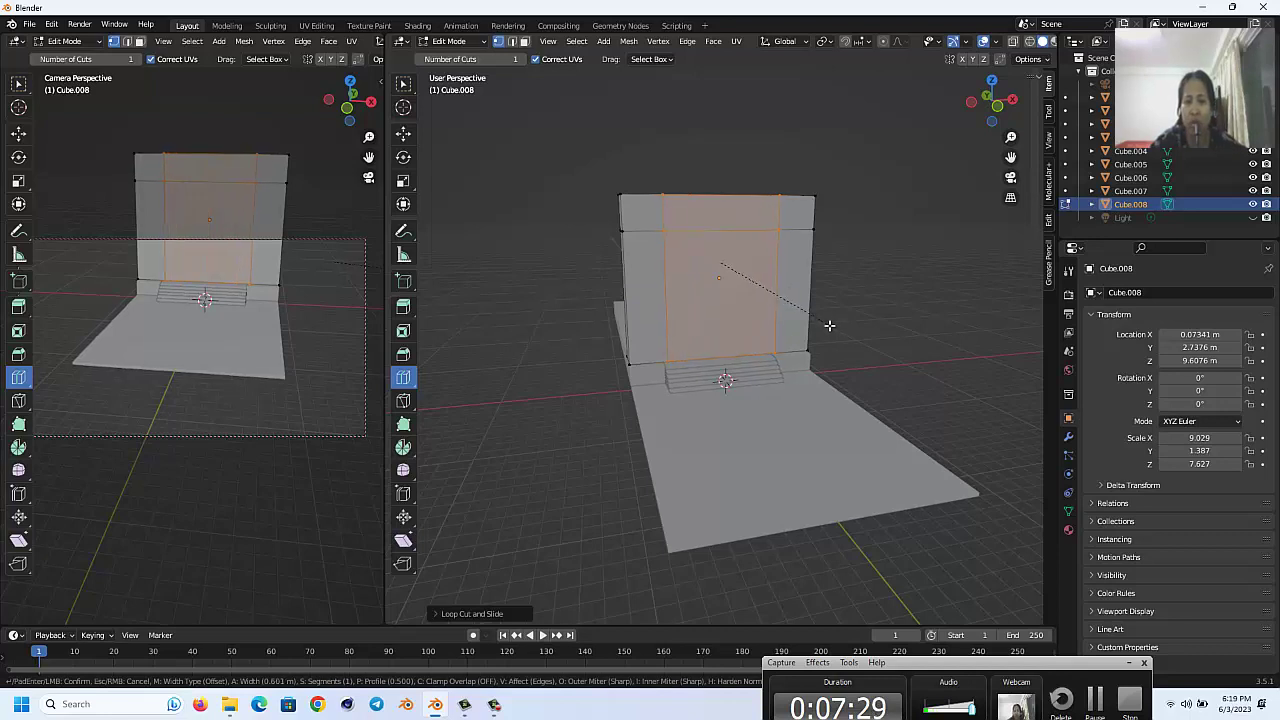
{"action": "left_click", "coordinate": [830, 326]}
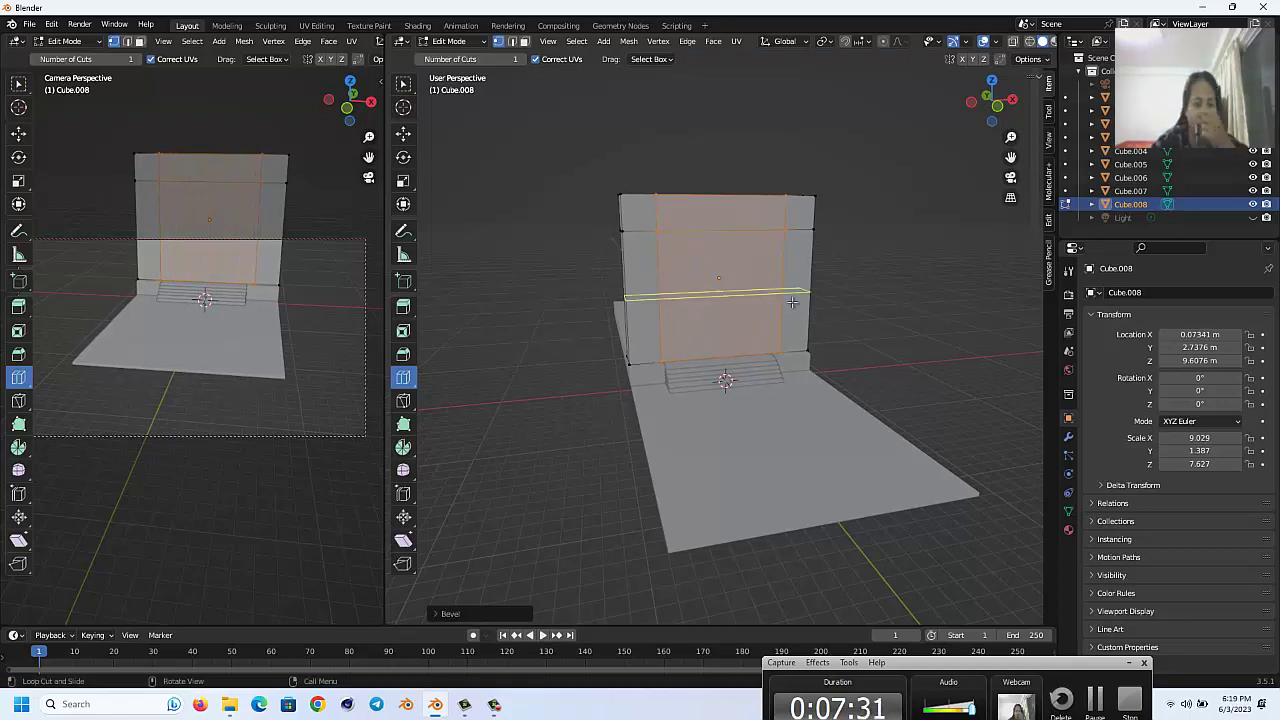
Step: Select the front and back doorway faces and bridge edge loops to open the doorway
{"action": "left_click", "coordinate": [403, 133]}
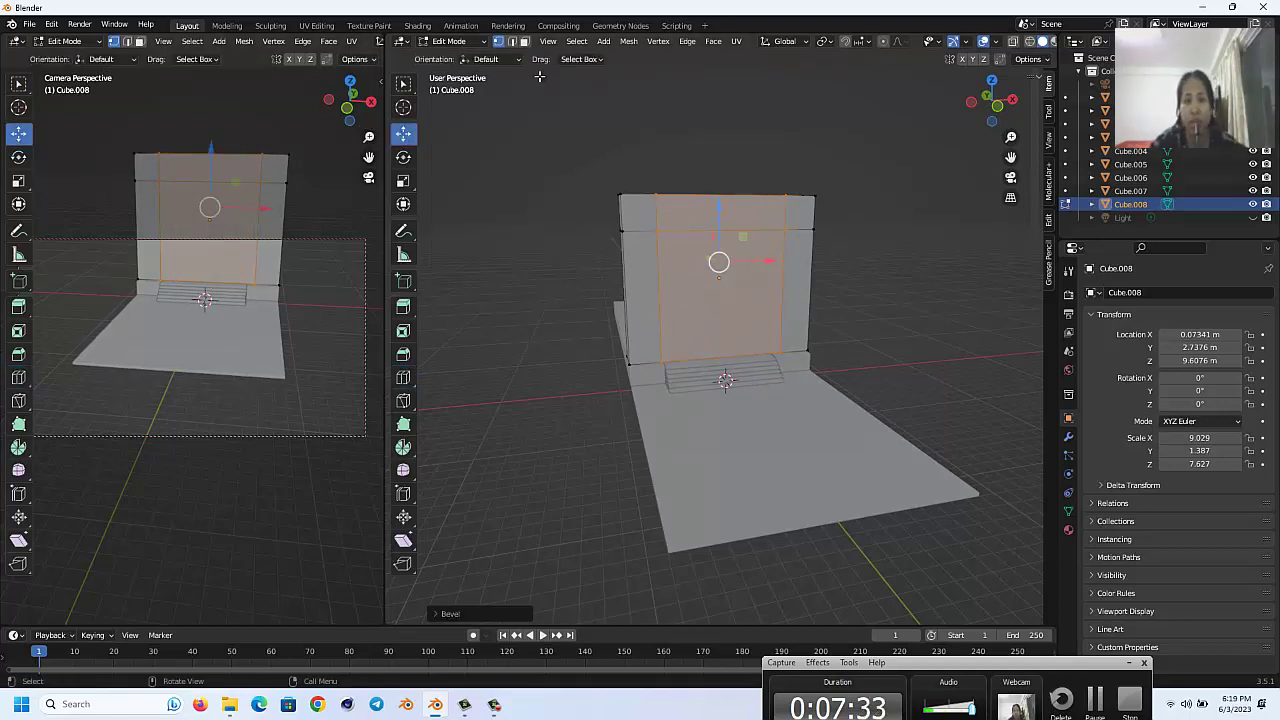
{"action": "left_click", "coordinate": [523, 44]}
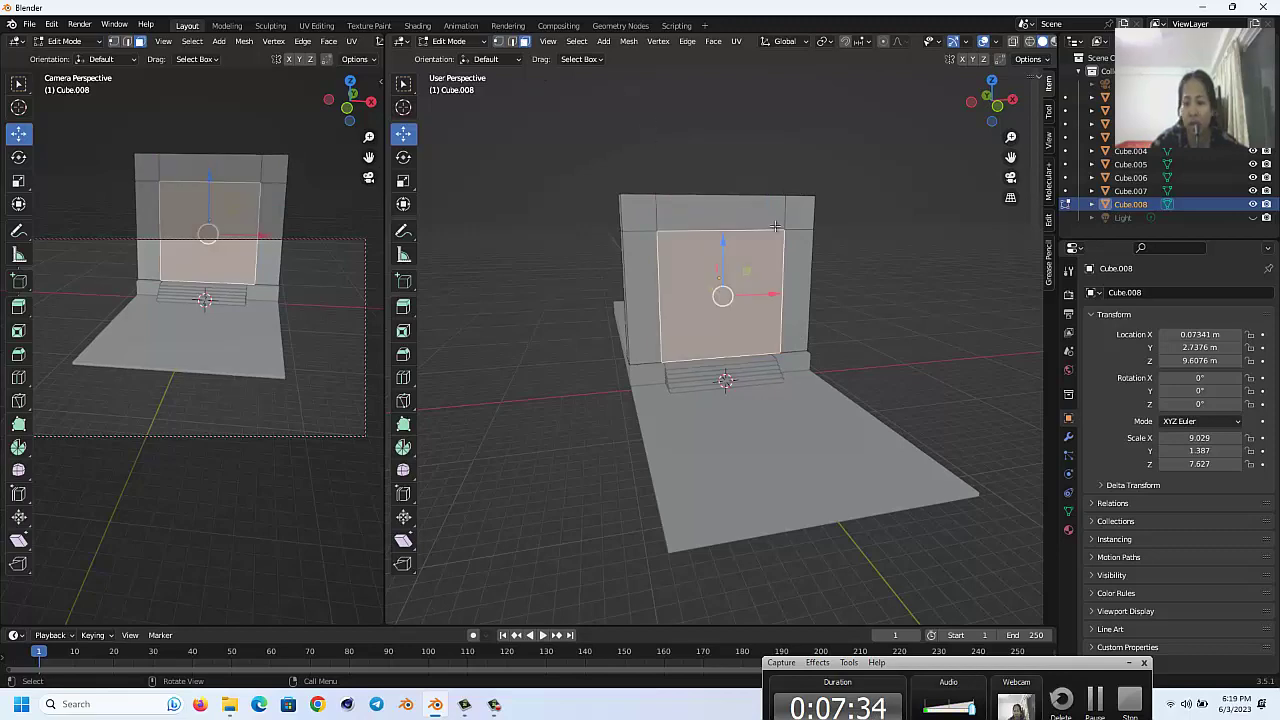
{"action": "middle_click_drag", "start_coordinate": [775, 227], "coordinate": [771, 280]}
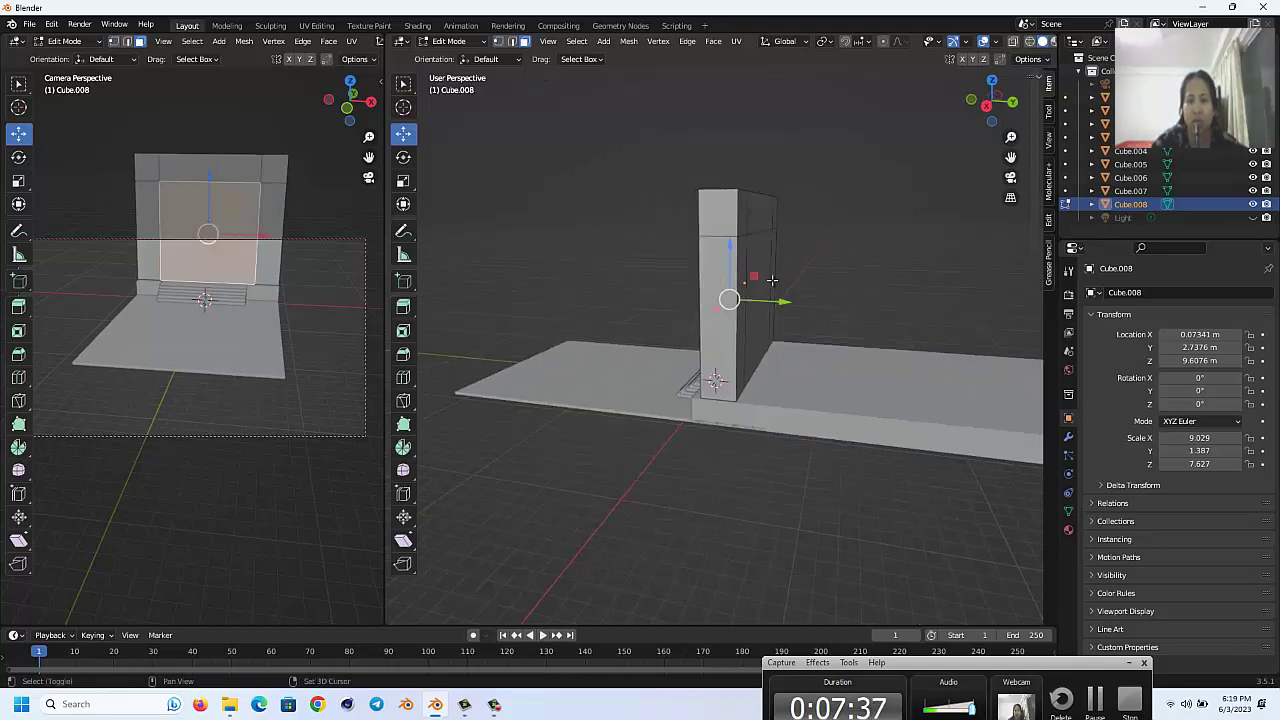
{"action": "left_click", "coordinate": [771, 280]}
{"action": "left_click", "coordinate": [687, 41]}
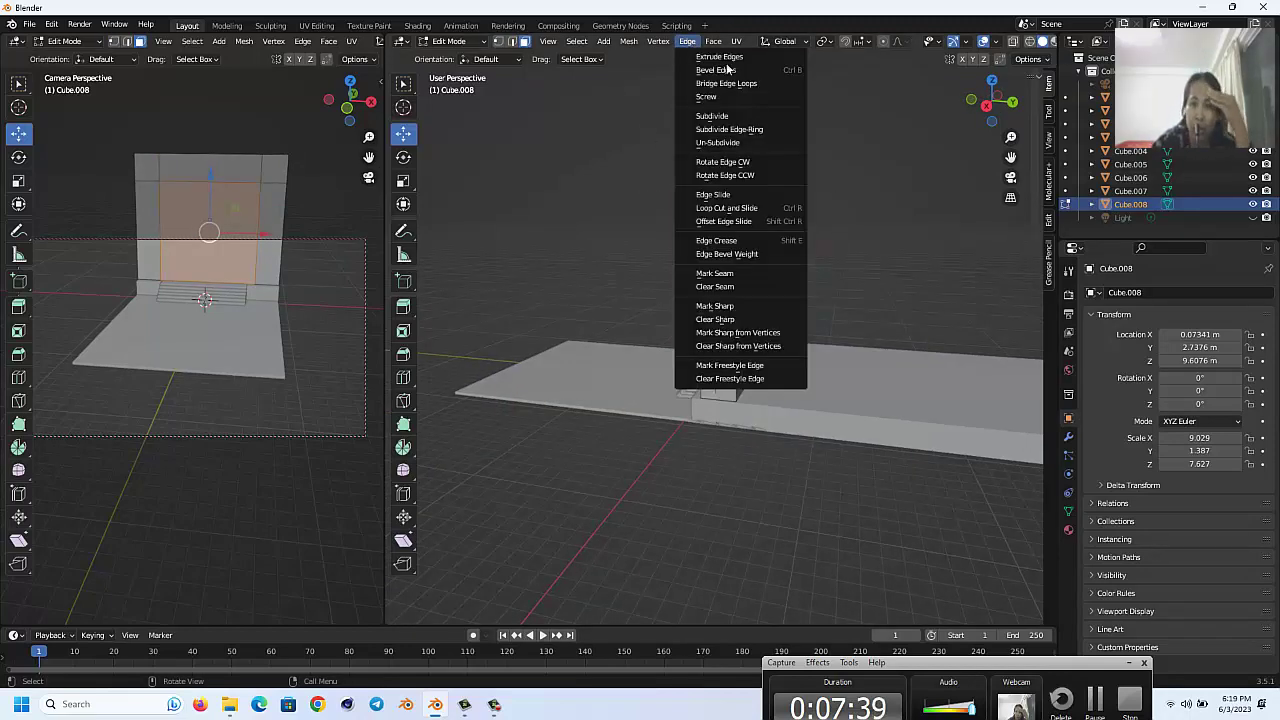
{"action": "left_click", "coordinate": [726, 83]}
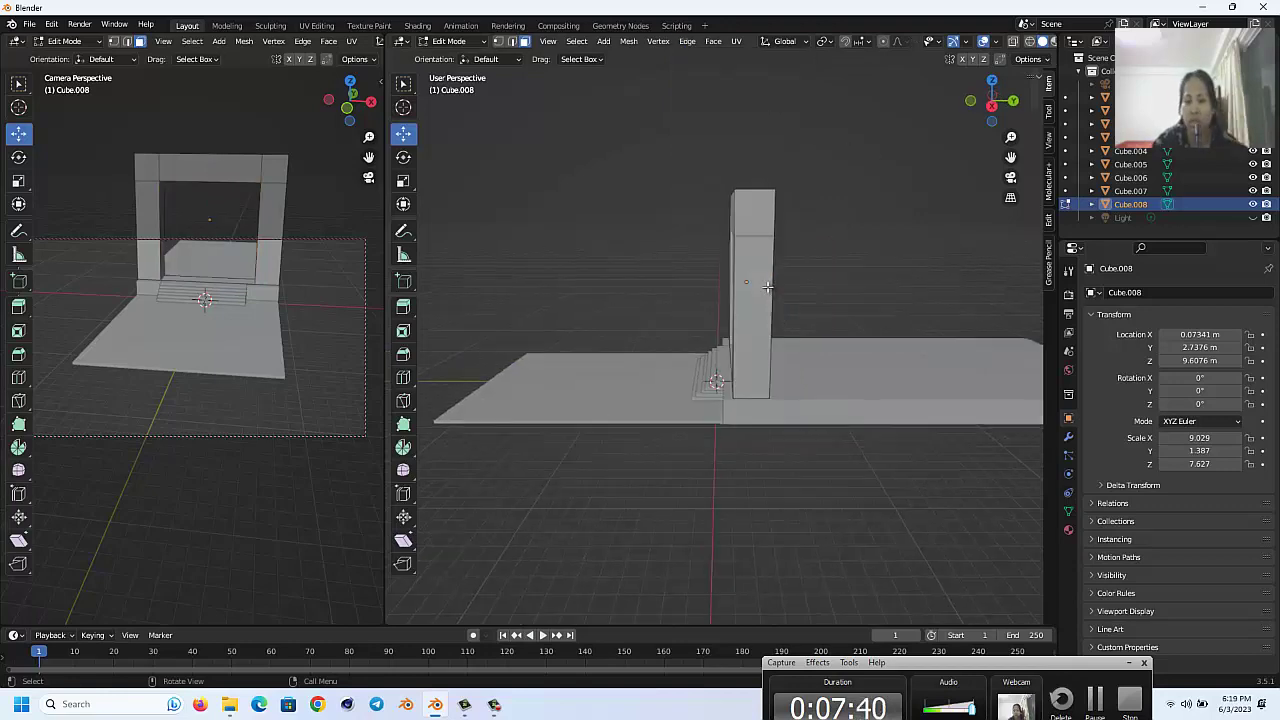
{"action": "middle_click_drag", "start_coordinate": [767, 287], "coordinate": [767, 287]}
Step: Select the whole door-frame mesh and move it up along Z
{"action": "scroll", "coordinate": [737, 265], "scroll_direction": "up", "scroll_amount": 3}
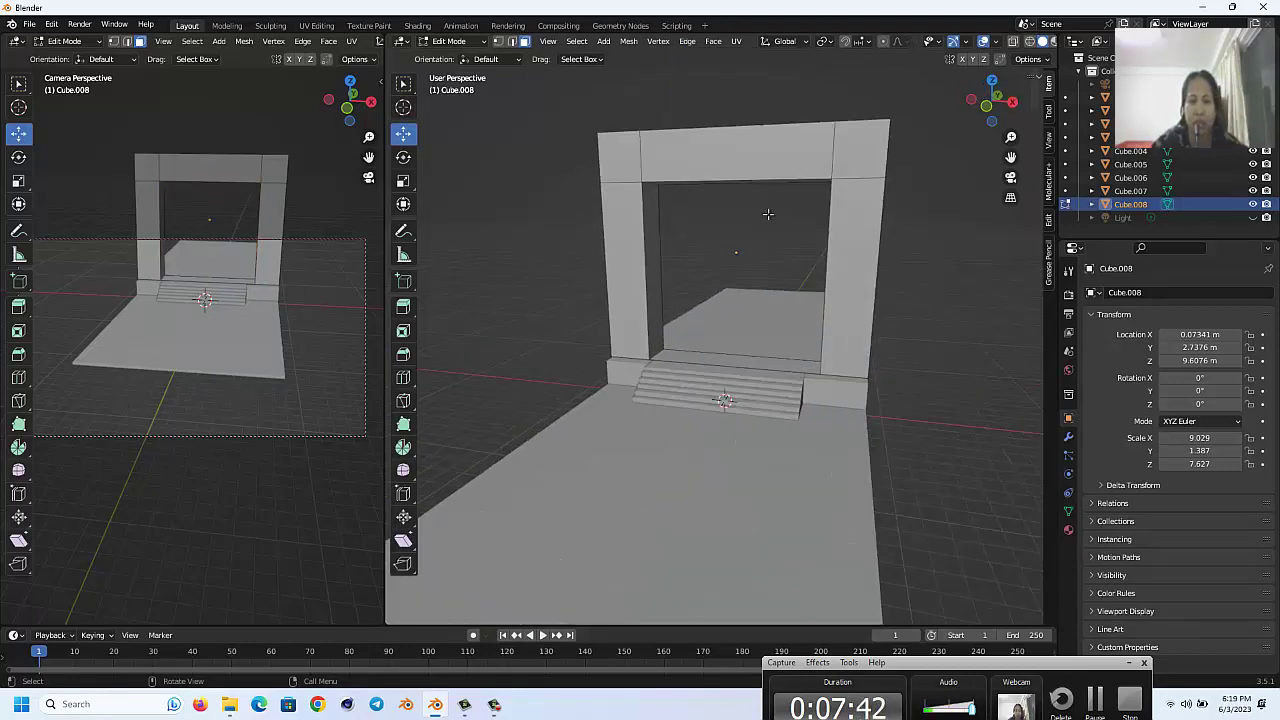
{"action": "scroll", "coordinate": [767, 205], "scroll_direction": "down", "scroll_amount": 1}
{"action": "key", "text": "a"}
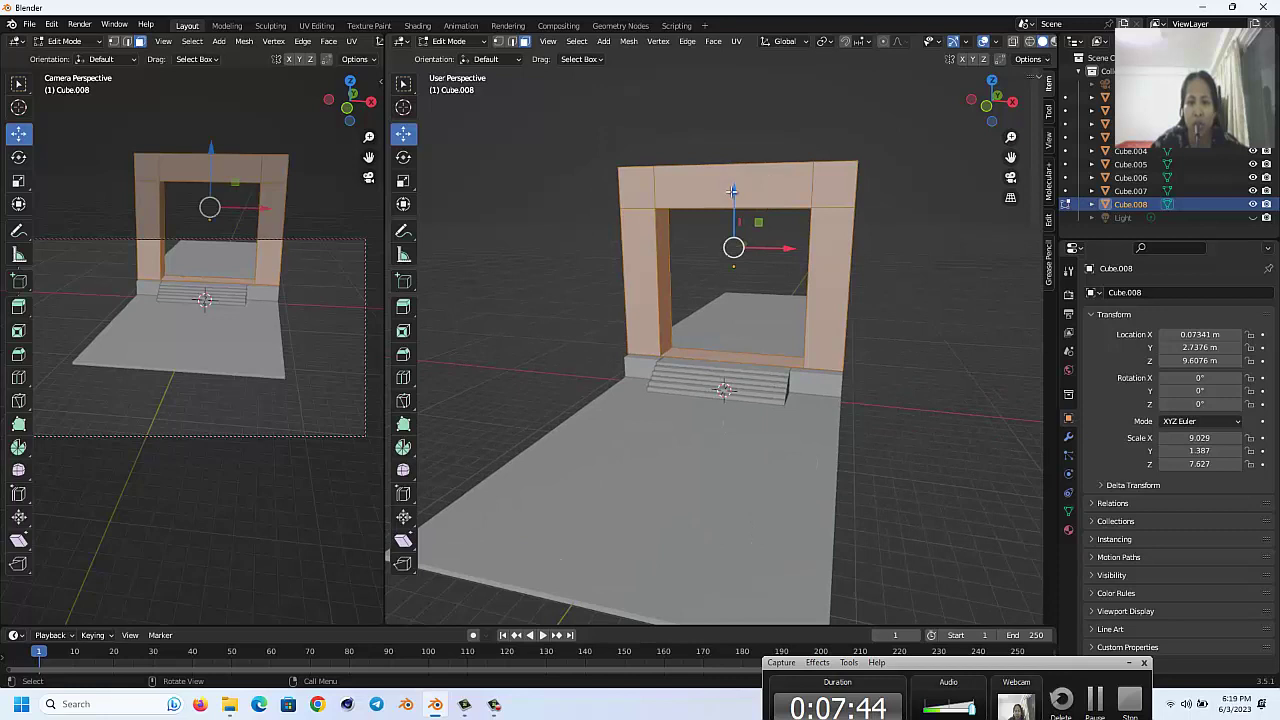
{"action": "key", "text": "g"}
{"action": "key", "text": "z"}
{"action": "left_click", "coordinate": [730, 193]}
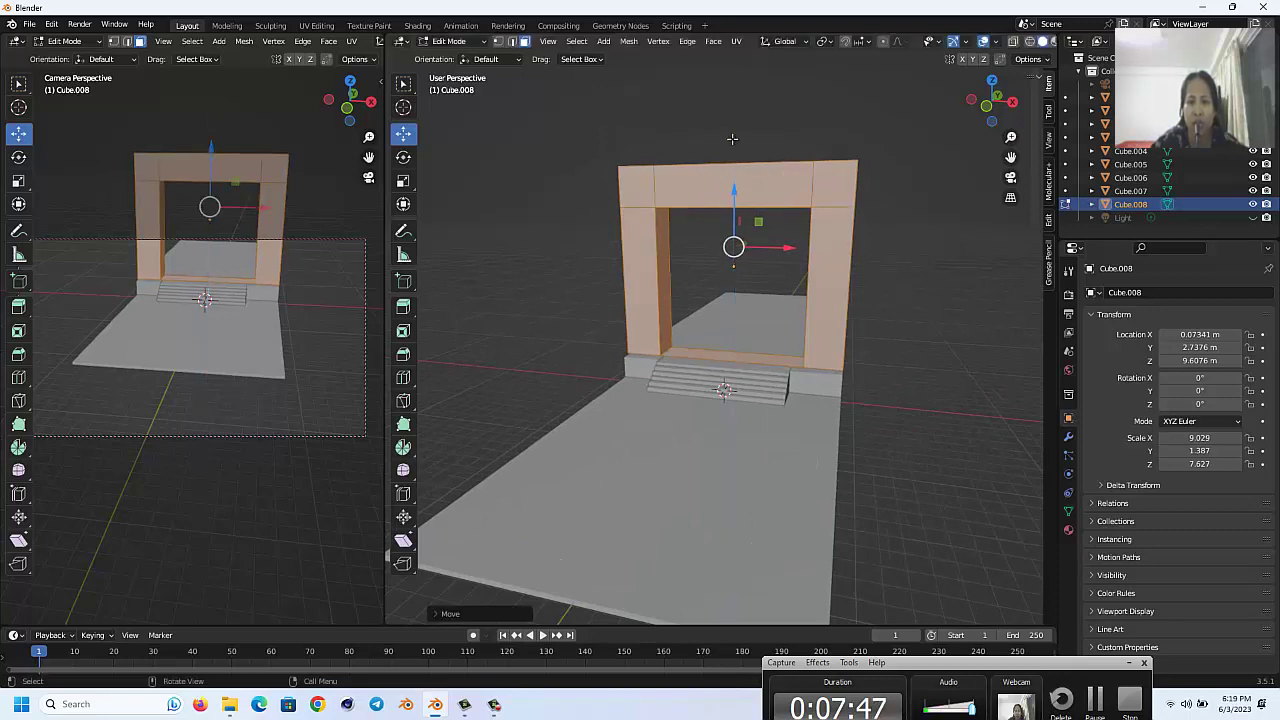
{"action": "left_click", "coordinate": [733, 139]}
Step: Loop-cut the top beam's centre, raise it into a peak, and start bevelling it
{"action": "middle_click_drag", "start_coordinate": [663, 287], "coordinate": [662, 287]}
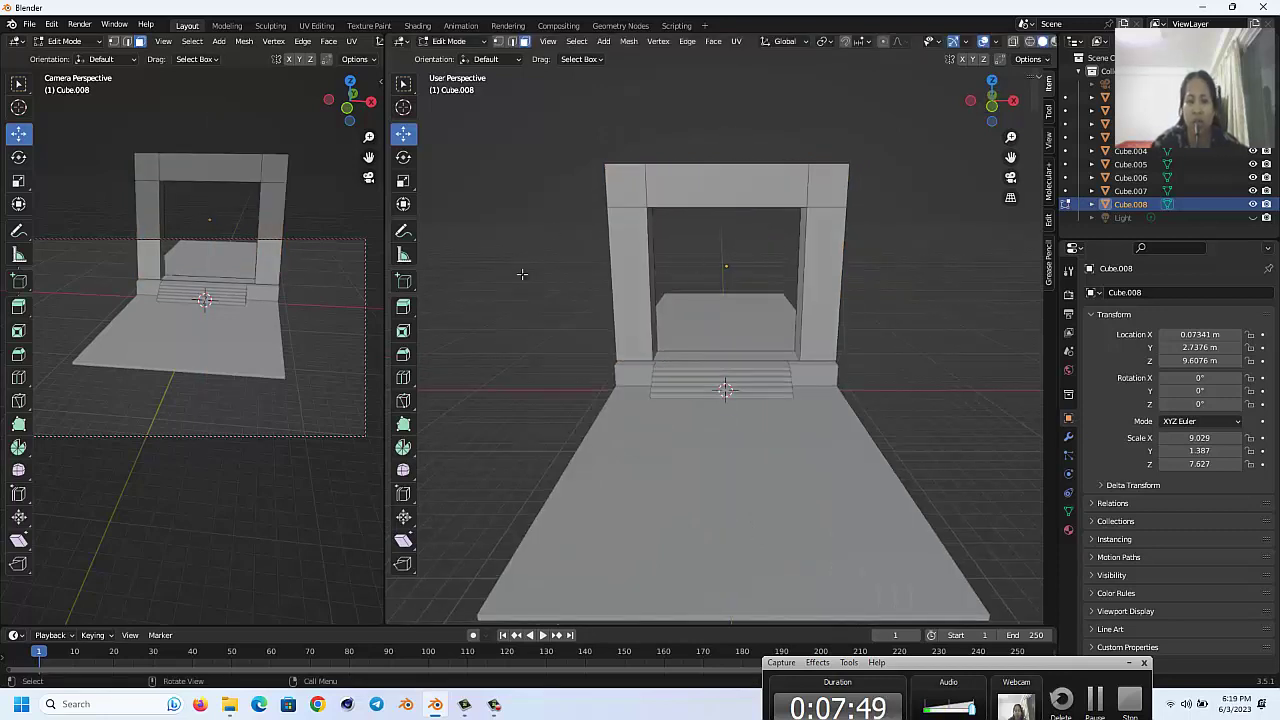
{"action": "left_click", "coordinate": [405, 378]}
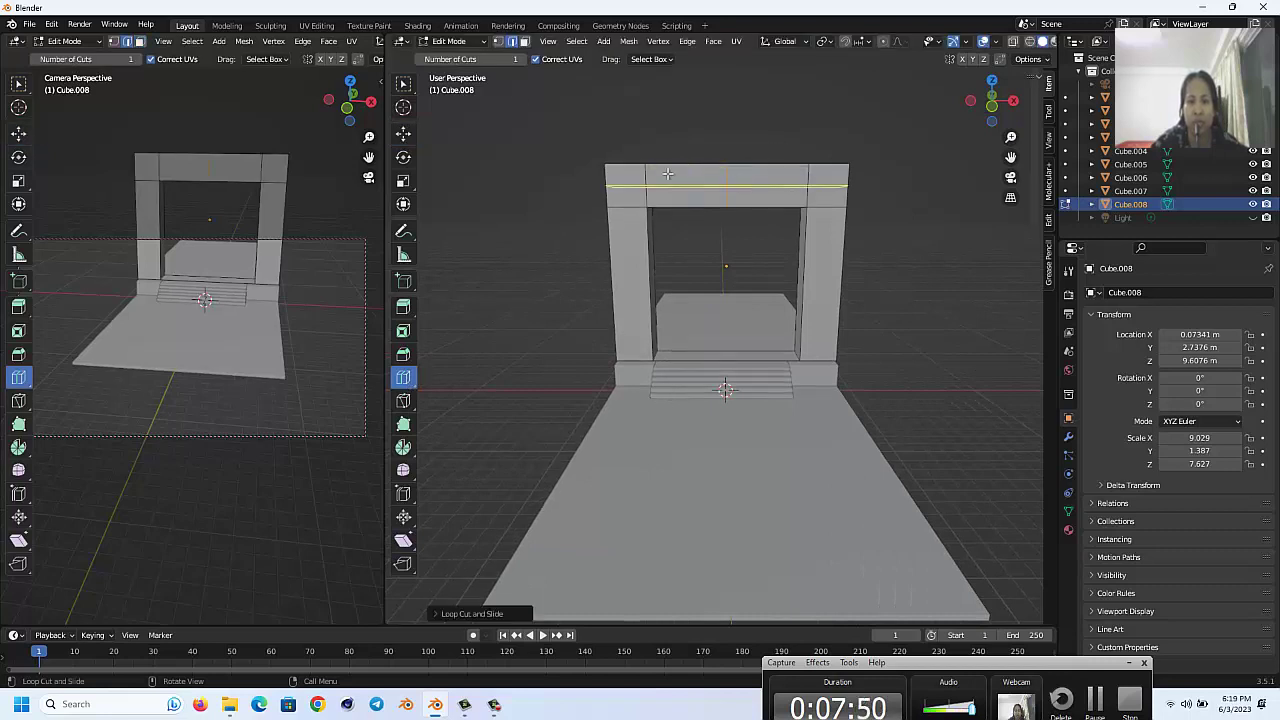
{"action": "left_click", "coordinate": [405, 132]}
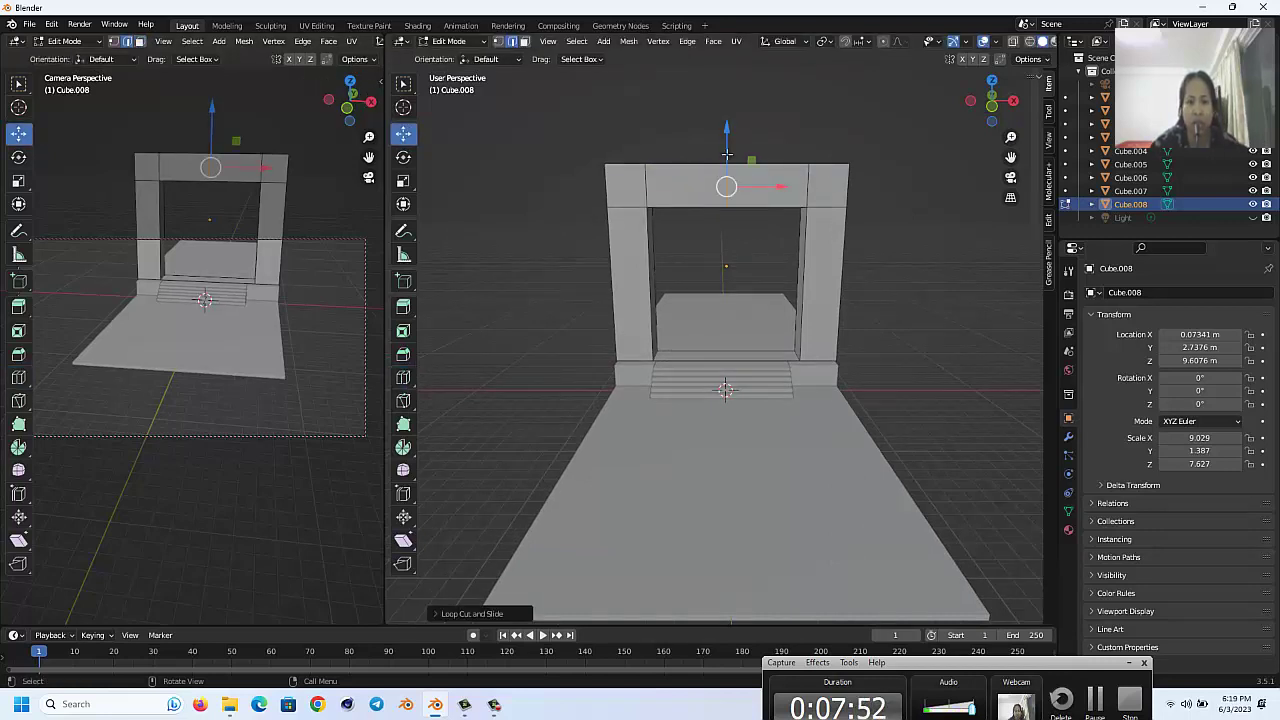
{"action": "left_click_drag", "start_coordinate": [728, 128], "coordinate": [720, 91]}
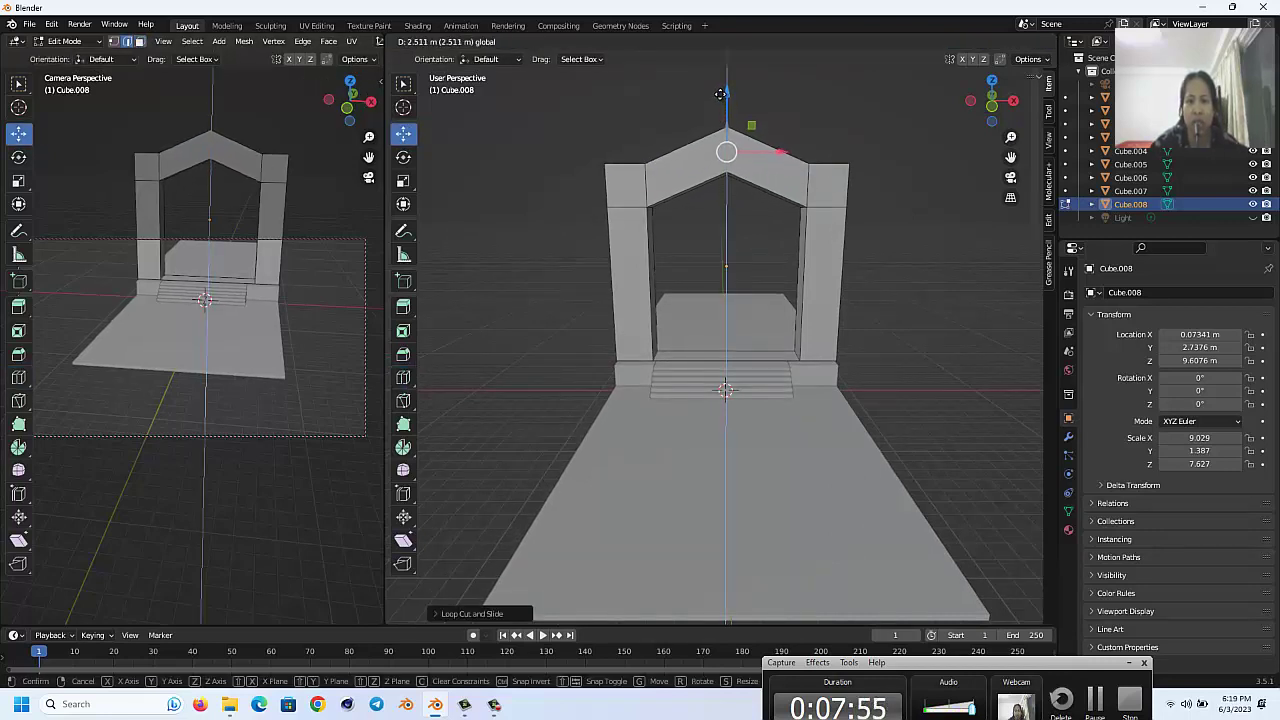
{"action": "key", "text": "ctrl+b"}
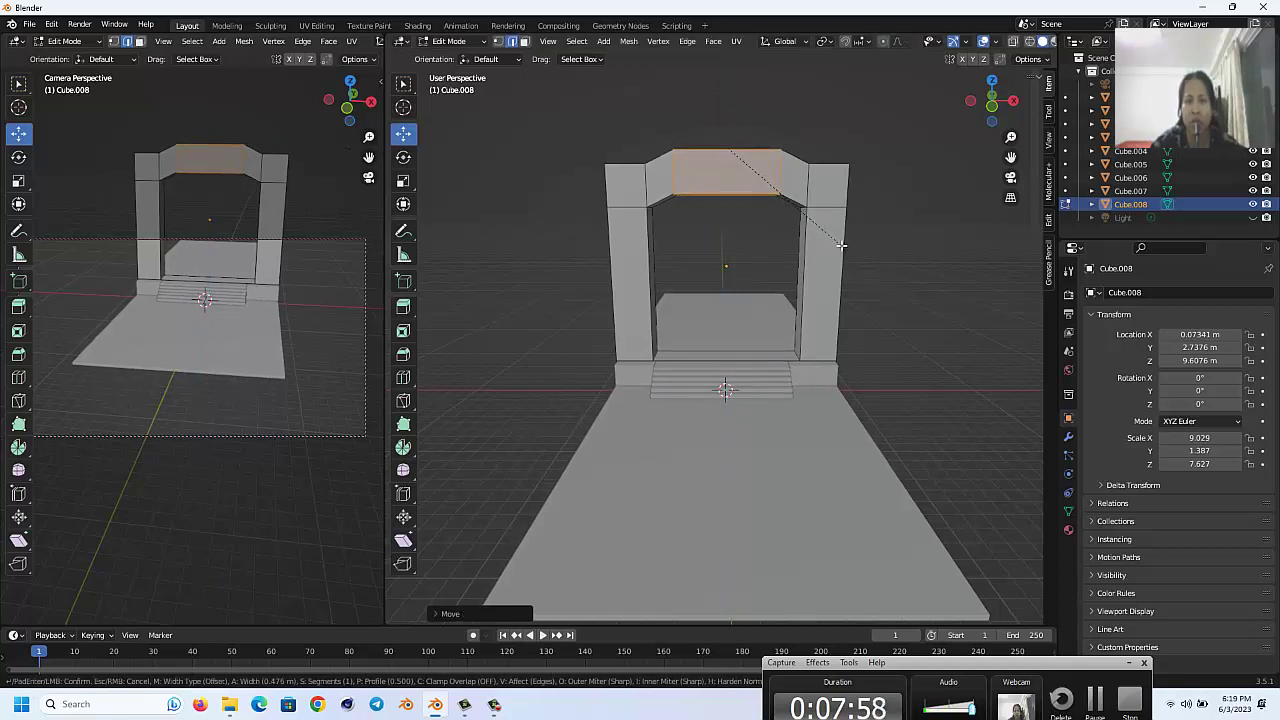
Step: Confirm the arch bevel at 0.487 m width and set its segments to 4
{"action": "left_click", "coordinate": [843, 245]}
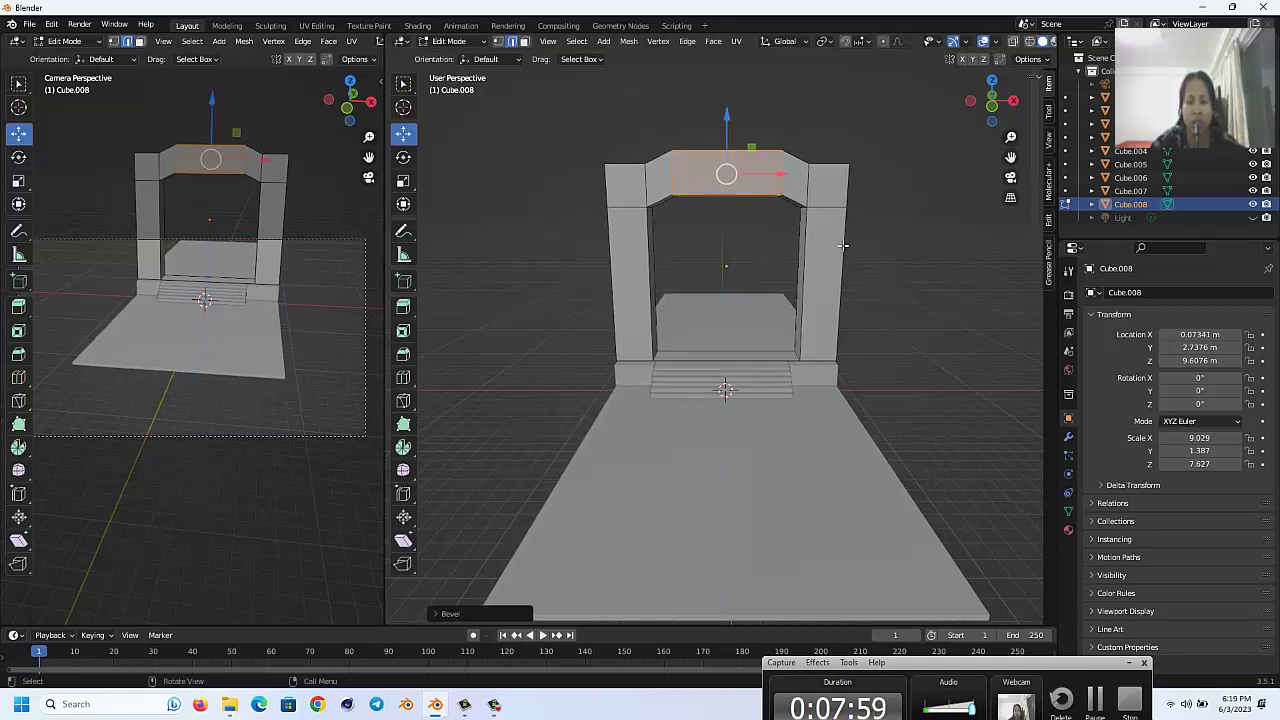
{"action": "left_click", "coordinate": [440, 614]}
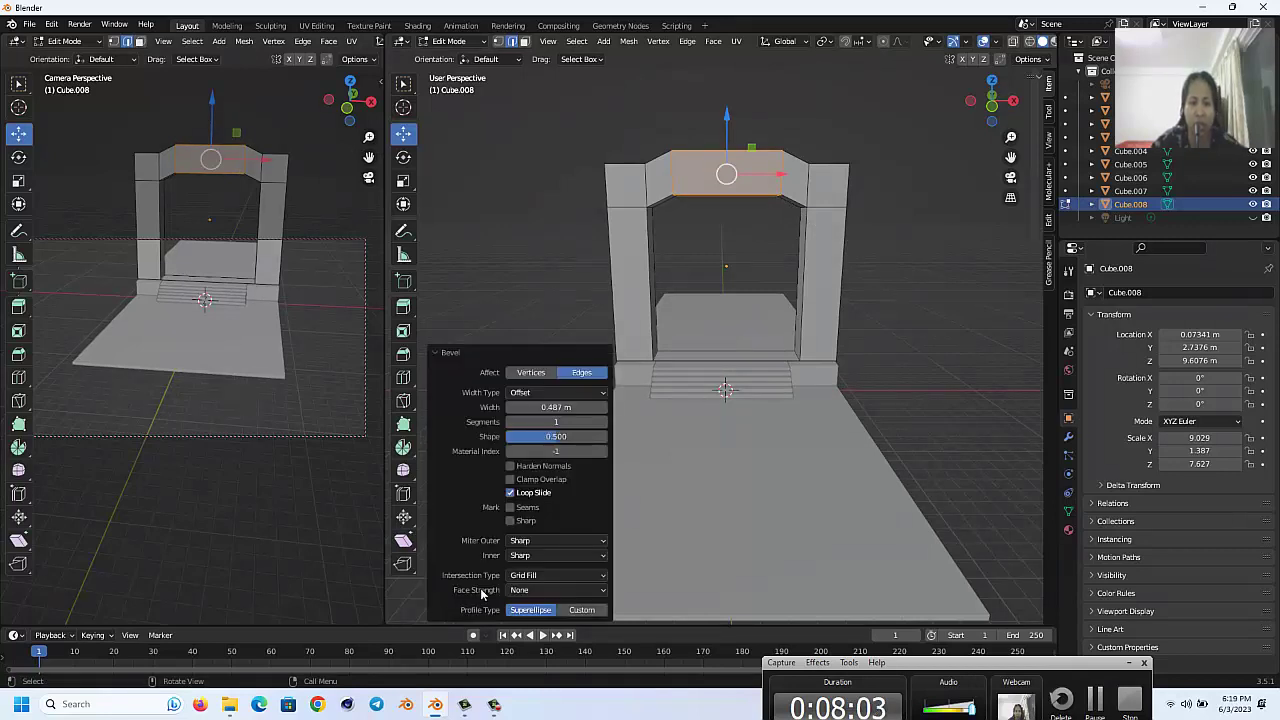
{"action": "left_click", "coordinate": [603, 423]}
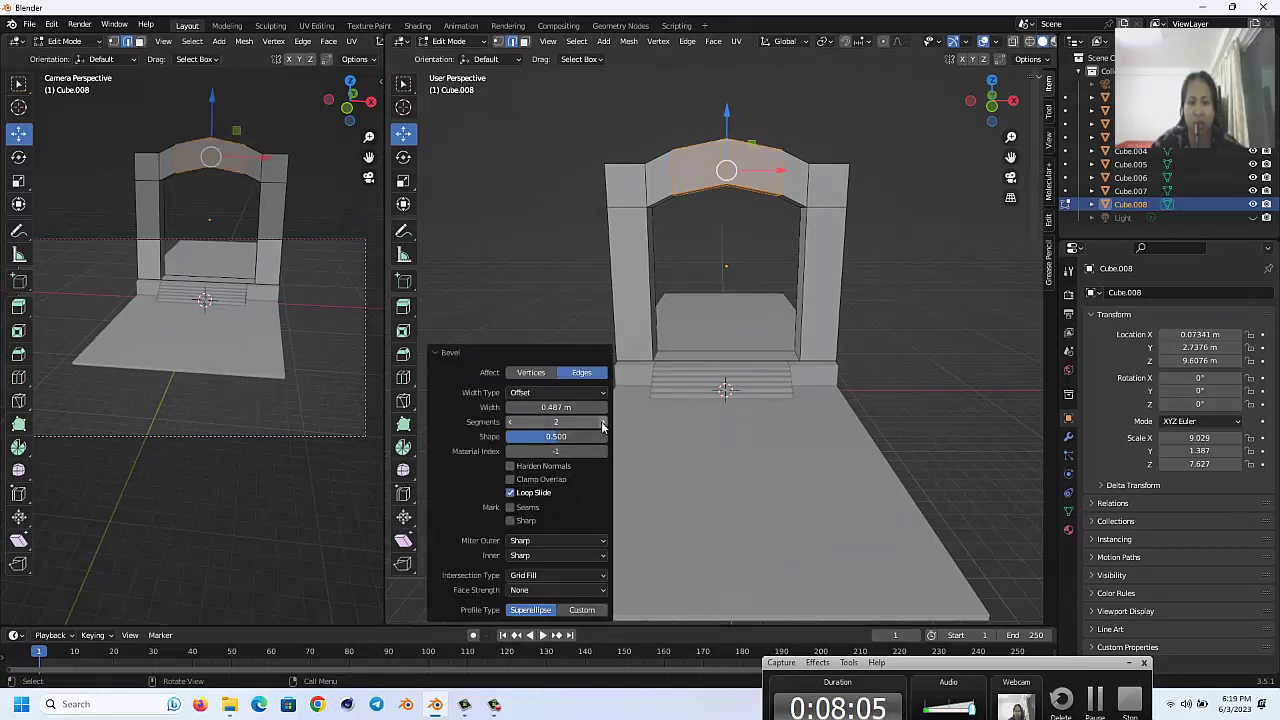
{"action": "left_click", "coordinate": [603, 423]}
{"action": "left_click", "coordinate": [556, 422]}
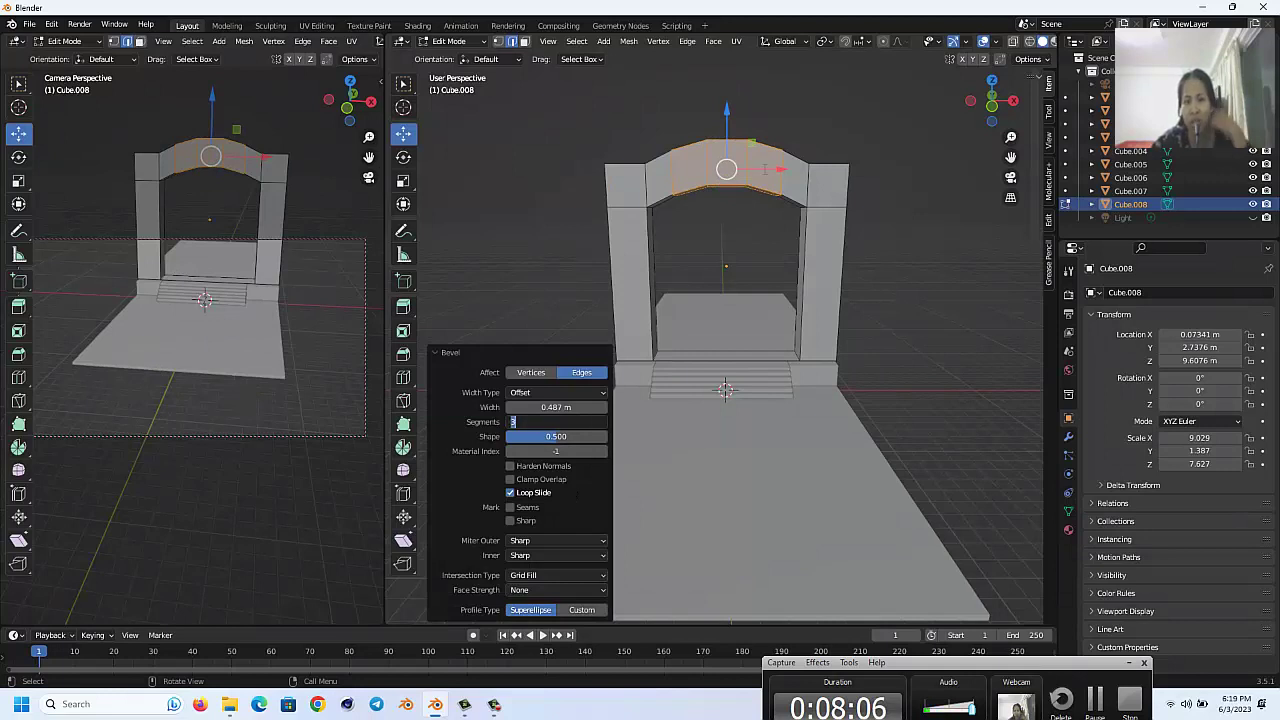
{"action": "type", "text": "4"}
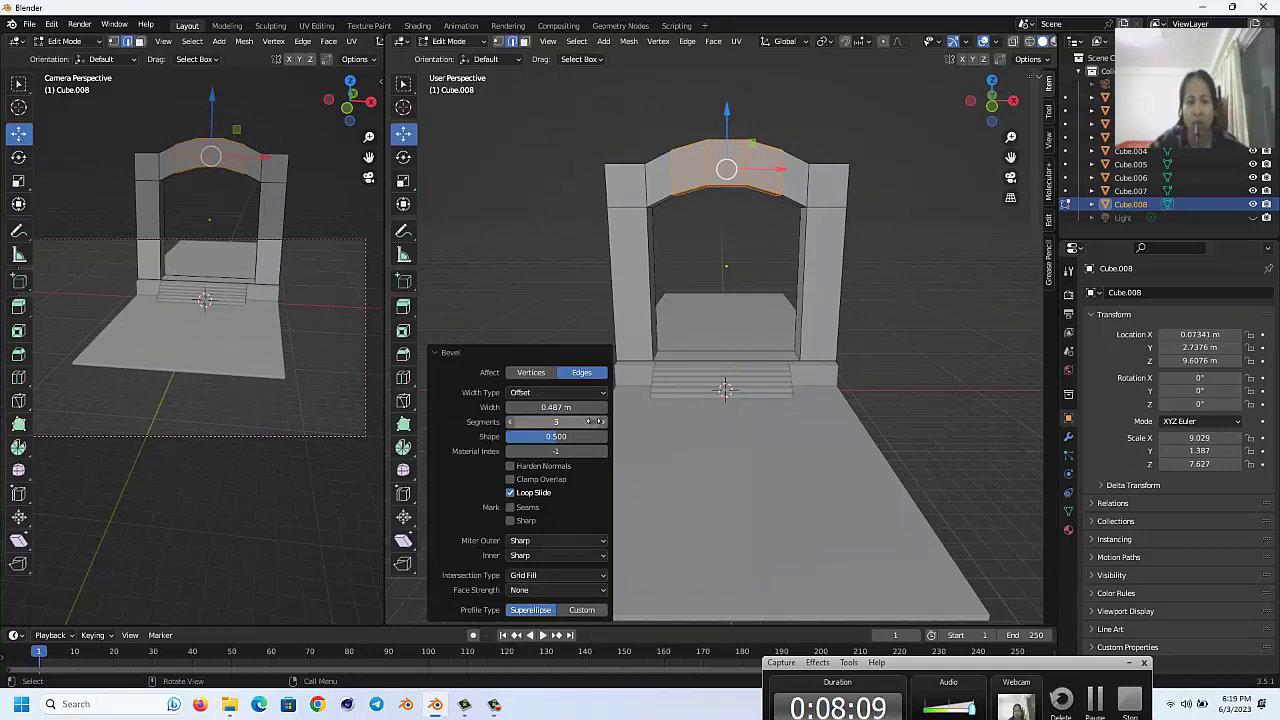
{"action": "key", "text": "Return"}
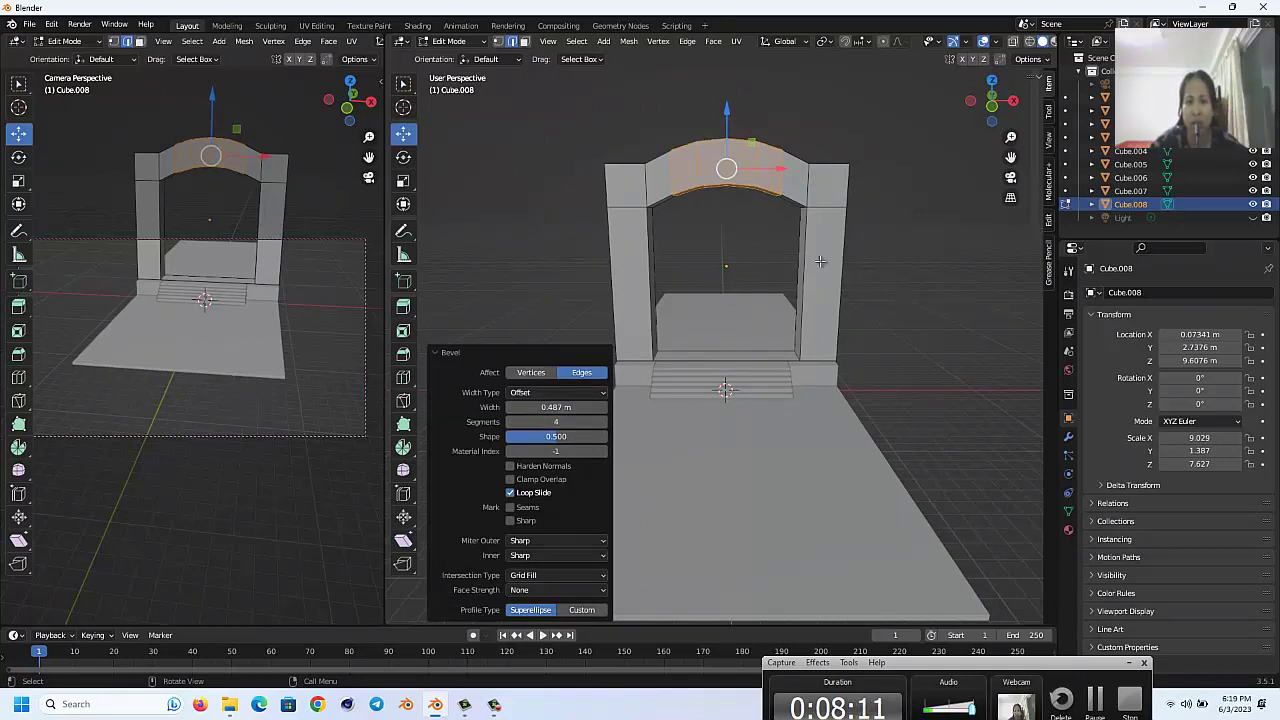
Step: Orbit around the rounded arch with the numpad to inspect it
{"action": "left_click", "coordinate": [902, 296]}
{"action": "key", "text": "KP_6"}
{"action": "key", "text": "KP_6"}
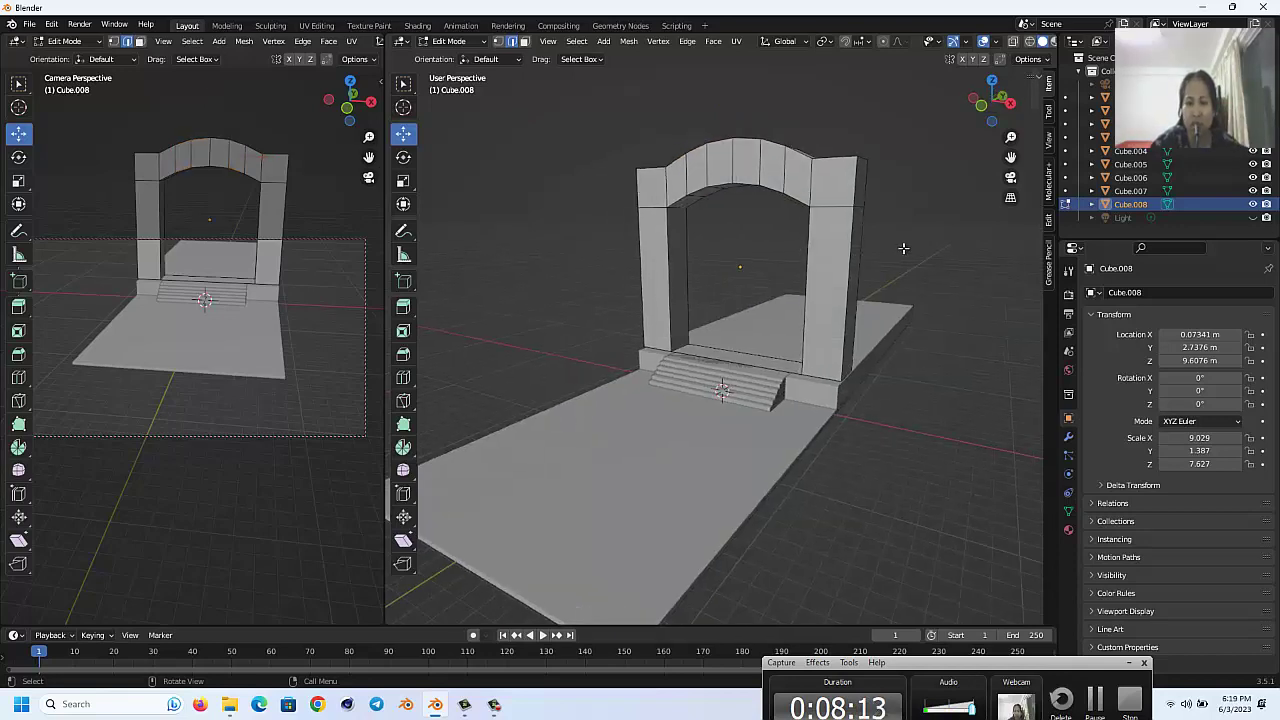
{"action": "key", "text": "KP_6"}
{"action": "key", "text": "KP_6"}
{"action": "key", "text": "KP_6"}
{"action": "key", "text": "KP_6"}
{"action": "key", "text": "KP_4"}
{"action": "key", "text": "KP_4"}
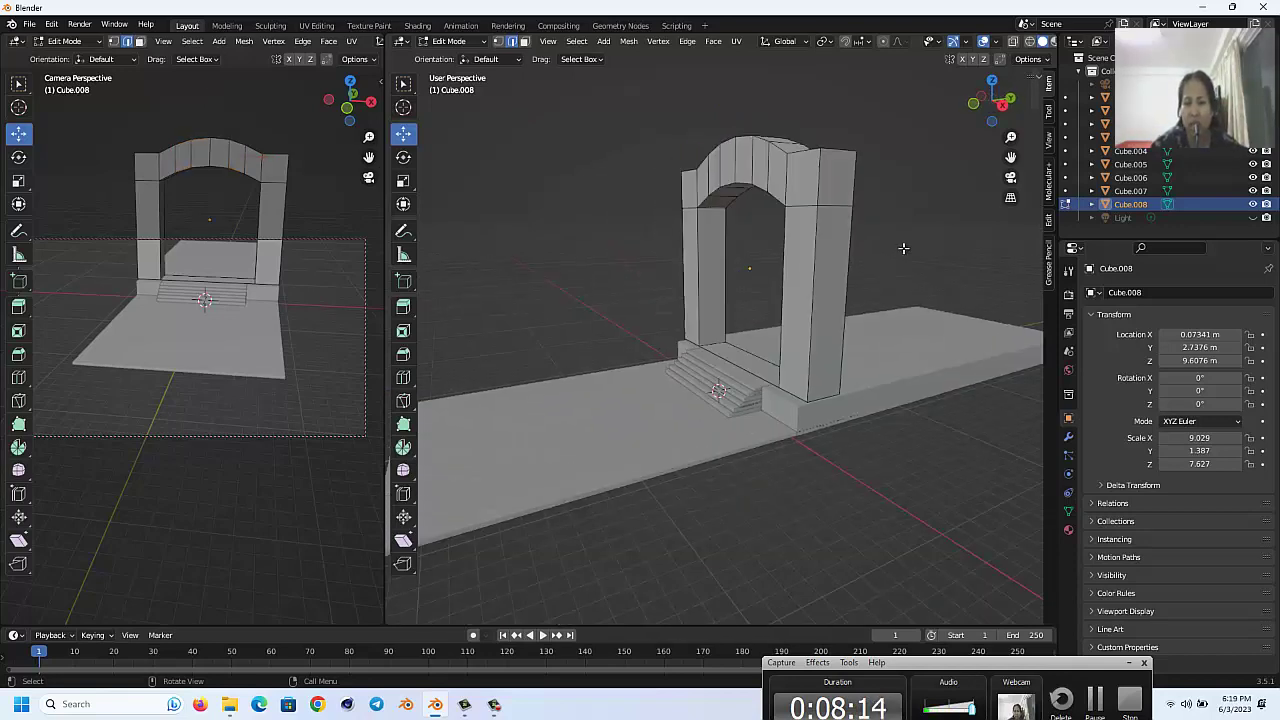
{"action": "key", "text": "KP_4"}
{"action": "key", "text": "KP_4"}
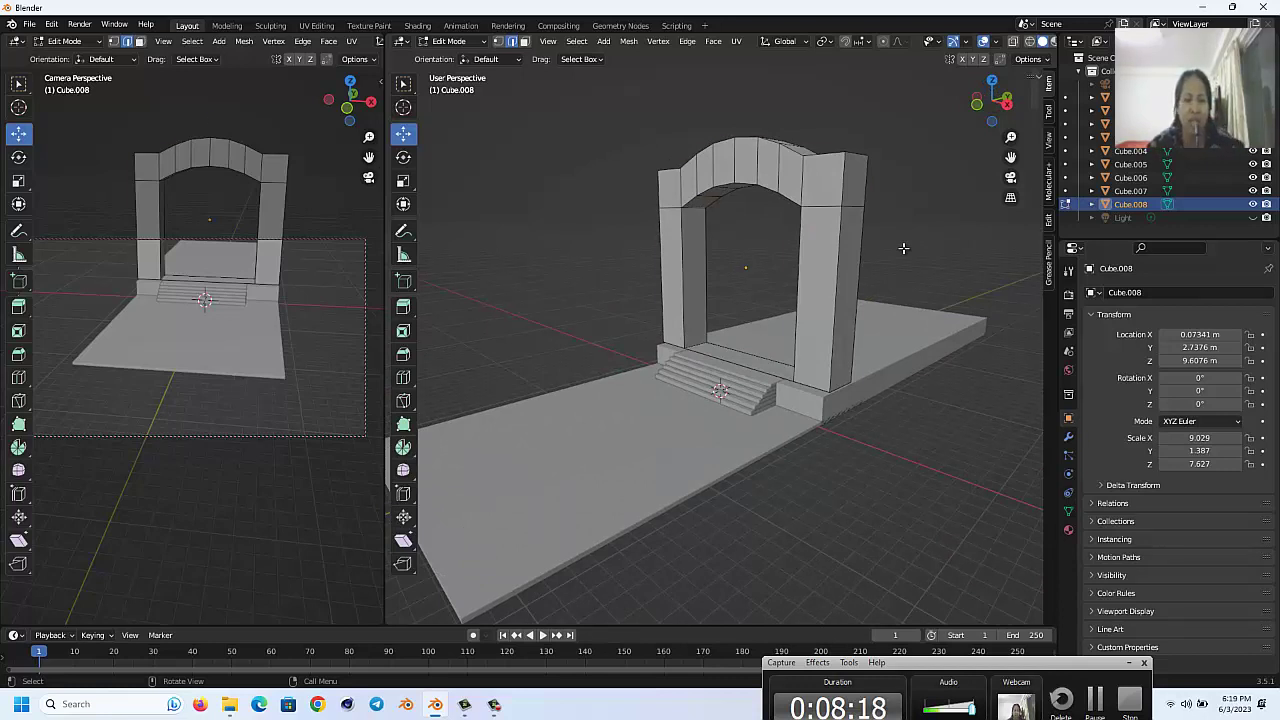
Step: Move all the arch geometry 1.95 m along Y, behind the staircase, then deselect it
{"action": "key", "text": "a"}
{"action": "key", "text": "KP_6"}
{"action": "key", "text": "KP_6"}
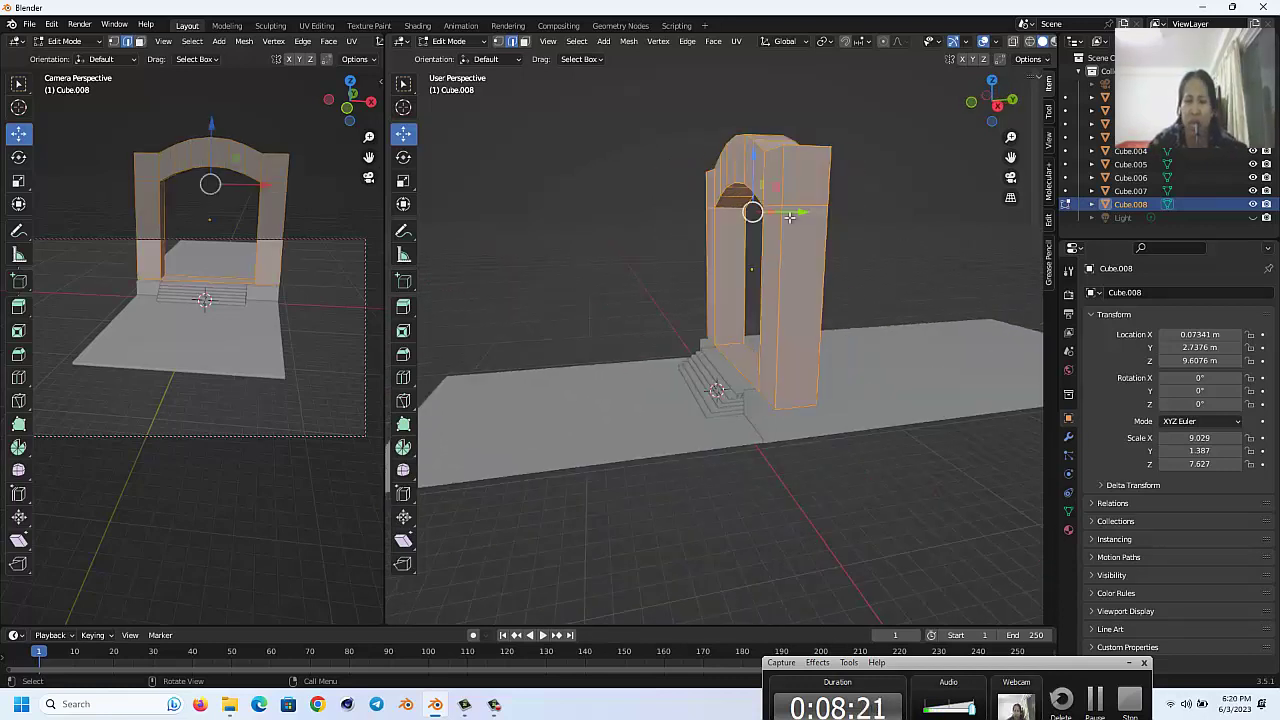
{"action": "key", "text": "KP_6"}
{"action": "key", "text": "KP_6"}
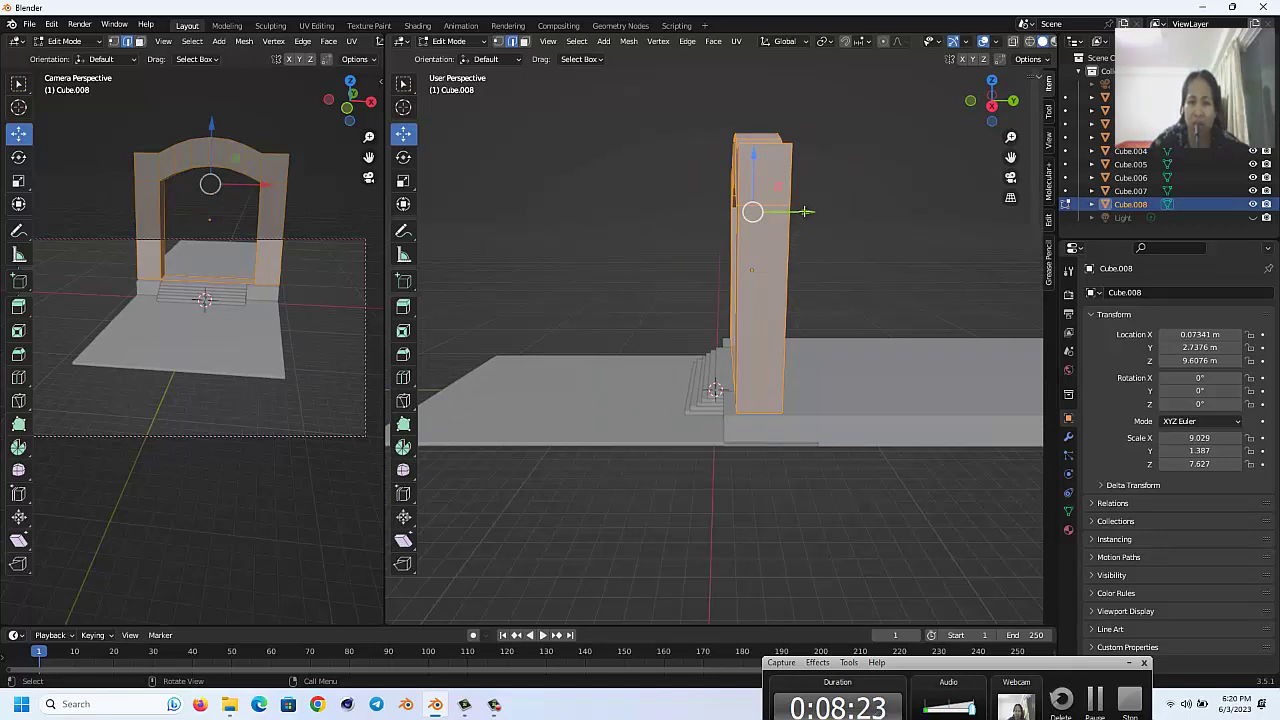
{"action": "left_click_drag", "start_coordinate": [805, 211], "coordinate": [831, 211]}
{"action": "key", "text": "KP_4"}
{"action": "key", "text": "KP_4"}
{"action": "key", "text": "KP_4"}
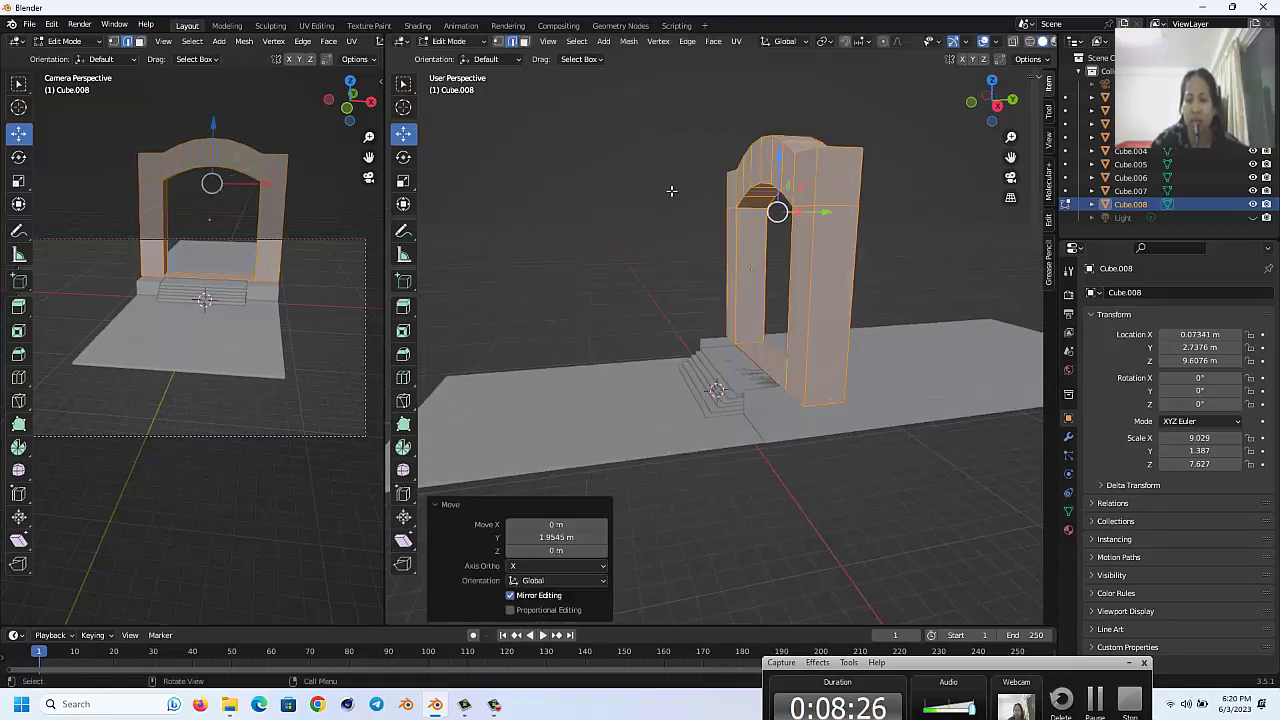
{"action": "key", "text": "KP_4"}
{"action": "key", "text": "KP_4"}
{"action": "left_click", "coordinate": [934, 254]}
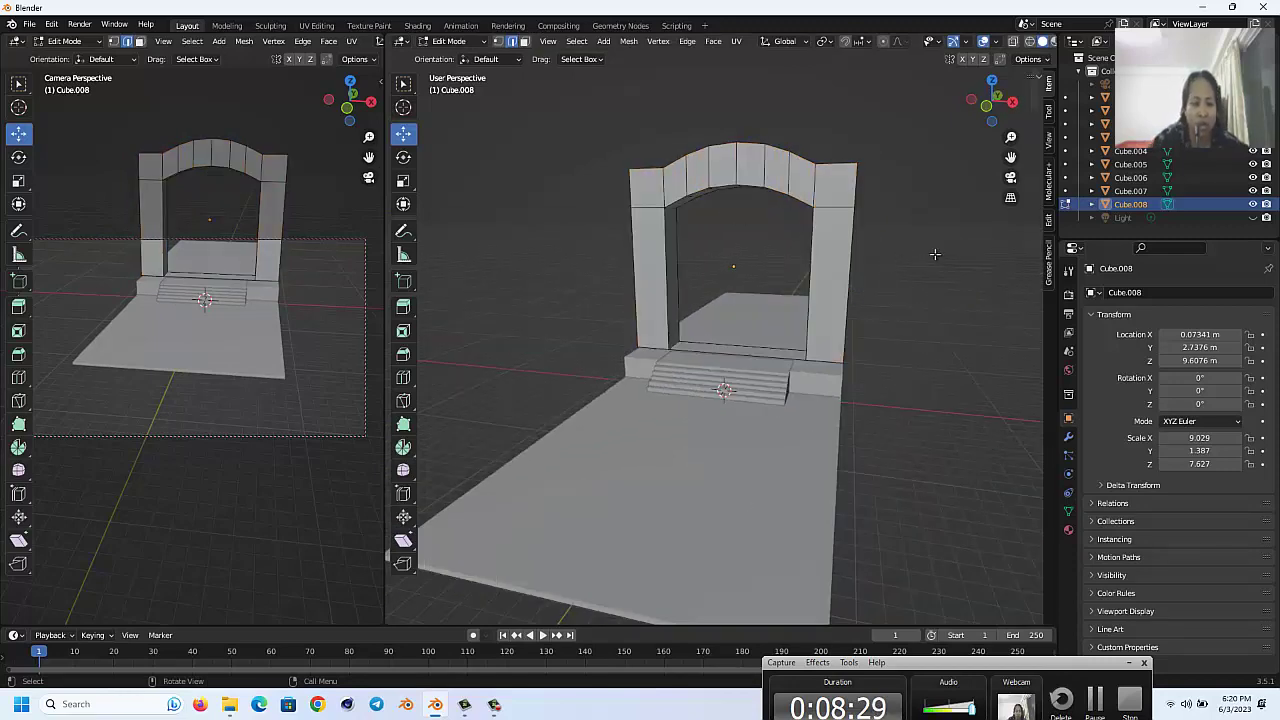
Step: Return to Object Mode and select the arch object
{"action": "key", "text": "Tab"}
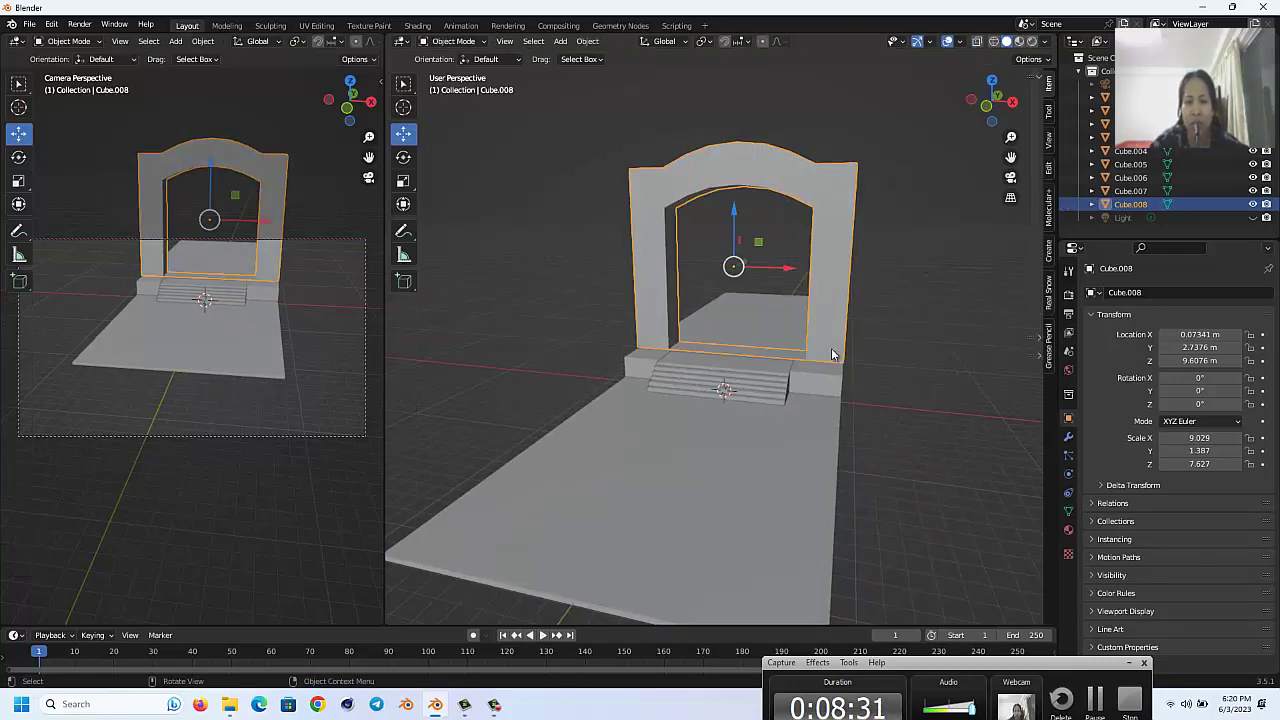
{"action": "left_click", "coordinate": [914, 360]}
{"action": "left_click", "coordinate": [806, 192]}
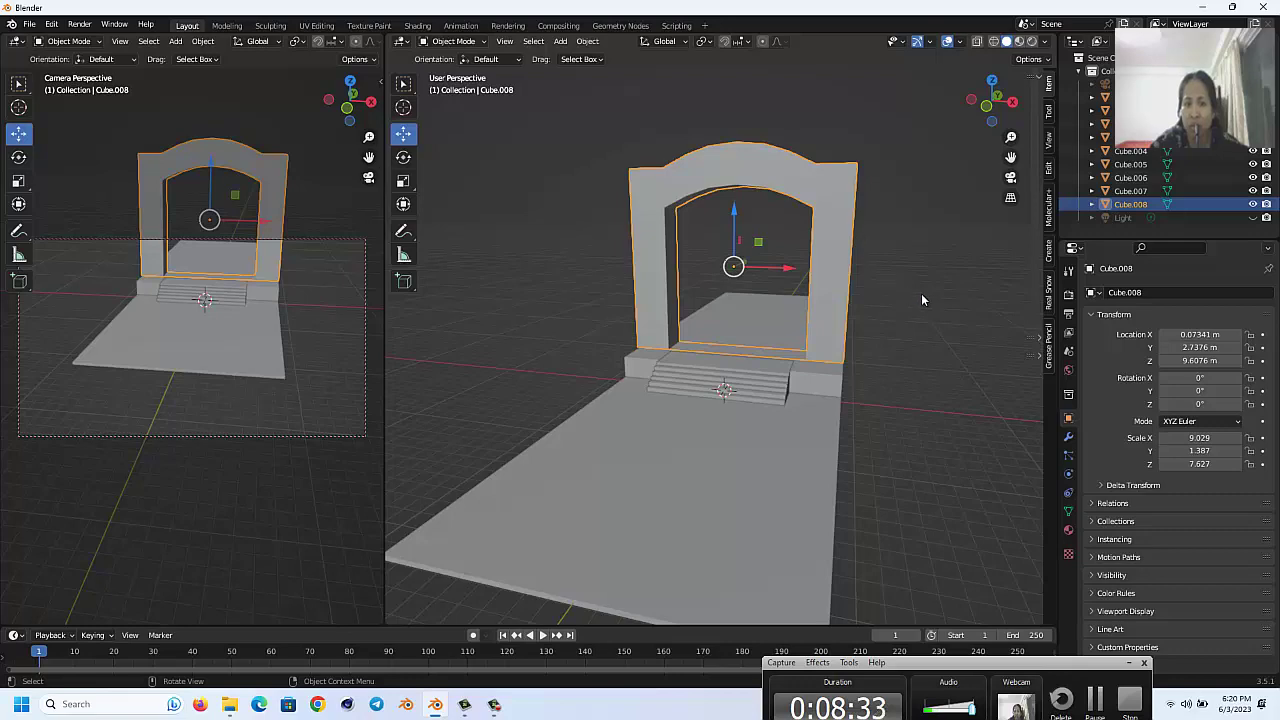
{"action": "scroll", "coordinate": [921, 293], "scroll_direction": "up", "scroll_amount": 2}
{"action": "scroll", "coordinate": [921, 293], "scroll_direction": "up", "scroll_amount": 2}
{"action": "scroll", "coordinate": [920, 291], "scroll_direction": "up", "scroll_amount": 3}
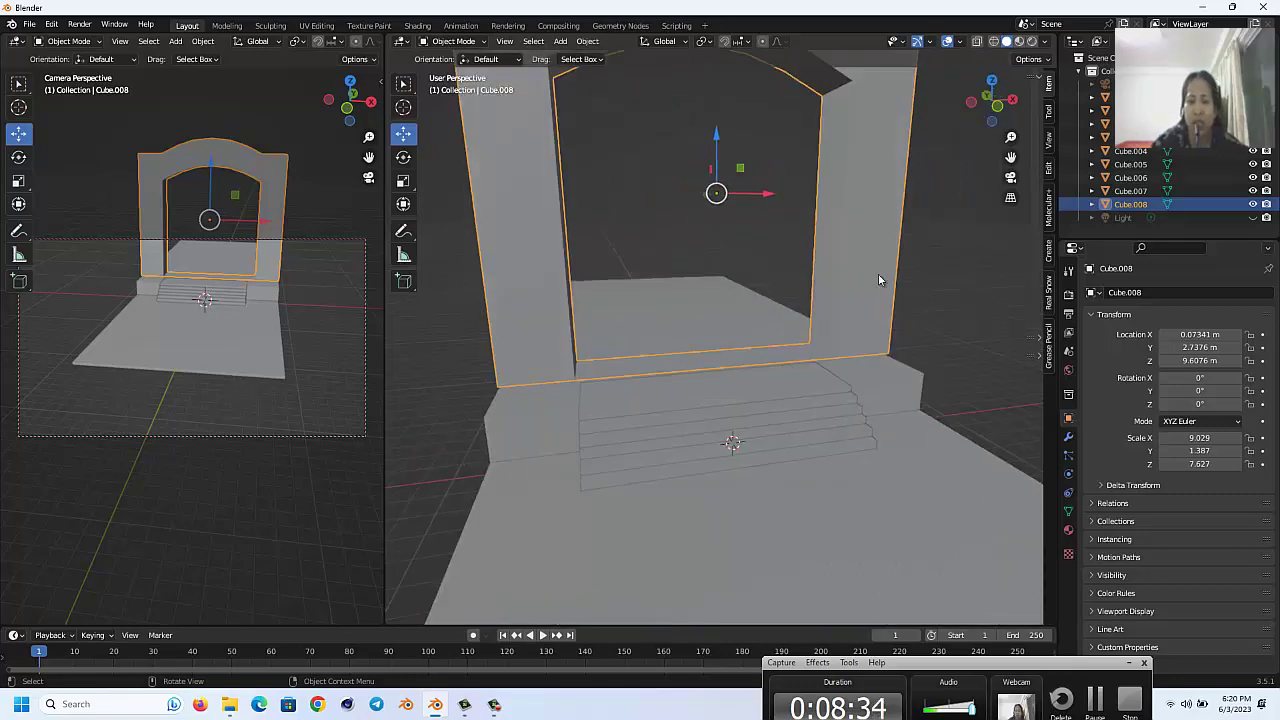
{"action": "scroll", "coordinate": [879, 280], "scroll_direction": "down", "scroll_amount": 3}
Step: Add a Bevel modifier with 3 segments to the arch
{"action": "left_click", "coordinate": [1068, 436]}
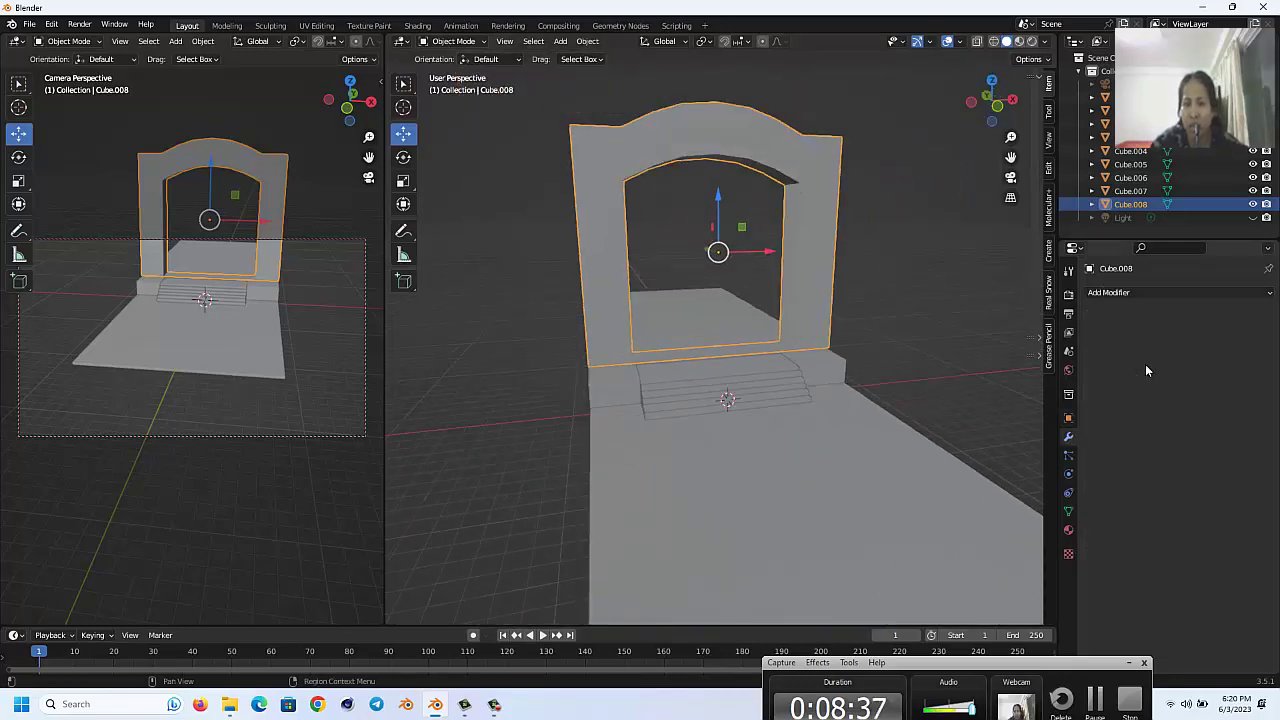
{"action": "left_click", "coordinate": [1140, 292]}
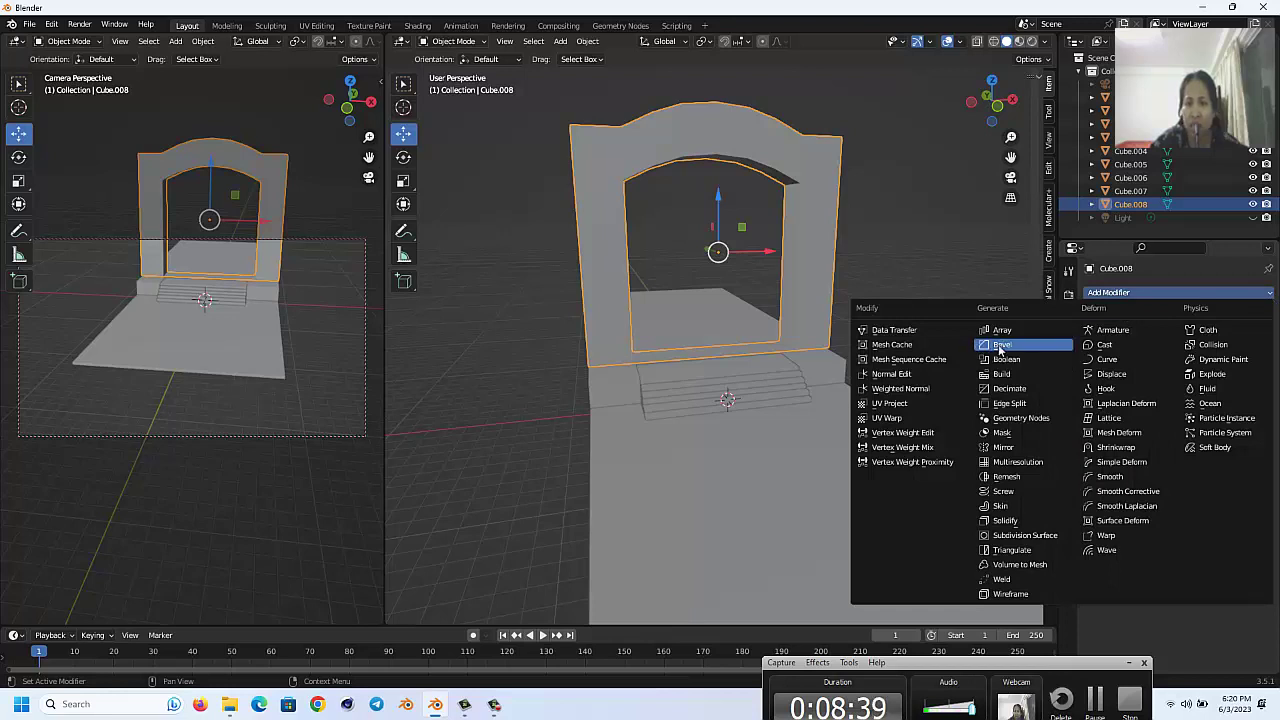
{"action": "left_click", "coordinate": [1000, 347]}
{"action": "left_click", "coordinate": [1251, 396]}
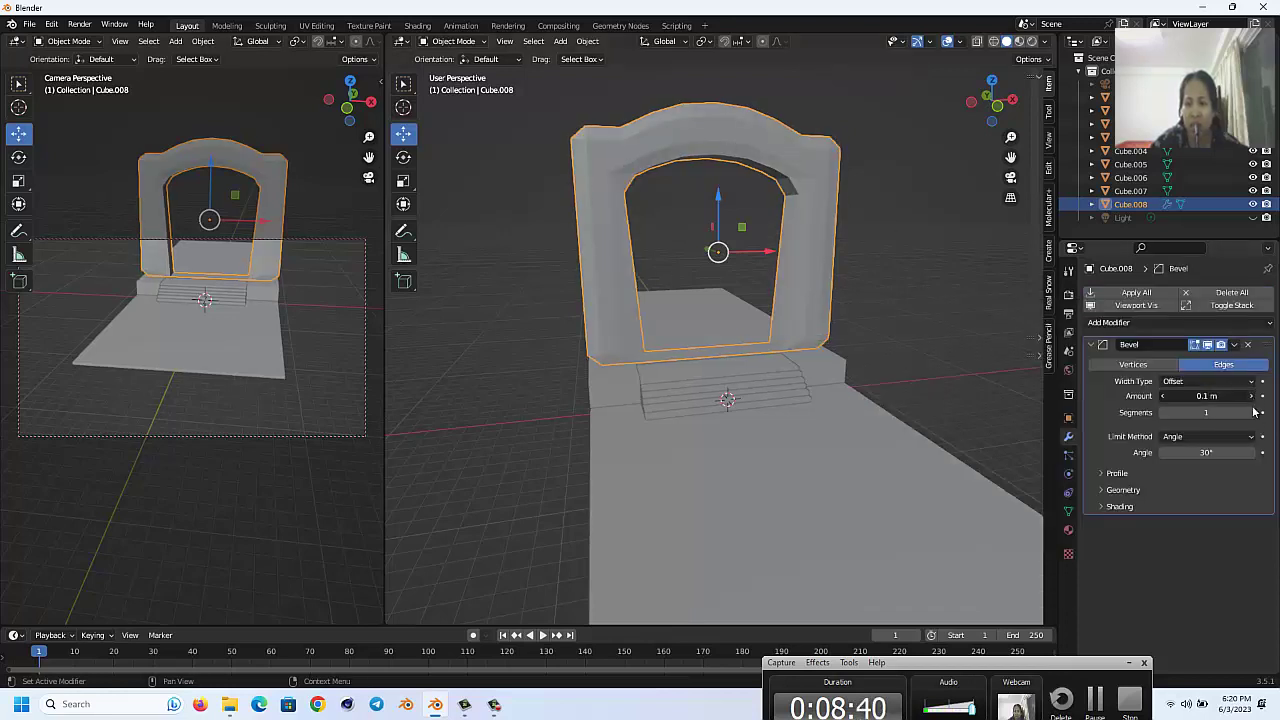
{"action": "left_click", "coordinate": [1252, 413]}
{"action": "left_click", "coordinate": [1252, 413]}
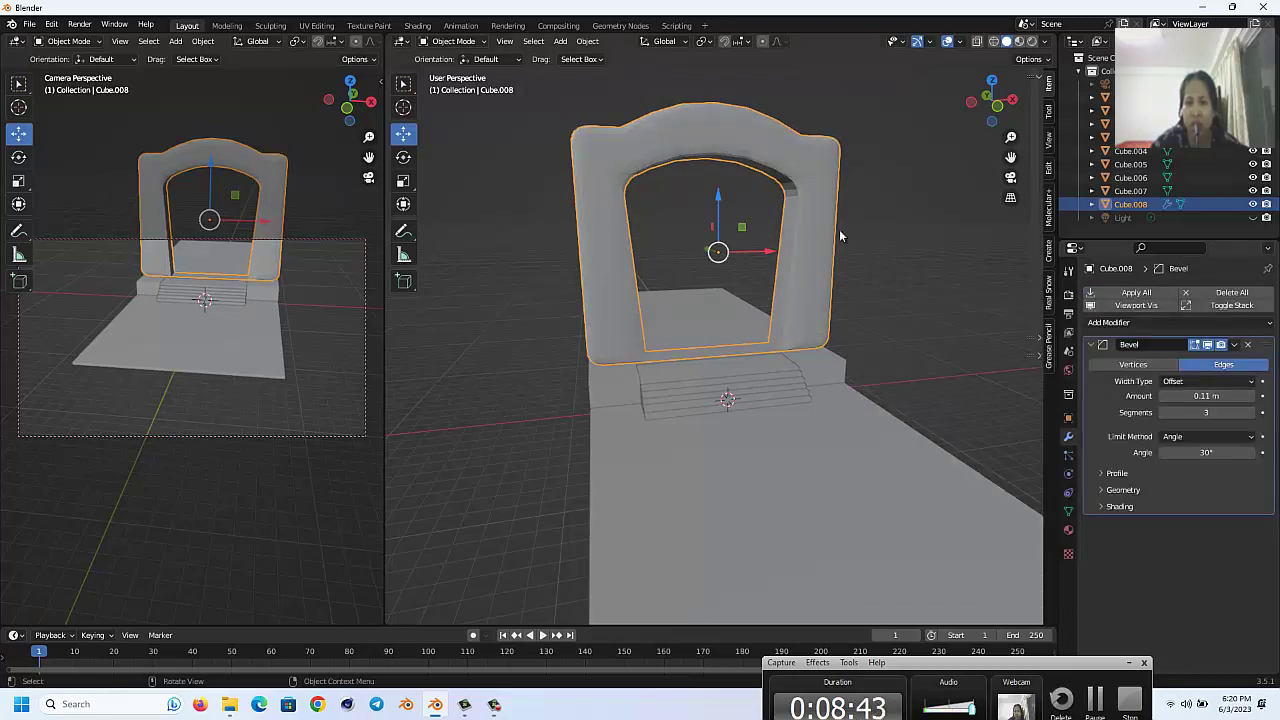
{"action": "left_click", "coordinate": [914, 236]}
{"action": "middle_click_drag", "start_coordinate": [914, 240], "coordinate": [914, 240]}
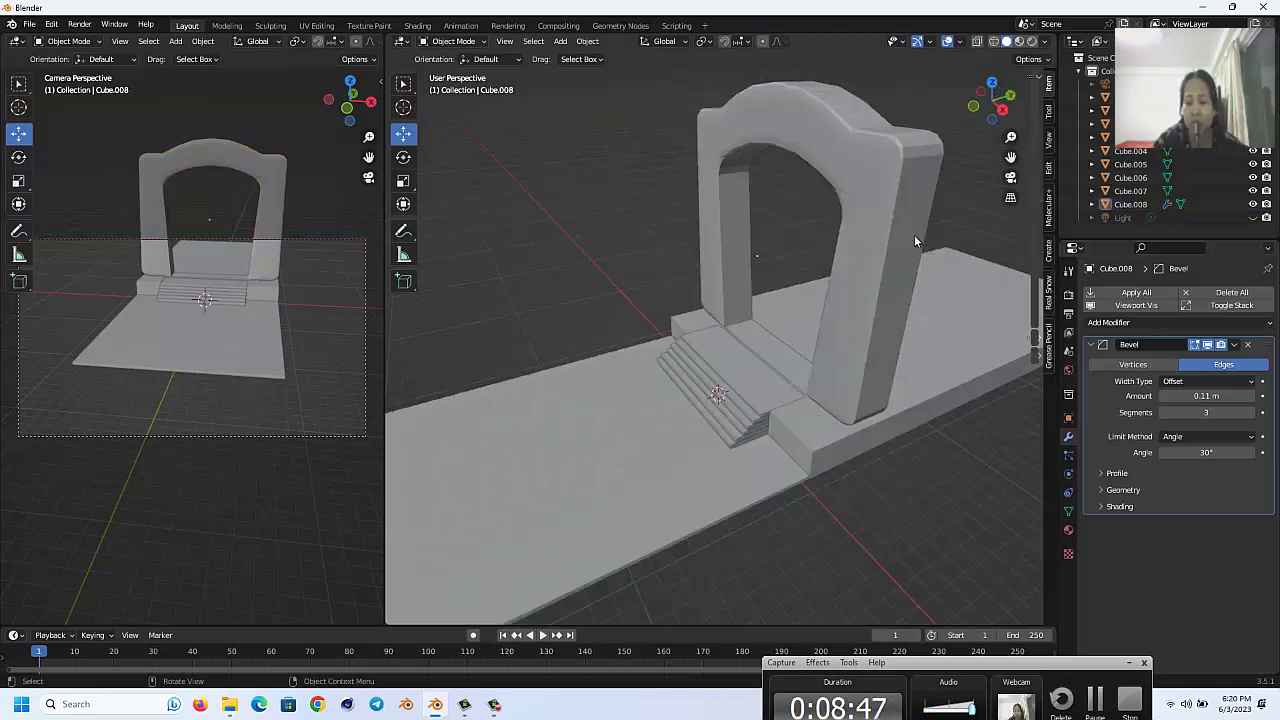
{"action": "middle_click_drag", "start_coordinate": [914, 235], "coordinate": [914, 235]}
Step: Reduce the bevel amount to 0.05 m and apply the modifier permanently
{"action": "key", "text": "Tab"}
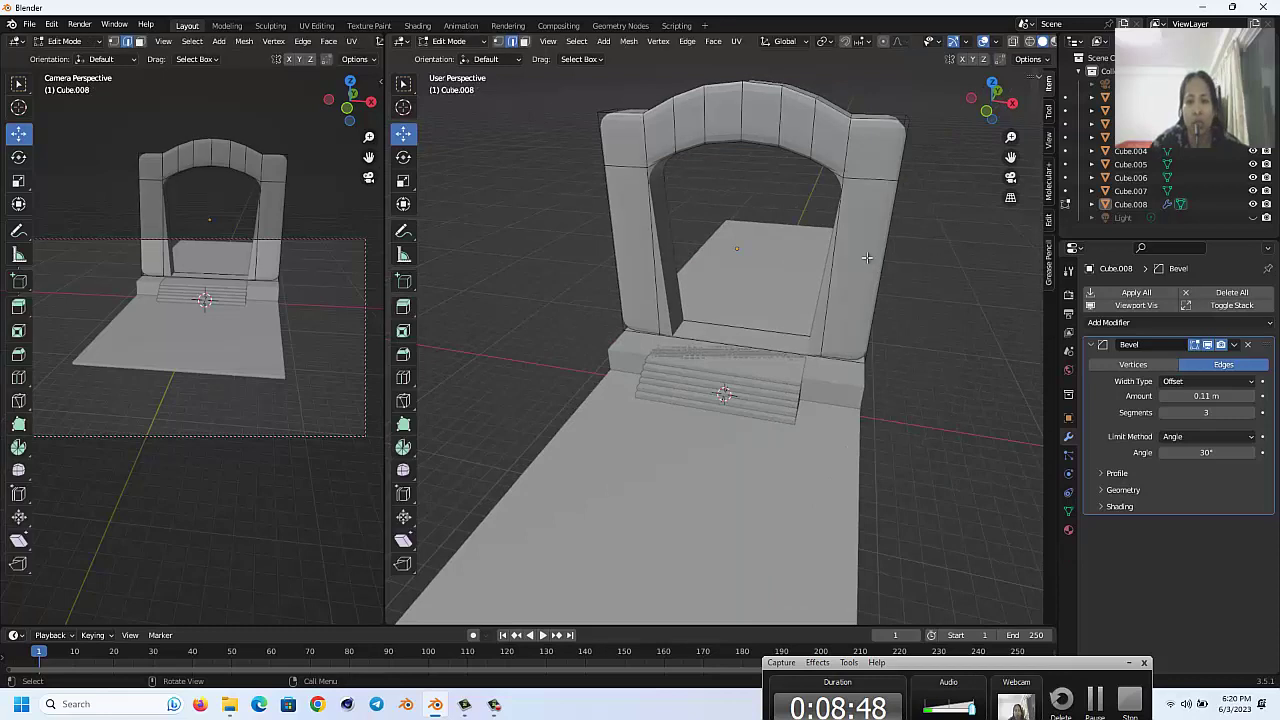
{"action": "key", "text": "Tab"}
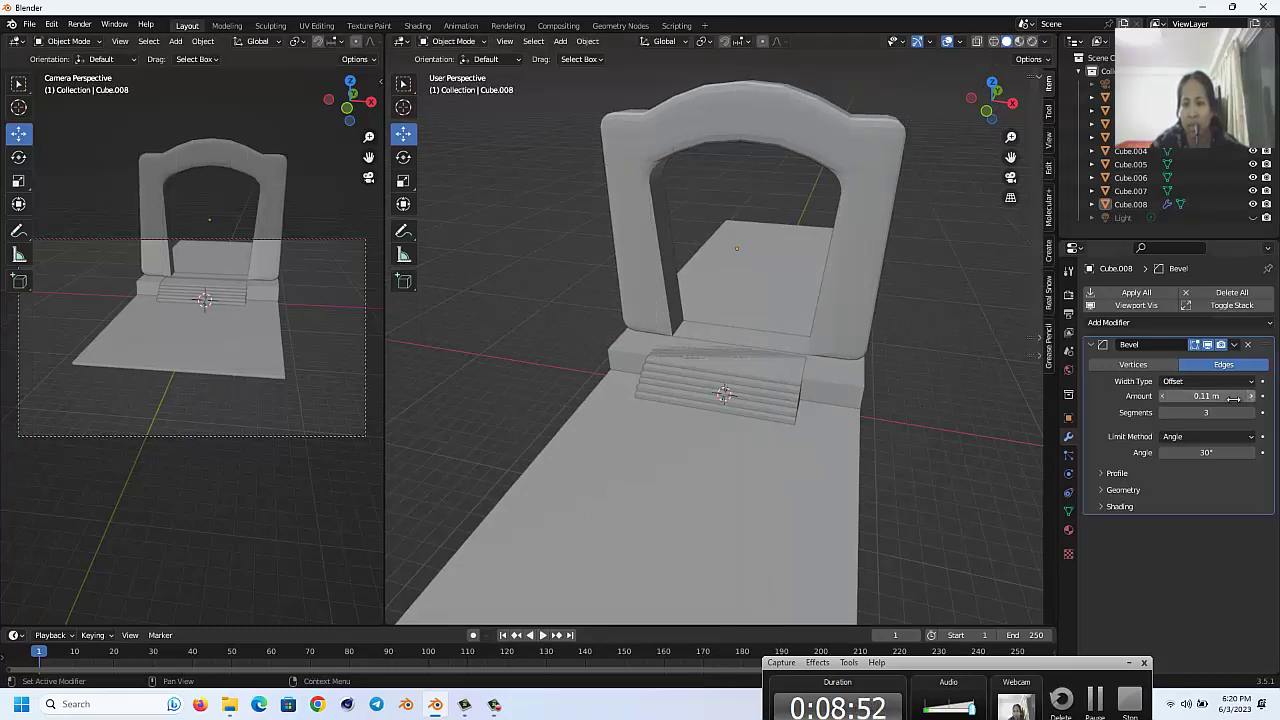
{"action": "left_click_drag", "start_coordinate": [1170, 396], "coordinate": [1158, 399]}
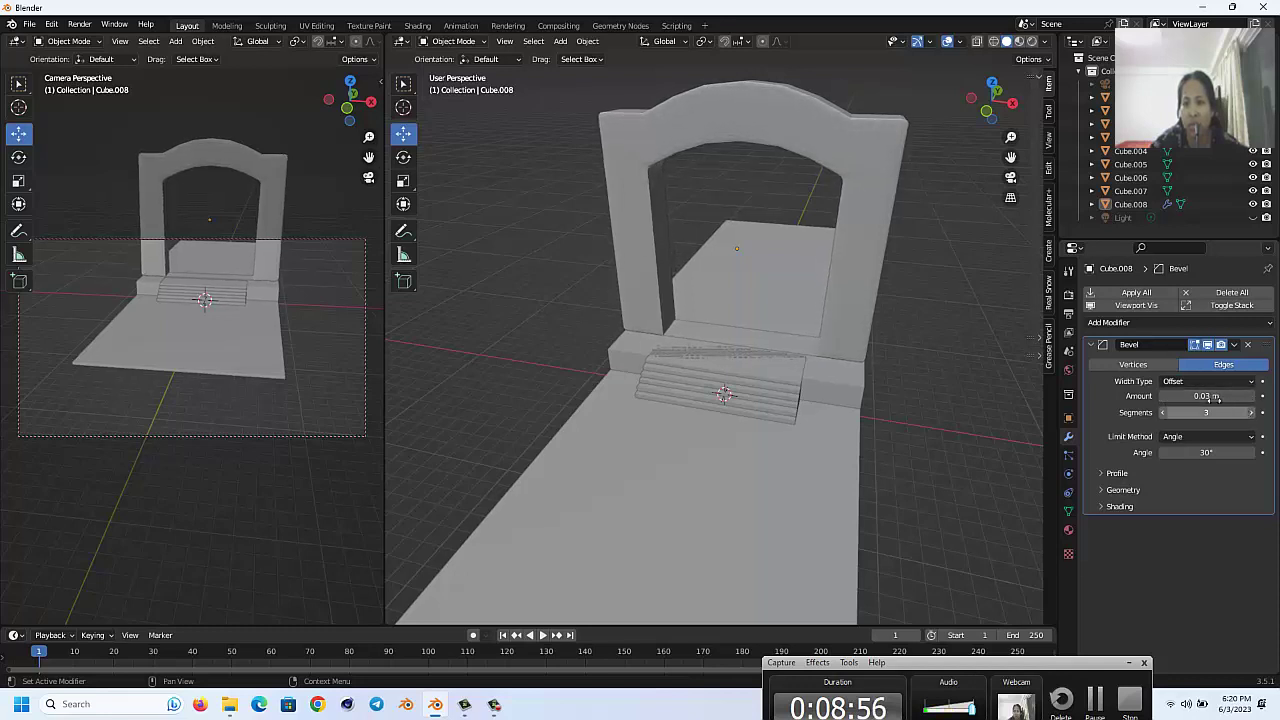
{"action": "left_click", "coordinate": [1236, 345]}
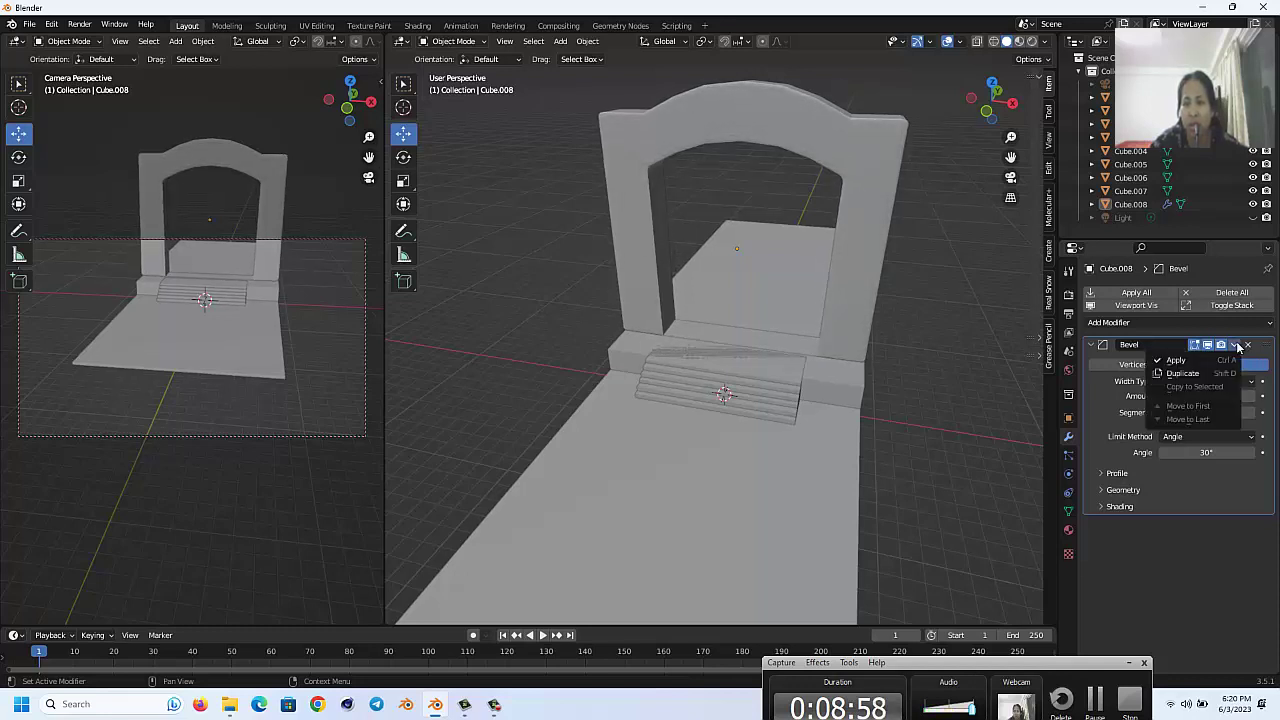
{"action": "left_click", "coordinate": [1178, 361]}
{"action": "left_click", "coordinate": [704, 465]}
{"action": "left_click", "coordinate": [746, 282]}
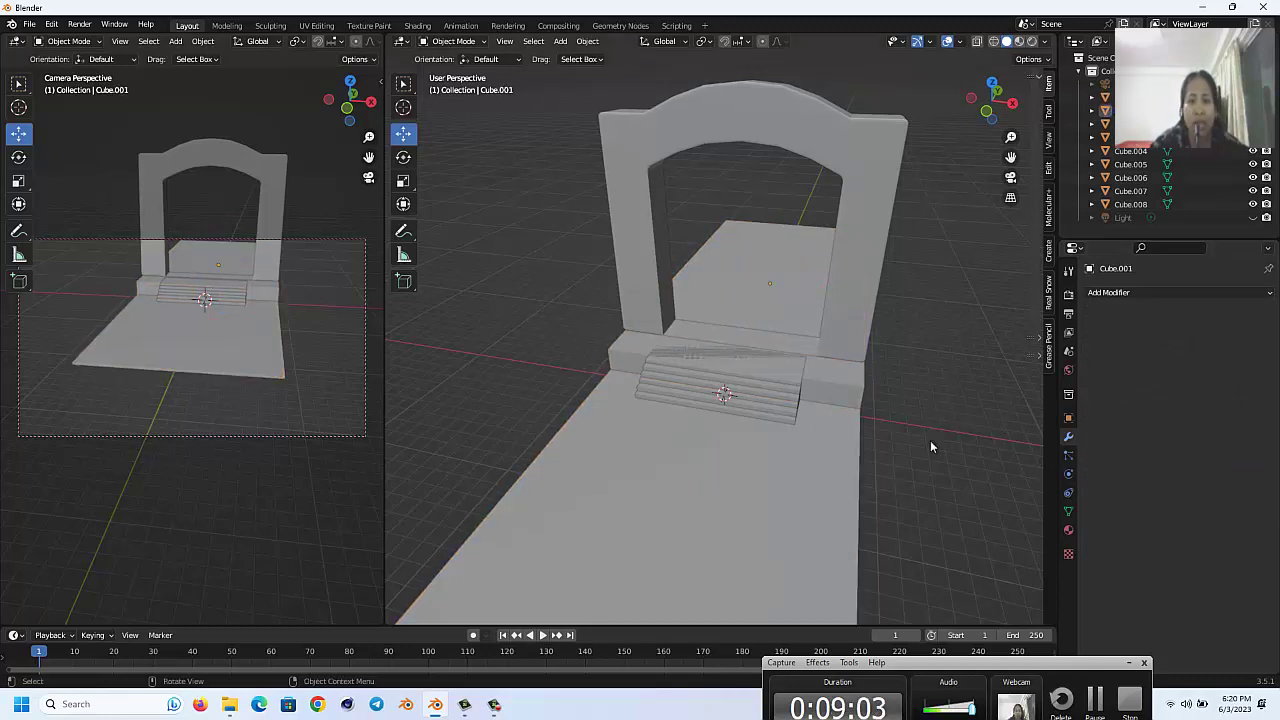
Step: Add a cylinder, move it beside the doorway and shrink it to about 0.58 scale
{"action": "left_click", "coordinate": [559, 44]}
{"action": "mouse_move", "coordinate": [580, 56]}
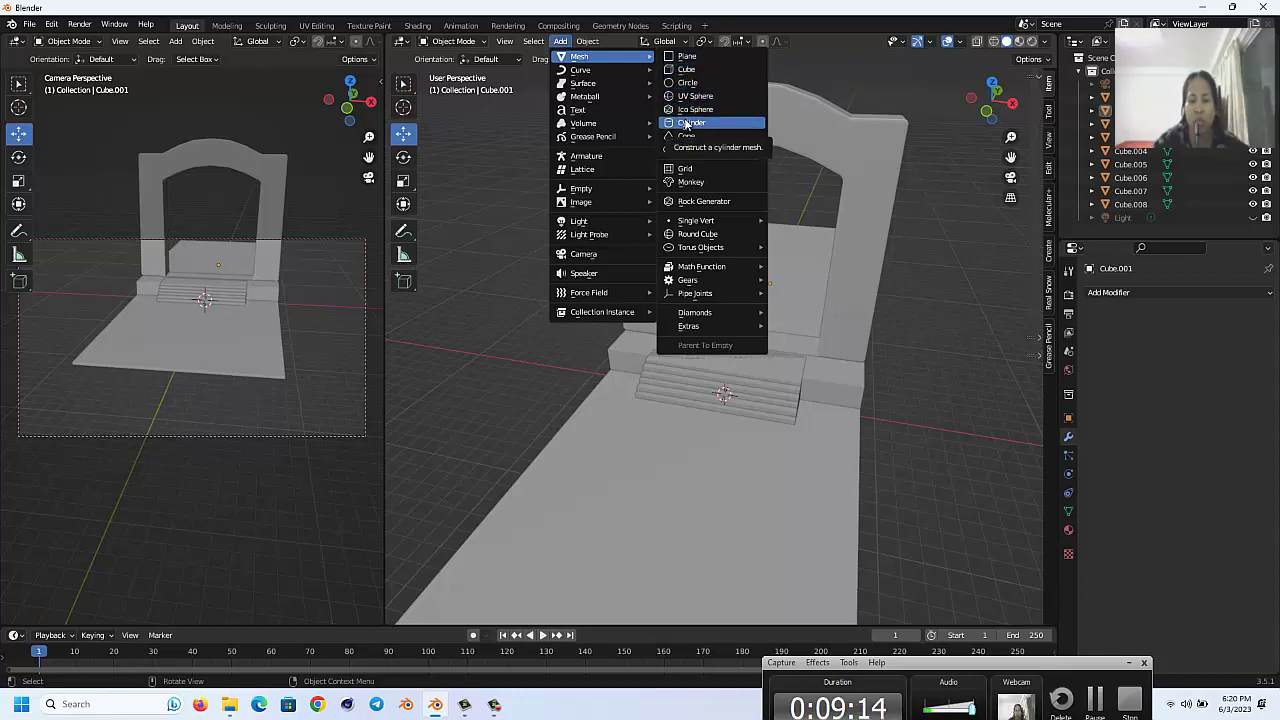
{"action": "left_click", "coordinate": [686, 123]}
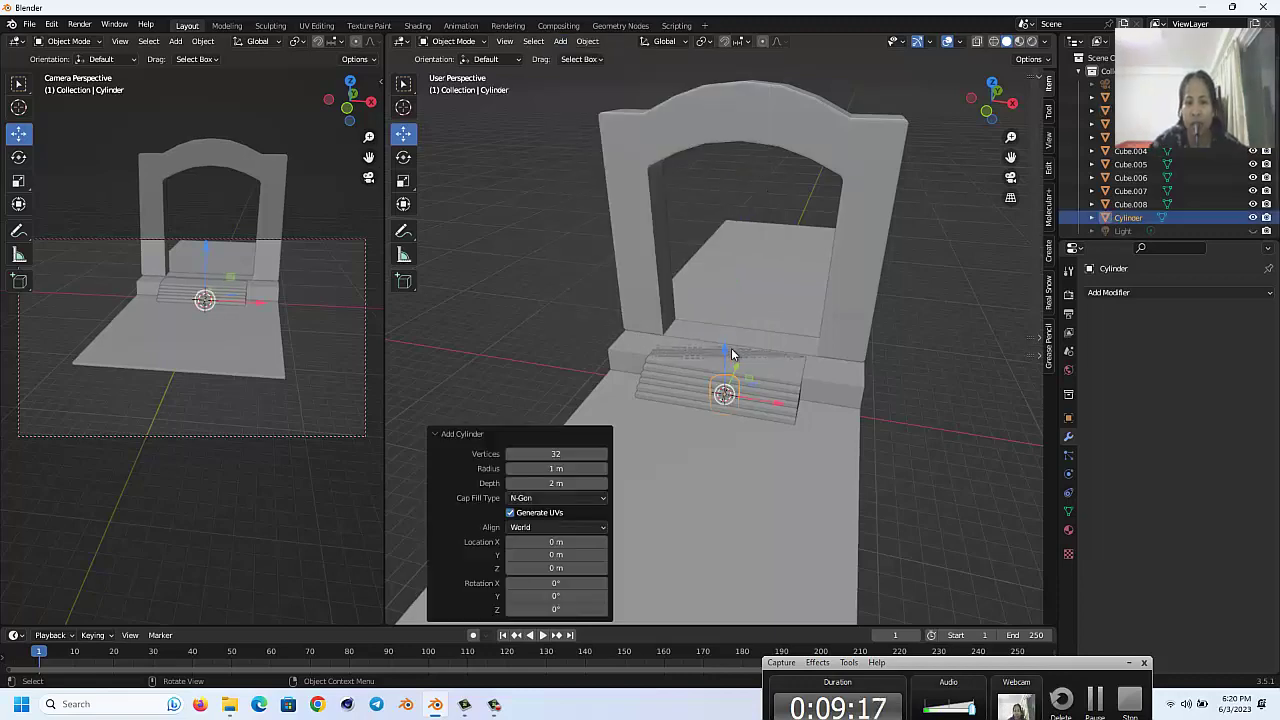
{"action": "left_click_drag", "start_coordinate": [731, 354], "coordinate": [732, 268]}
{"action": "scroll", "coordinate": [732, 265], "scroll_direction": "up", "scroll_amount": 3}
{"action": "scroll", "coordinate": [732, 265], "scroll_direction": "up", "scroll_amount": 2}
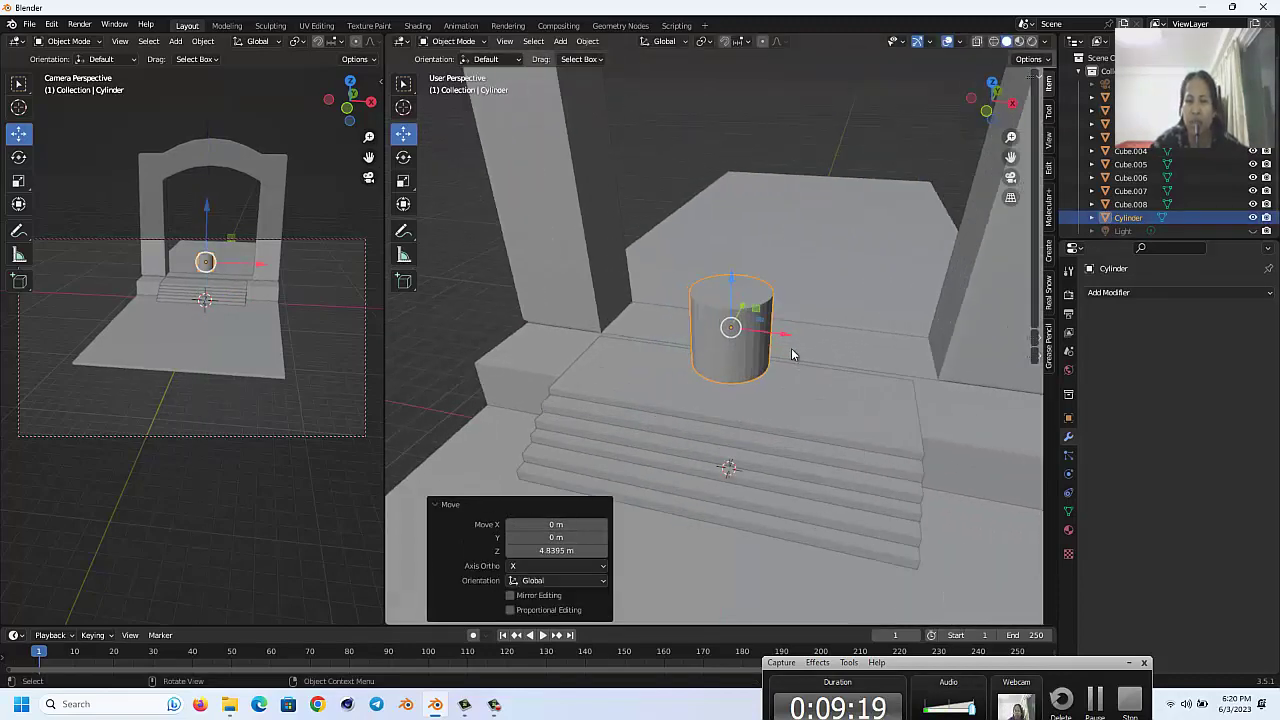
{"action": "left_click_drag", "start_coordinate": [792, 355], "coordinate": [601, 313]}
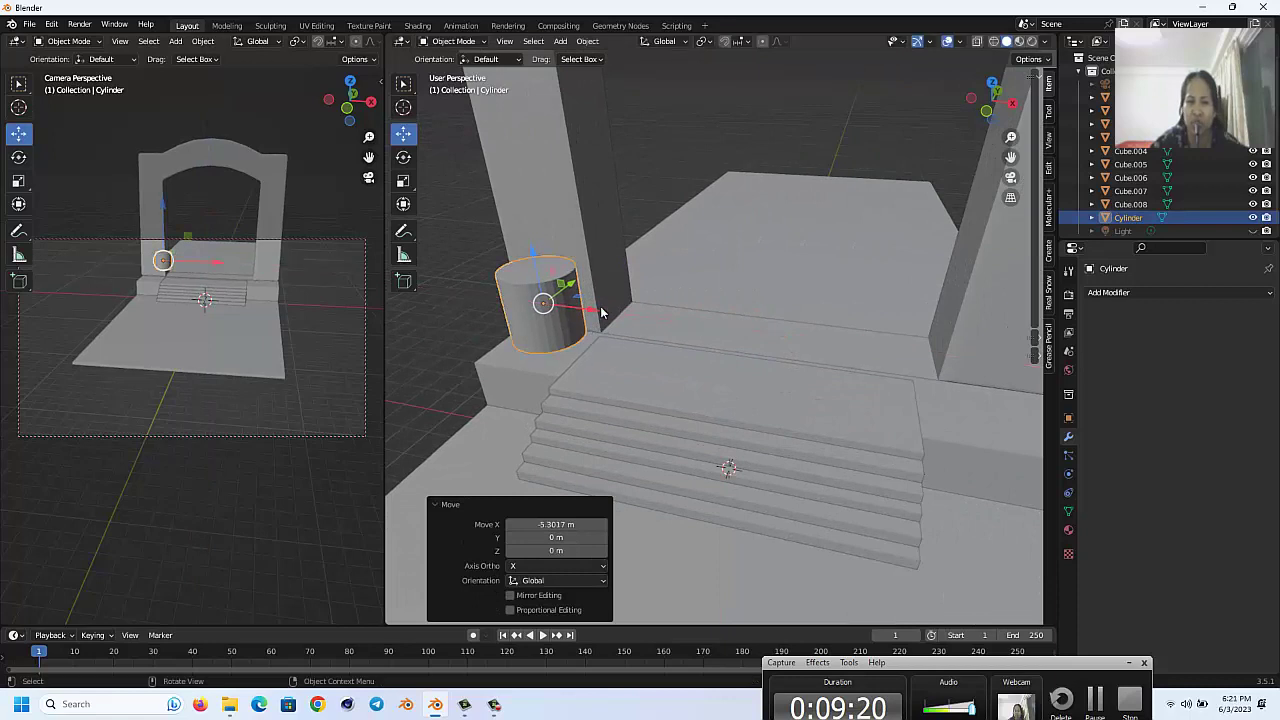
{"action": "key", "text": "s"}
{"action": "left_click", "coordinate": [616, 347]}
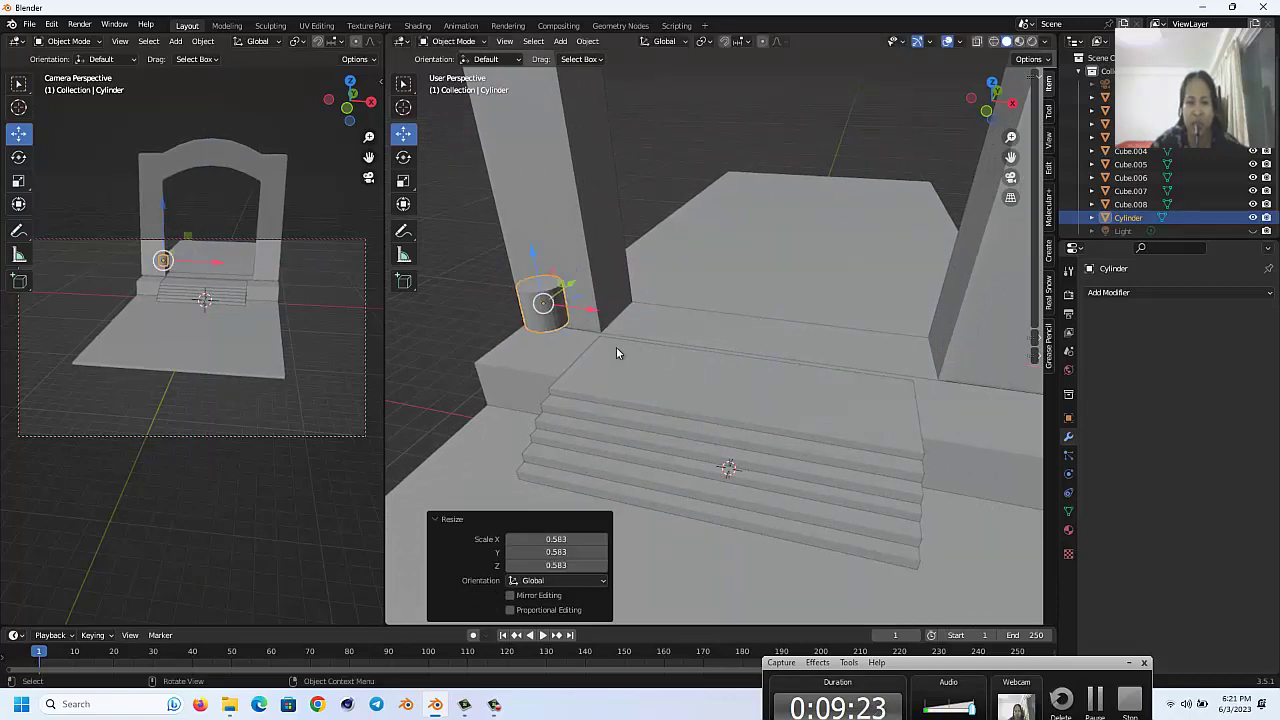
{"action": "left_click_drag", "start_coordinate": [531, 251], "coordinate": [543, 294]}
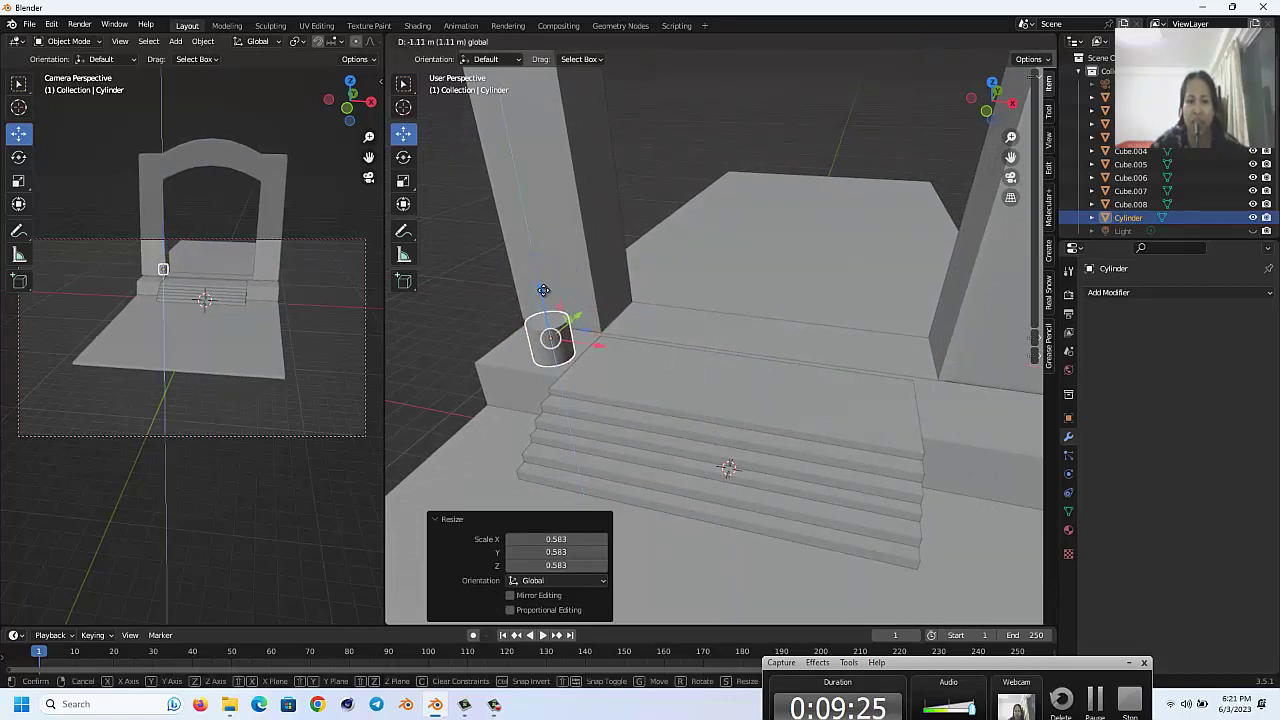
{"action": "left_click", "coordinate": [548, 280]}
Step: Position the cylinder along X and Y next to the arch's left pillar
{"action": "middle_click_drag", "start_coordinate": [548, 280], "coordinate": [551, 286]}
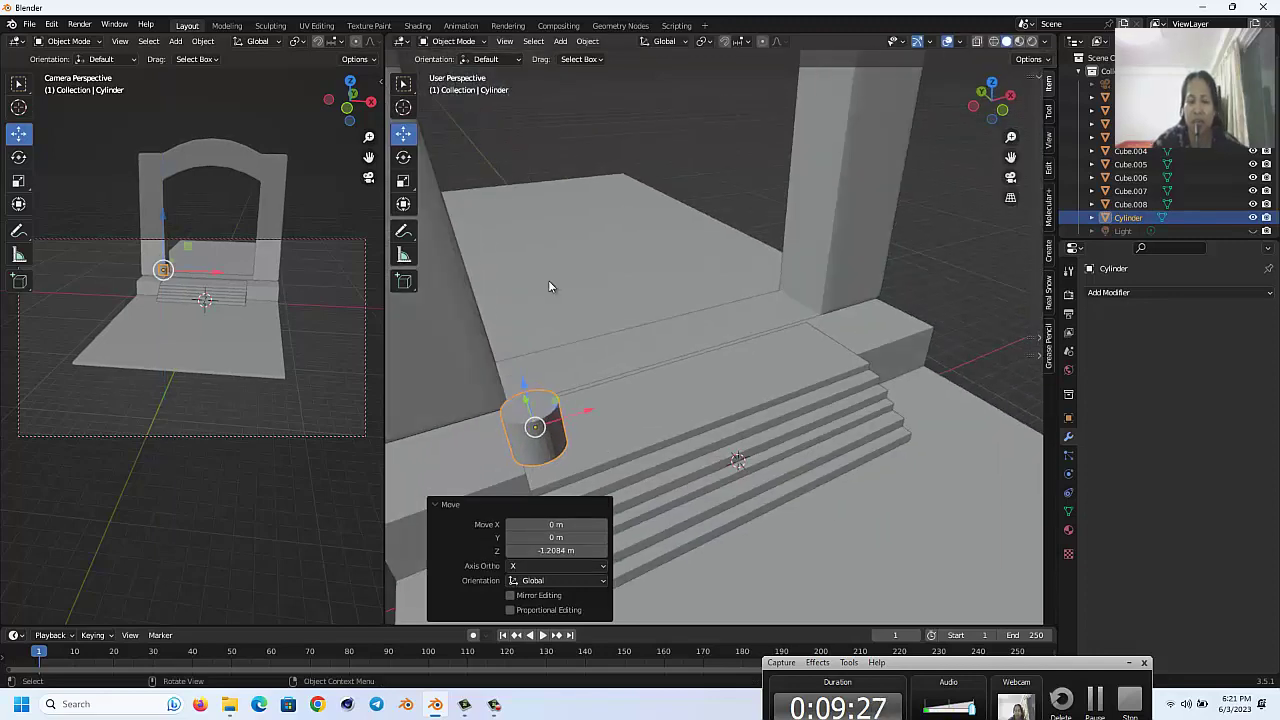
{"action": "left_click_drag", "start_coordinate": [587, 413], "coordinate": [510, 418]}
{"action": "mouse_move", "coordinate": [510, 418]}
{"action": "middle_mouse_down"}
{"action": "mouse_move", "coordinate": [497, 437]}
{"action": "mouse_move", "coordinate": [540, 415]}
{"action": "middle_mouse_up"}
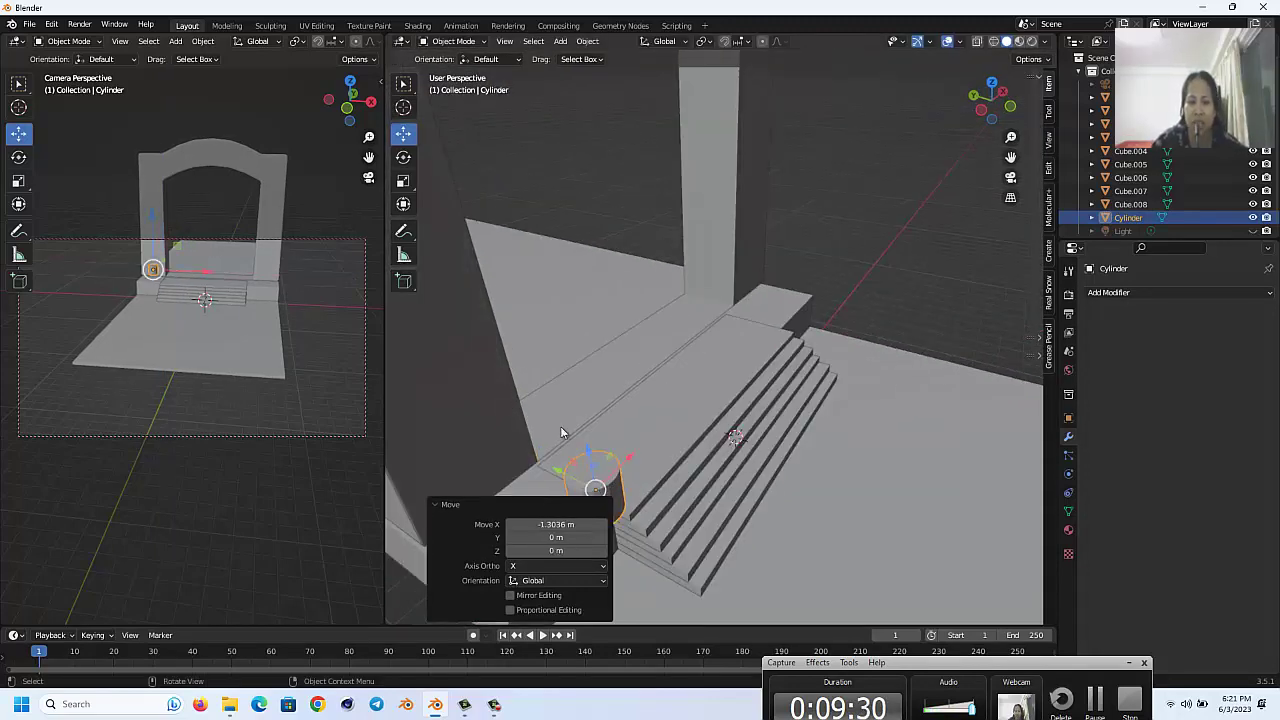
{"action": "left_click_drag", "start_coordinate": [570, 477], "coordinate": [501, 473]}
{"action": "key", "text": "y"}
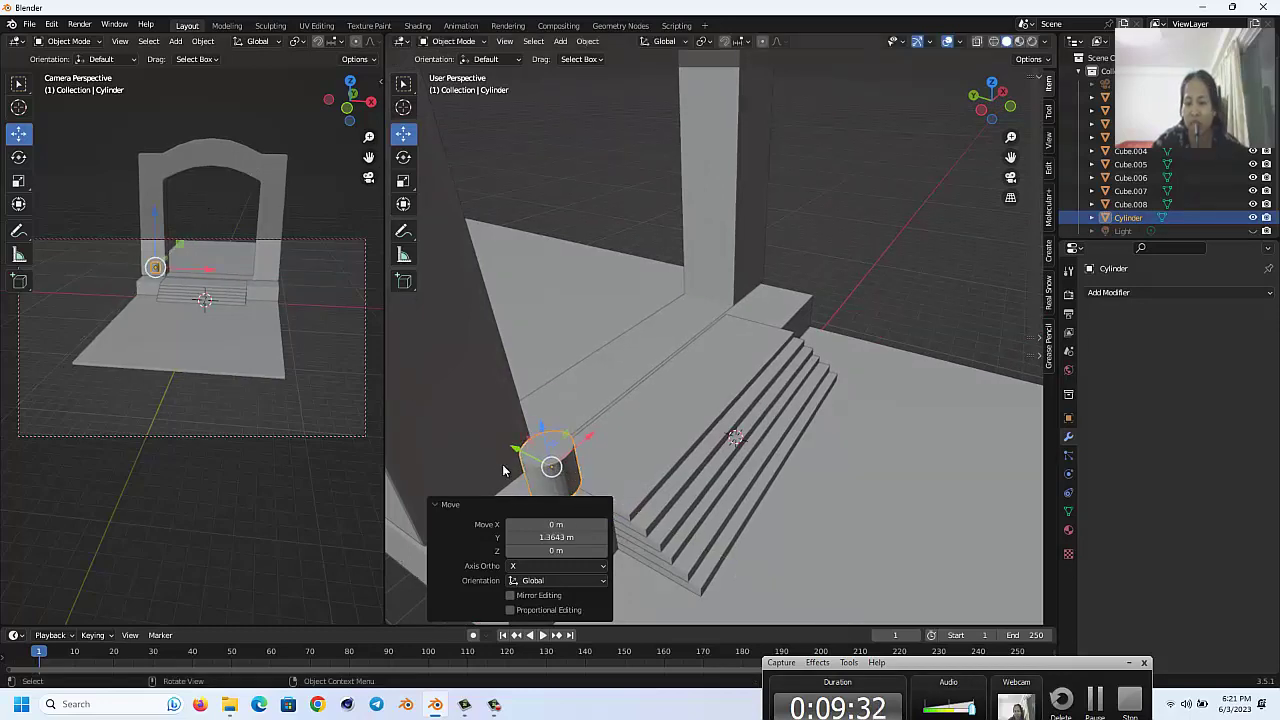
{"action": "key", "text": "KP_7"}
{"action": "left_click_drag", "start_coordinate": [522, 258], "coordinate": [522, 225]}
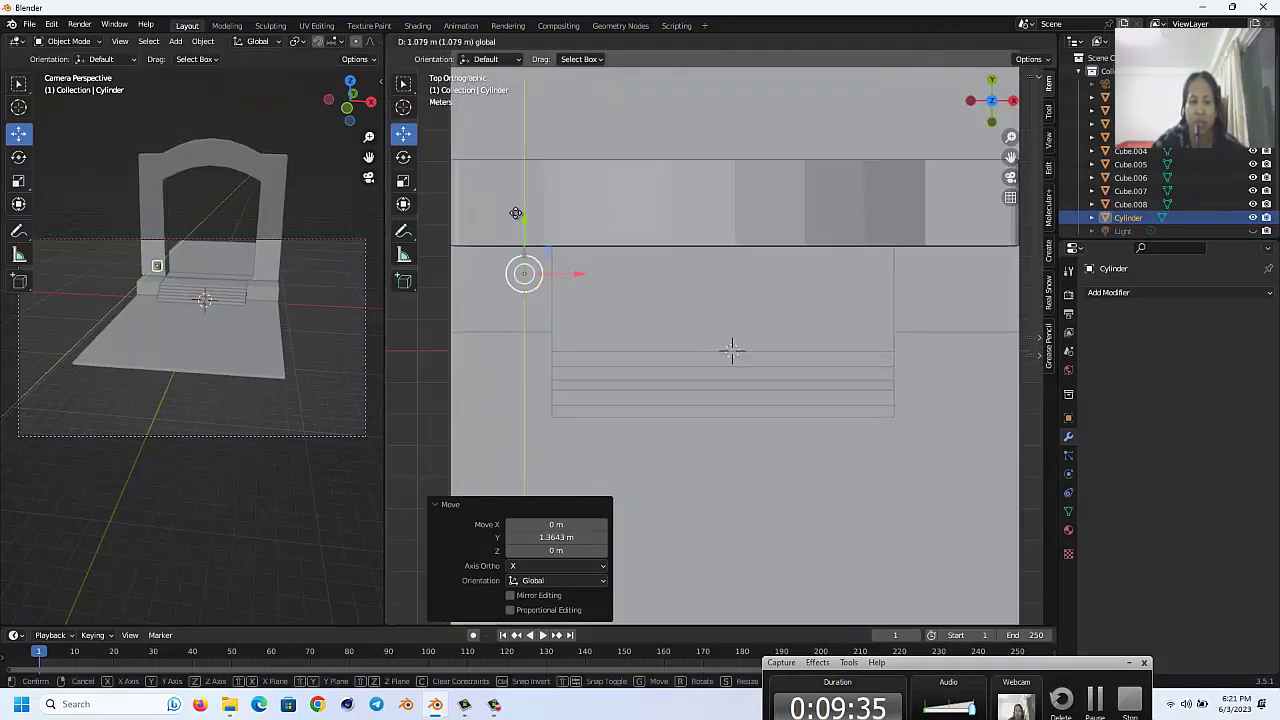
{"action": "left_click_drag", "start_coordinate": [562, 273], "coordinate": [538, 274]}
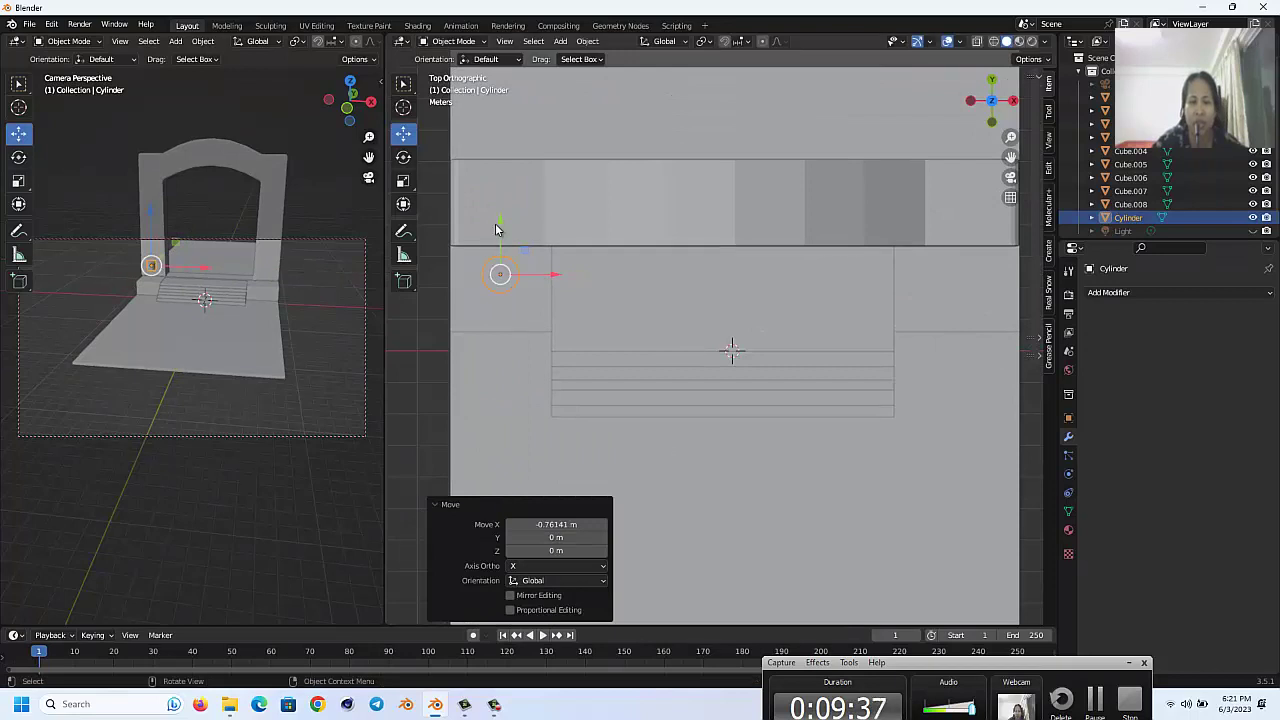
{"action": "left_click_drag", "start_coordinate": [500, 225], "coordinate": [500, 228]}
{"action": "middle_click_drag", "start_coordinate": [500, 228], "coordinate": [503, 234]}
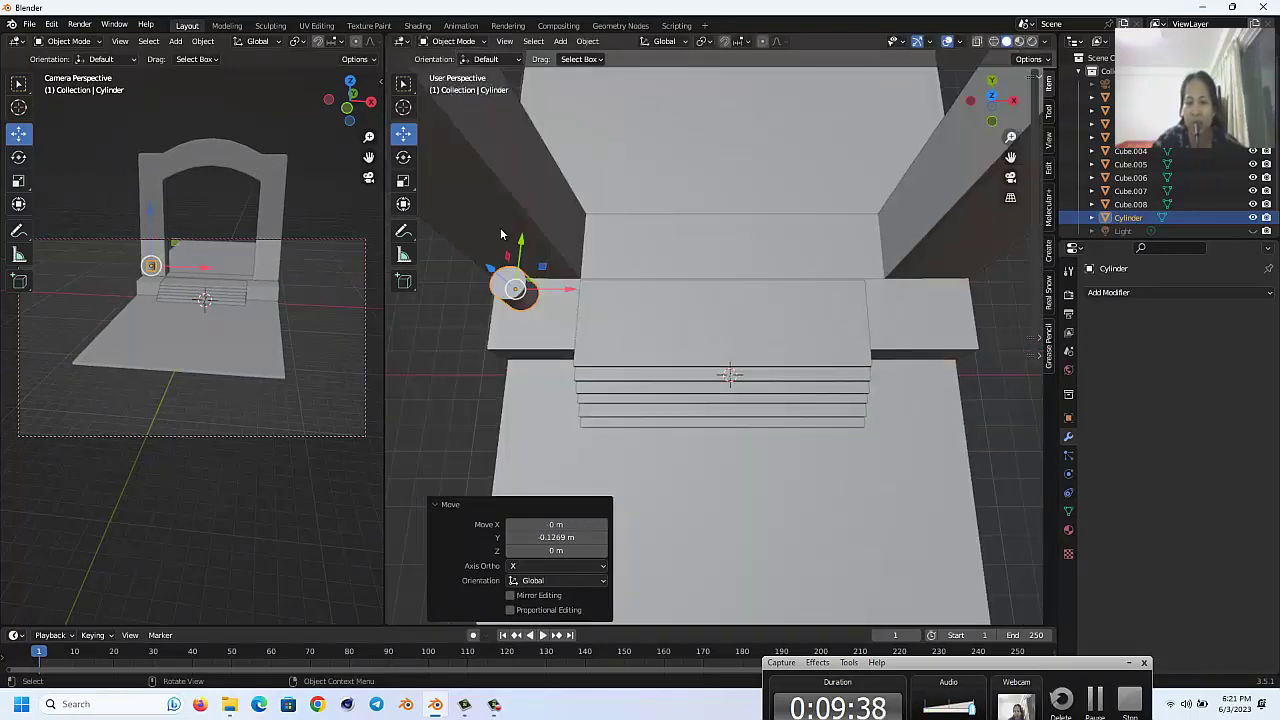
Step: Stretch the cylinder taller along Z (scale 2.476) and lower it to the floor
{"action": "key", "text": "s"}
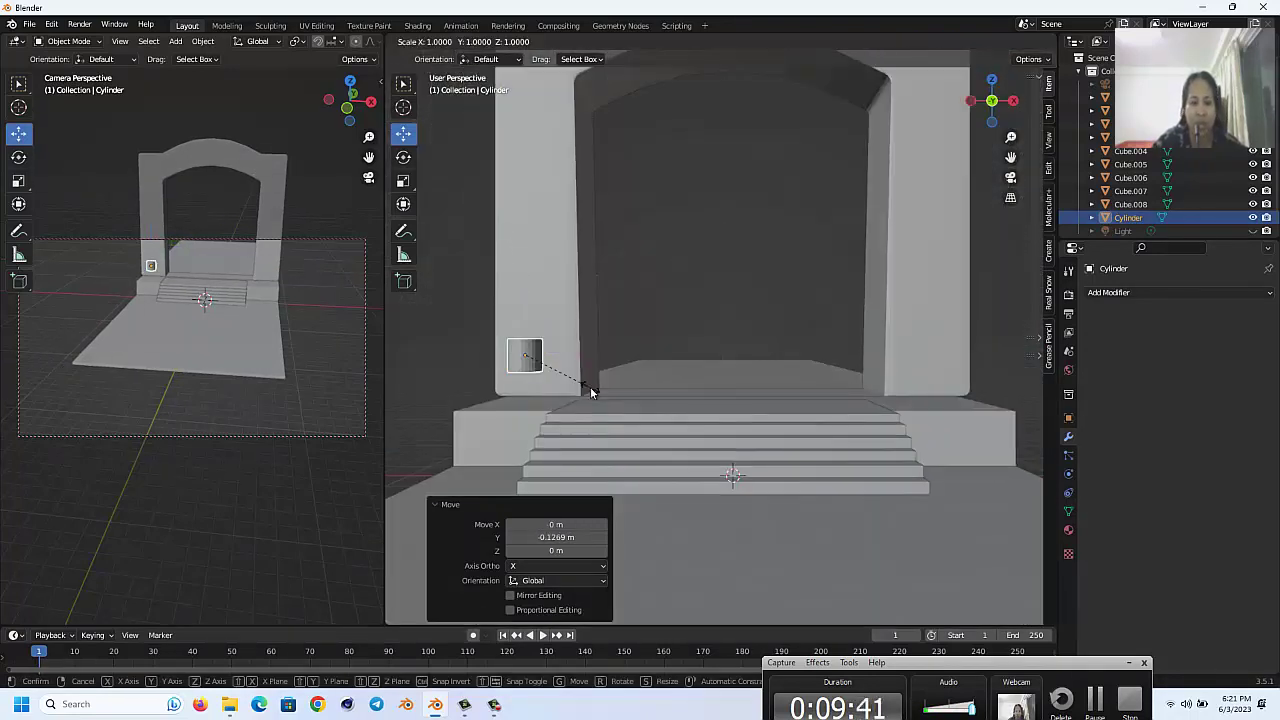
{"action": "key", "text": "z"}
{"action": "left_click", "coordinate": [657, 468]}
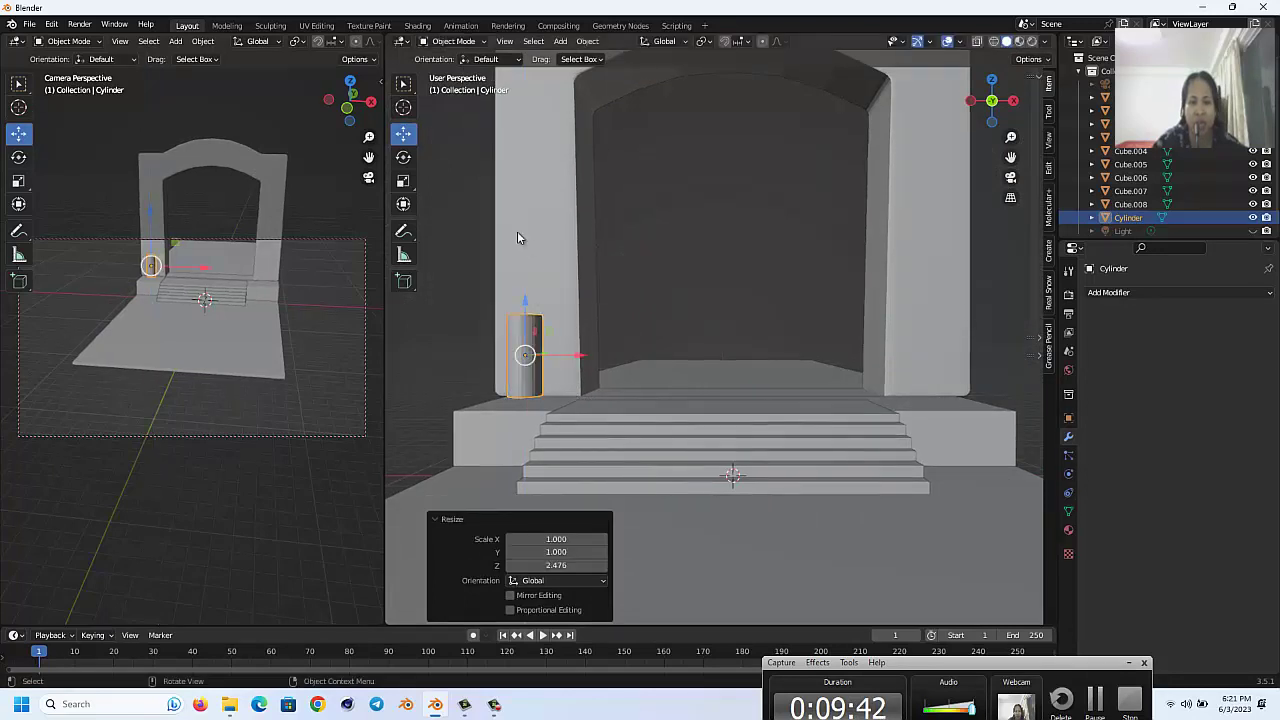
{"action": "middle_click_drag", "start_coordinate": [517, 231], "coordinate": [505, 316]}
{"action": "left_click_drag", "start_coordinate": [492, 311], "coordinate": [608, 293]}
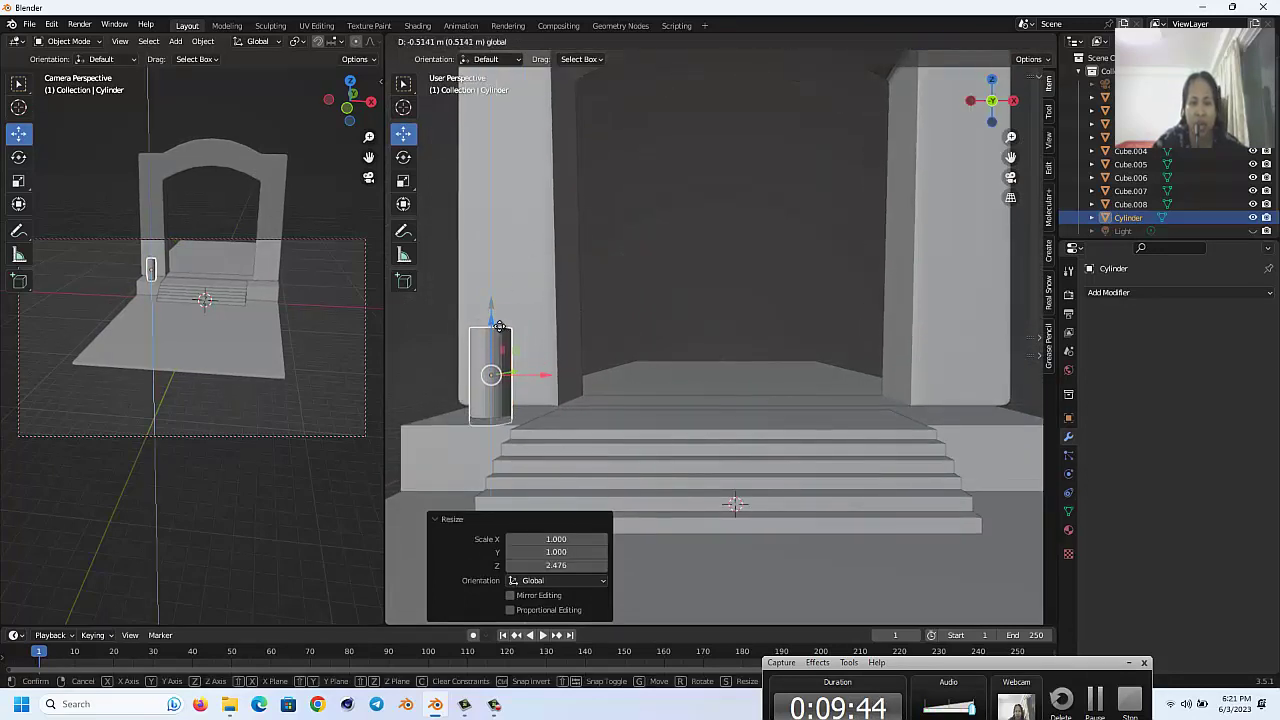
{"action": "scroll", "coordinate": [608, 293], "scroll_direction": "down", "scroll_amount": 3}
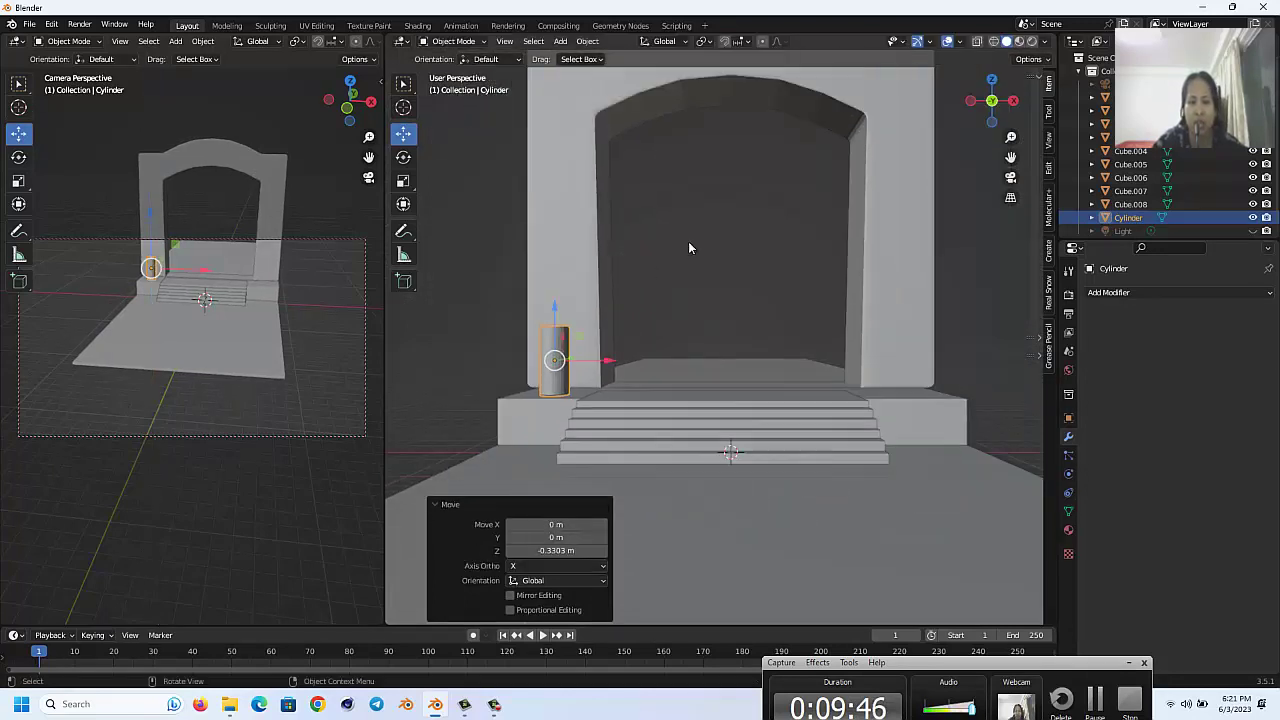
Step: Apply Shade Smooth to the cylinder pillar, then deselect it
{"action": "left_click", "coordinate": [468, 248]}
{"action": "left_click", "coordinate": [553, 345]}
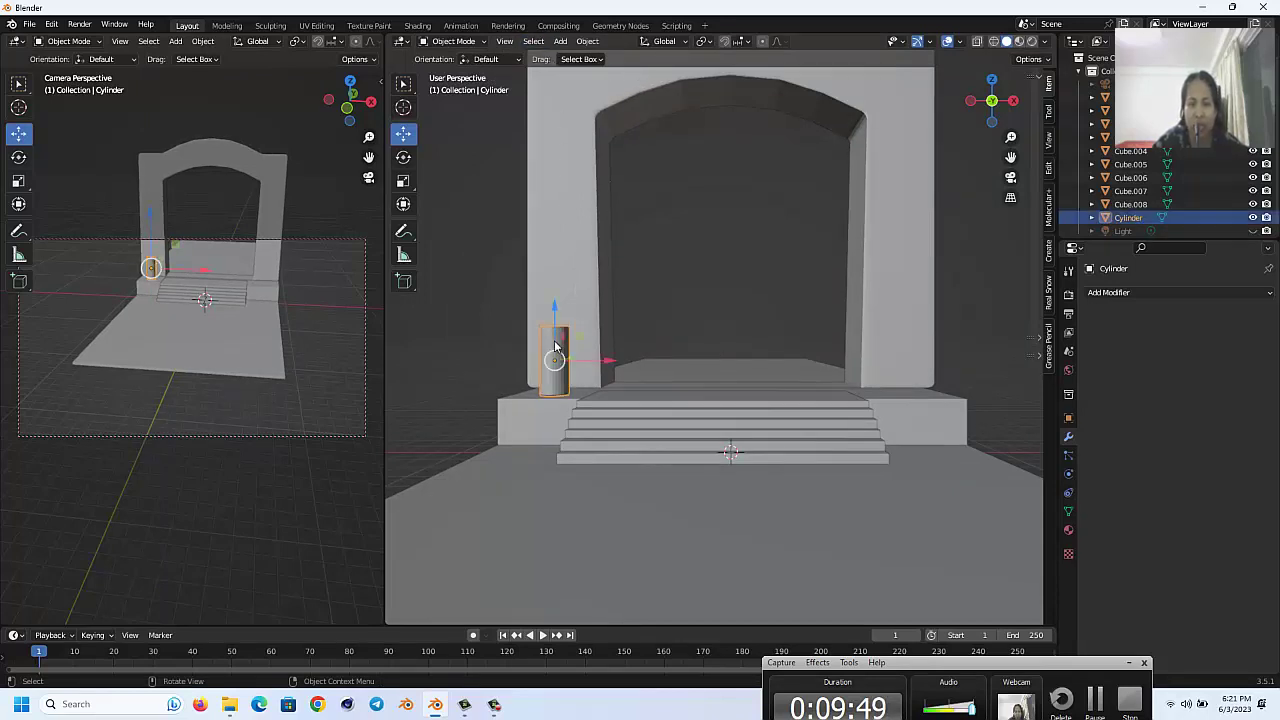
{"action": "right_click", "coordinate": [555, 346]}
{"action": "left_click", "coordinate": [533, 354]}
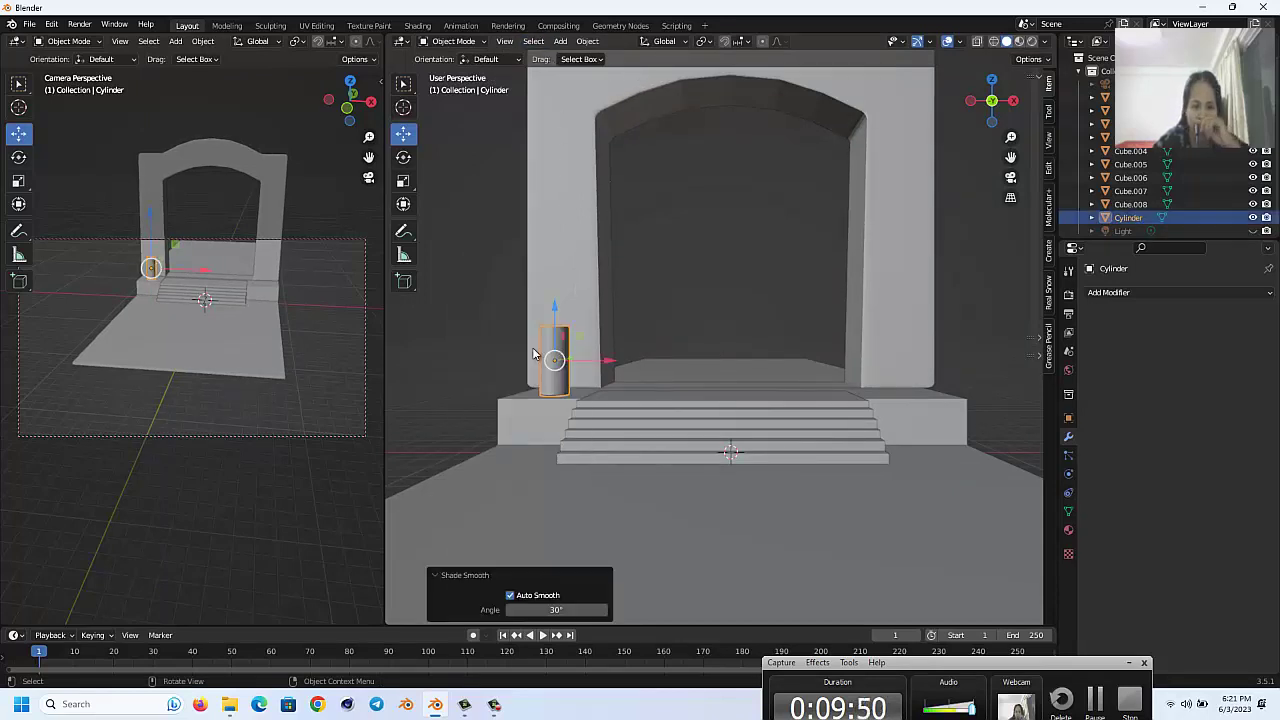
{"action": "left_click", "coordinate": [478, 225]}
Step: Add a UV sphere, raise it above the floor and scale it to 0.458
{"action": "left_click", "coordinate": [561, 42]}
{"action": "mouse_move", "coordinate": [580, 57]}
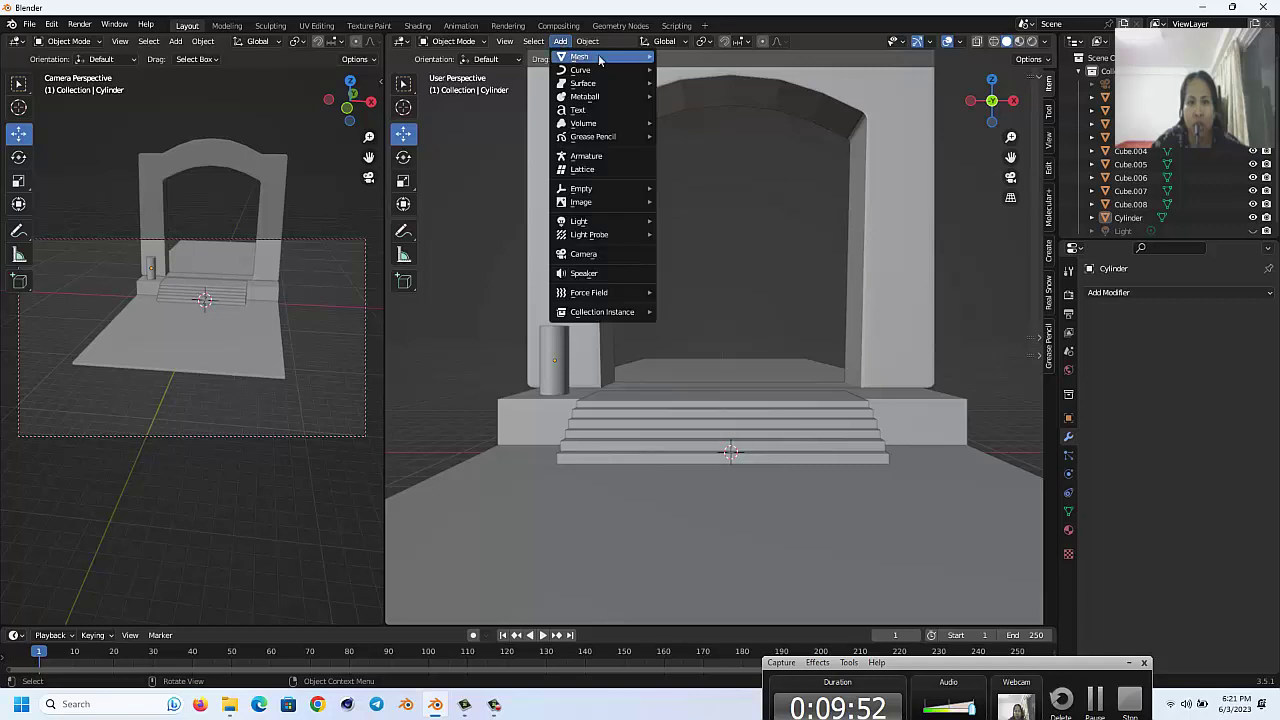
{"action": "left_click", "coordinate": [700, 96]}
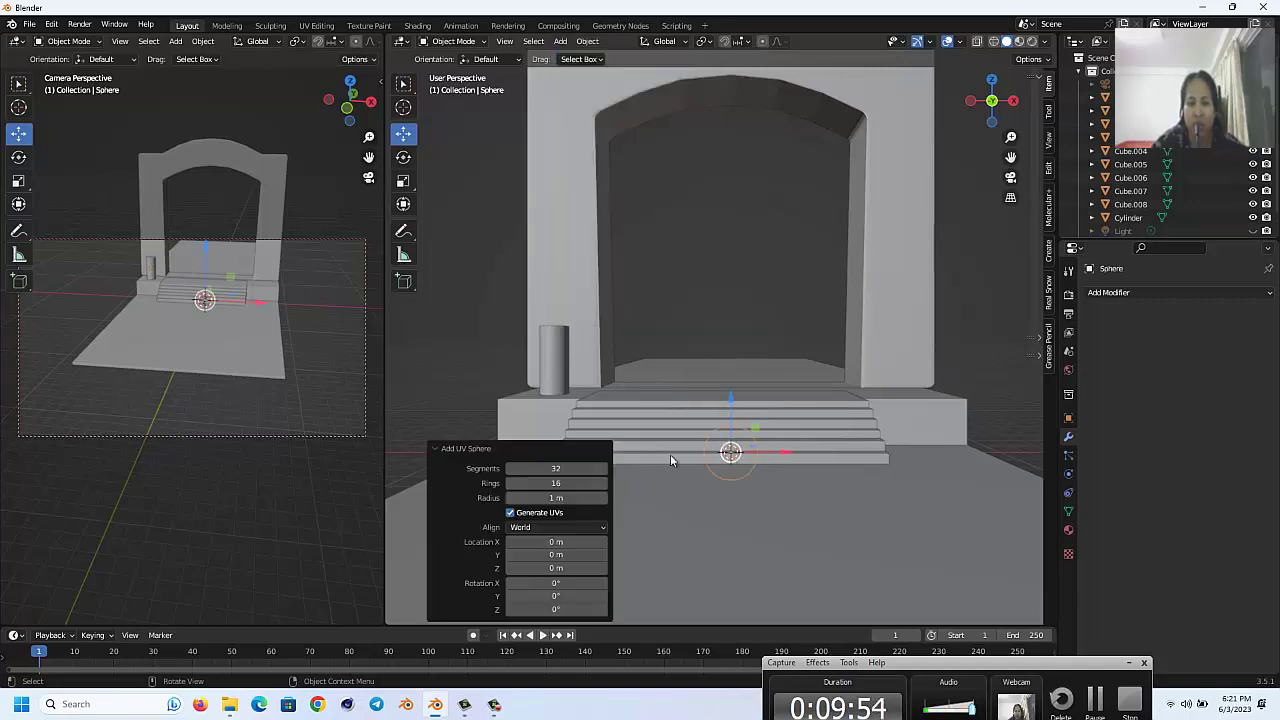
{"action": "left_click_drag", "start_coordinate": [731, 398], "coordinate": [735, 235]}
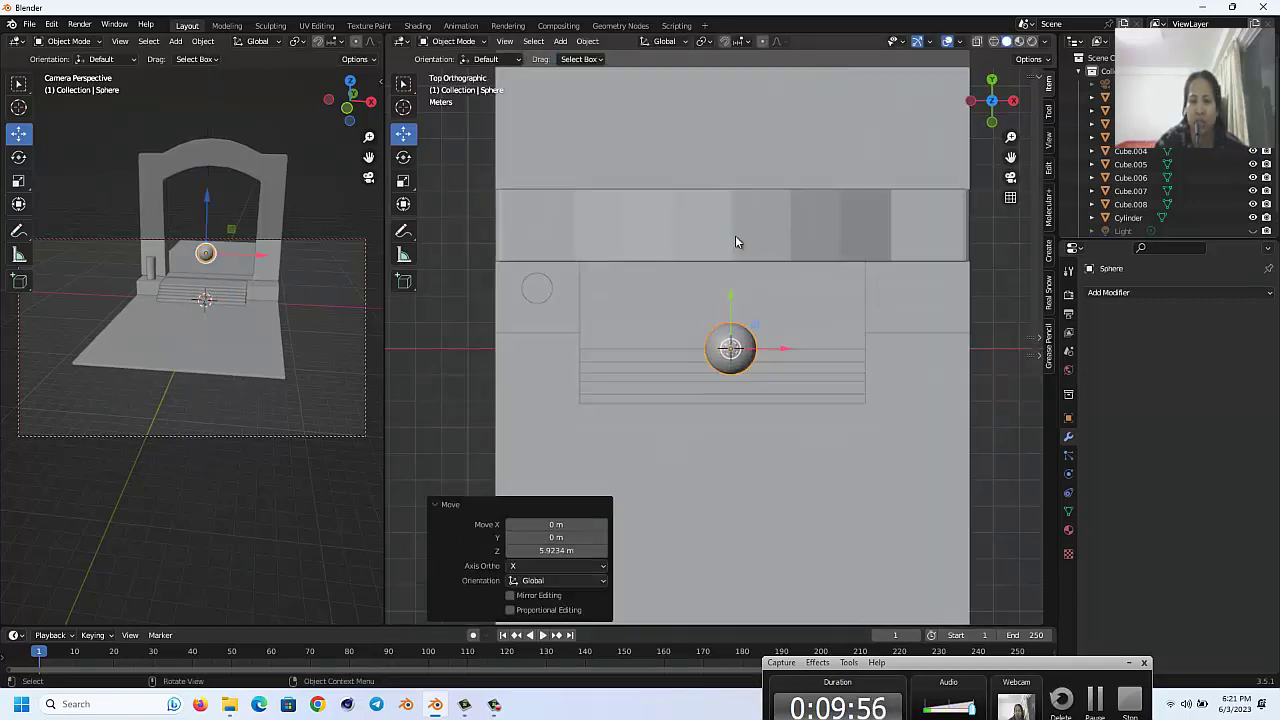
{"action": "key", "text": "KP_7"}
{"action": "key", "text": "s"}
{"action": "left_click", "coordinate": [791, 398]}
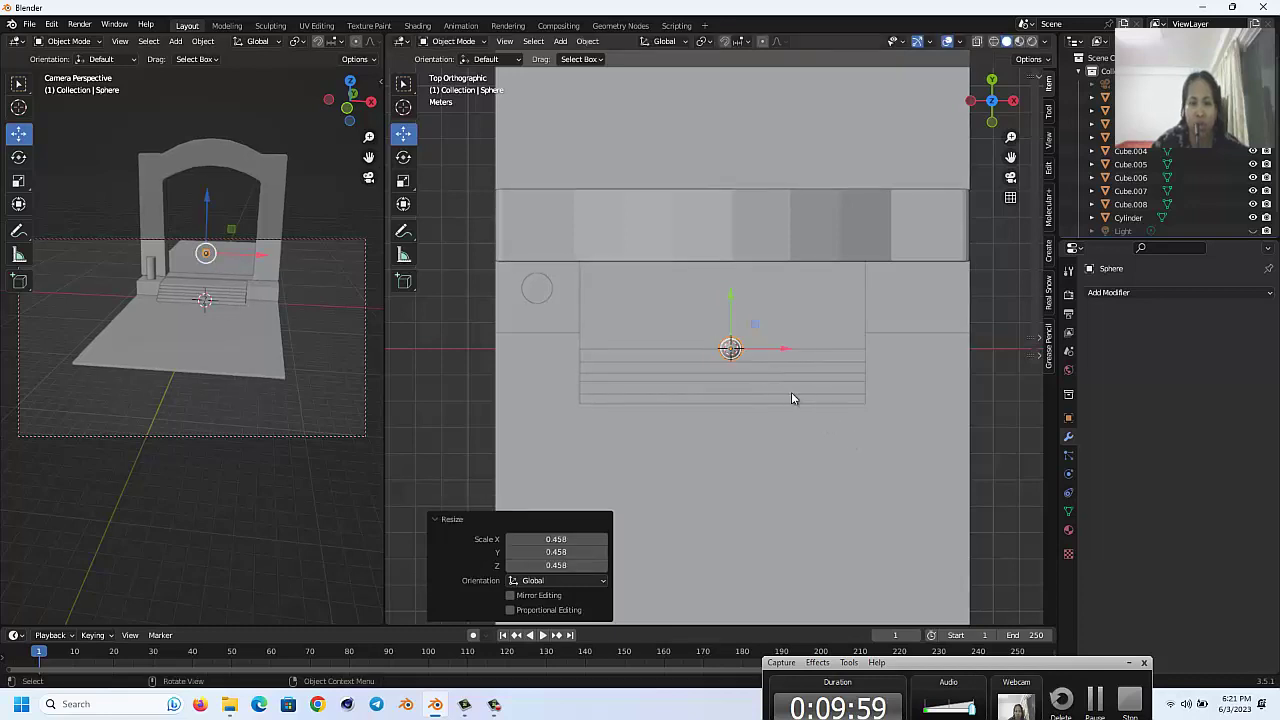
Step: Centre the sphere over the cylinder pillar in top view
{"action": "left_click_drag", "start_coordinate": [771, 353], "coordinate": [577, 353]}
{"action": "left_click_drag", "start_coordinate": [543, 310], "coordinate": [543, 253]}
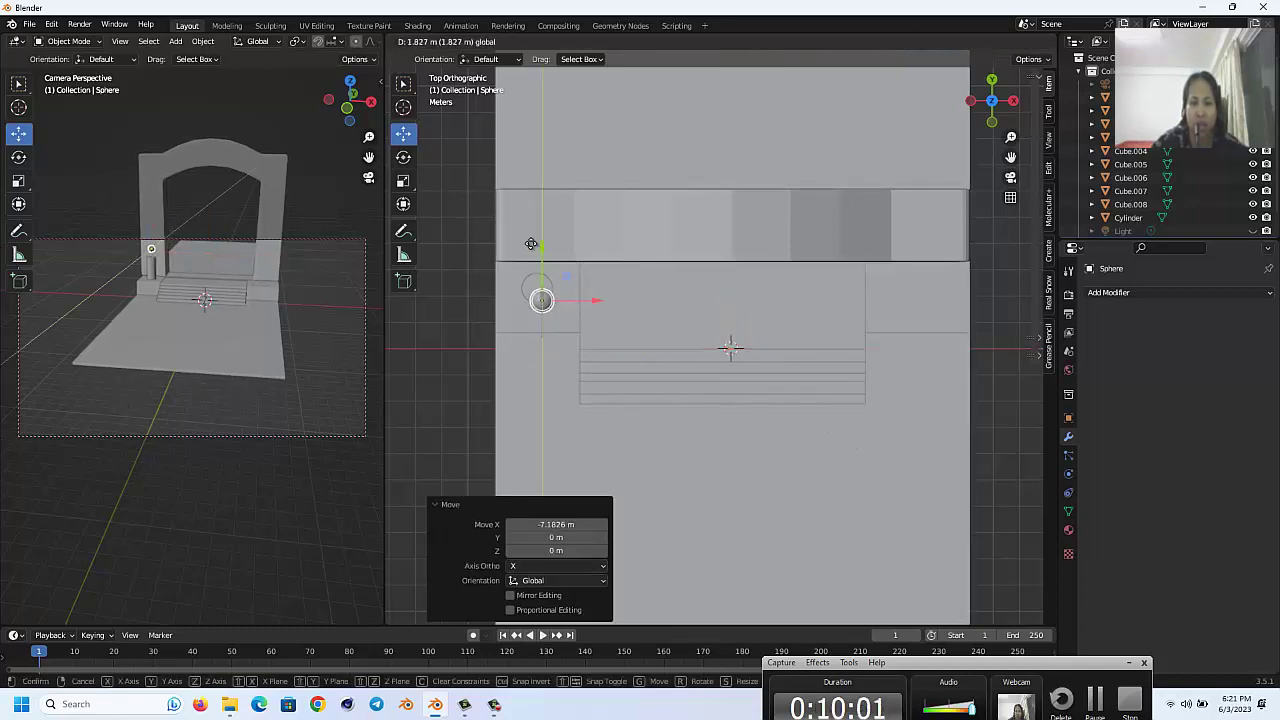
{"action": "left_click_drag", "start_coordinate": [595, 291], "coordinate": [591, 291]}
{"action": "left_click_drag", "start_coordinate": [541, 244], "coordinate": [537, 239]}
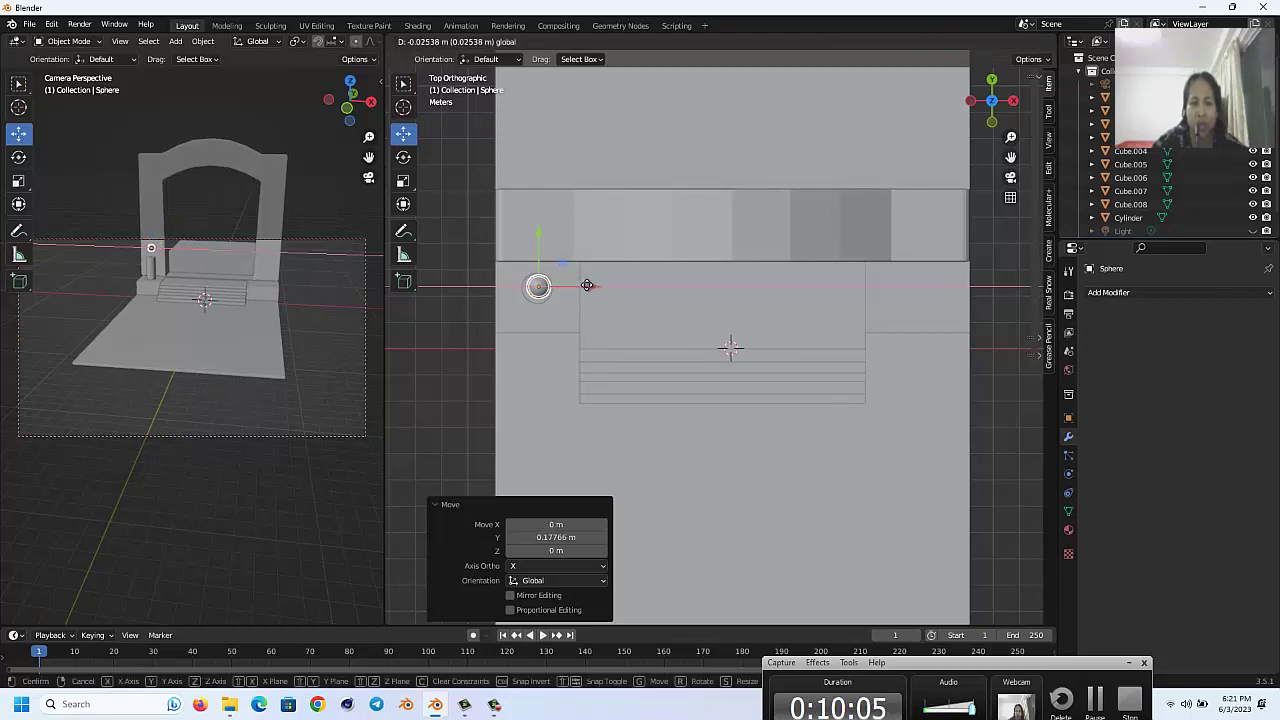
{"action": "left_click_drag", "start_coordinate": [591, 289], "coordinate": [586, 287]}
{"action": "left_click_drag", "start_coordinate": [541, 242], "coordinate": [540, 245]}
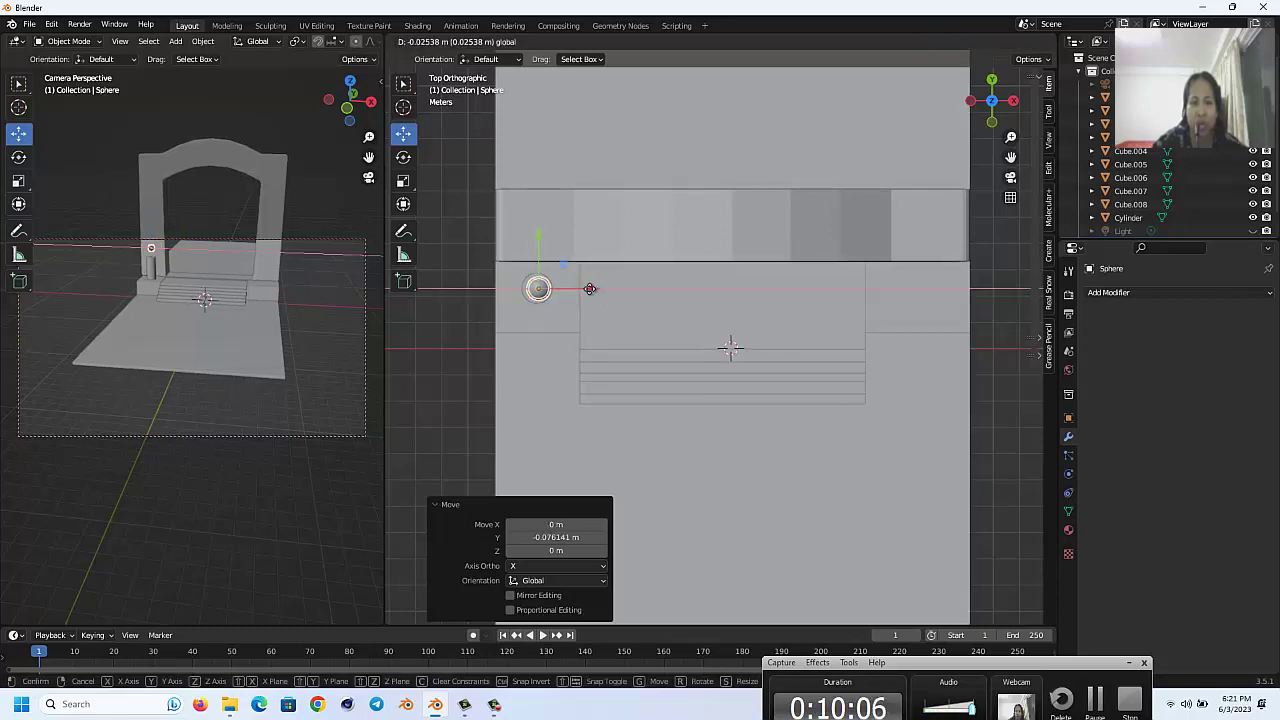
{"action": "left_click_drag", "start_coordinate": [595, 292], "coordinate": [589, 295]}
Step: Lower the sphere onto the pillar top in front view, then select the cylinder
{"action": "key", "text": "KP_1"}
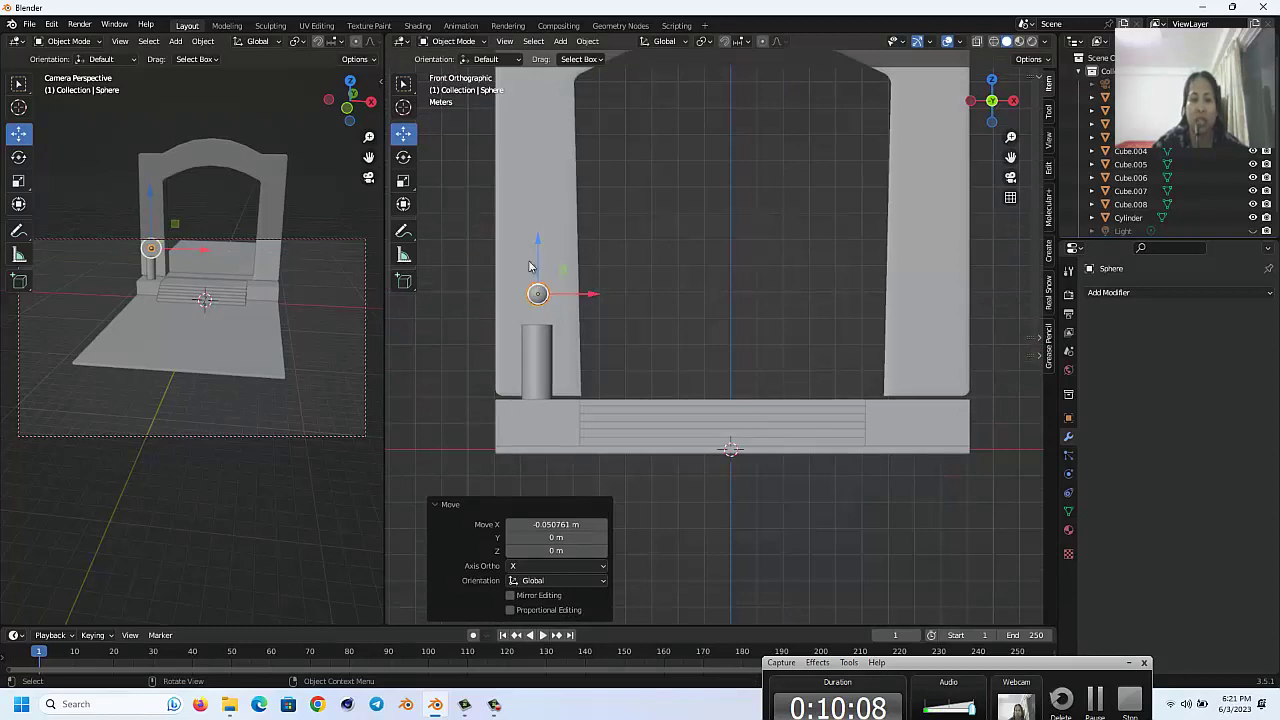
{"action": "left_click_drag", "start_coordinate": [537, 244], "coordinate": [538, 262]}
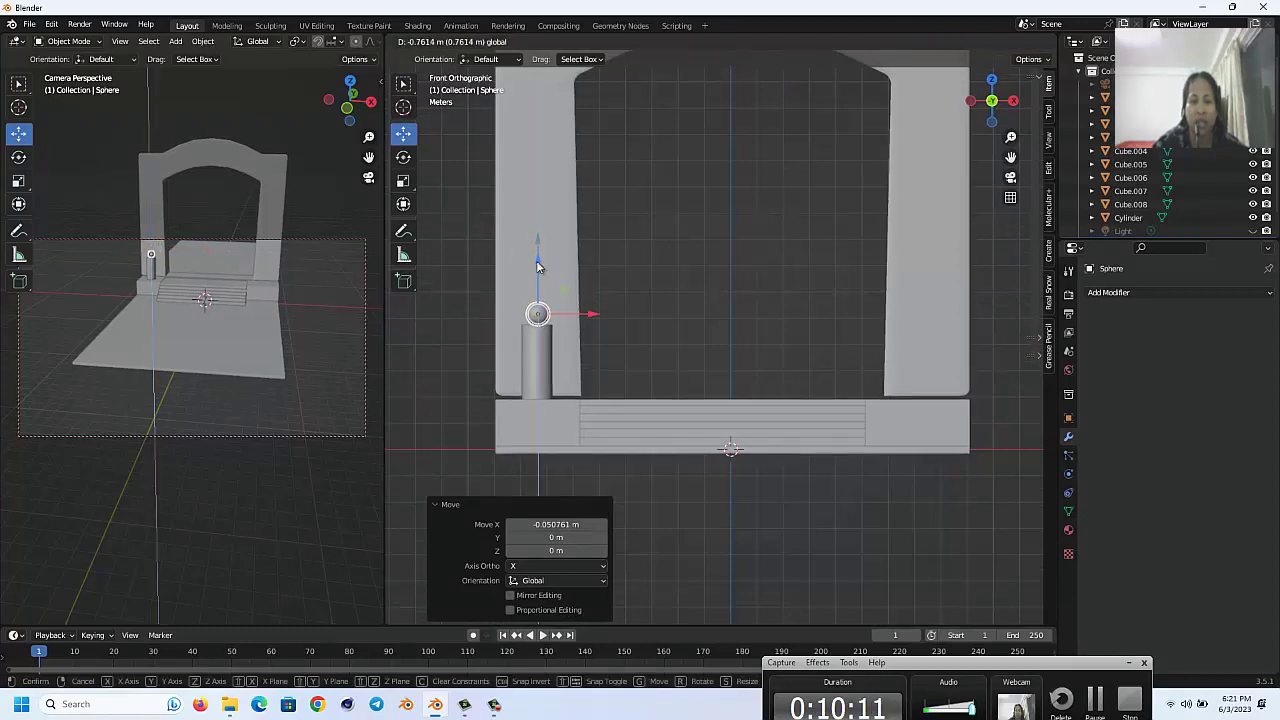
{"action": "scroll", "coordinate": [538, 262], "scroll_direction": "up", "scroll_amount": 3}
{"action": "left_click_drag", "start_coordinate": [1010, 157], "coordinate": [548, 236]}
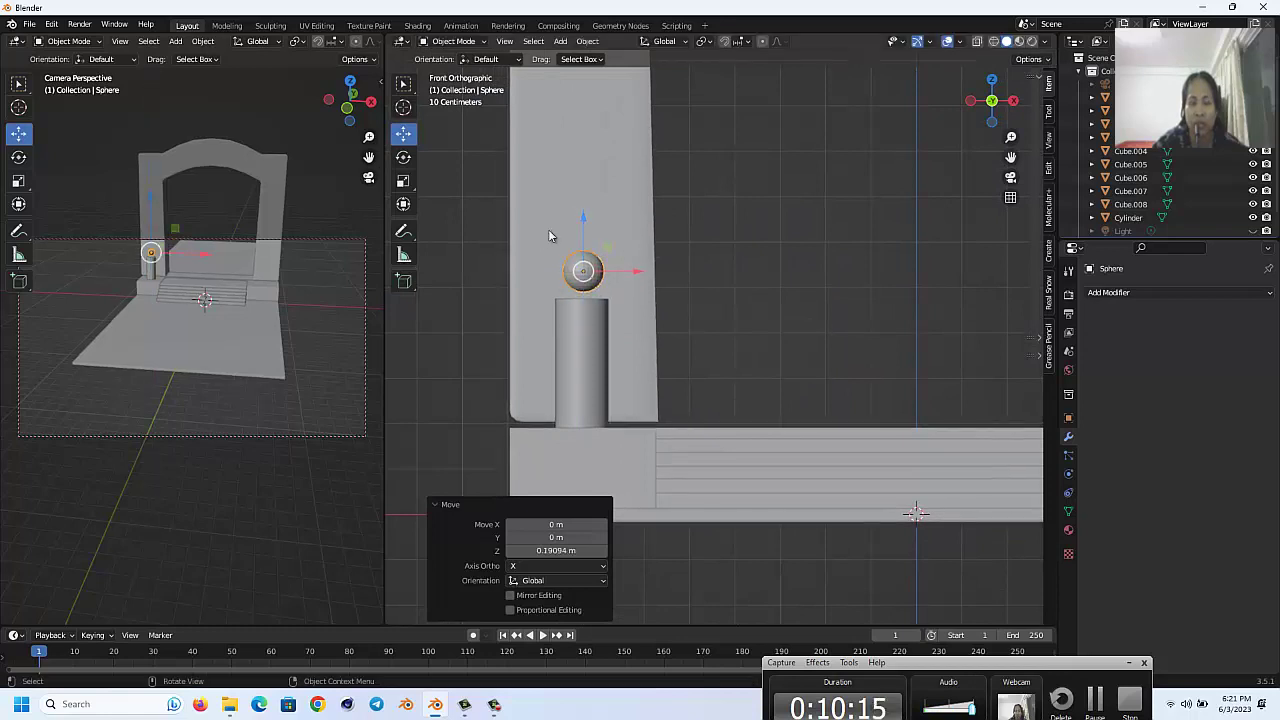
{"action": "left_click", "coordinate": [585, 341]}
Step: Shrink the cylinder's top face and raise it slightly in Edit Mode
{"action": "middle_click_drag", "start_coordinate": [585, 341], "coordinate": [583, 333]}
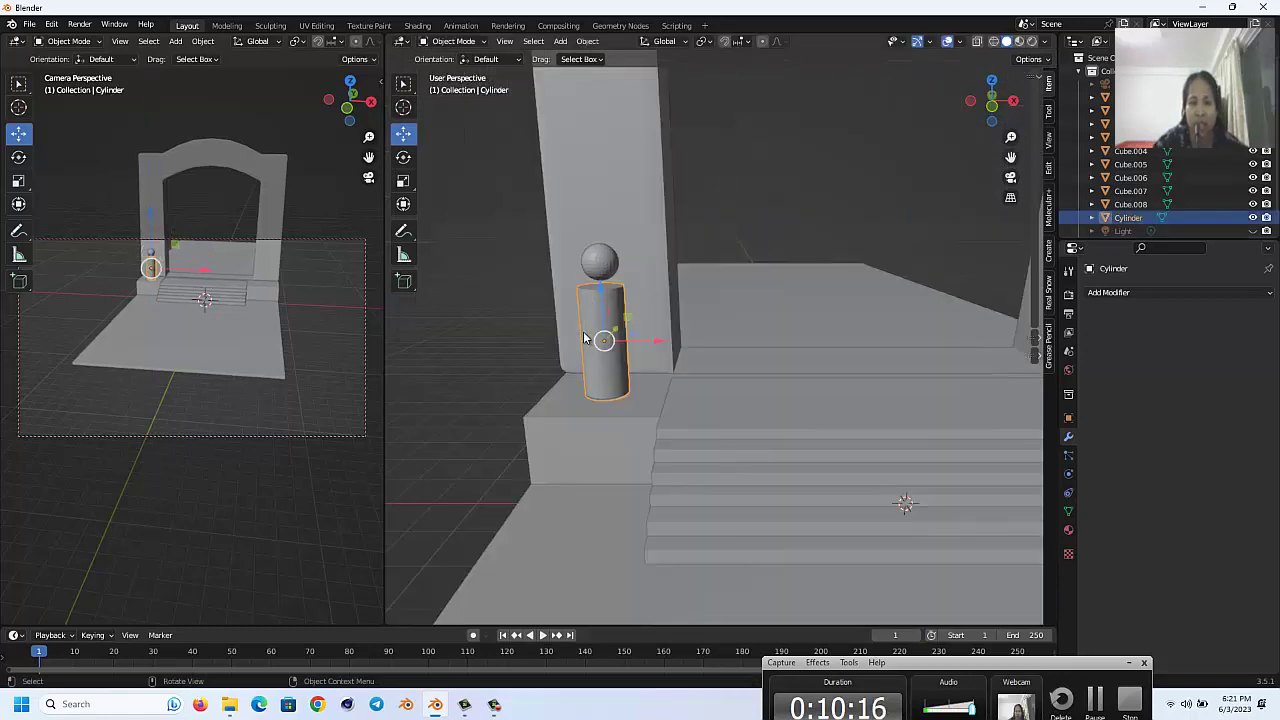
{"action": "key", "text": "Tab"}
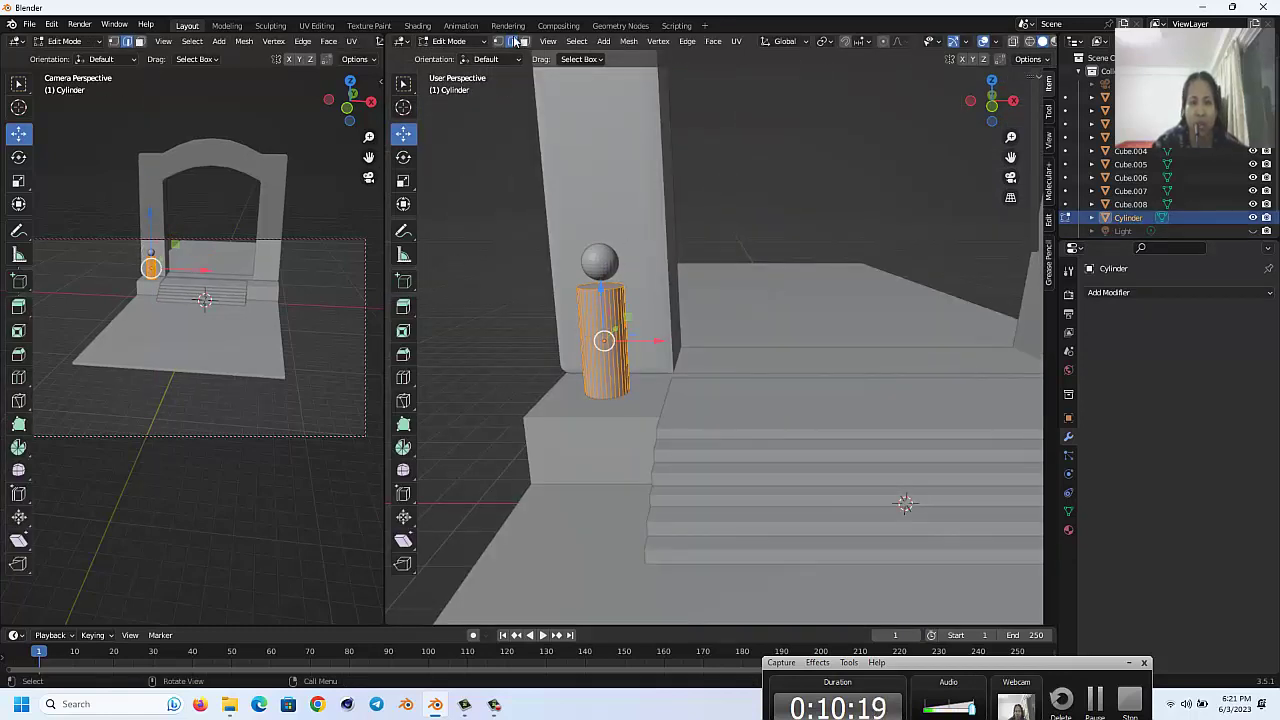
{"action": "left_click", "coordinate": [525, 45]}
{"action": "left_click", "coordinate": [604, 287]}
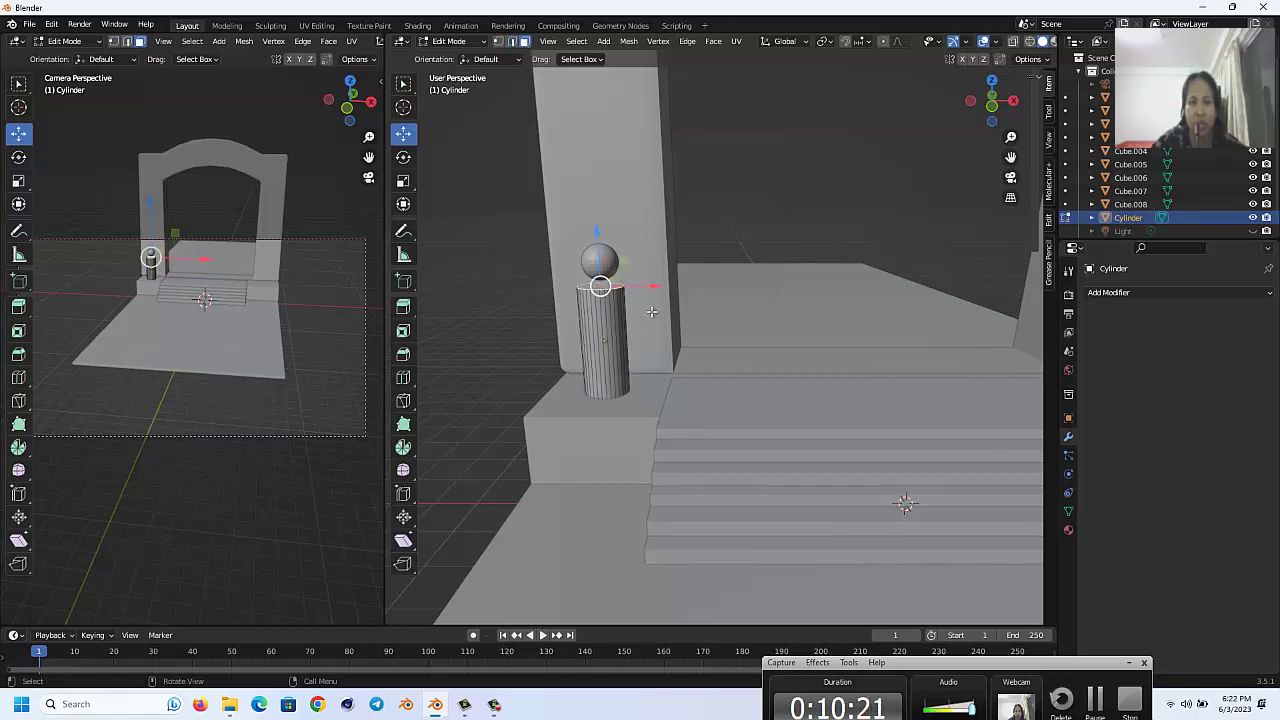
{"action": "key", "text": "s"}
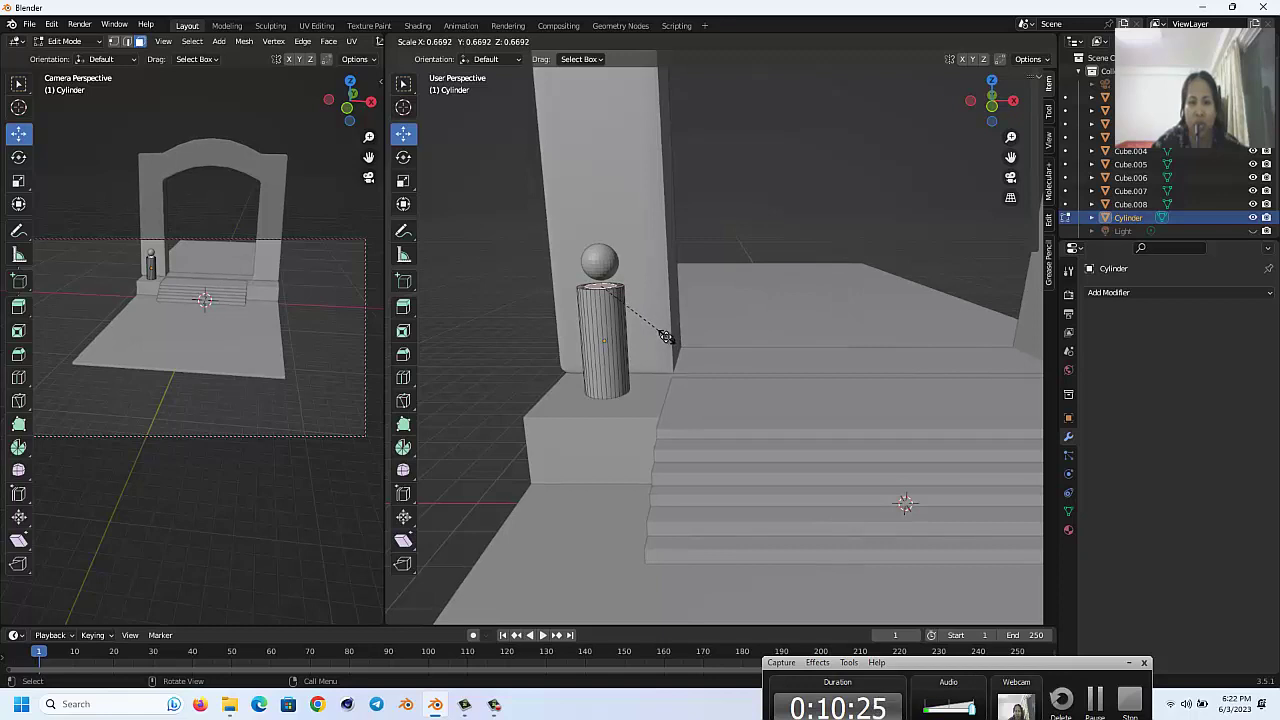
{"action": "left_click", "coordinate": [666, 338]}
{"action": "left_click_drag", "start_coordinate": [596, 233], "coordinate": [600, 229]}
{"action": "scroll", "coordinate": [606, 229], "scroll_direction": "up", "scroll_amount": 2}
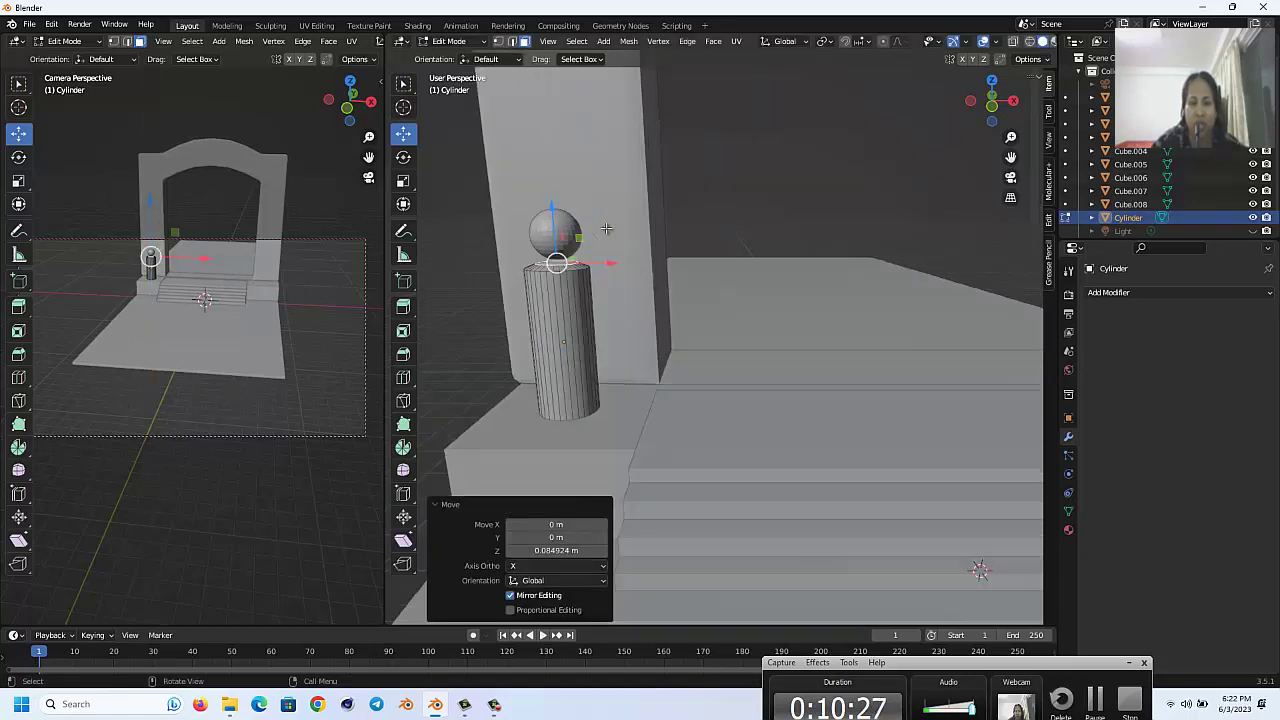
Step: Extrude the top face inward, raise it, and widen it into a flared lip
{"action": "key", "text": "e"}
{"action": "key", "text": "s"}
{"action": "left_click", "coordinate": [643, 366]}
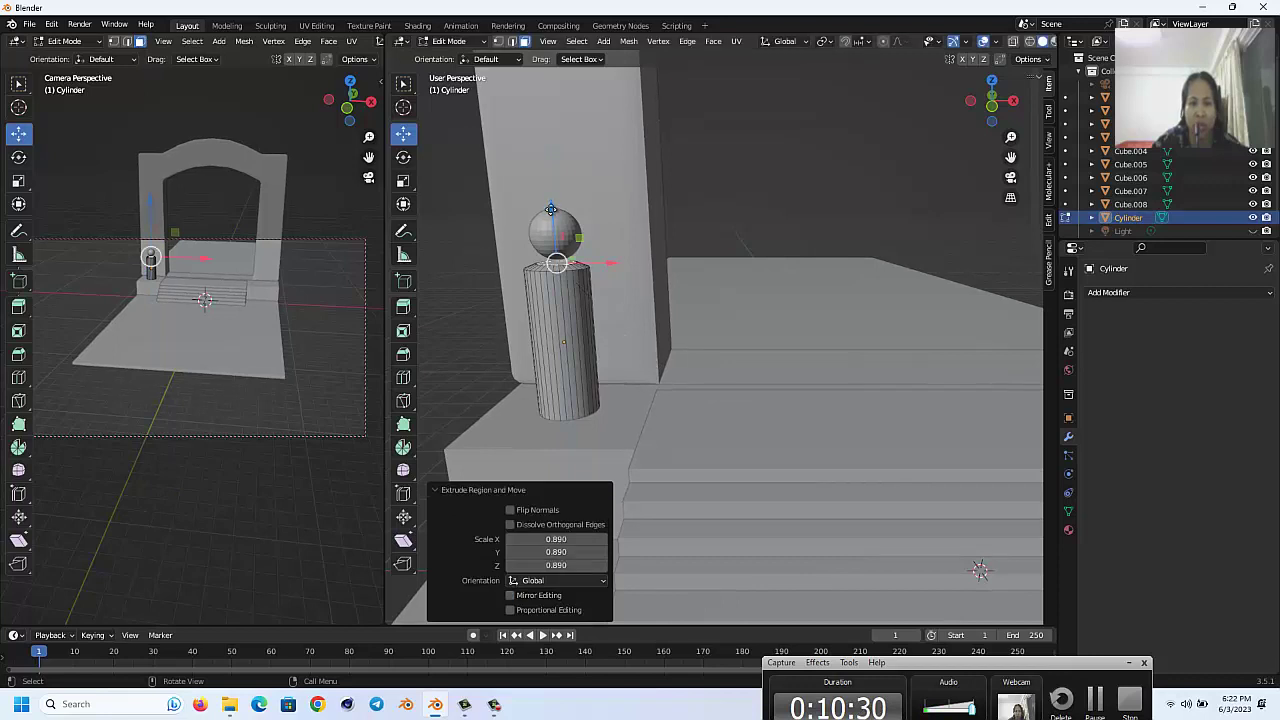
{"action": "left_click_drag", "start_coordinate": [551, 209], "coordinate": [551, 204]}
{"action": "key", "text": "s"}
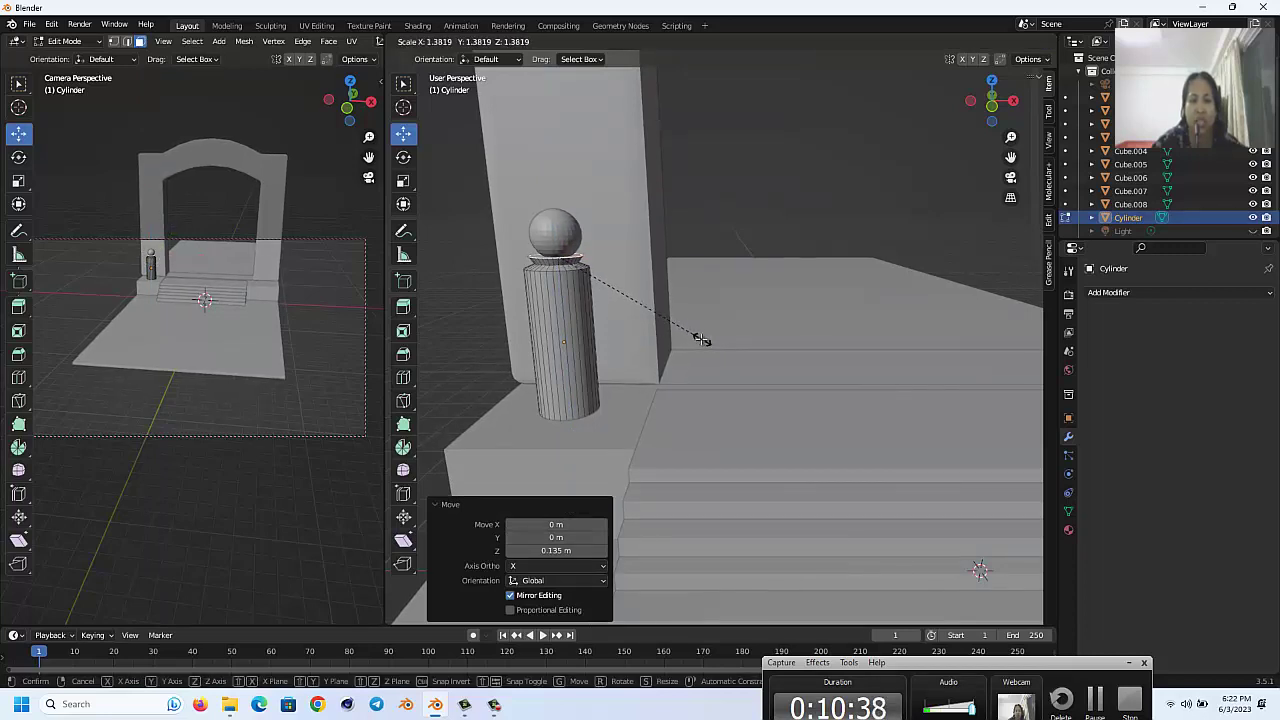
{"action": "left_click", "coordinate": [686, 334]}
{"action": "scroll", "coordinate": [625, 175], "scroll_direction": "up", "scroll_amount": 3}
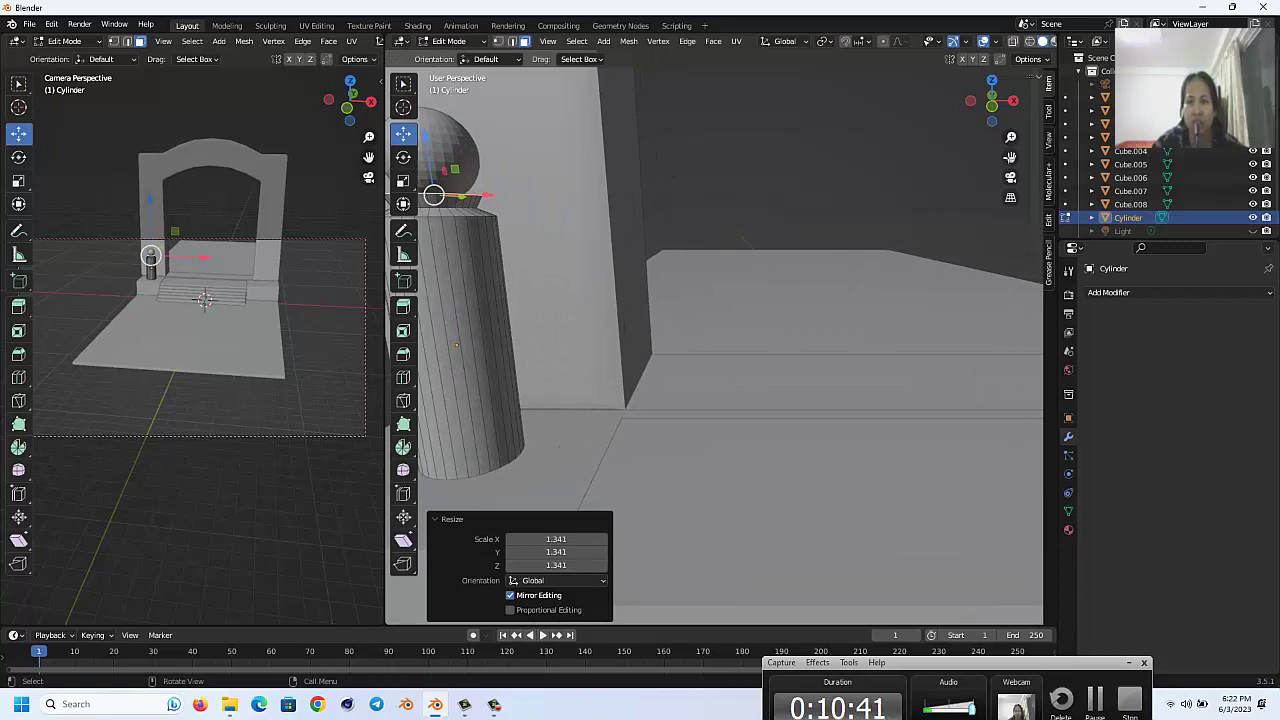
{"action": "scroll", "coordinate": [625, 175], "scroll_direction": "down", "scroll_amount": 2}
{"action": "scroll", "coordinate": [580, 185], "scroll_direction": "up", "scroll_amount": 3}
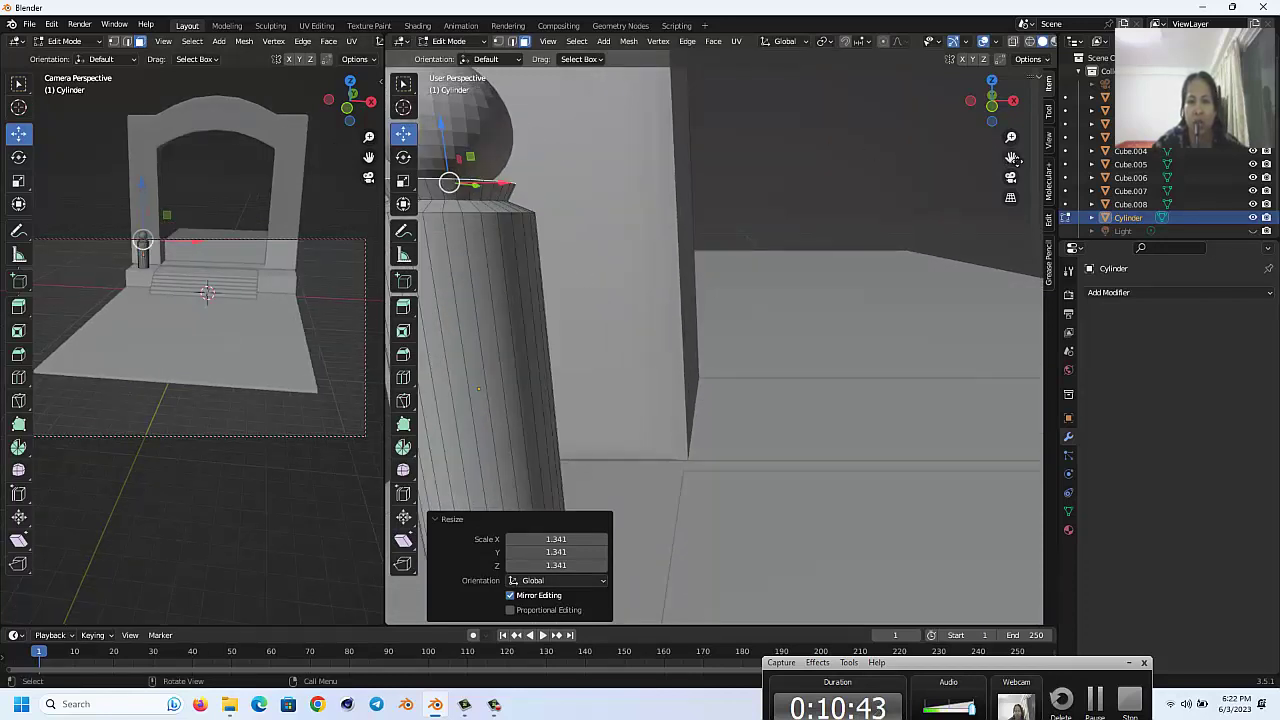
{"action": "left_click_drag", "start_coordinate": [1012, 158], "coordinate": [396, 184]}
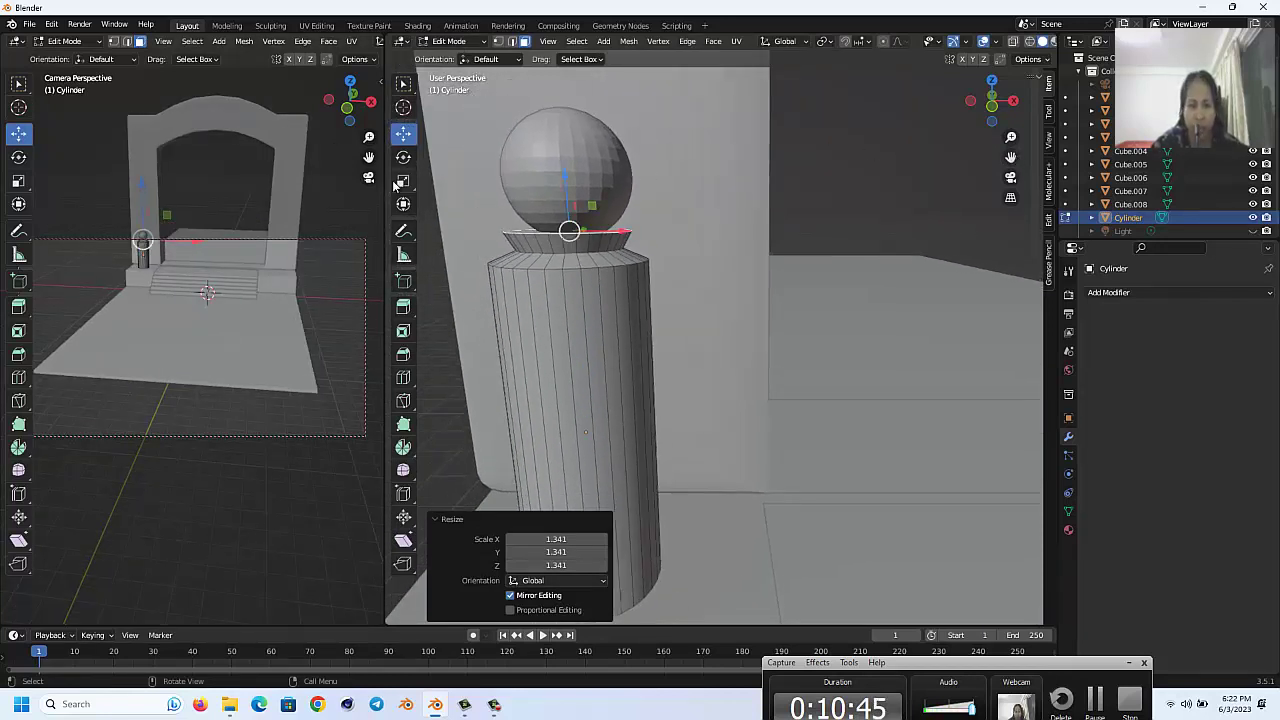
{"action": "left_click", "coordinate": [430, 352]}
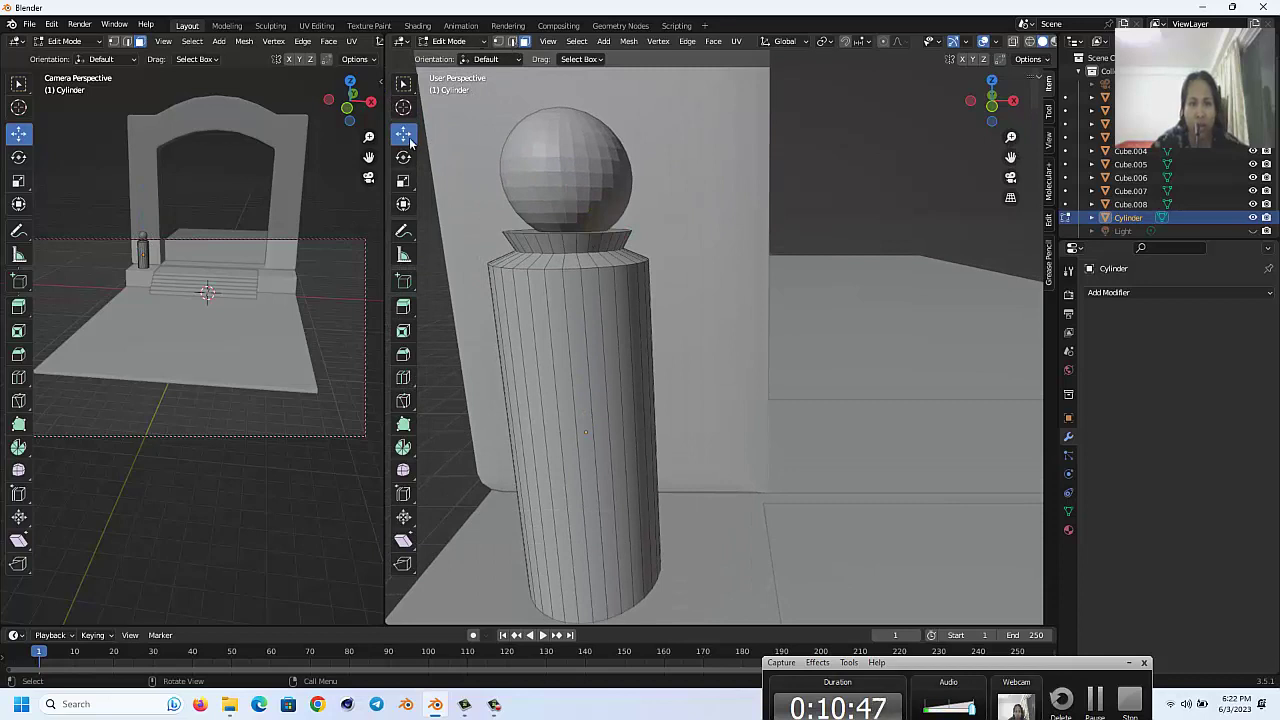
Step: Bevel the edge ring below the lip 0.107 m with 4 segments
{"action": "left_click", "coordinate": [512, 41]}
{"action": "left_click", "coordinate": [572, 254], "text": "alt"}
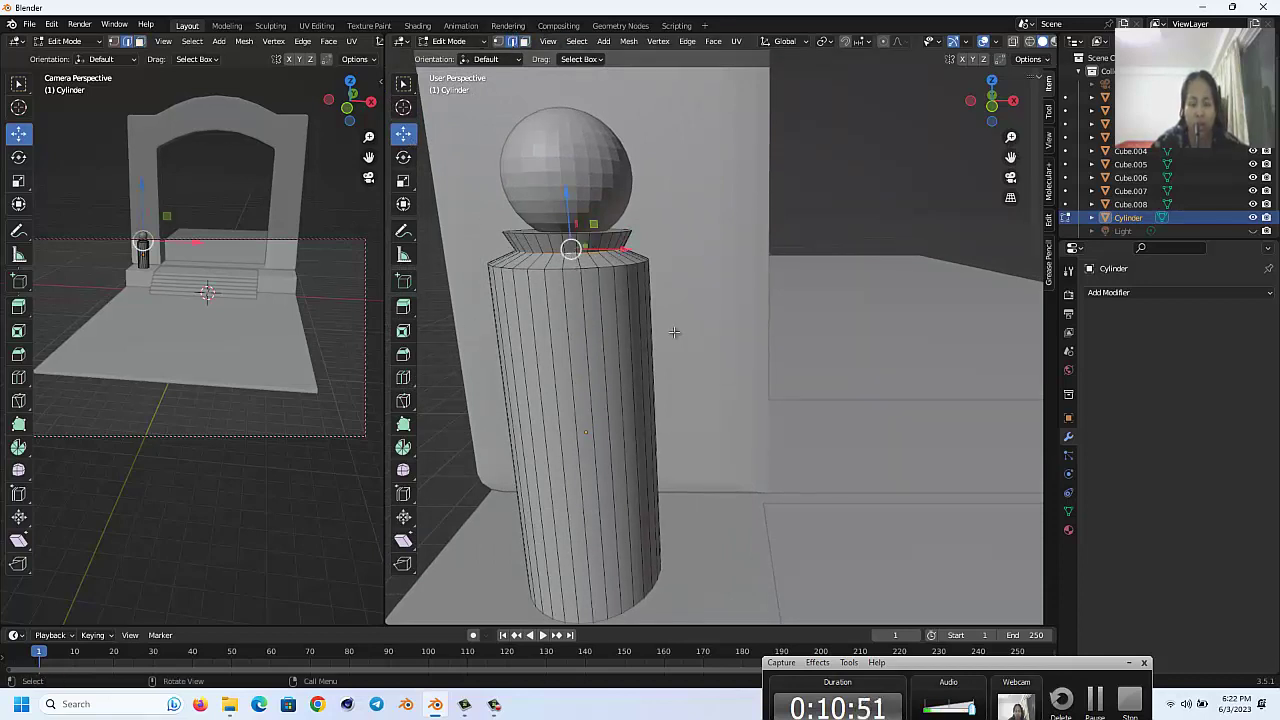
{"action": "key", "text": "ctrl+b"}
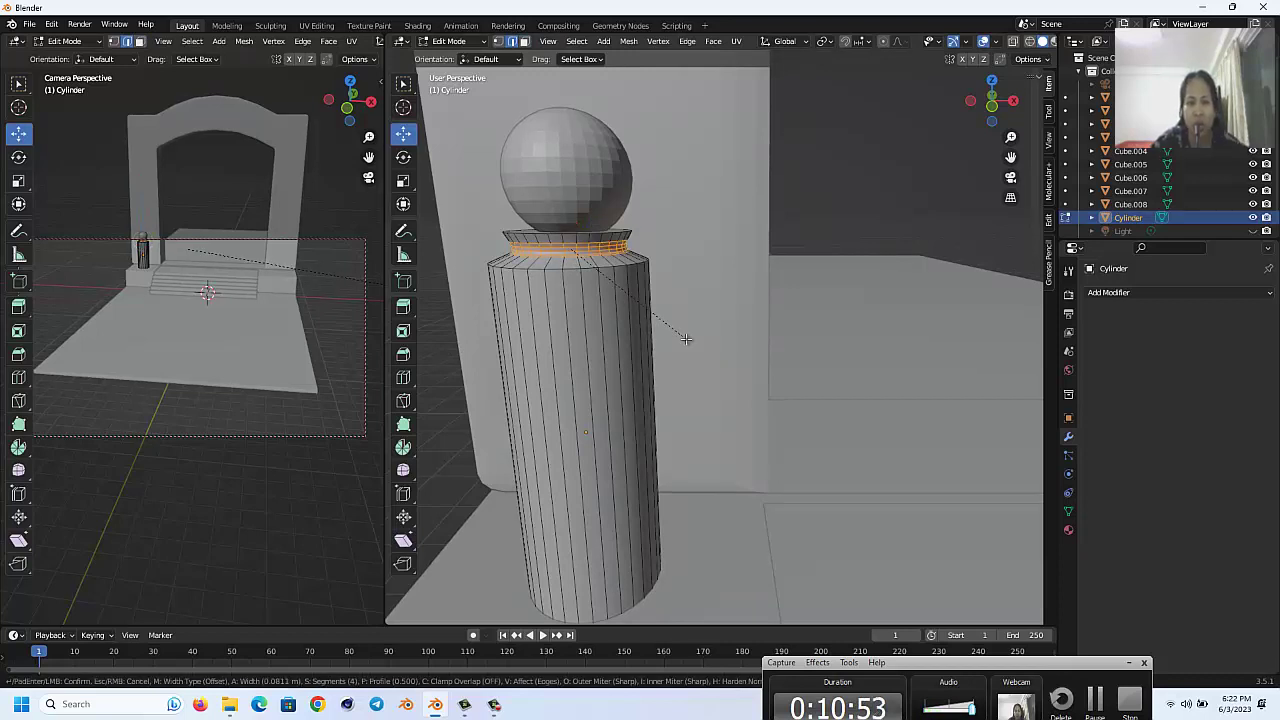
{"action": "left_click", "coordinate": [688, 341]}
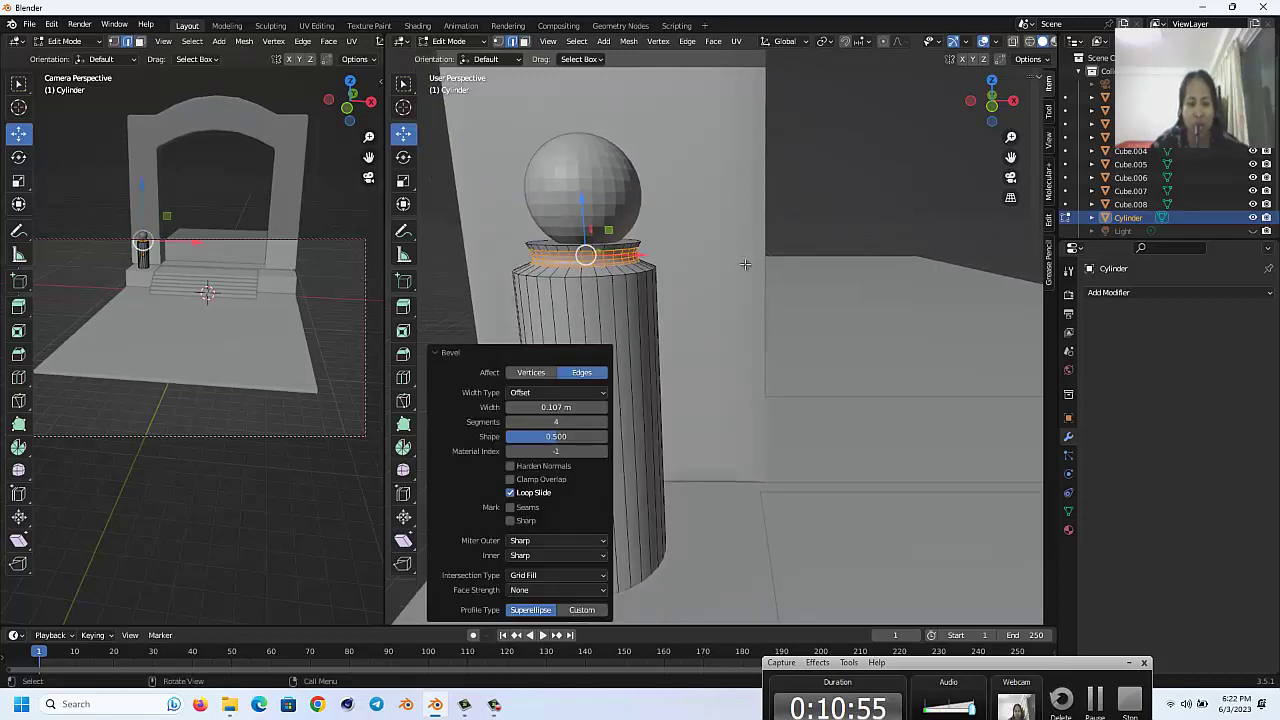
{"action": "key", "text": "Tab"}
{"action": "left_click", "coordinate": [594, 264]}
{"action": "key", "text": "Tab"}
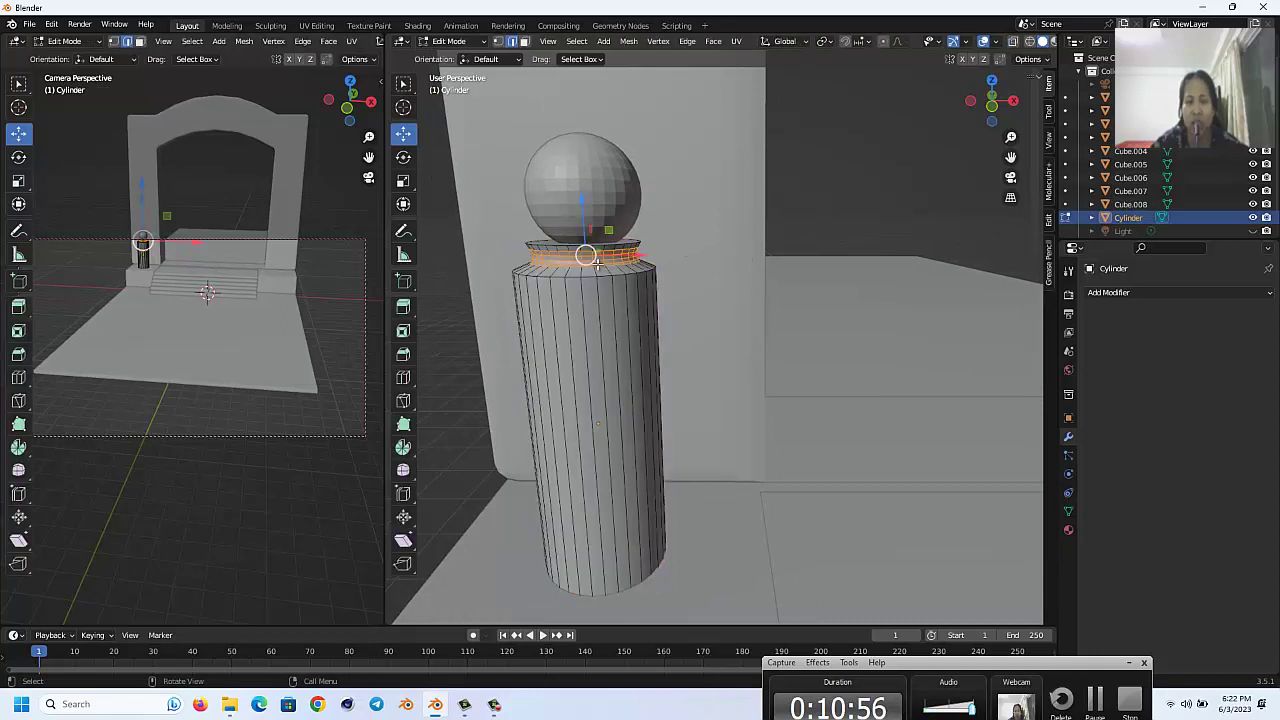
{"action": "left_click", "coordinate": [828, 194]}
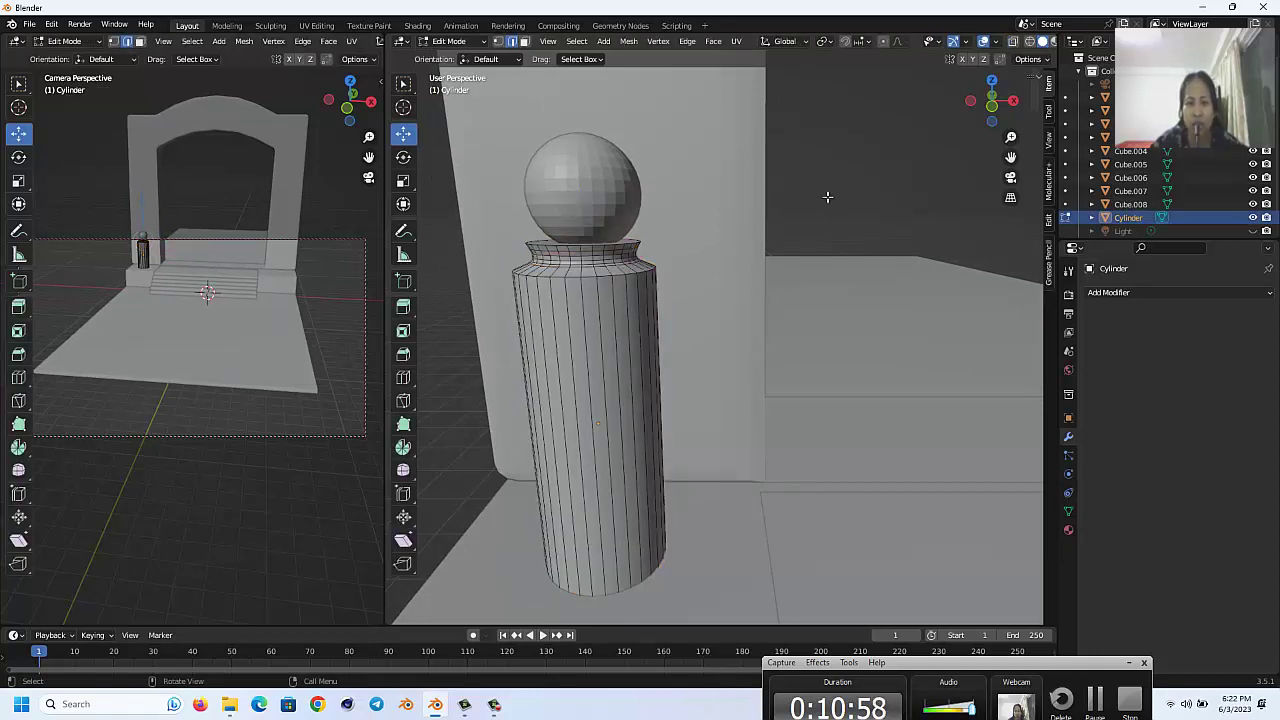
{"action": "middle_click_drag", "start_coordinate": [828, 194], "coordinate": [632, 229]}
Step: Leave Edit Mode and apply smooth shading to the sphere
{"action": "key", "text": "Tab"}
{"action": "left_click", "coordinate": [632, 229]}
{"action": "right_click", "coordinate": [600, 208]}
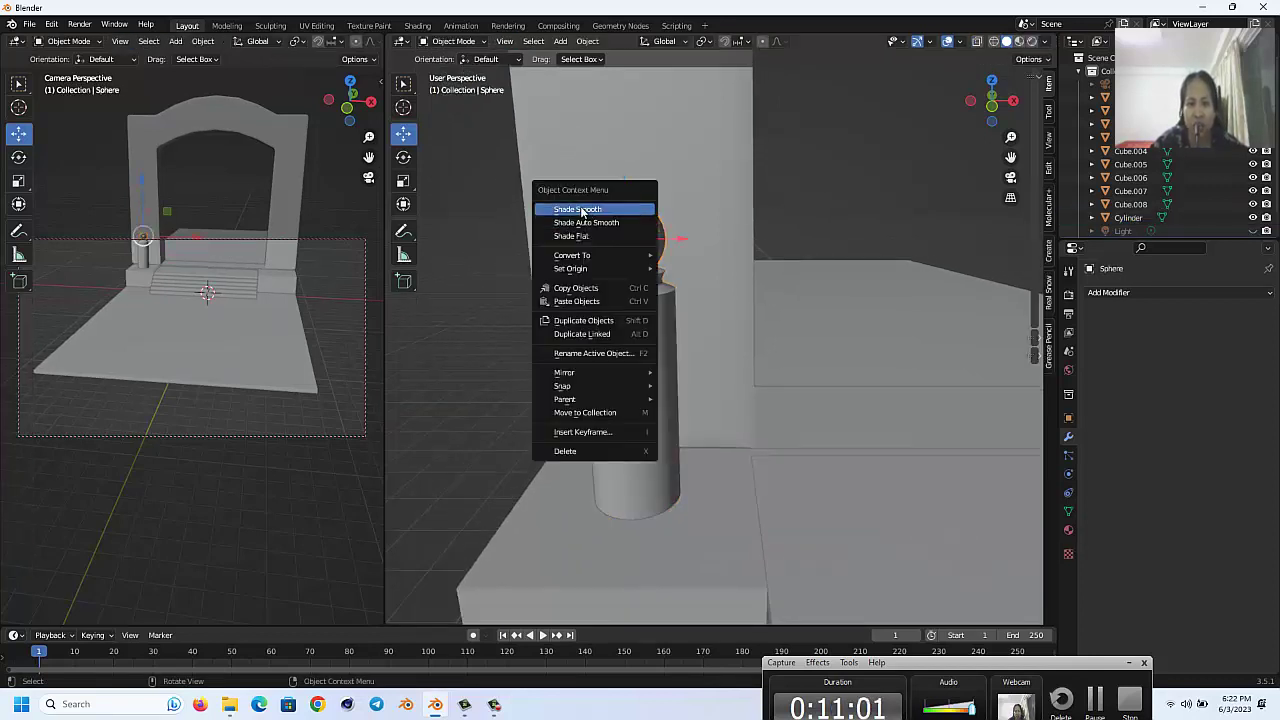
{"action": "left_click", "coordinate": [590, 222]}
{"action": "left_click", "coordinate": [872, 174]}
{"action": "left_click", "coordinate": [628, 236]}
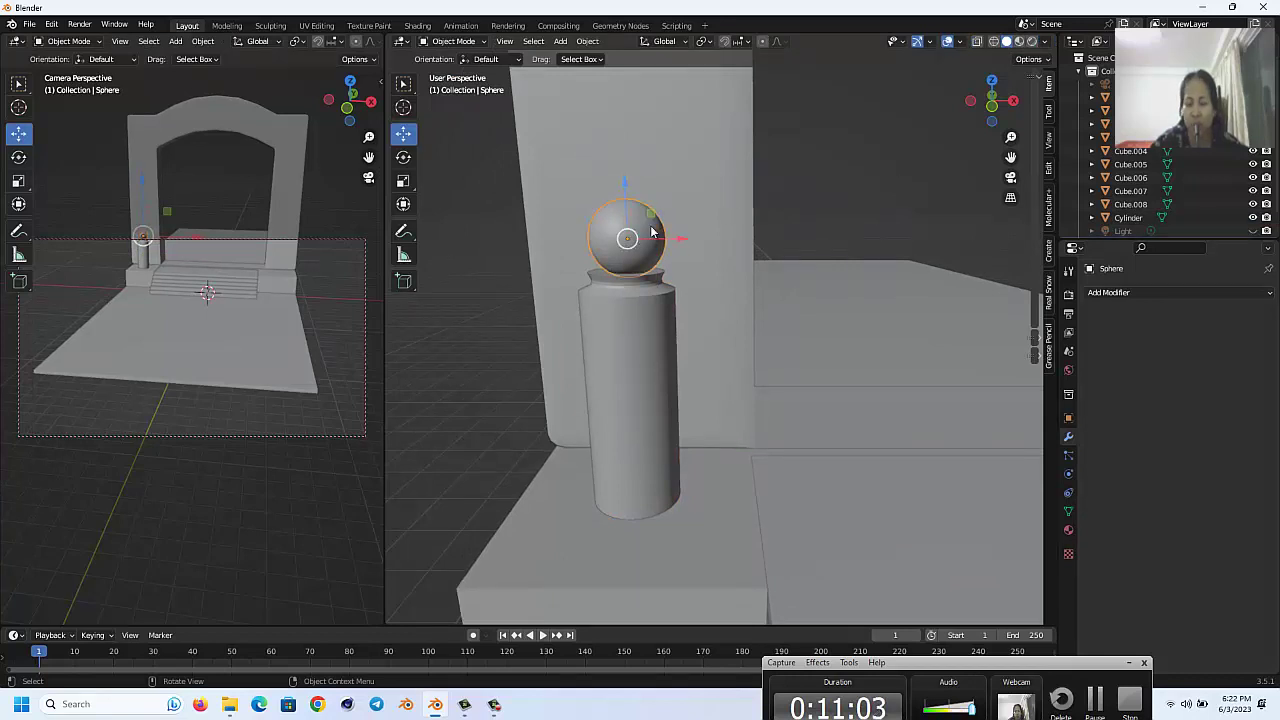
{"action": "middle_click_drag", "start_coordinate": [650, 234], "coordinate": [650, 232]}
Step: Scale the pillar cylinder uniformly to 0.771, then stretch its height to 1.325
{"action": "left_click", "coordinate": [796, 389]}
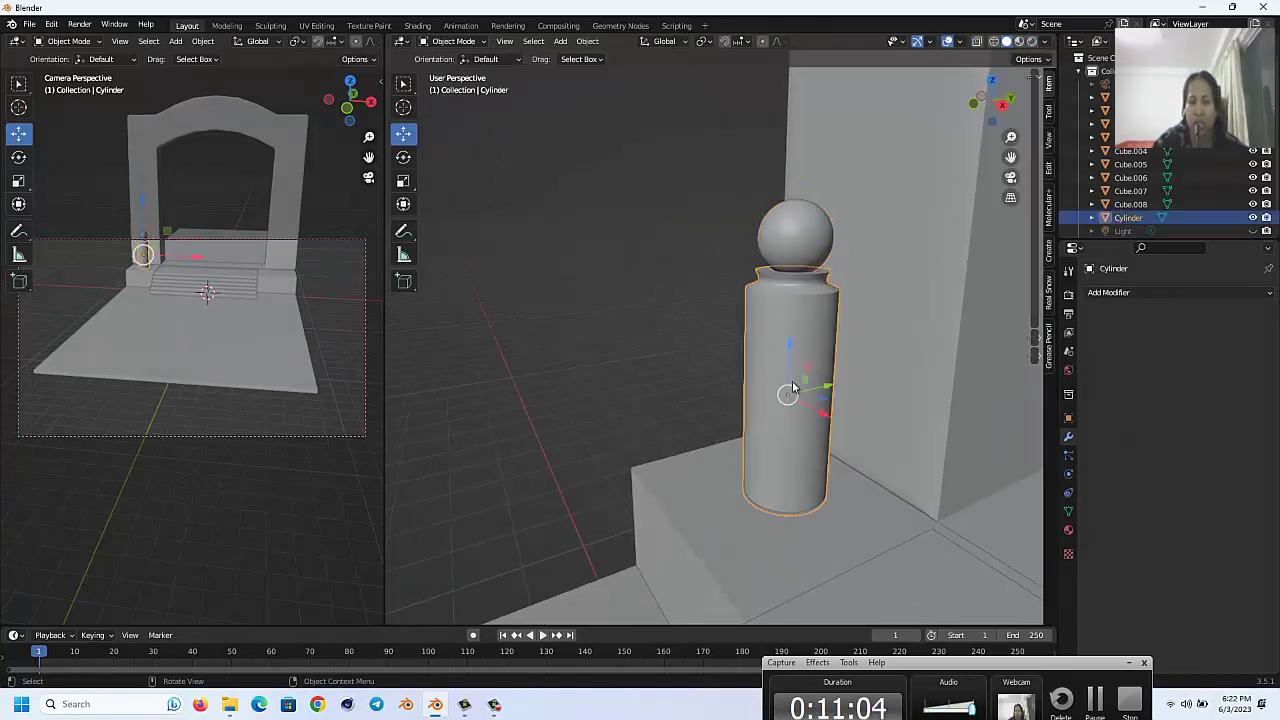
{"action": "middle_click_drag", "start_coordinate": [796, 389], "coordinate": [836, 355]}
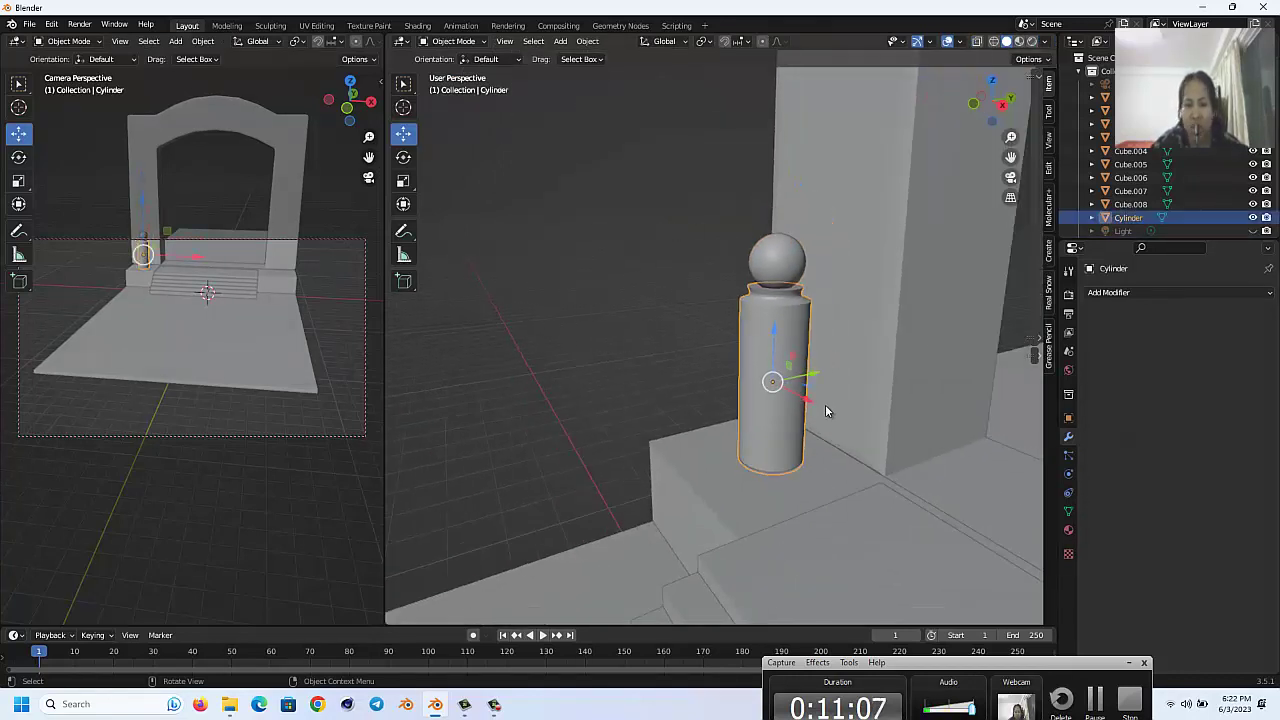
{"action": "key", "text": "s"}
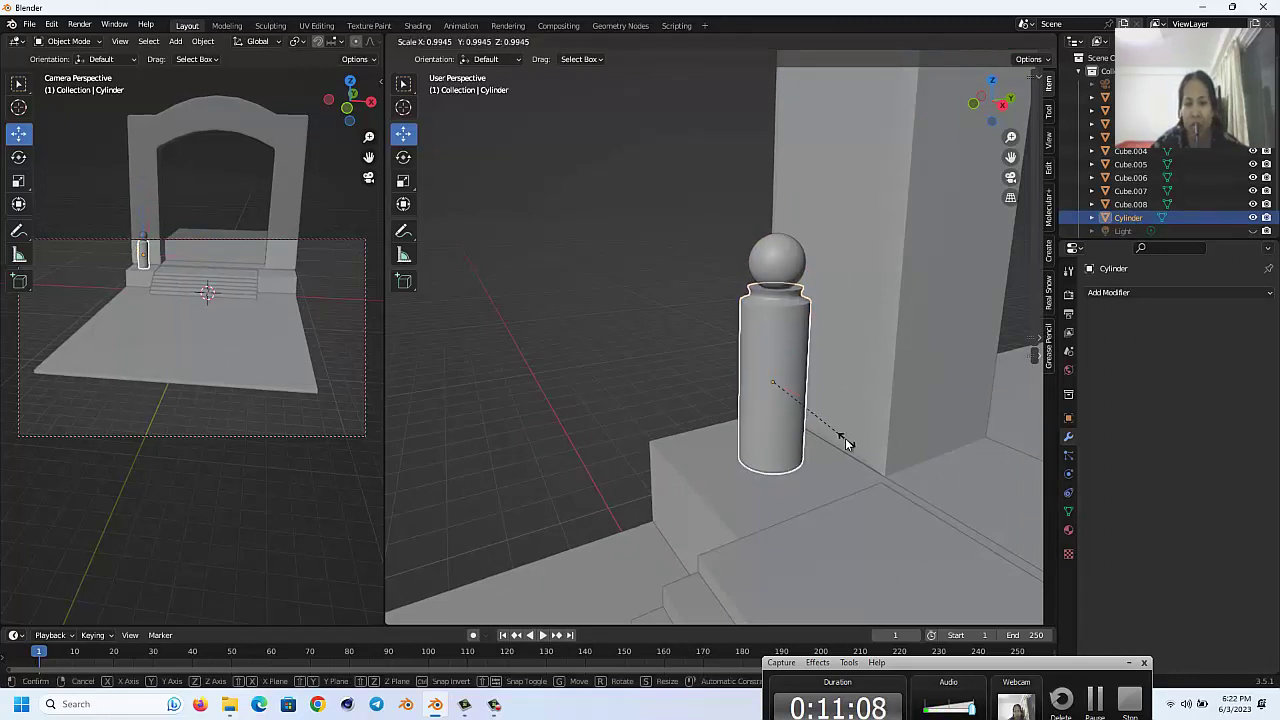
{"action": "left_click", "coordinate": [833, 436]}
{"action": "key", "text": "s"}
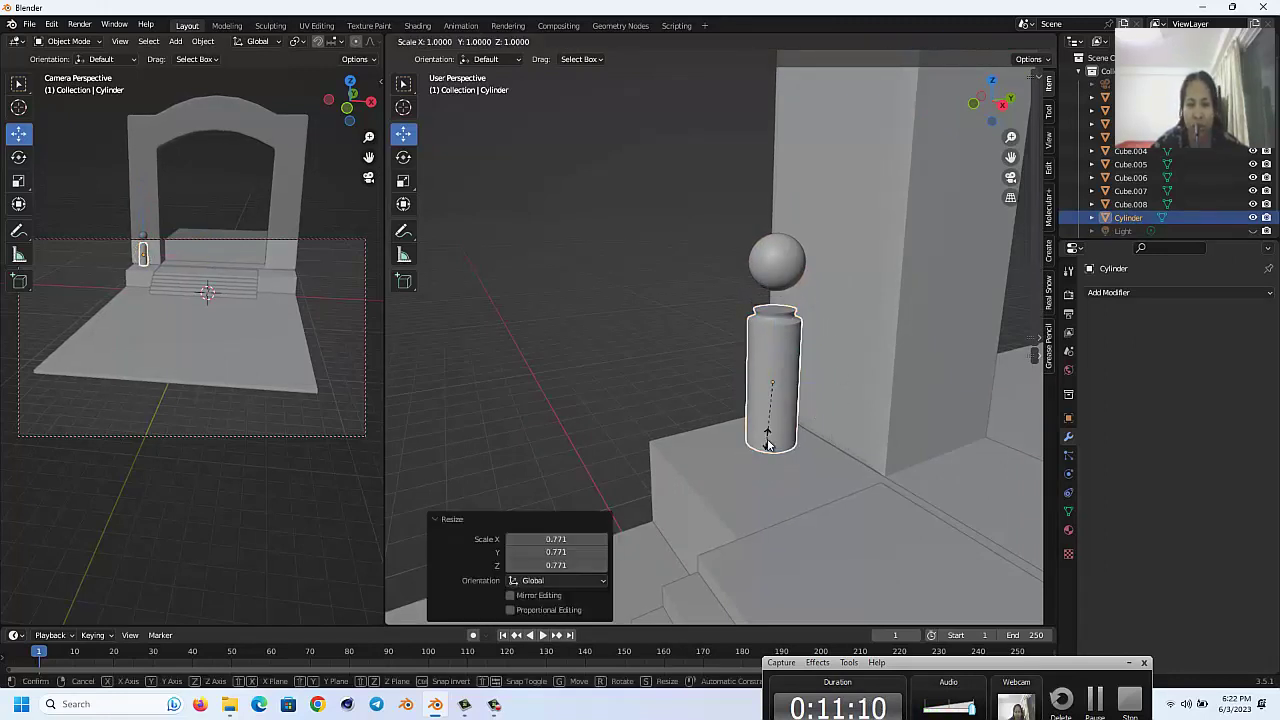
{"action": "key", "text": "z"}
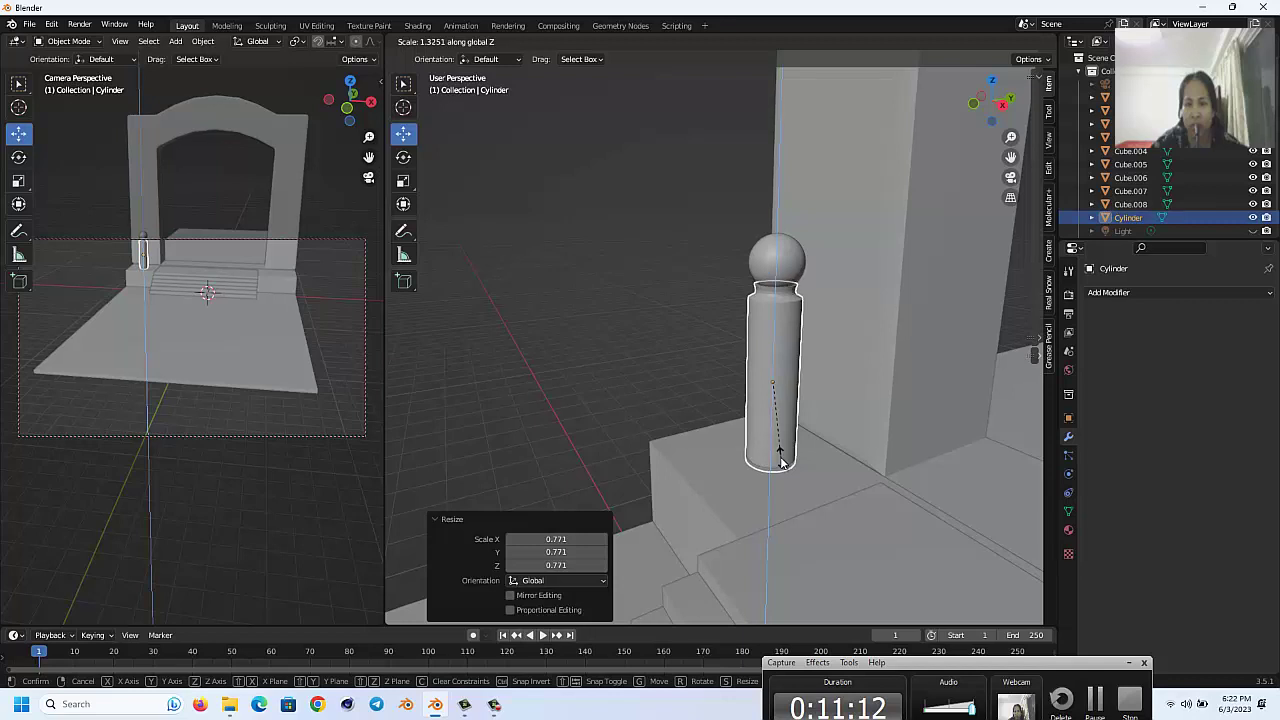
{"action": "left_click", "coordinate": [779, 459]}
{"action": "left_click", "coordinate": [671, 330]}
Step: In top orthographic view, nudge the sphere along X and Y to centre it on the pillar
{"action": "key", "text": "KP_7"}
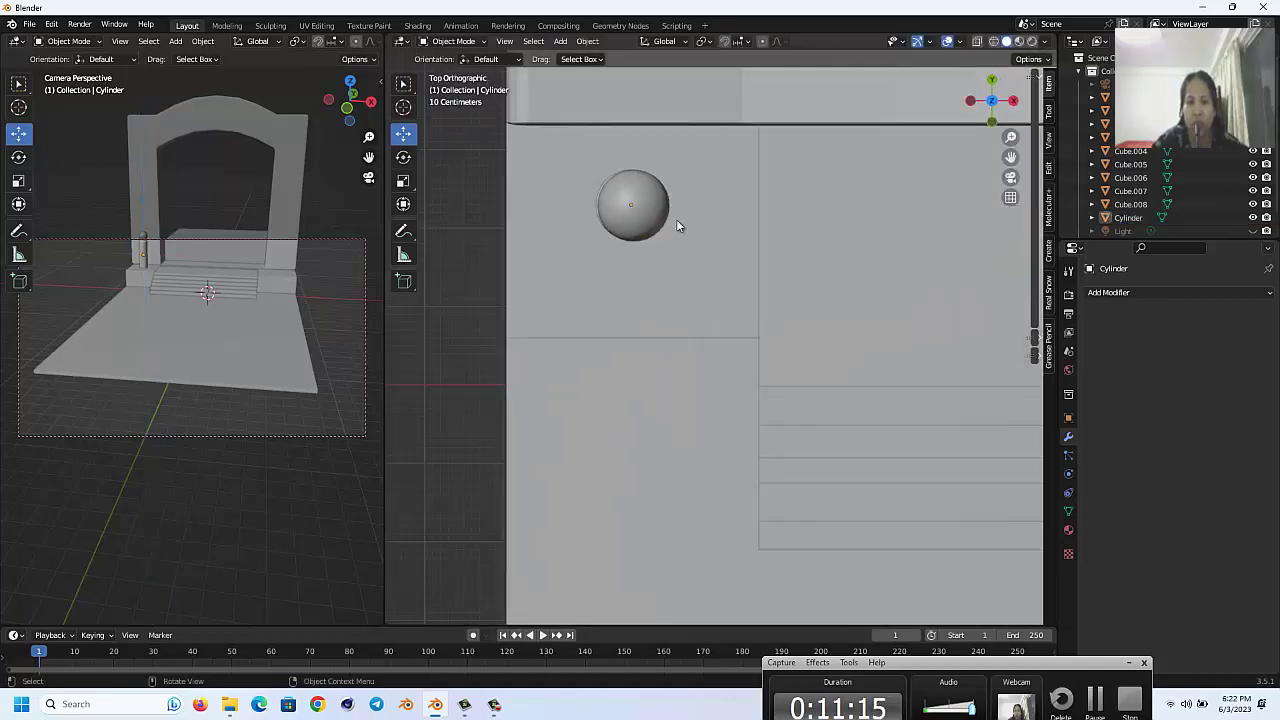
{"action": "left_click", "coordinate": [656, 210]}
{"action": "left_click_drag", "start_coordinate": [684, 213], "coordinate": [680, 207]}
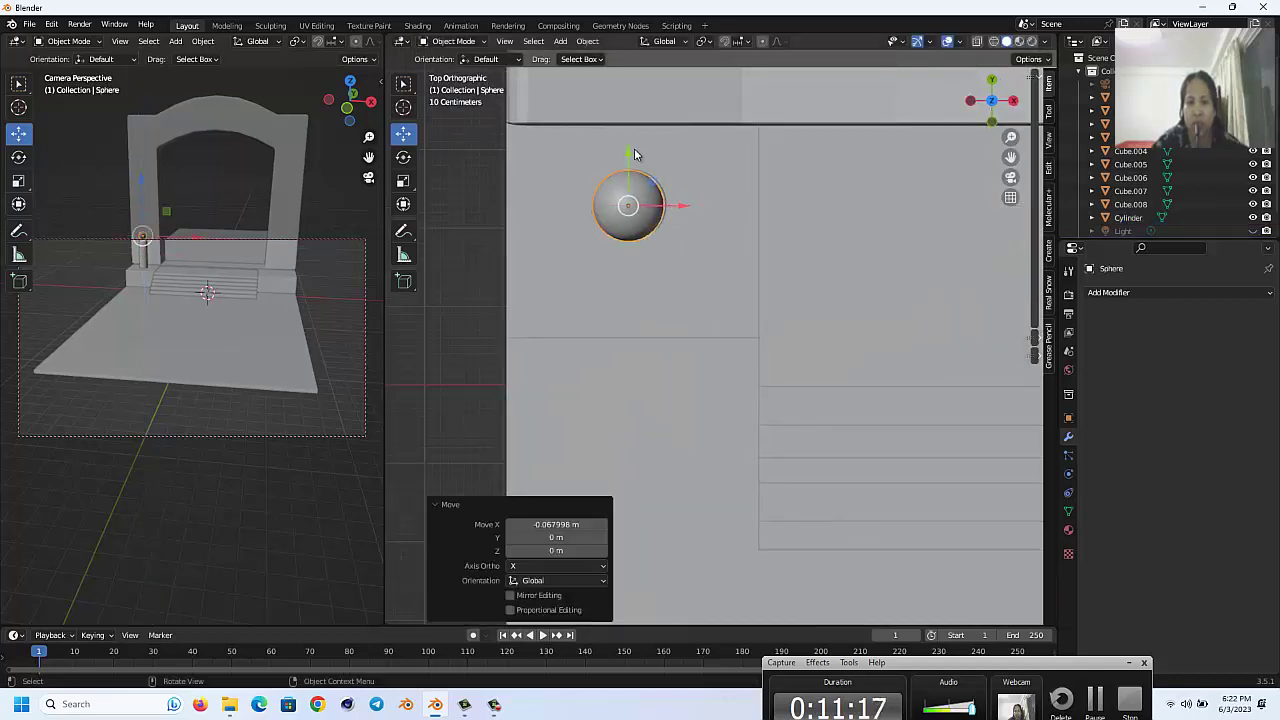
{"action": "left_click_drag", "start_coordinate": [630, 150], "coordinate": [630, 153]}
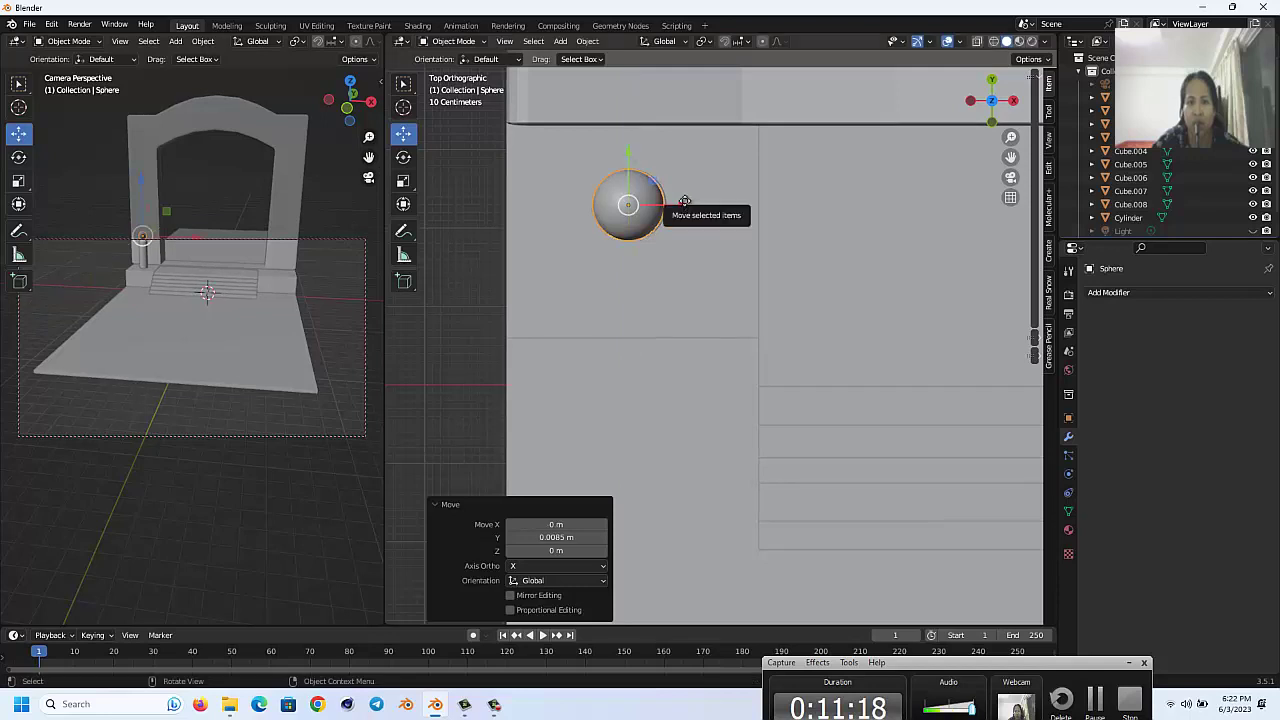
{"action": "left_click", "coordinate": [680, 205]}
{"action": "scroll", "coordinate": [700, 216], "scroll_direction": "up", "scroll_amount": 5}
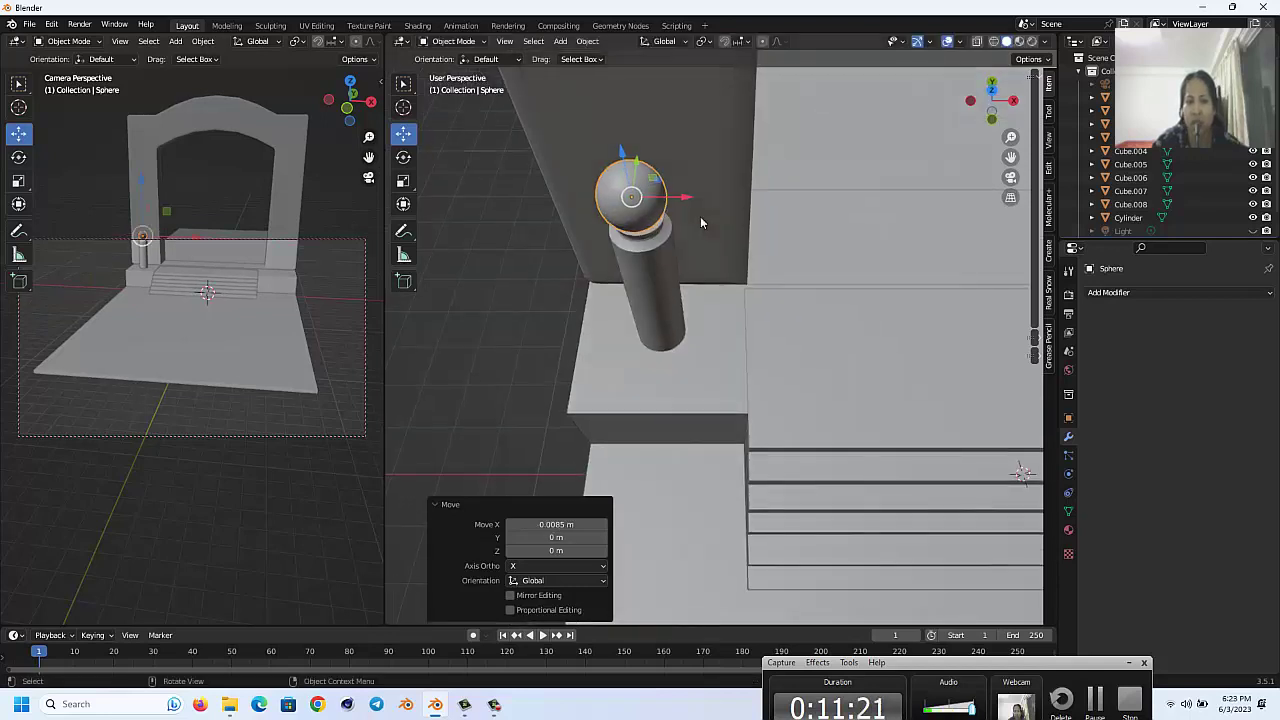
{"action": "scroll", "coordinate": [700, 216], "scroll_direction": "up", "scroll_amount": 5}
Step: Duplicate the pillar and sphere and move the copy along X beside the right column
{"action": "left_click", "coordinate": [669, 343]}
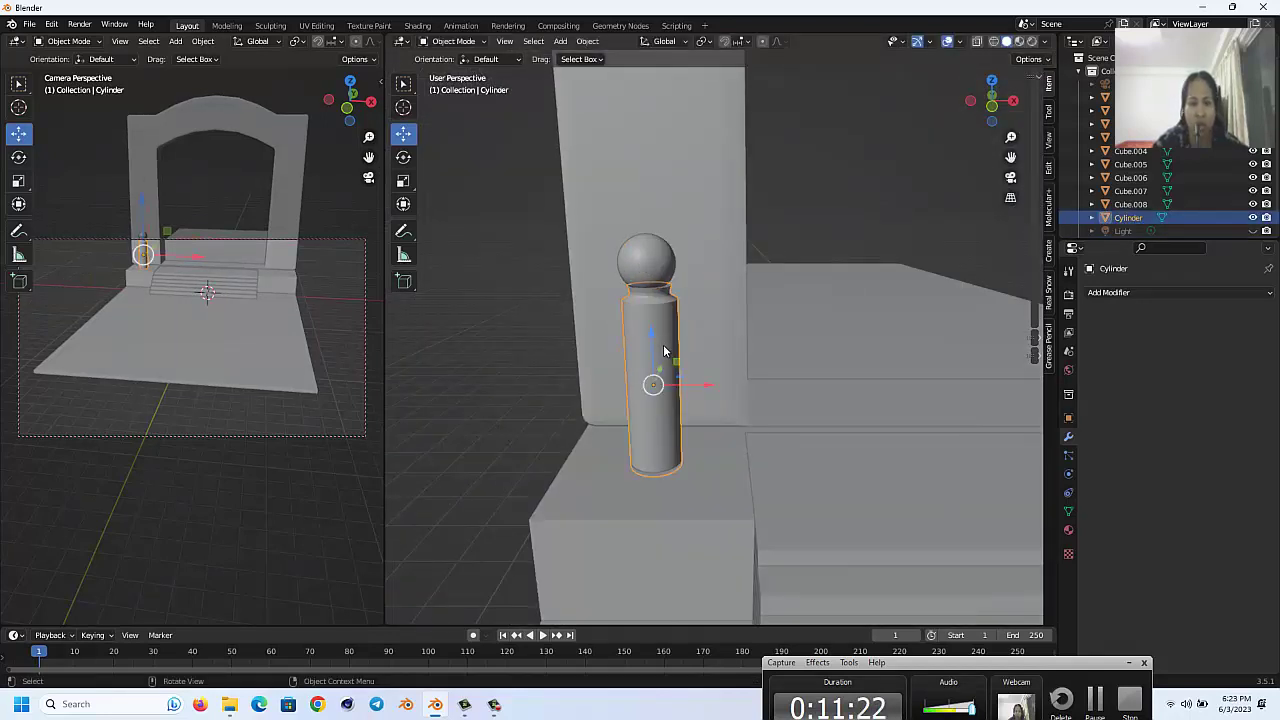
{"action": "left_click", "coordinate": [645, 258], "text": "shift"}
{"action": "scroll", "coordinate": [773, 318], "scroll_direction": "down", "scroll_amount": 4}
{"action": "scroll", "coordinate": [773, 320], "scroll_direction": "down", "scroll_amount": 2}
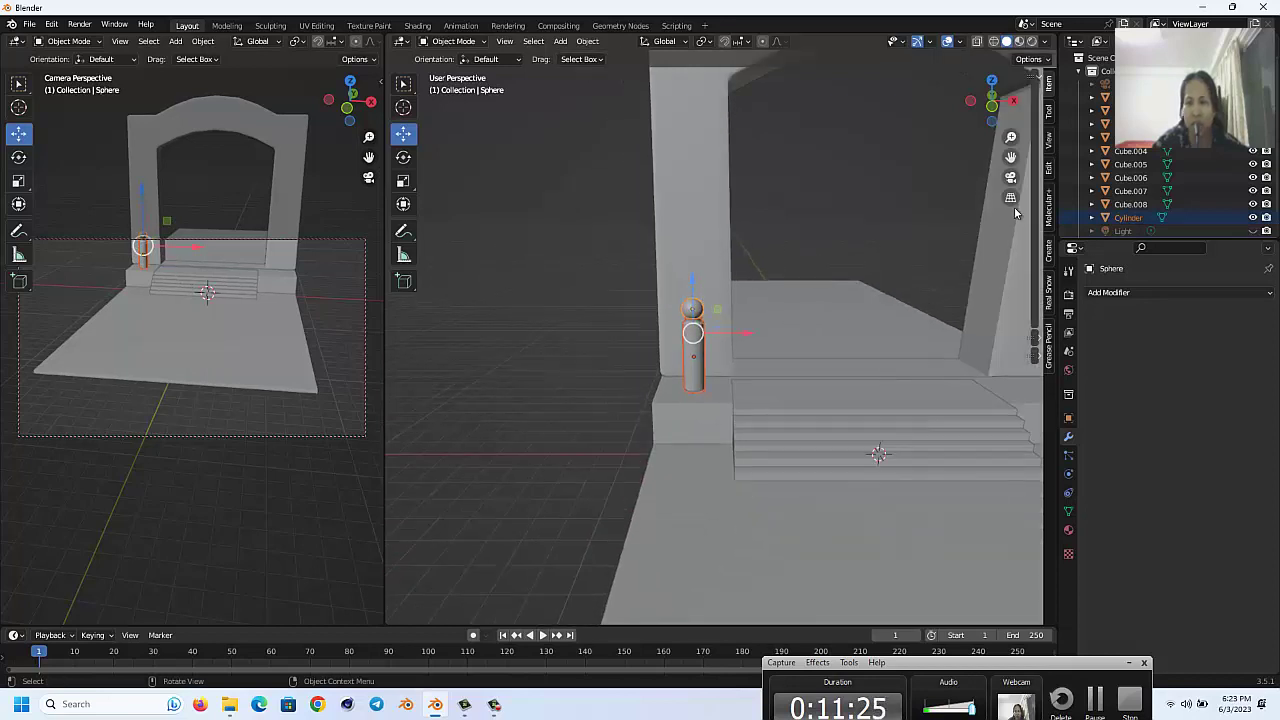
{"action": "middle_click_drag", "start_coordinate": [1010, 170], "coordinate": [899, 264]}
{"action": "key", "text": "shift+d"}
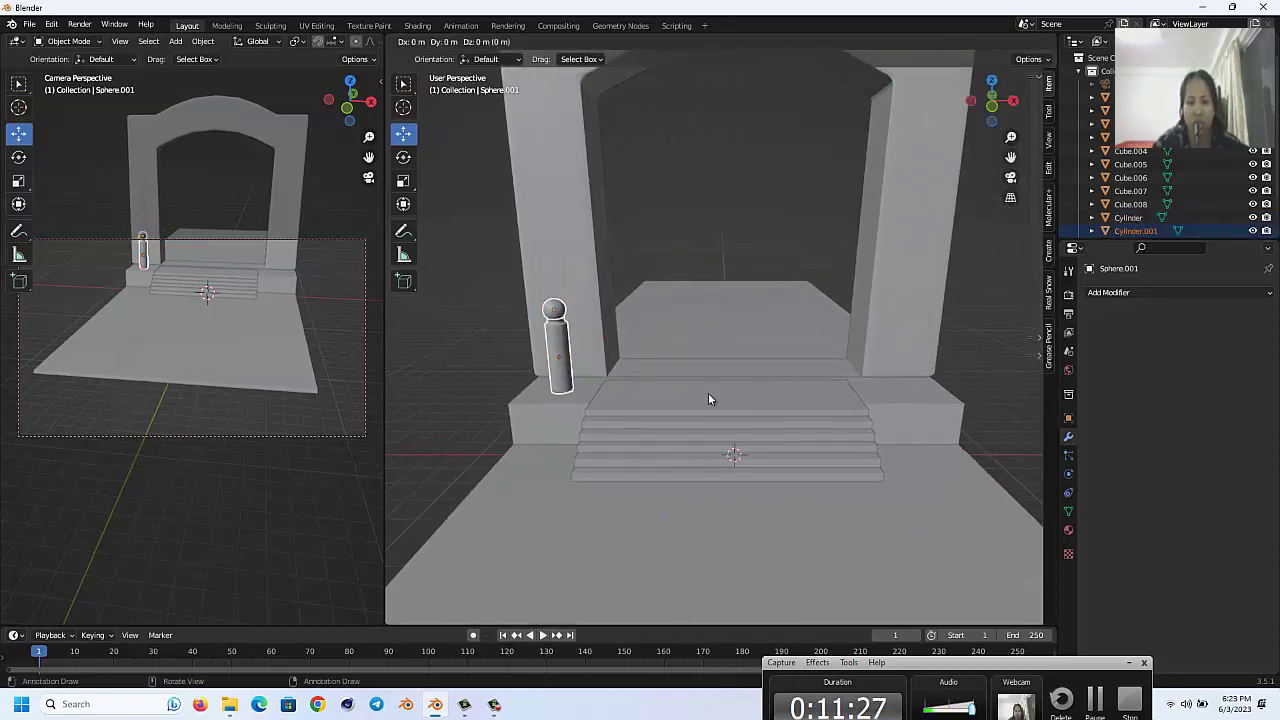
{"action": "right_click", "coordinate": [708, 399]}
{"action": "key", "text": "g"}
{"action": "key", "text": "x"}
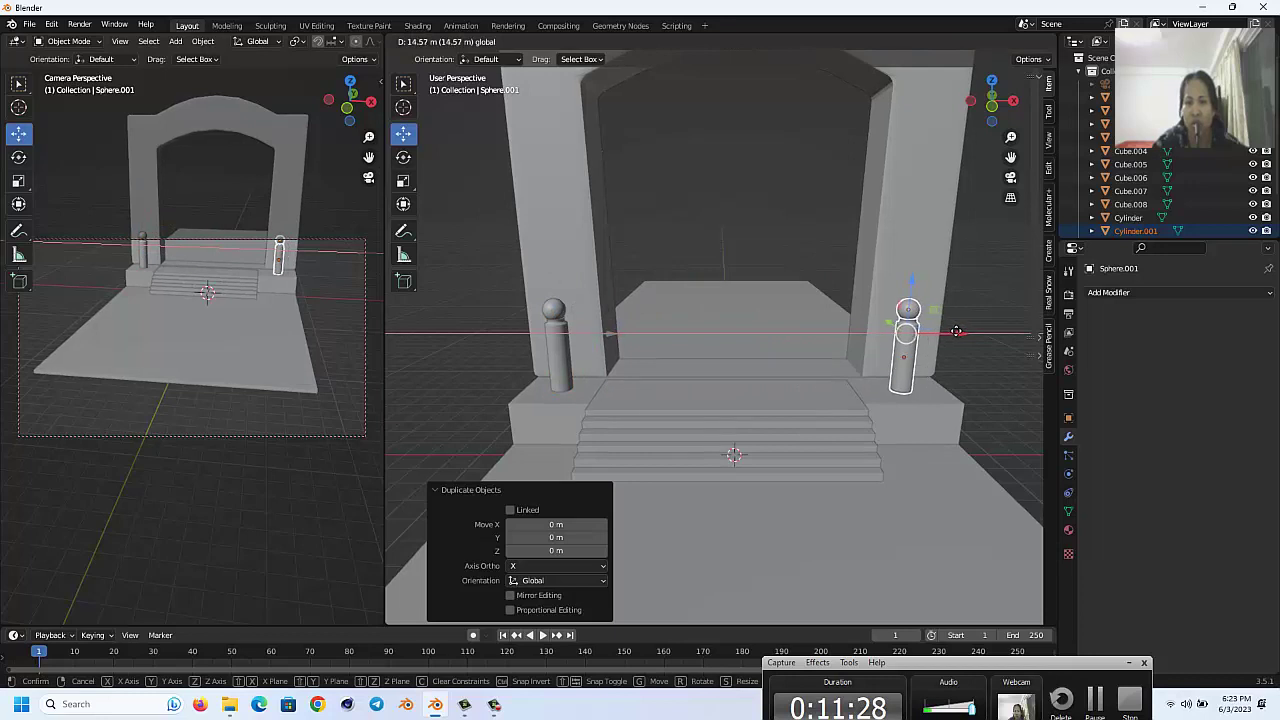
{"action": "left_click", "coordinate": [956, 331]}
Step: Delete the copied sphere and pillar, reselect the original sphere, and widen the camera viewport
{"action": "left_click", "coordinate": [909, 313]}
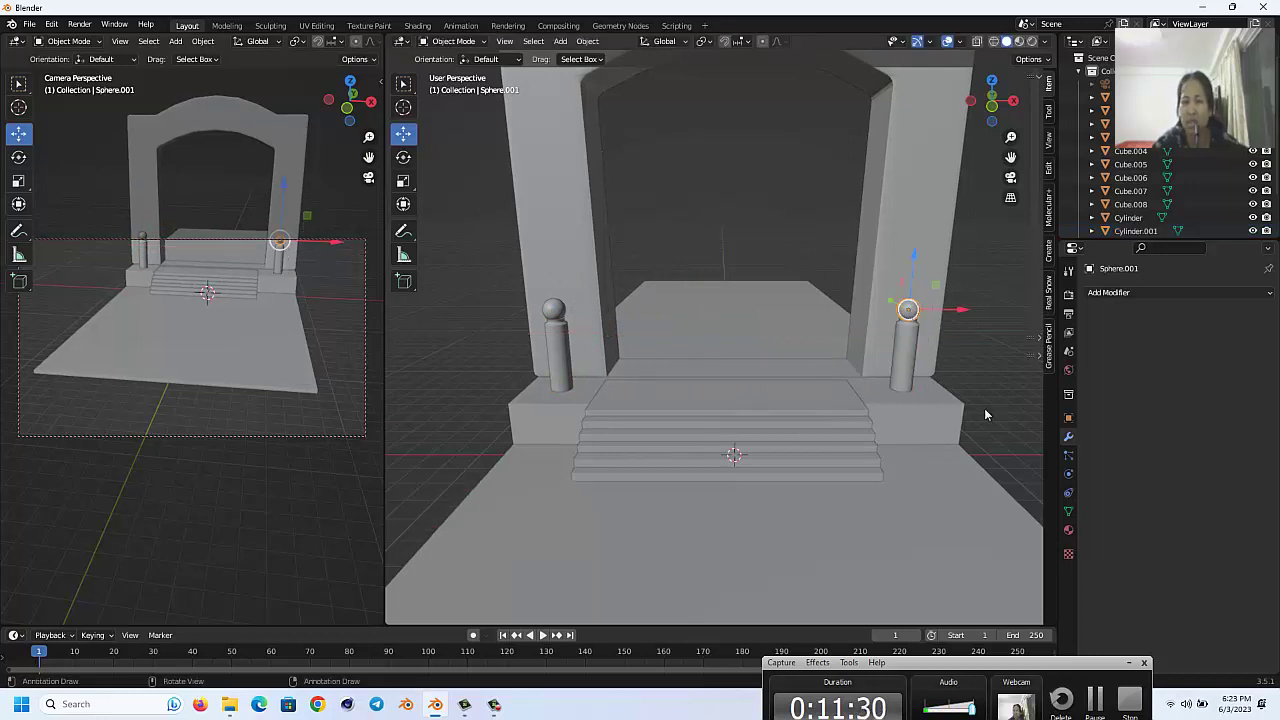
{"action": "left_click", "coordinate": [871, 358], "text": "shift"}
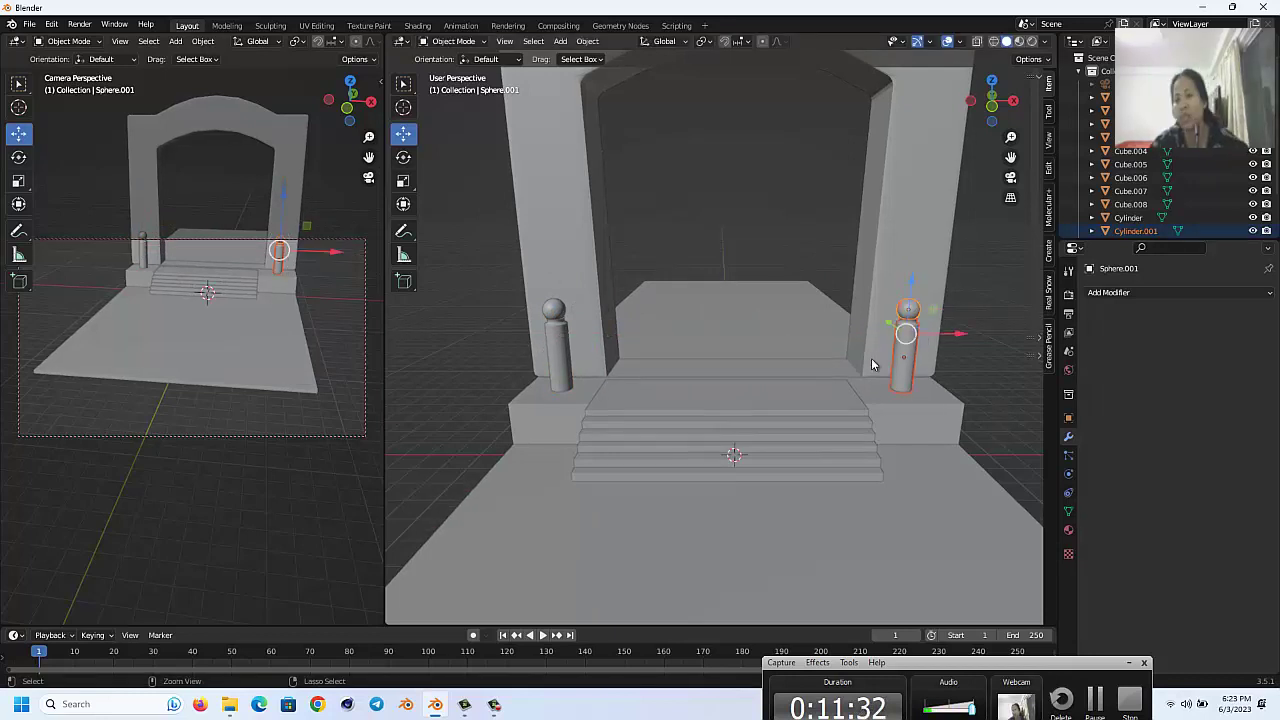
{"action": "key", "text": "Delete"}
{"action": "left_click", "coordinate": [553, 309]}
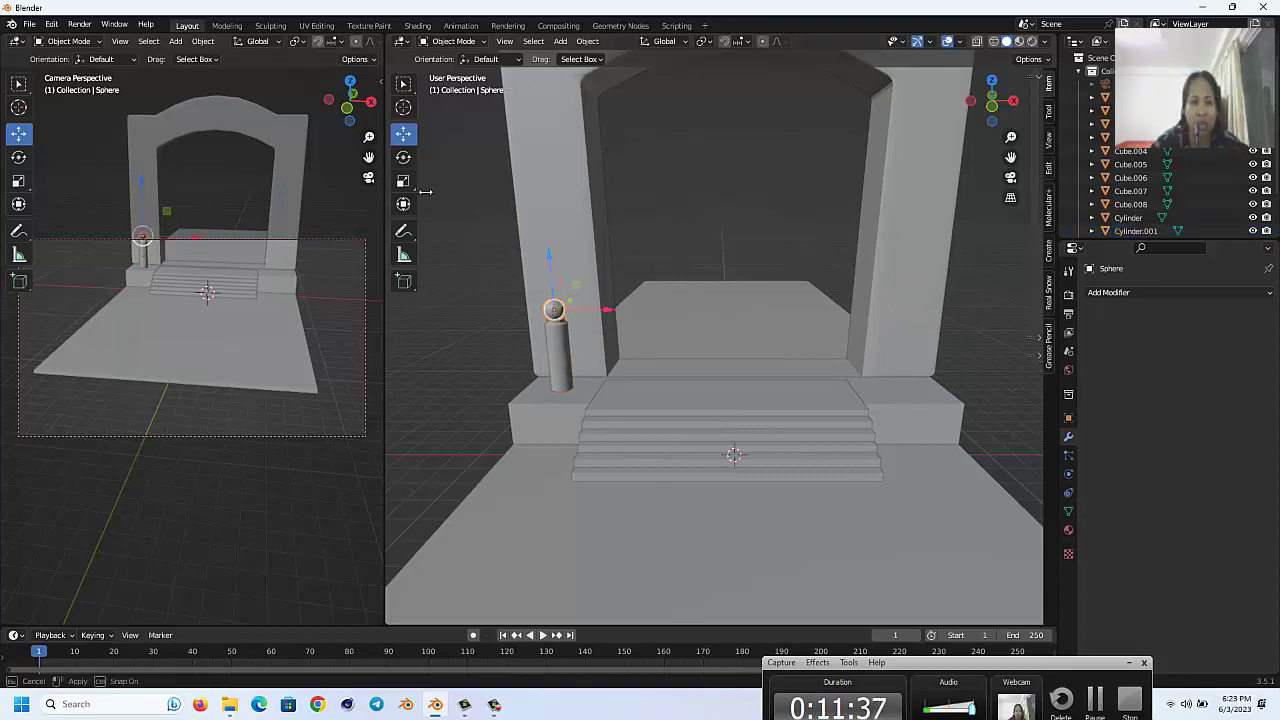
{"action": "left_click_drag", "start_coordinate": [385, 199], "coordinate": [920, 200]}
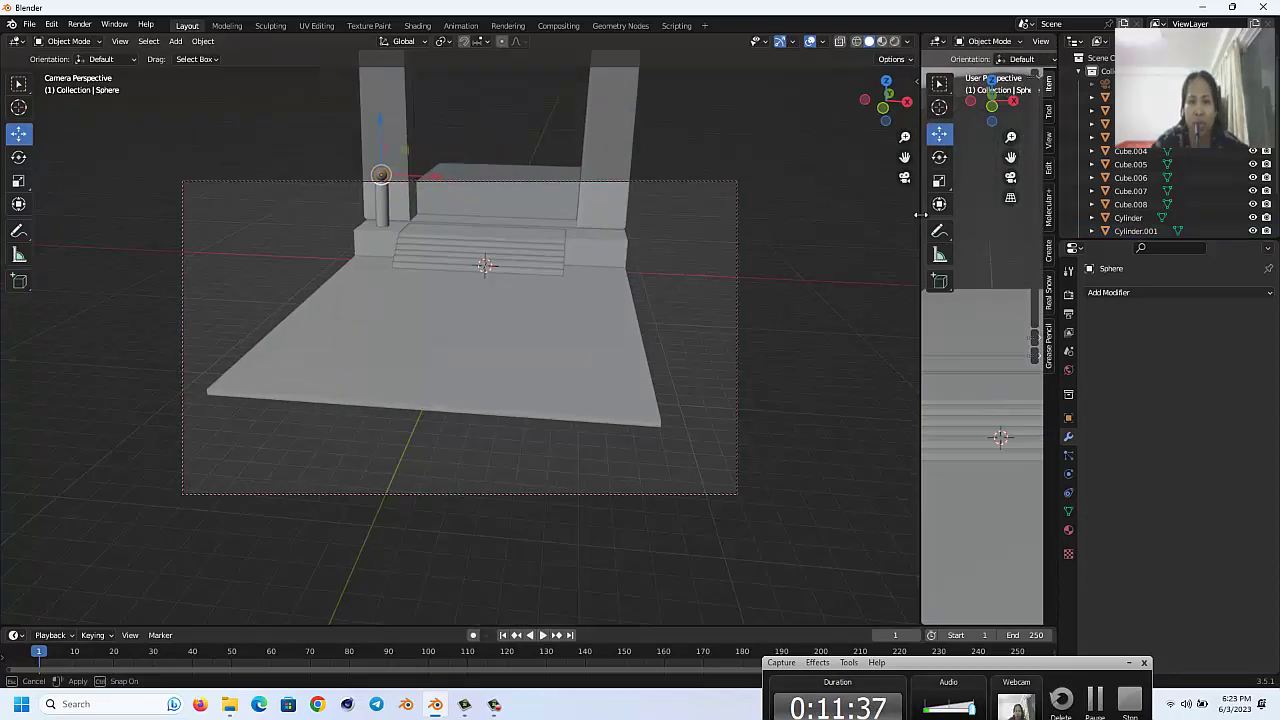
Step: Switch to Rendered shading, adjust the camera's view of the corridor, and re-widen the perspective viewport
{"action": "left_click", "coordinate": [894, 41]}
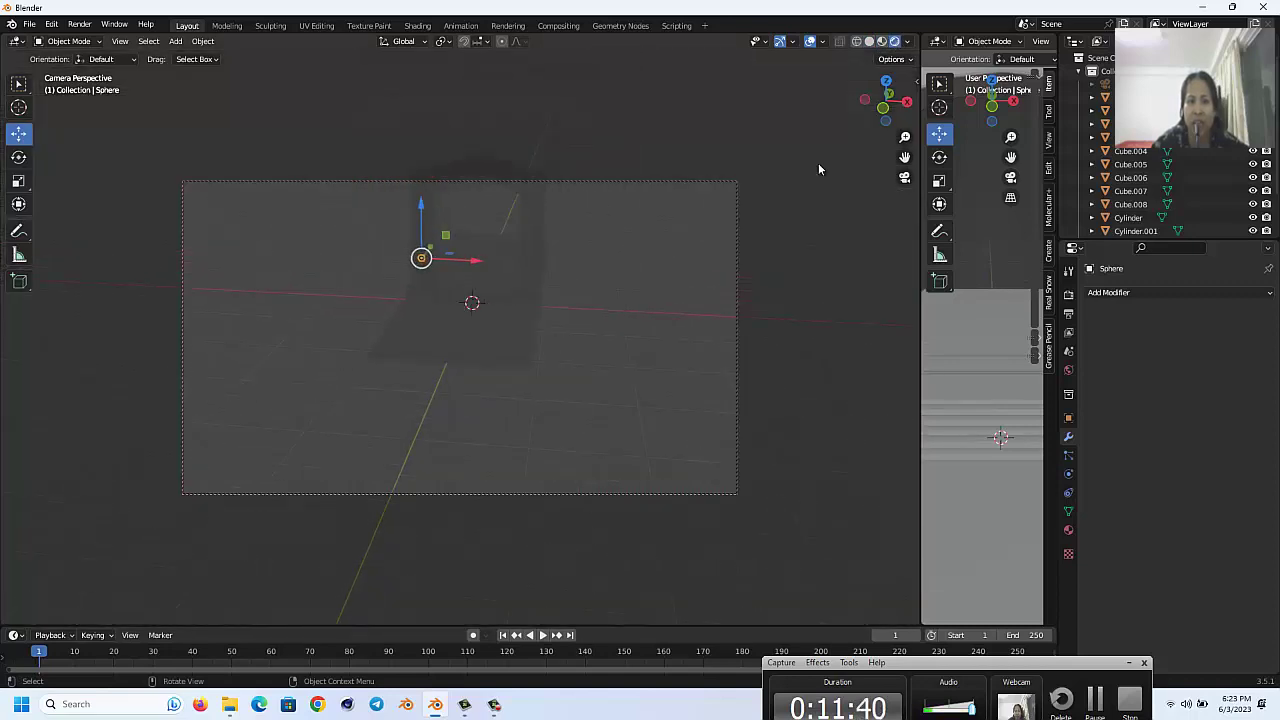
{"action": "left_click_drag", "start_coordinate": [905, 157], "coordinate": [751, 228]}
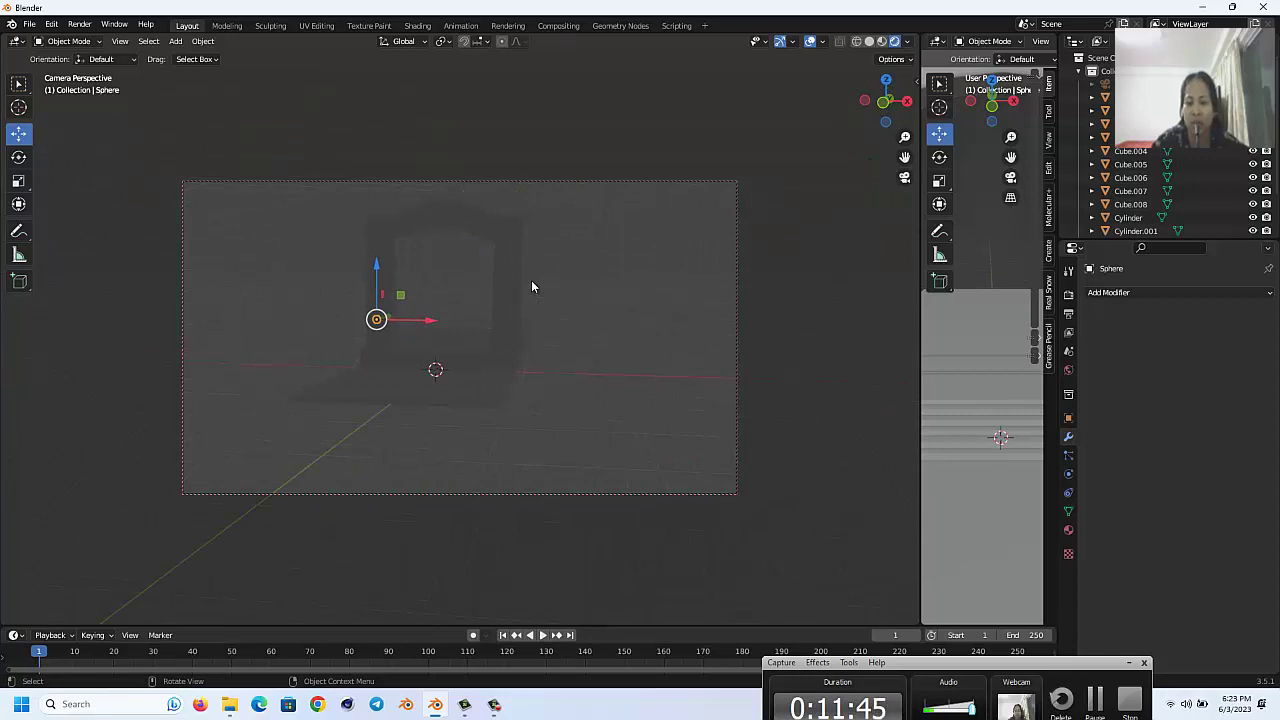
{"action": "middle_click_drag", "start_coordinate": [531, 280], "coordinate": [634, 251]}
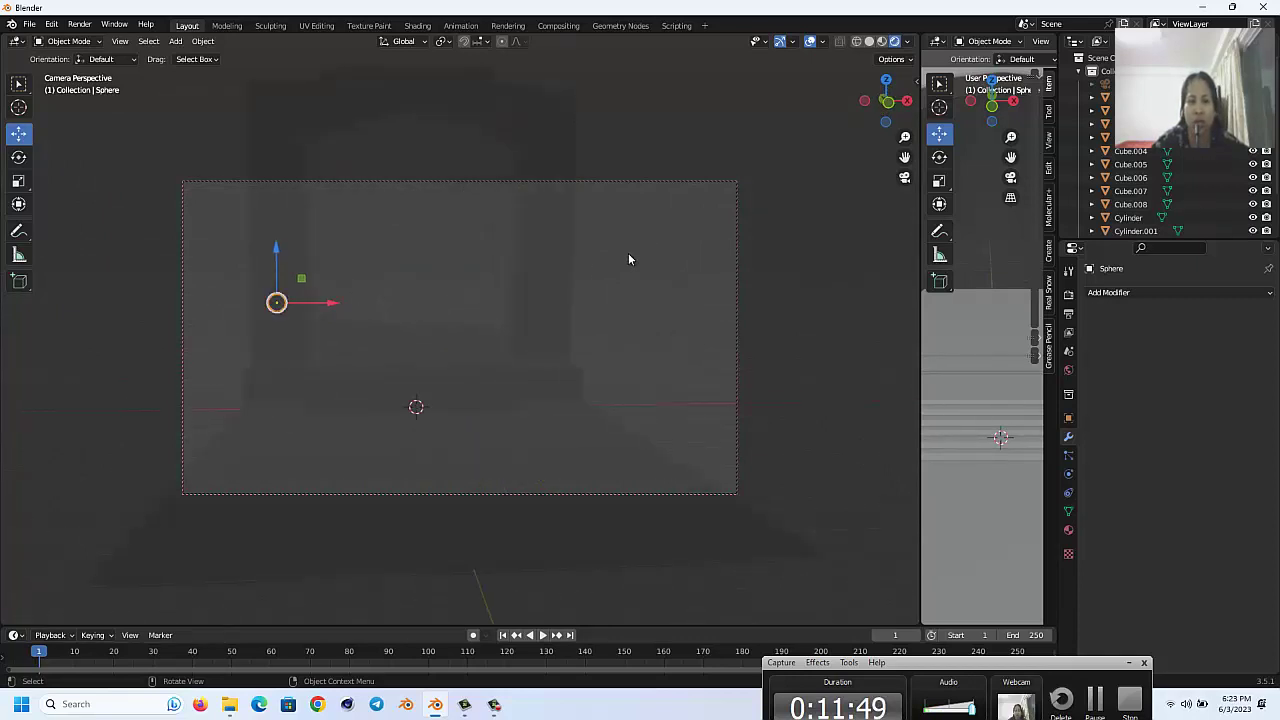
{"action": "mouse_move", "coordinate": [904, 158]}
{"action": "left_mouse_down"}
{"action": "mouse_move", "coordinate": [886, 127]}
{"action": "mouse_move", "coordinate": [904, 118]}
{"action": "left_mouse_up"}
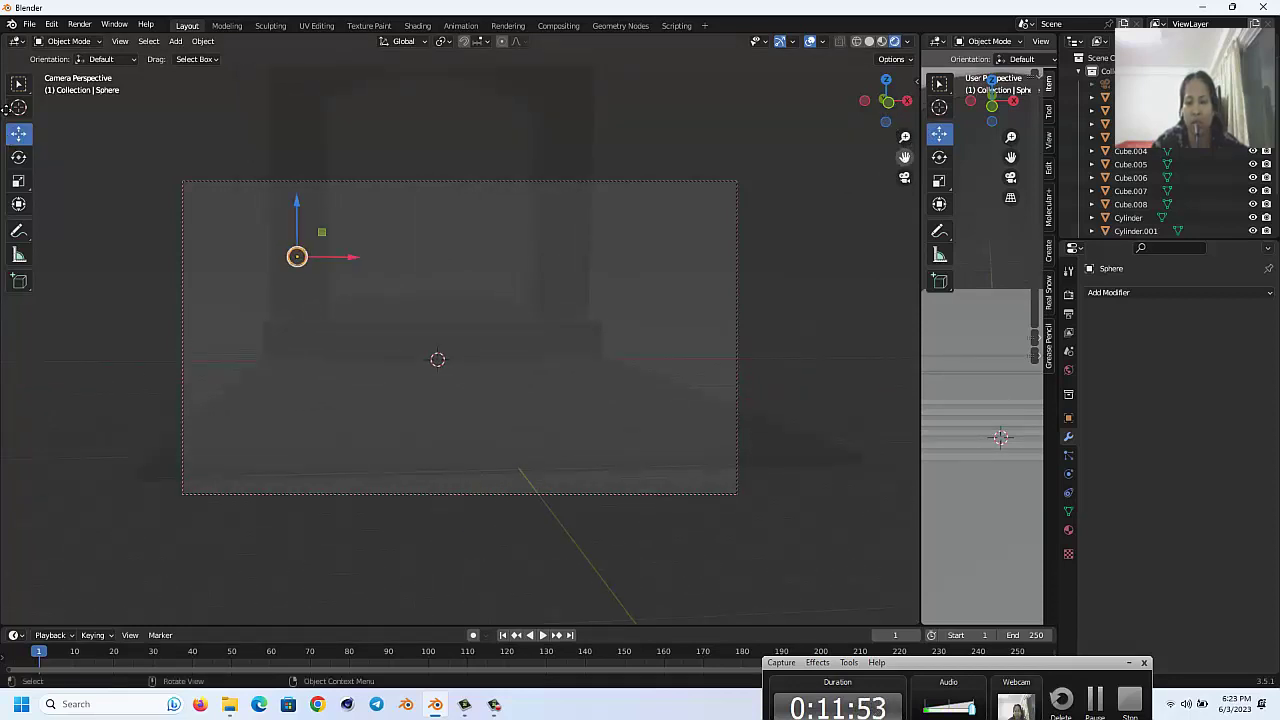
{"action": "middle_click_drag", "start_coordinate": [558, 321], "coordinate": [553, 327]}
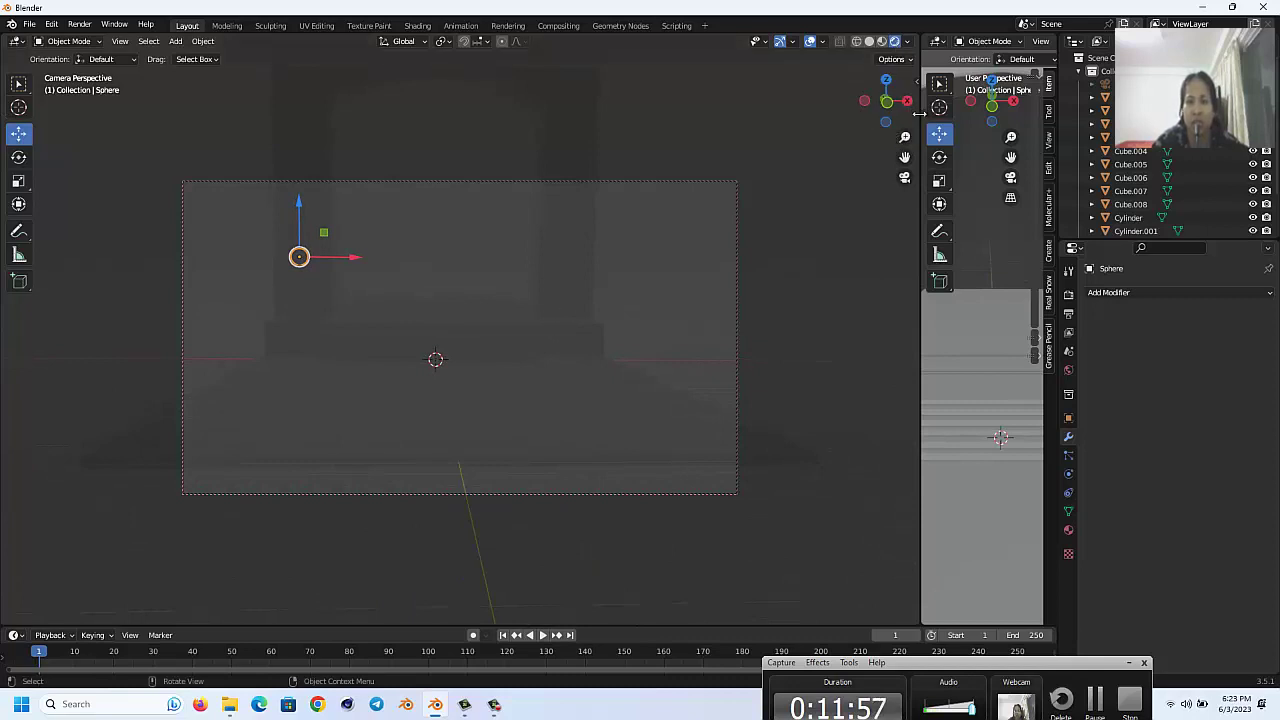
{"action": "left_click_drag", "start_coordinate": [918, 113], "coordinate": [329, 113]}
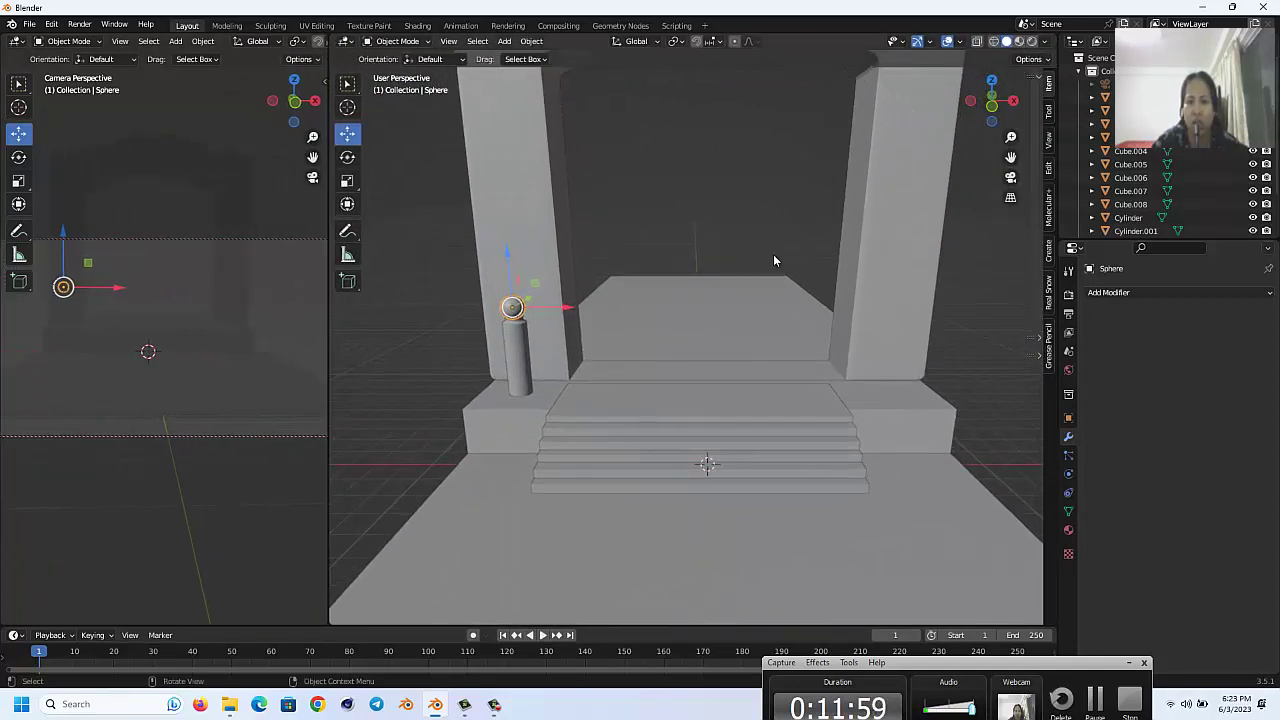
Step: Add a new sphere material with an Emission surface at Strength 5.5, and check Bloom in Render properties
{"action": "left_click", "coordinate": [1068, 530]}
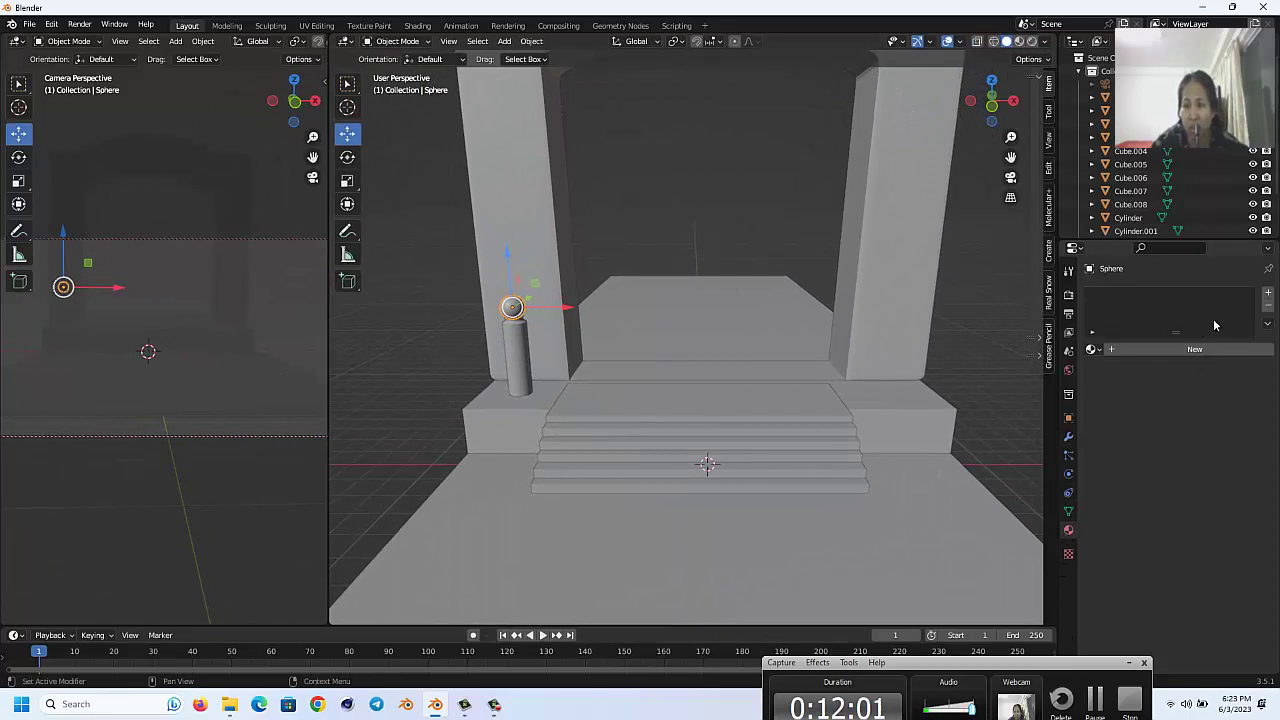
{"action": "left_click", "coordinate": [1268, 294]}
{"action": "left_click", "coordinate": [1190, 349]}
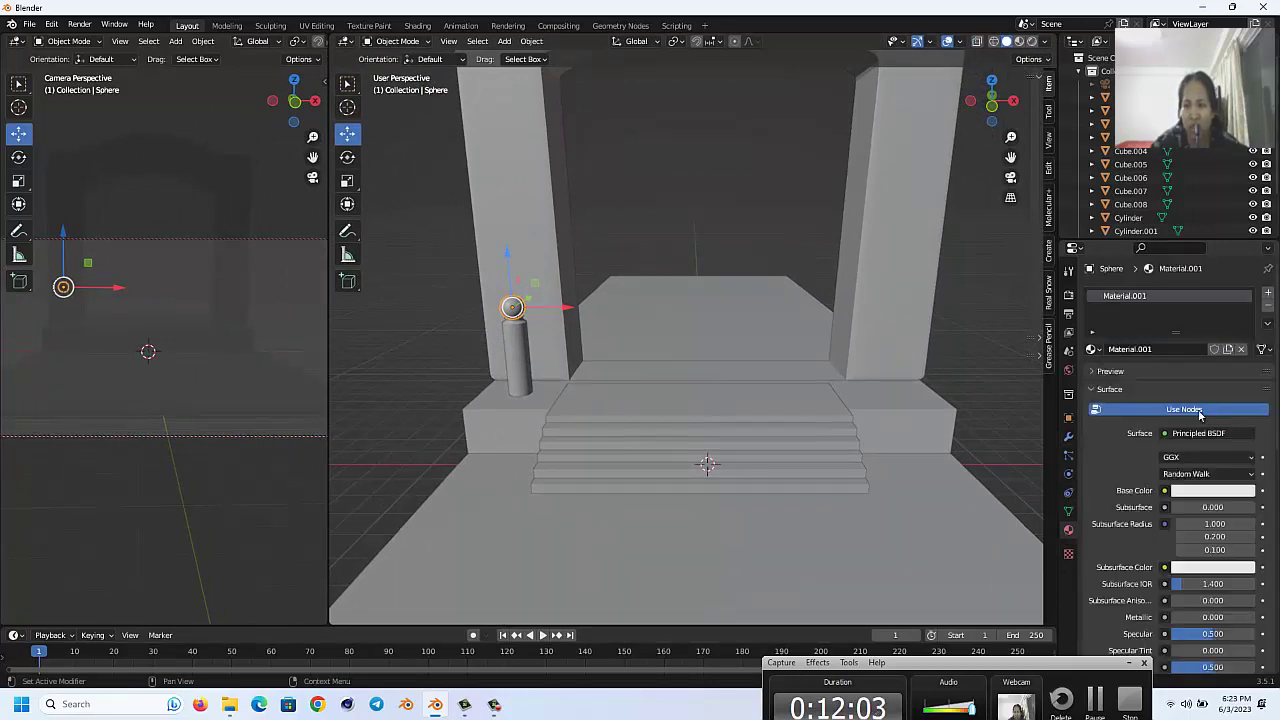
{"action": "left_click", "coordinate": [1200, 433]}
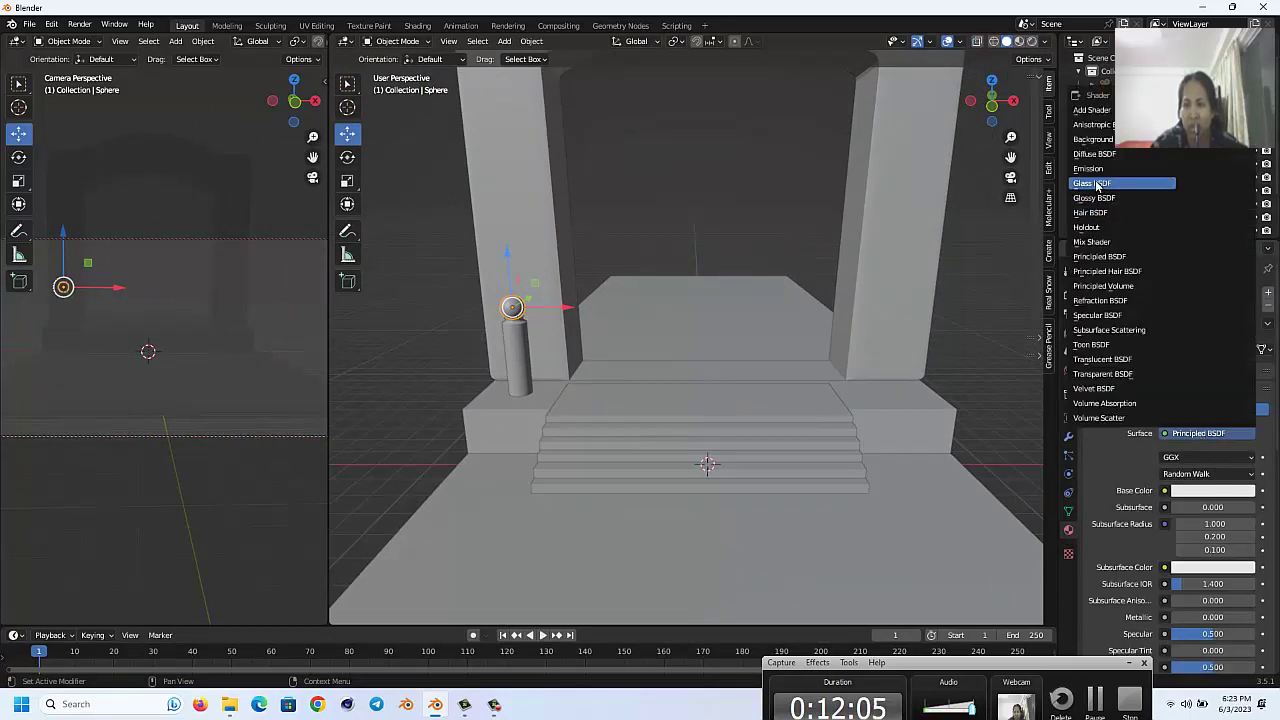
{"action": "left_click", "coordinate": [1094, 170]}
{"action": "mouse_move", "coordinate": [1208, 466]}
{"action": "left_mouse_down"}
{"action": "mouse_move", "coordinate": [589, 308]}
{"action": "mouse_move", "coordinate": [650, 308]}
{"action": "left_mouse_up"}
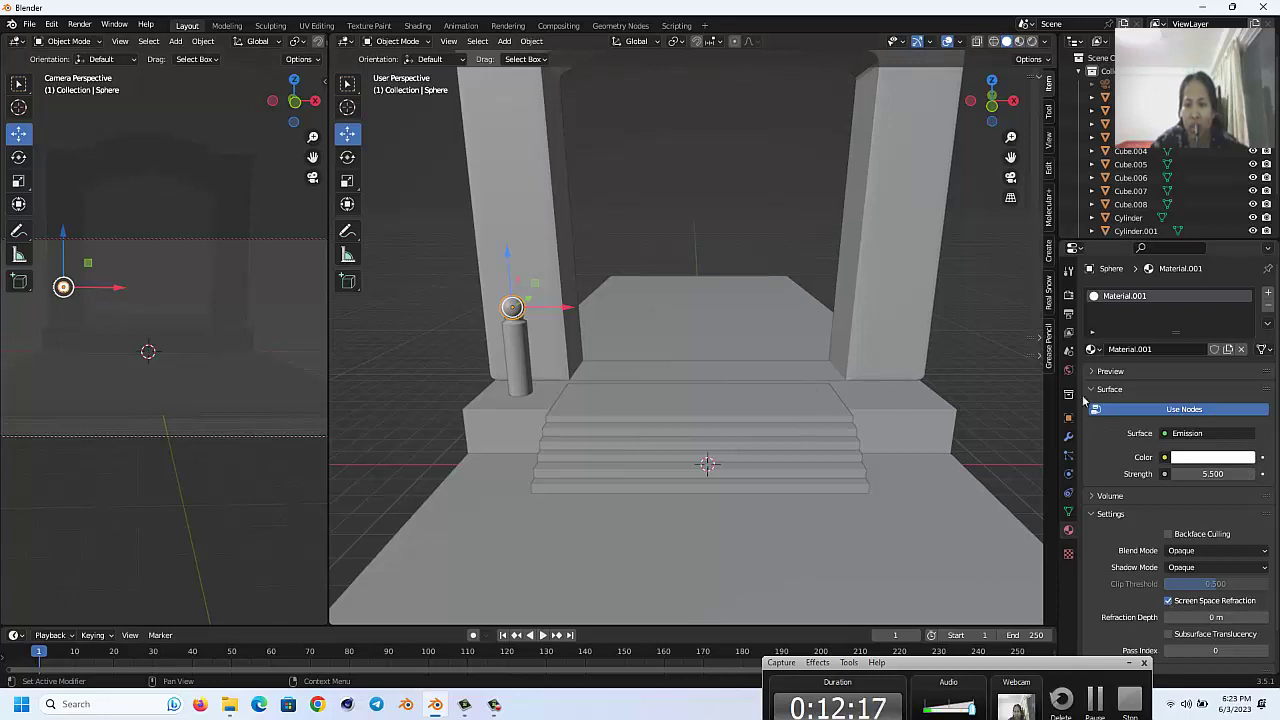
{"action": "left_click", "coordinate": [1068, 294]}
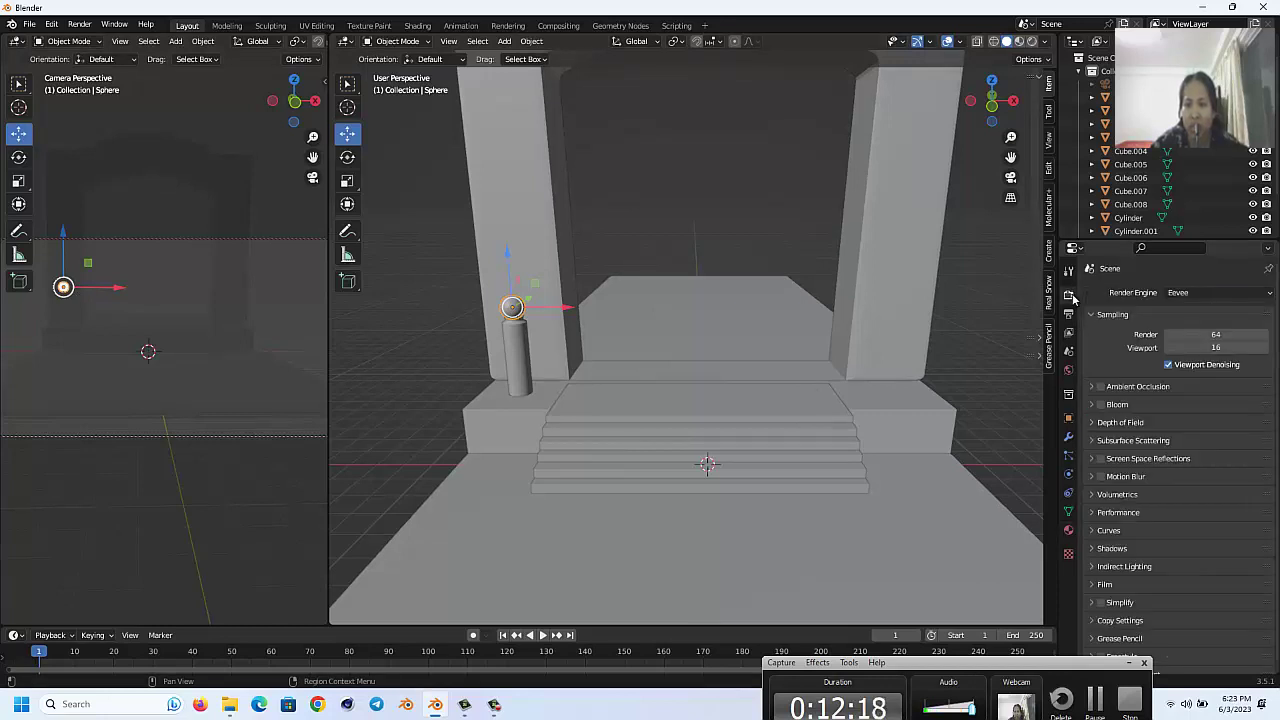
{"action": "left_click", "coordinate": [1101, 405]}
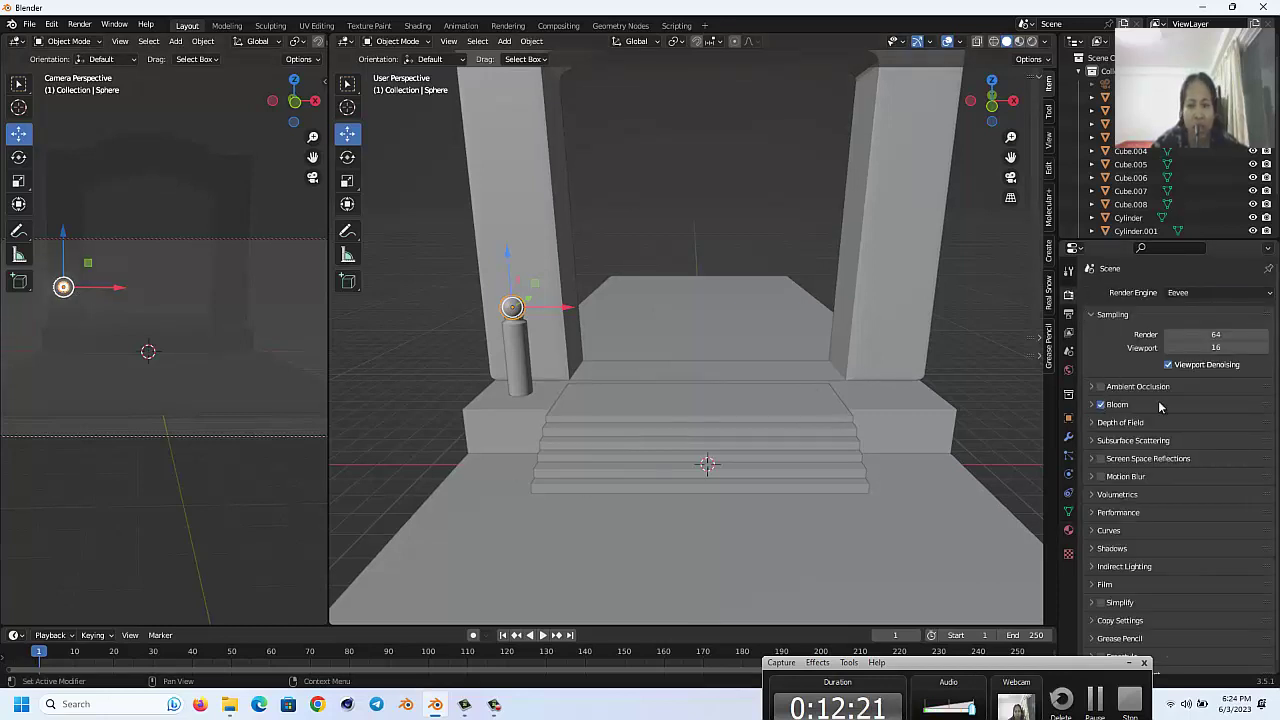
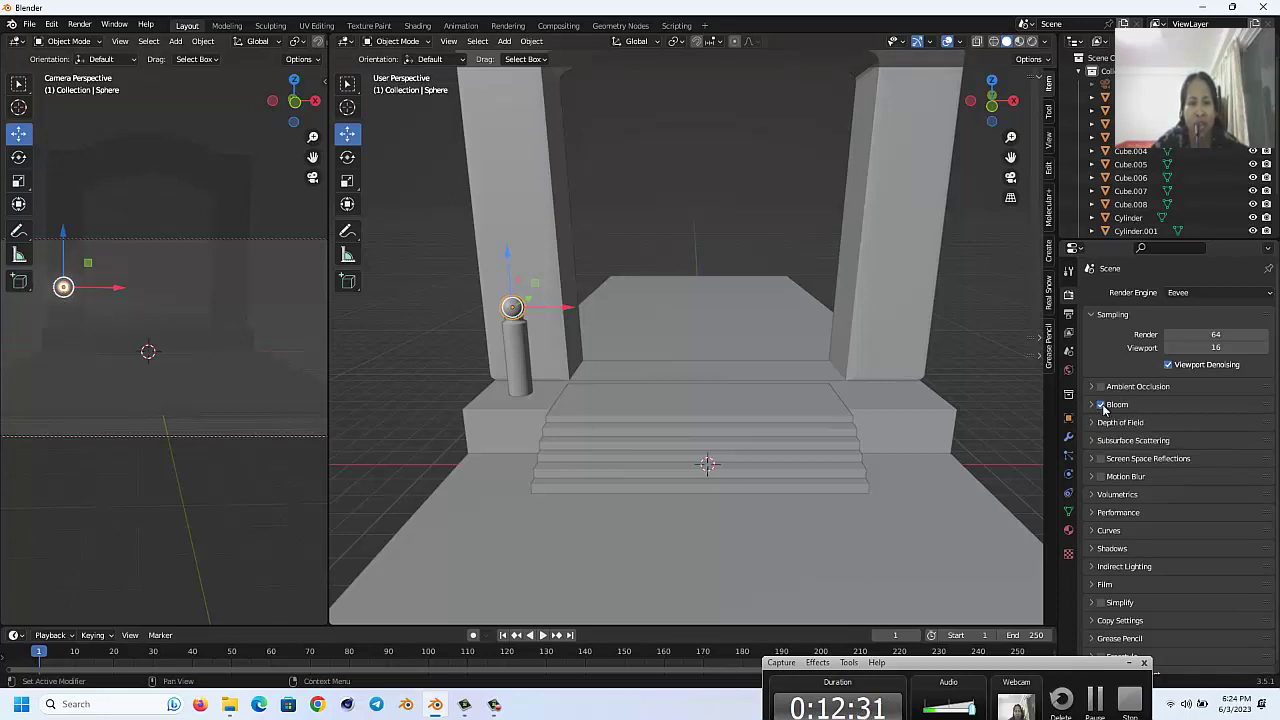
Step: Toggle Bloom off and back on, then raise the sphere's emission strength to about 21.2
{"action": "left_click", "coordinate": [1101, 405]}
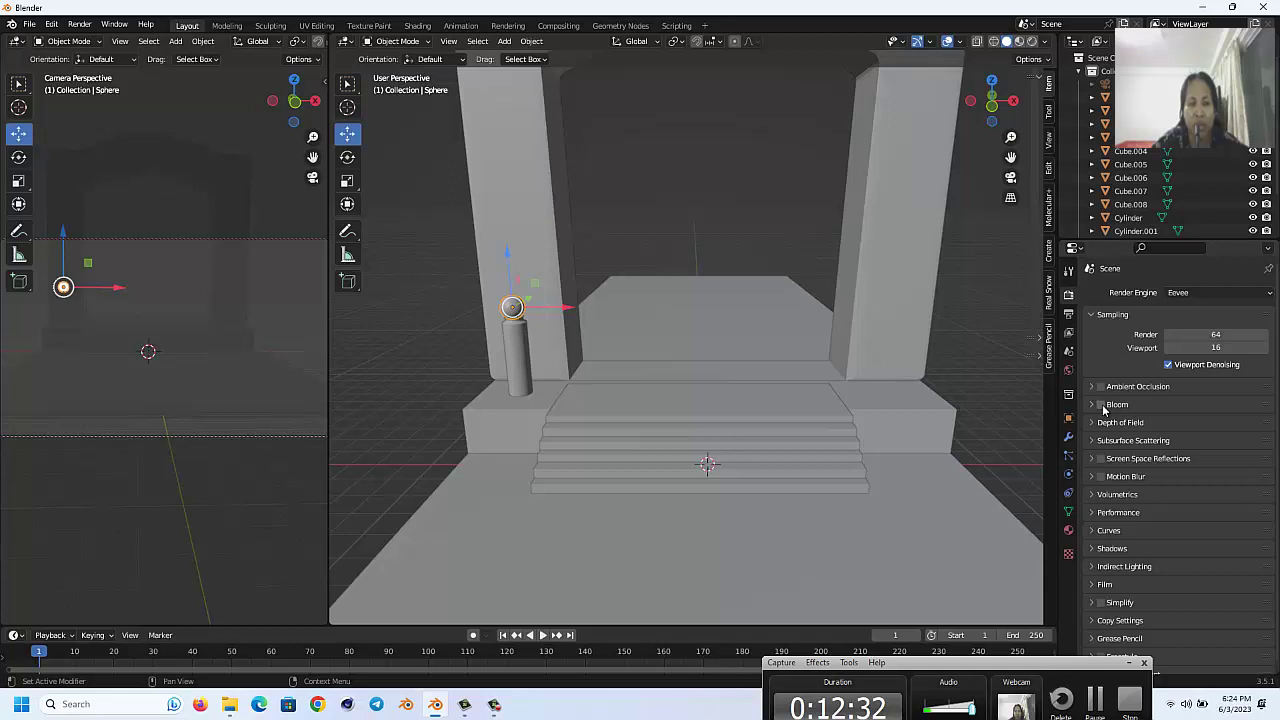
{"action": "left_click", "coordinate": [1101, 405]}
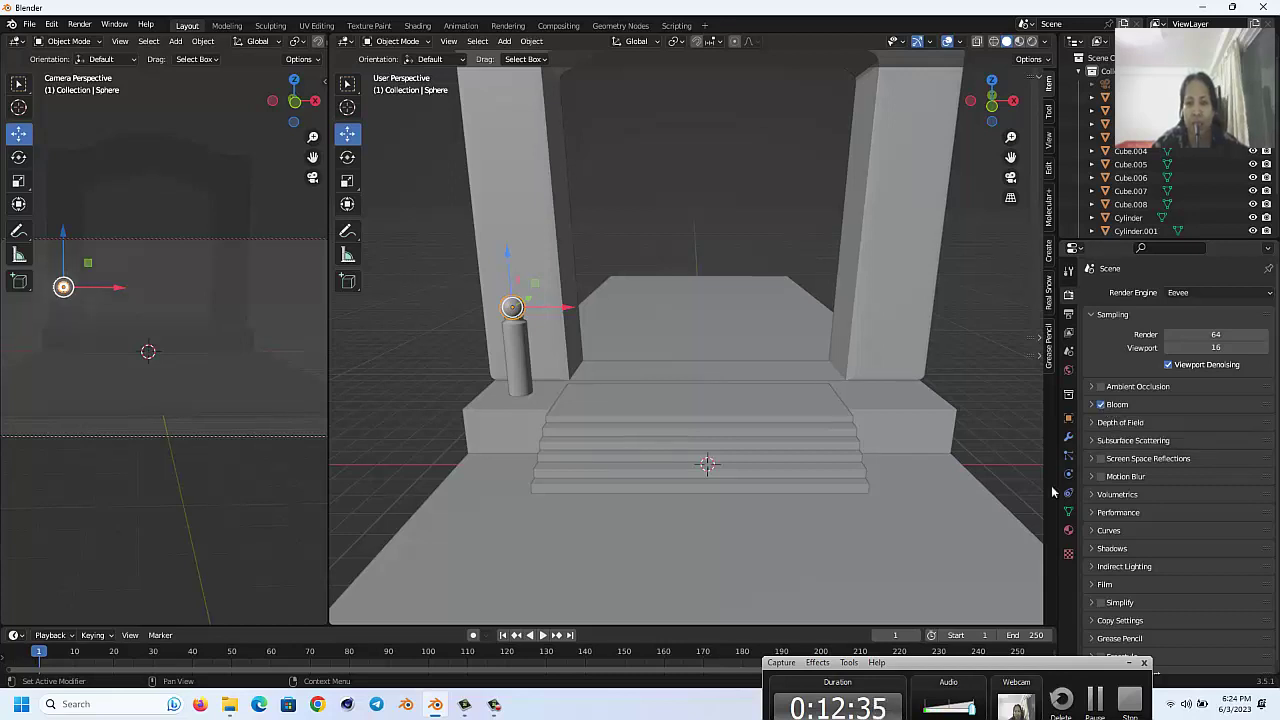
{"action": "left_click", "coordinate": [1068, 530]}
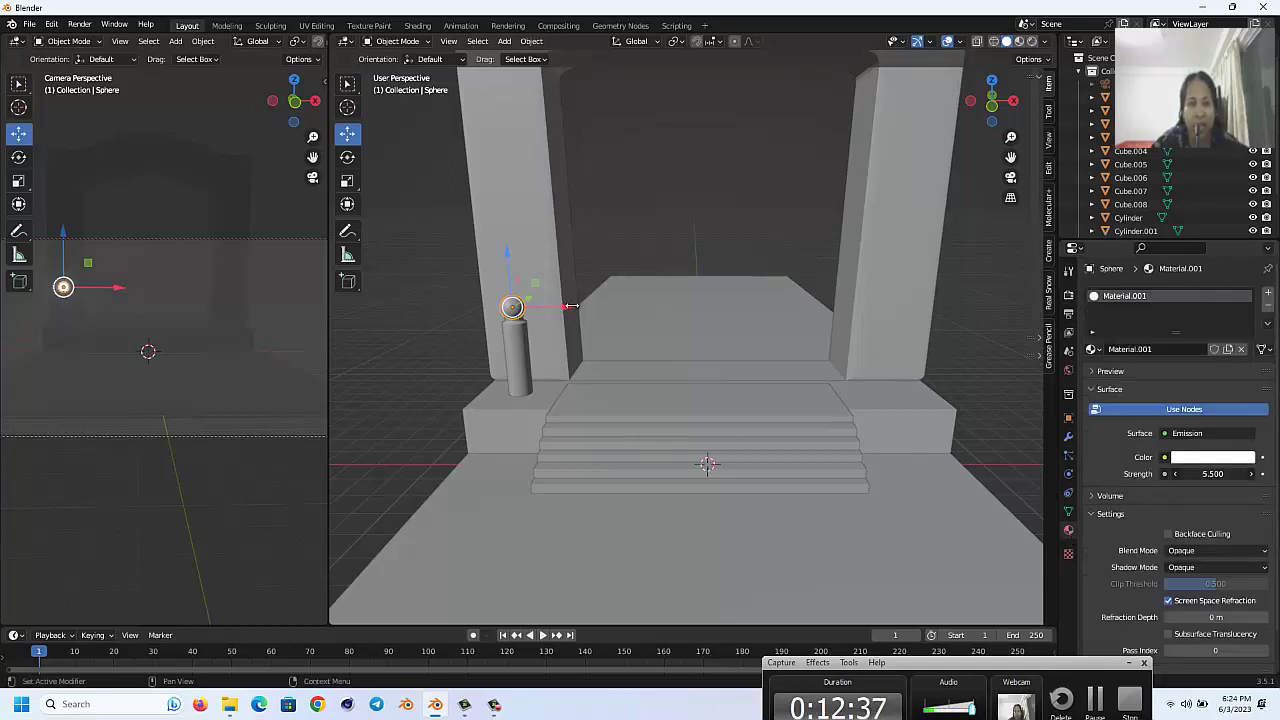
{"action": "left_click_drag", "start_coordinate": [571, 306], "coordinate": [681, 302]}
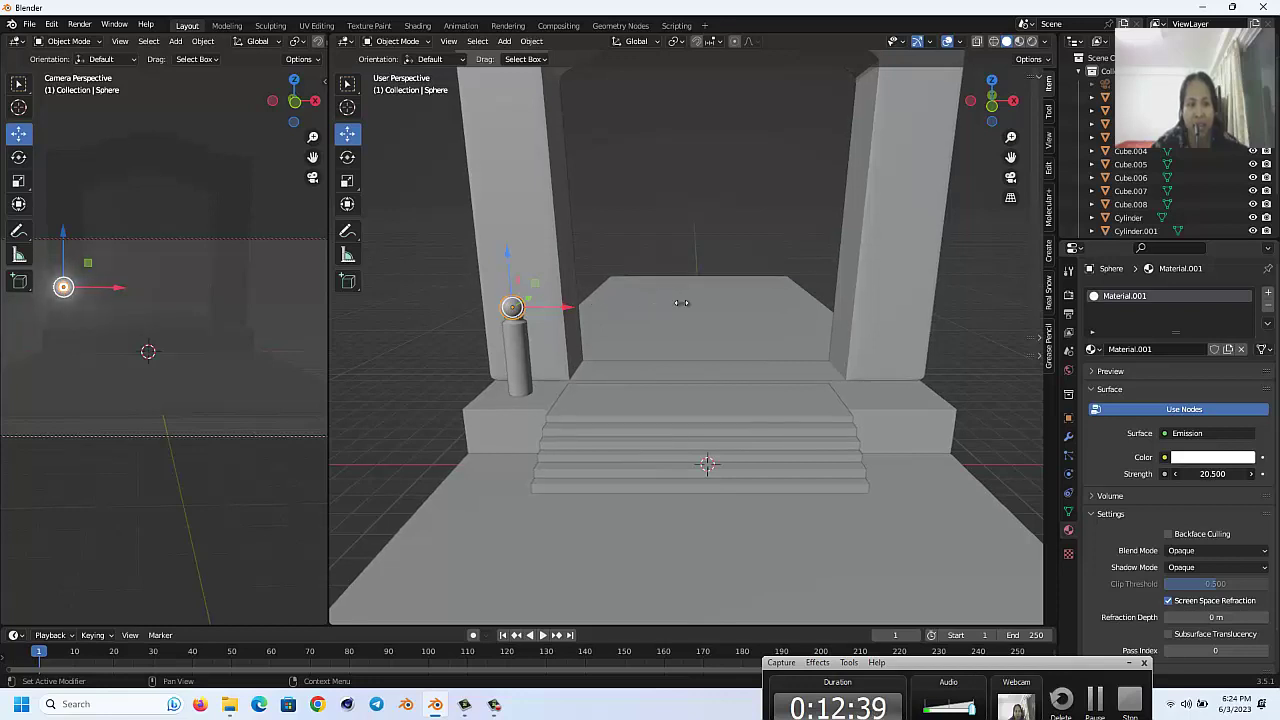
{"action": "left_click_drag", "start_coordinate": [688, 303], "coordinate": [676, 305]}
Step: Give the lamp-post cylinder its own new material
{"action": "left_click", "coordinate": [519, 348]}
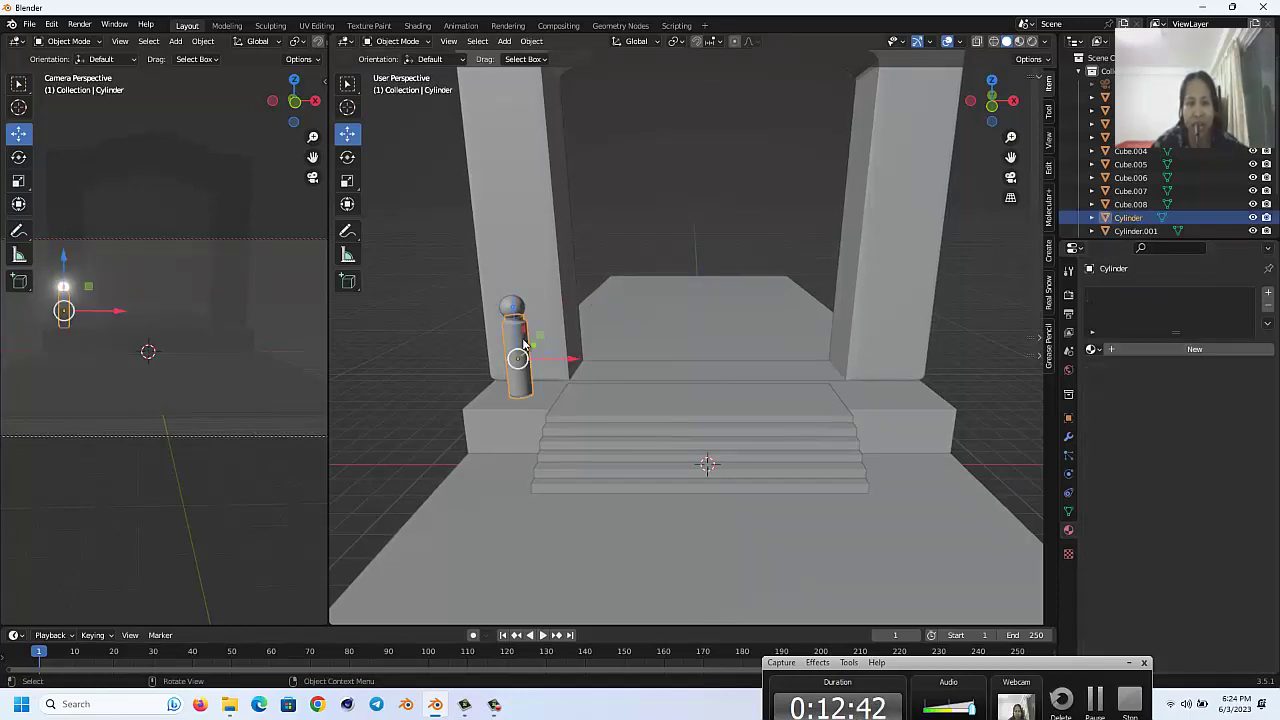
{"action": "left_click", "coordinate": [1171, 351]}
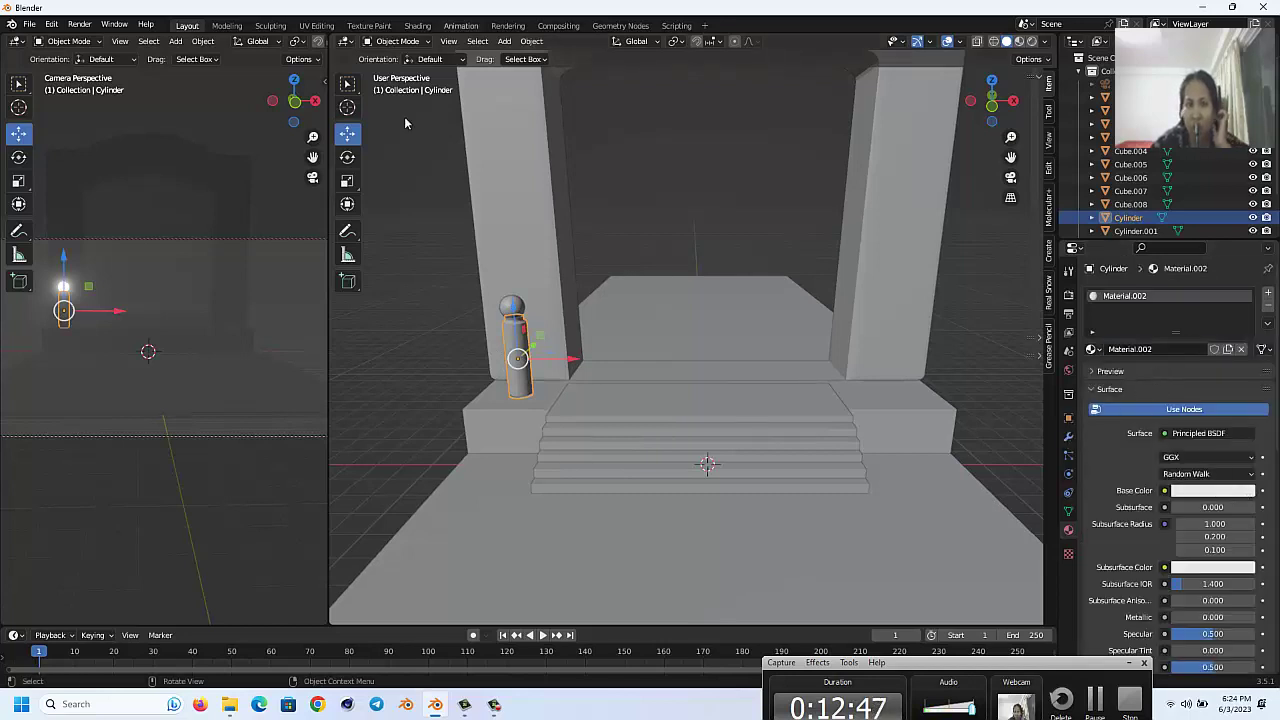
{"action": "scroll", "coordinate": [1172, 157], "scroll_direction": "down", "scroll_amount": 3}
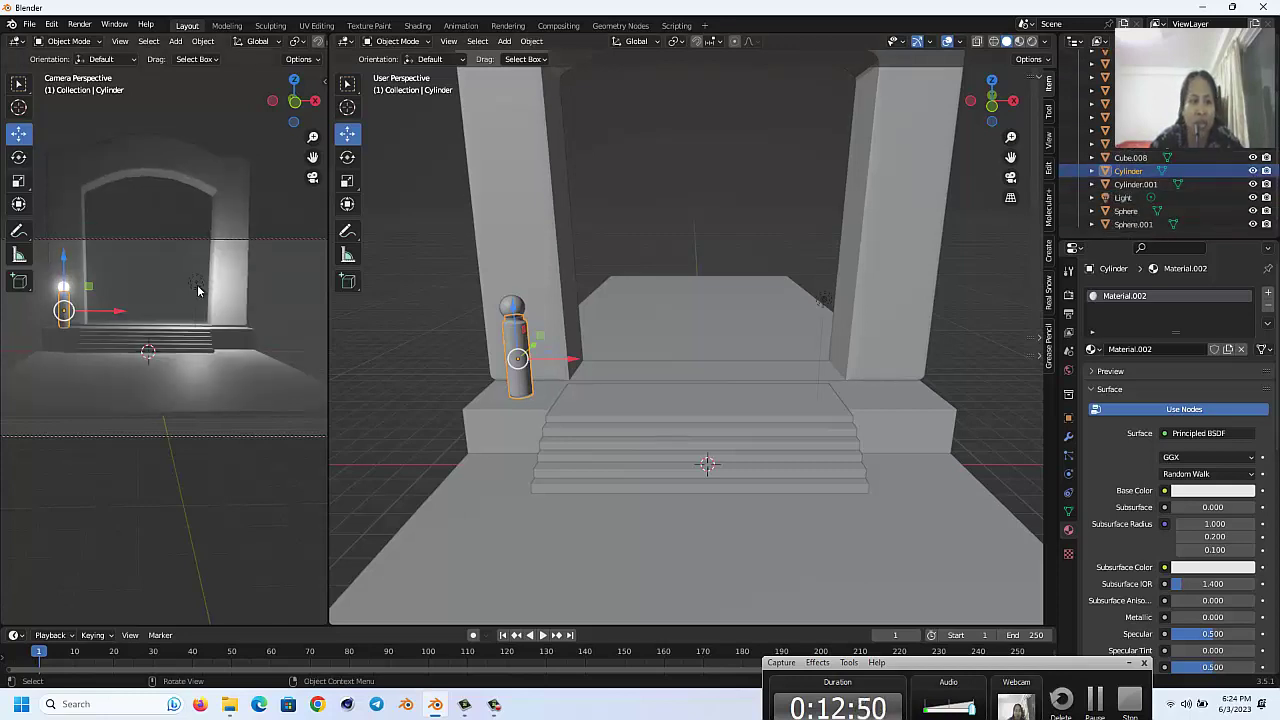
Step: Move the point light up to the top of the arch
{"action": "left_click", "coordinate": [197, 285]}
{"action": "key", "text": "g"}
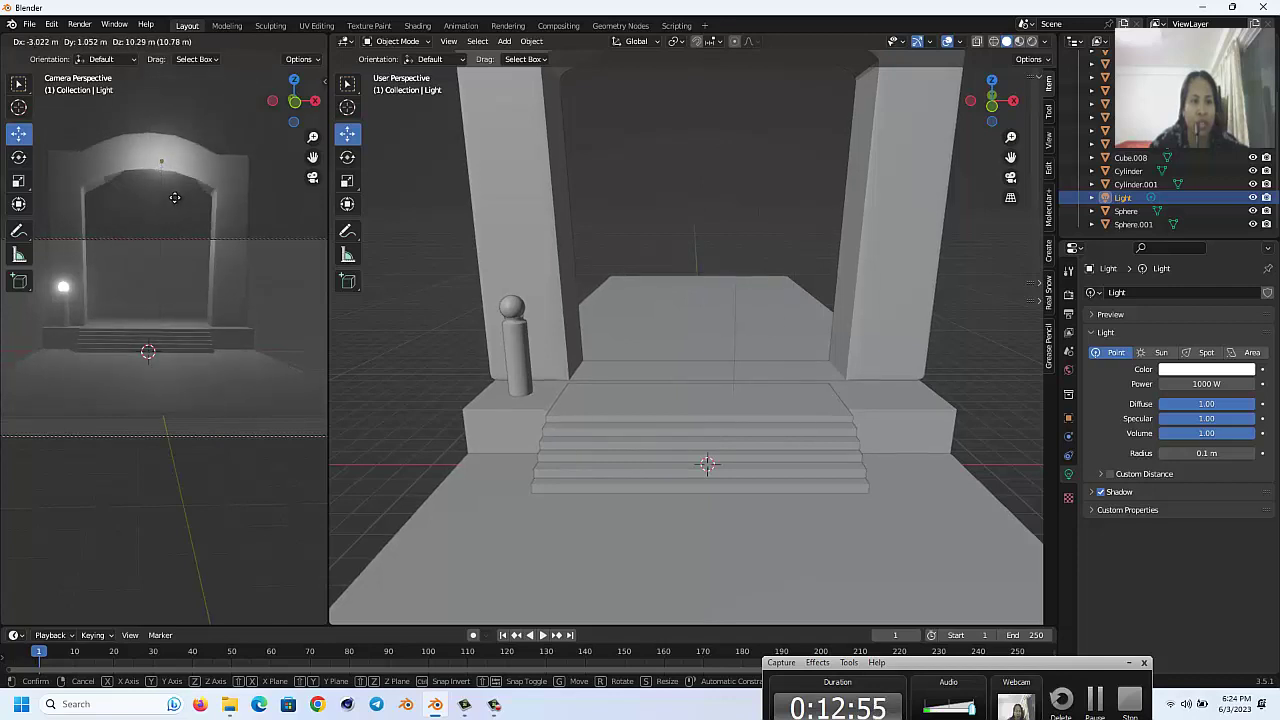
{"action": "left_click", "coordinate": [175, 200]}
Step: Set the lamp-post cylinder's base colour to dark brown
{"action": "left_click", "coordinate": [61, 308]}
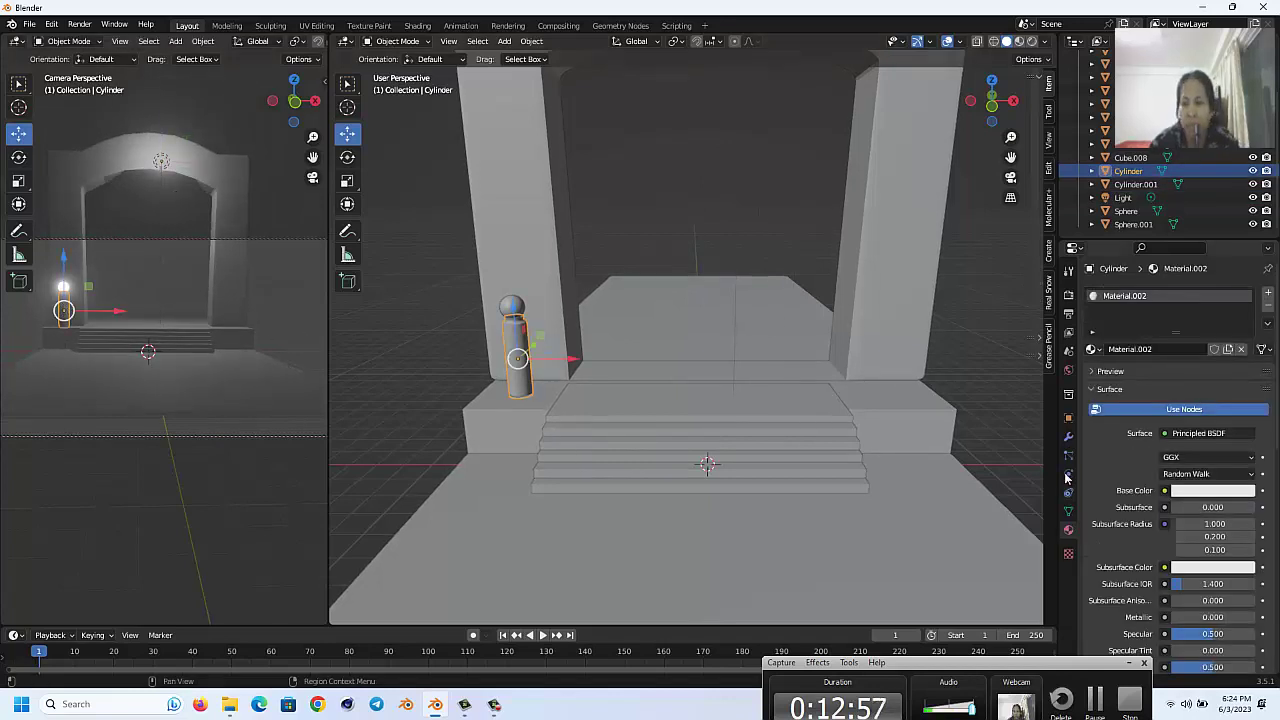
{"action": "left_click", "coordinate": [1228, 490]}
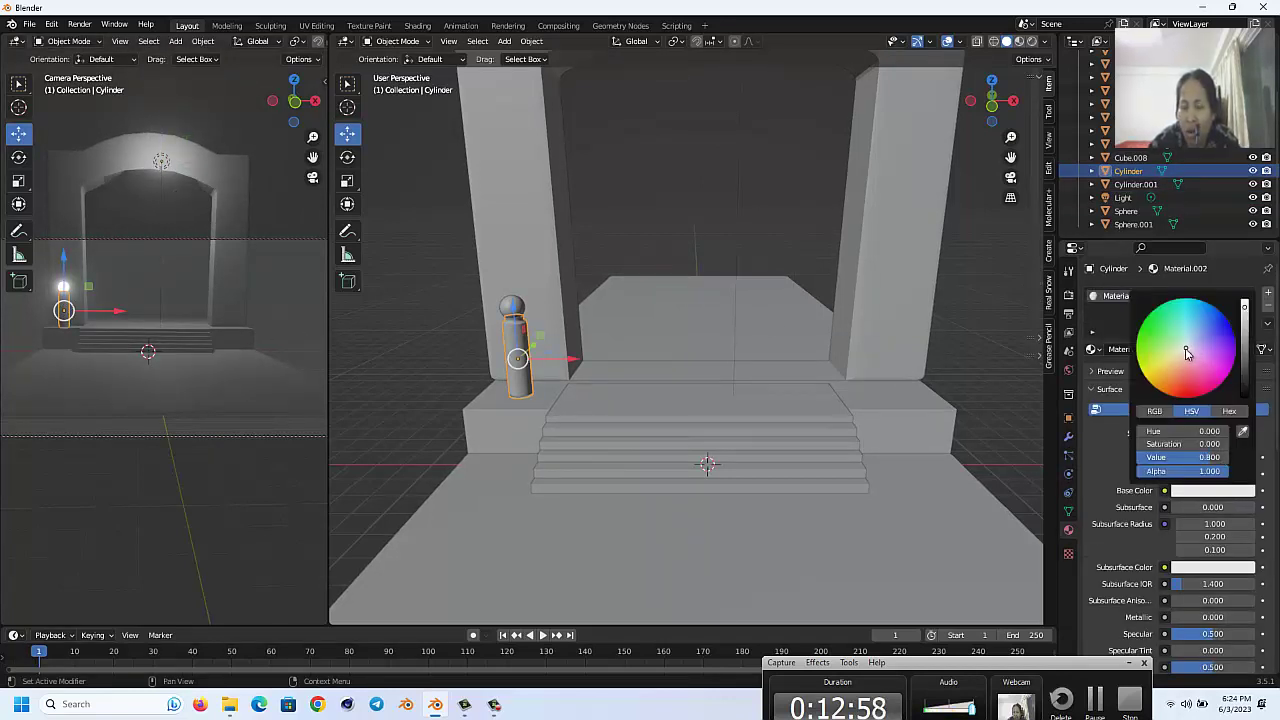
{"action": "left_click_drag", "start_coordinate": [1187, 353], "coordinate": [1160, 385]}
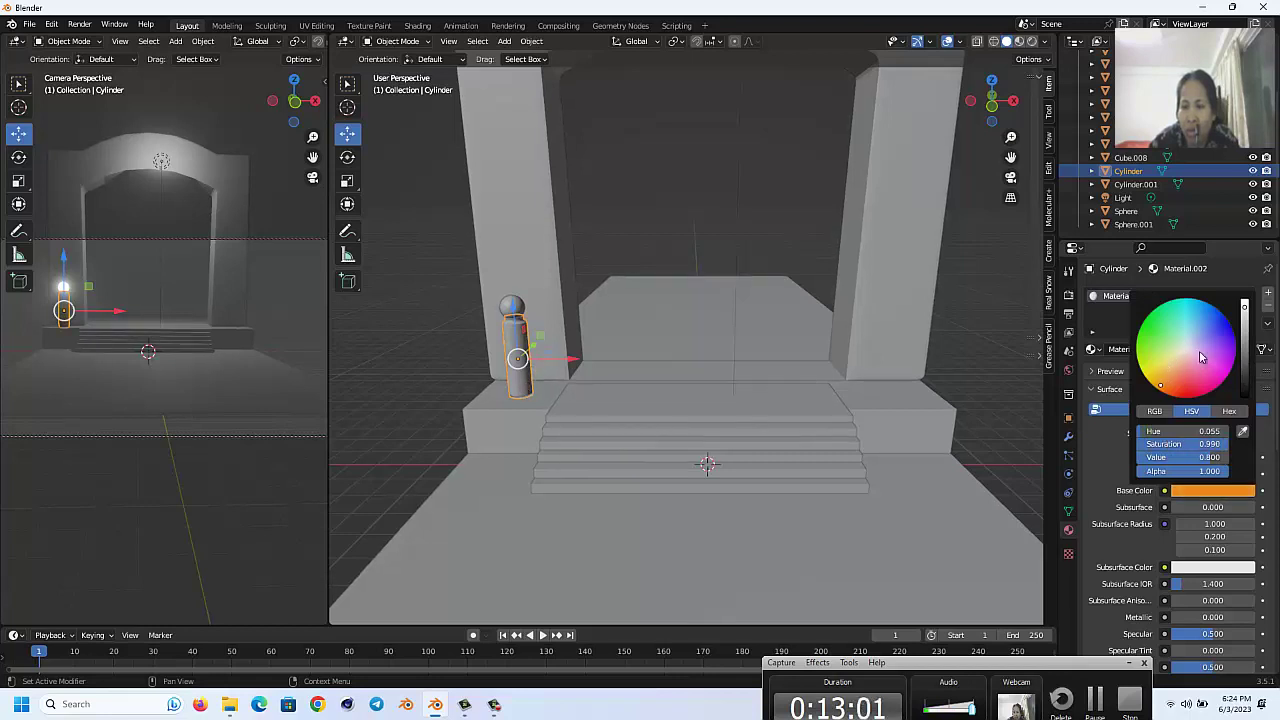
{"action": "mouse_move", "coordinate": [1246, 315]}
{"action": "left_mouse_down"}
{"action": "mouse_move", "coordinate": [611, 335]}
{"action": "mouse_move", "coordinate": [616, 360]}
{"action": "left_mouse_up"}
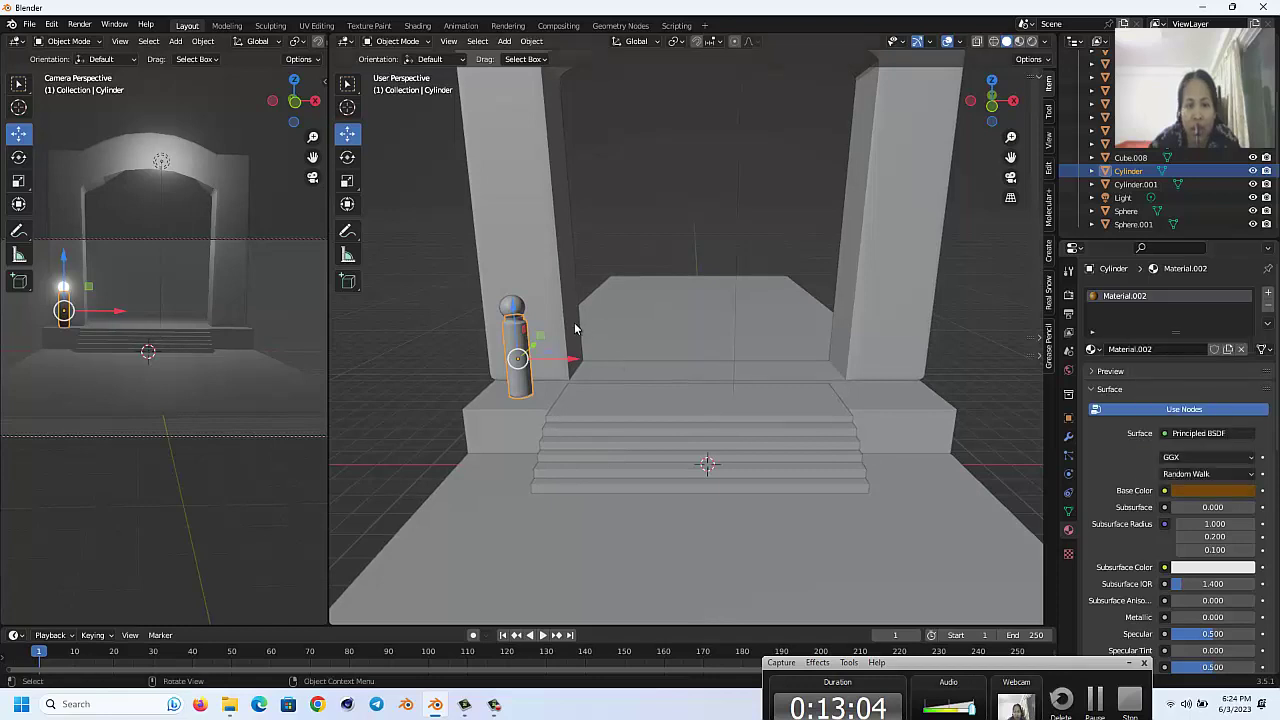
{"action": "left_click", "coordinate": [436, 330]}
{"action": "left_click", "coordinate": [67, 301]}
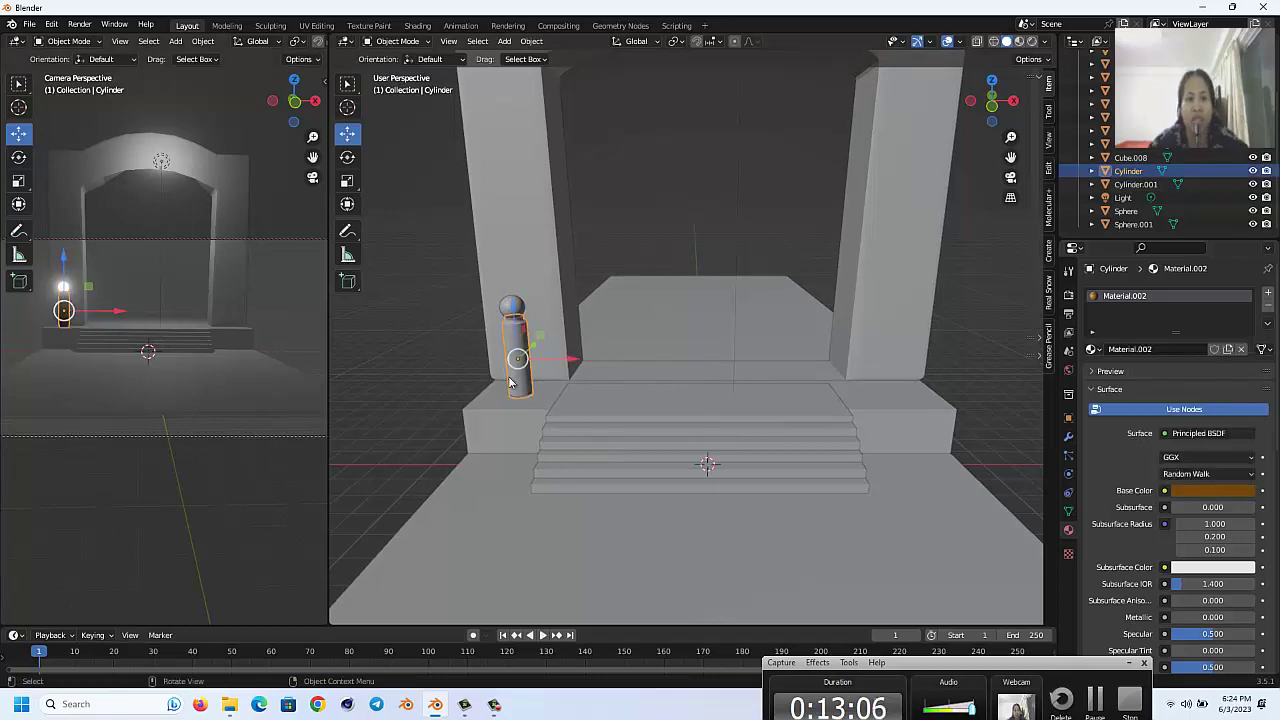
Step: Duplicate the sphere and cylinder and move the copy 14.787 m along X
{"action": "left_click", "coordinate": [510, 311], "text": "shift"}
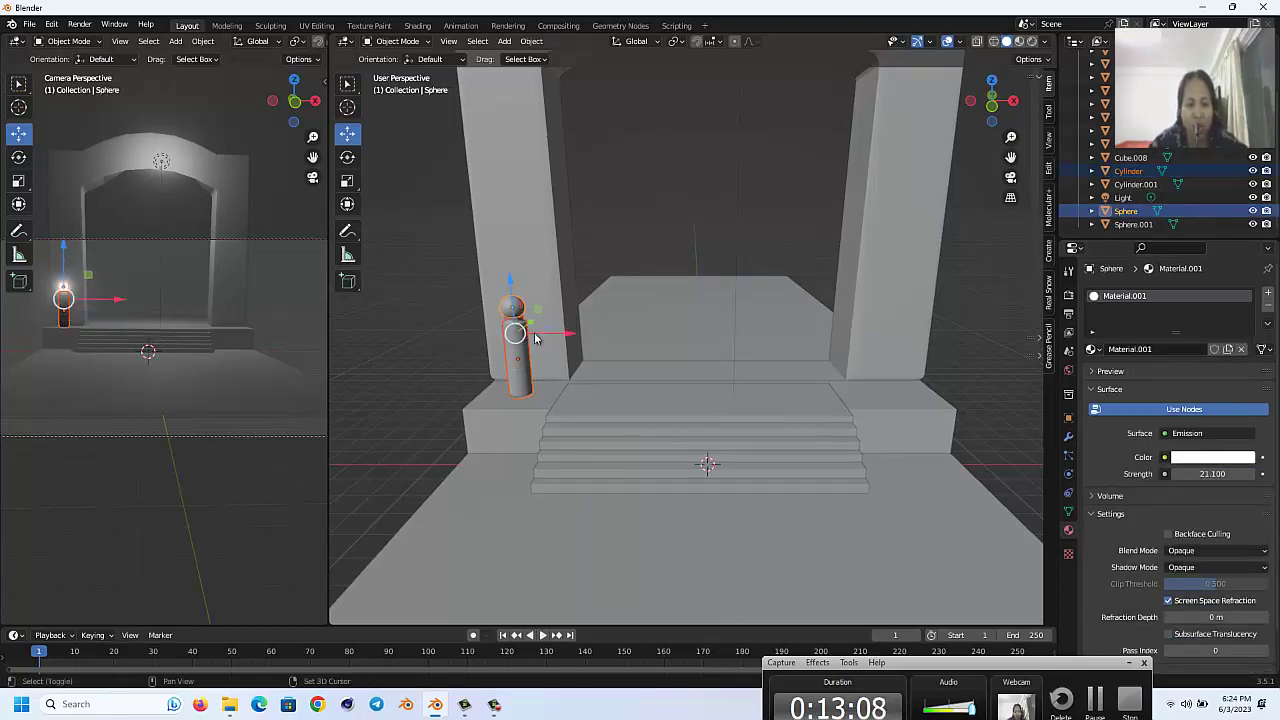
{"action": "key", "text": "shift+d"}
{"action": "right_click", "coordinate": [543, 342]}
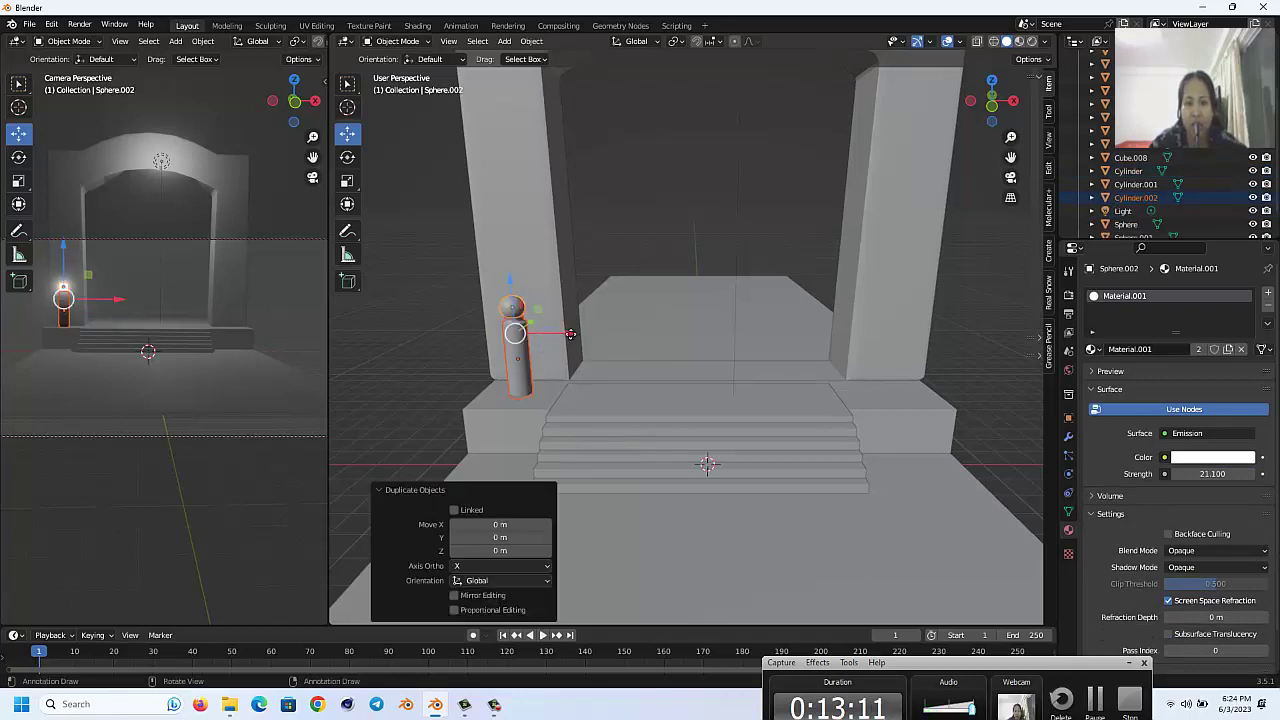
{"action": "key", "text": "g"}
{"action": "key", "text": "x"}
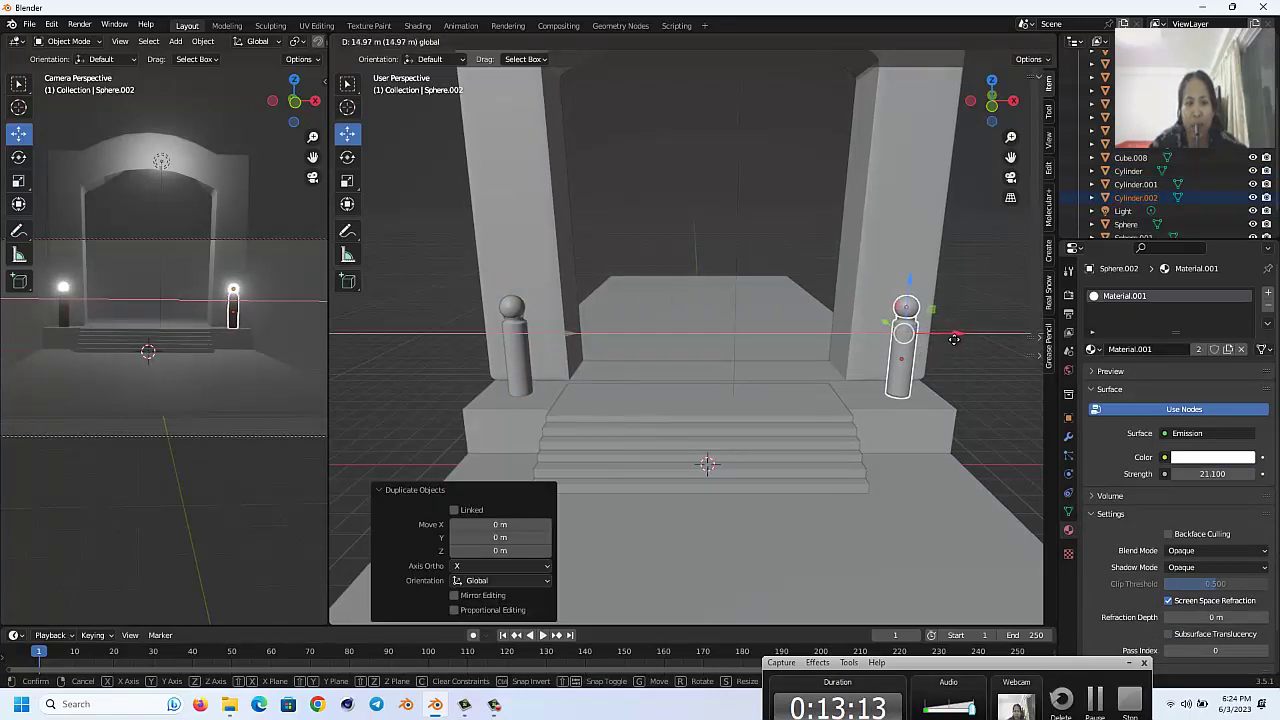
{"action": "left_click", "coordinate": [948, 339]}
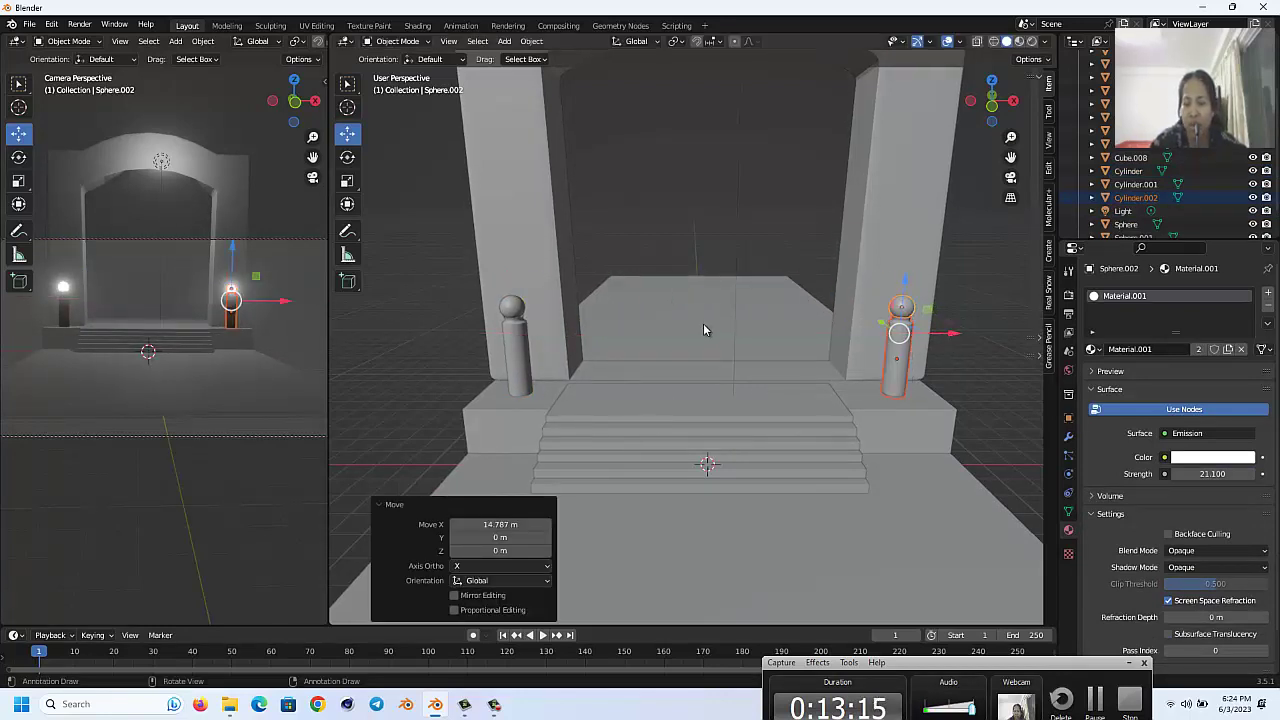
Step: Check the two lamp posts from top view, then return to a front perspective
{"action": "key", "text": "KP_5"}
{"action": "key", "text": "KP_7"}
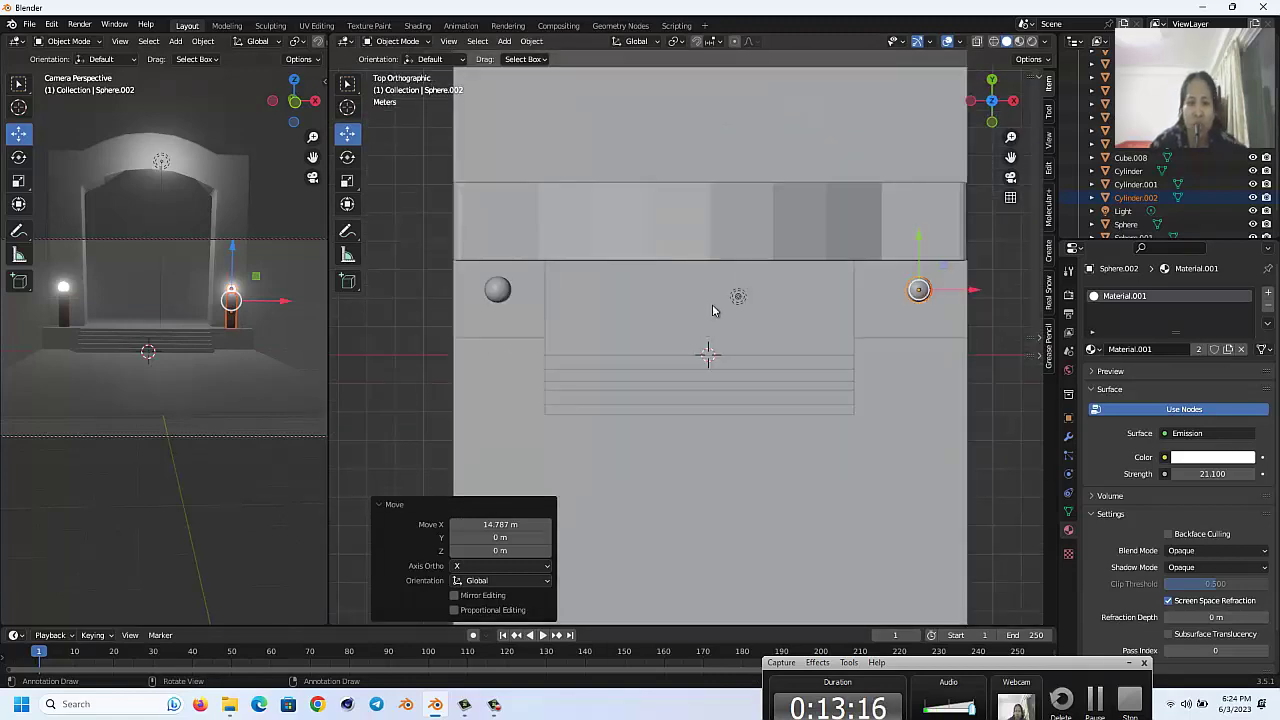
{"action": "scroll", "coordinate": [712, 310], "scroll_direction": "down", "scroll_amount": 6}
{"action": "mouse_move", "coordinate": [1012, 158]}
{"action": "left_mouse_down"}
{"action": "mouse_move", "coordinate": [1003, 186]}
{"action": "mouse_move", "coordinate": [970, 177]}
{"action": "left_mouse_up"}
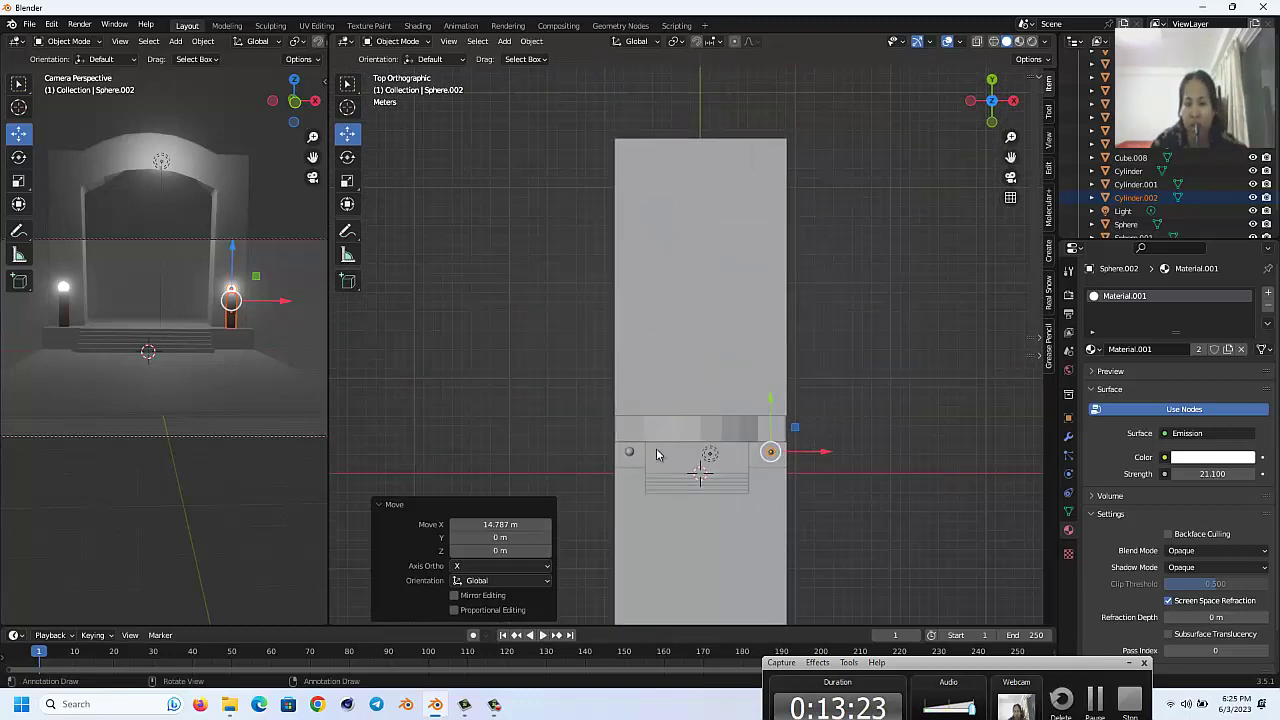
{"action": "middle_click_drag", "start_coordinate": [656, 448], "coordinate": [612, 428]}
Step: Duplicate both lamp posts and place the copies further back along the platform
{"action": "left_click", "coordinate": [613, 420]}
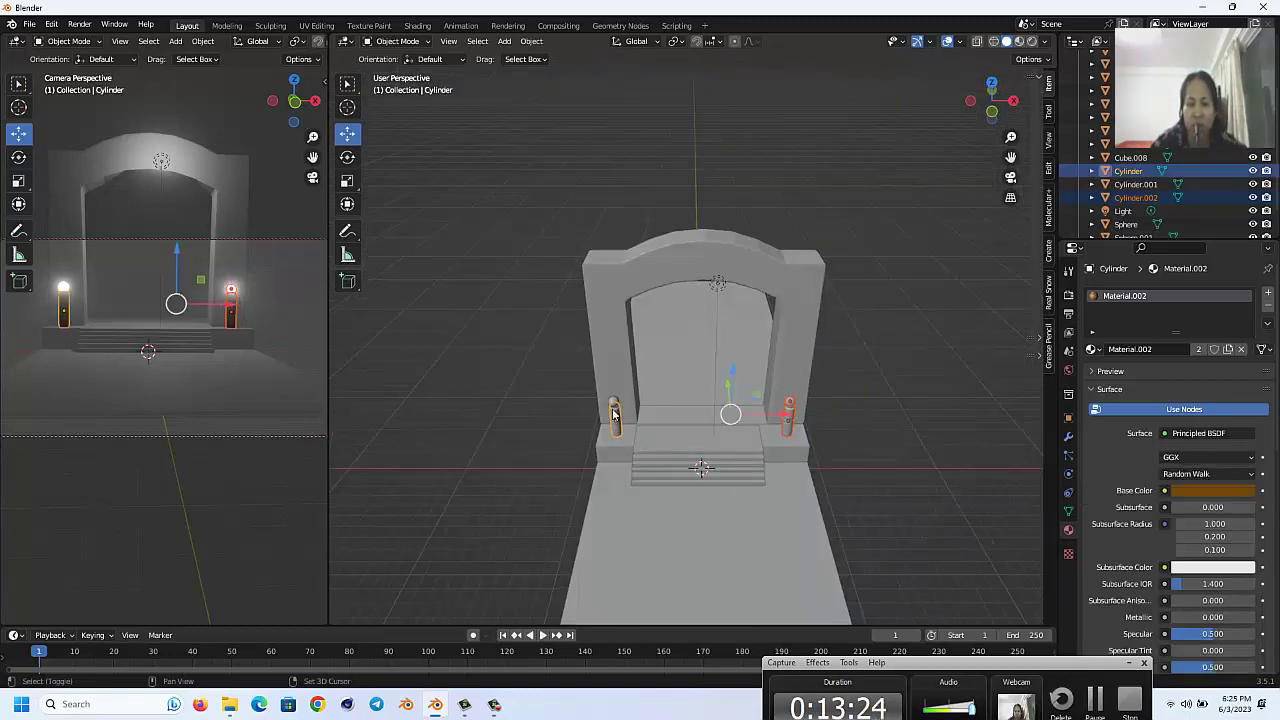
{"action": "left_click", "coordinate": [613, 405], "text": "shift"}
{"action": "key", "text": "KP_7"}
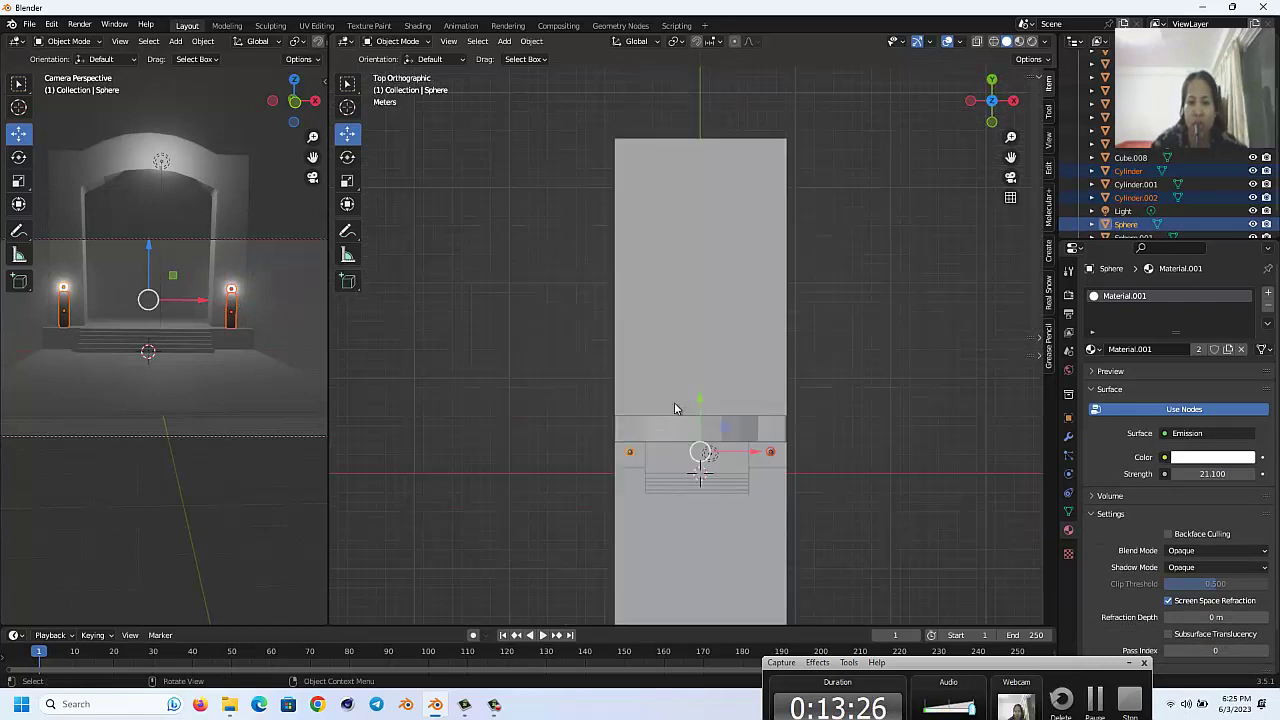
{"action": "key", "text": "shift+d"}
{"action": "right_click", "coordinate": [743, 447]}
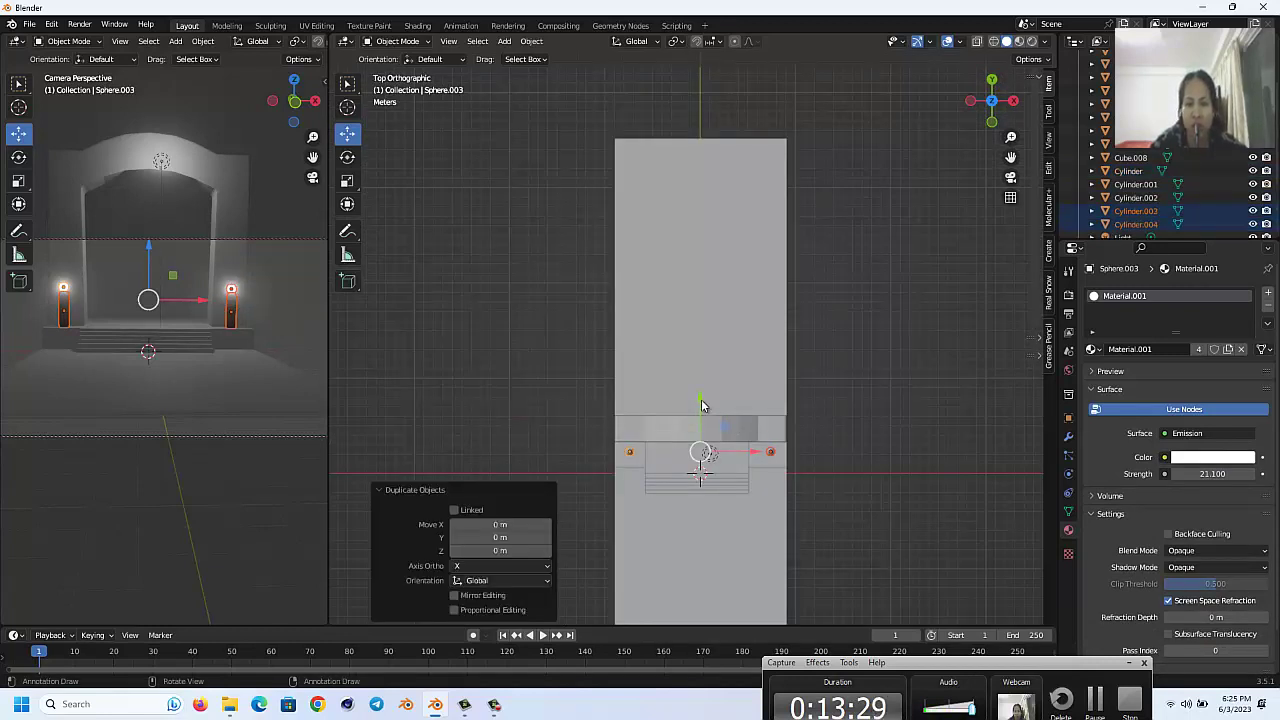
{"action": "key", "text": "g"}
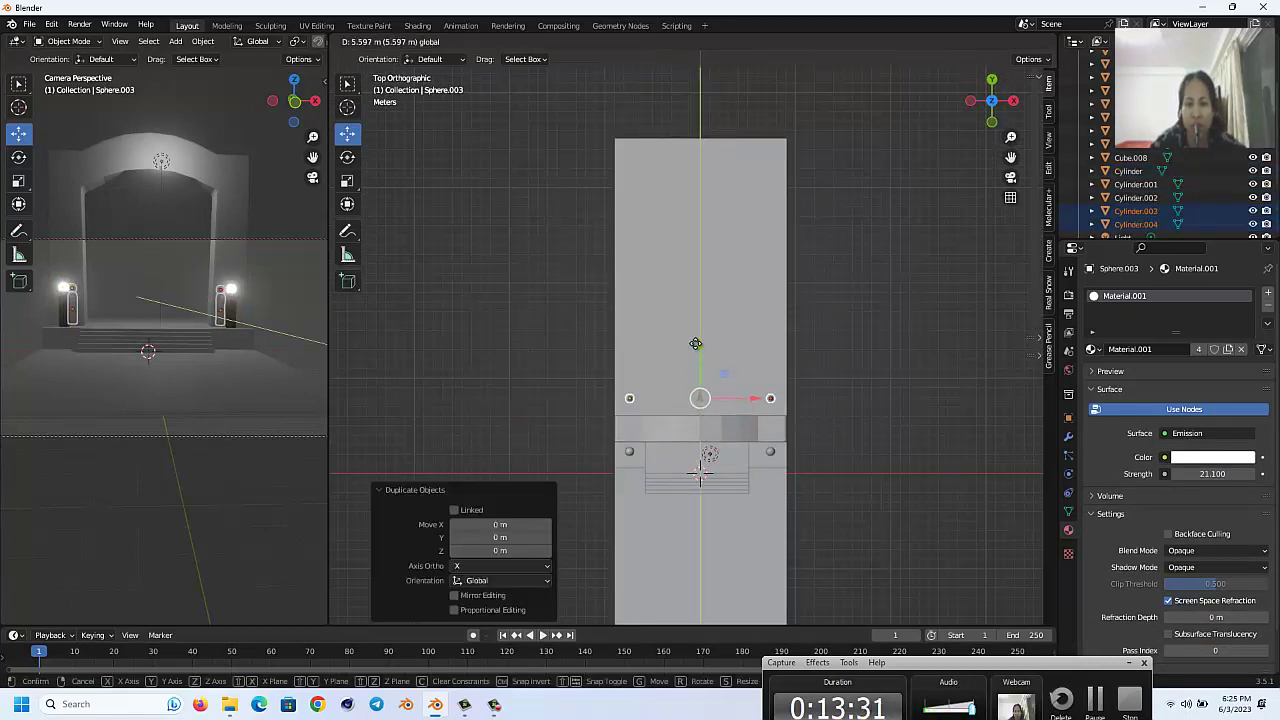
{"action": "left_click", "coordinate": [695, 343]}
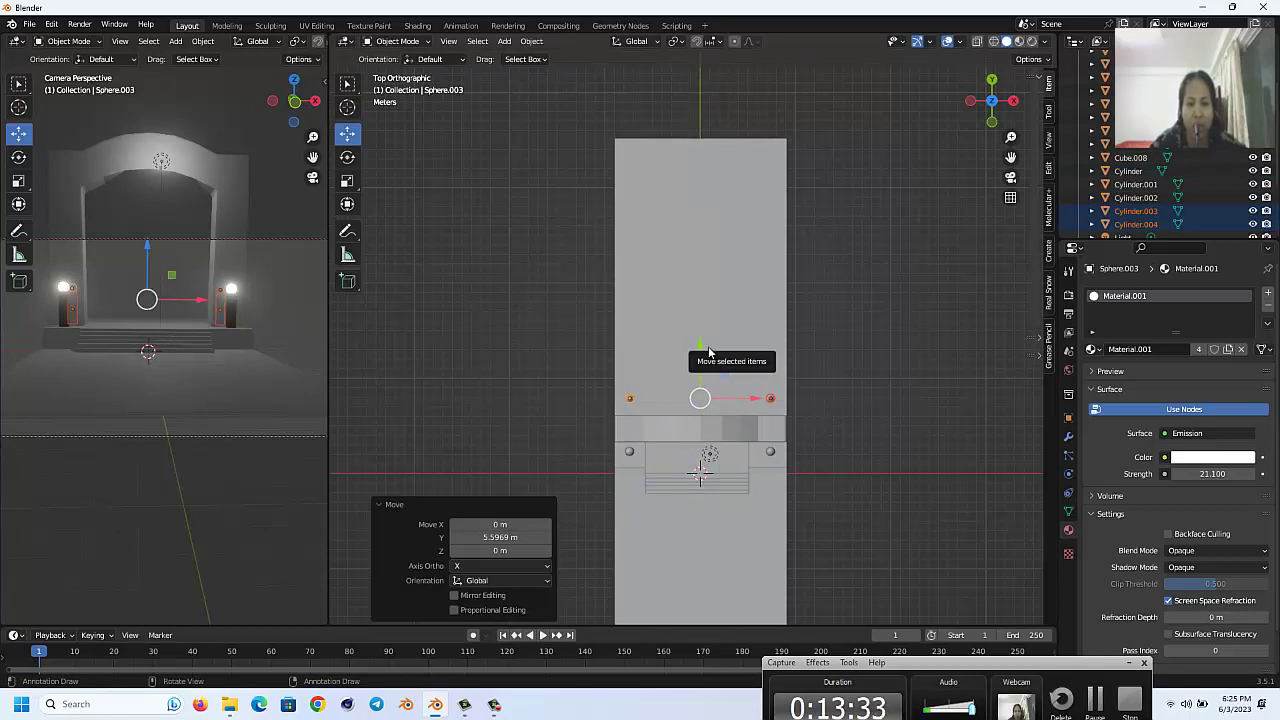
Step: Add more lamp pairs 2.8684 m apart along Y, then lower glow strength toward 19
{"action": "key", "text": "shift"}
{"action": "key", "text": "shift+d"}
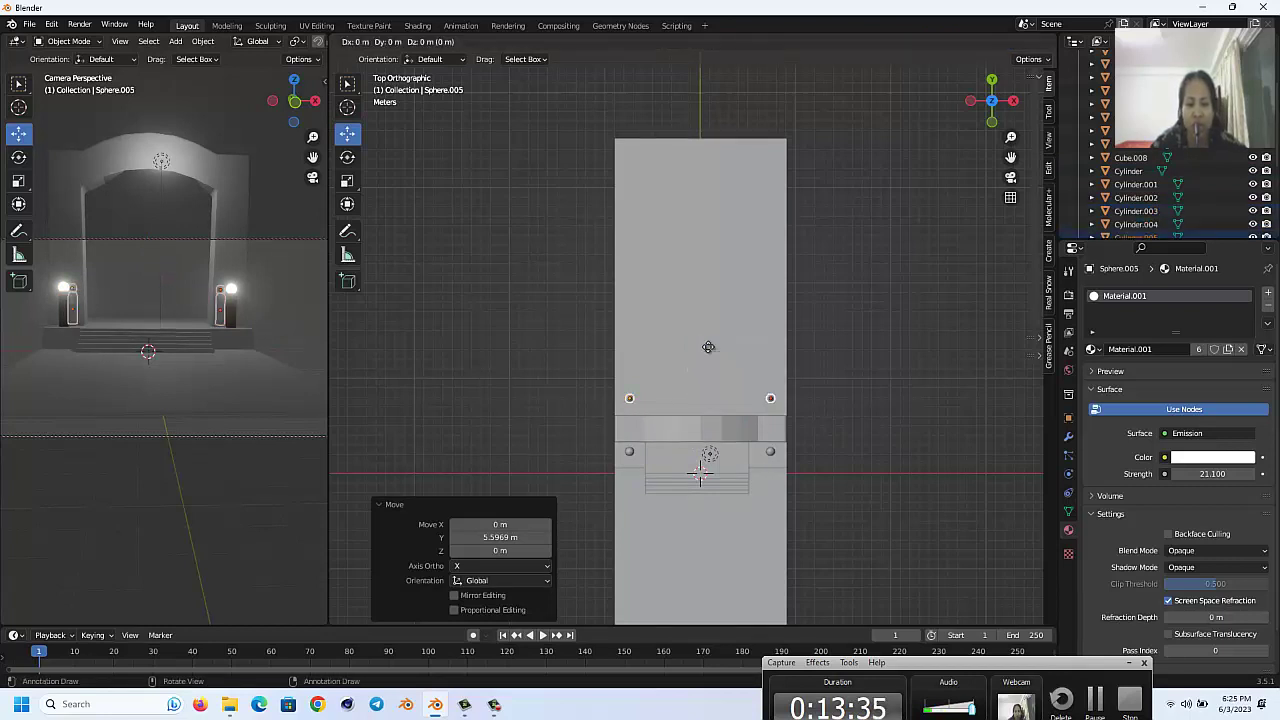
{"action": "key", "text": "y"}
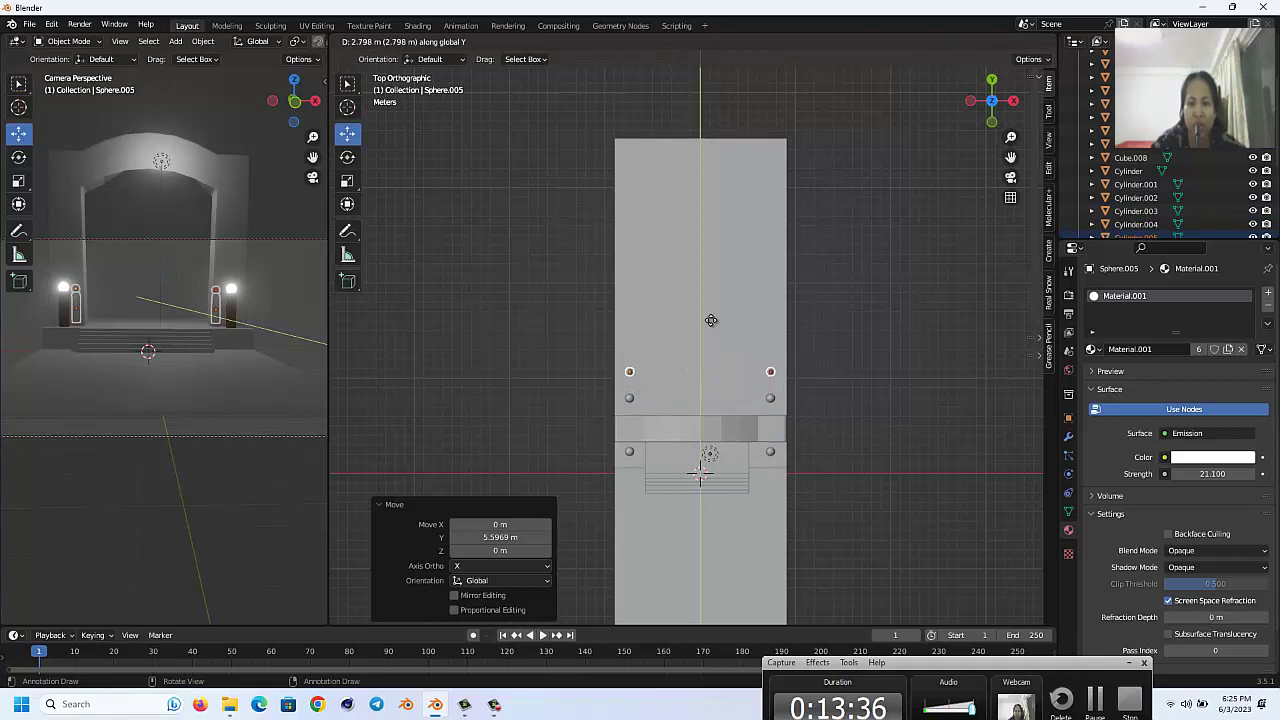
{"action": "left_click", "coordinate": [710, 320]}
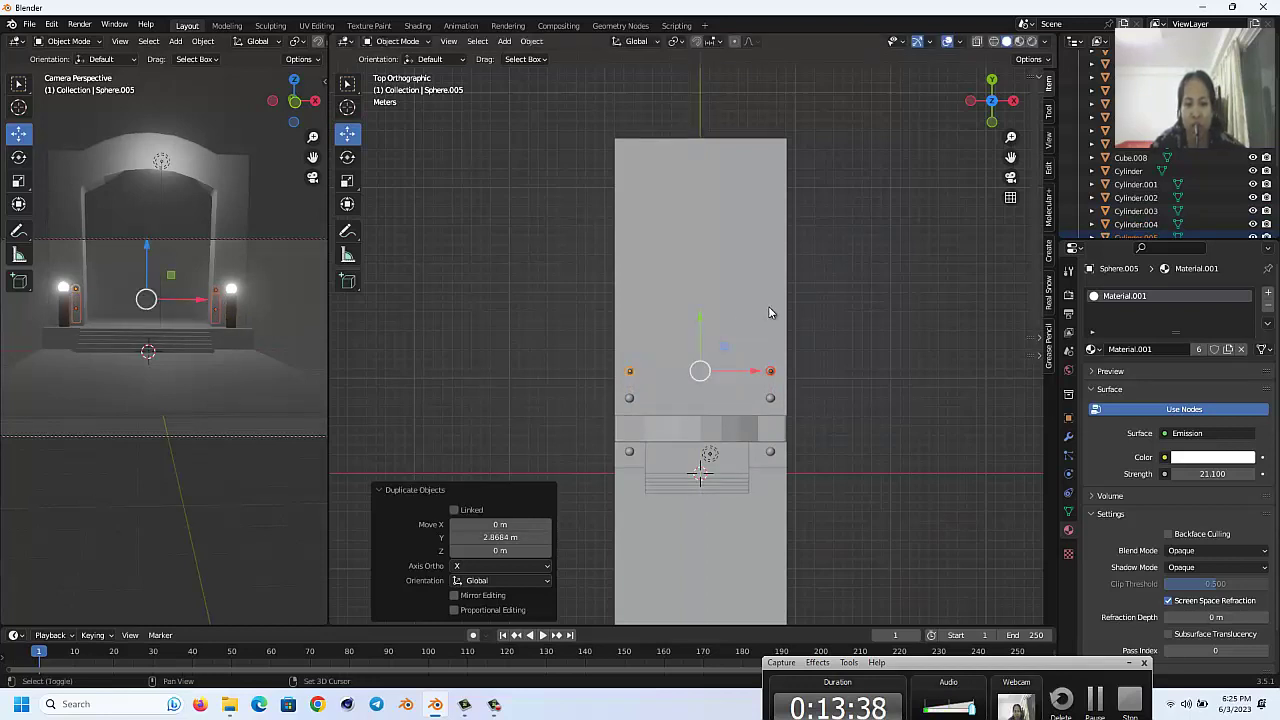
{"action": "key", "text": "shift+r"}
{"action": "key", "text": "shift+r"}
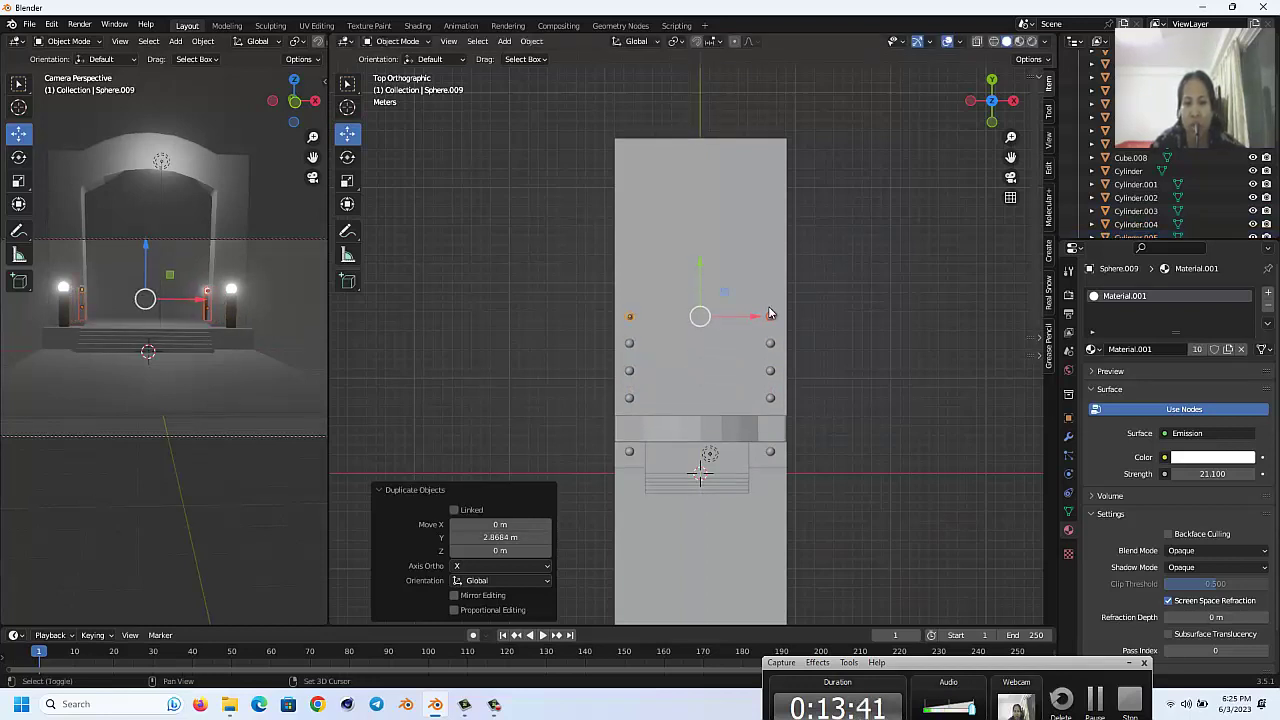
{"action": "key", "text": "shift+r"}
{"action": "key", "text": "shift+r"}
{"action": "key", "text": "shift+r"}
{"action": "key", "text": "shift+r"}
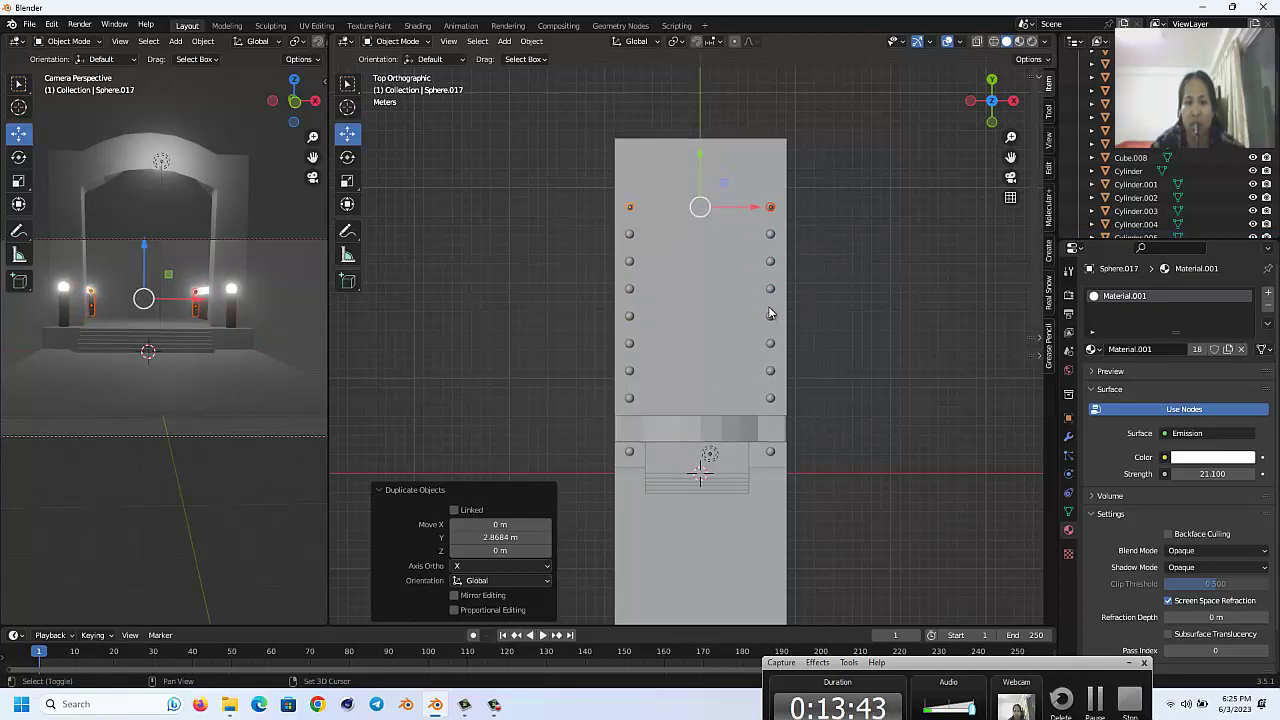
{"action": "key", "text": "shift+r"}
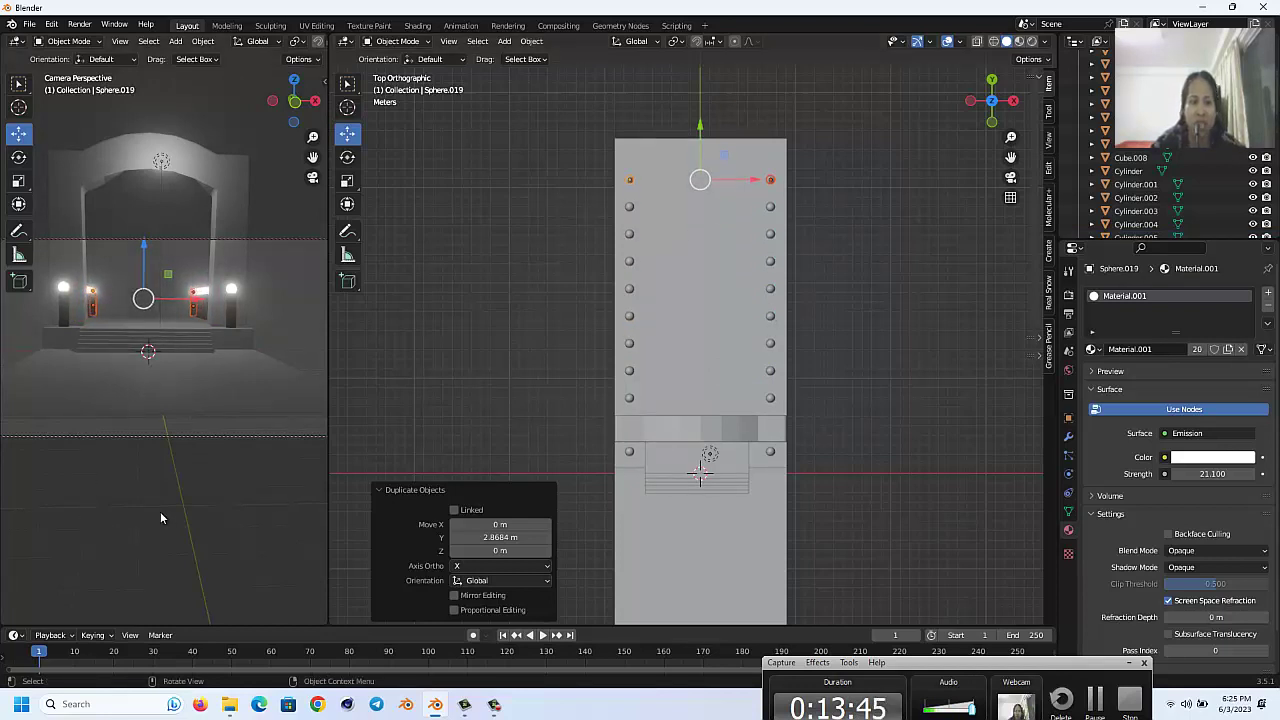
{"action": "left_click", "coordinate": [160, 518]}
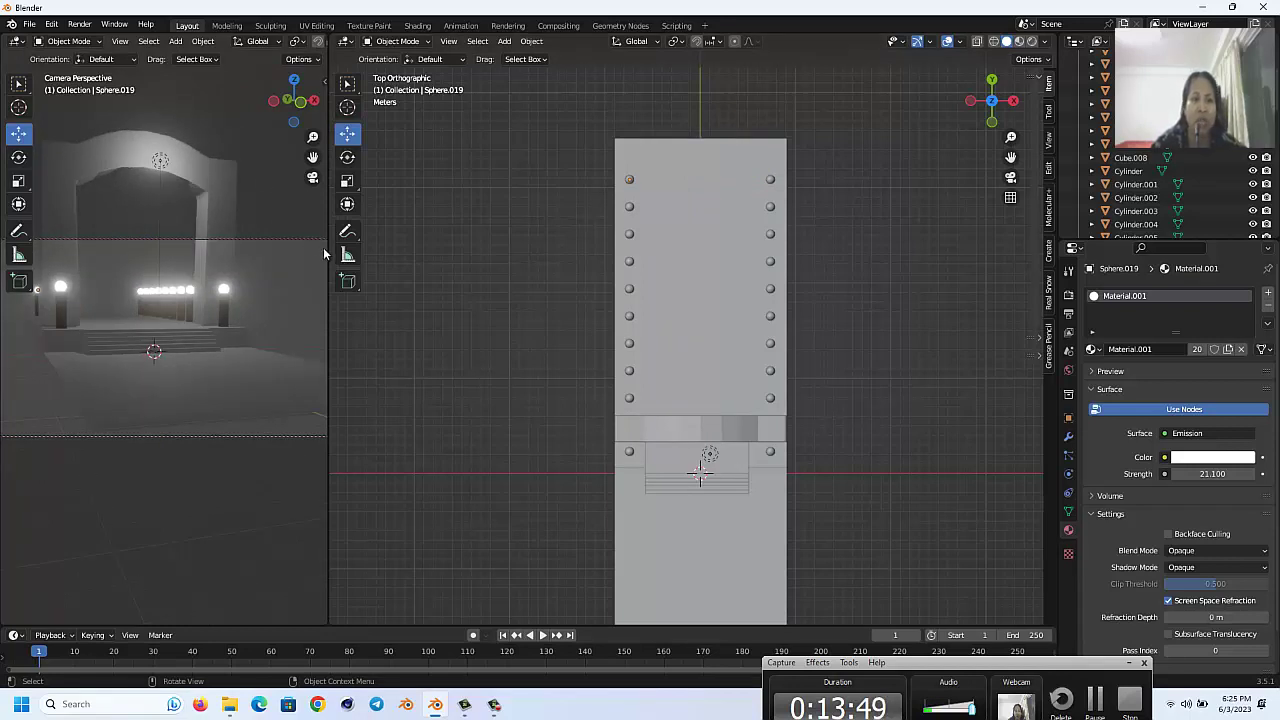
{"action": "mouse_move", "coordinate": [1213, 473]}
{"action": "left_mouse_down"}
{"action": "mouse_move", "coordinate": [543, 310]}
{"action": "mouse_move", "coordinate": [491, 329]}
{"action": "mouse_move", "coordinate": [571, 300]}
{"action": "mouse_move", "coordinate": [522, 324]}
{"action": "left_mouse_up"}
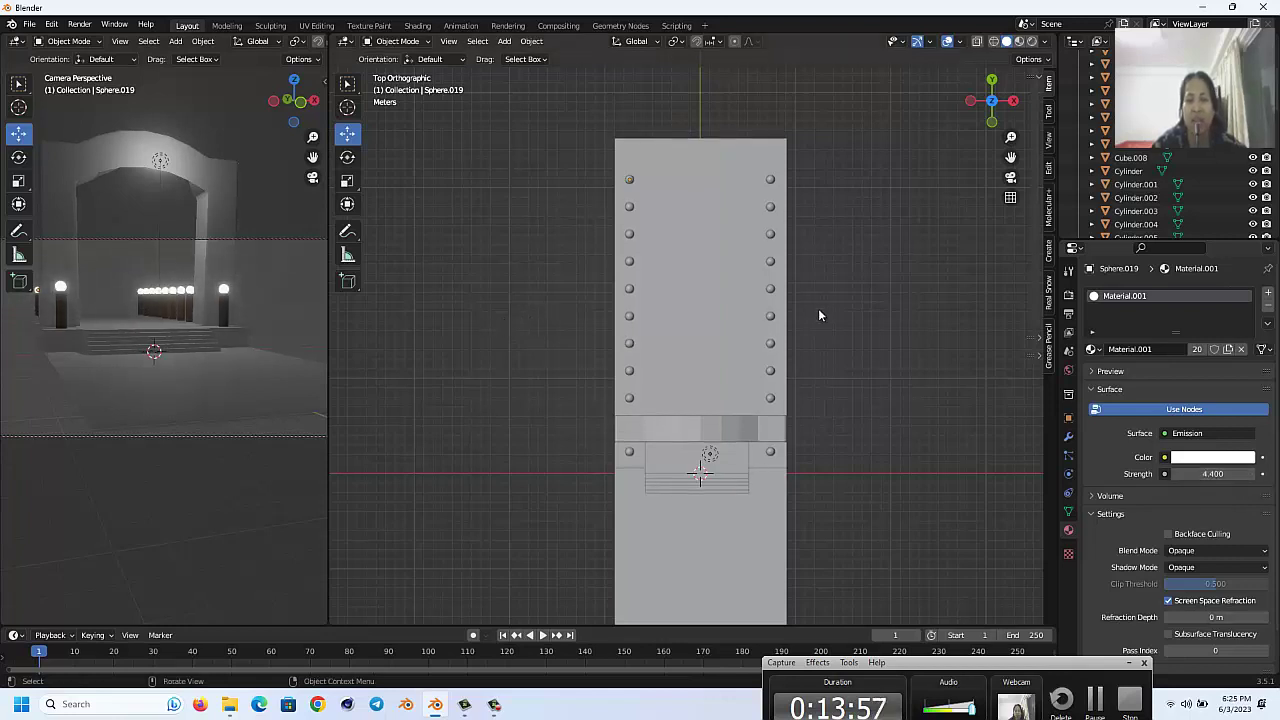
Step: Scale the raised platform along X by about 1.1035
{"action": "left_click", "coordinate": [688, 156]}
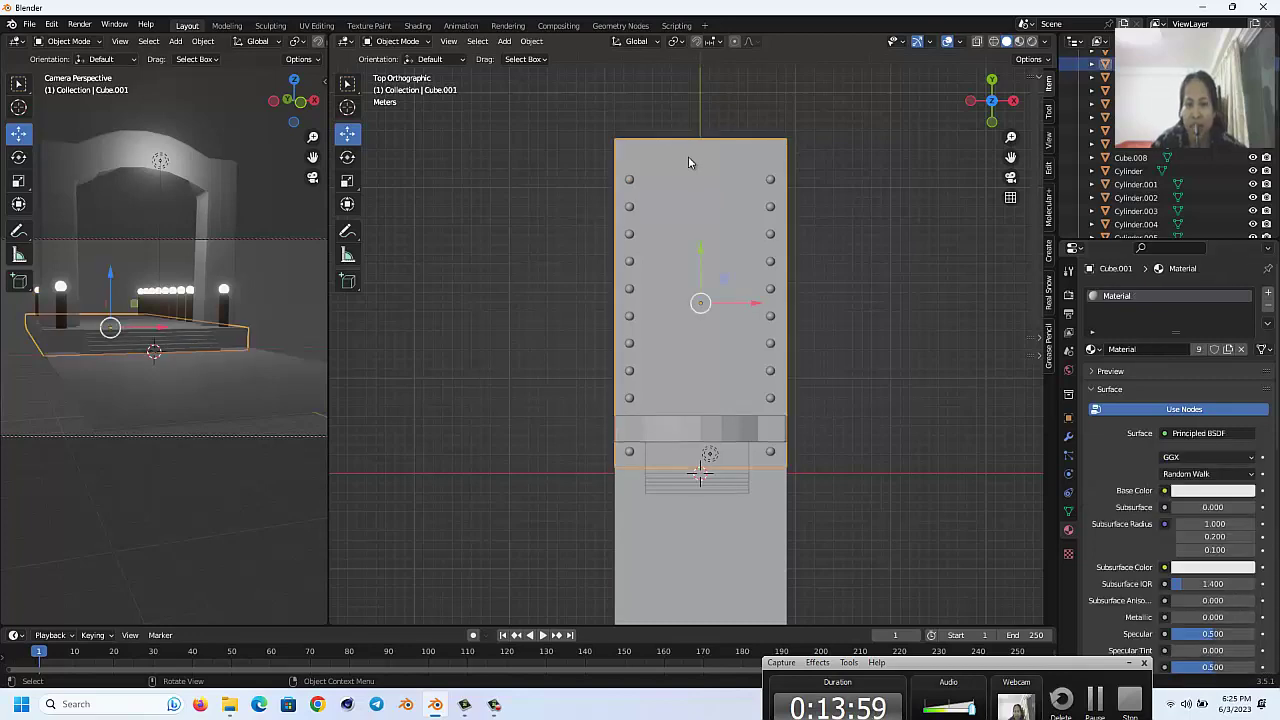
{"action": "middle_click_drag", "start_coordinate": [688, 156], "coordinate": [688, 162]}
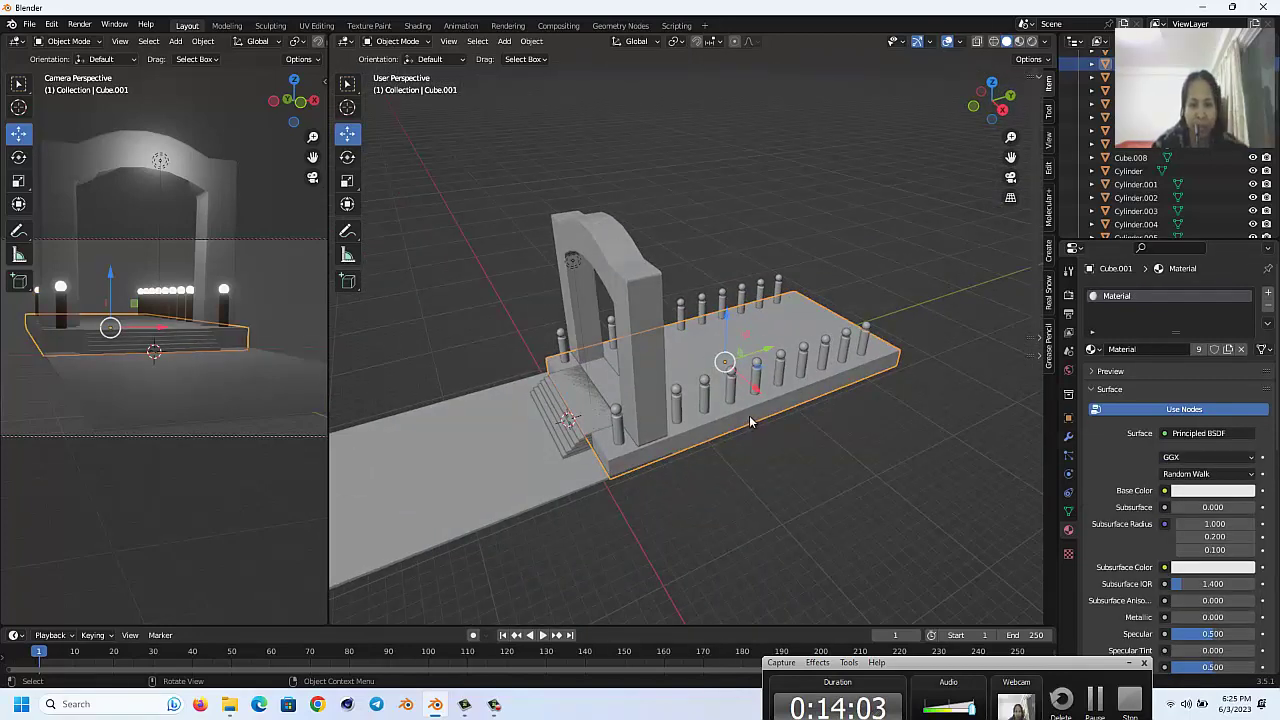
{"action": "key", "text": "s"}
{"action": "key", "text": "x"}
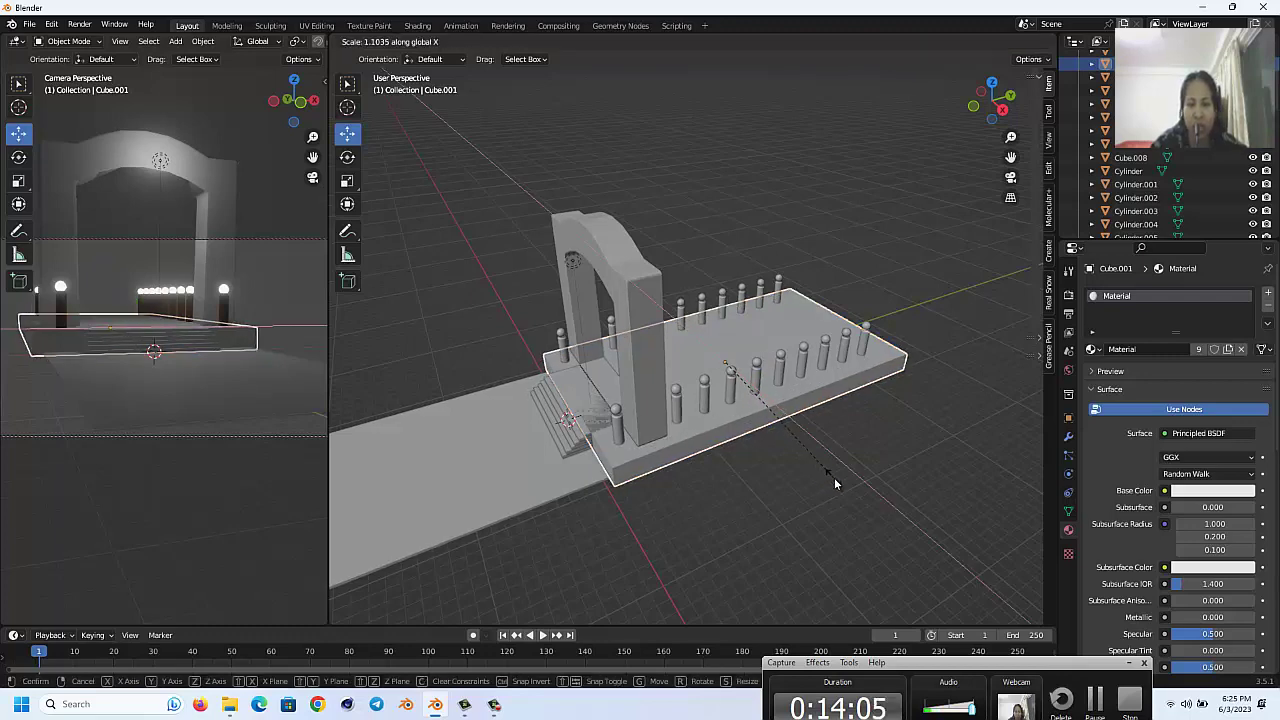
{"action": "left_click", "coordinate": [840, 490]}
Step: Select the big arch and zoom out
{"action": "left_click", "coordinate": [814, 197]}
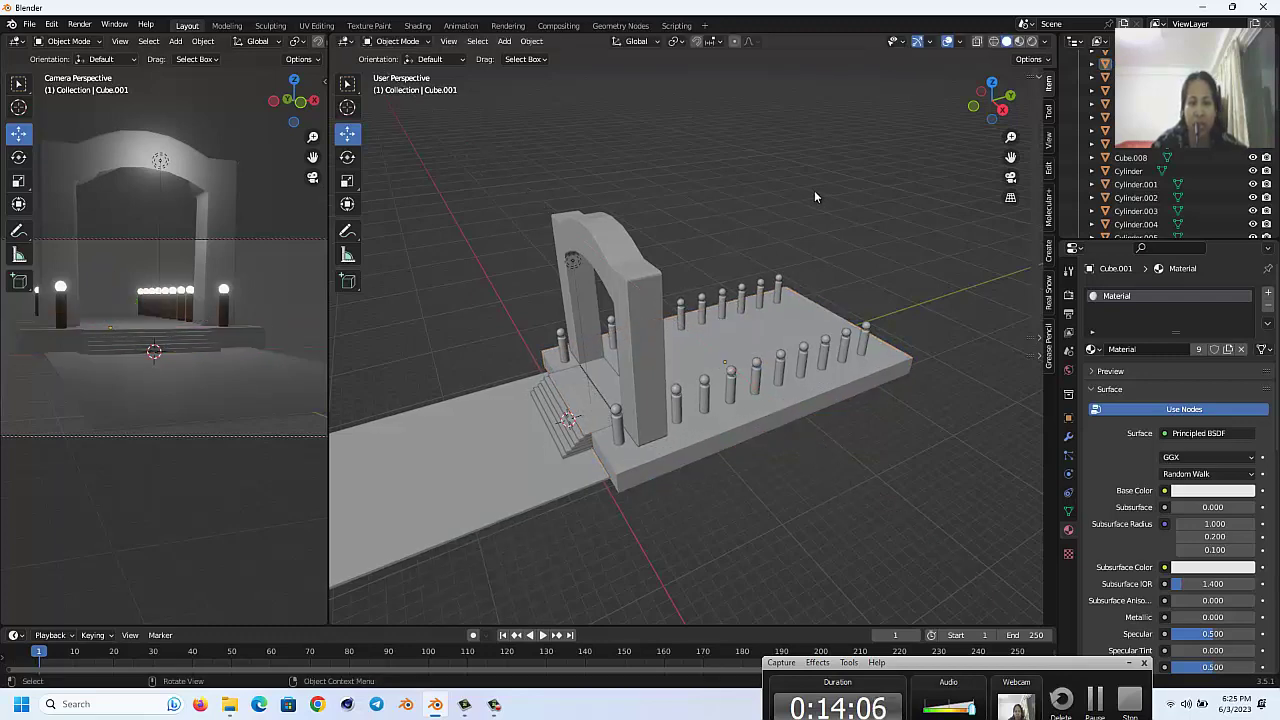
{"action": "left_click", "coordinate": [635, 366]}
{"action": "scroll", "coordinate": [644, 350], "scroll_direction": "down", "scroll_amount": 3}
{"action": "scroll", "coordinate": [655, 349], "scroll_direction": "down", "scroll_amount": 1}
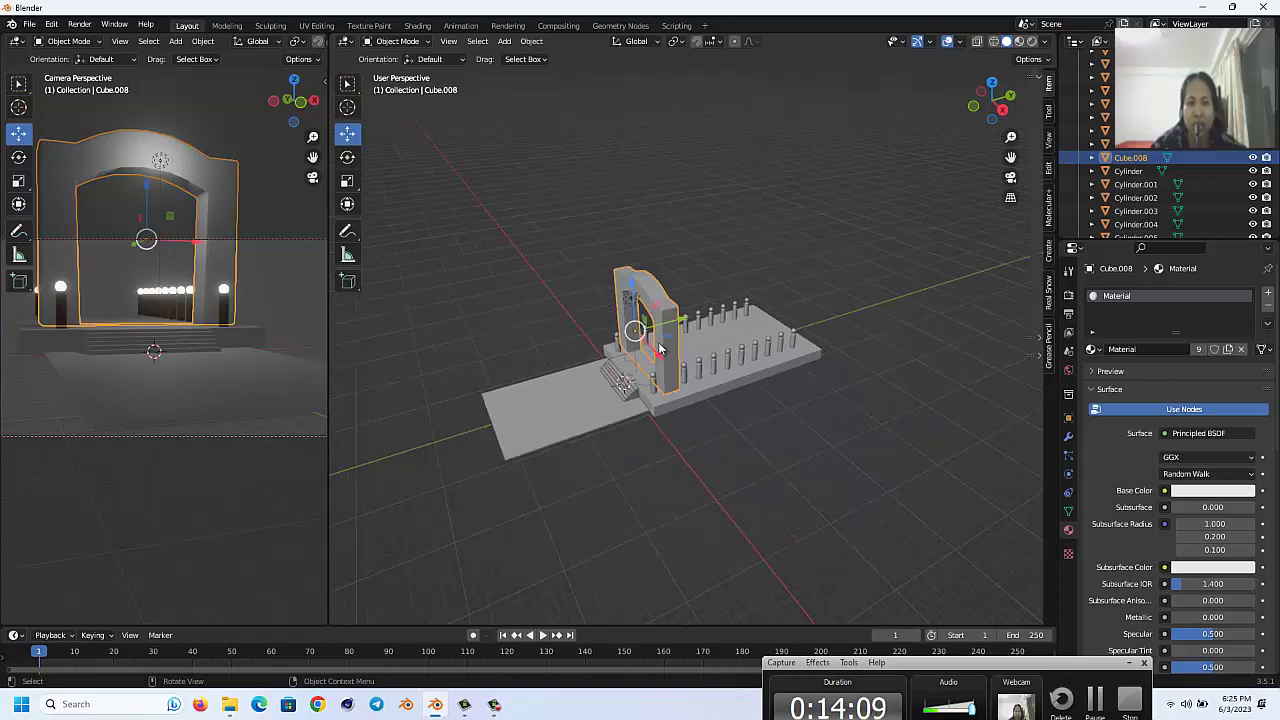
Step: Duplicate the arch, moving the copy forward along Y and lowering it
{"action": "key", "text": "shift+d"}
{"action": "right_click", "coordinate": [665, 342]}
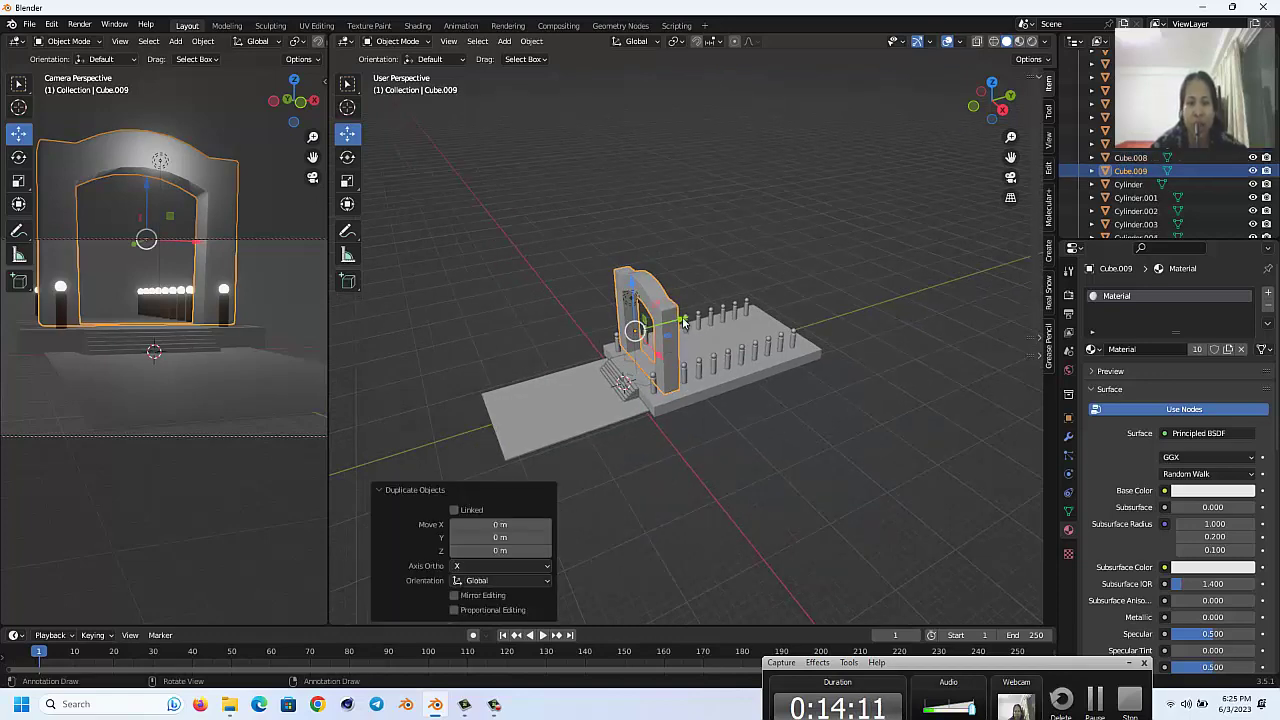
{"action": "key", "text": "g"}
{"action": "key", "text": "y"}
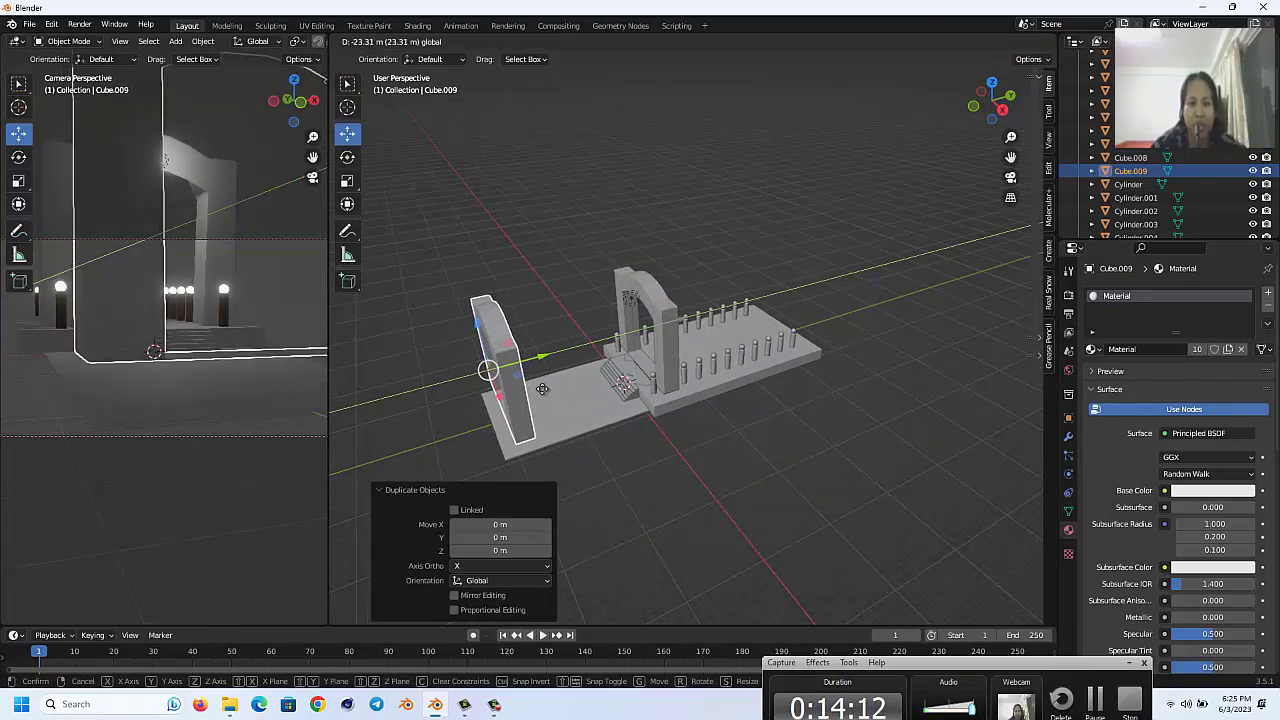
{"action": "left_click", "coordinate": [546, 395]}
{"action": "key", "text": "g"}
{"action": "key", "text": "z"}
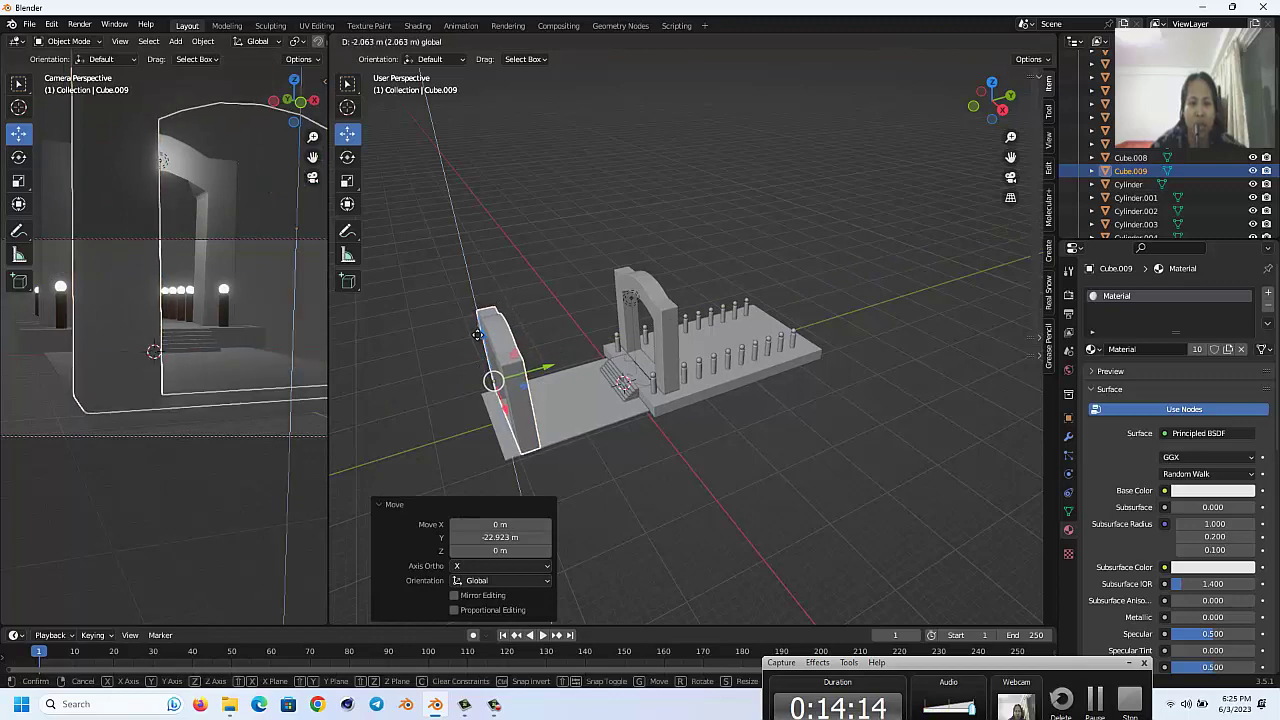
{"action": "left_click", "coordinate": [482, 335]}
Step: In front view, adjust the copy's height, shrink it, then stretch it taller along Z
{"action": "key", "text": "KP_1"}
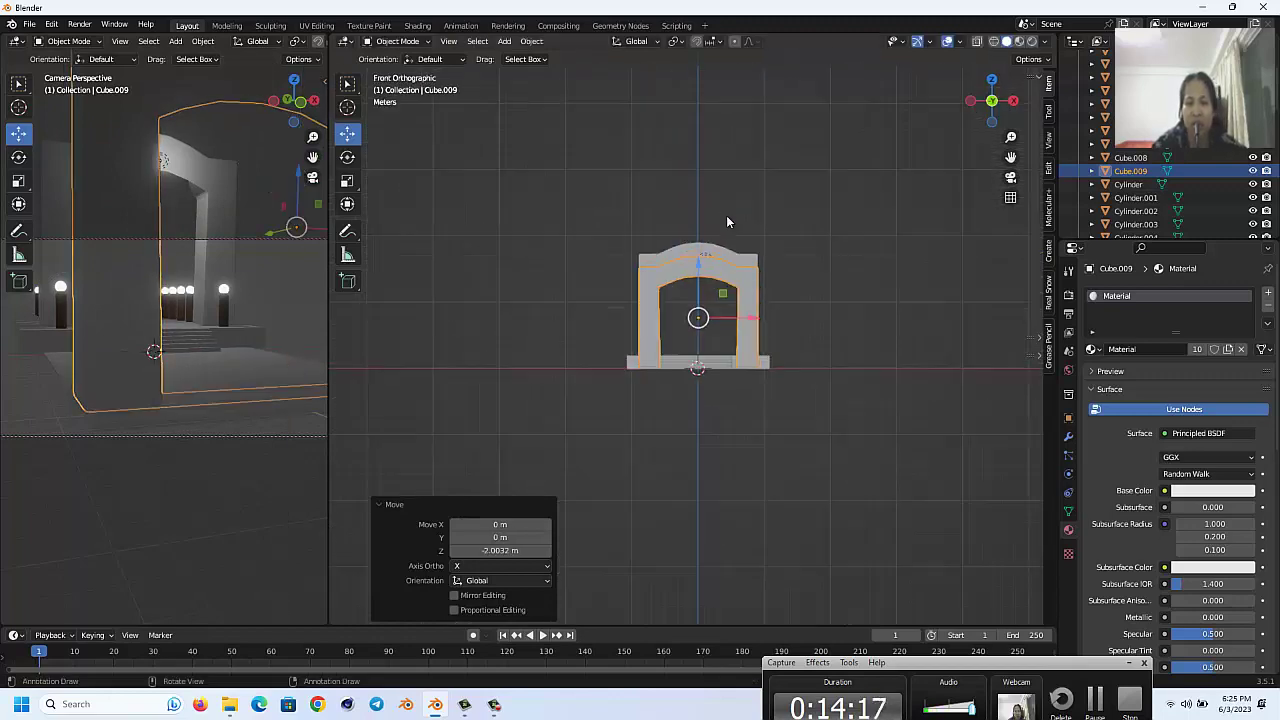
{"action": "scroll", "coordinate": [728, 220], "scroll_direction": "up", "scroll_amount": 4}
{"action": "scroll", "coordinate": [735, 227], "scroll_direction": "up", "scroll_amount": 2}
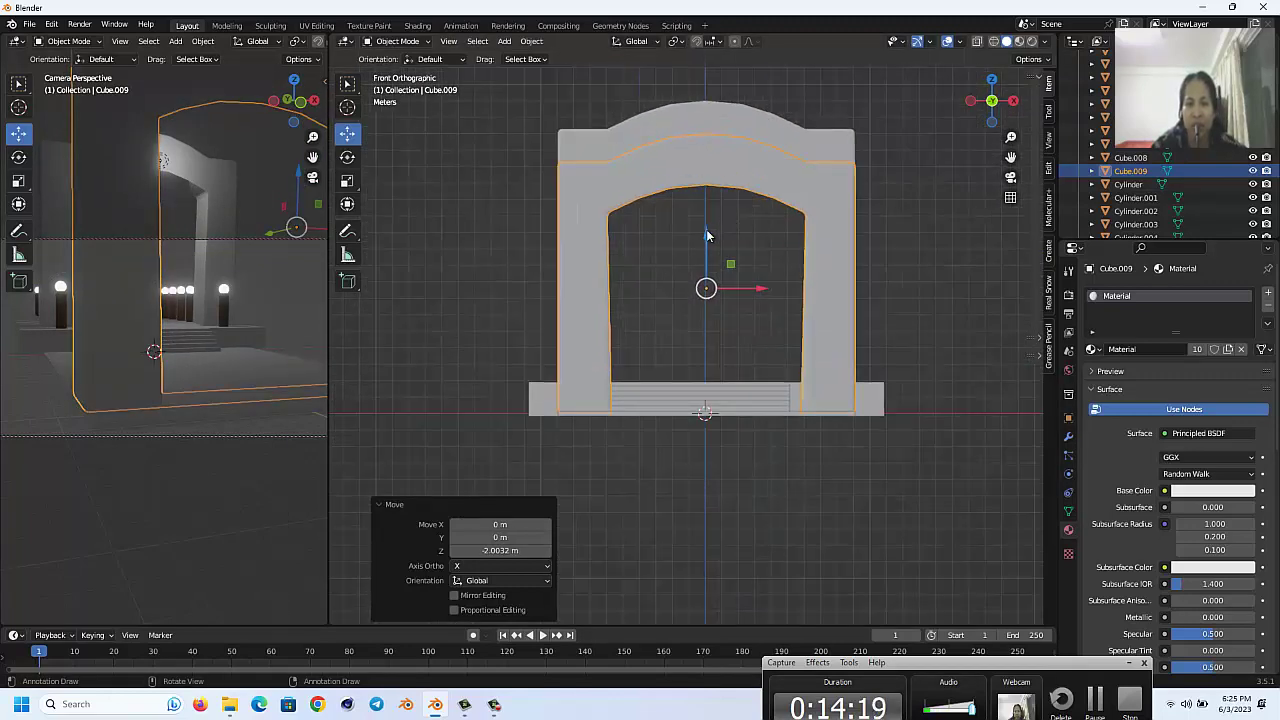
{"action": "key", "text": "g"}
{"action": "key", "text": "z"}
{"action": "left_click", "coordinate": [706, 236]}
{"action": "key", "text": "s"}
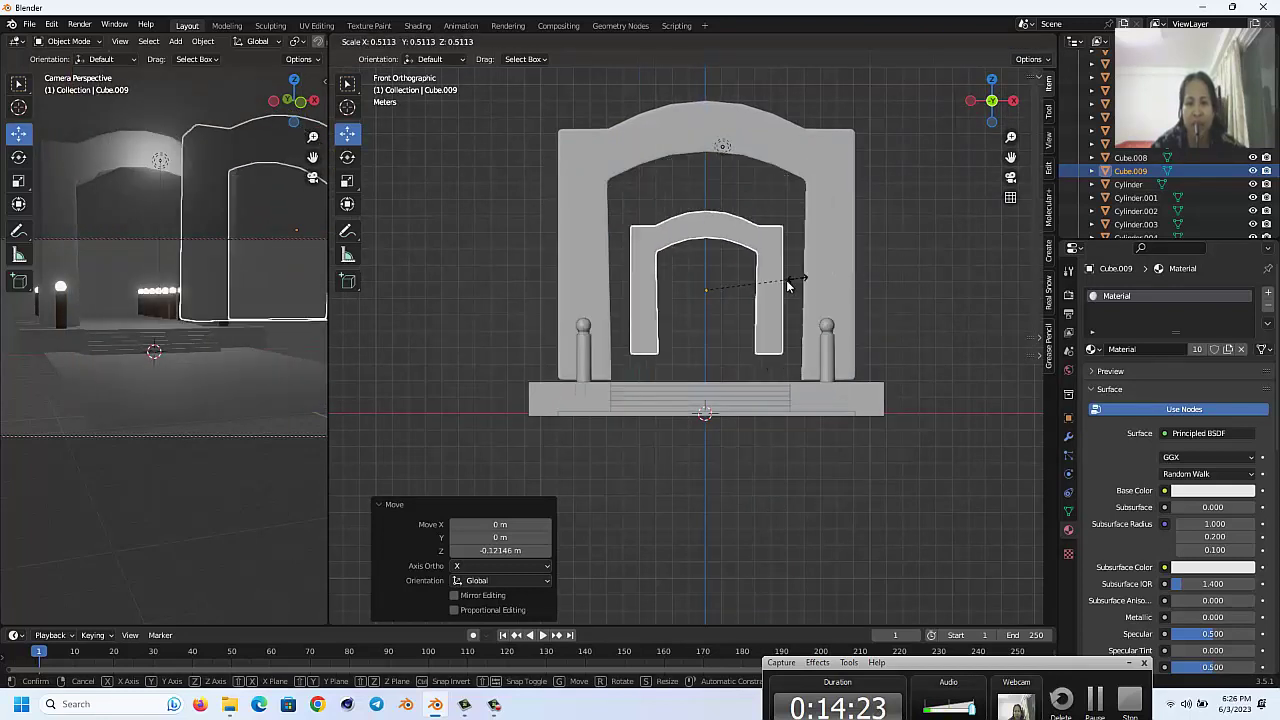
{"action": "left_click", "coordinate": [748, 287]}
{"action": "key", "text": "s"}
{"action": "key", "text": "z"}
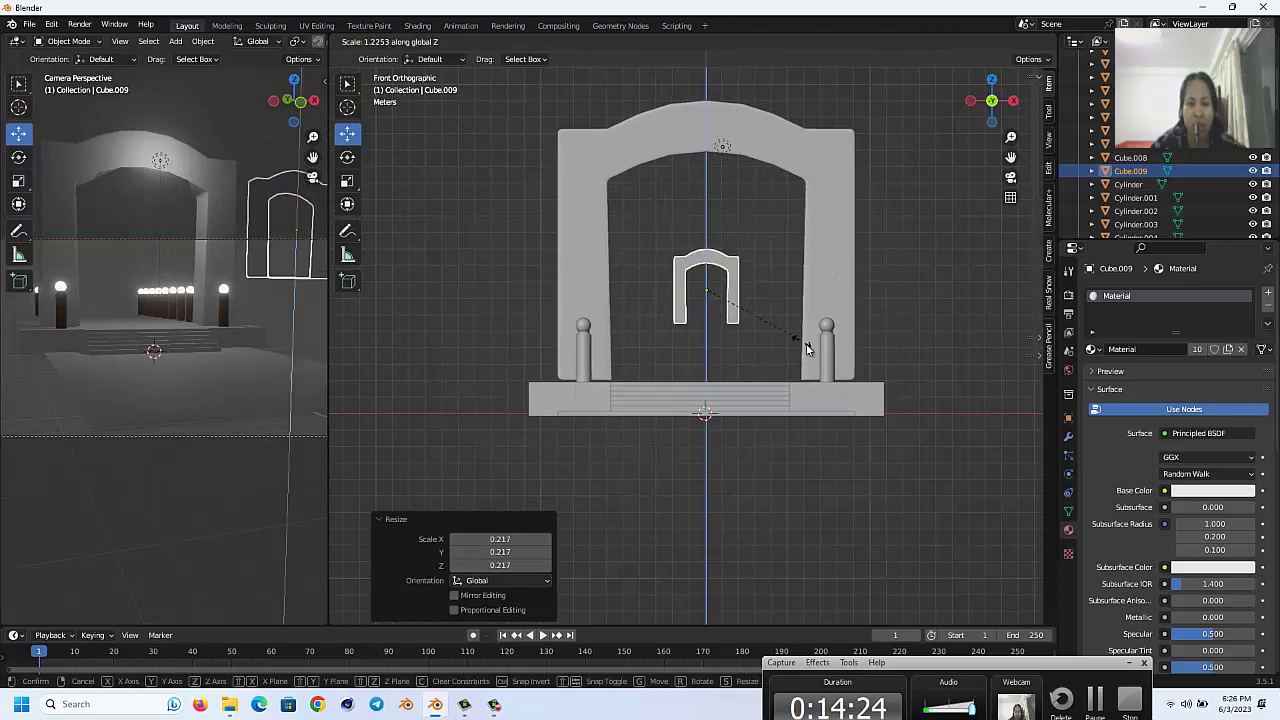
{"action": "left_click", "coordinate": [875, 311]}
Step: Nudge the arch copy along the path and set it down onto the ground
{"action": "key", "text": "KP_7"}
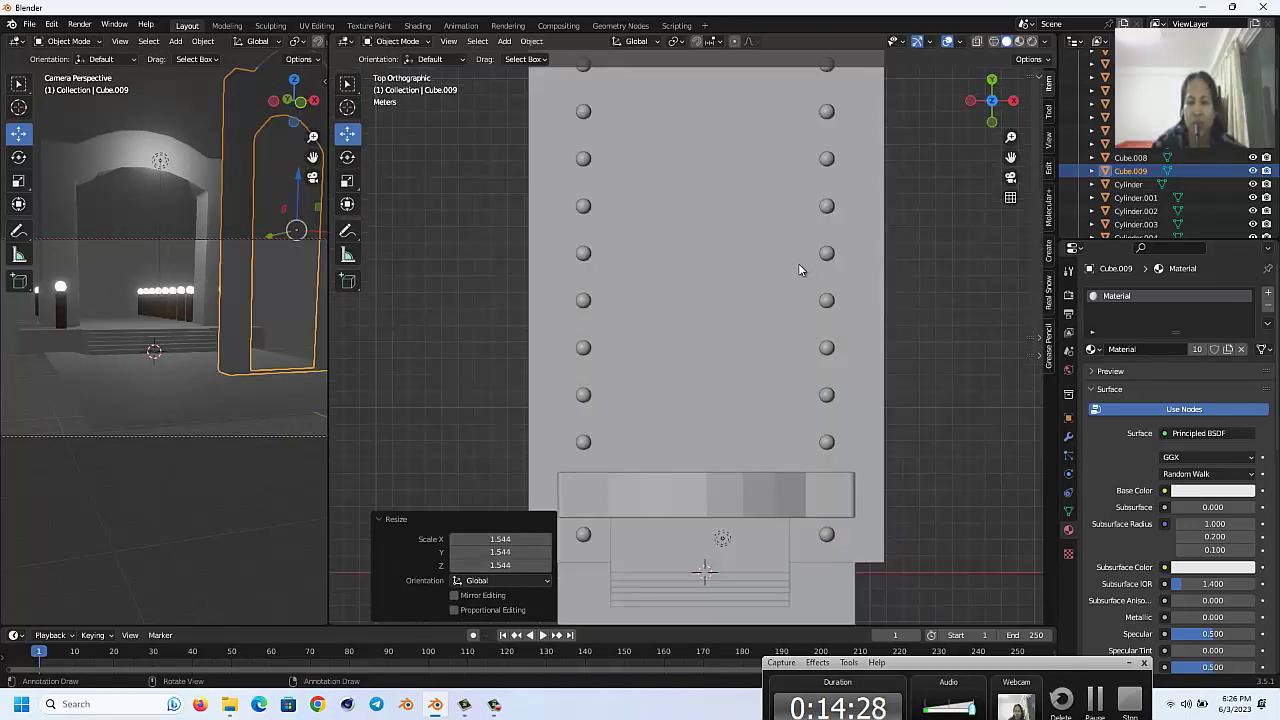
{"action": "scroll", "coordinate": [798, 263], "scroll_direction": "down", "scroll_amount": 5}
{"action": "left_click_drag", "start_coordinate": [1014, 156], "coordinate": [981, 40]}
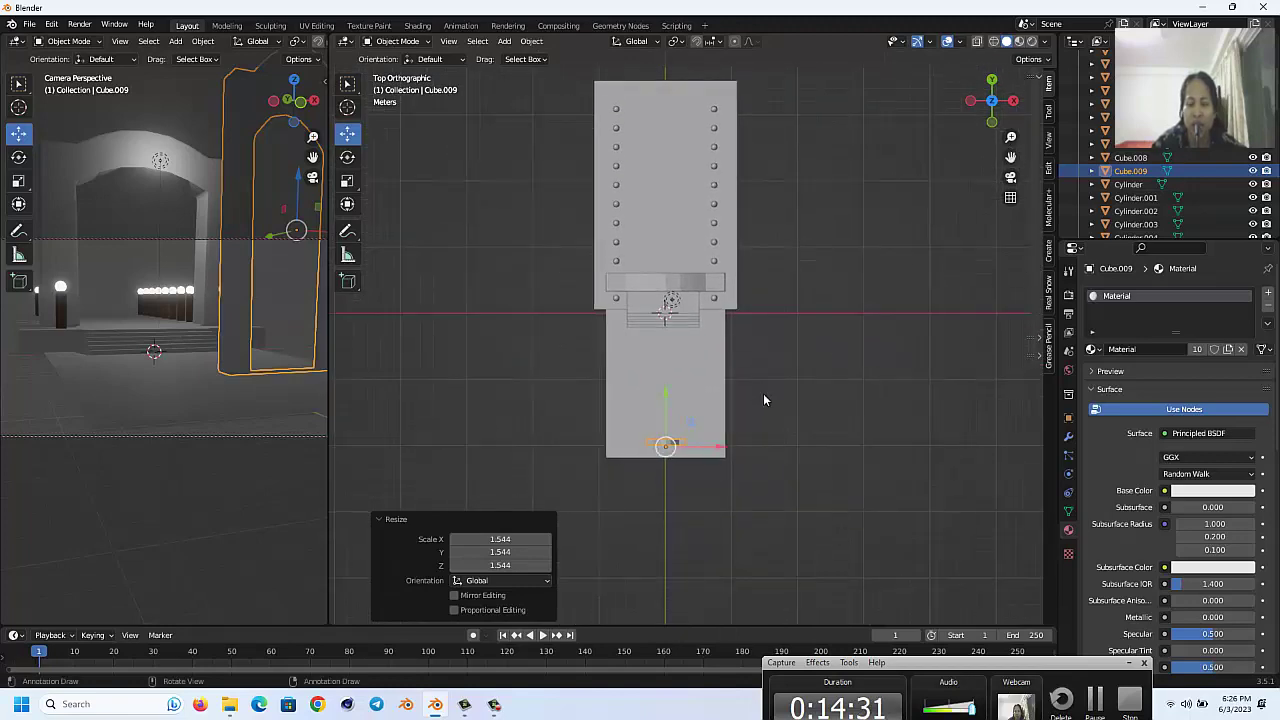
{"action": "scroll", "coordinate": [760, 392], "scroll_direction": "up", "scroll_amount": 2}
{"action": "left_click_drag", "start_coordinate": [651, 439], "coordinate": [651, 447]}
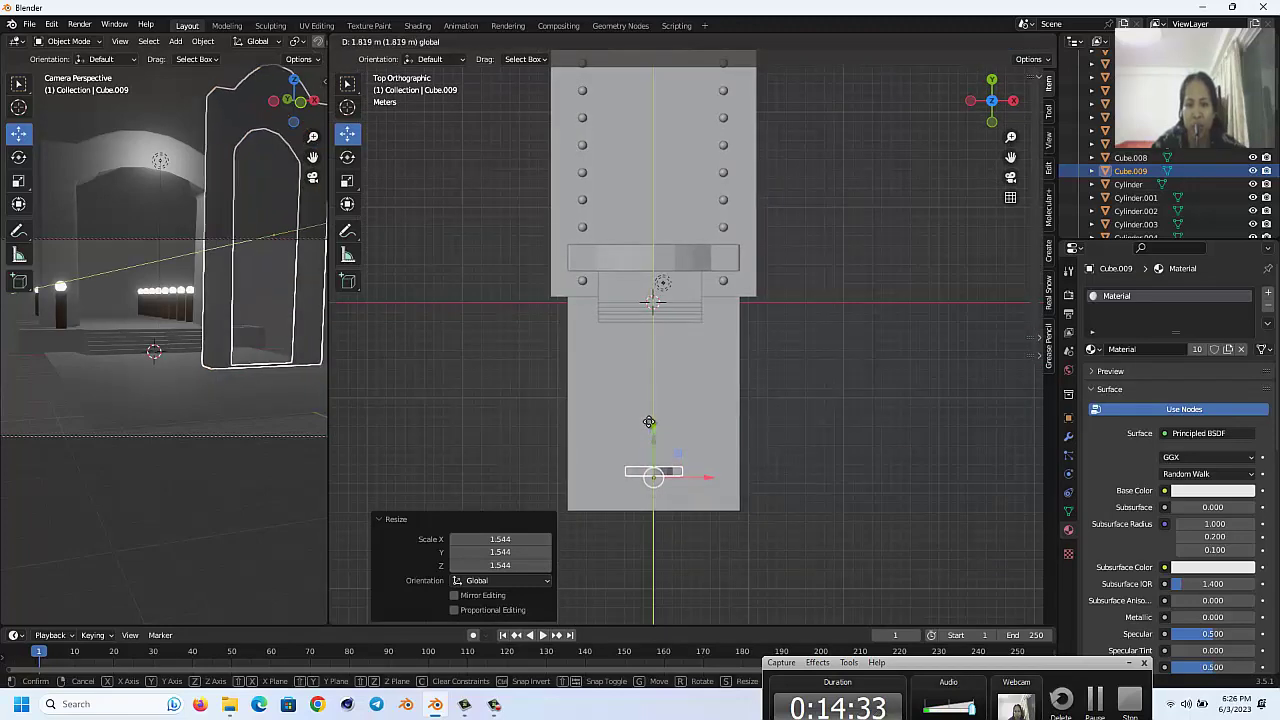
{"action": "key", "text": "KP_1"}
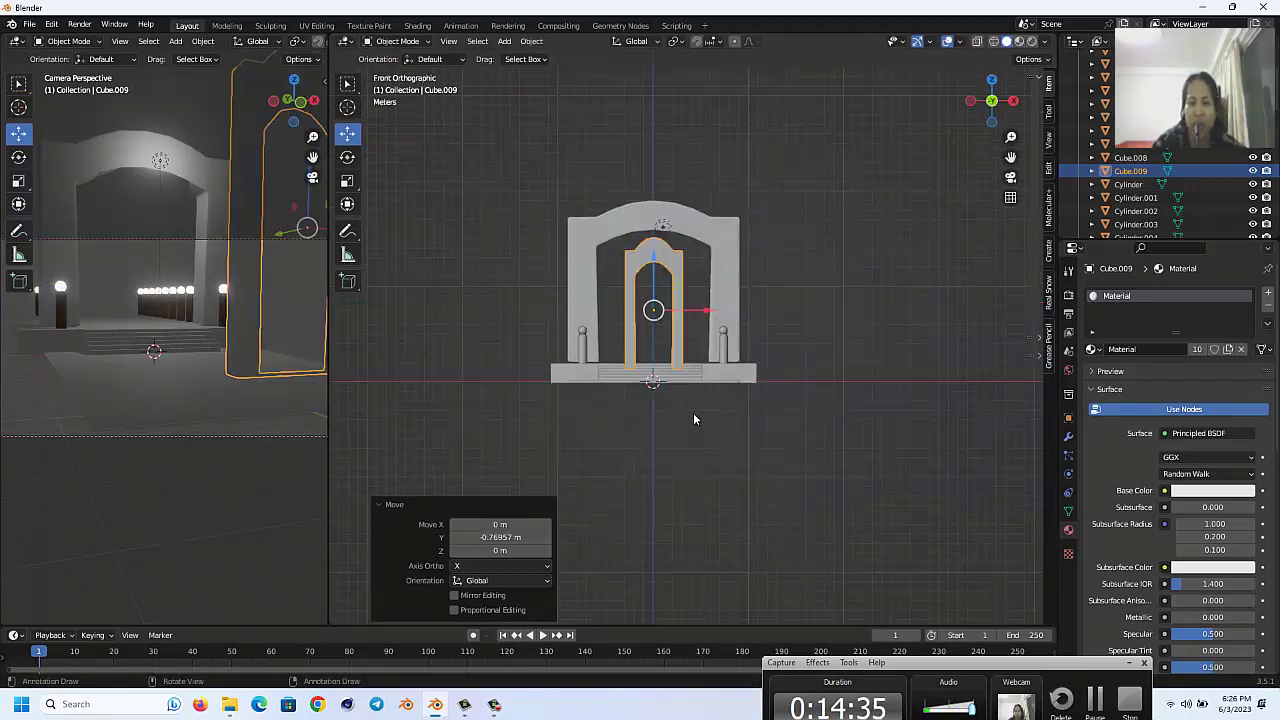
{"action": "key", "text": "KP_3"}
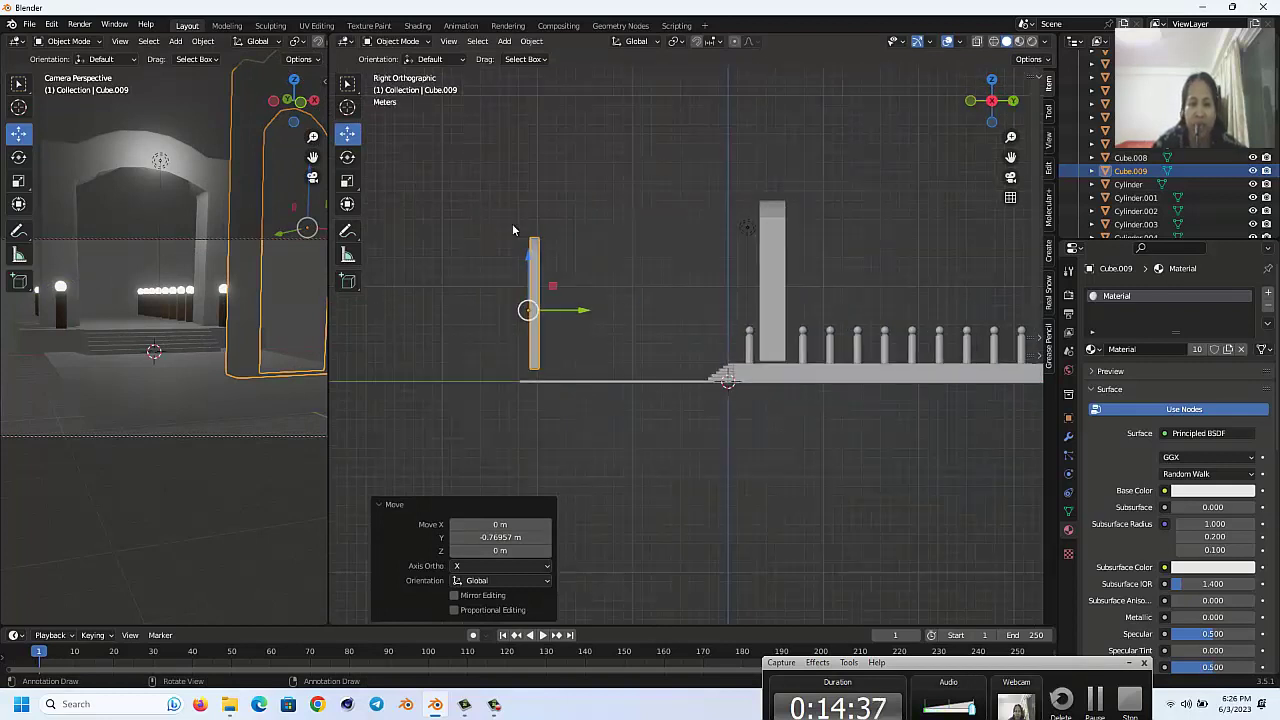
{"action": "key", "text": "g"}
{"action": "key", "text": "z"}
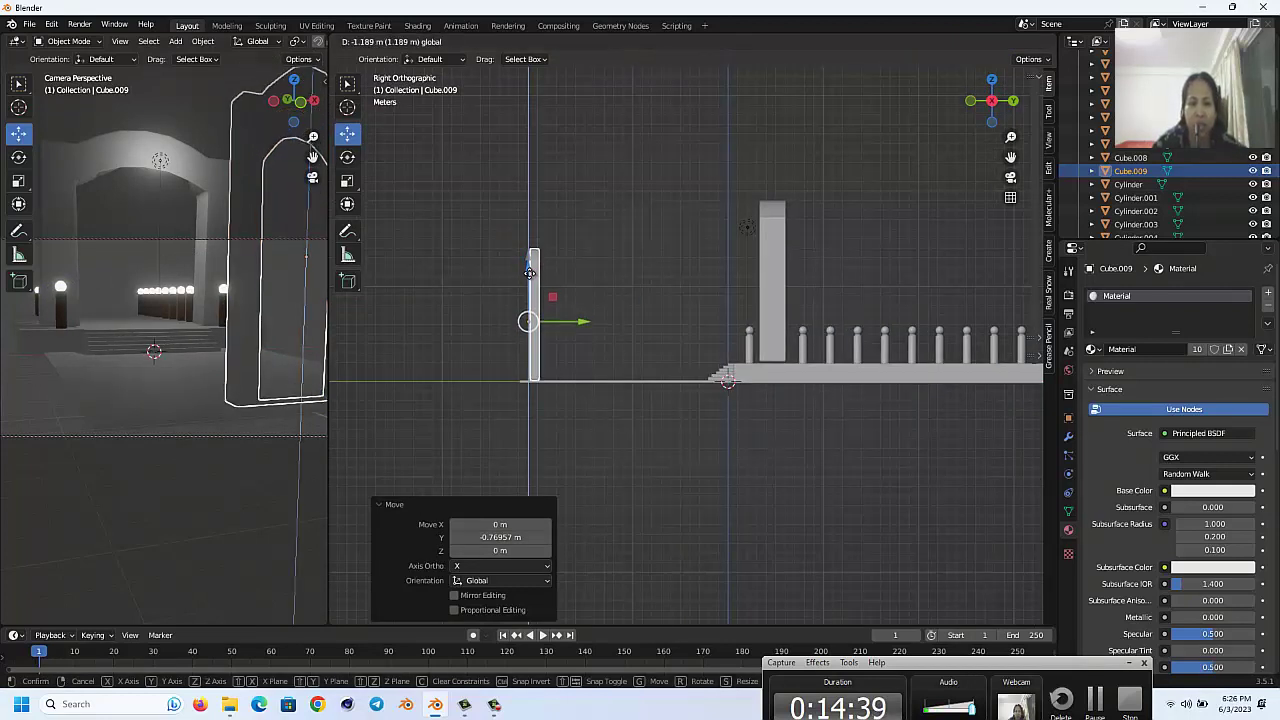
{"action": "left_click", "coordinate": [531, 279]}
{"action": "key", "text": "KP_7"}
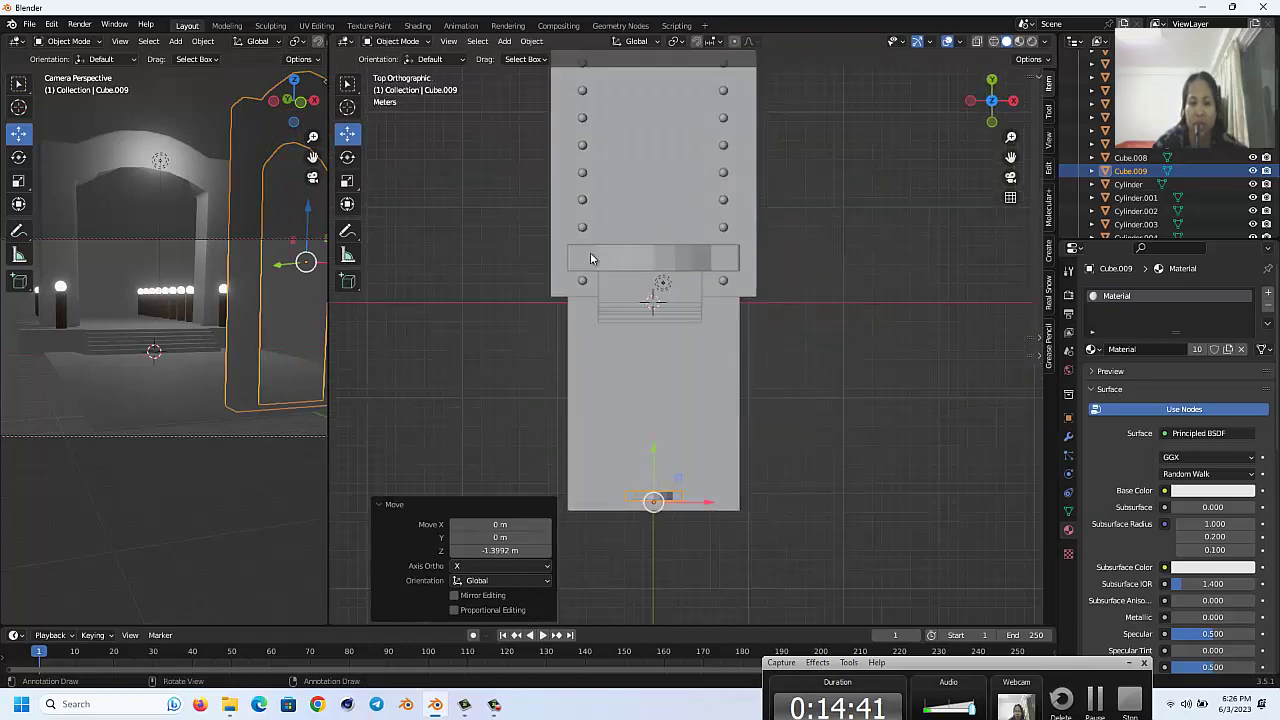
Step: Duplicate the small arch and place the copy beside it along X
{"action": "key", "text": "shift+d"}
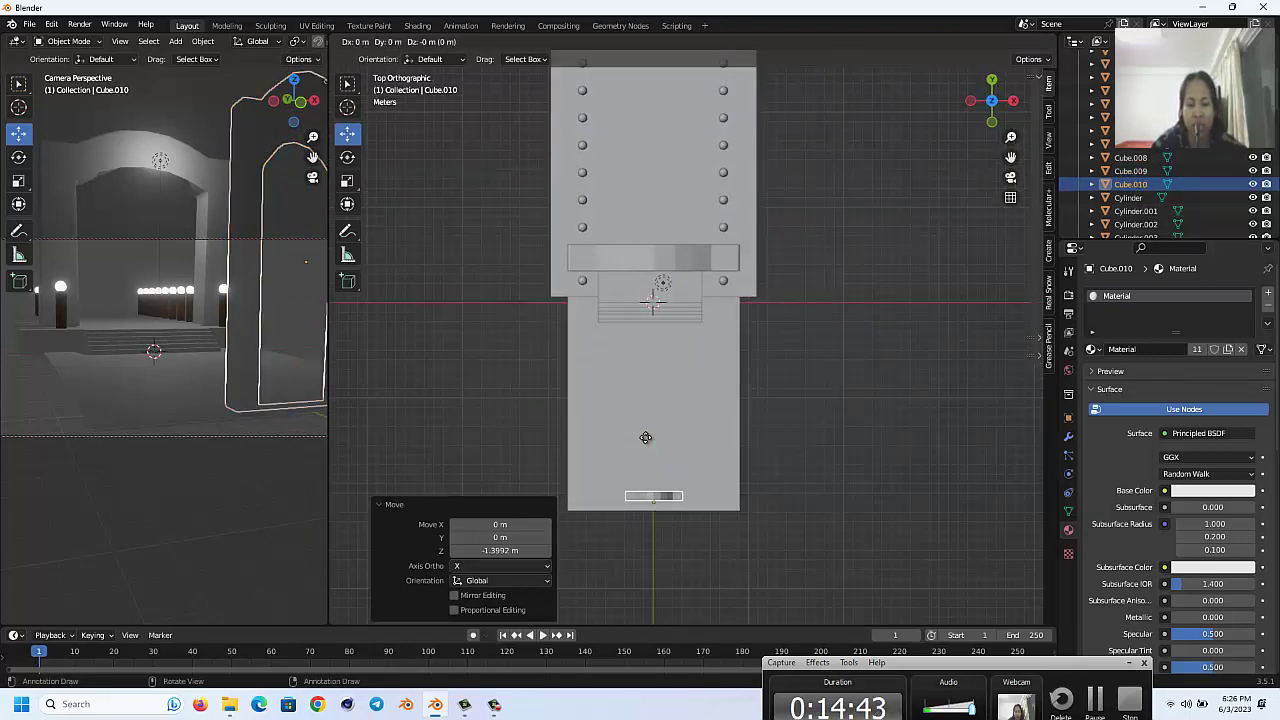
{"action": "key", "text": "x"}
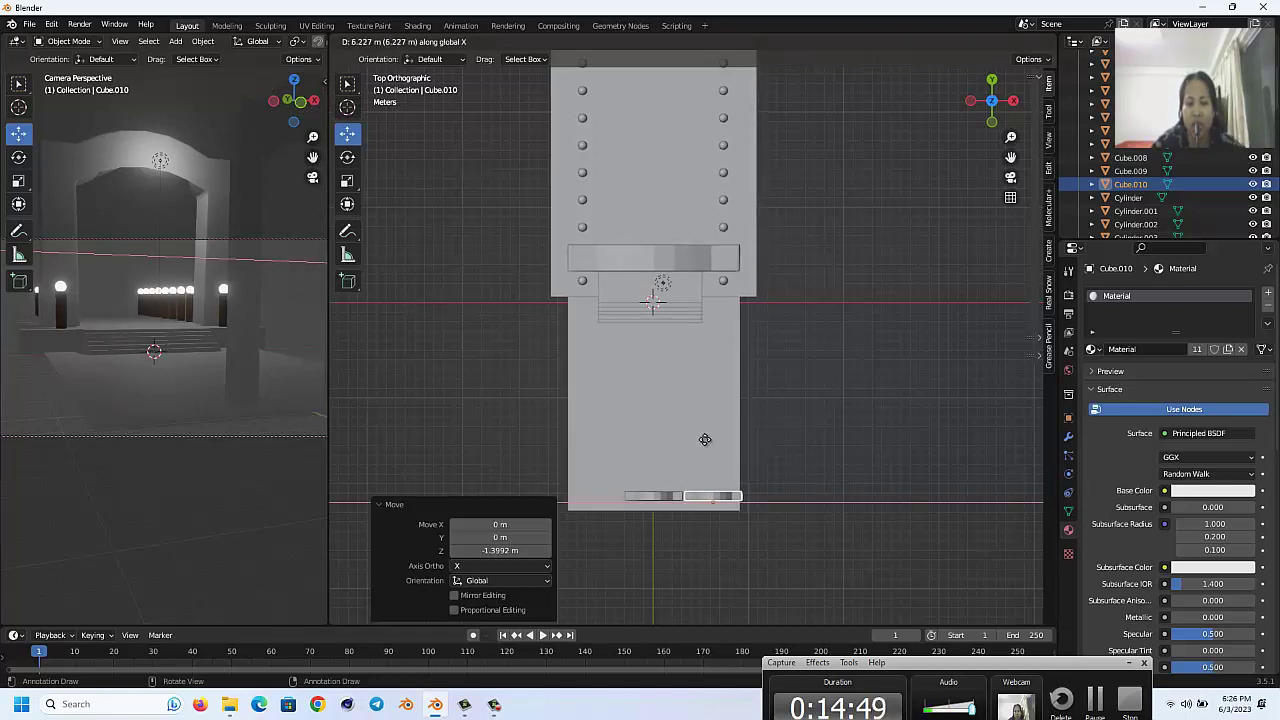
{"action": "left_click", "coordinate": [702, 439]}
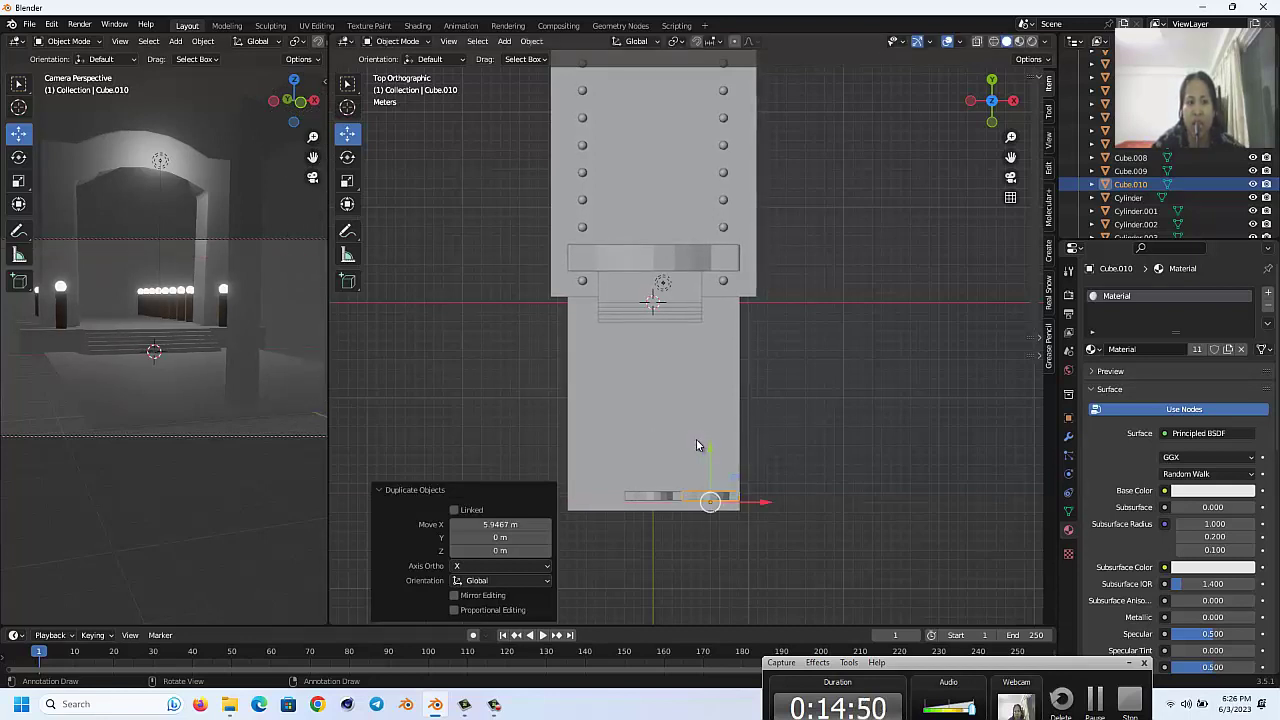
{"action": "key", "text": "KP_1"}
{"action": "scroll", "coordinate": [700, 390], "scroll_direction": "up", "scroll_amount": 2}
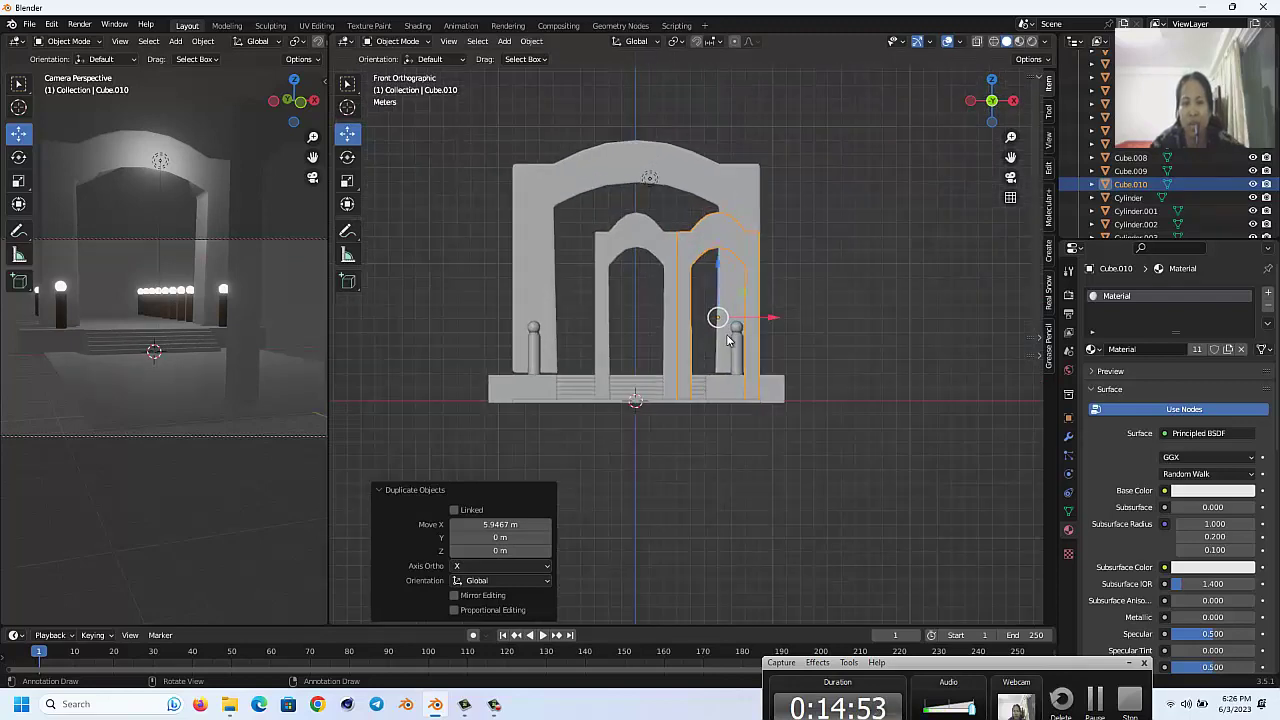
Step: Make a third arch copy and place it 12 m to the left along X
{"action": "key", "text": "shift+d"}
{"action": "right_click", "coordinate": [771, 316]}
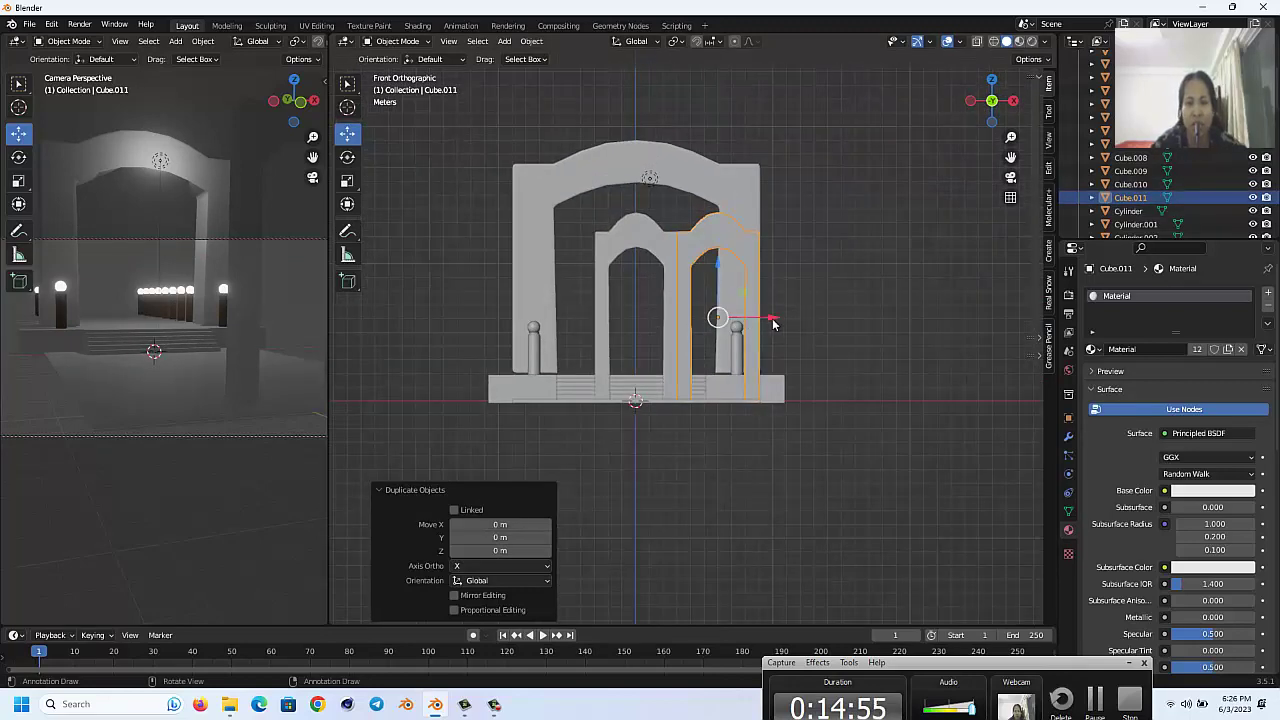
{"action": "key", "text": "g"}
{"action": "key", "text": "x"}
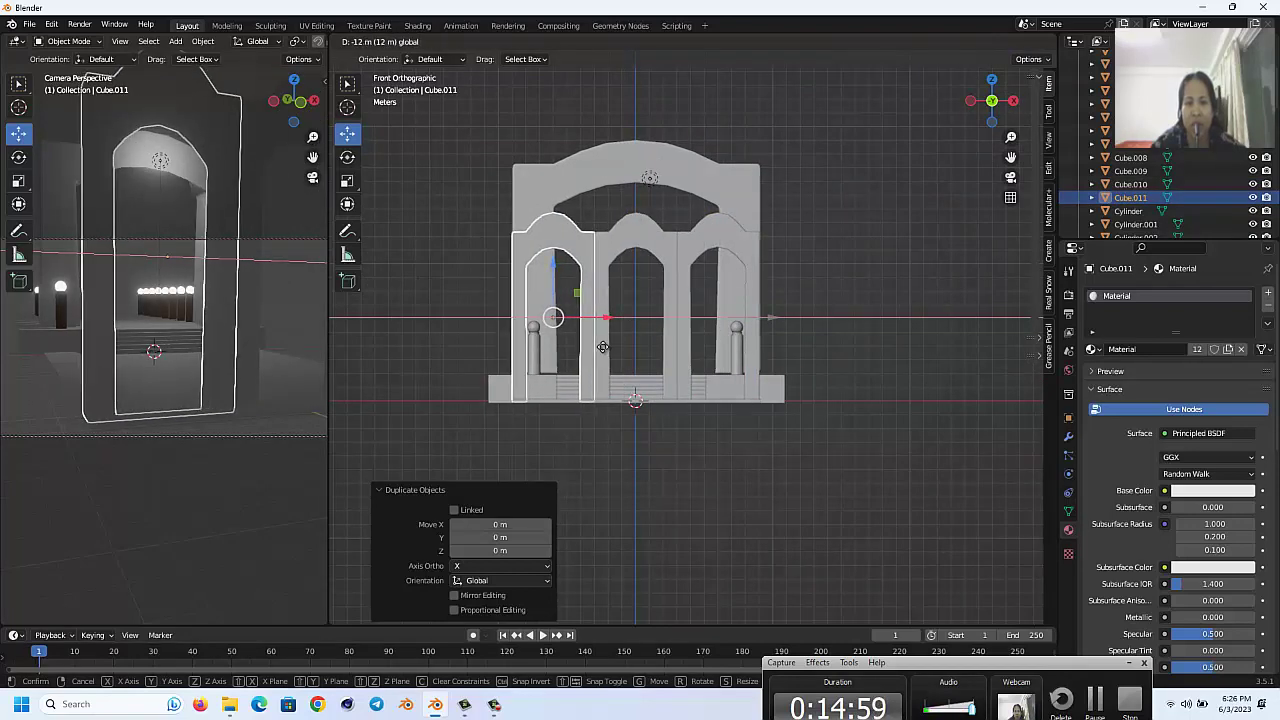
{"action": "left_click", "coordinate": [603, 347]}
{"action": "left_click", "coordinate": [877, 186]}
Step: Select the left and right arches
{"action": "scroll", "coordinate": [862, 197], "scroll_direction": "up", "scroll_amount": 1}
{"action": "scroll", "coordinate": [828, 189], "scroll_direction": "up", "scroll_amount": 3}
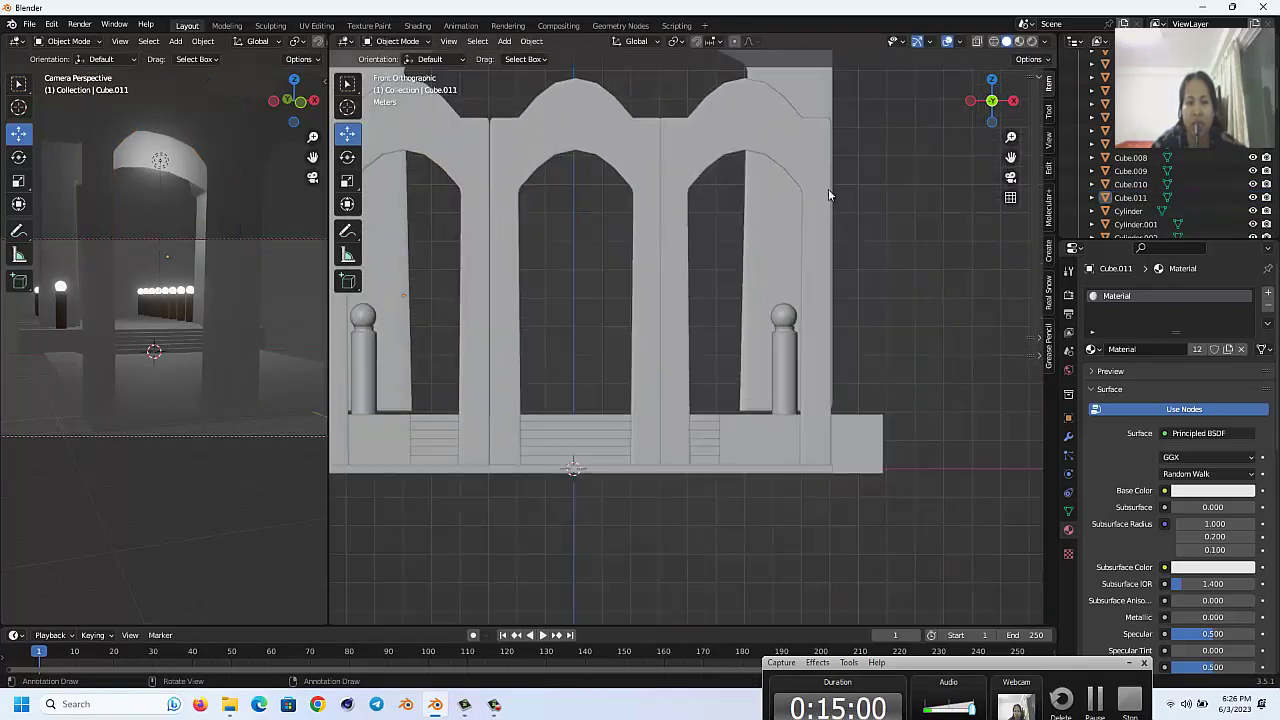
{"action": "left_click", "coordinate": [473, 157]}
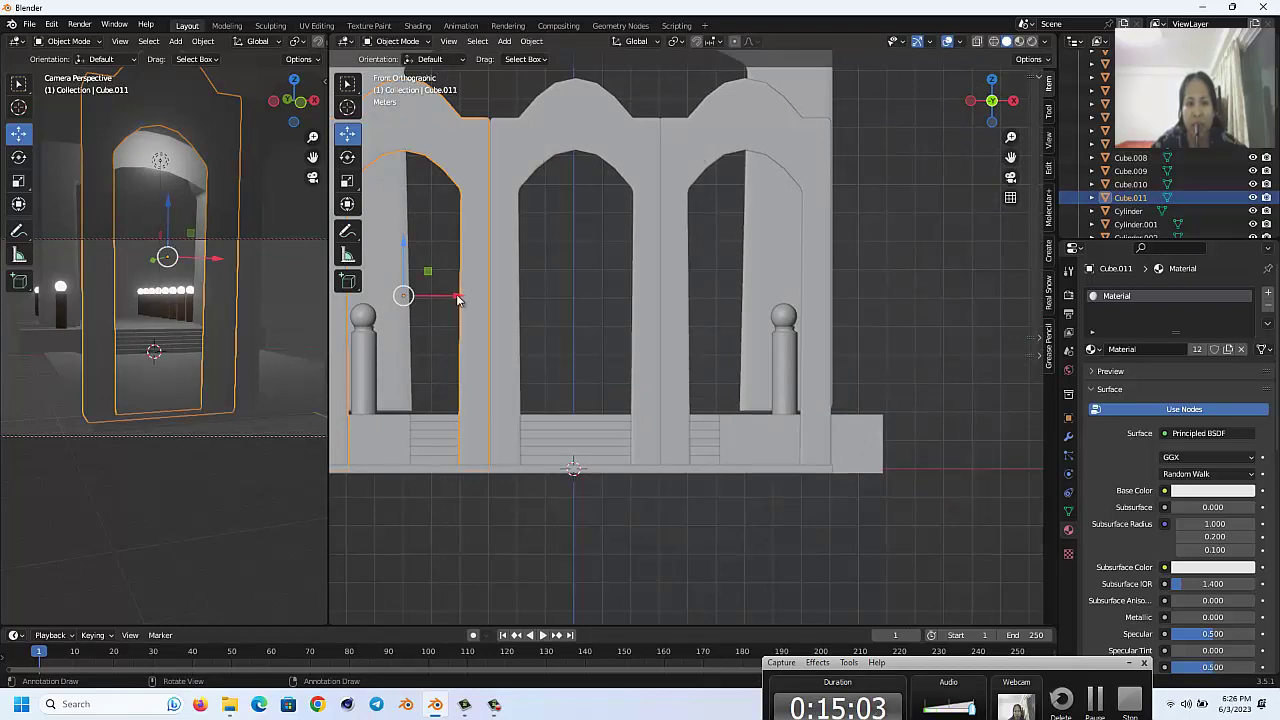
{"action": "left_click", "coordinate": [457, 299]}
{"action": "left_click", "coordinate": [700, 143]}
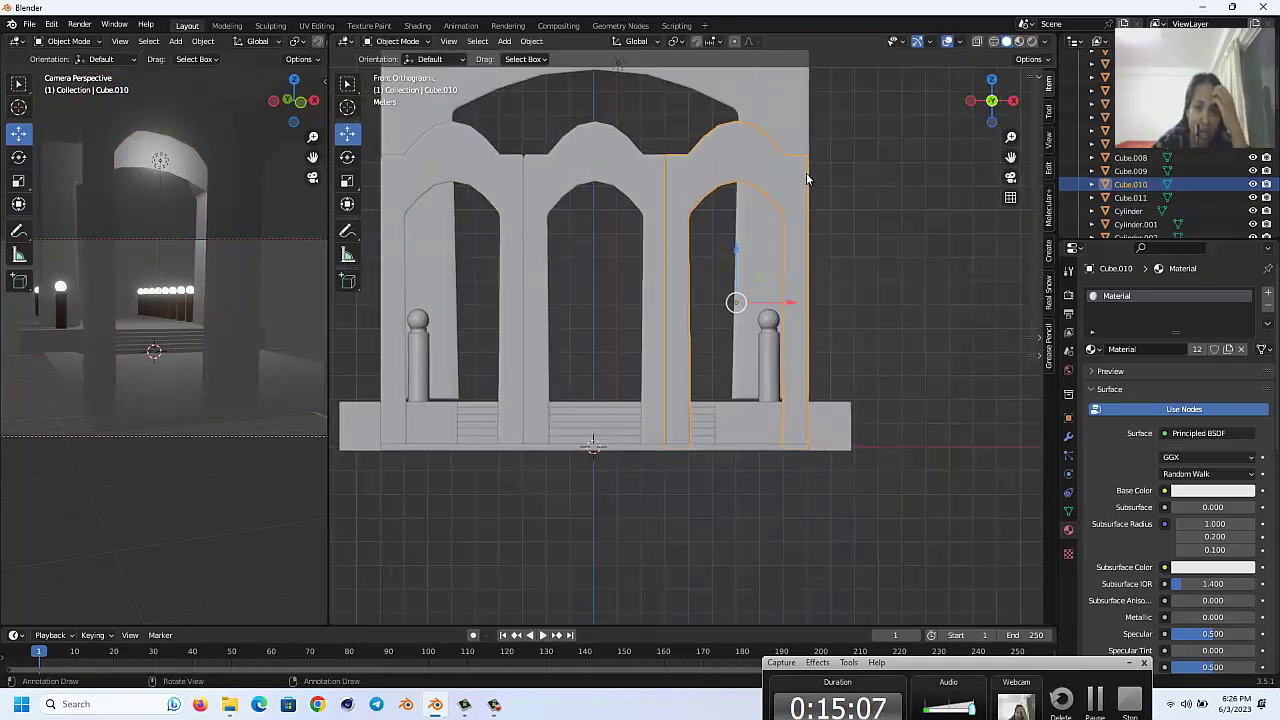
{"action": "scroll", "coordinate": [477, 157], "scroll_direction": "down", "scroll_amount": 1}
{"action": "scroll", "coordinate": [835, 262], "scroll_direction": "down", "scroll_amount": 1}
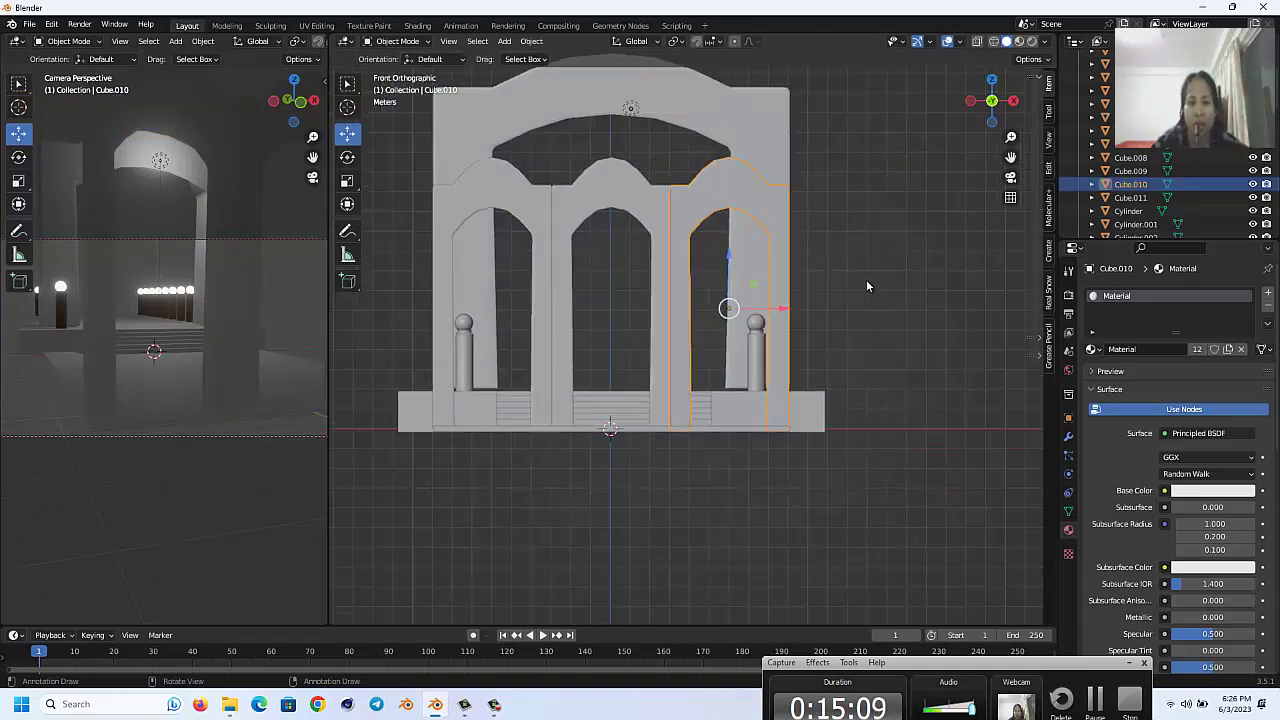
Step: Look through the camera and rotate it until the pavilion is framed front-on
{"action": "middle_click_drag", "start_coordinate": [849, 250], "coordinate": [849, 250]}
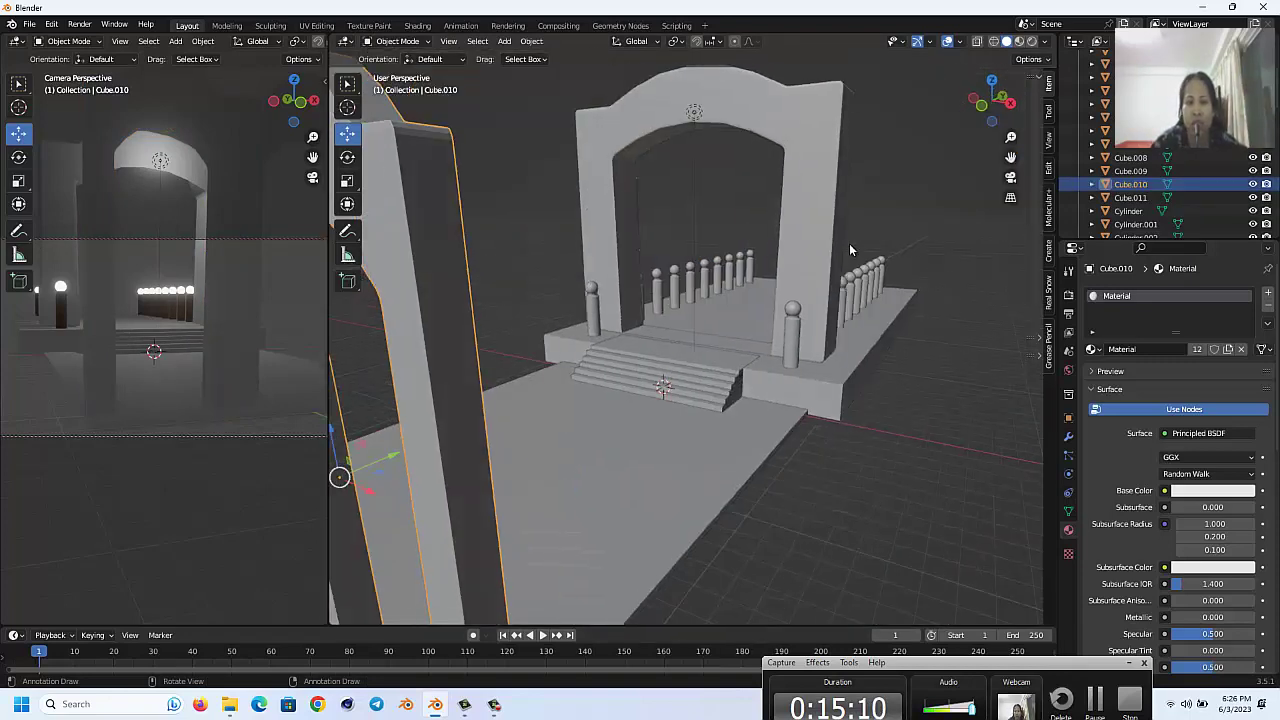
{"action": "key", "text": "alt+h"}
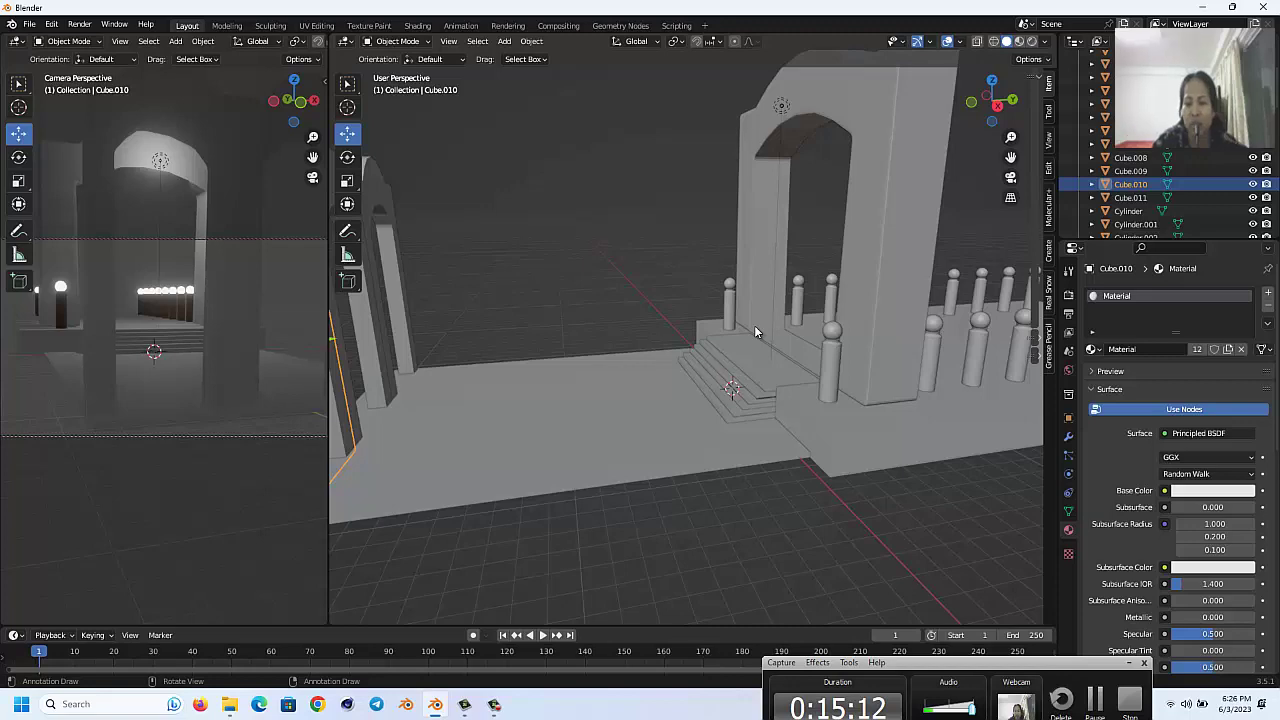
{"action": "key", "text": "ctrl+z"}
{"action": "key", "text": "KP_0"}
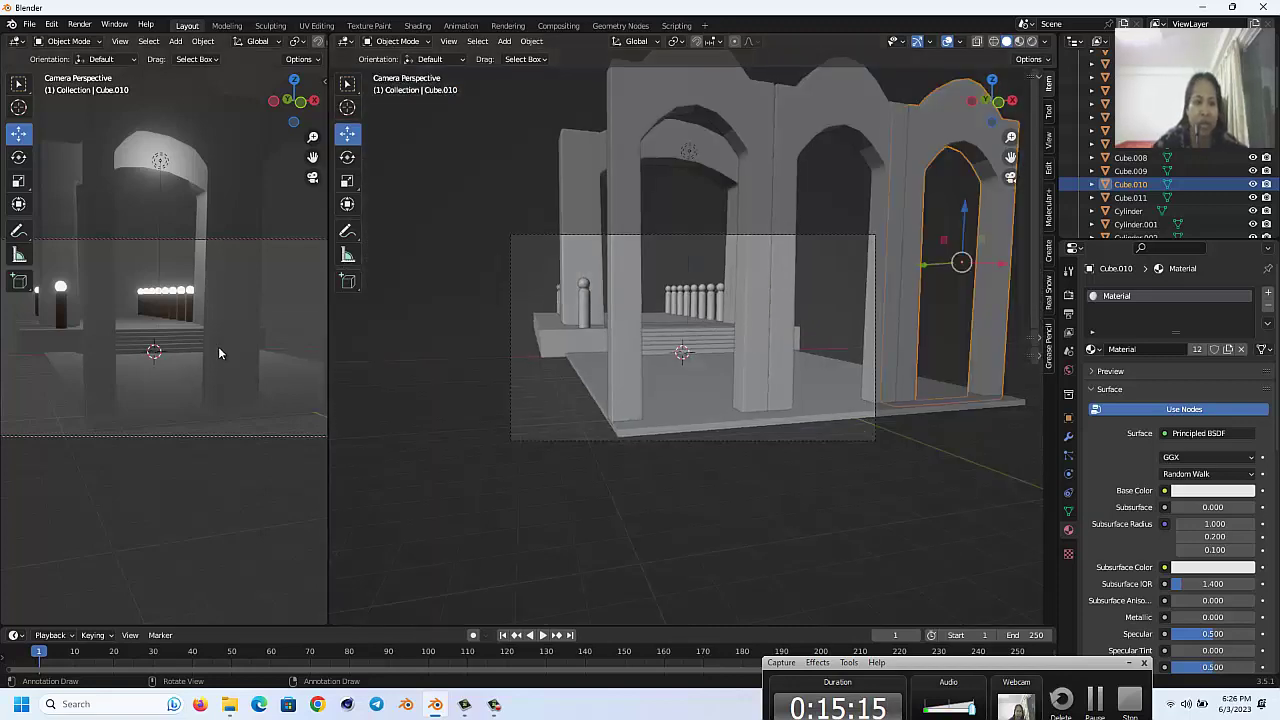
{"action": "scroll", "coordinate": [219, 353], "scroll_direction": "down", "scroll_amount": 3}
{"action": "key", "text": "KP_6"}
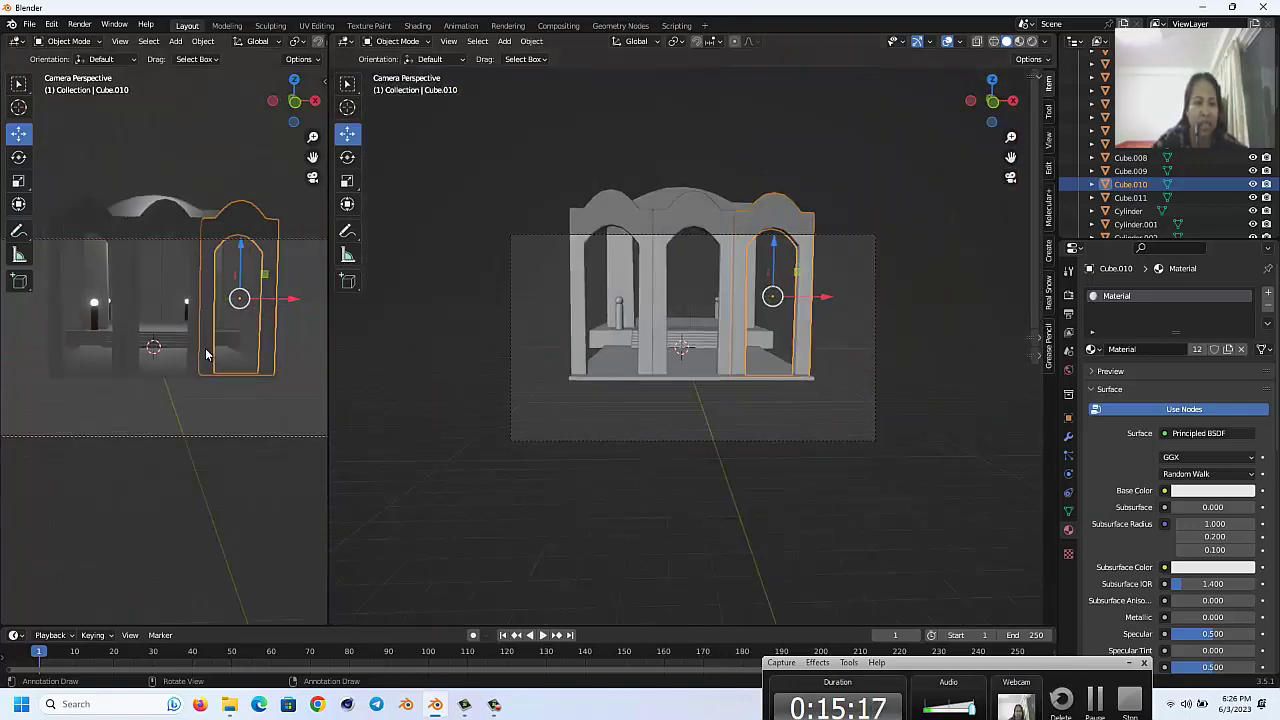
{"action": "key", "text": "KP_6"}
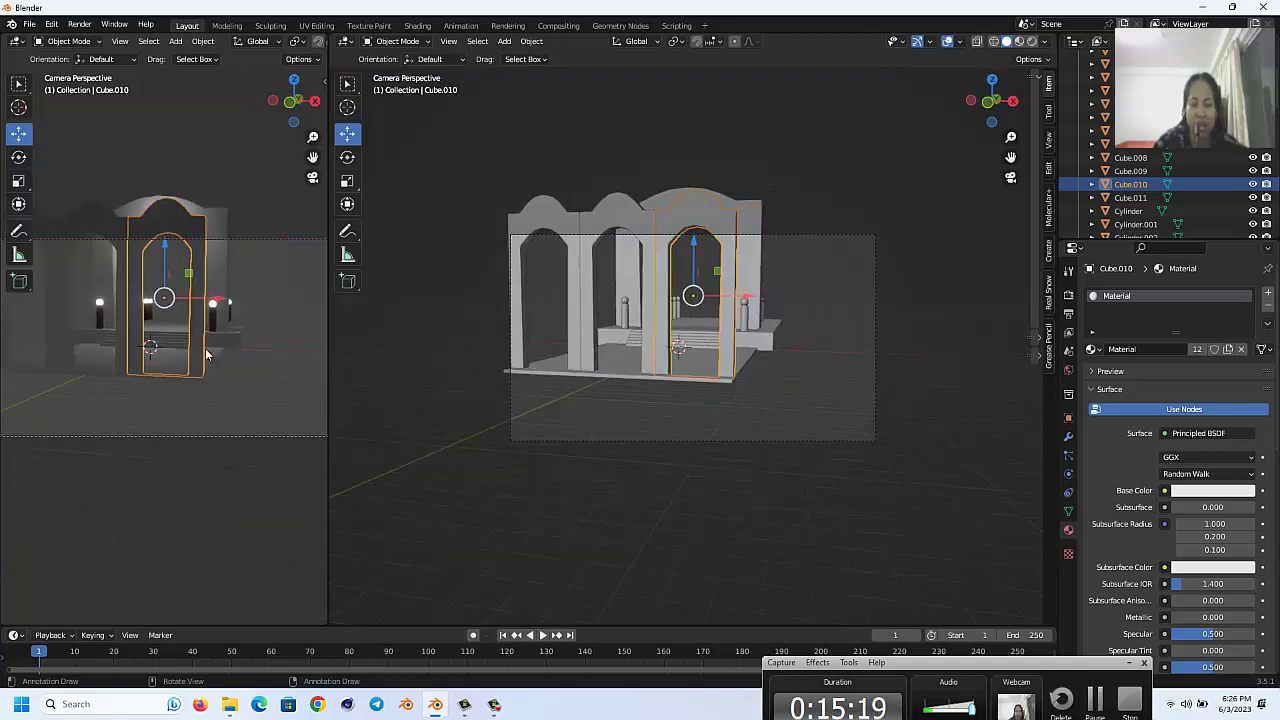
{"action": "key", "text": "KP_4"}
{"action": "left_click", "coordinate": [217, 424]}
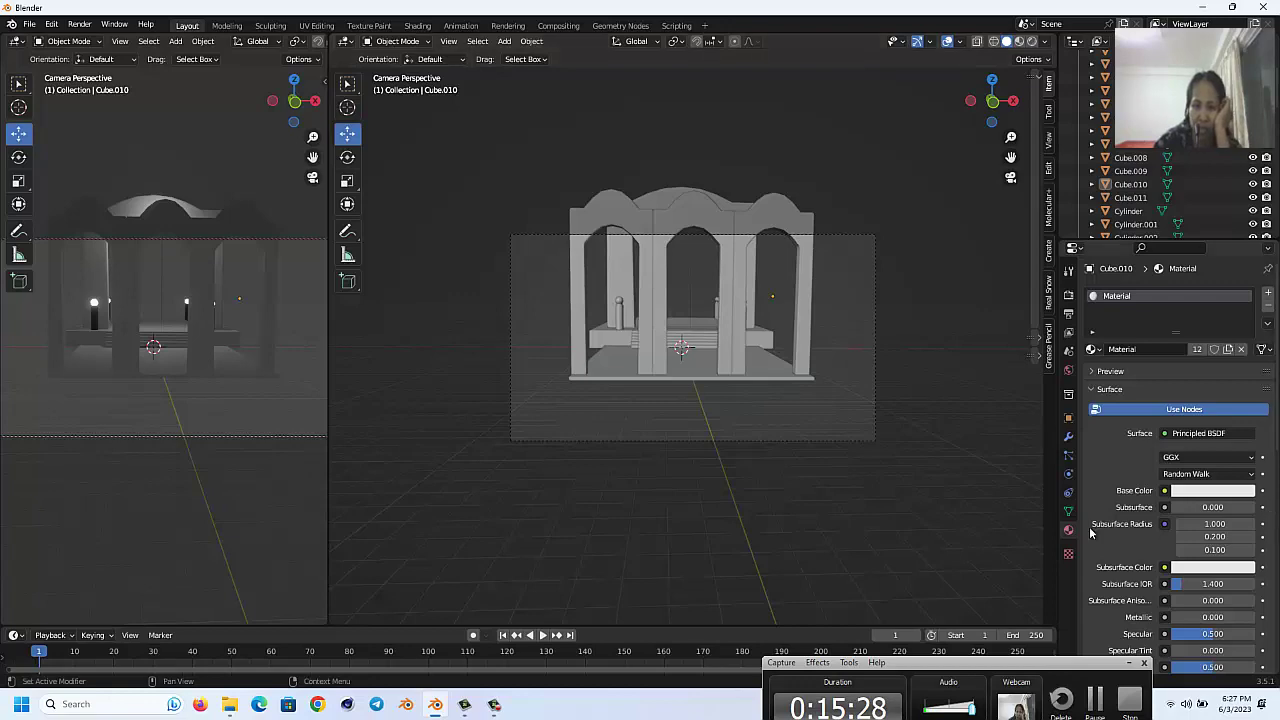
Step: Exit camera view and select the light above the central arch
{"action": "key", "text": "KP_0"}
{"action": "scroll", "coordinate": [882, 445], "scroll_direction": "down", "scroll_amount": 5}
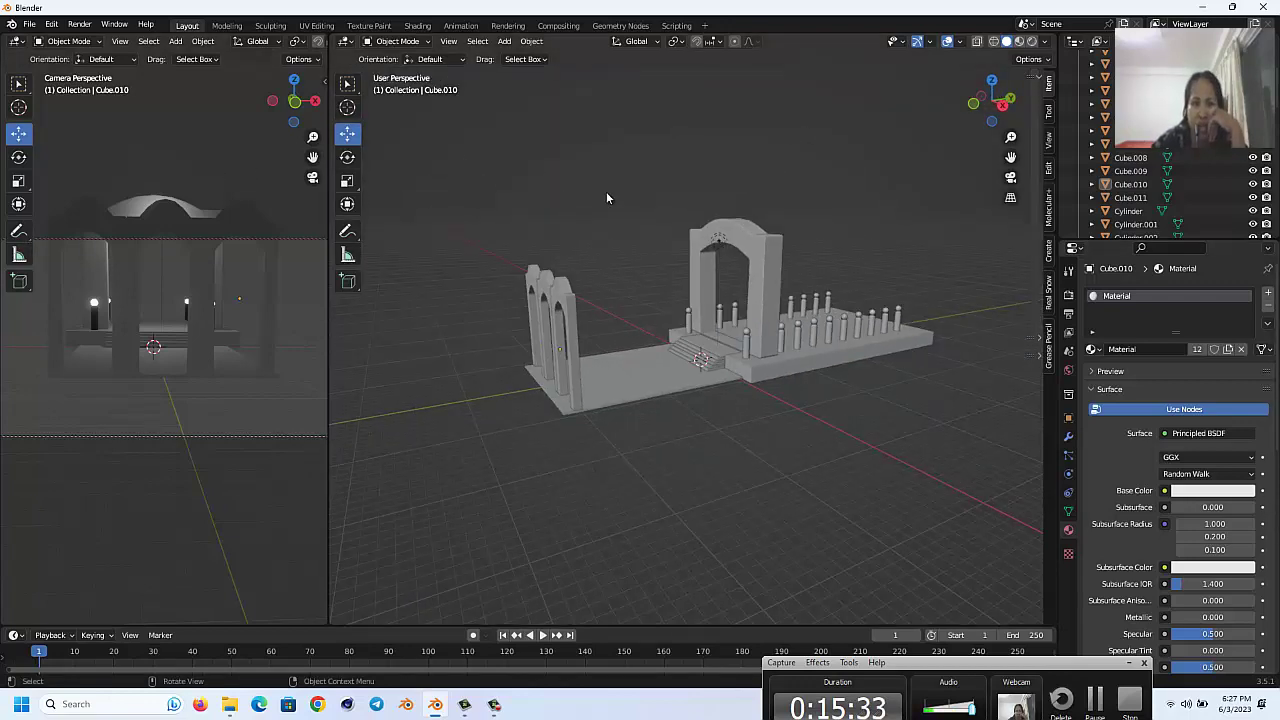
{"action": "left_click", "coordinate": [716, 246]}
Step: Raise the light and make it a Sun with strength 10
{"action": "key", "text": "g"}
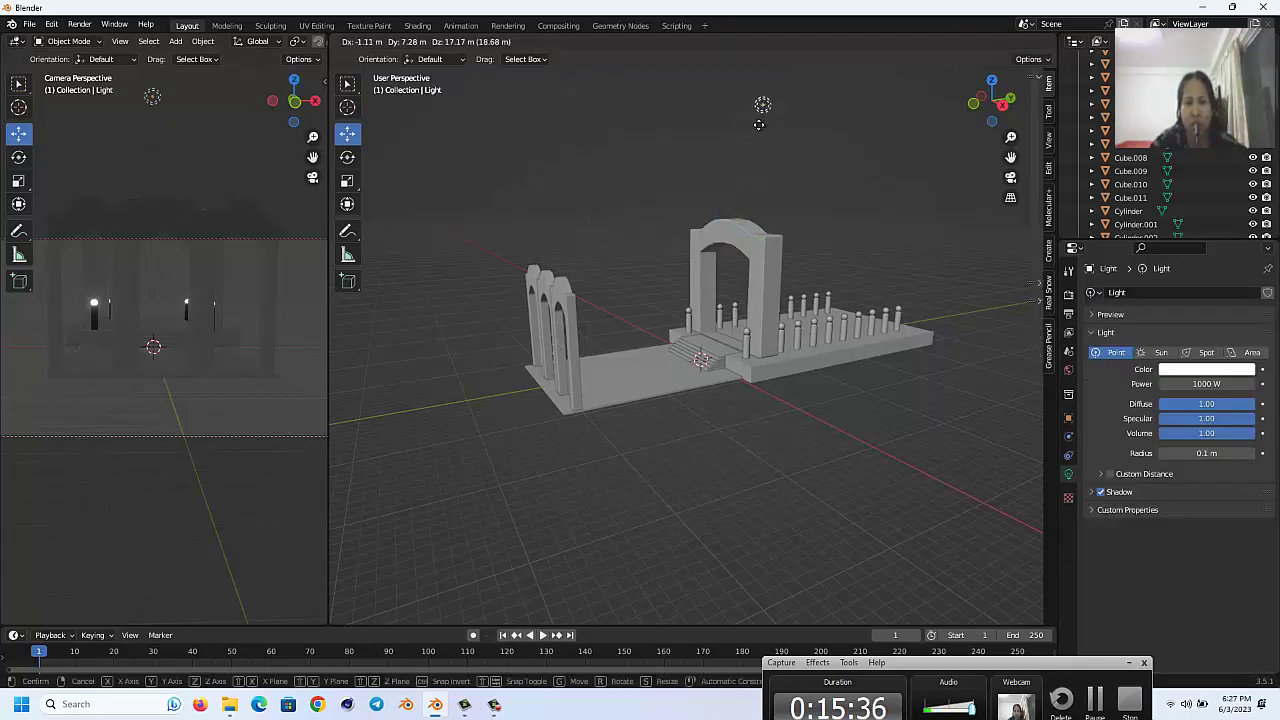
{"action": "left_click", "coordinate": [759, 142]}
{"action": "left_click", "coordinate": [1161, 353]}
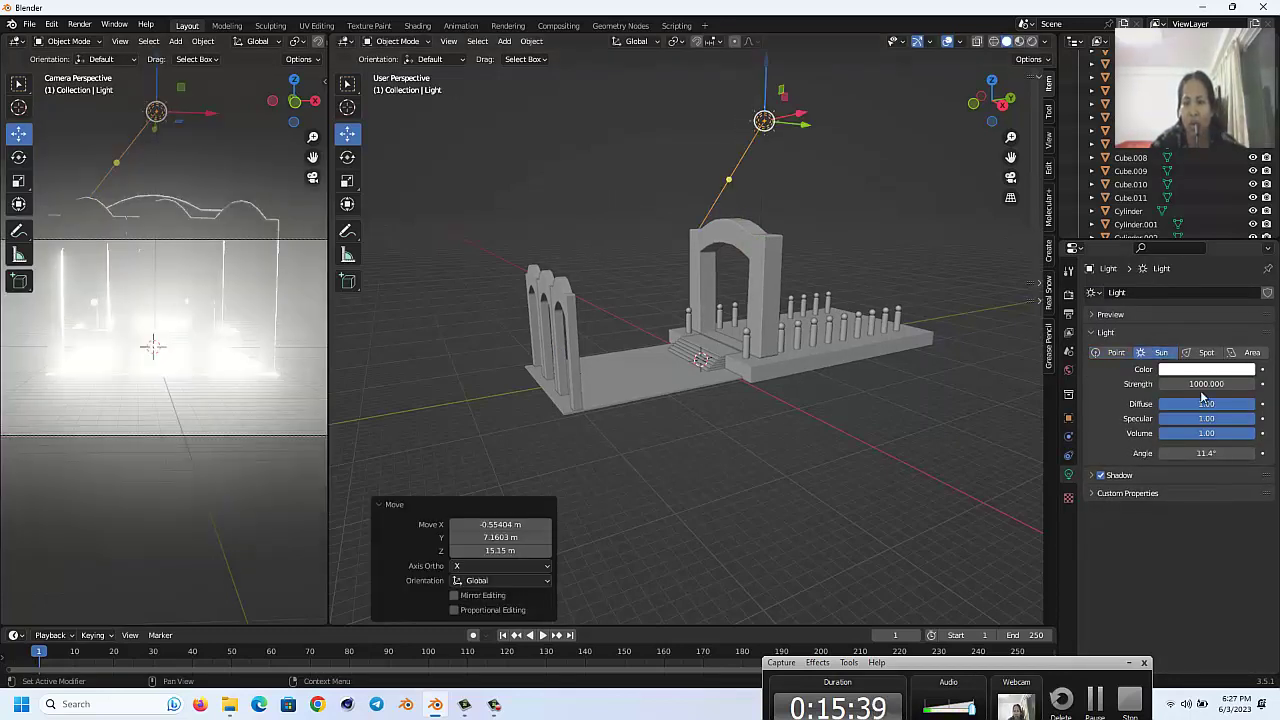
{"action": "left_click", "coordinate": [1200, 384]}
{"action": "type", "text": "10"}
{"action": "key", "text": "Return"}
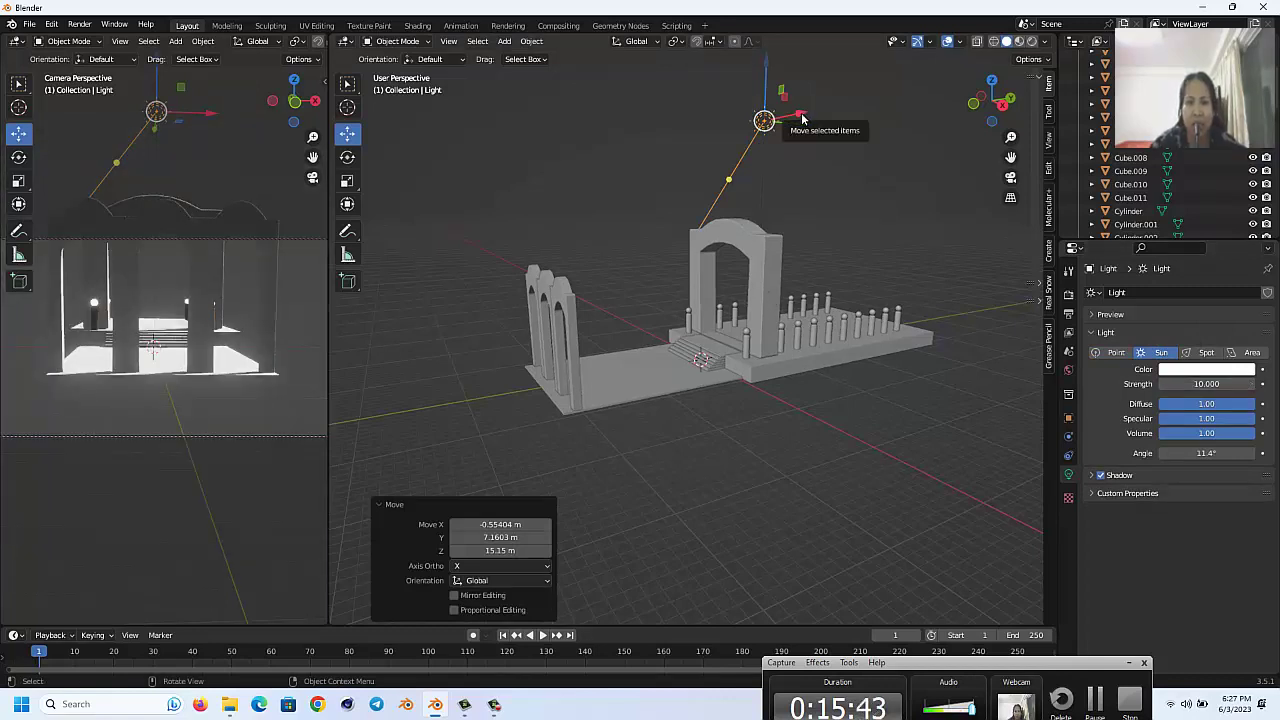
Step: Move the sun 39.516 m along Y and deselect it
{"action": "mouse_move", "coordinate": [804, 122]}
{"action": "left_mouse_down"}
{"action": "mouse_move", "coordinate": [953, 135]}
{"action": "mouse_move", "coordinate": [1014, 120]}
{"action": "left_mouse_up"}
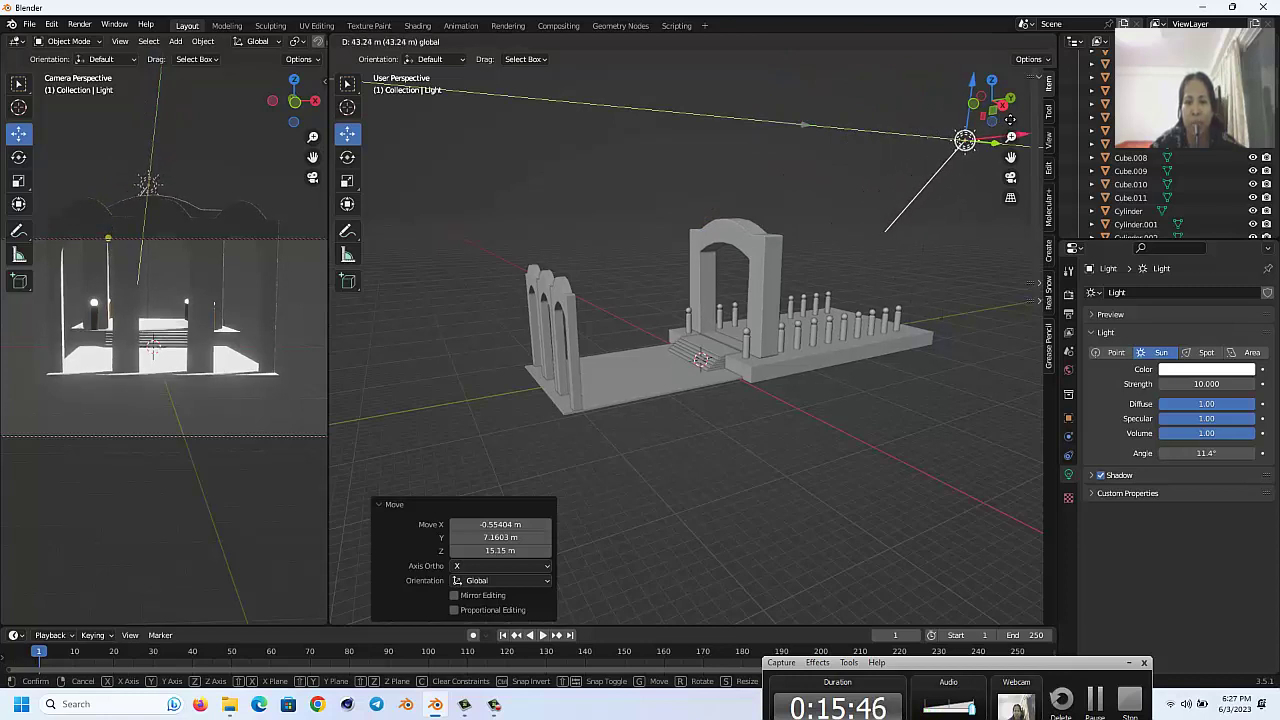
{"action": "left_click_drag", "start_coordinate": [1014, 120], "coordinate": [1000, 118]}
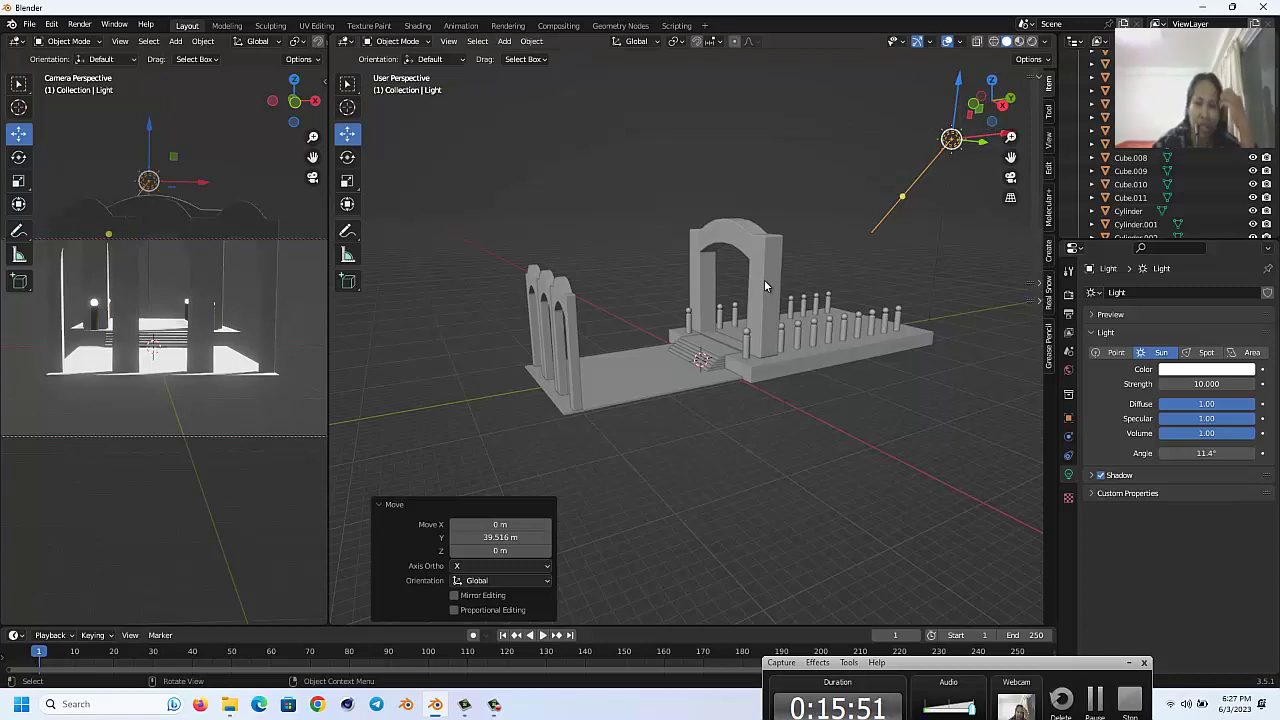
{"action": "left_click", "coordinate": [816, 228]}
{"action": "scroll", "coordinate": [816, 234], "scroll_direction": "down", "scroll_amount": 2}
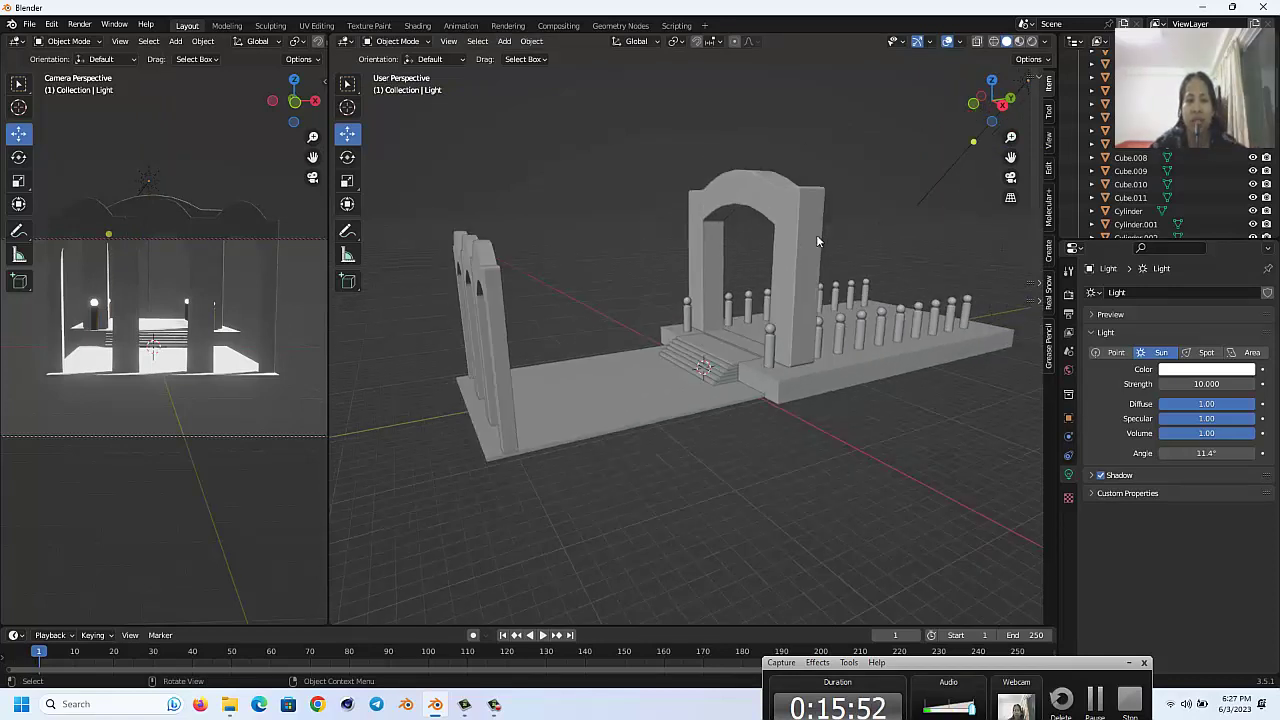
{"action": "left_click", "coordinate": [504, 41]}
Step: Add a cube and stretch it 7.636 along Z into a pillar standing on the ground
{"action": "left_click", "coordinate": [632, 73]}
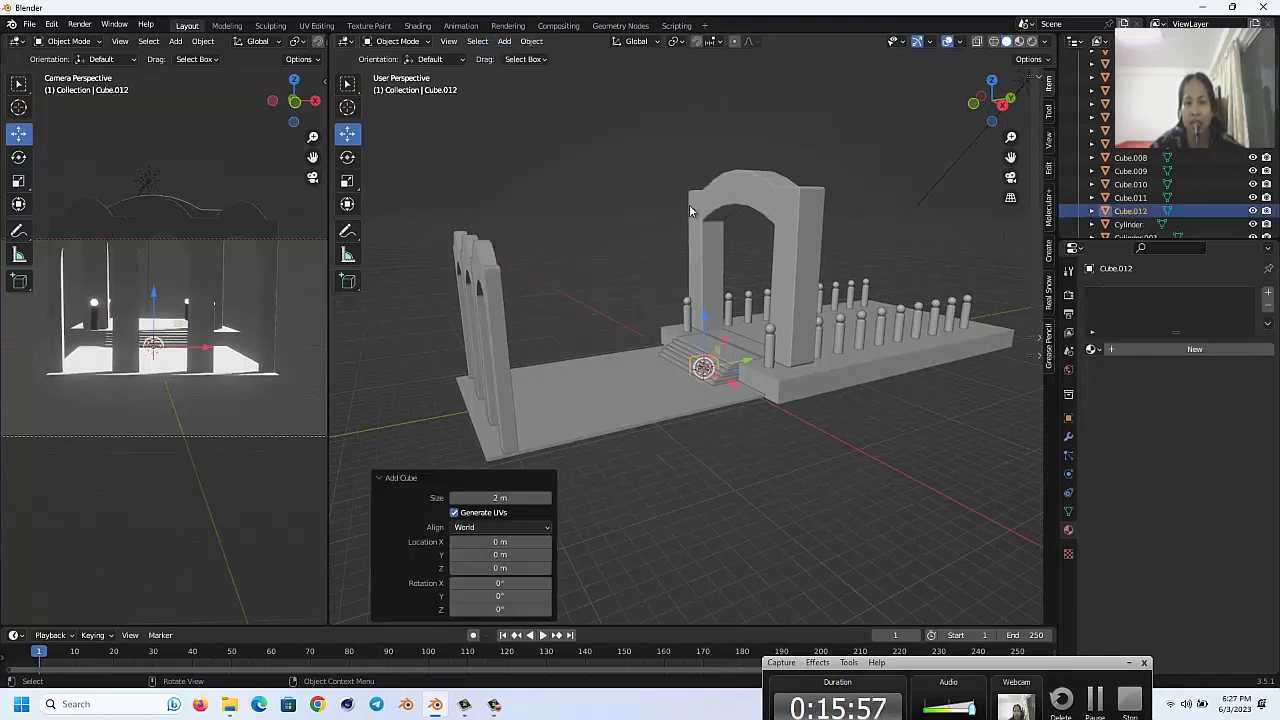
{"action": "key", "text": "s"}
{"action": "key", "text": "z"}
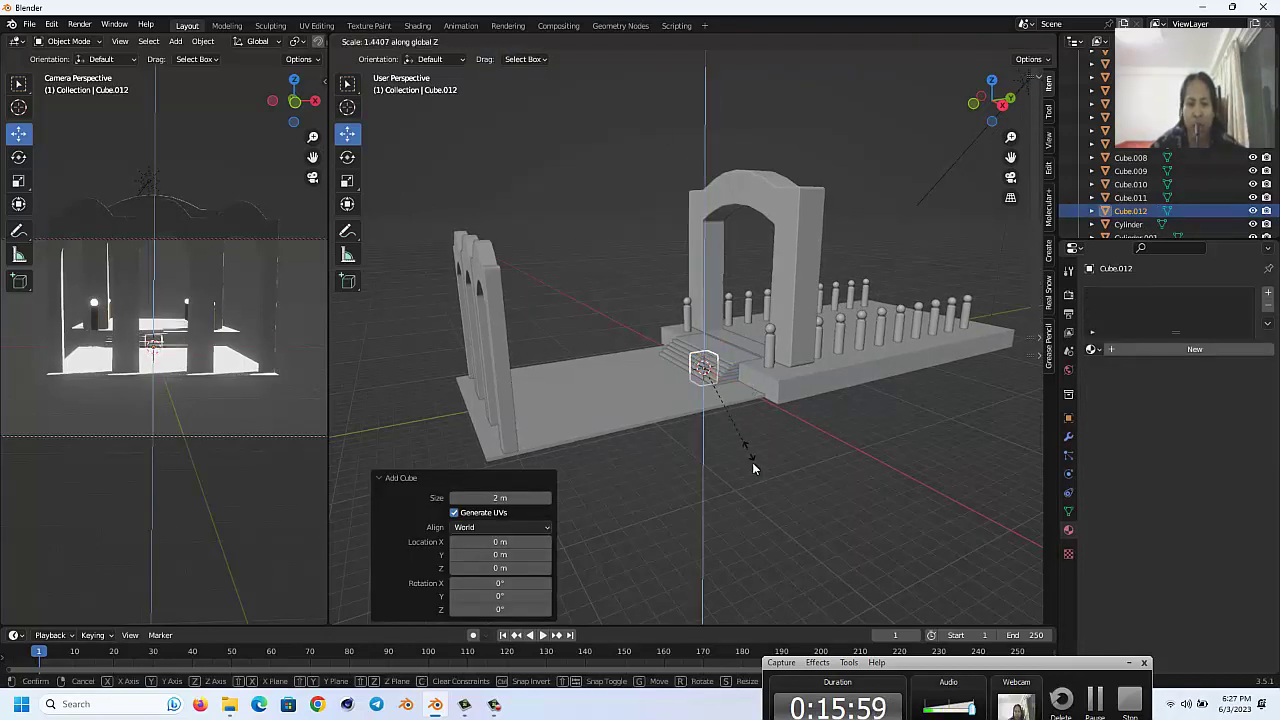
{"action": "left_click", "coordinate": [810, 143]}
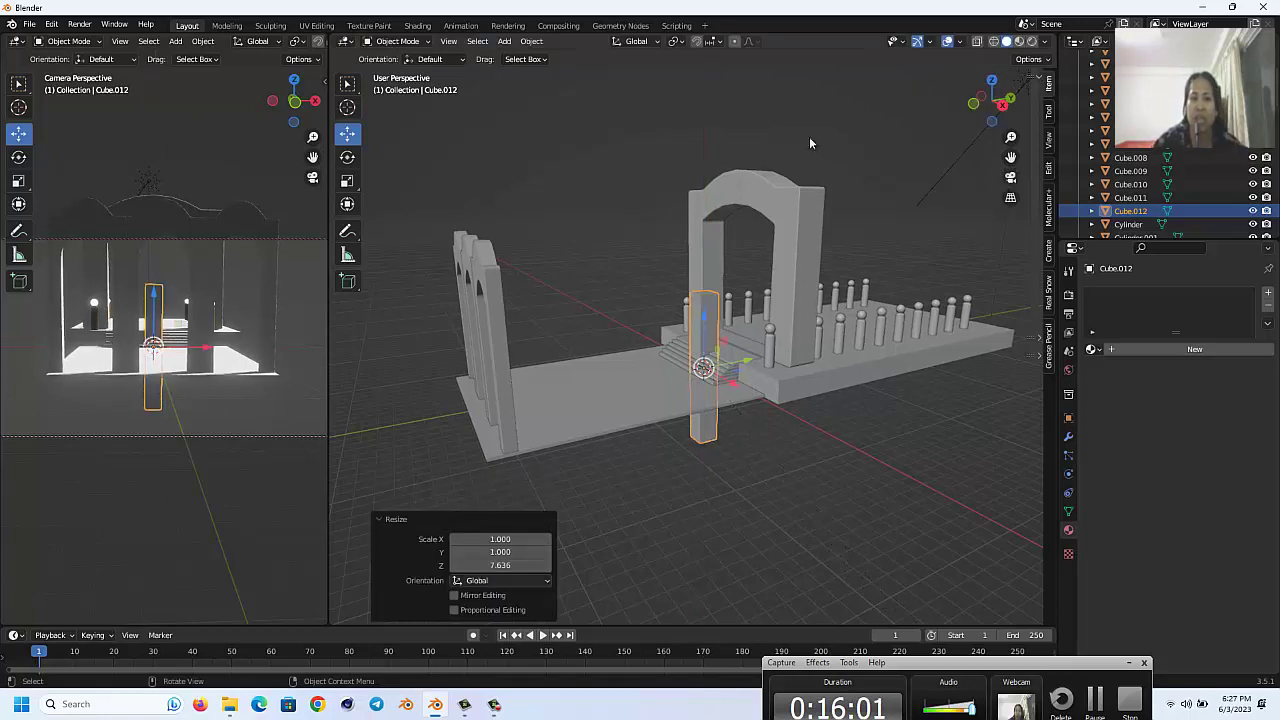
{"action": "key", "text": "g"}
{"action": "key", "text": "z"}
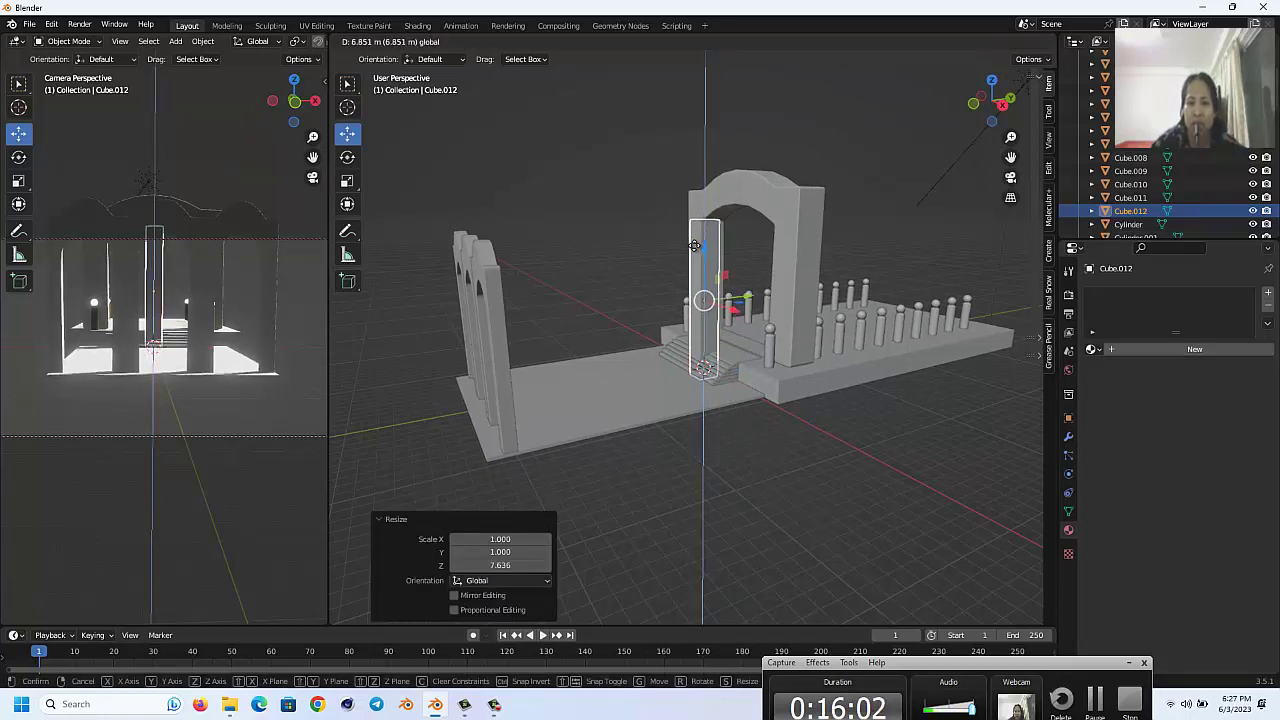
{"action": "left_click", "coordinate": [712, 300]}
Step: Shift the pillar -9.3705 m along X beside the arch, then select the ground platform
{"action": "key", "text": "g"}
{"action": "key", "text": "x"}
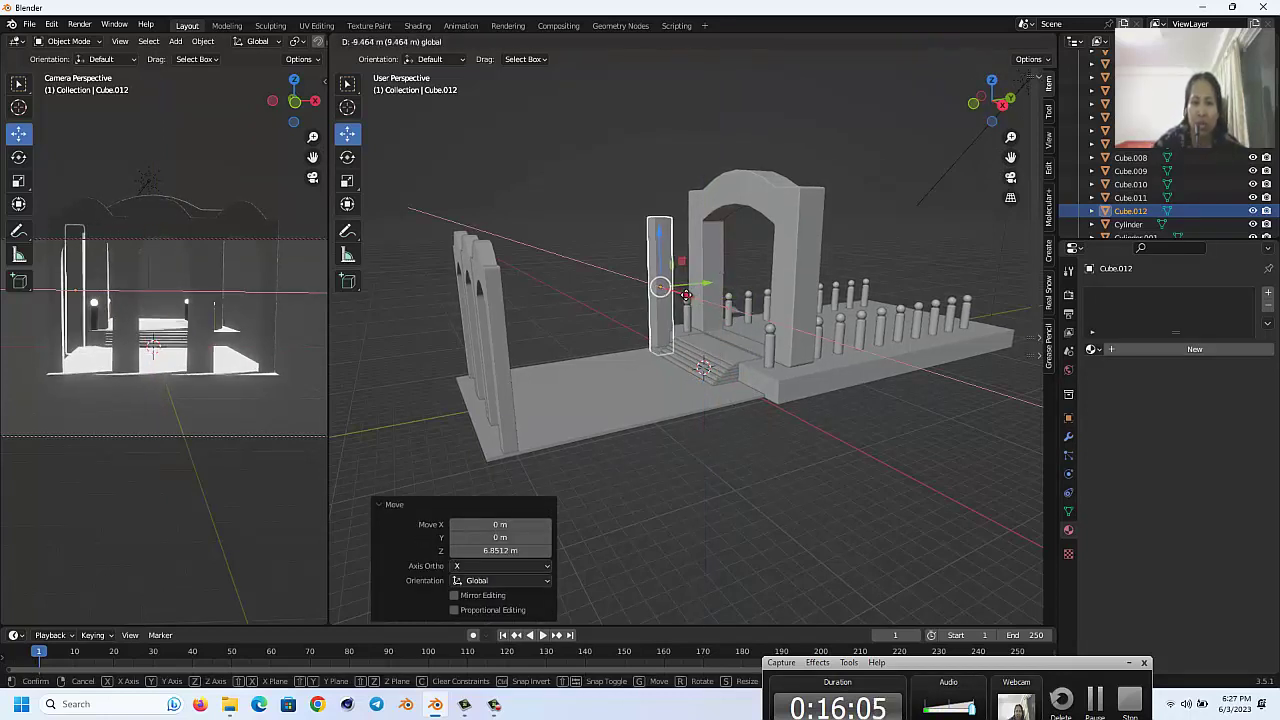
{"action": "left_click", "coordinate": [688, 298]}
{"action": "middle_click_drag", "start_coordinate": [688, 298], "coordinate": [604, 271]}
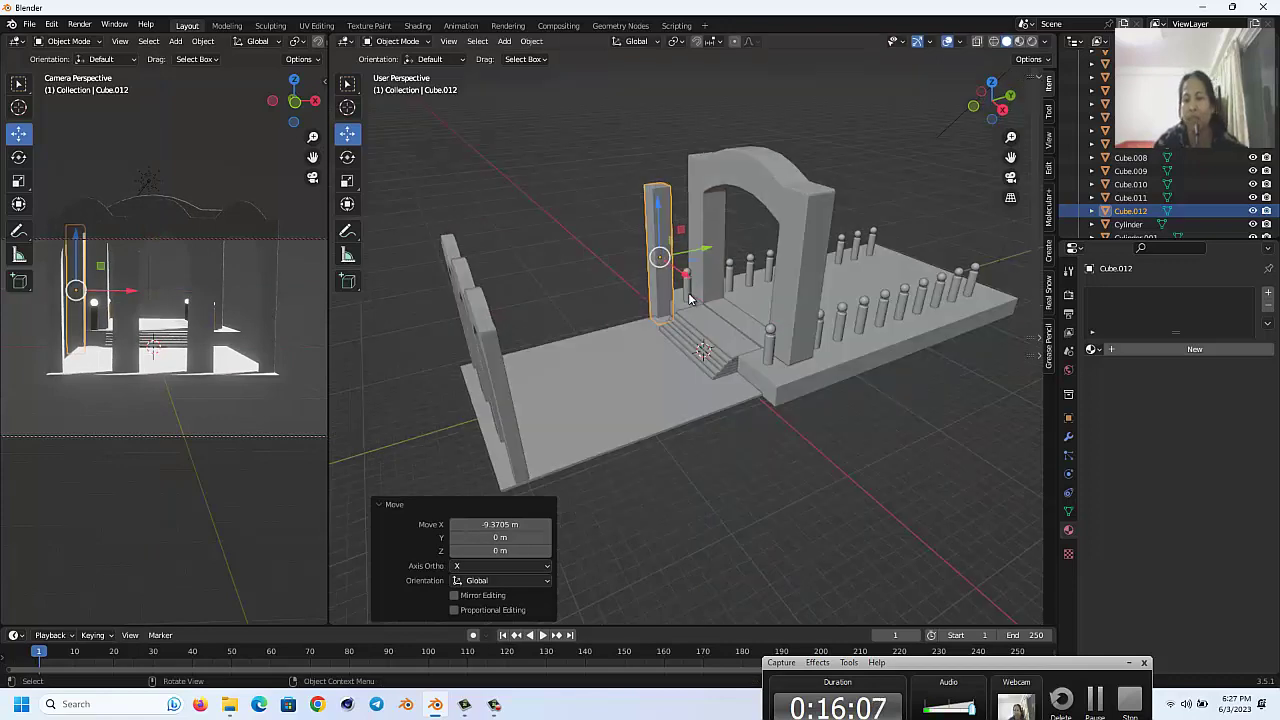
{"action": "left_click", "coordinate": [718, 430]}
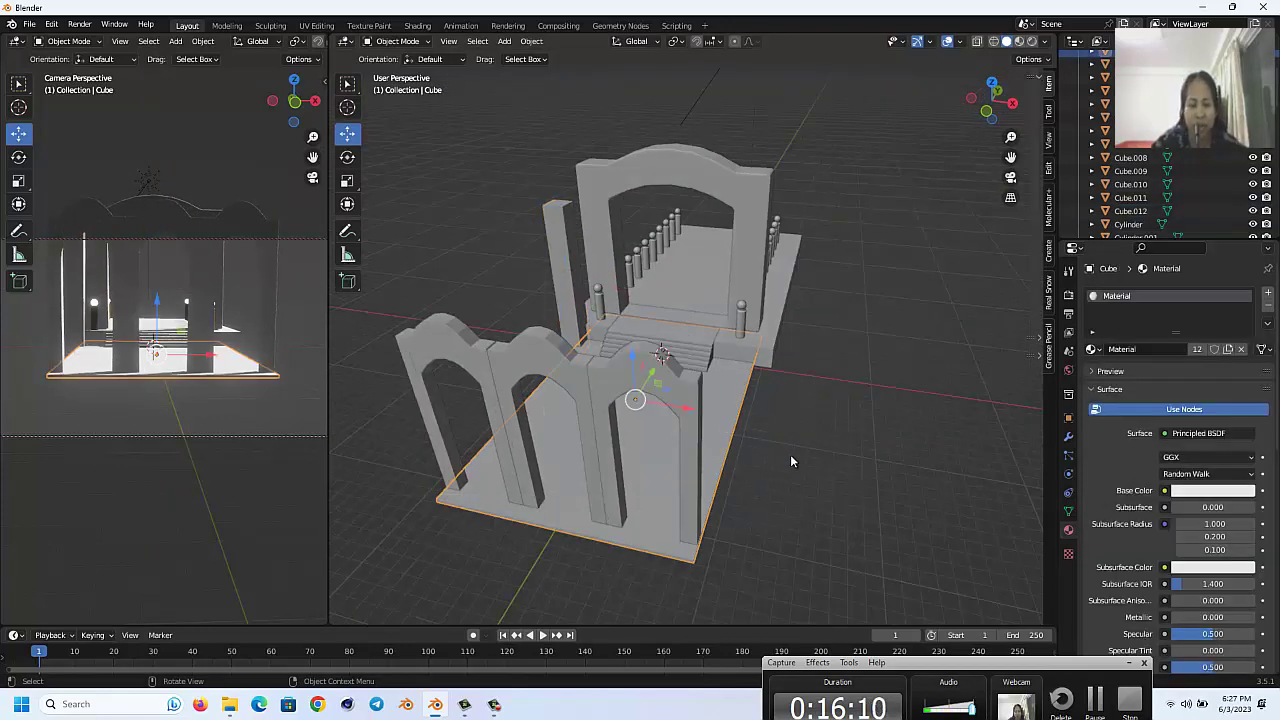
Step: Scale the platform wider along the X axis
{"action": "key", "text": "s"}
{"action": "key", "text": "x"}
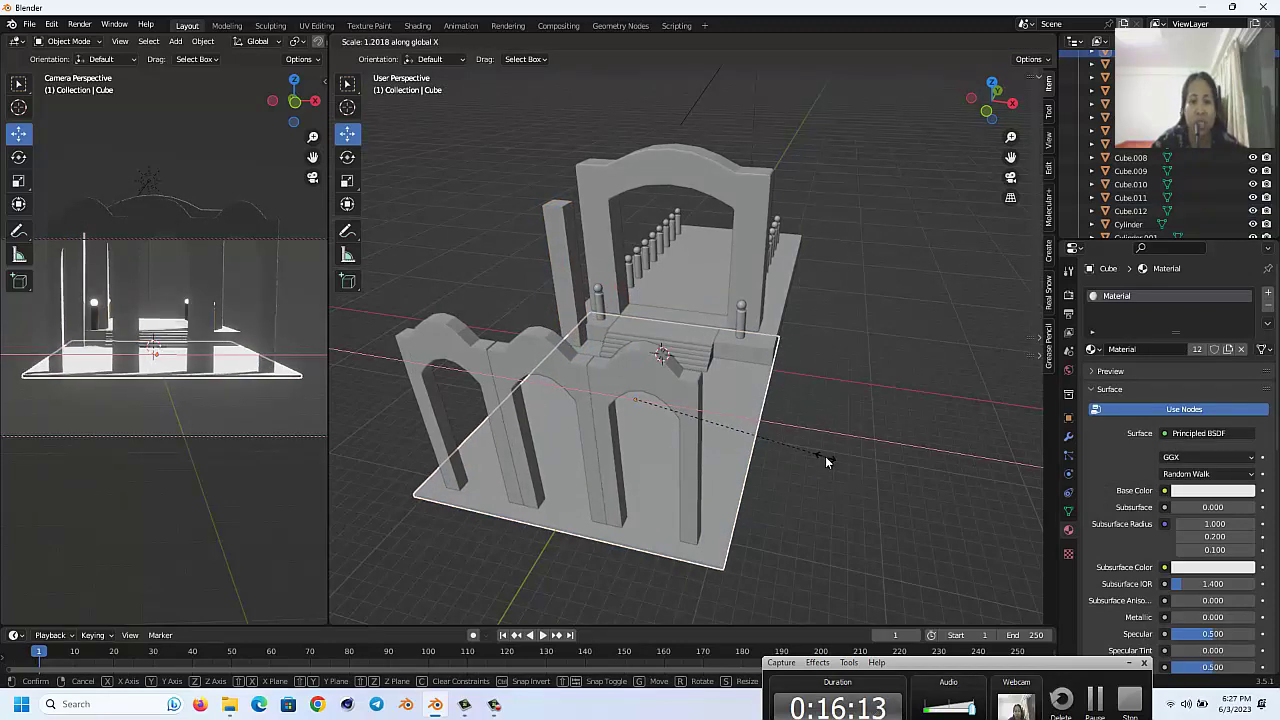
{"action": "left_click", "coordinate": [825, 456]}
Step: Duplicate pillar Cube.012 along Y and repeat it into a row spaced 3.3255 m apart
{"action": "left_click", "coordinate": [567, 275]}
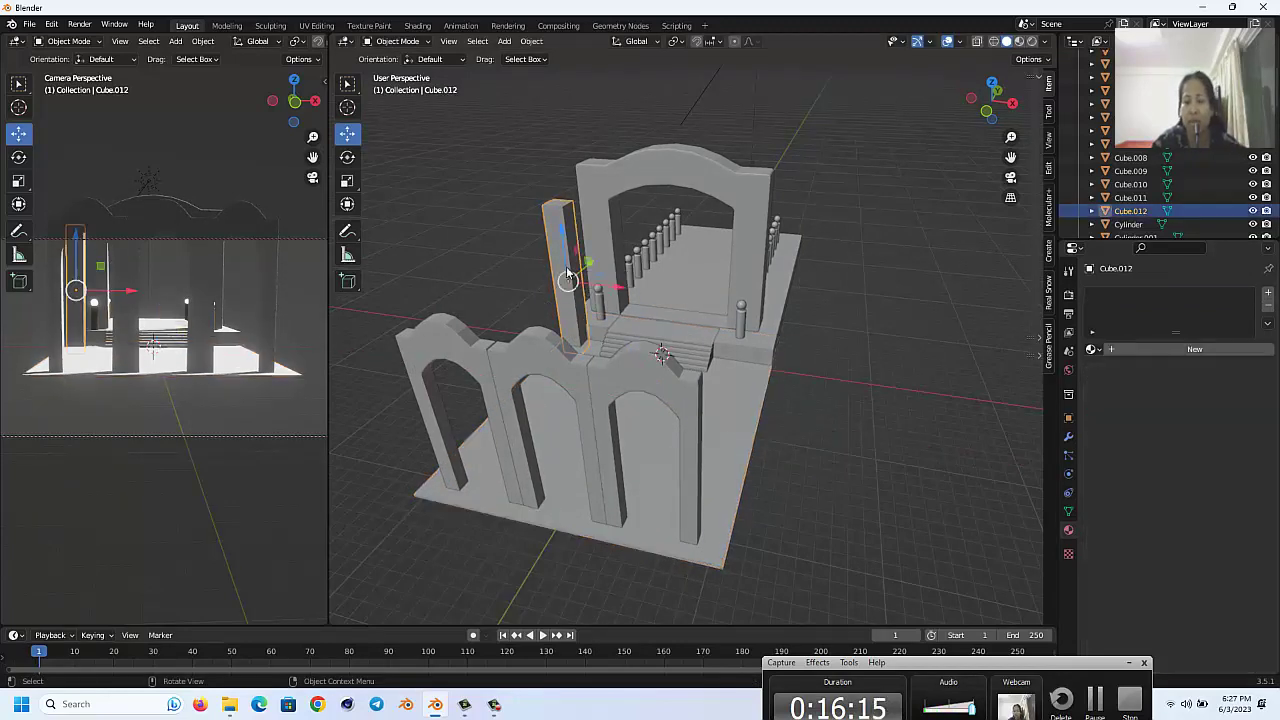
{"action": "scroll", "coordinate": [566, 272], "scroll_direction": "left", "scroll_amount": 5}
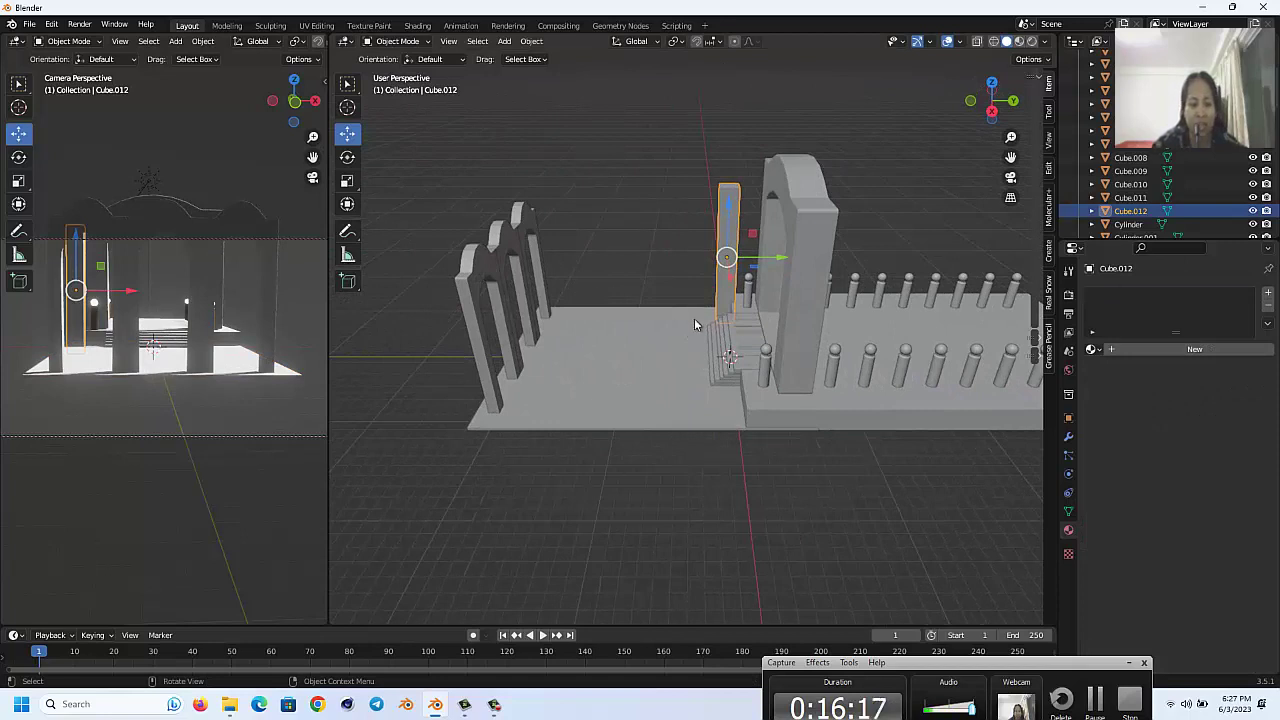
{"action": "key", "text": "shift"}
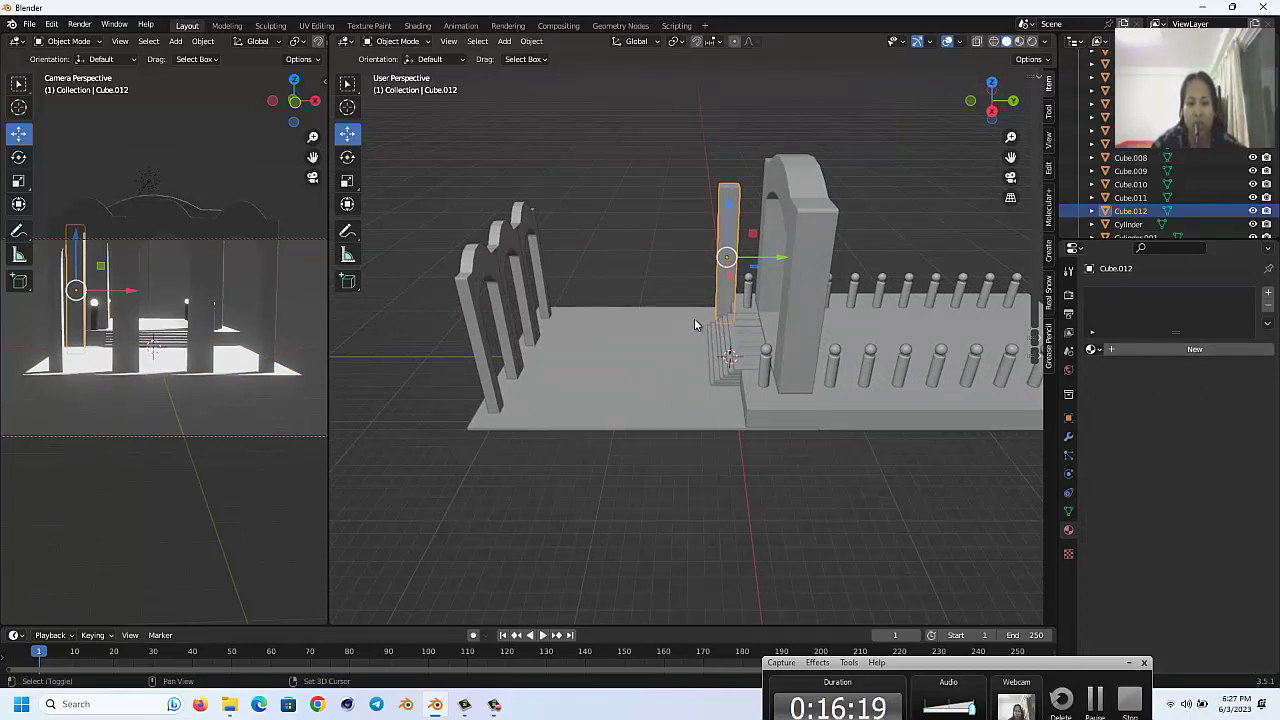
{"action": "key", "text": "shift+d"}
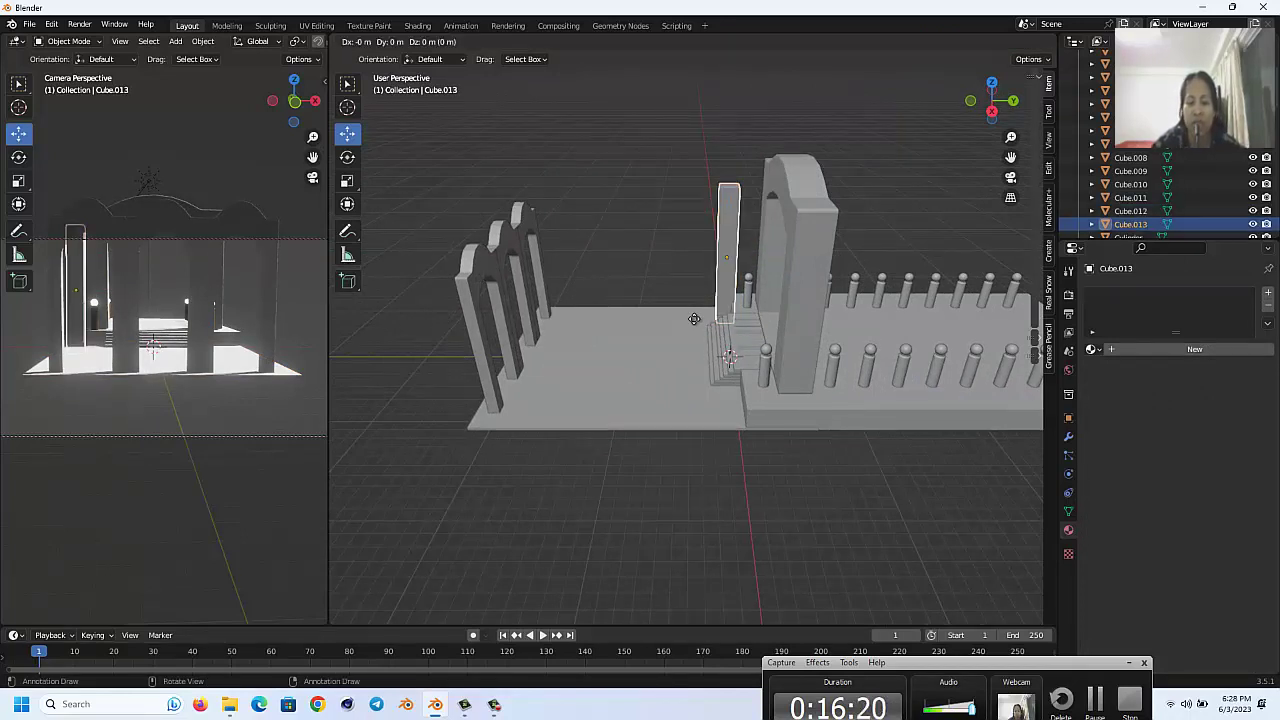
{"action": "key", "text": "y"}
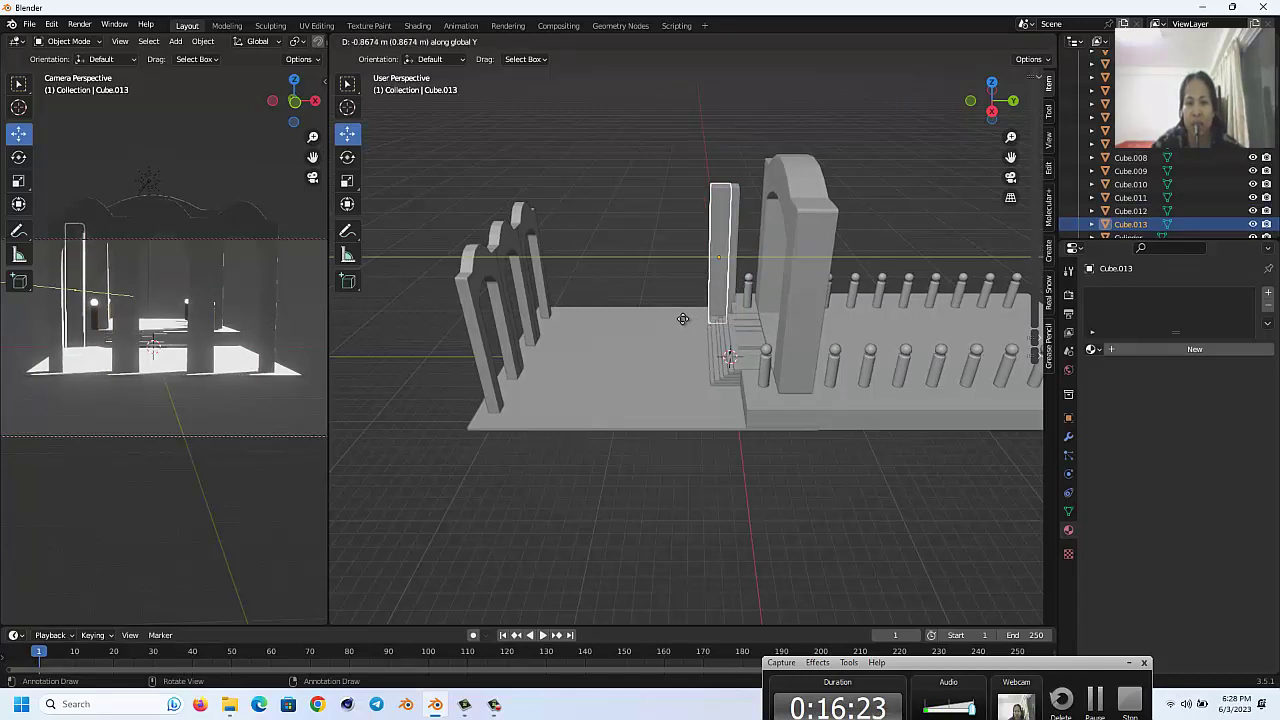
{"action": "left_click", "coordinate": [663, 316]}
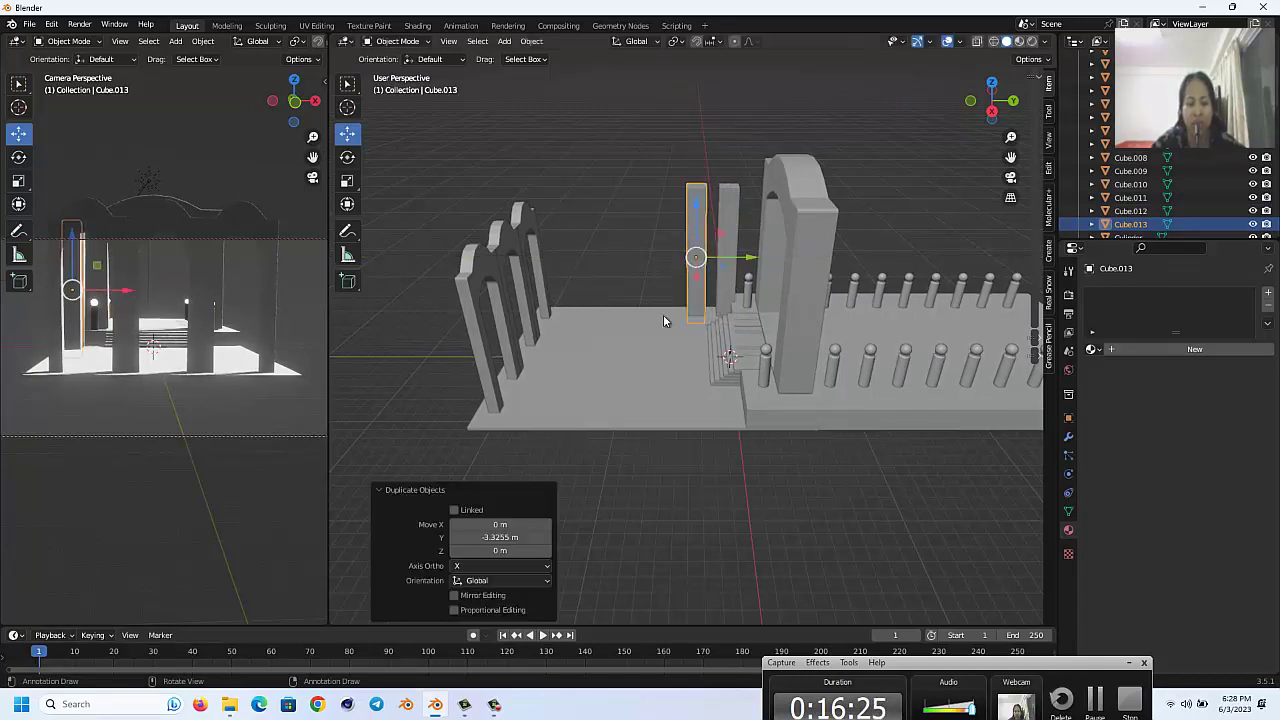
{"action": "key", "text": "shift+r"}
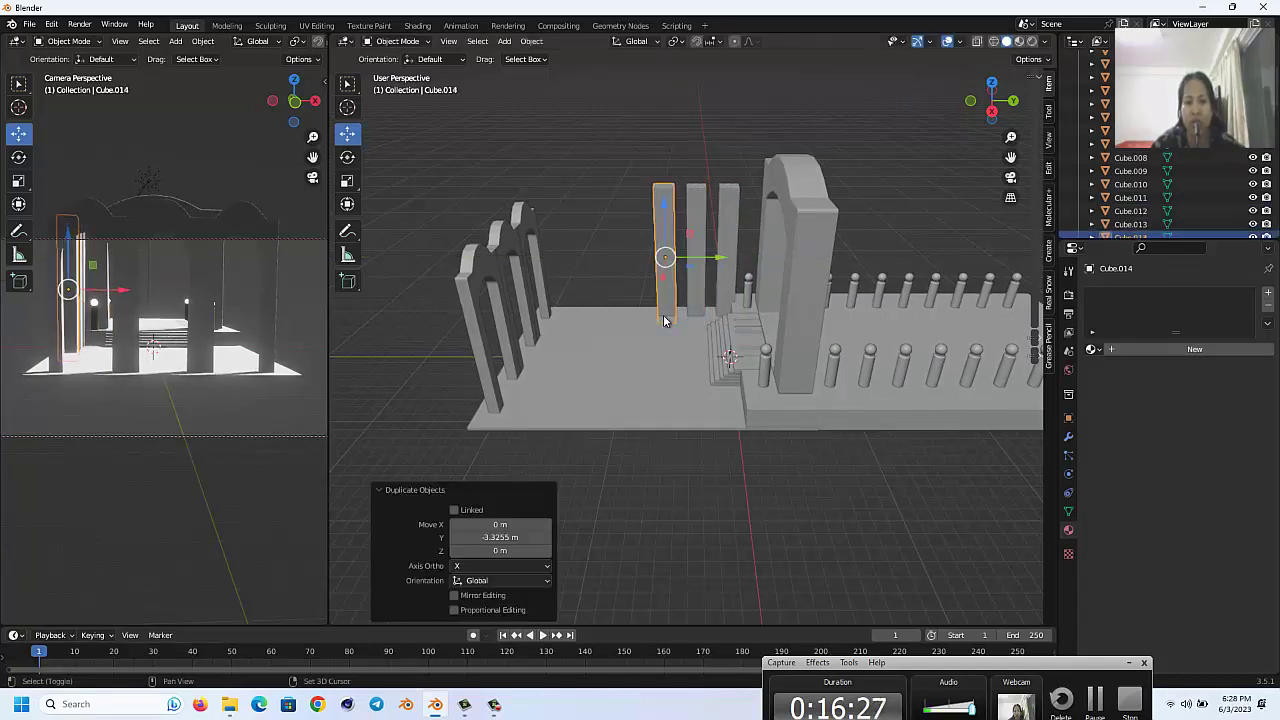
{"action": "key", "text": "shift+r"}
{"action": "key", "text": "shift+r"}
{"action": "key", "text": "shift+r"}
{"action": "key", "text": "shift+r"}
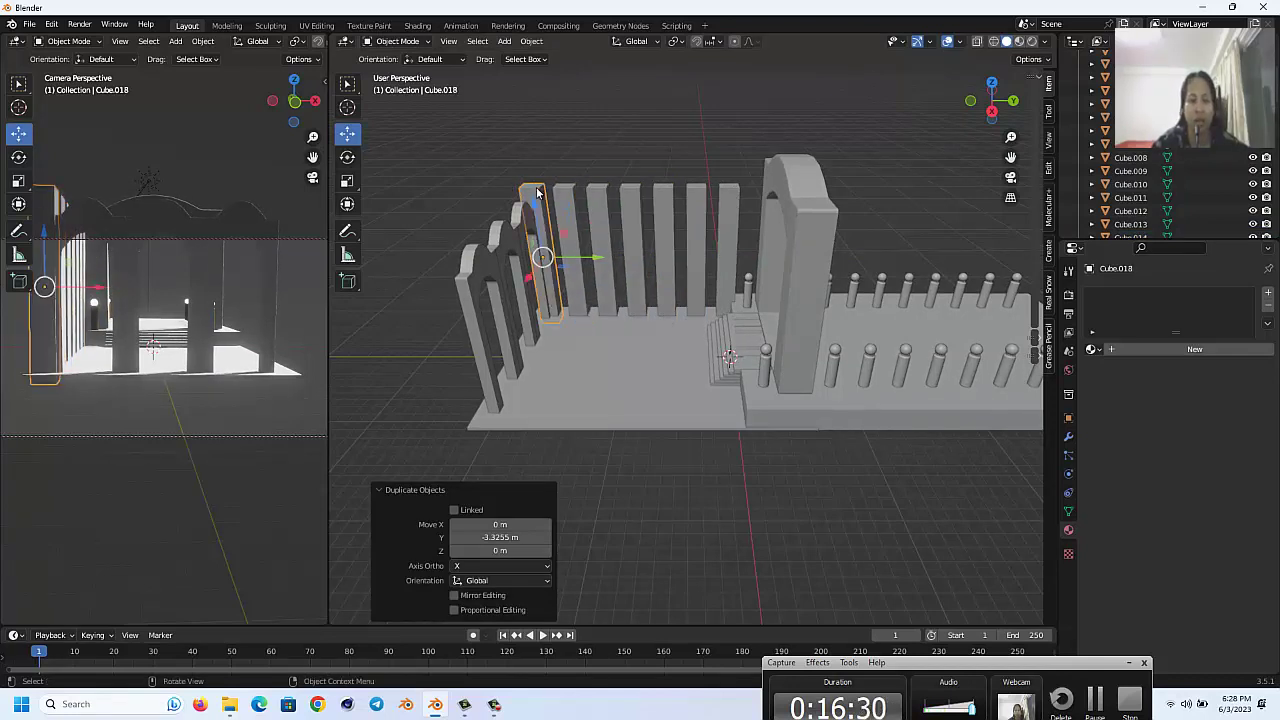
Step: Select the six pillars of the row together and view them from the front
{"action": "left_click", "coordinate": [564, 200], "text": "shift"}
{"action": "left_click", "coordinate": [597, 205], "text": "shift"}
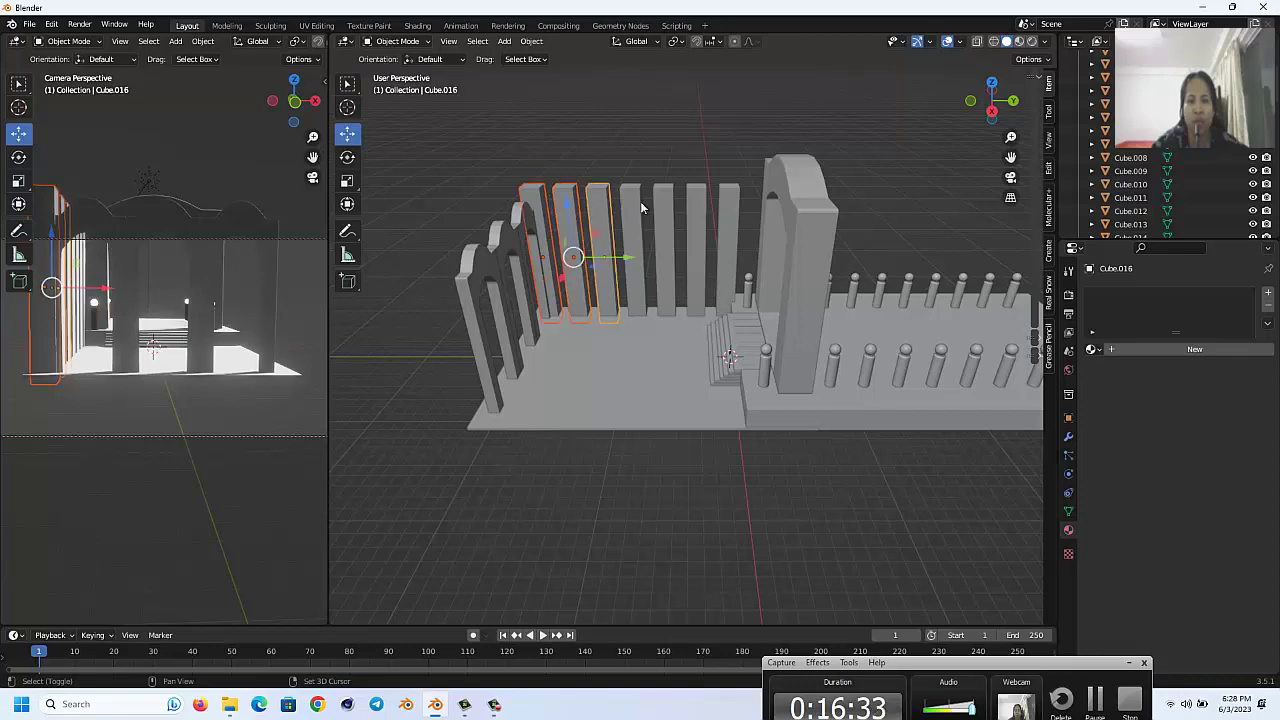
{"action": "left_click", "coordinate": [632, 207], "text": "shift"}
{"action": "left_click", "coordinate": [665, 208], "text": "shift"}
{"action": "left_click", "coordinate": [700, 210], "text": "shift"}
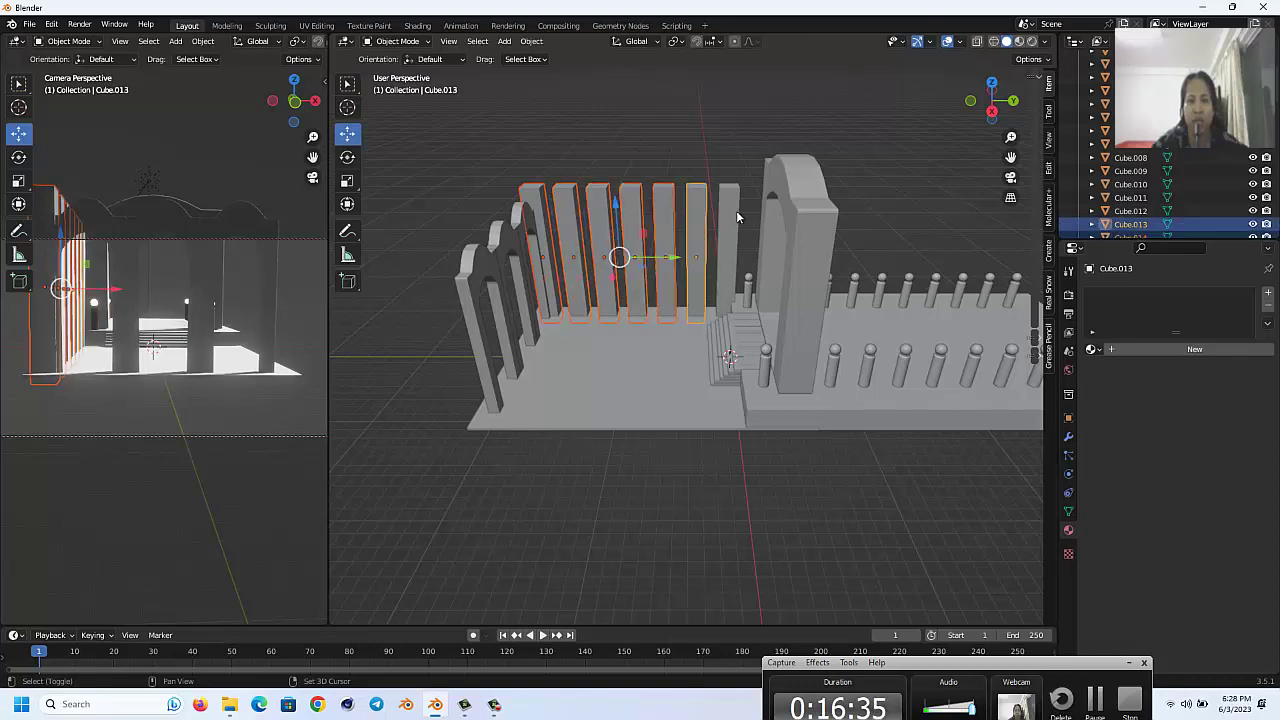
{"action": "left_click", "coordinate": [728, 213], "text": "shift"}
{"action": "key", "text": "KP_1"}
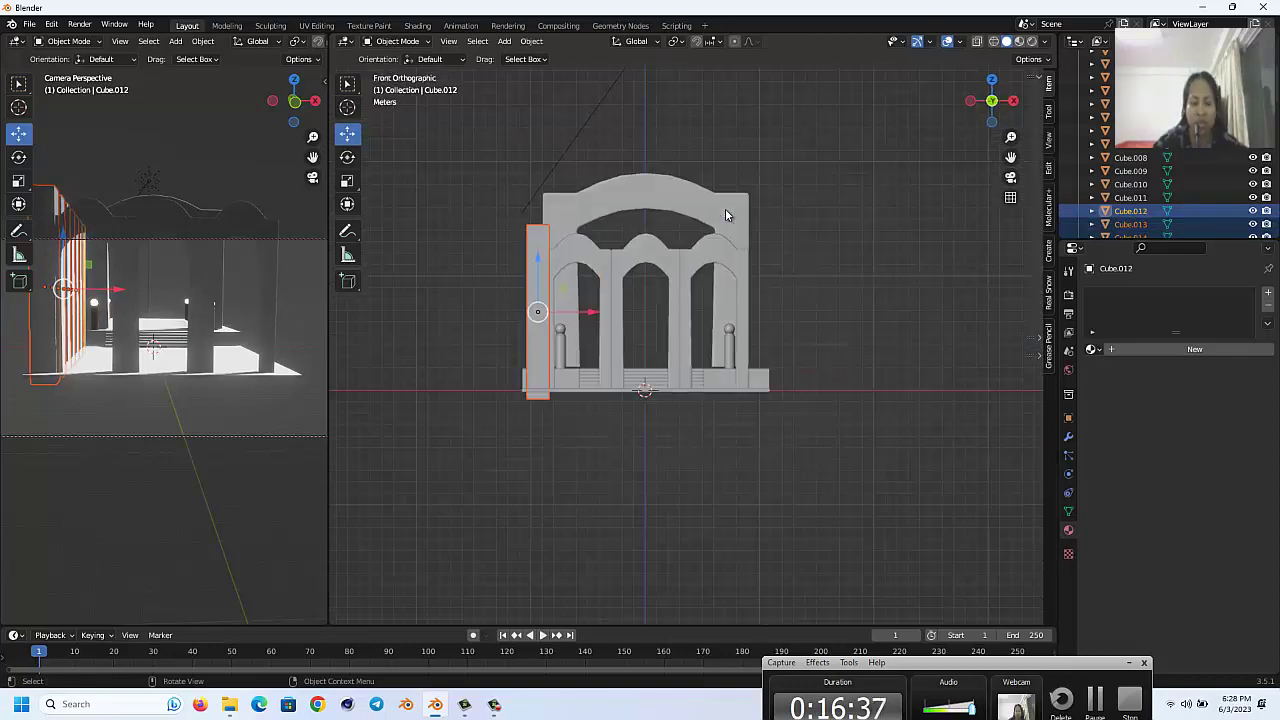
Step: Duplicate the pillar row and move the copy 19.298 m along X to the right side
{"action": "key", "text": "shift+d"}
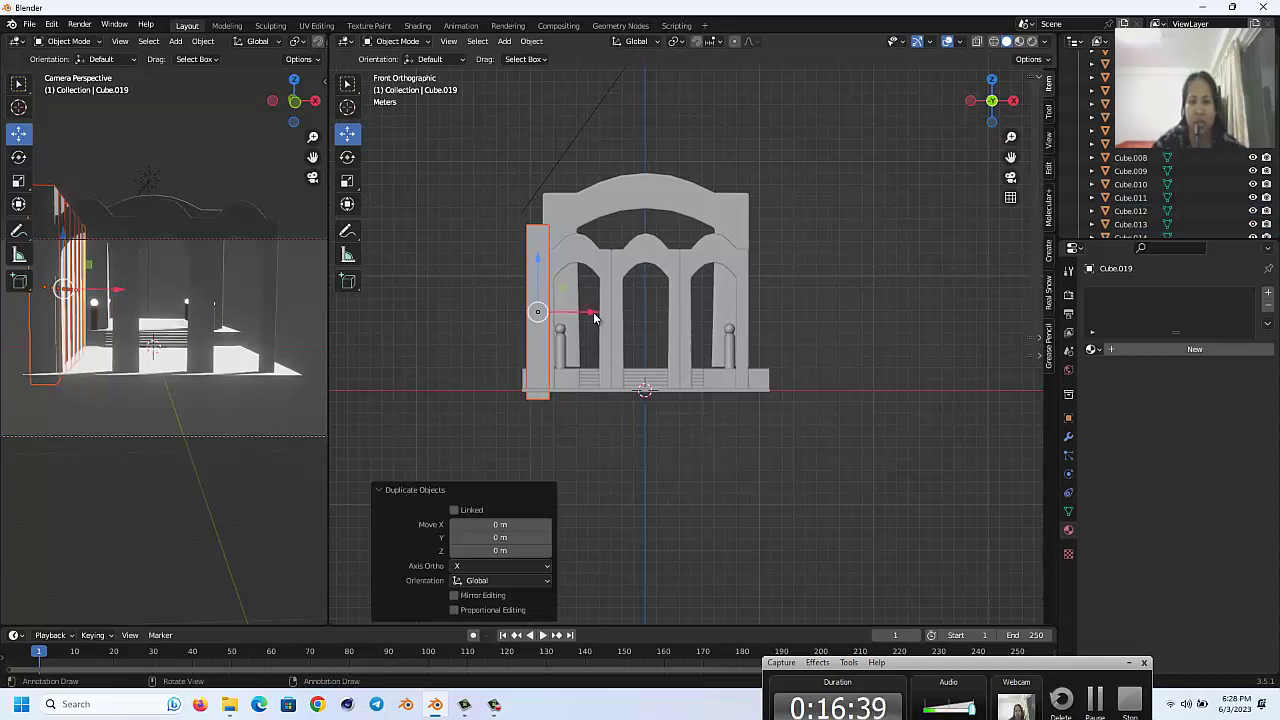
{"action": "left_click_drag", "start_coordinate": [593, 316], "coordinate": [819, 316]}
{"action": "key", "text": "KP_5"}
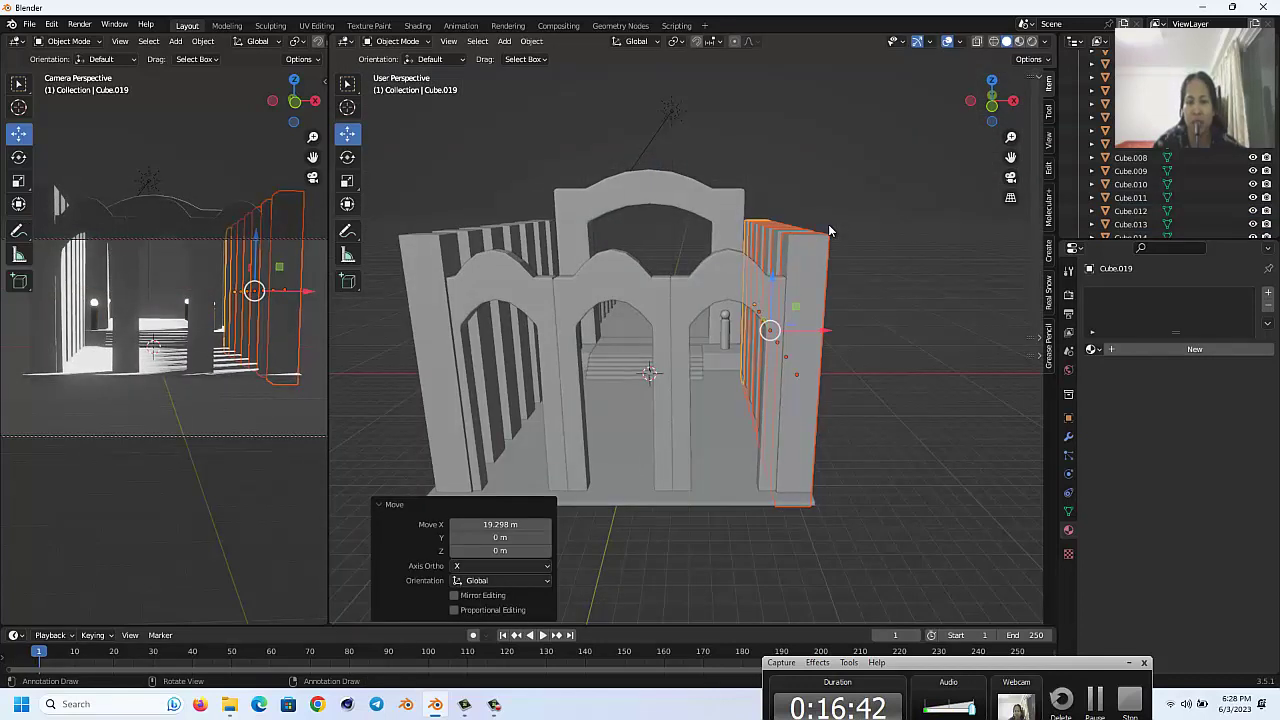
{"action": "key", "text": "KP_4"}
{"action": "key", "text": "KP_8"}
{"action": "key", "text": "KP_4"}
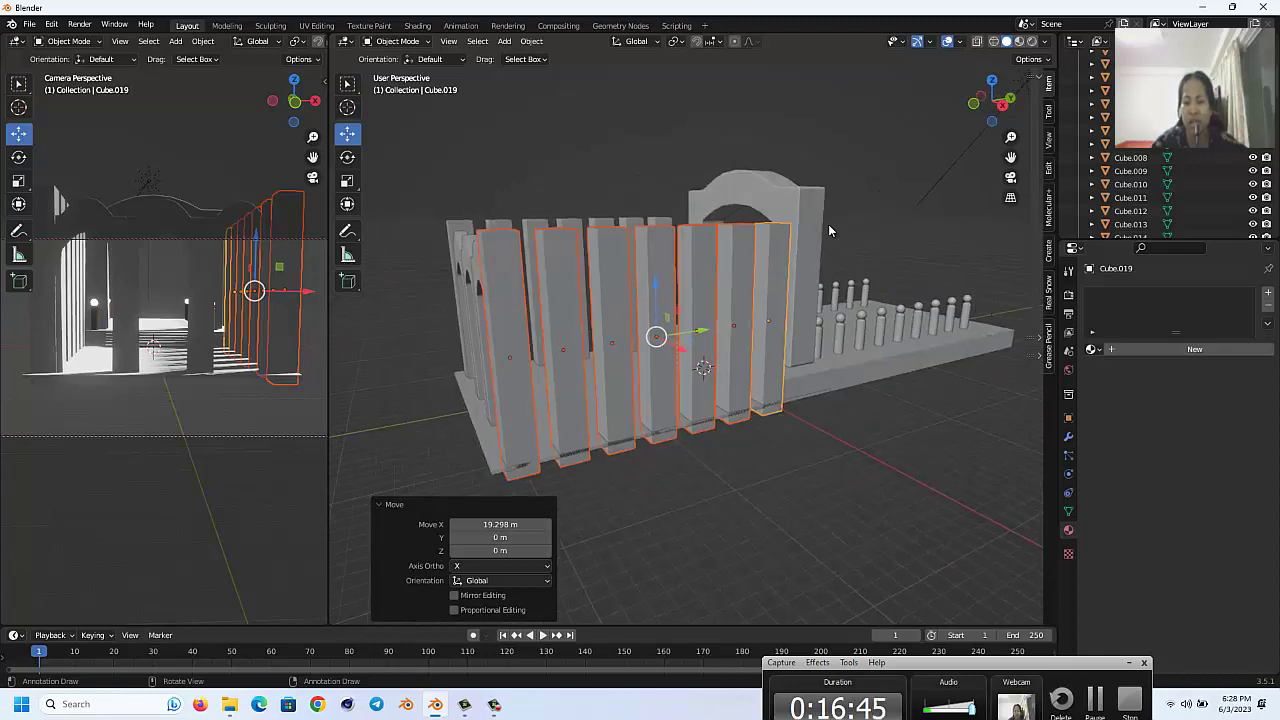
{"action": "key", "text": "KP_4"}
{"action": "key", "text": "KP_4"}
{"action": "key", "text": "KP_4"}
{"action": "key", "text": "KP_4"}
{"action": "key", "text": "KP_8"}
{"action": "key", "text": "KP_8"}
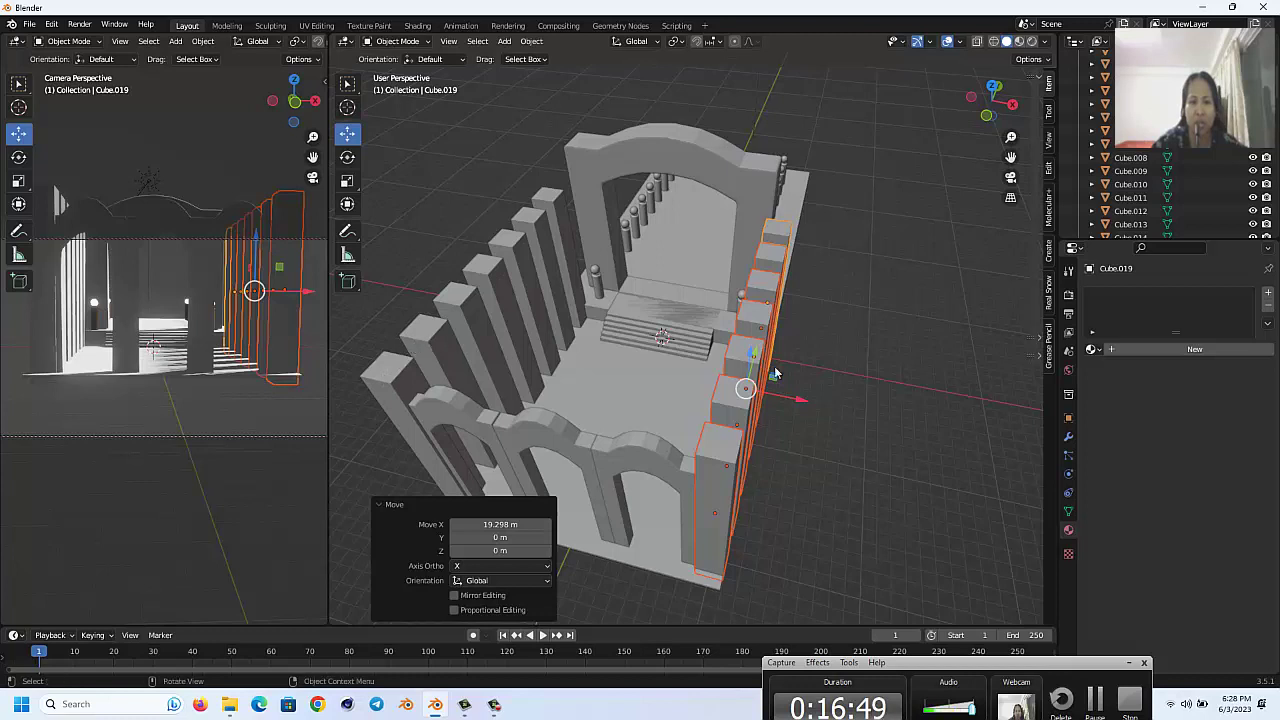
Step: Select the left arched wall, its pillars and two back pillars together
{"action": "left_click", "coordinate": [390, 364], "text": "shift"}
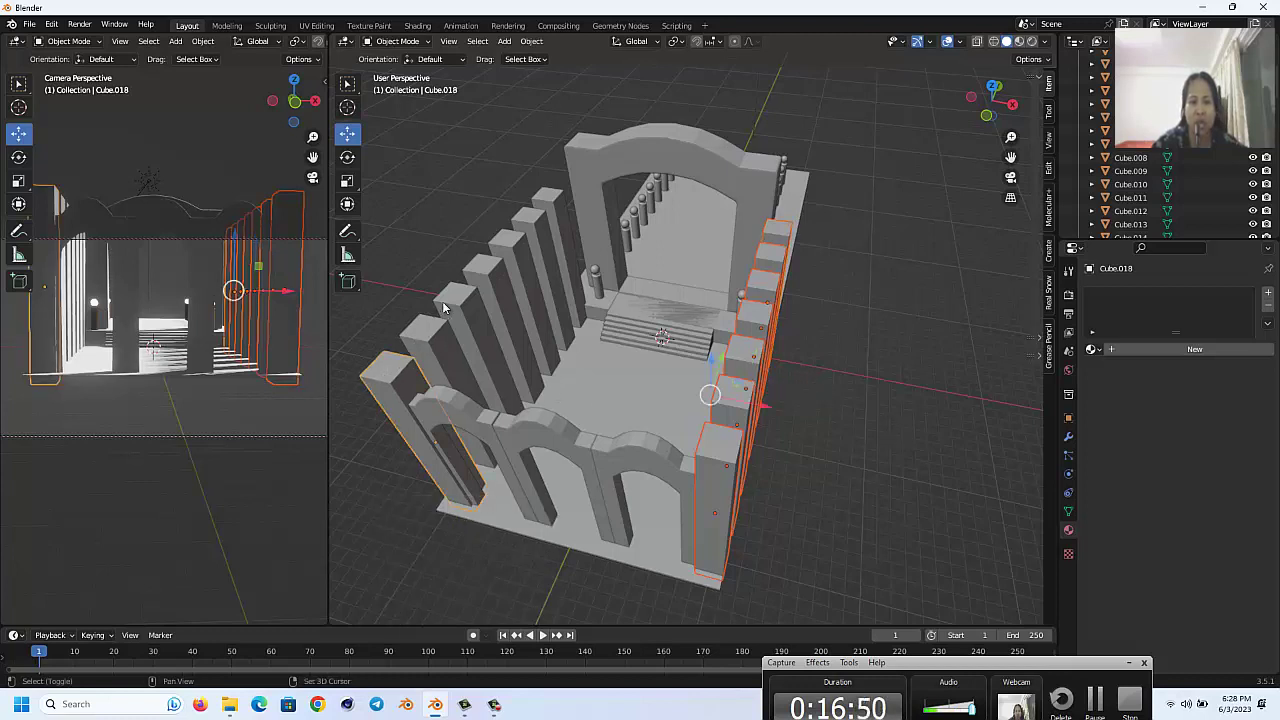
{"action": "left_click", "coordinate": [440, 336], "text": "shift"}
{"action": "left_click", "coordinate": [474, 295], "text": "shift"}
{"action": "left_click", "coordinate": [506, 258], "text": "shift"}
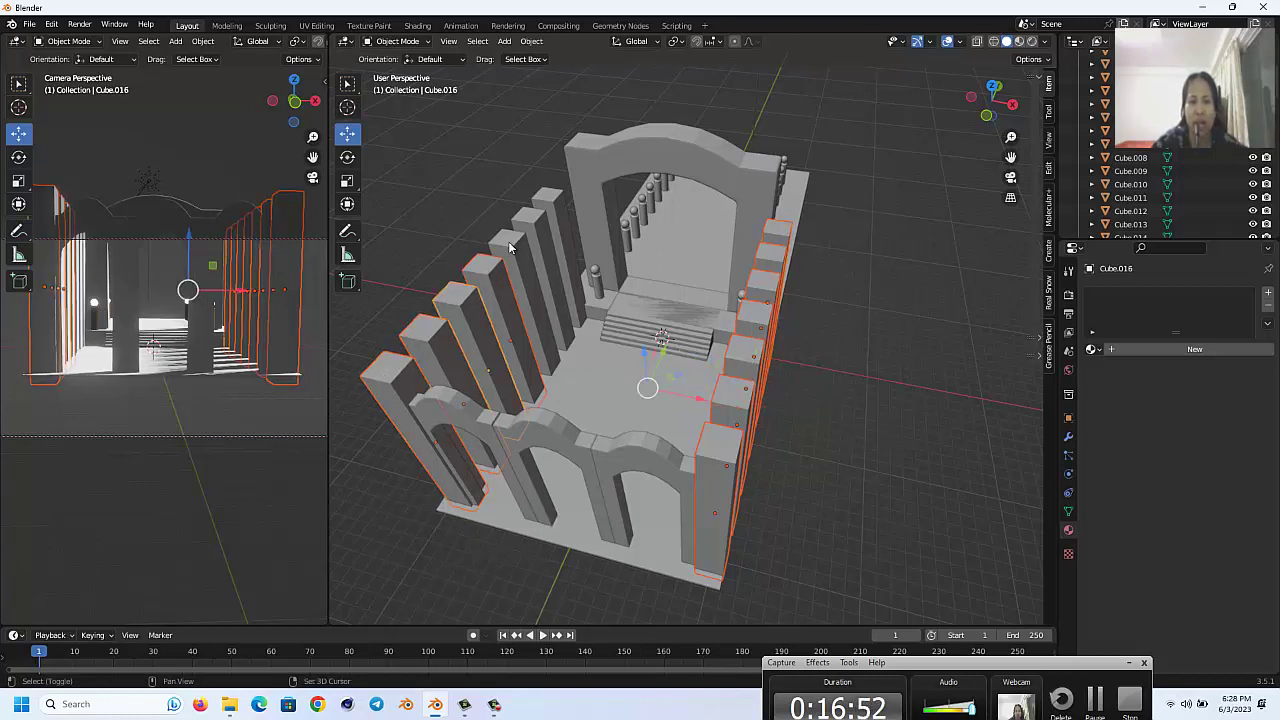
{"action": "left_click", "coordinate": [537, 222], "text": "shift"}
{"action": "left_click", "coordinate": [548, 205], "text": "shift"}
{"action": "left_click", "coordinate": [600, 235], "text": "shift"}
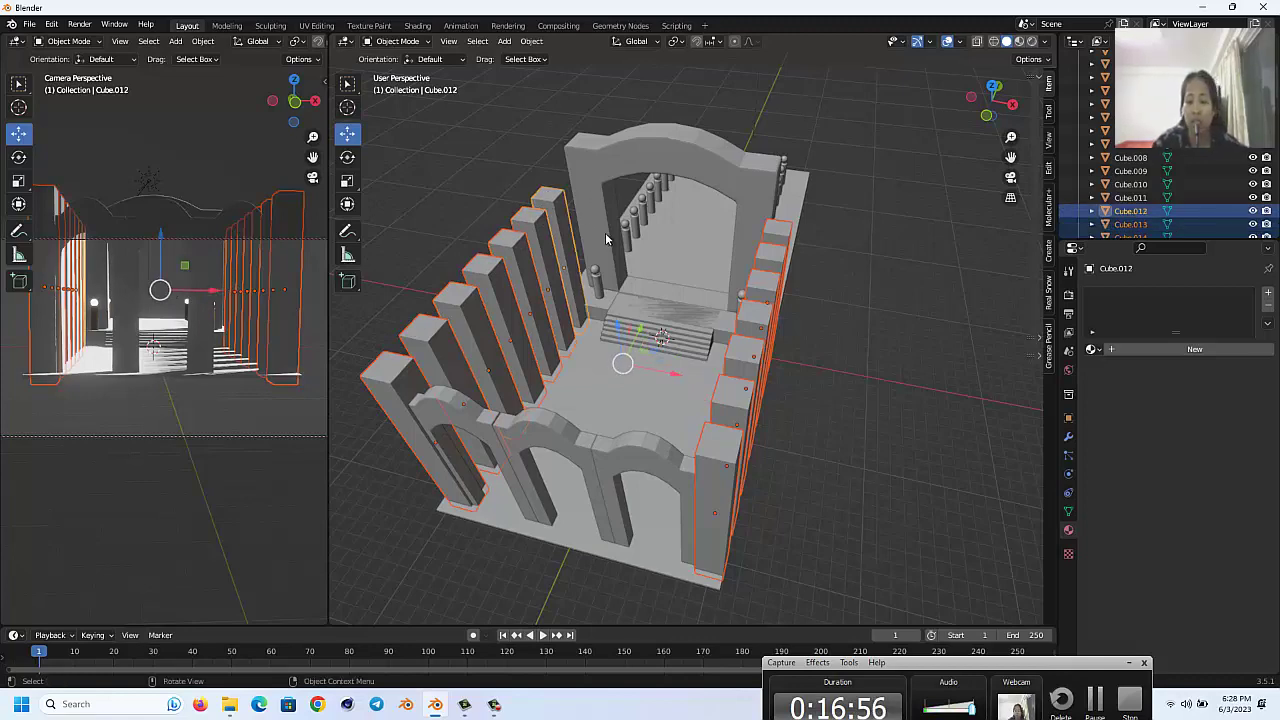
{"action": "key", "text": "KP_7"}
Step: Duplicate the selected walls and pillars and move them 28.124 m back along Y
{"action": "scroll", "coordinate": [640, 230], "scroll_direction": "down", "scroll_amount": 2}
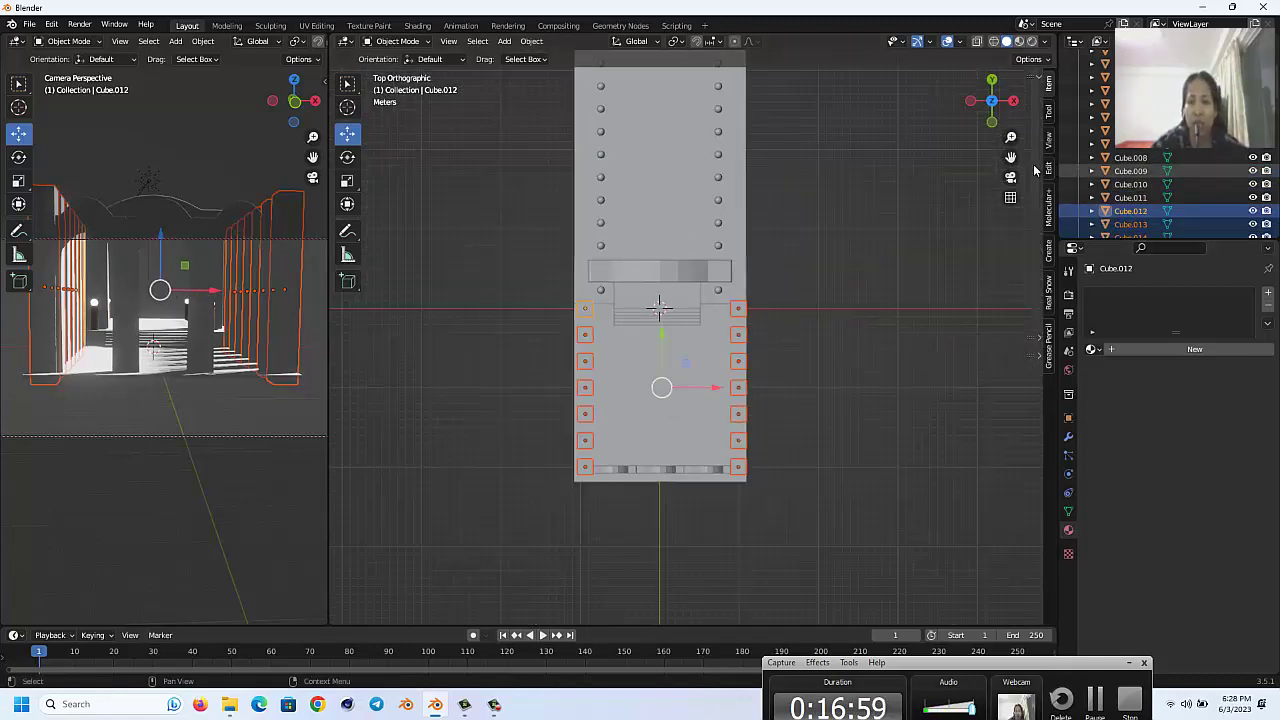
{"action": "left_click_drag", "start_coordinate": [1010, 157], "coordinate": [1014, 262]}
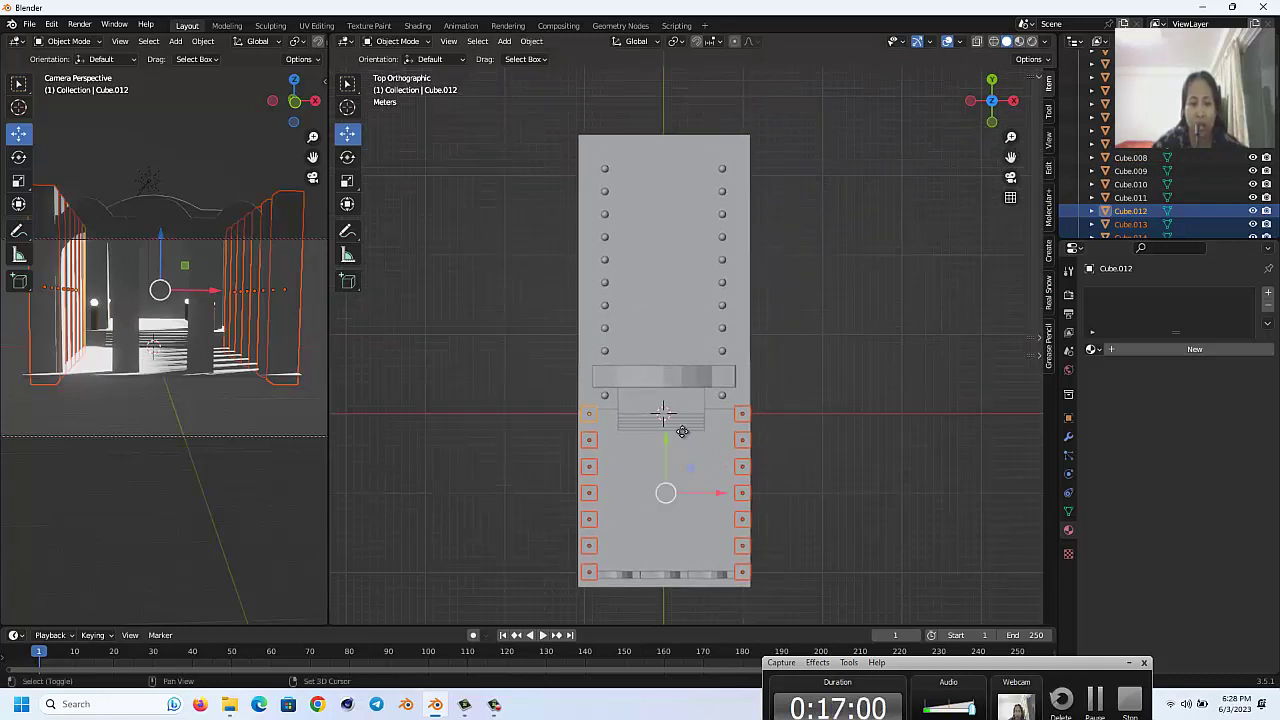
{"action": "key", "text": "shift+d"}
{"action": "key", "text": "y"}
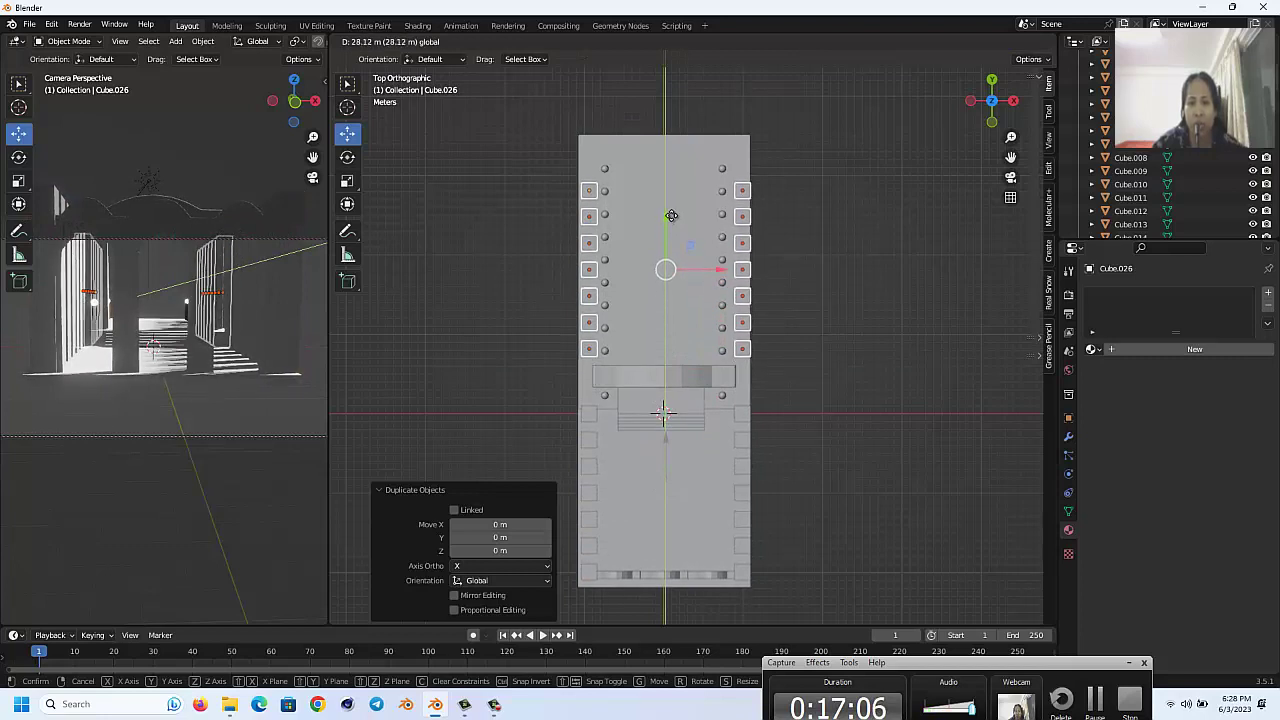
{"action": "left_click", "coordinate": [671, 216]}
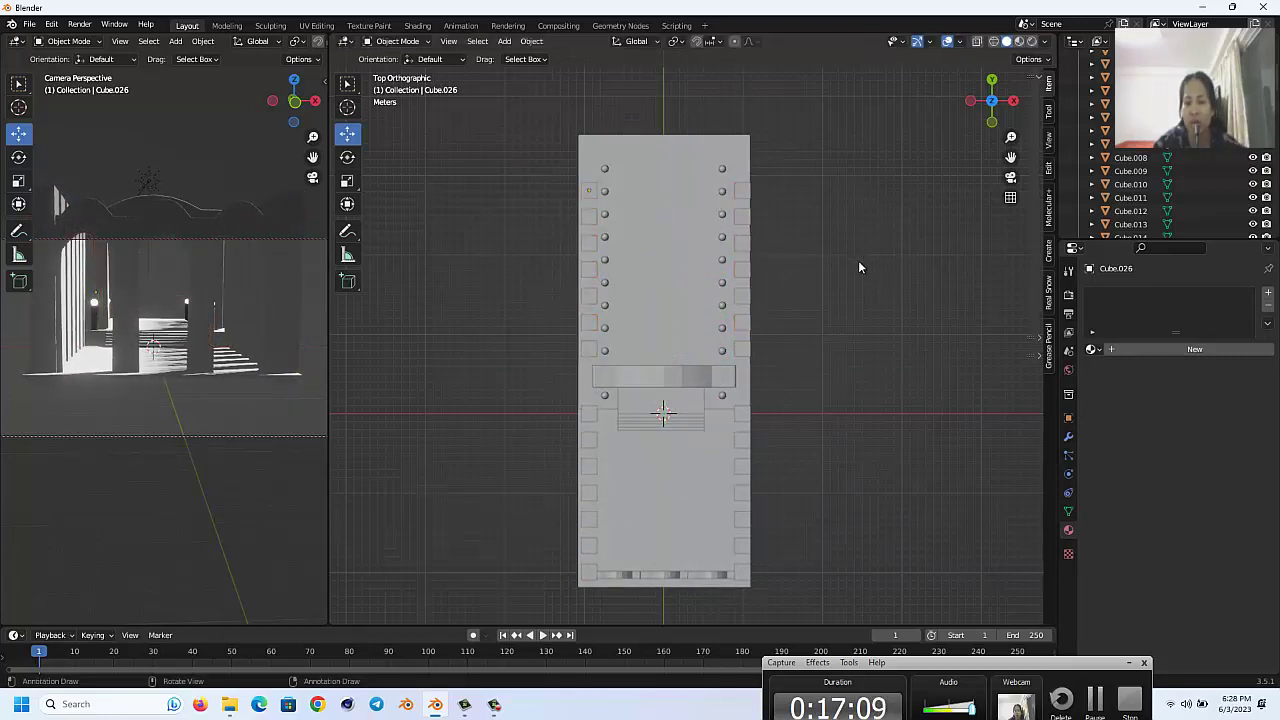
Step: Review the extended temple, selecting the sun light and front arch wall from several views
{"action": "middle_click_drag", "start_coordinate": [858, 267], "coordinate": [858, 260]}
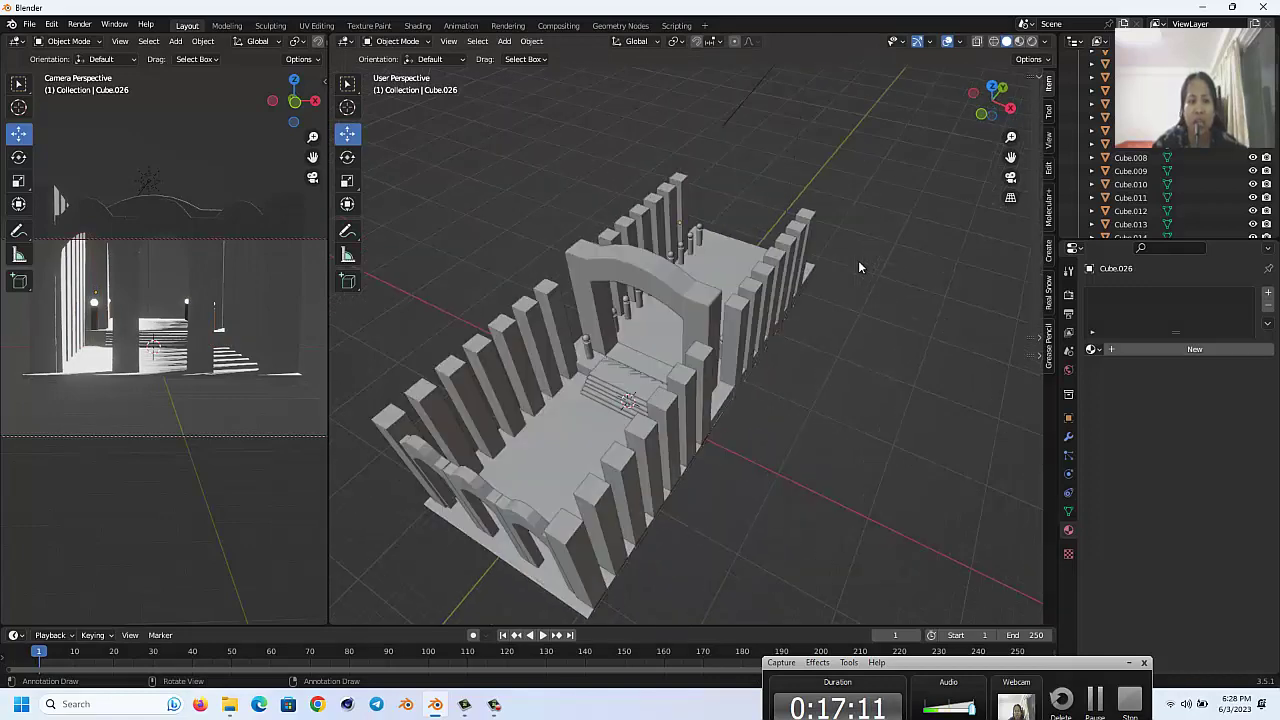
{"action": "middle_click_drag", "start_coordinate": [106, 254], "coordinate": [108, 256]}
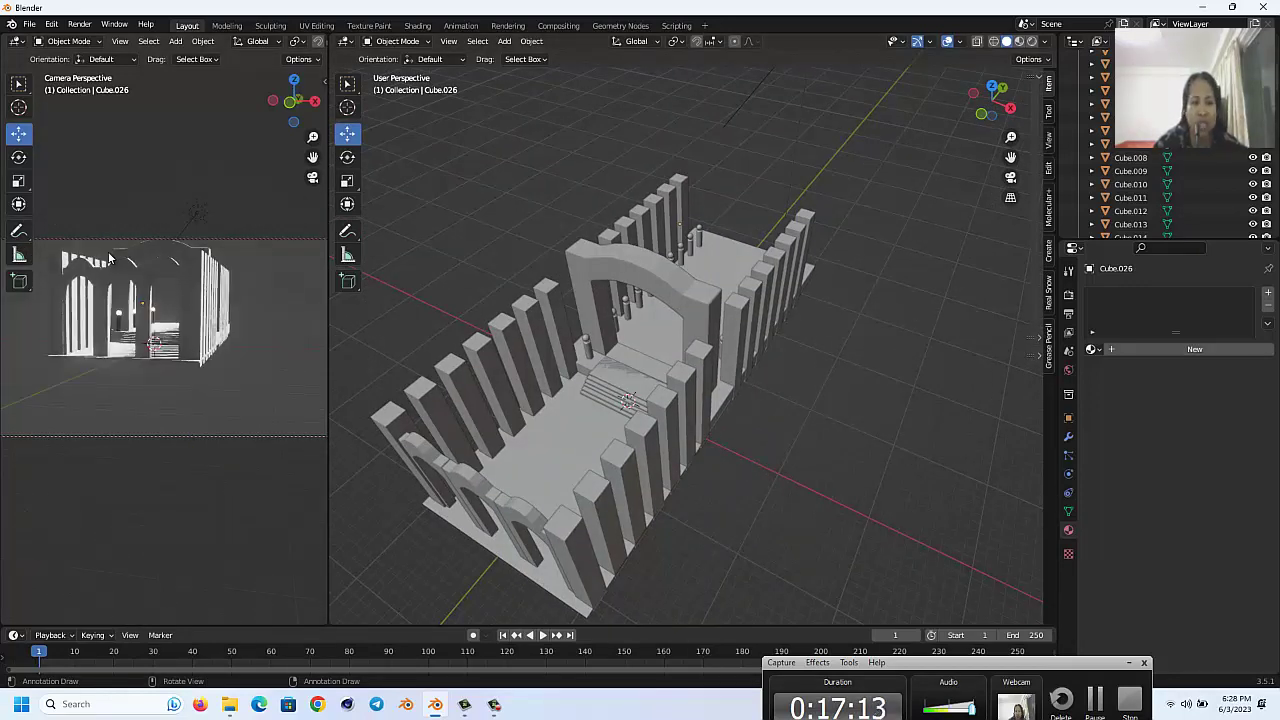
{"action": "left_click", "coordinate": [245, 215]}
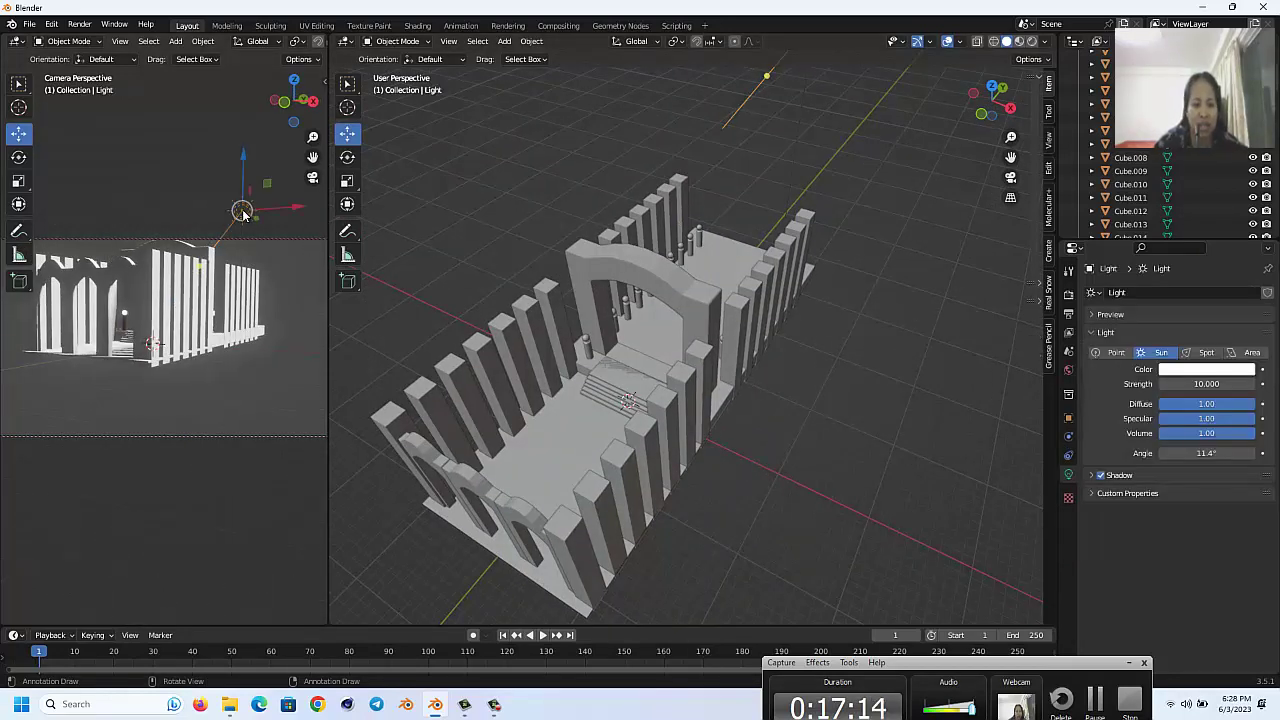
{"action": "key", "text": "g"}
{"action": "key", "text": "Return"}
{"action": "left_click", "coordinate": [645, 275]}
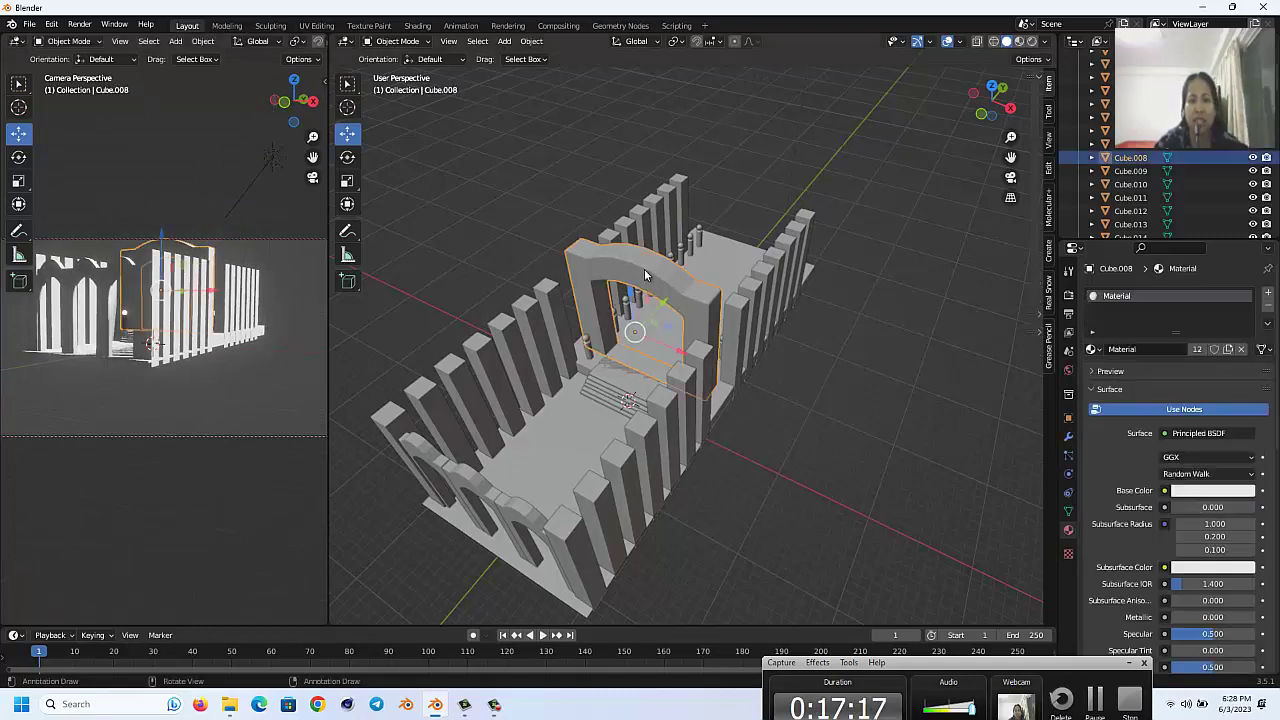
{"action": "key", "text": "KP_1"}
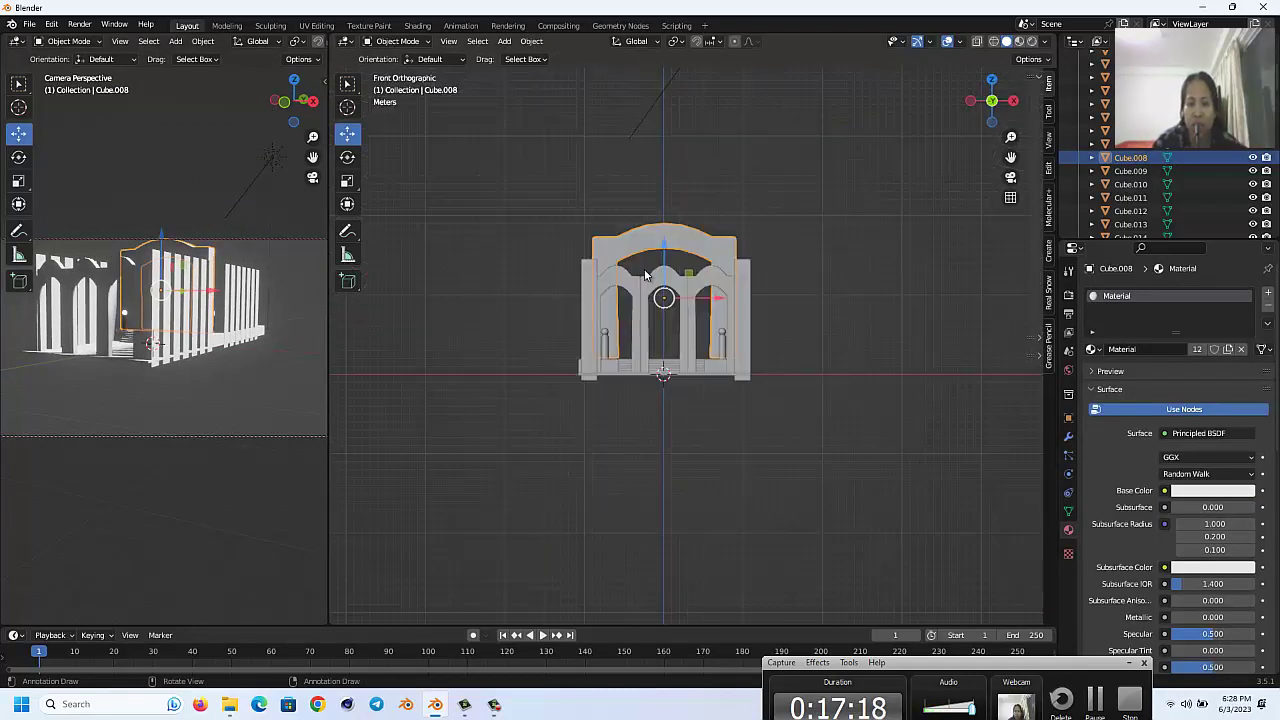
{"action": "key", "text": "KP_8"}
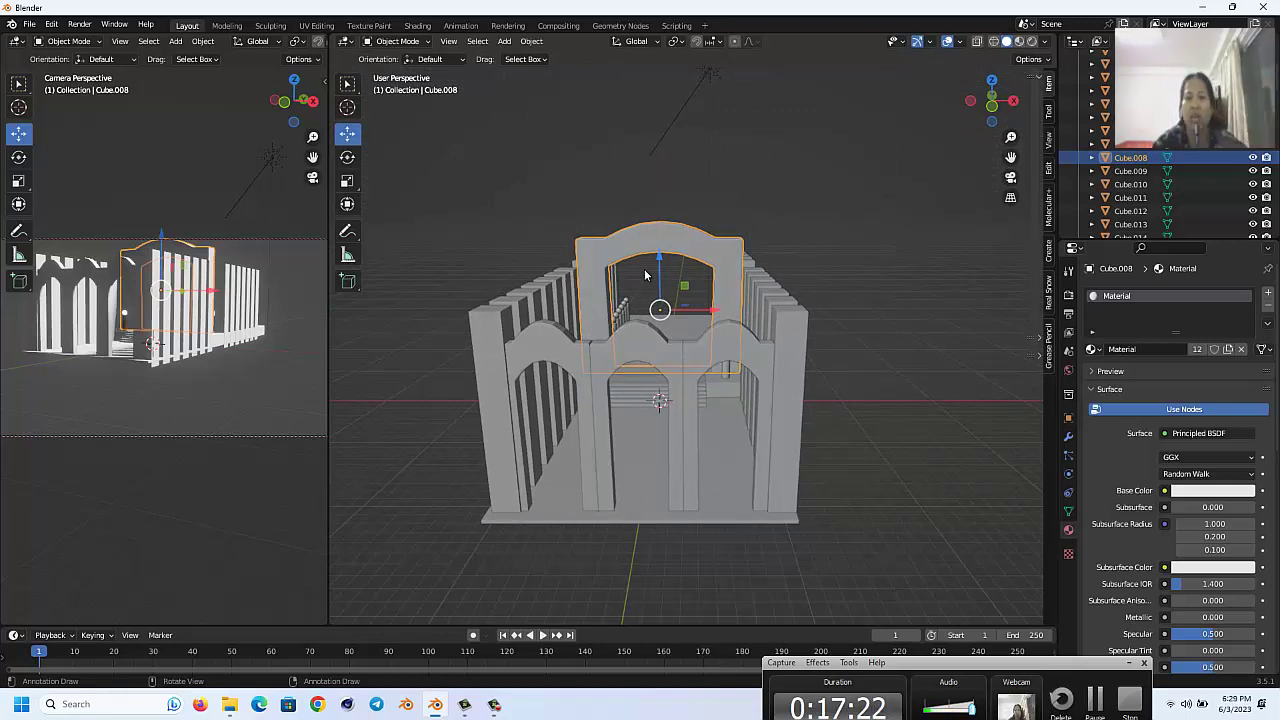
{"action": "left_click", "coordinate": [756, 180]}
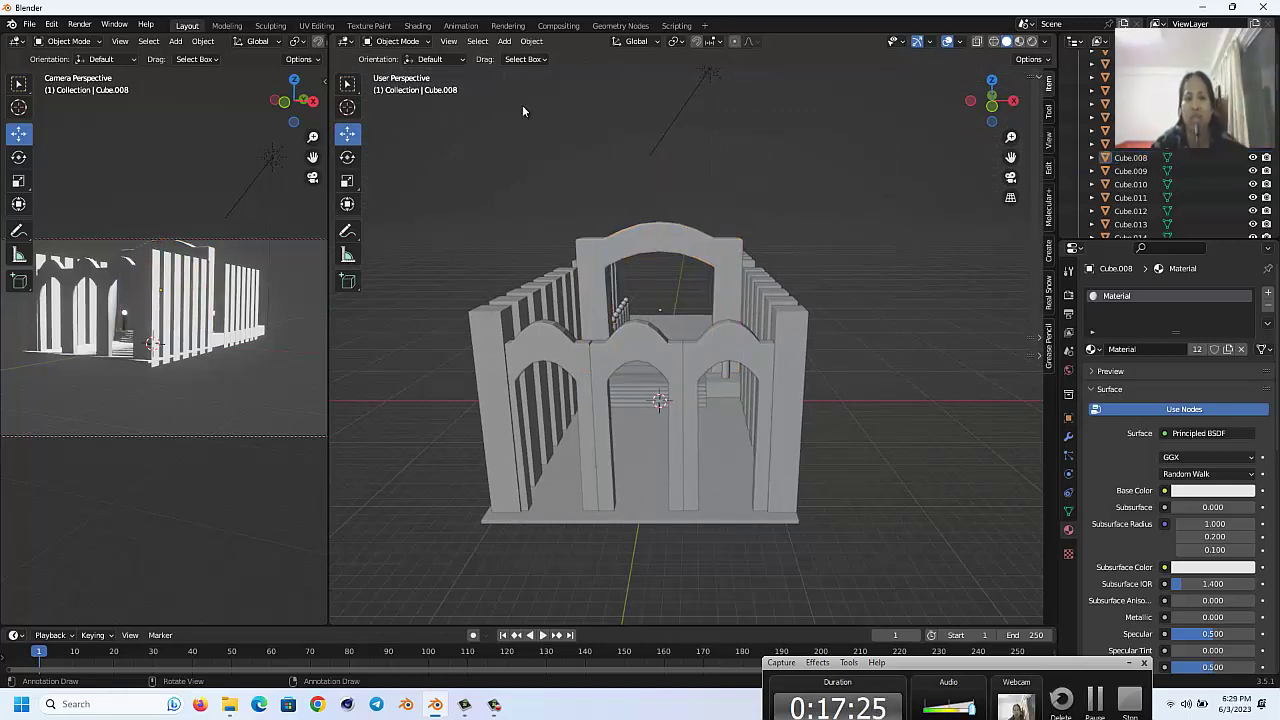
Step: Add a cylinder aligned to the front view
{"action": "left_click", "coordinate": [501, 42]}
{"action": "mouse_move", "coordinate": [545, 56]}
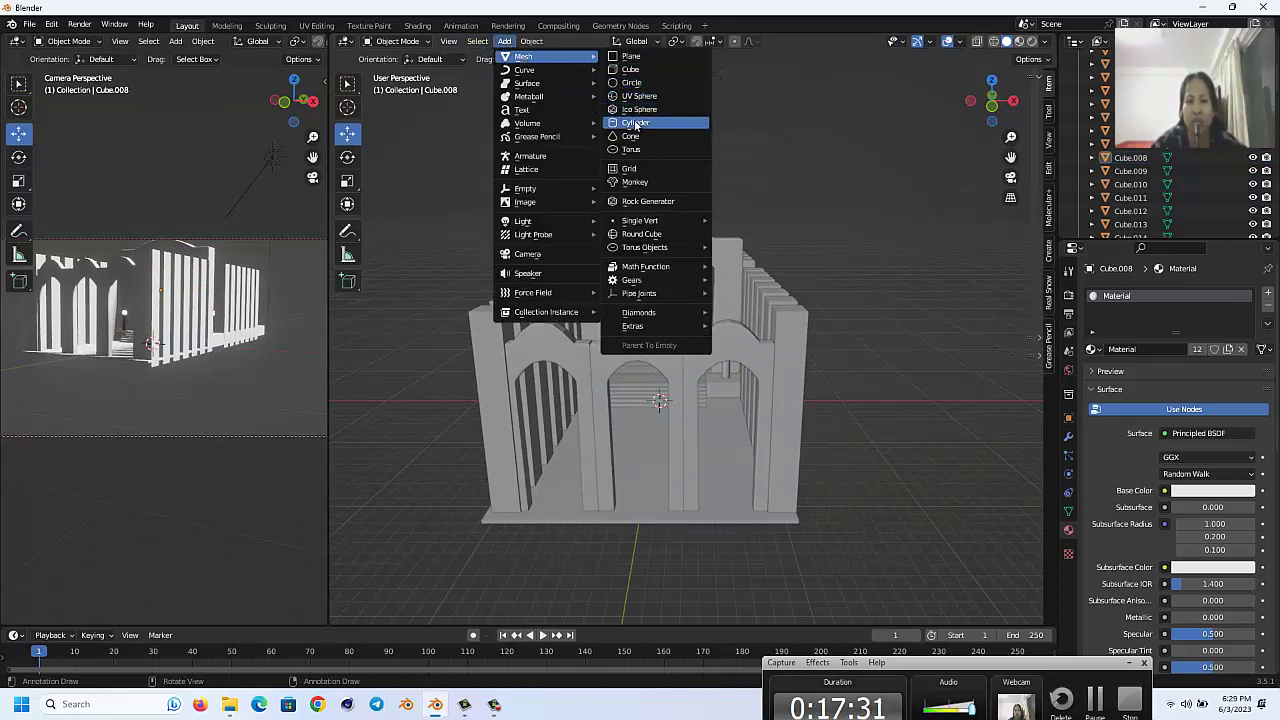
{"action": "left_click", "coordinate": [638, 122]}
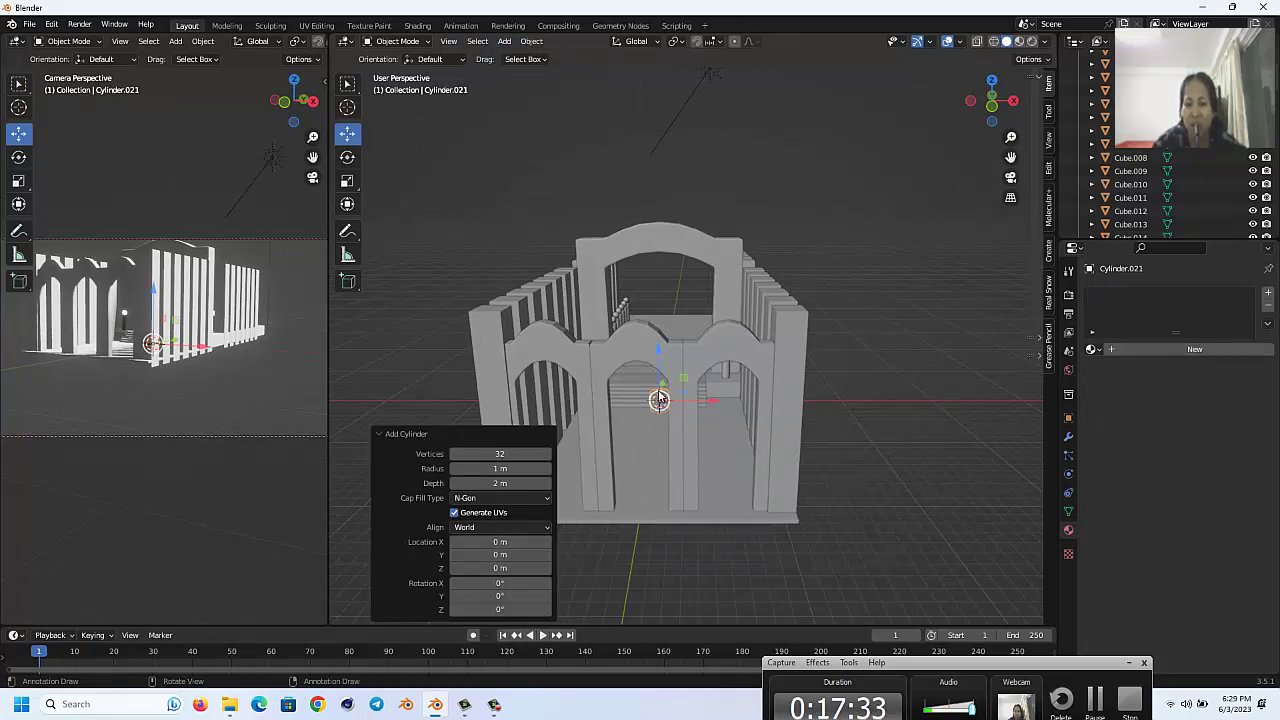
{"action": "key", "text": "KP_1"}
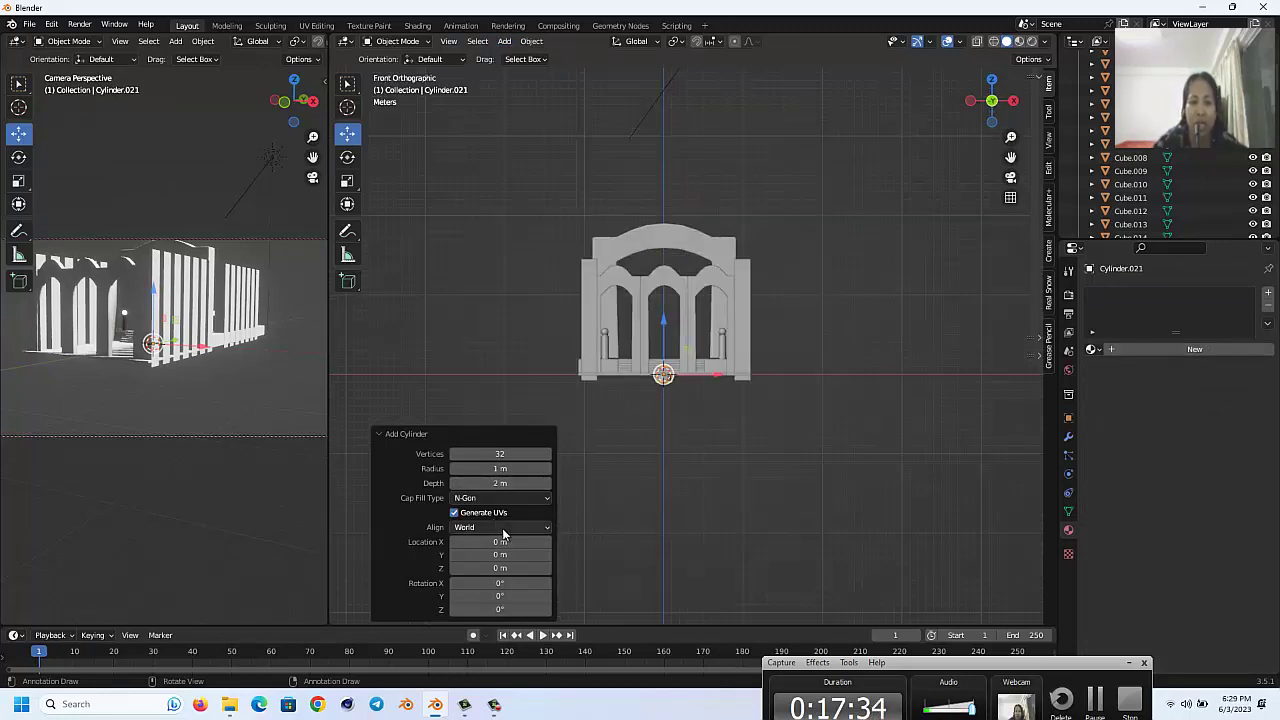
{"action": "left_click", "coordinate": [502, 535]}
{"action": "left_click", "coordinate": [475, 553]}
Step: Raise the cylinder up to the top arch and scale it up to 9.345
{"action": "scroll", "coordinate": [770, 355], "scroll_direction": "up", "scroll_amount": 3}
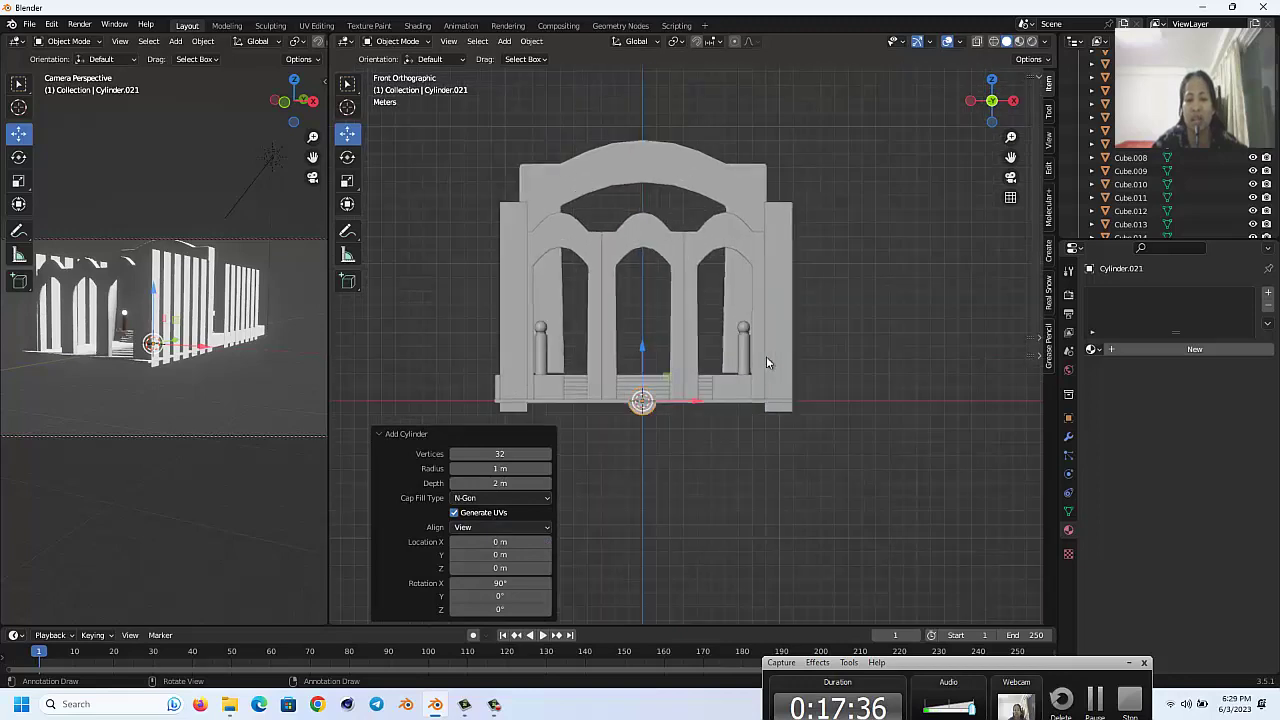
{"action": "scroll", "coordinate": [766, 357], "scroll_direction": "up", "scroll_amount": 2}
{"action": "left_click_drag", "start_coordinate": [623, 371], "coordinate": [610, 74]}
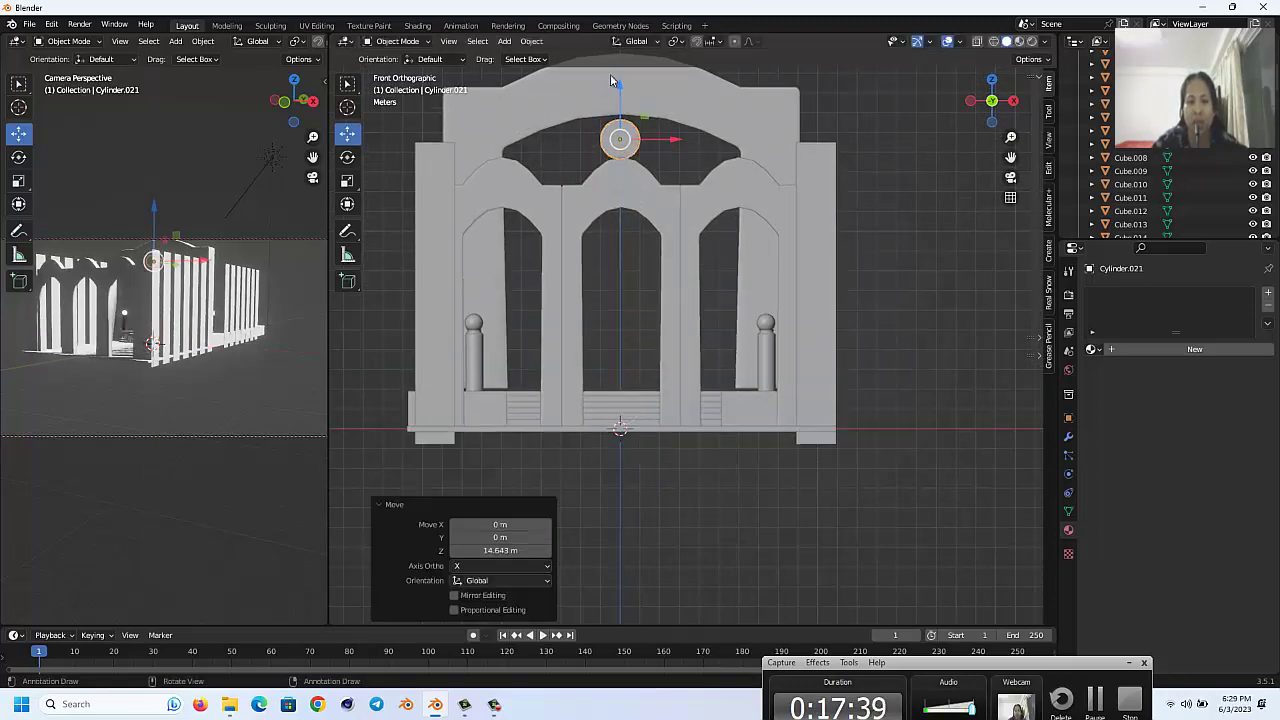
{"action": "key", "text": "s"}
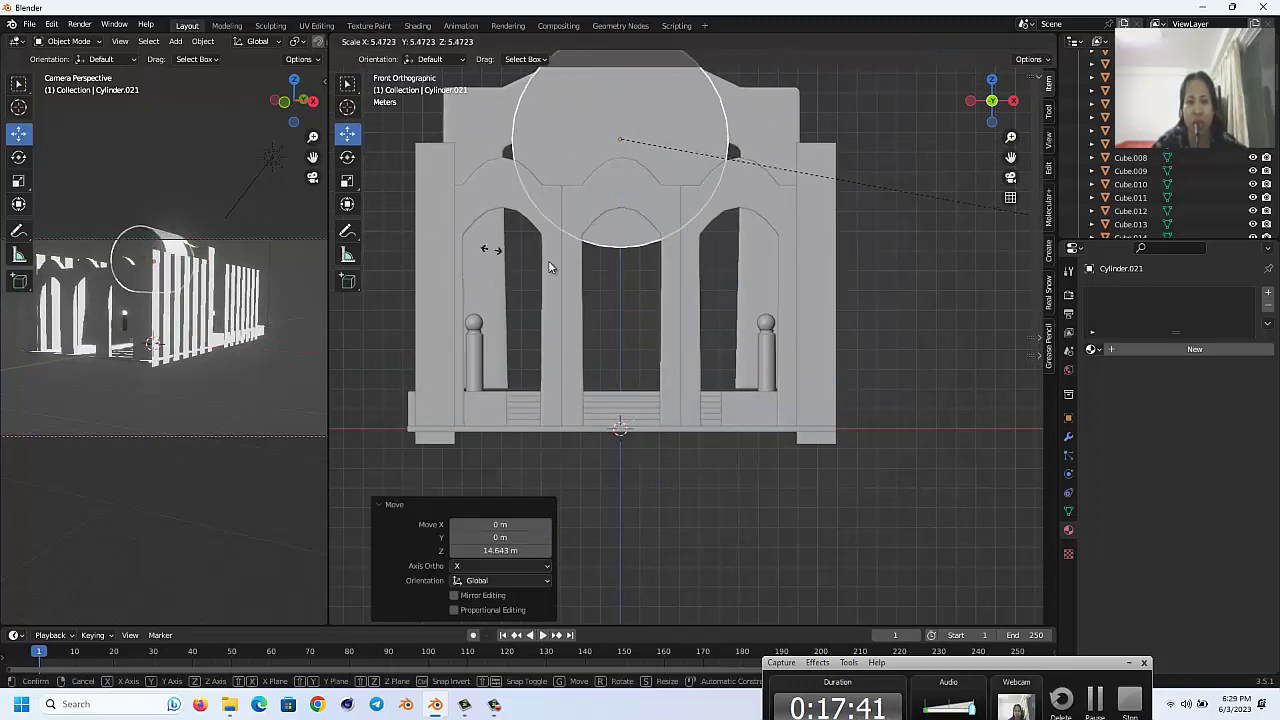
{"action": "left_click", "coordinate": [898, 354]}
Step: Move the cylinder back over the temple in top view
{"action": "scroll", "coordinate": [781, 321], "scroll_direction": "down", "scroll_amount": 3}
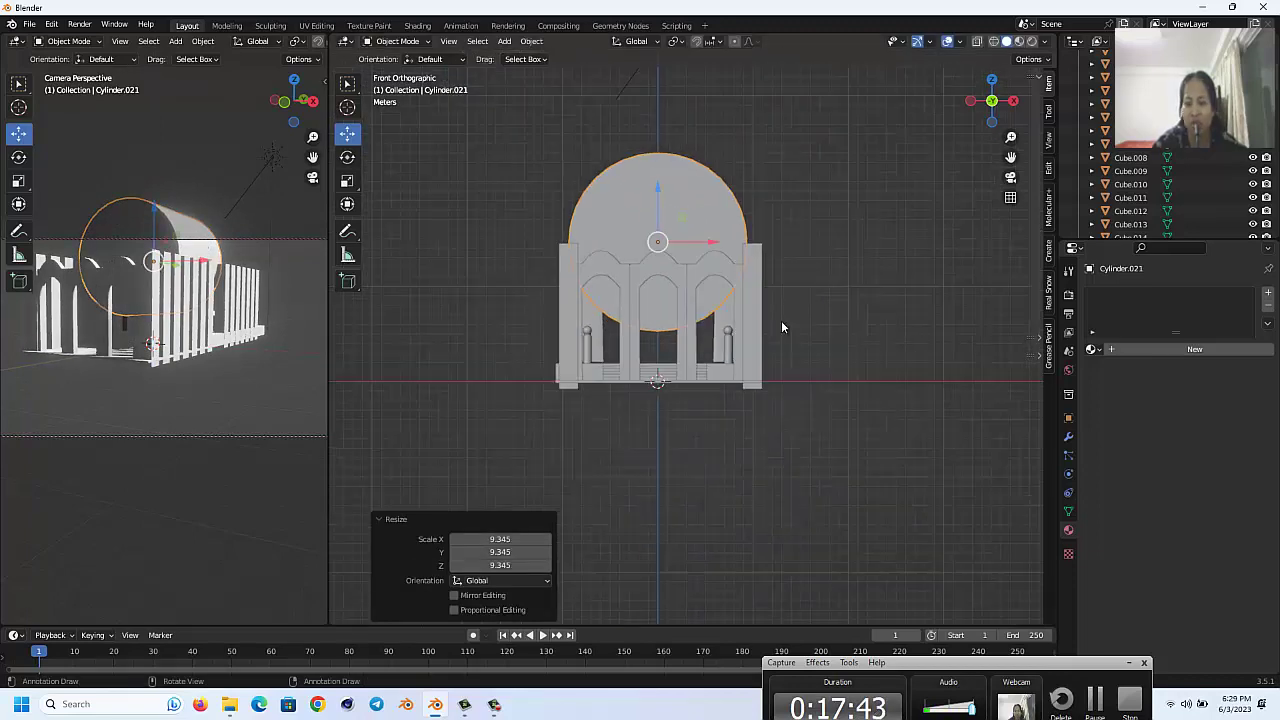
{"action": "key", "text": "KP_7"}
{"action": "scroll", "coordinate": [688, 370], "scroll_direction": "down", "scroll_amount": 1}
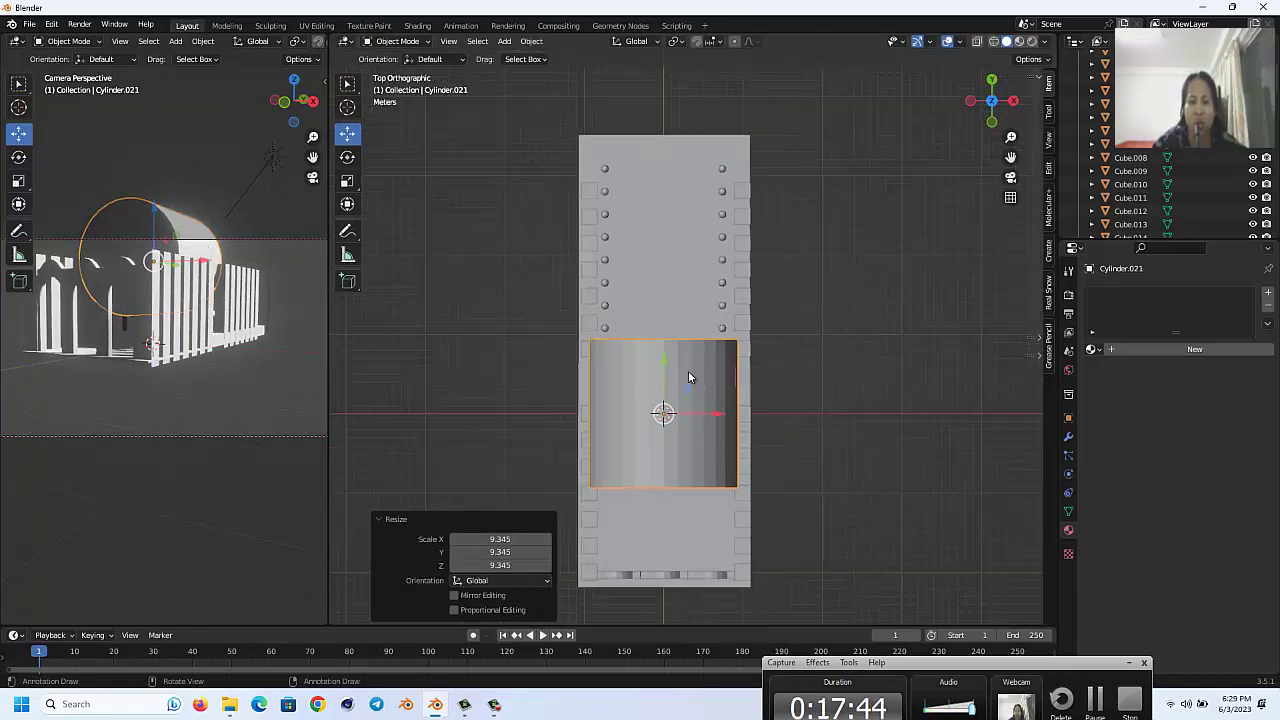
{"action": "scroll", "coordinate": [688, 370], "scroll_direction": "down", "scroll_amount": 1}
{"action": "left_click_drag", "start_coordinate": [668, 358], "coordinate": [668, 230]}
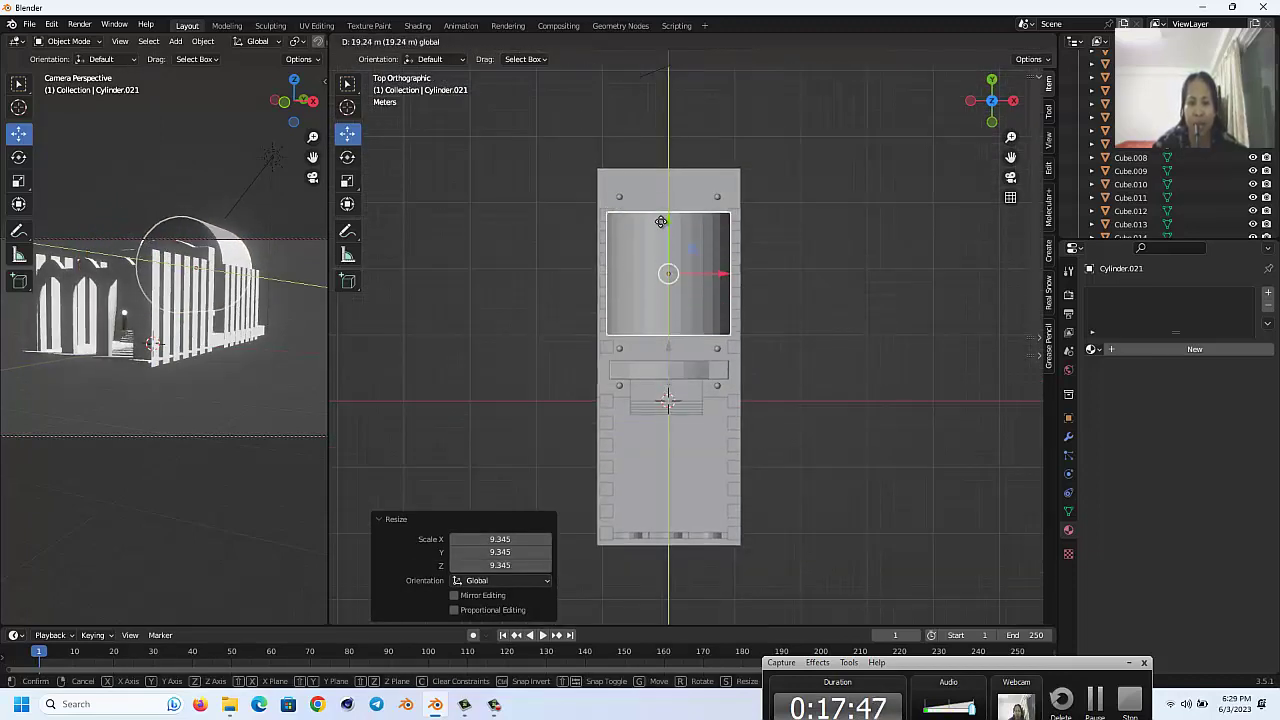
{"action": "key", "text": "s"}
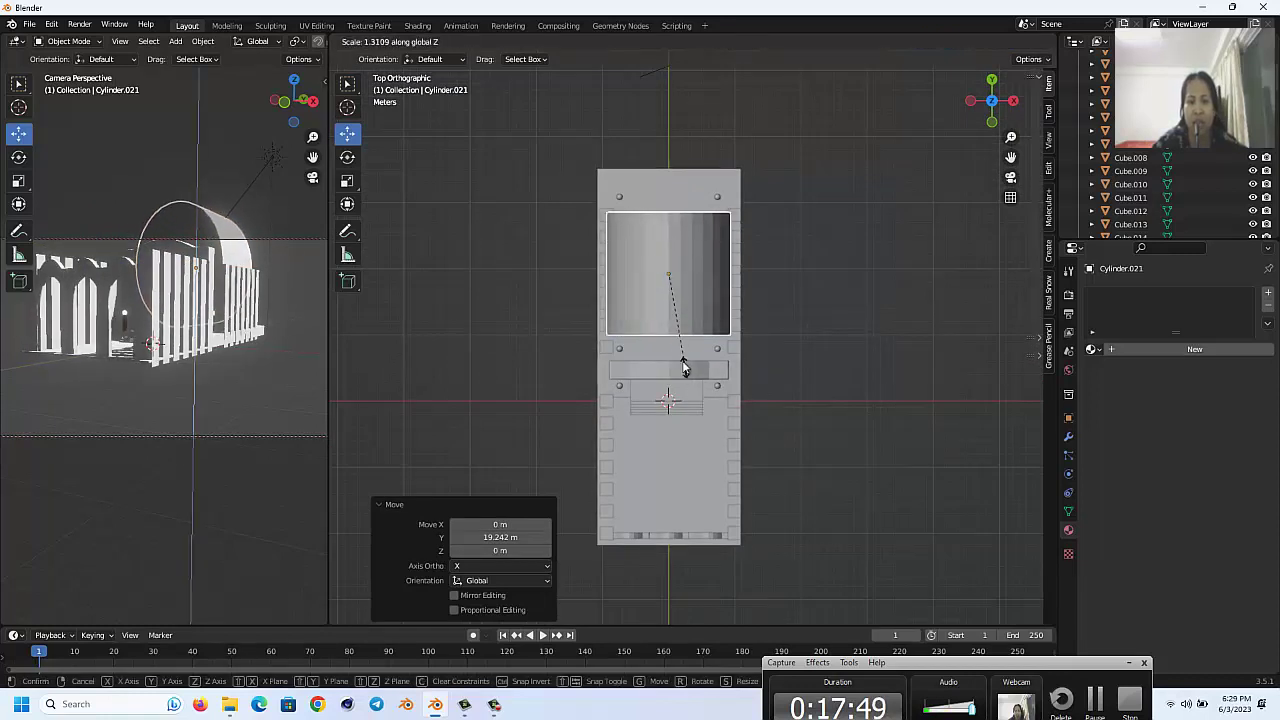
{"action": "right_click", "coordinate": [677, 350]}
Step: Stretch the cylinder to 1.551 along Y and shift it 0.5 m along Y
{"action": "key", "text": "s"}
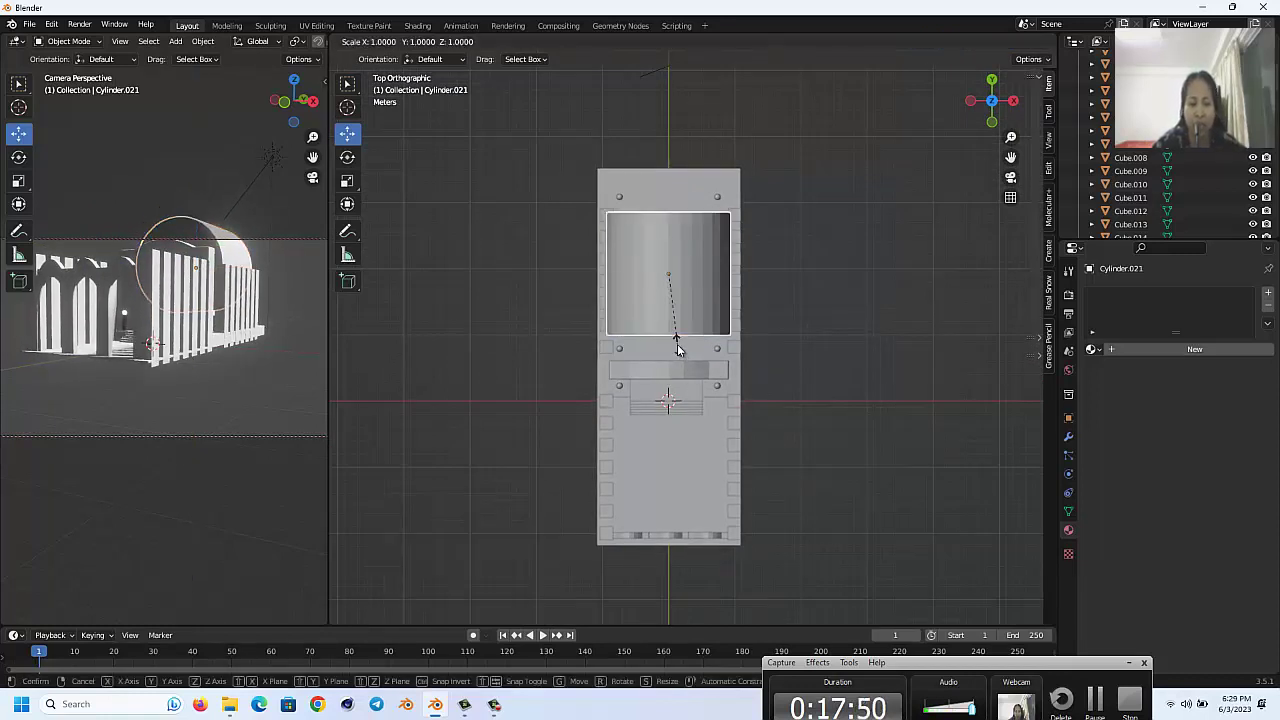
{"action": "key", "text": "y"}
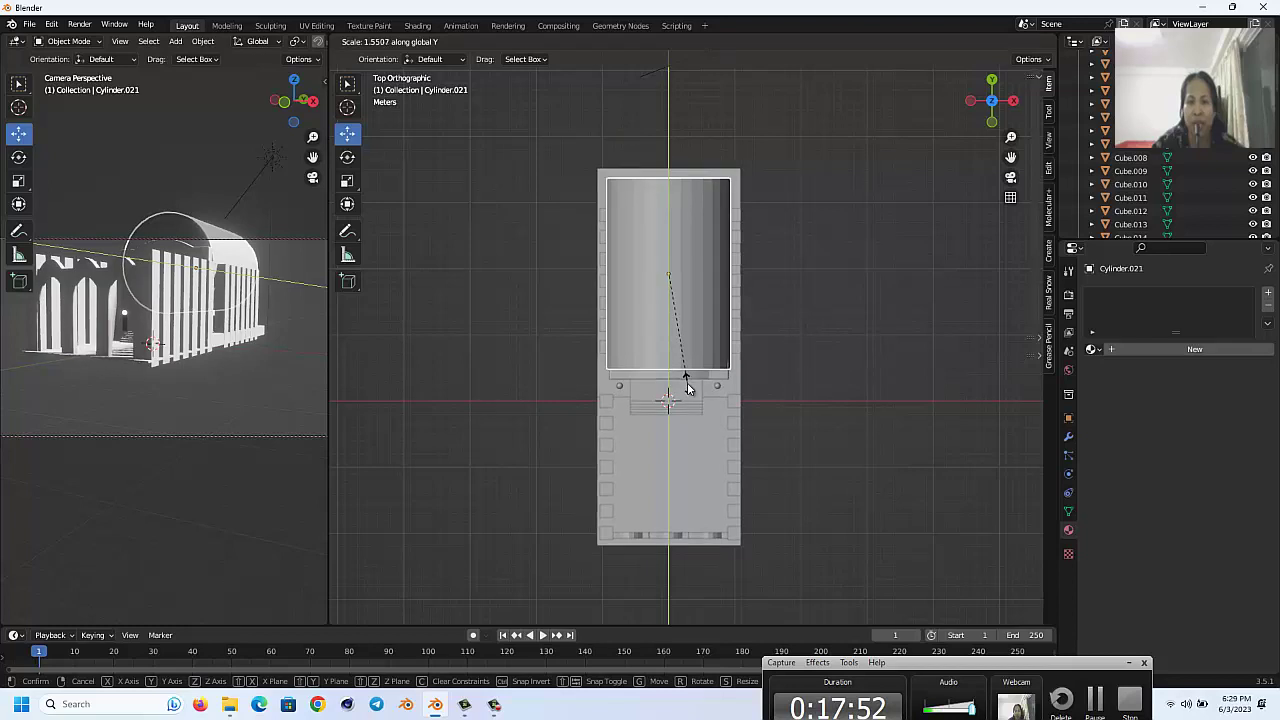
{"action": "left_click", "coordinate": [687, 388]}
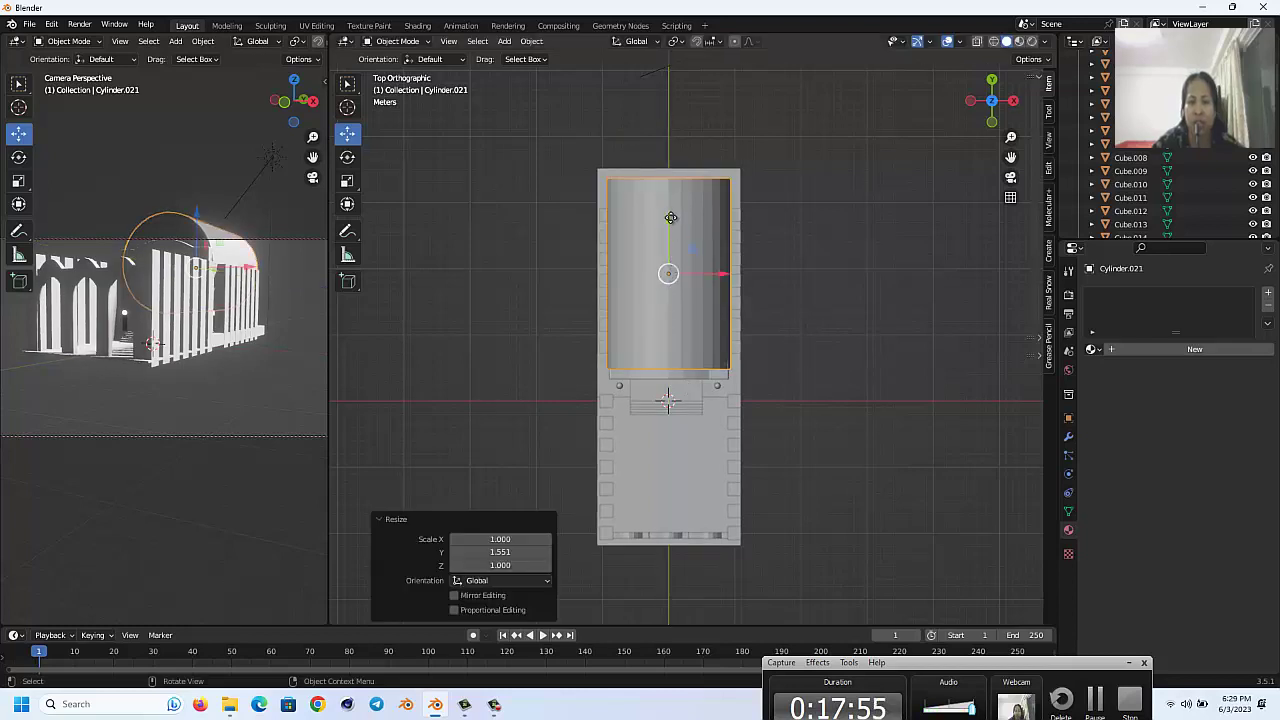
{"action": "key", "text": "g"}
{"action": "left_click", "coordinate": [663, 218]}
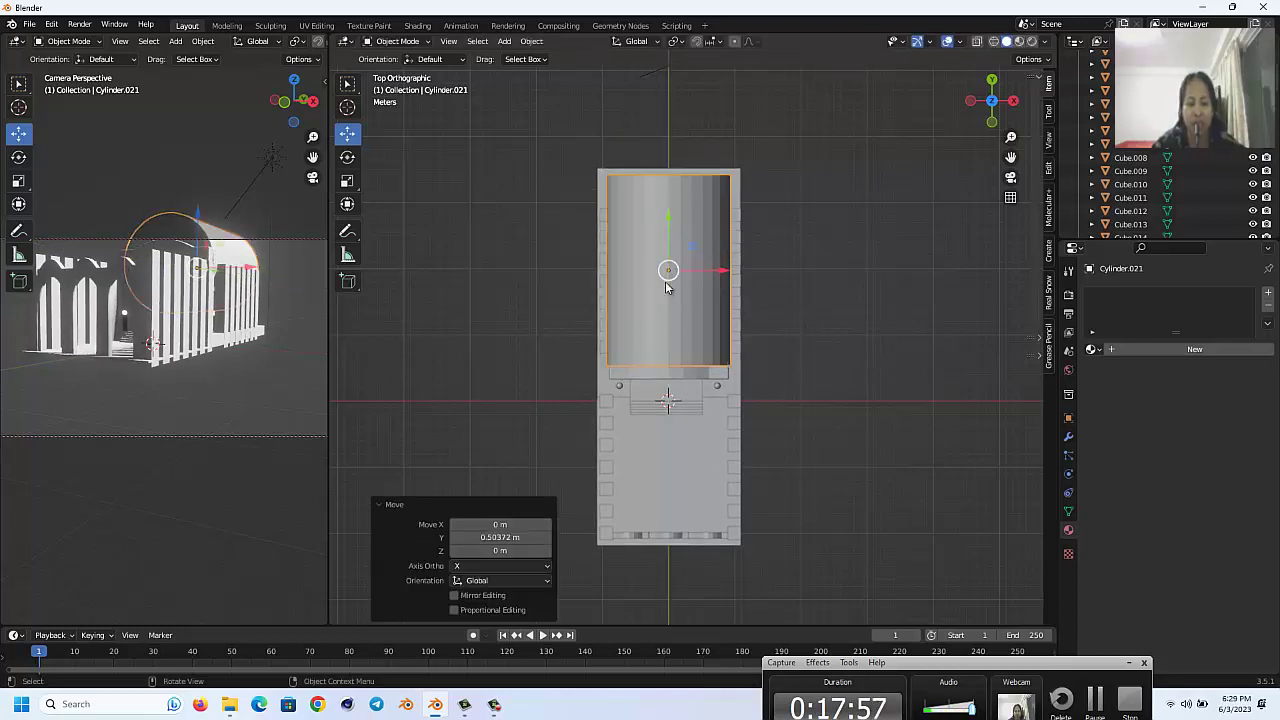
{"action": "key", "text": "KP_2"}
{"action": "key", "text": "KP_2"}
{"action": "key", "text": "KP_2"}
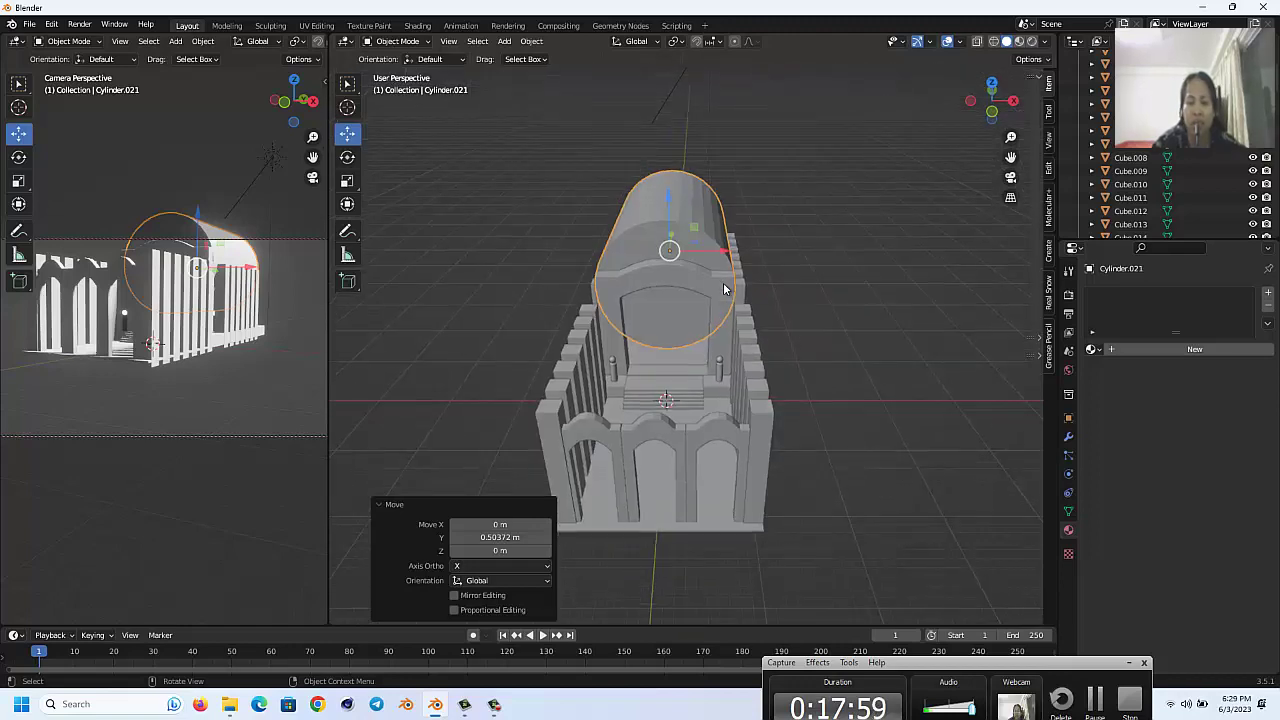
{"action": "key", "text": "Tab"}
Step: Shift the roof mesh −1.23 m along Y in Edit Mode
{"action": "key", "text": "KP_6"}
{"action": "key", "text": "KP_6"}
{"action": "key", "text": "KP_6"}
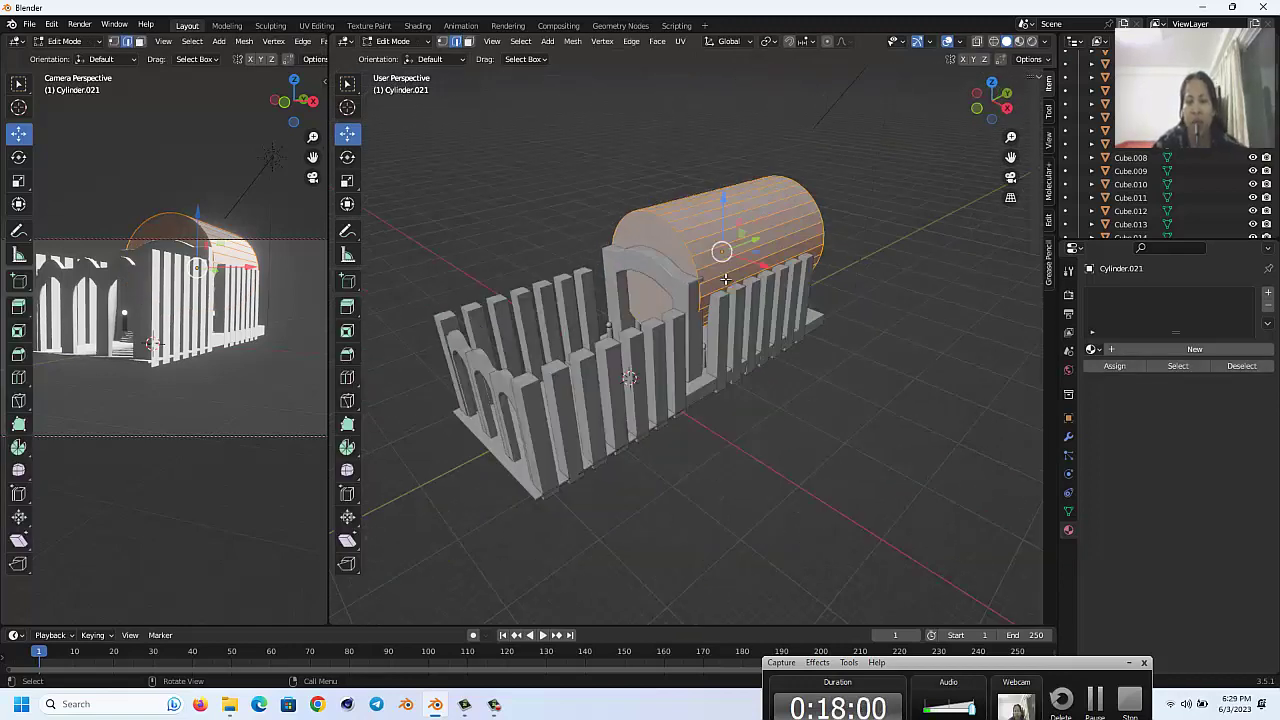
{"action": "key", "text": "KP_6"}
{"action": "key", "text": "KP_6"}
{"action": "key", "text": "KP_6"}
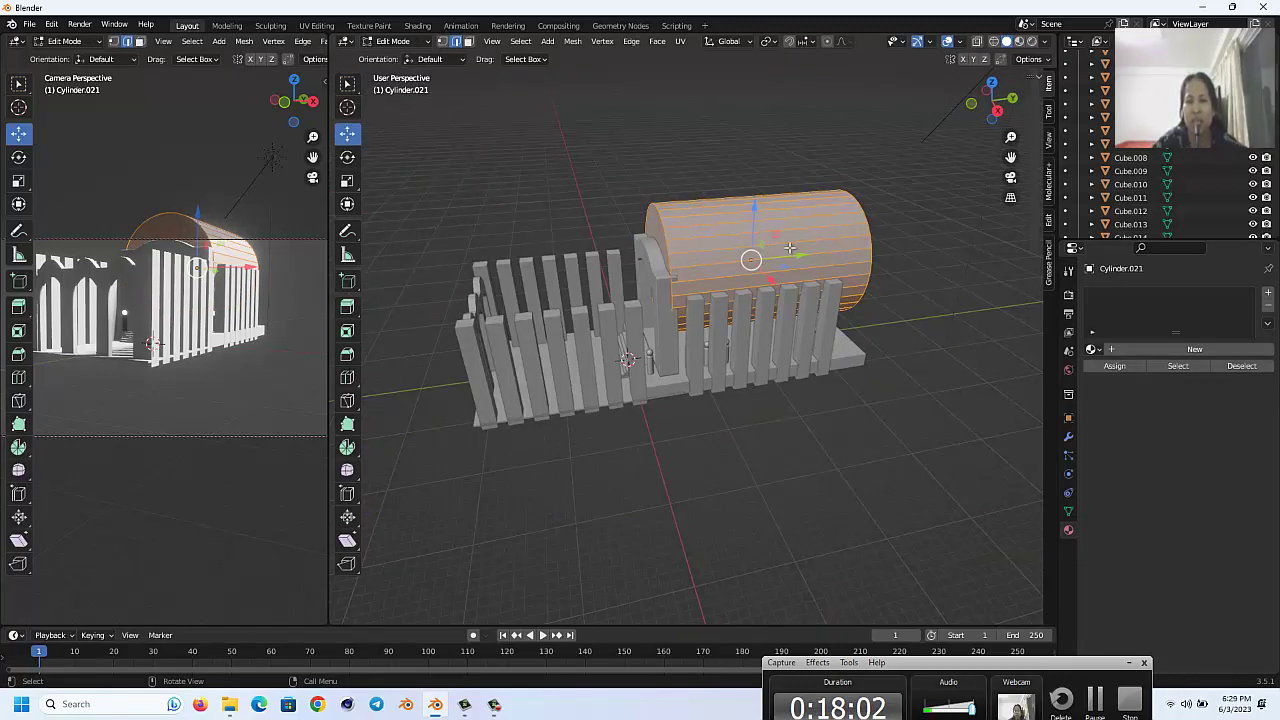
{"action": "left_click_drag", "start_coordinate": [802, 251], "coordinate": [749, 221]}
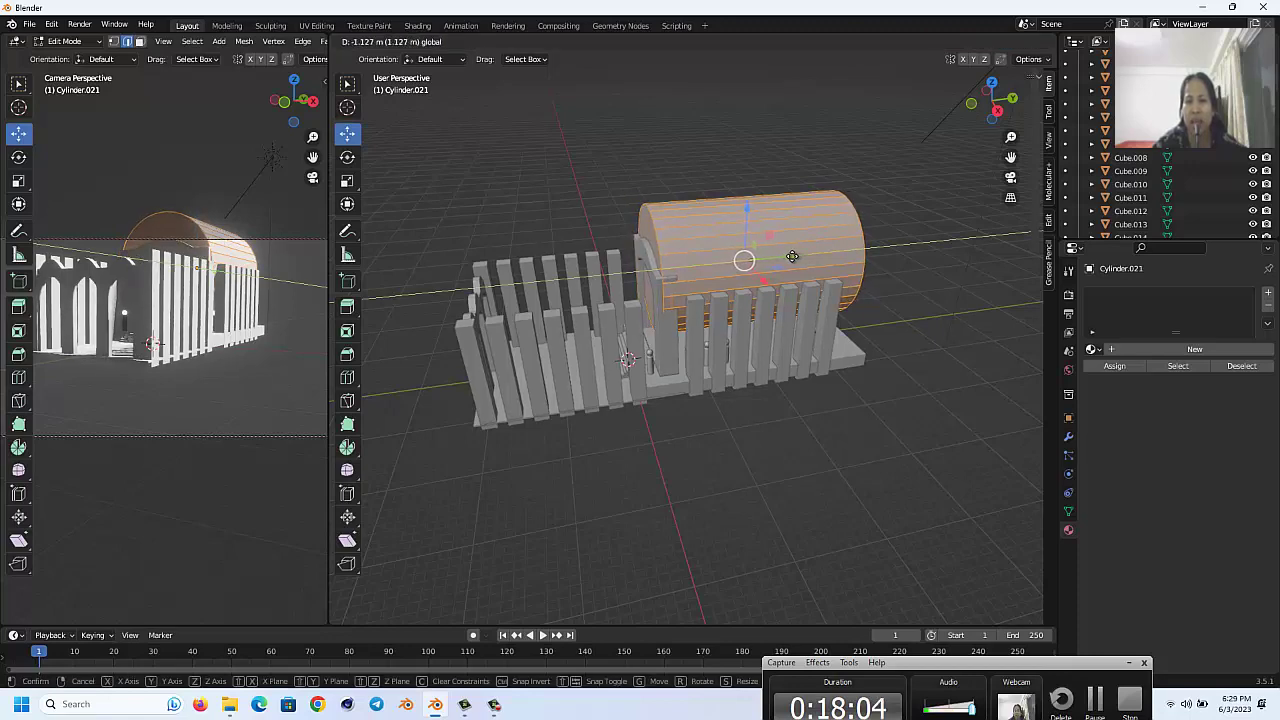
Step: Set up a Right Ortho view with X-ray wireframe and vertex selection
{"action": "key", "text": "KP_6"}
{"action": "key", "text": "KP_3"}
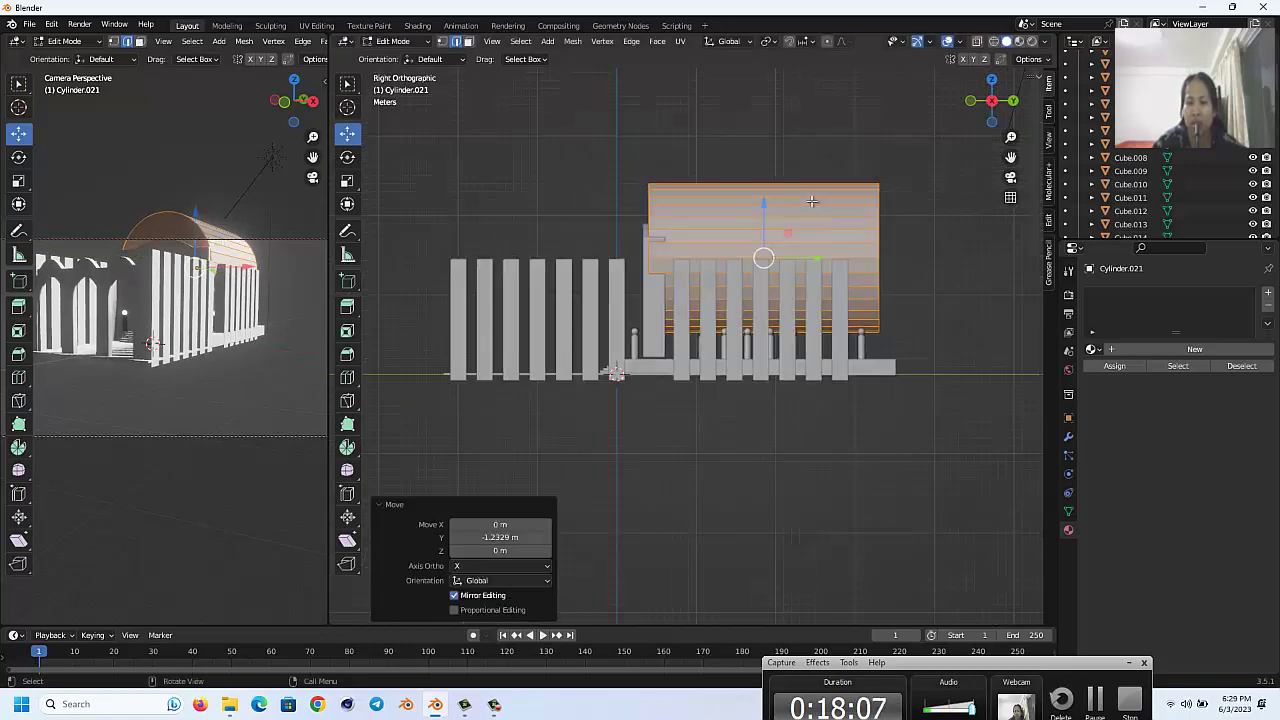
{"action": "left_click", "coordinate": [979, 41]}
{"action": "left_click", "coordinate": [994, 41]}
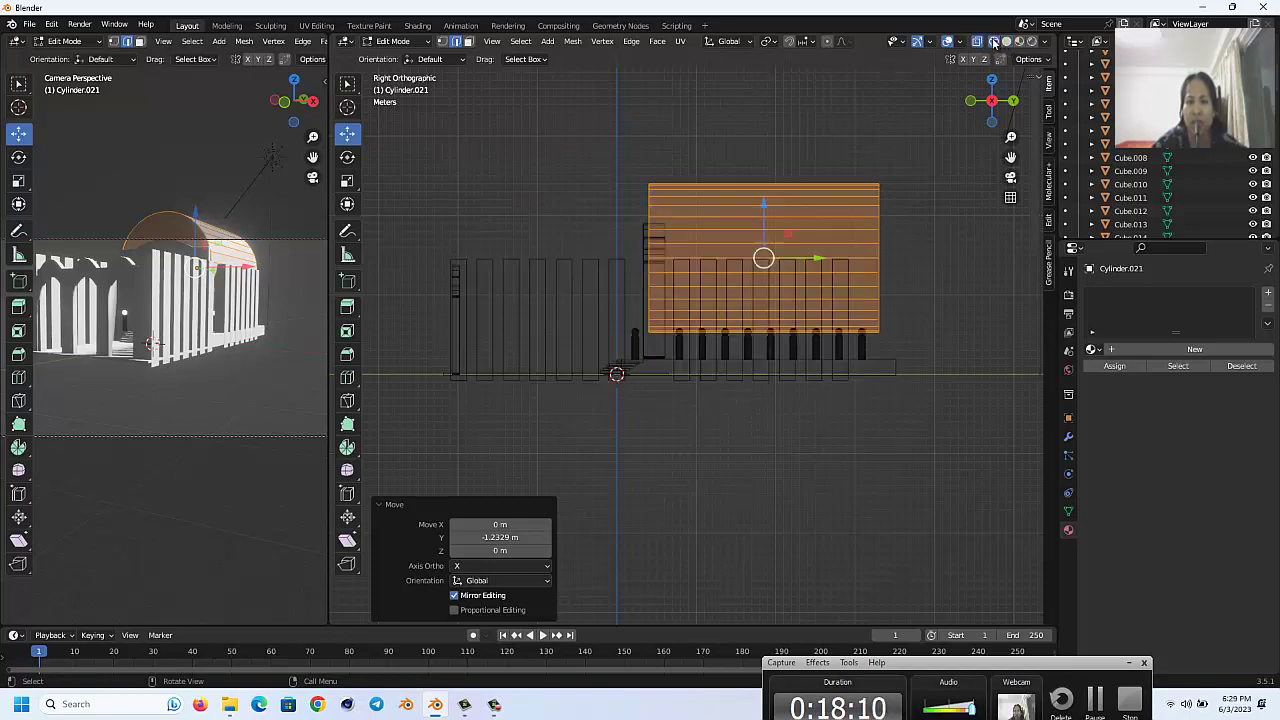
{"action": "left_click", "coordinate": [441, 41]}
{"action": "key", "text": "Tab"}
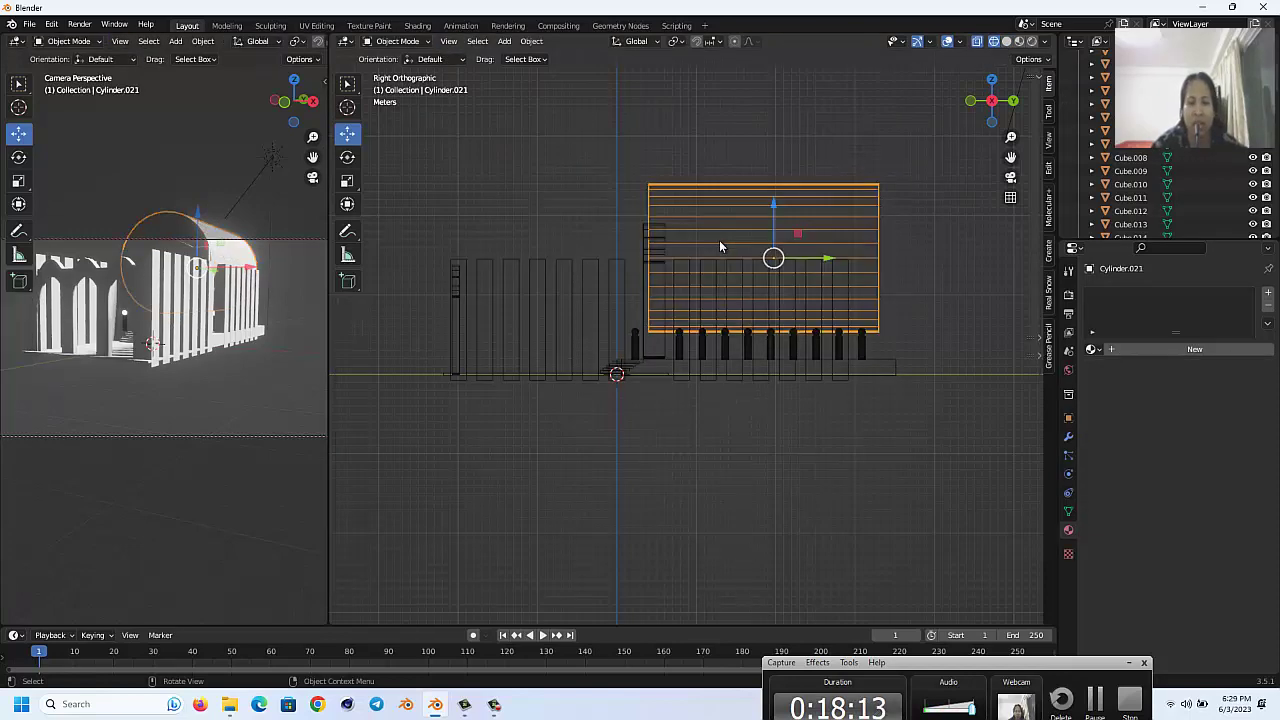
{"action": "scroll", "coordinate": [644, 255], "scroll_direction": "up", "scroll_amount": 1}
{"action": "scroll", "coordinate": [637, 241], "scroll_direction": "up", "scroll_amount": 3}
{"action": "scroll", "coordinate": [651, 208], "scroll_direction": "down", "scroll_amount": 1}
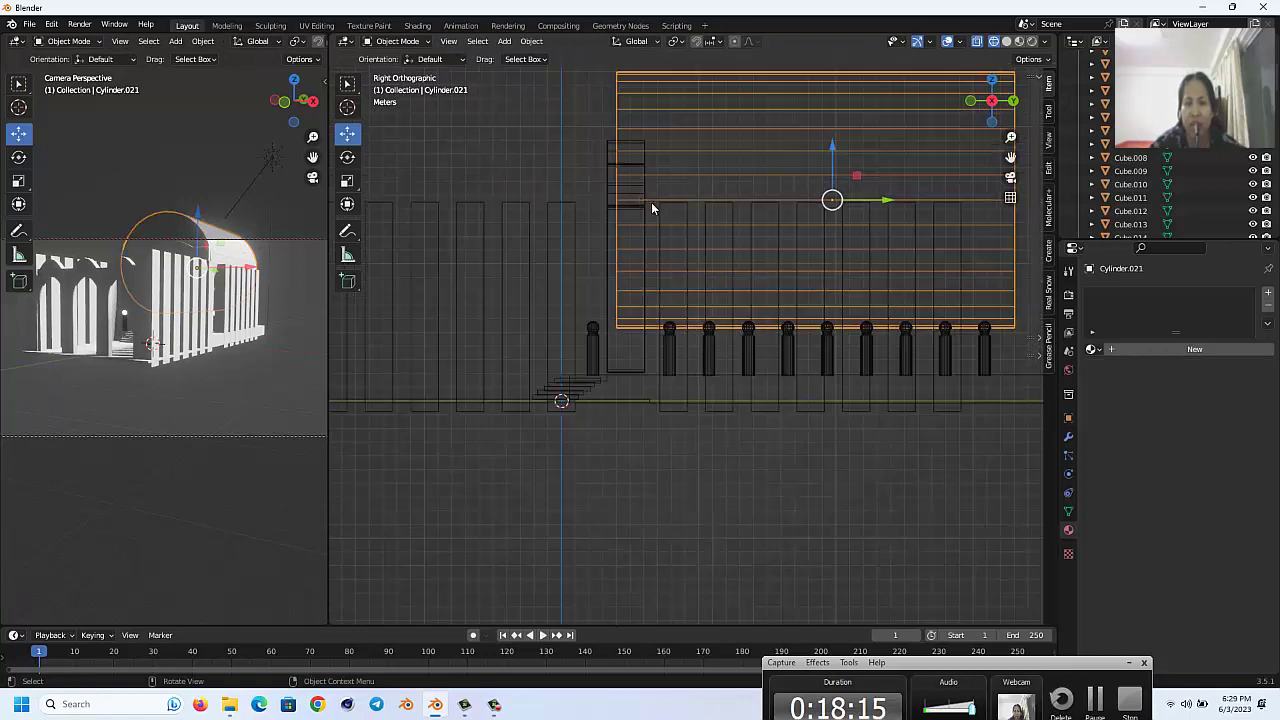
{"action": "scroll", "coordinate": [440, 60], "scroll_direction": "down", "scroll_amount": 3}
{"action": "key", "text": "Tab"}
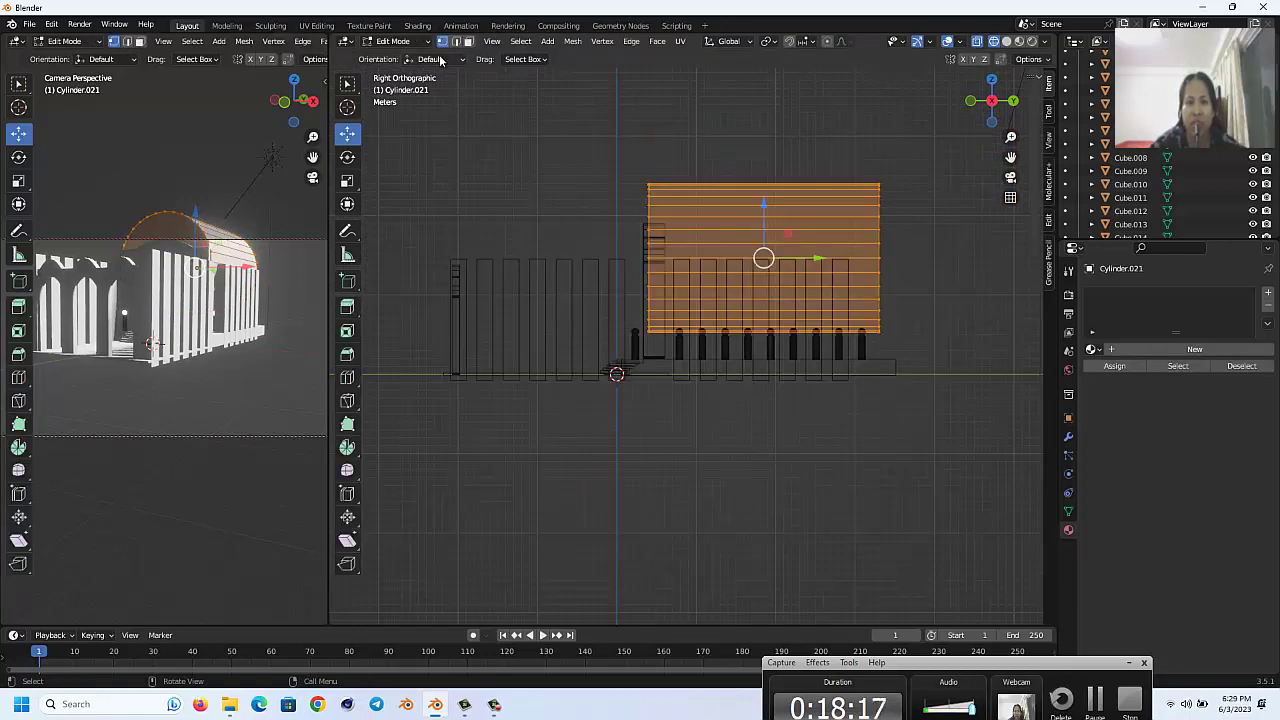
Step: Box-select and delete the cylinder's lower vertex rows, then restore solid shading
{"action": "left_click", "coordinate": [616, 116]}
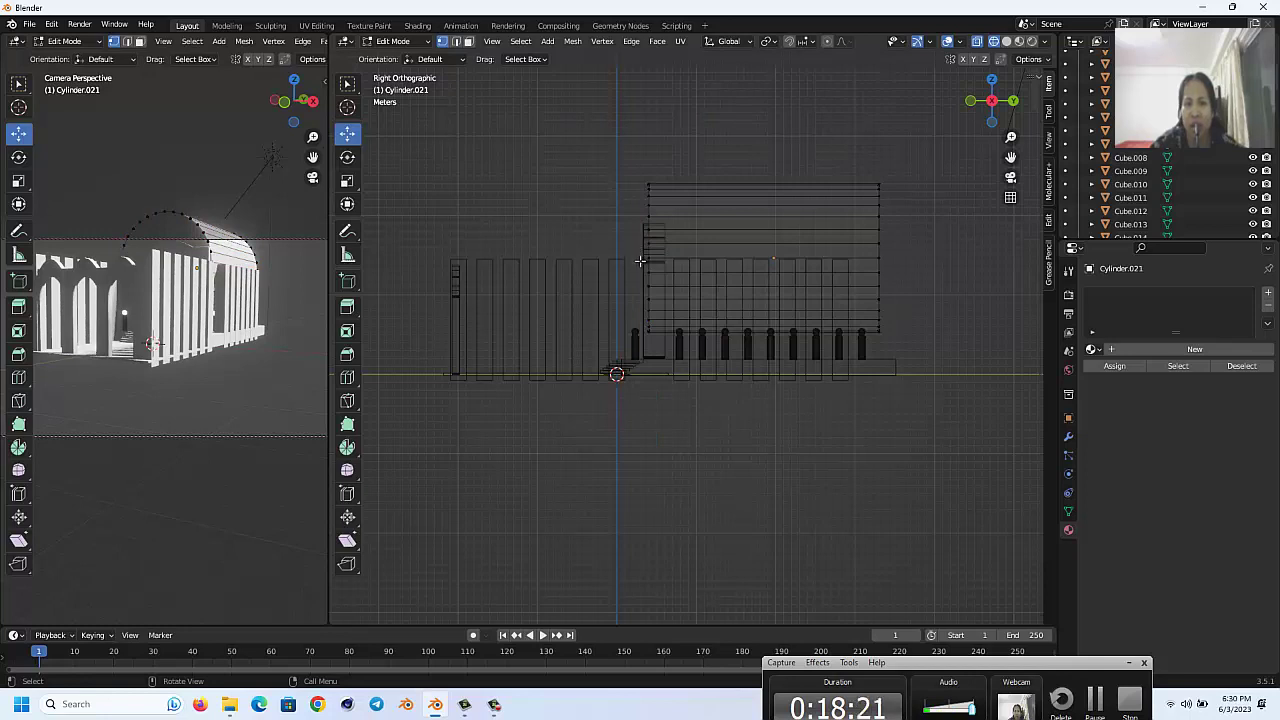
{"action": "left_click_drag", "start_coordinate": [627, 260], "coordinate": [950, 388]}
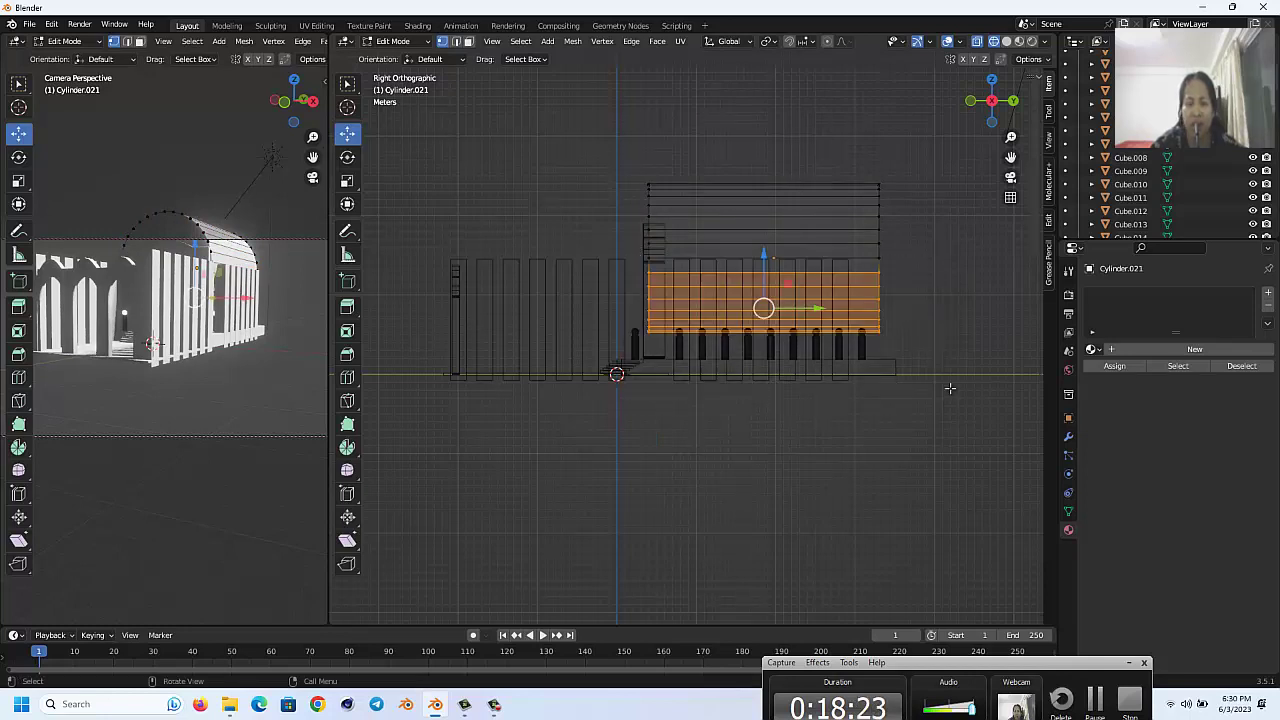
{"action": "key", "text": "x"}
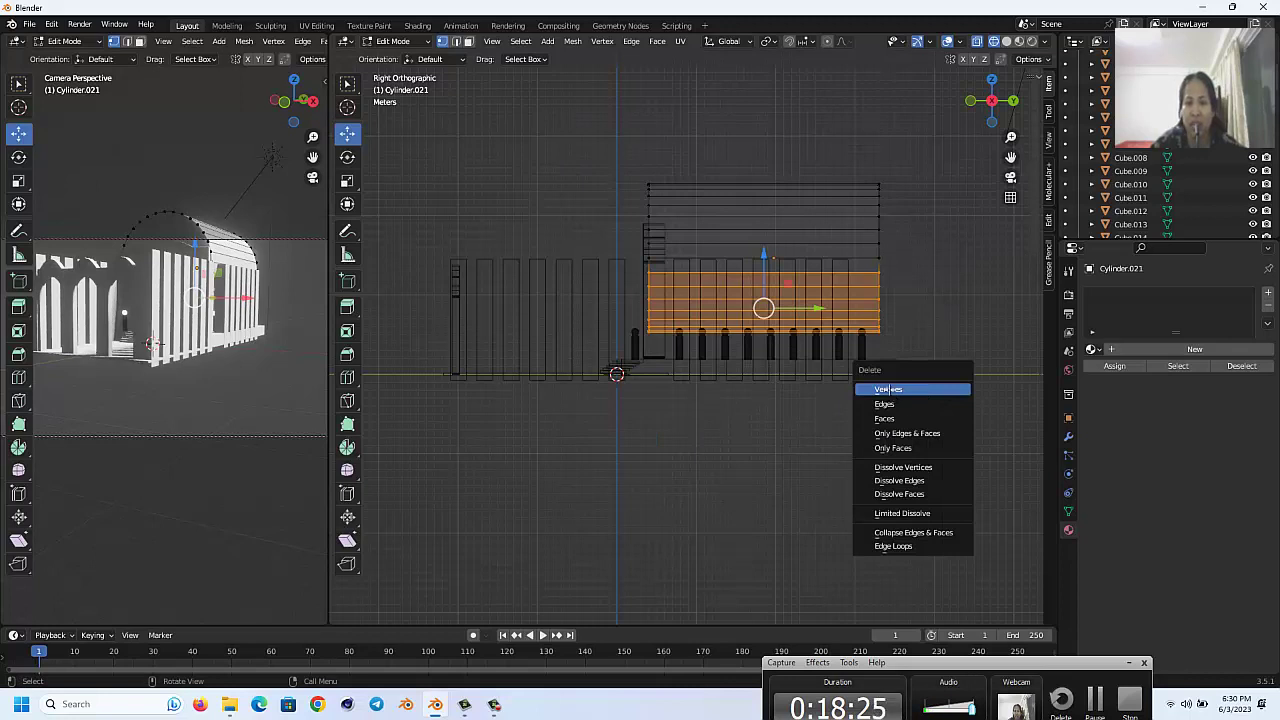
{"action": "left_click", "coordinate": [888, 389]}
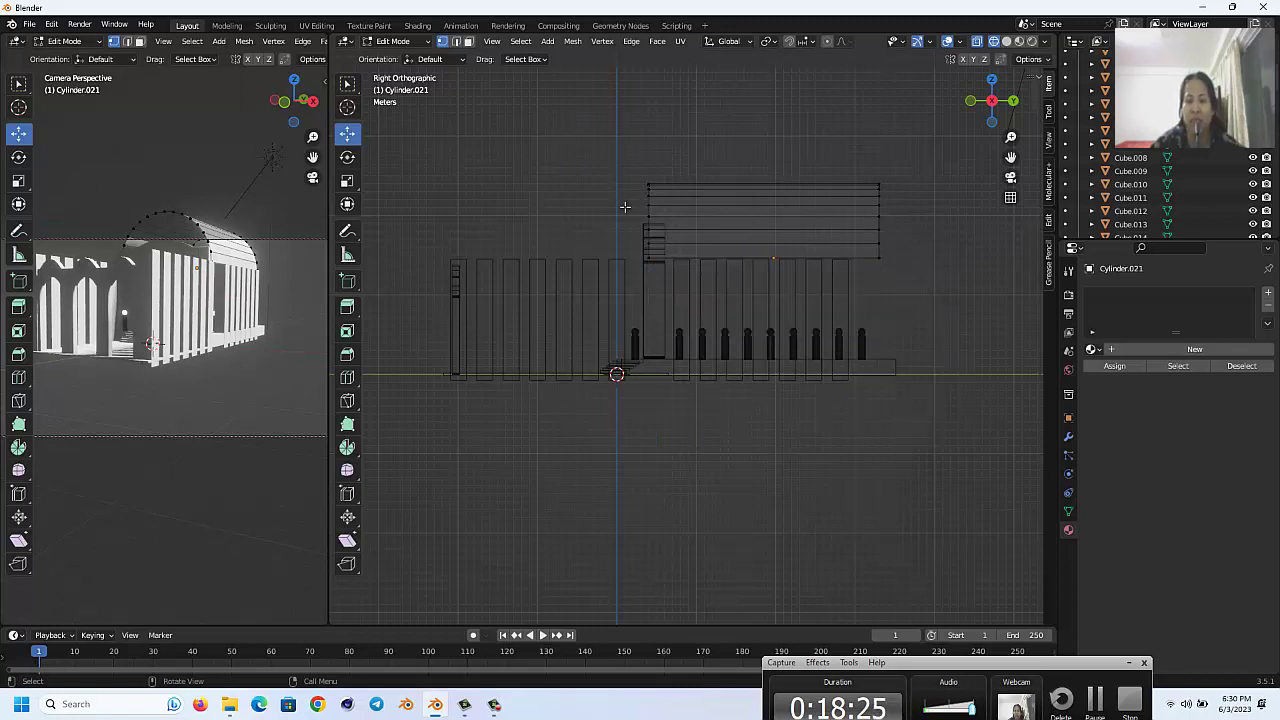
{"action": "left_click", "coordinate": [1005, 42]}
{"action": "left_click", "coordinate": [972, 42]}
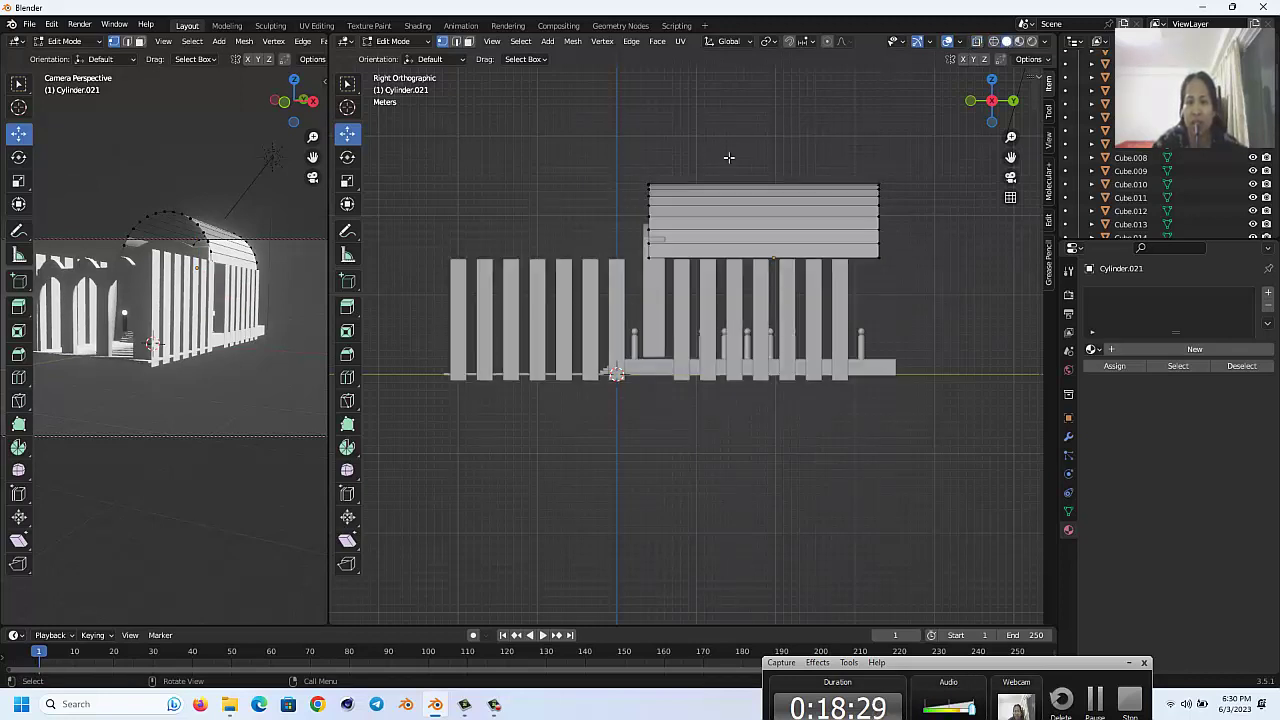
{"action": "middle_click_drag", "start_coordinate": [657, 163], "coordinate": [657, 163]}
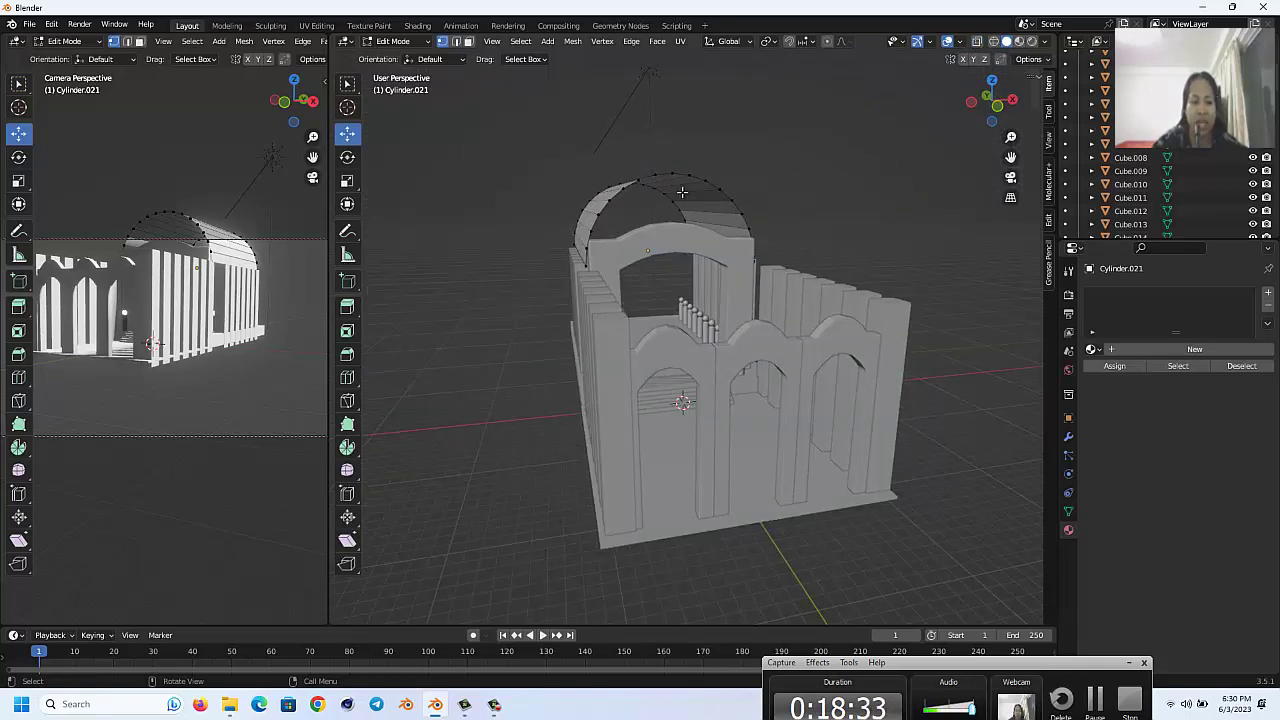
Step: Add a loop cut across the roof cylinder
{"action": "key", "text": "Tab"}
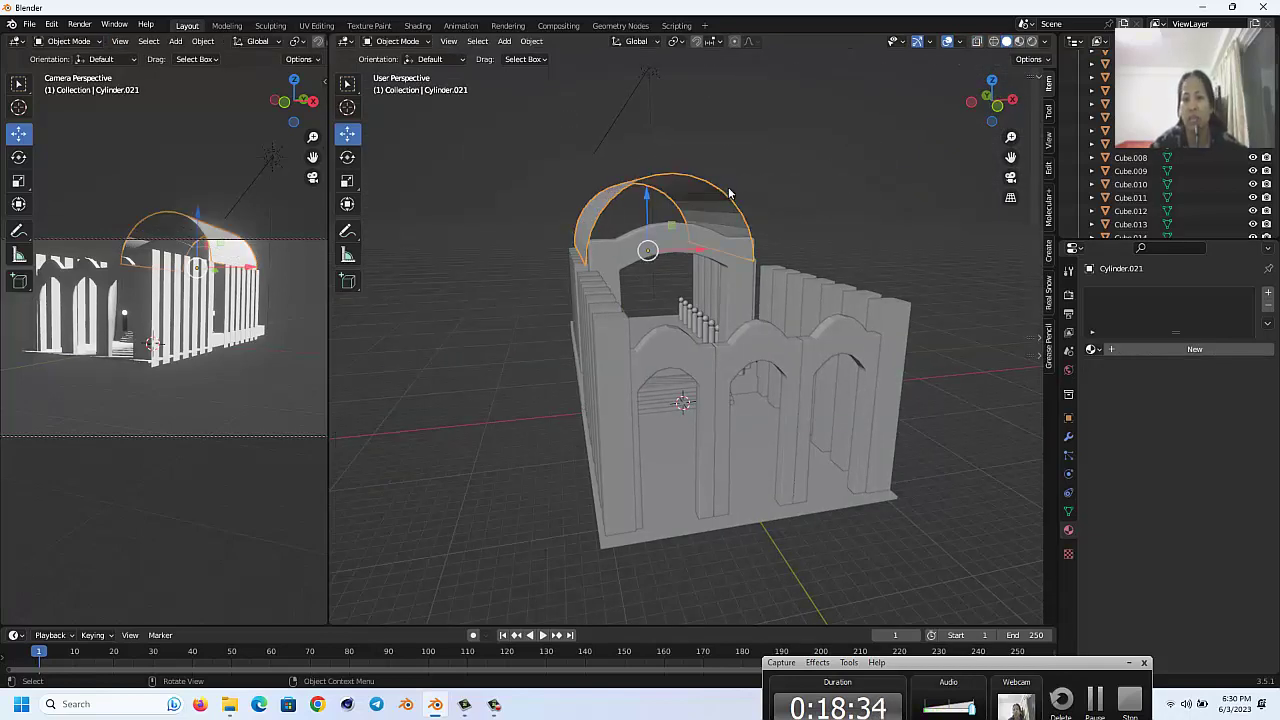
{"action": "middle_click_drag", "start_coordinate": [735, 218], "coordinate": [734, 219]}
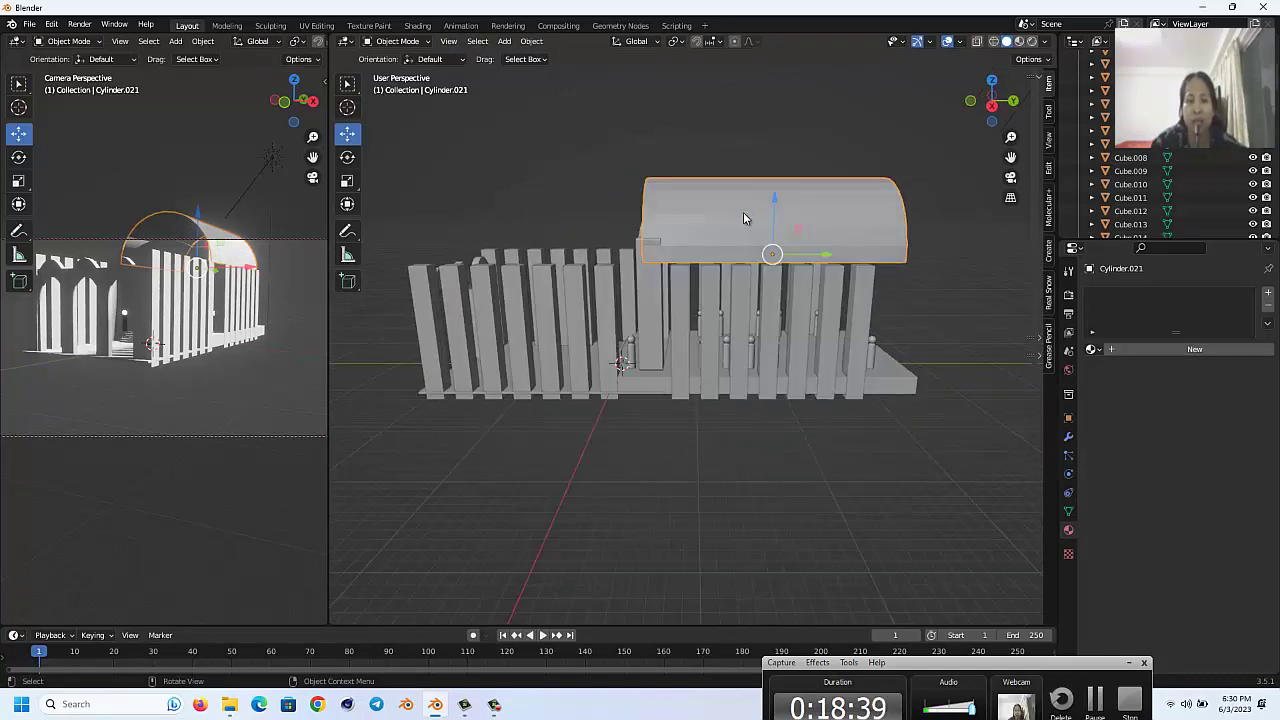
{"action": "key", "text": "Tab"}
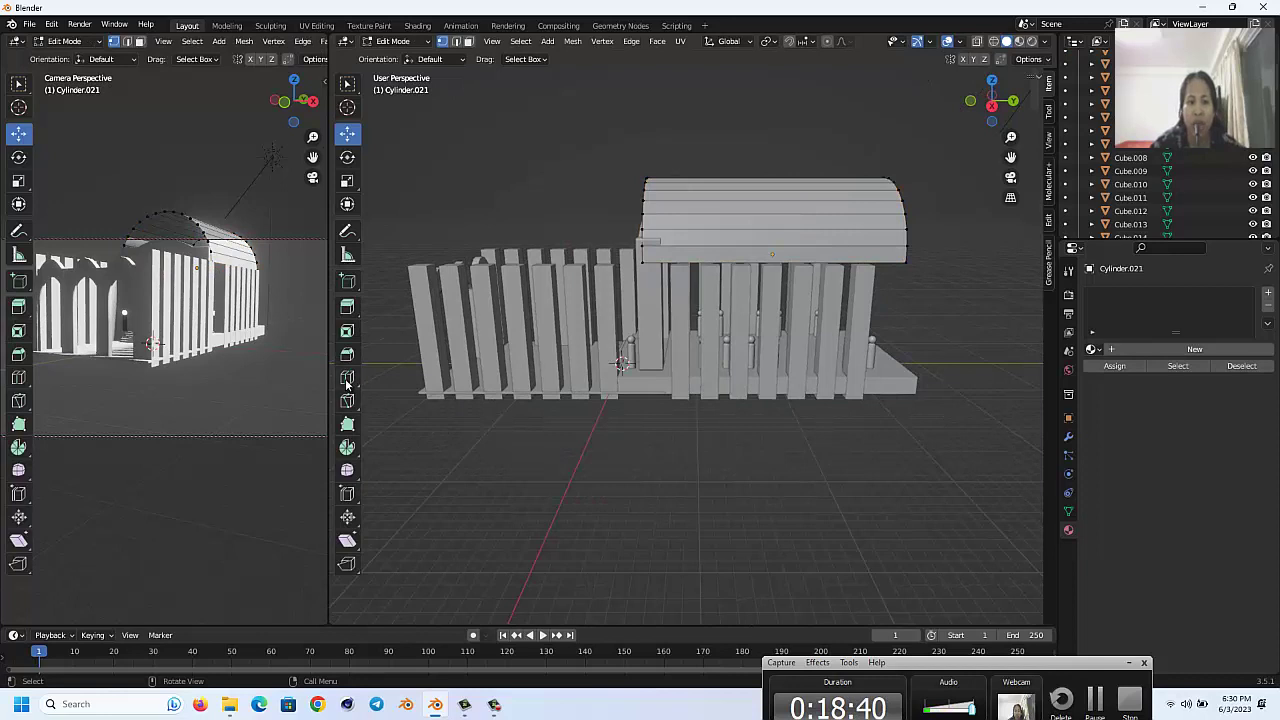
{"action": "left_click", "coordinate": [347, 378]}
{"action": "left_click", "coordinate": [766, 206]}
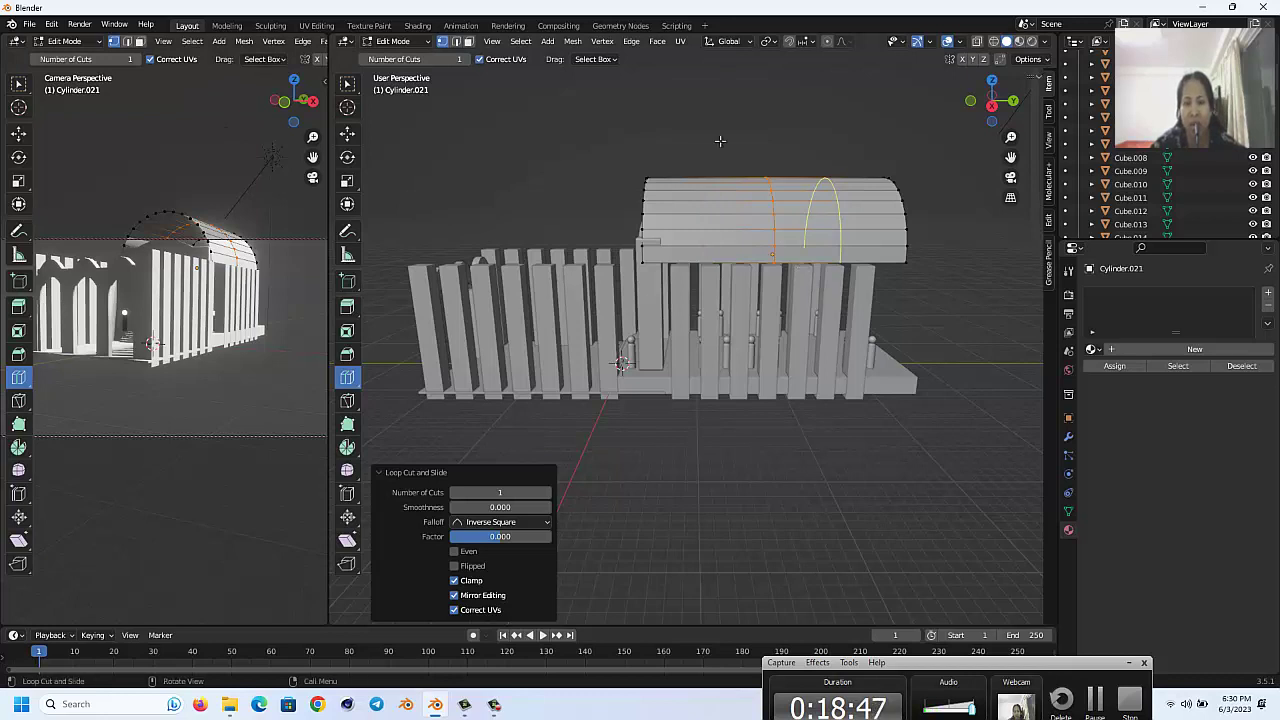
{"action": "left_click", "coordinate": [348, 134]}
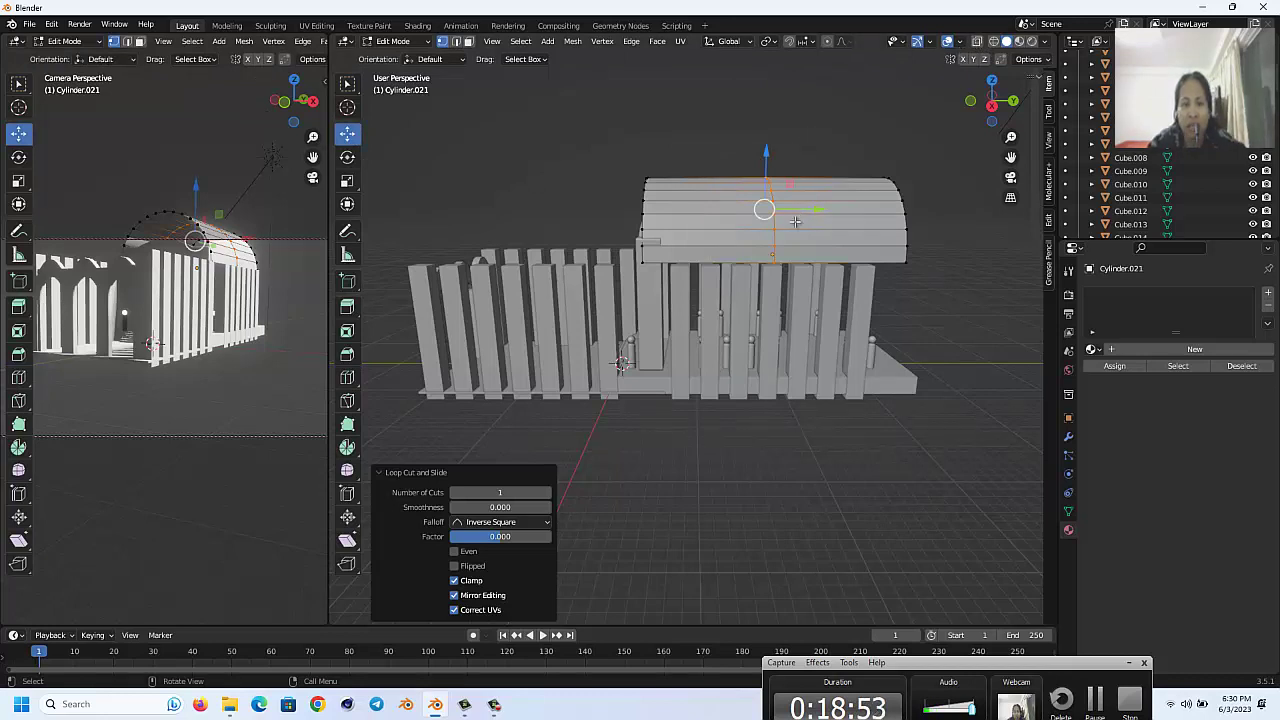
Step: Bevel the new edge loop into a single-segment band
{"action": "key", "text": "ctrl+b"}
{"action": "scroll", "coordinate": [808, 228], "scroll_direction": "up", "scroll_amount": 3}
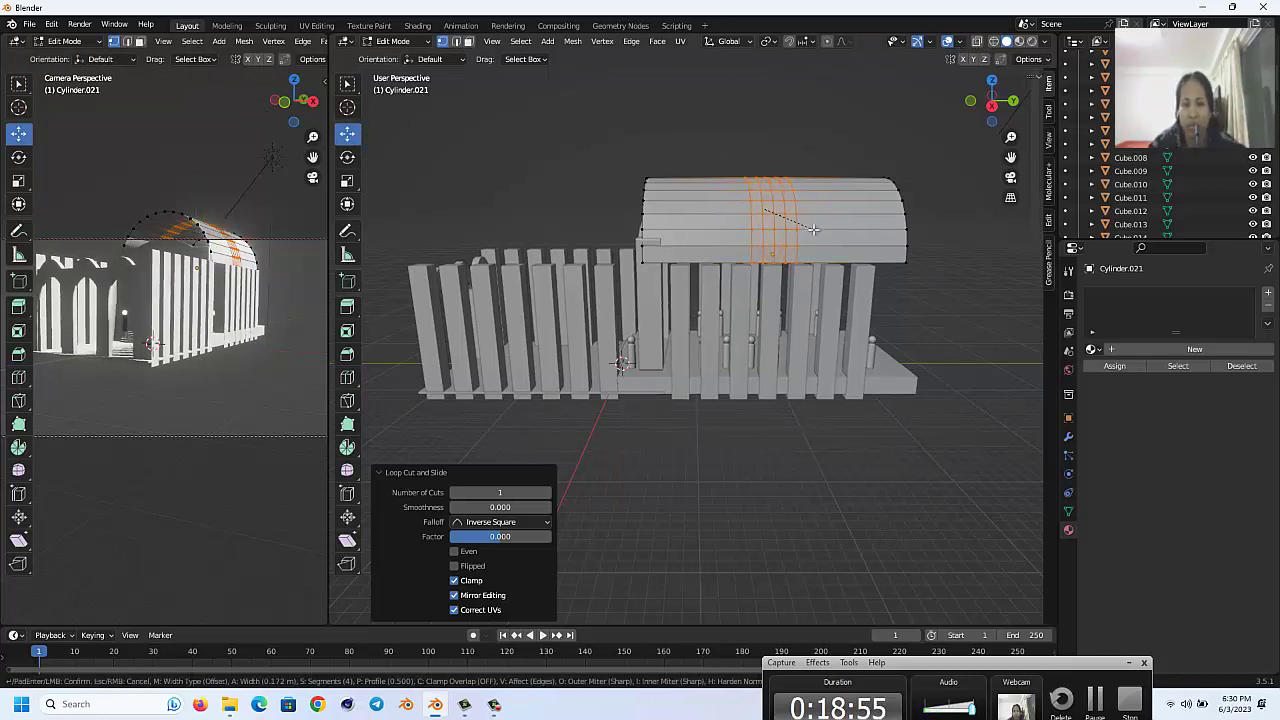
{"action": "left_click", "coordinate": [818, 233]}
{"action": "left_click", "coordinate": [452, 422]}
{"action": "left_click", "coordinate": [452, 422]}
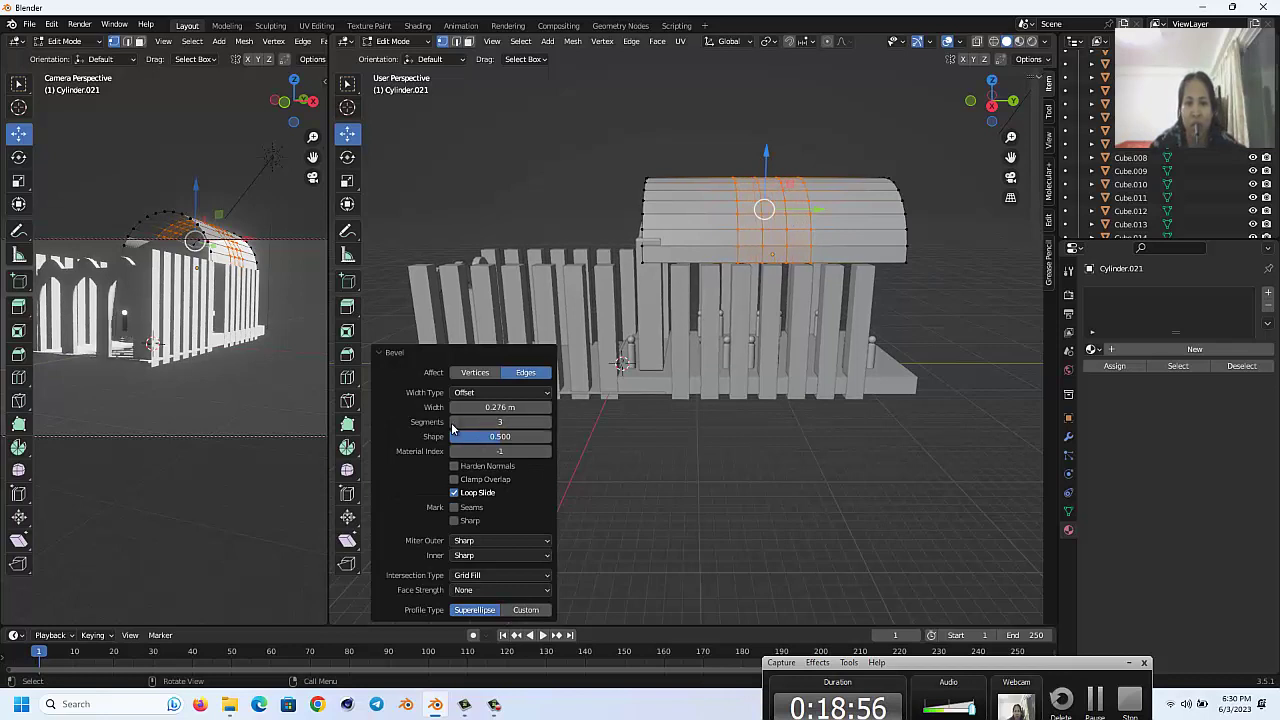
{"action": "left_click", "coordinate": [452, 422]}
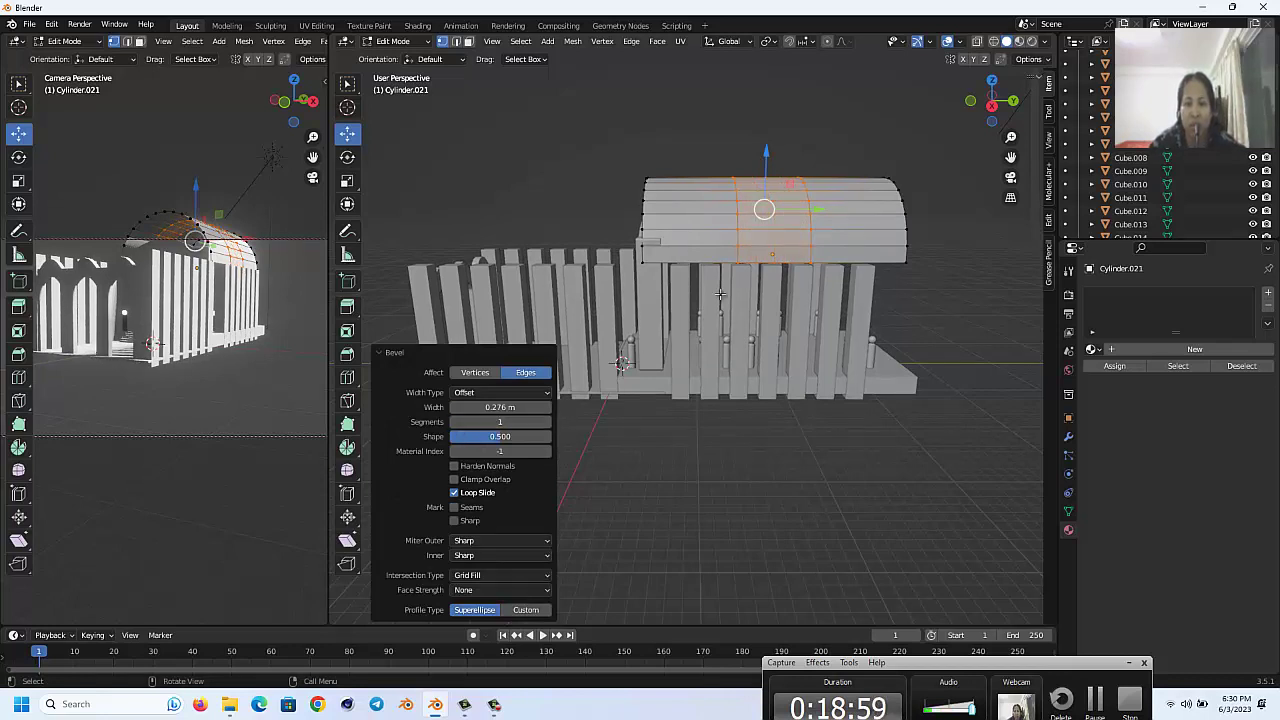
Step: Extrude the band outward along its normals into a raised rib
{"action": "key", "text": "alt+e"}
{"action": "left_click", "coordinate": [764, 376]}
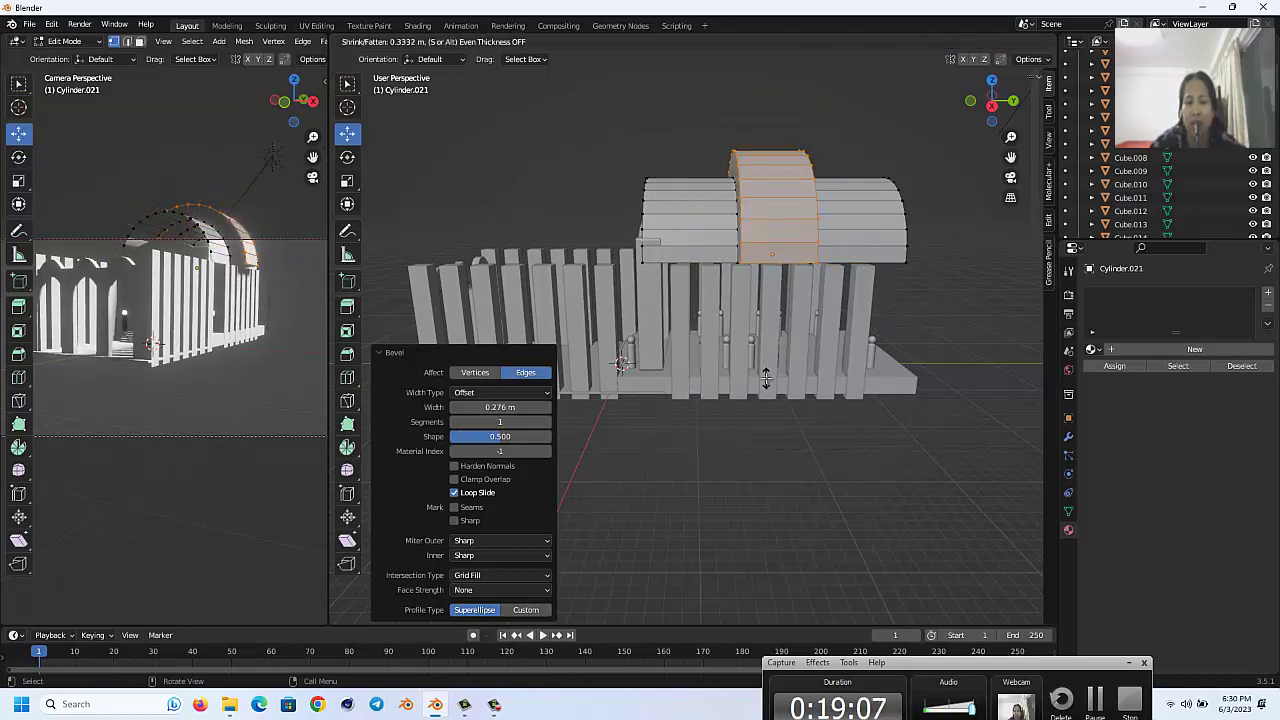
{"action": "left_click", "coordinate": [765, 378]}
{"action": "left_click", "coordinate": [858, 139]}
Step: Apply a narrow bevel to a vertical edge loop on the rib
{"action": "scroll", "coordinate": [897, 349], "scroll_direction": "up", "scroll_amount": 2}
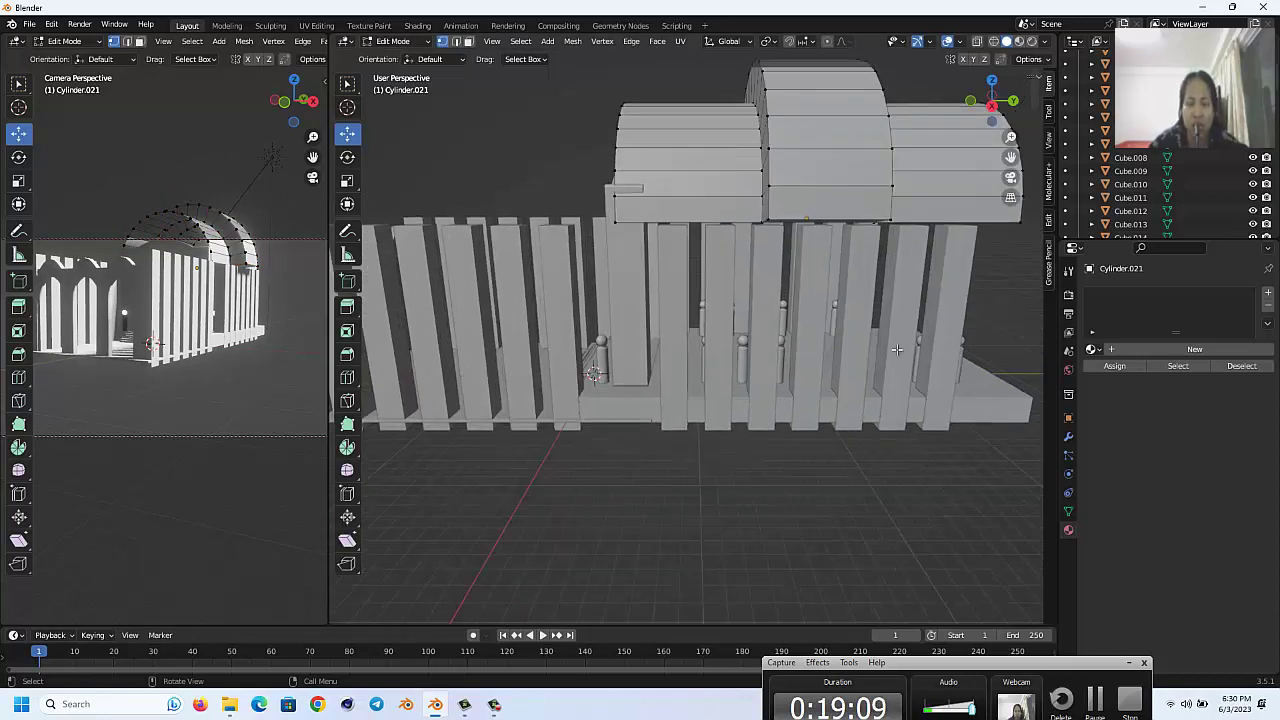
{"action": "left_click", "coordinate": [767, 133], "text": "alt"}
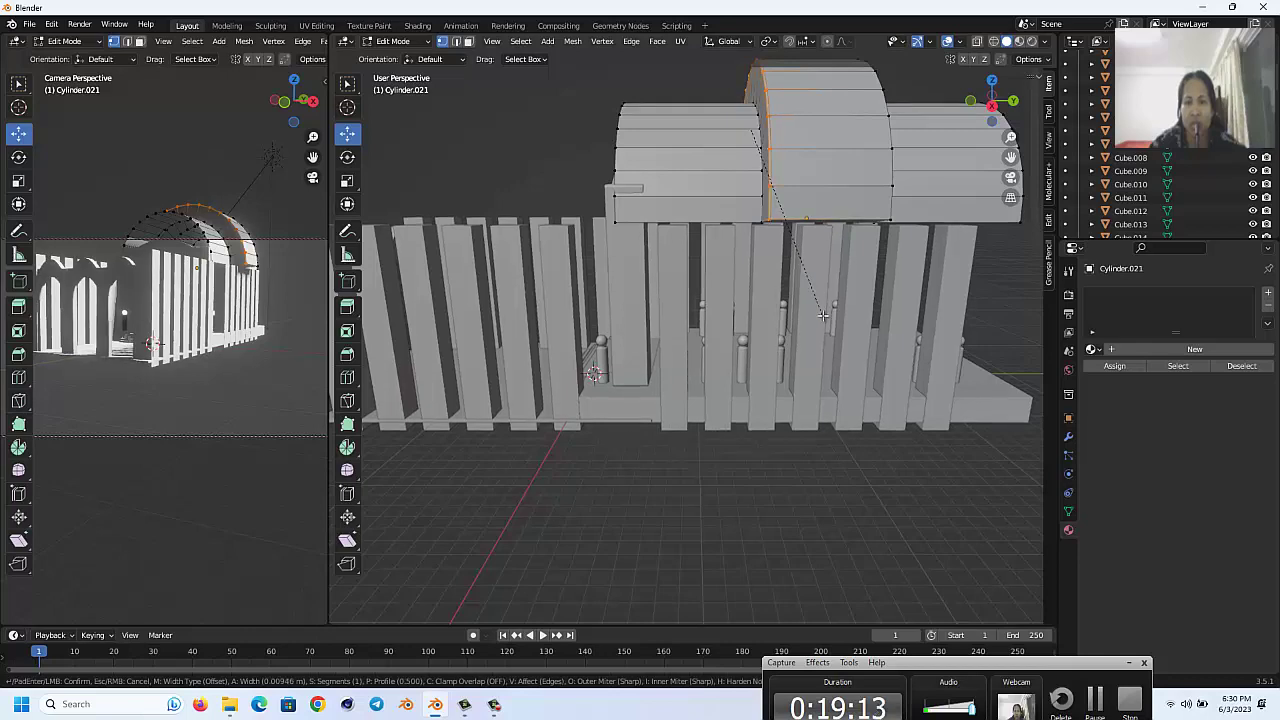
{"action": "left_click", "coordinate": [826, 319]}
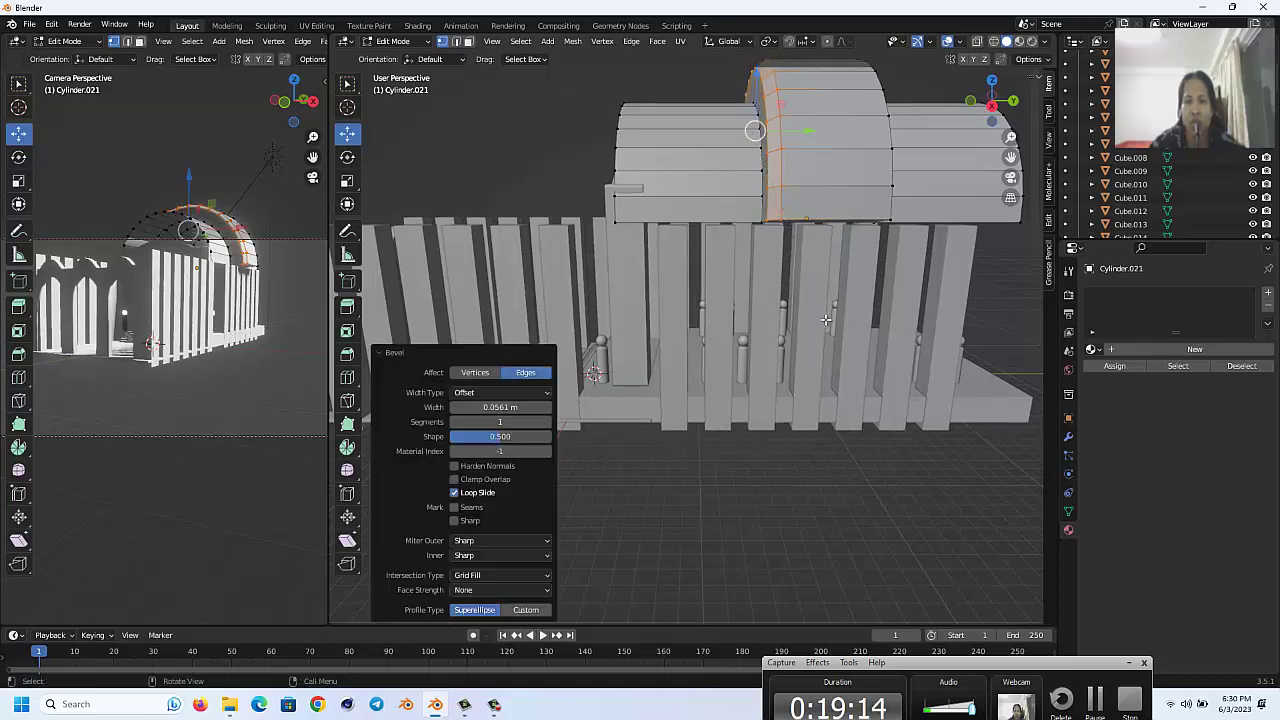
{"action": "middle_click_drag", "start_coordinate": [921, 161], "coordinate": [921, 161]}
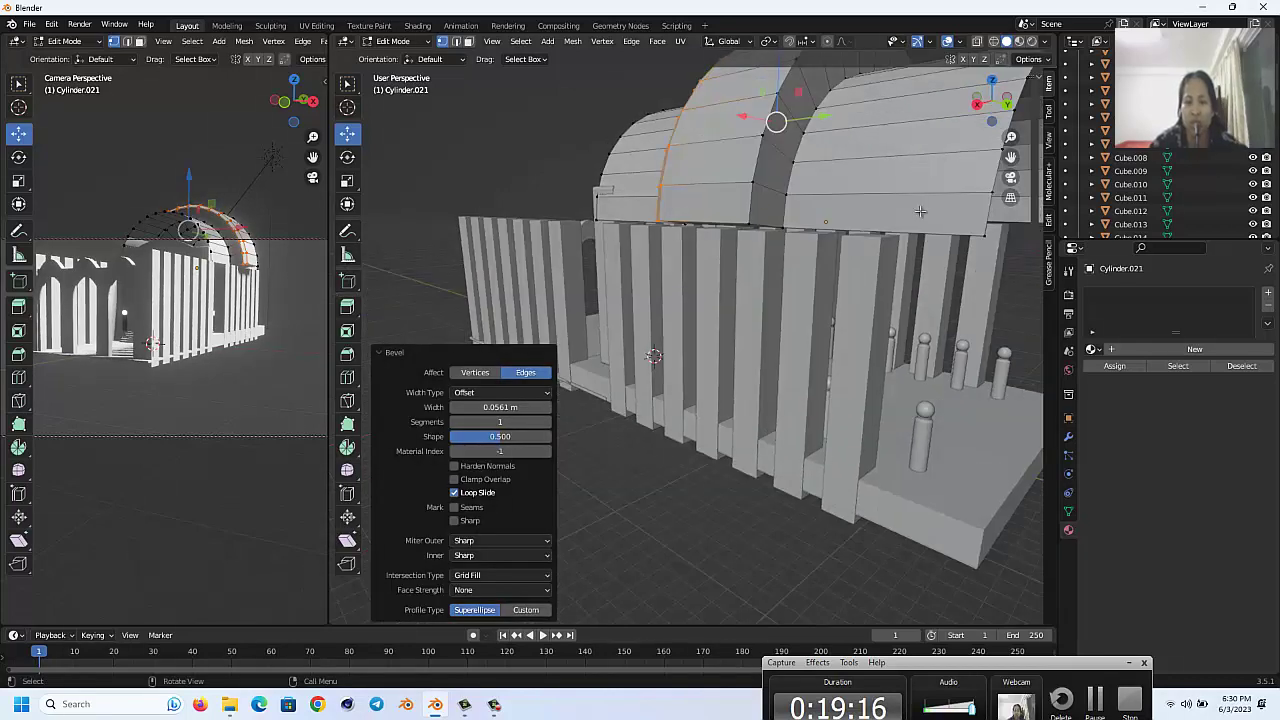
{"action": "left_click", "coordinate": [717, 558]}
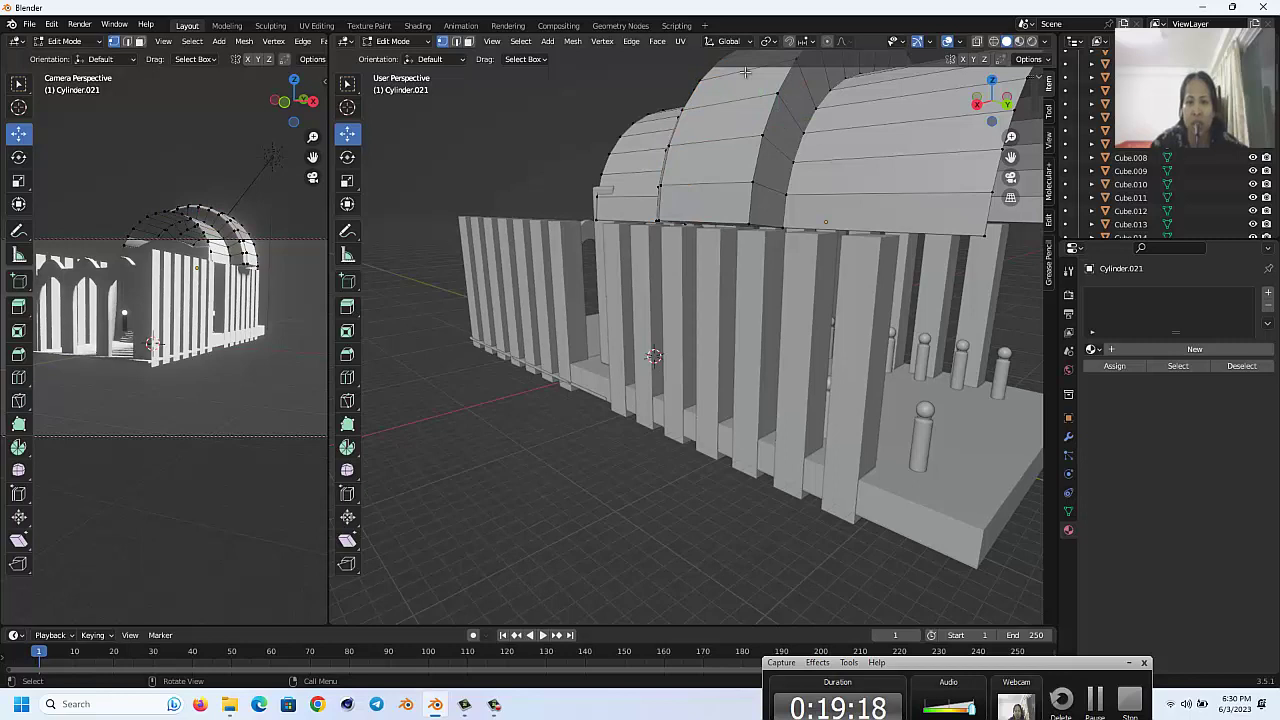
Step: Bevel the arch's middle edge loop to about 0.109 m wide
{"action": "left_click", "coordinate": [768, 130]}
{"action": "key", "text": "ctrl+b"}
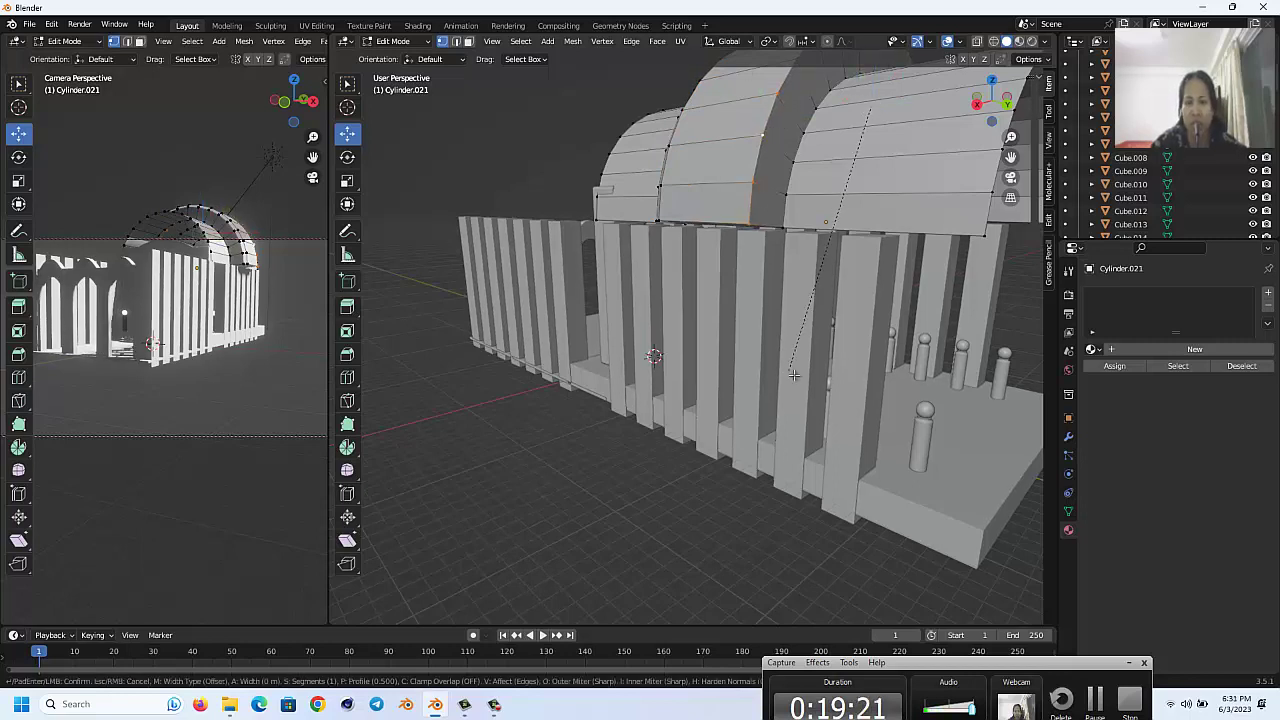
{"action": "left_click", "coordinate": [806, 396]}
{"action": "middle_click_drag", "start_coordinate": [806, 396], "coordinate": [729, 320]}
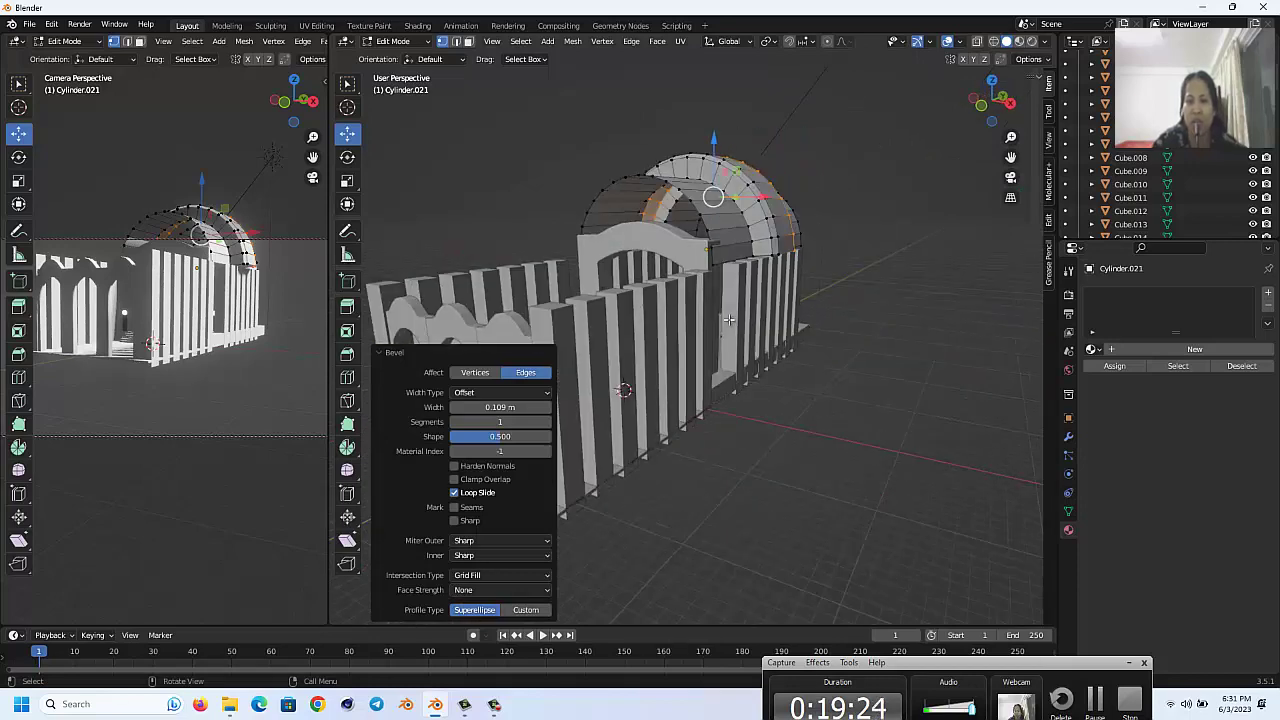
{"action": "key", "text": "Tab"}
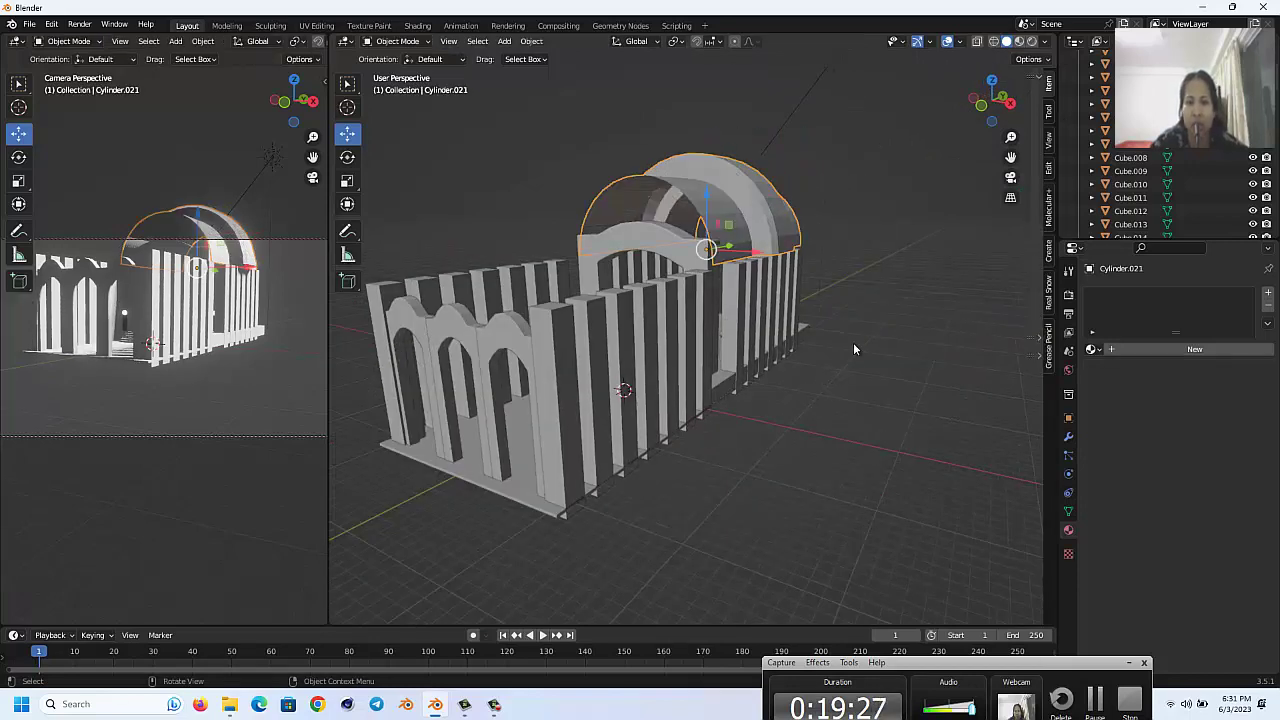
Step: Apply Shade Smooth to the Cylinder.021 vault and check it in Edit Mode
{"action": "right_click", "coordinate": [766, 212]}
{"action": "left_click", "coordinate": [760, 213]}
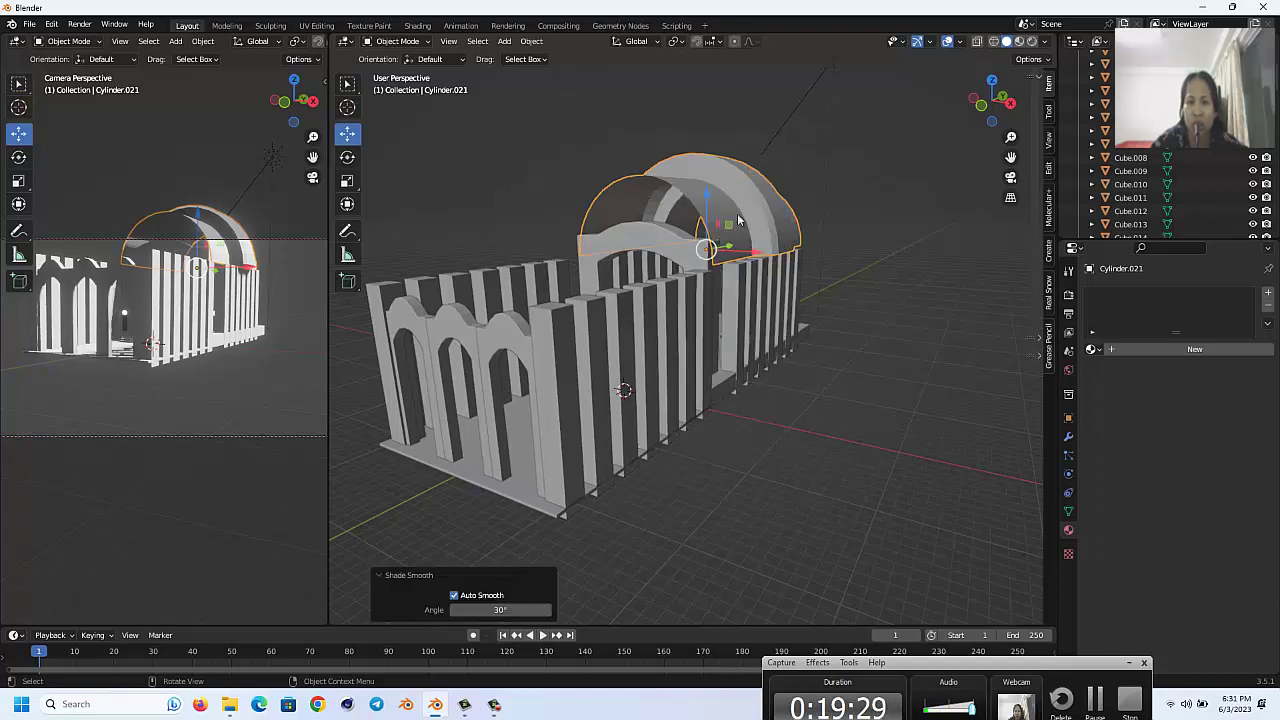
{"action": "left_click", "coordinate": [757, 216]}
{"action": "middle_click_drag", "start_coordinate": [757, 216], "coordinate": [757, 212]}
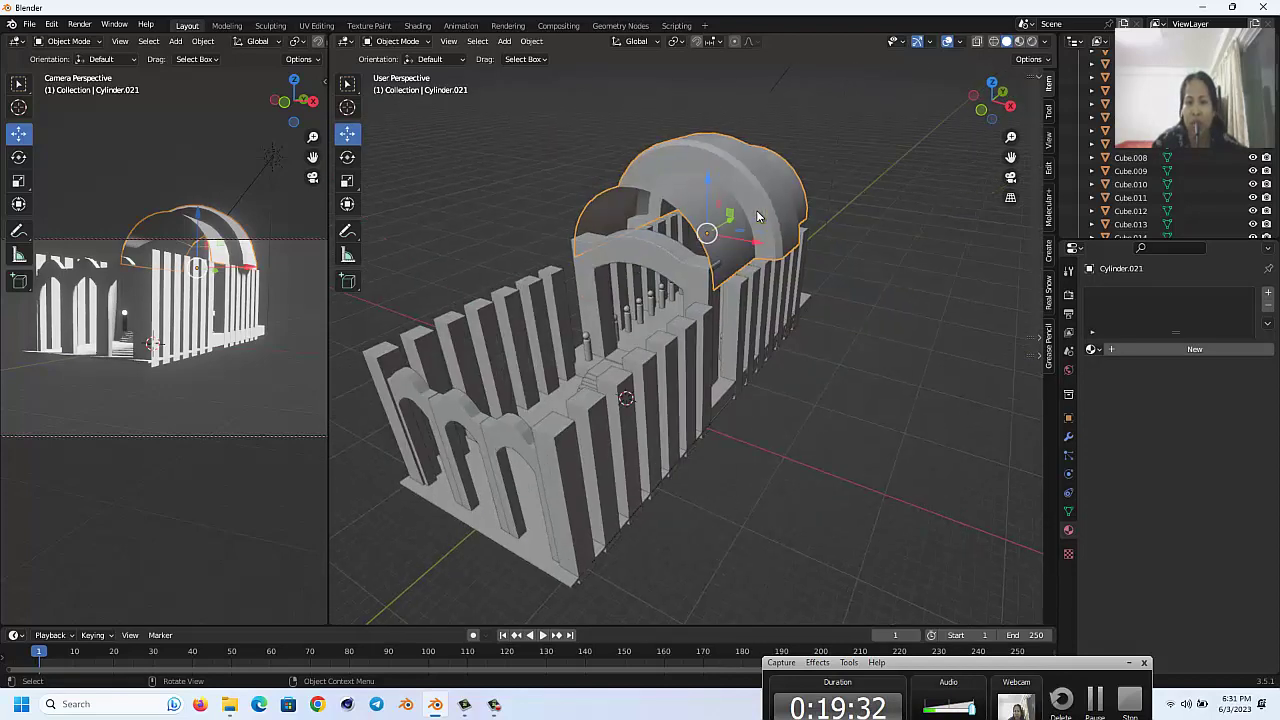
{"action": "key", "text": "Tab"}
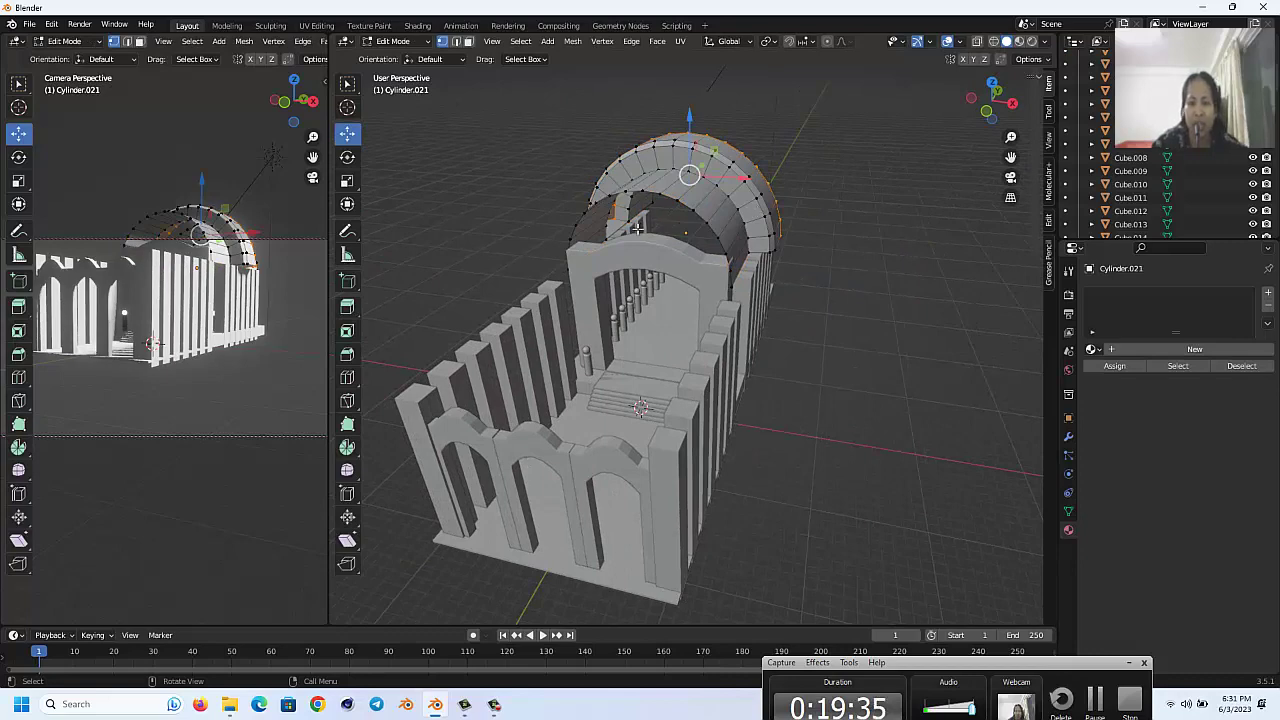
{"action": "middle_click_drag", "start_coordinate": [637, 228], "coordinate": [683, 204]}
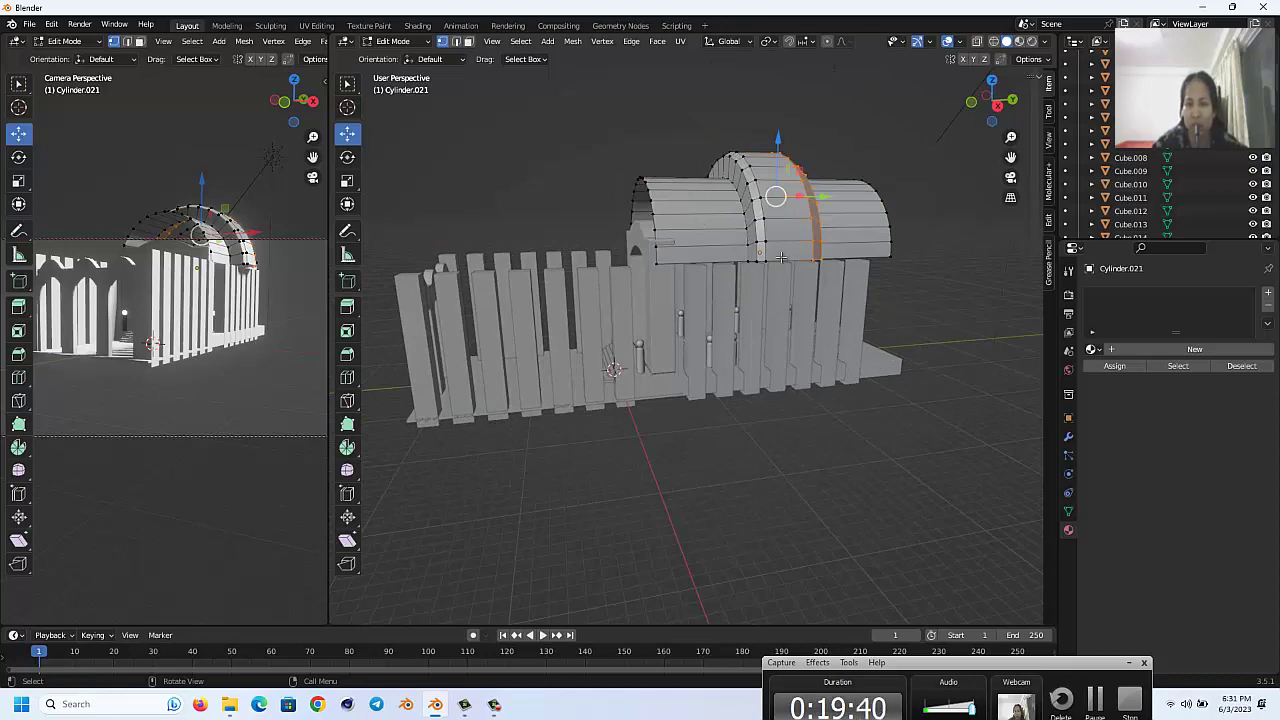
{"action": "key", "text": "Tab"}
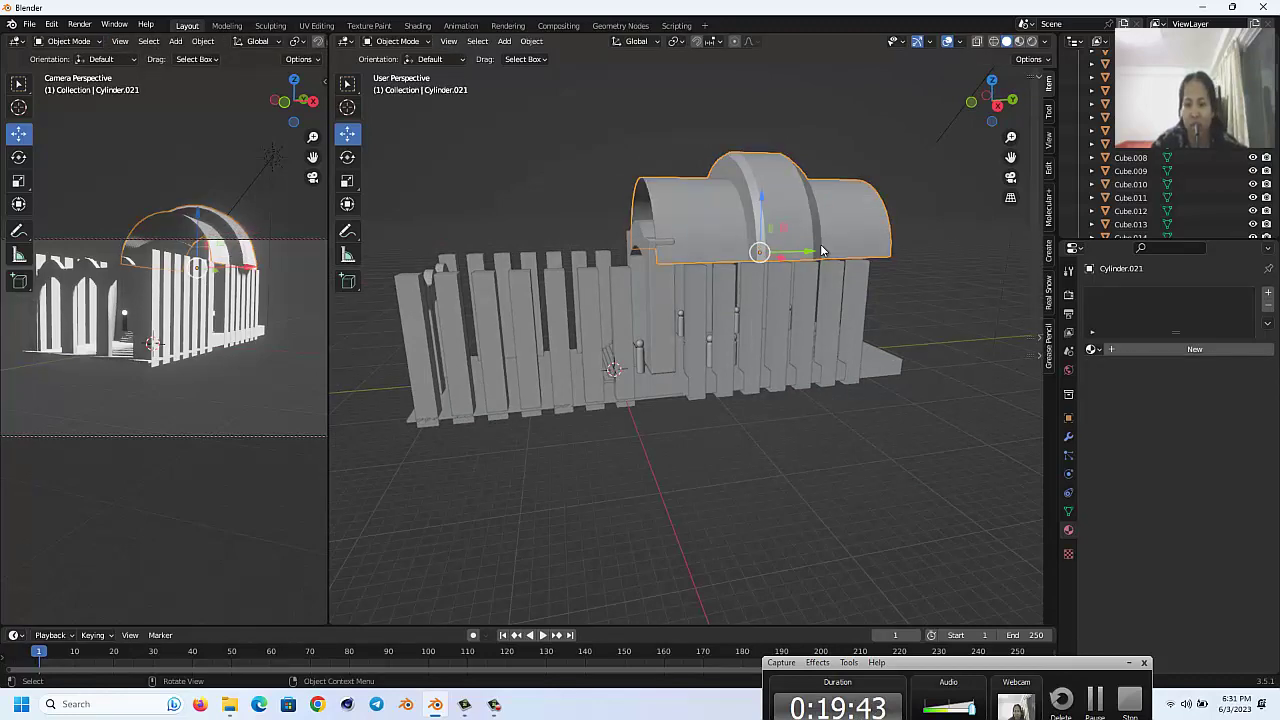
{"action": "key", "text": "KP_7"}
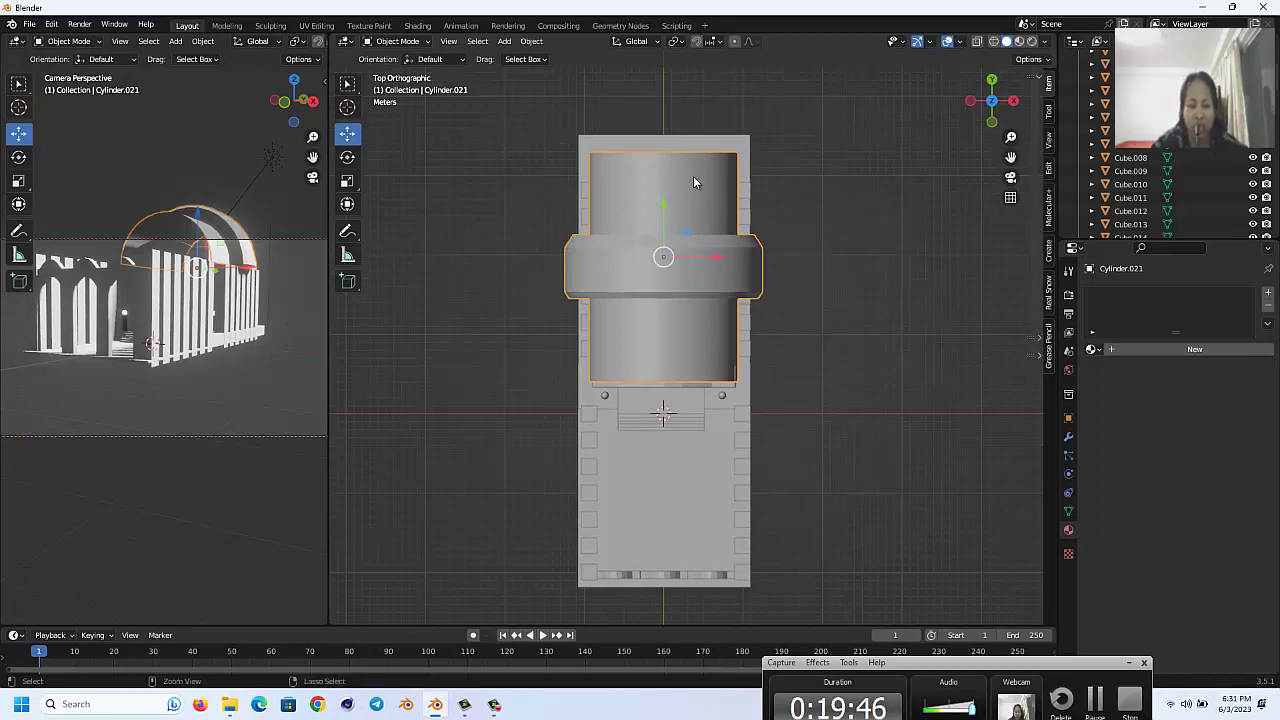
{"action": "key", "text": "d"}
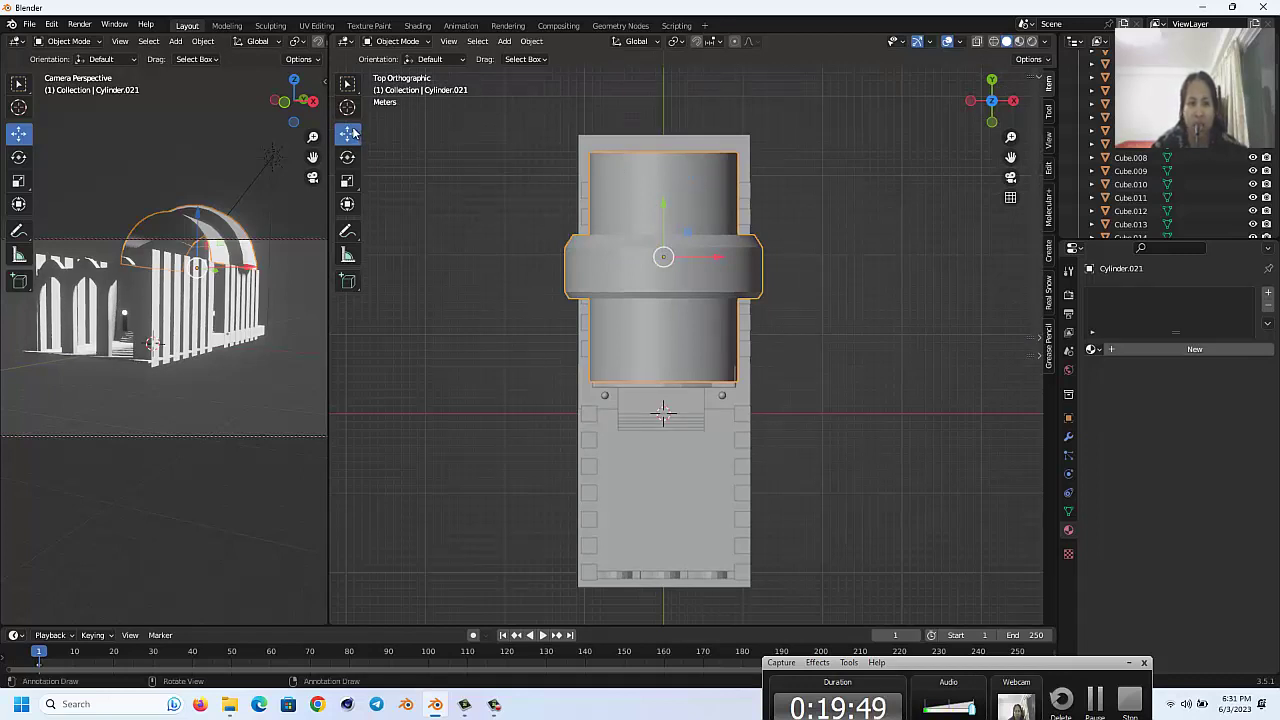
Step: Duplicate the ribbed vault as Cylinder.022, moved −26.193 m along Y to the front end
{"action": "left_click_drag", "start_coordinate": [662, 205], "coordinate": [655, 177]}
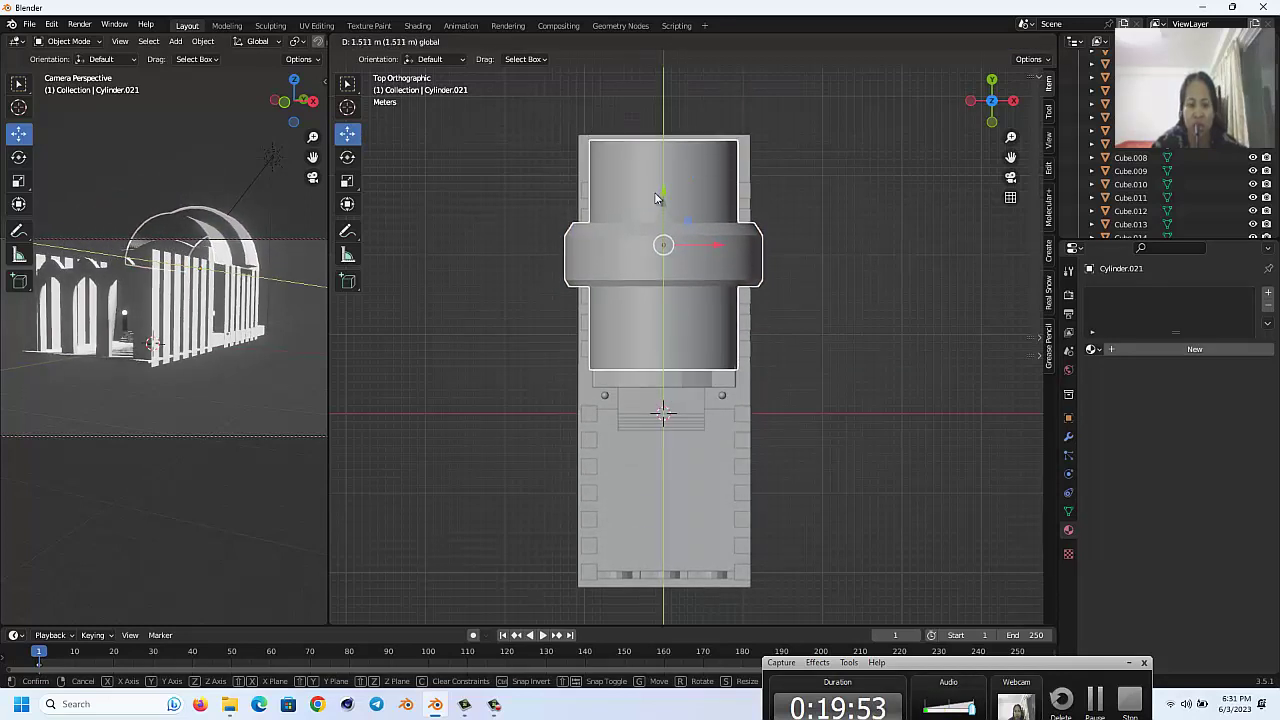
{"action": "left_click", "coordinate": [655, 193]}
{"action": "key", "text": "shift+d"}
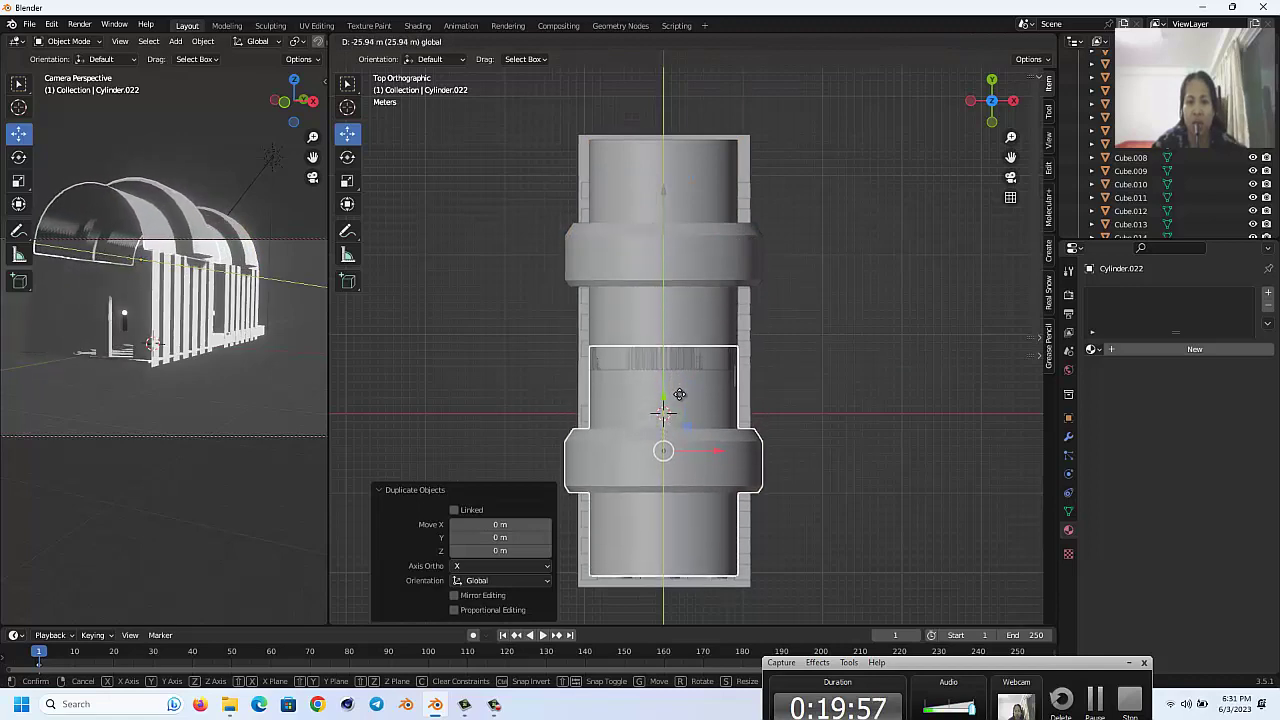
{"action": "left_click", "coordinate": [676, 398]}
{"action": "middle_click_drag", "start_coordinate": [784, 383], "coordinate": [784, 381]}
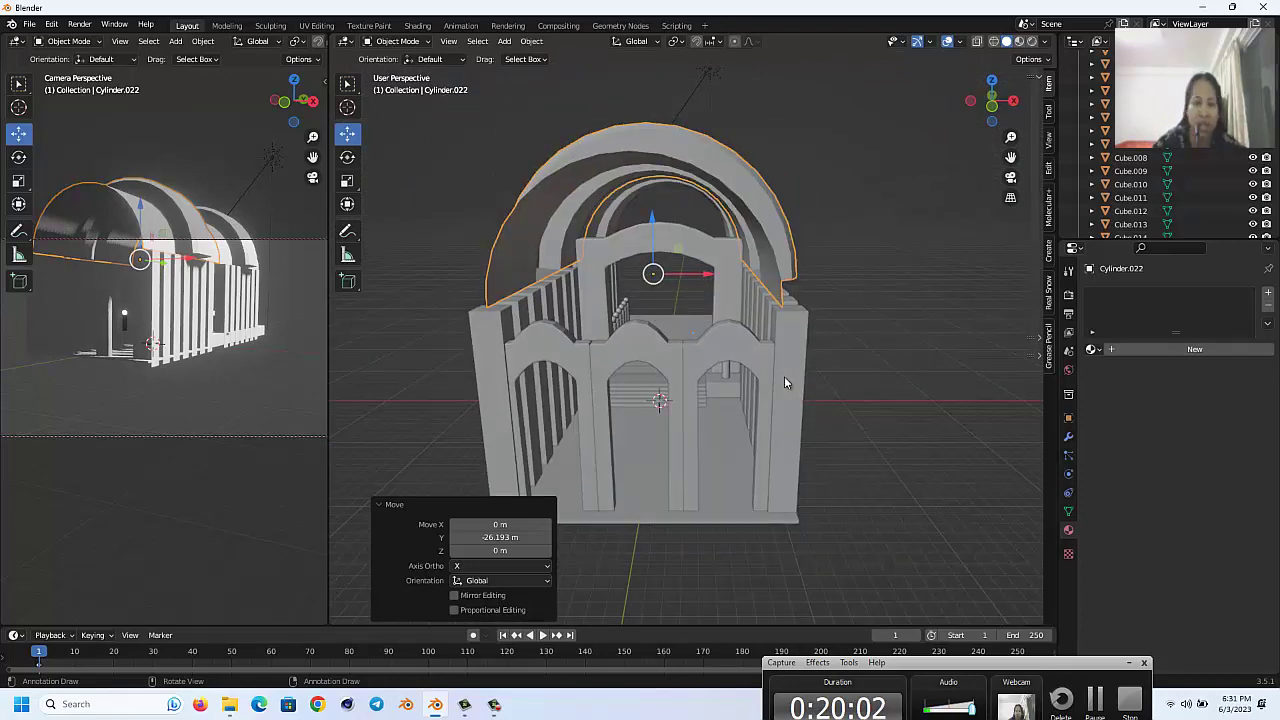
{"action": "left_click", "coordinate": [702, 252]}
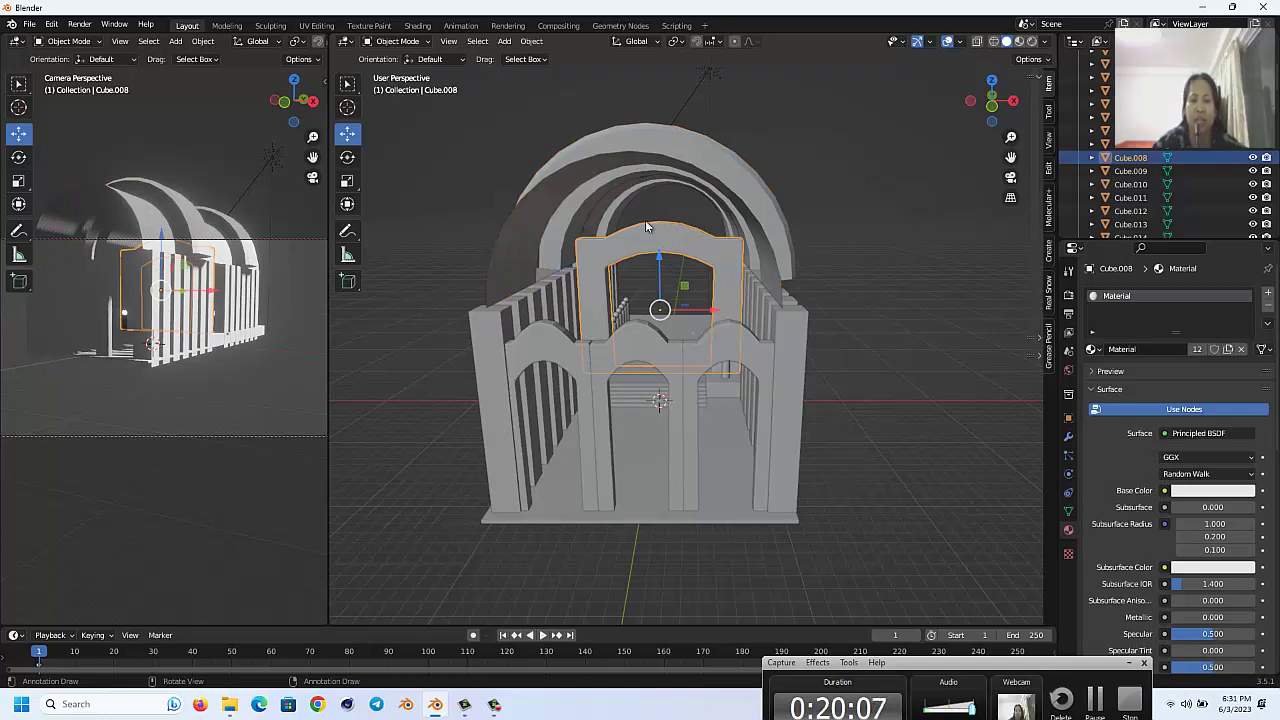
Step: Add a Solidify modifier to the copied arch roof with 0.1 m thickness
{"action": "left_click", "coordinate": [531, 228]}
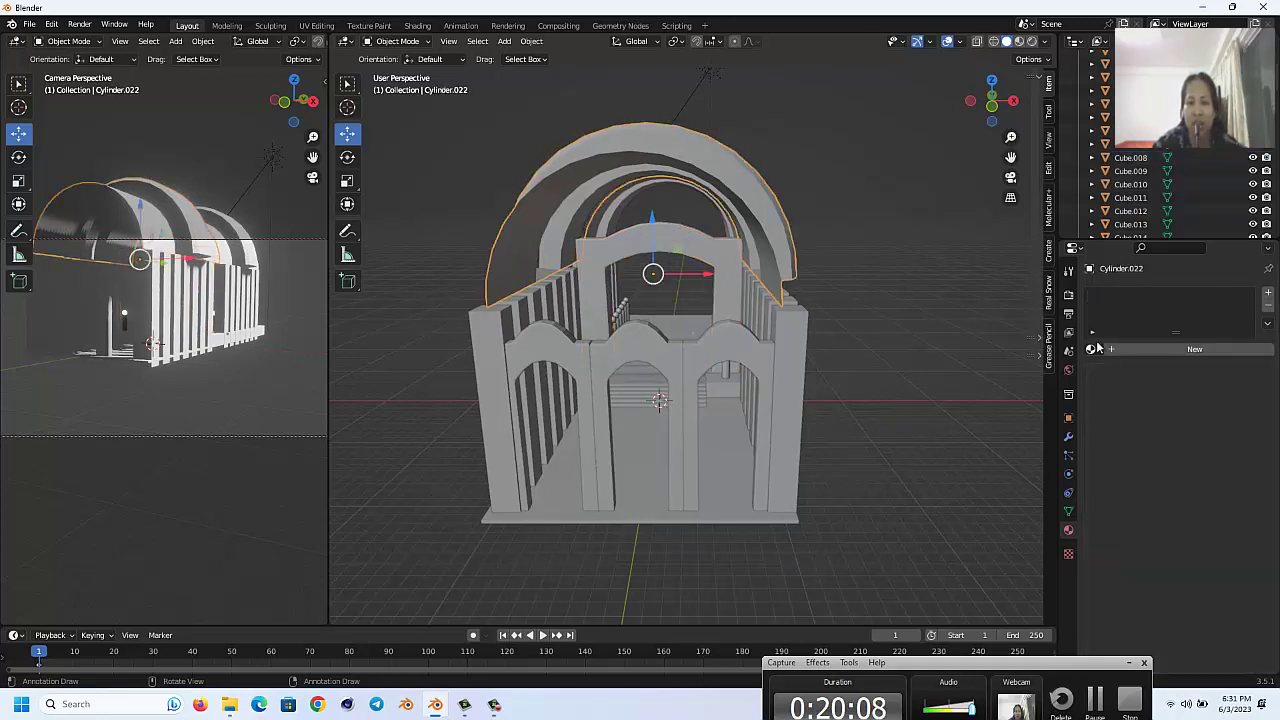
{"action": "left_click", "coordinate": [1068, 436]}
{"action": "left_click", "coordinate": [1265, 296]}
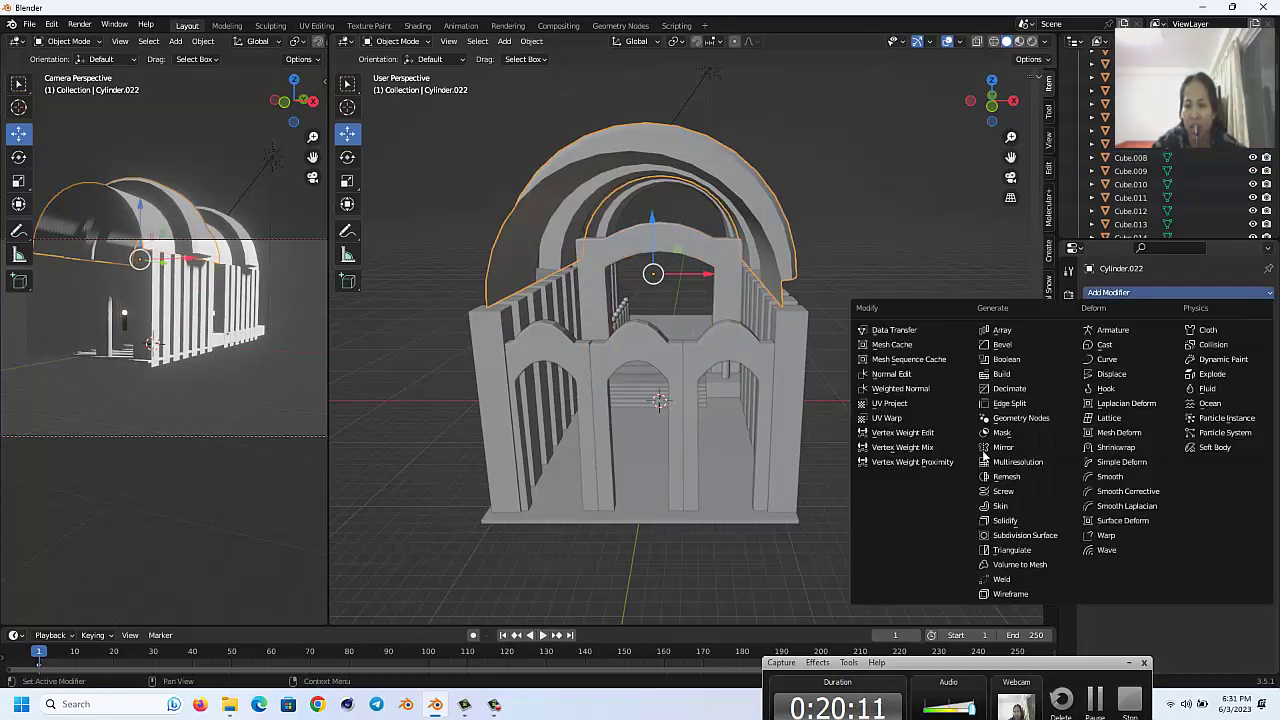
{"action": "left_click", "coordinate": [1006, 528]}
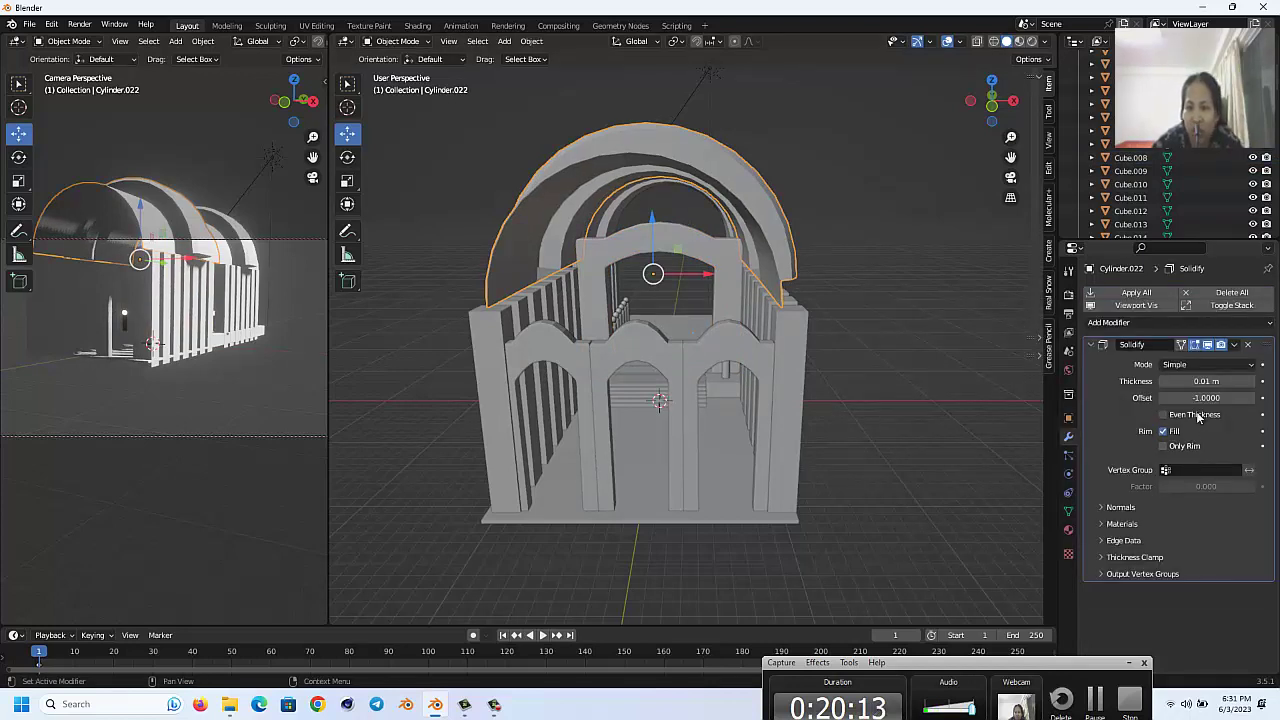
{"action": "scroll", "coordinate": [815, 220], "scroll_direction": "up", "scroll_amount": 2}
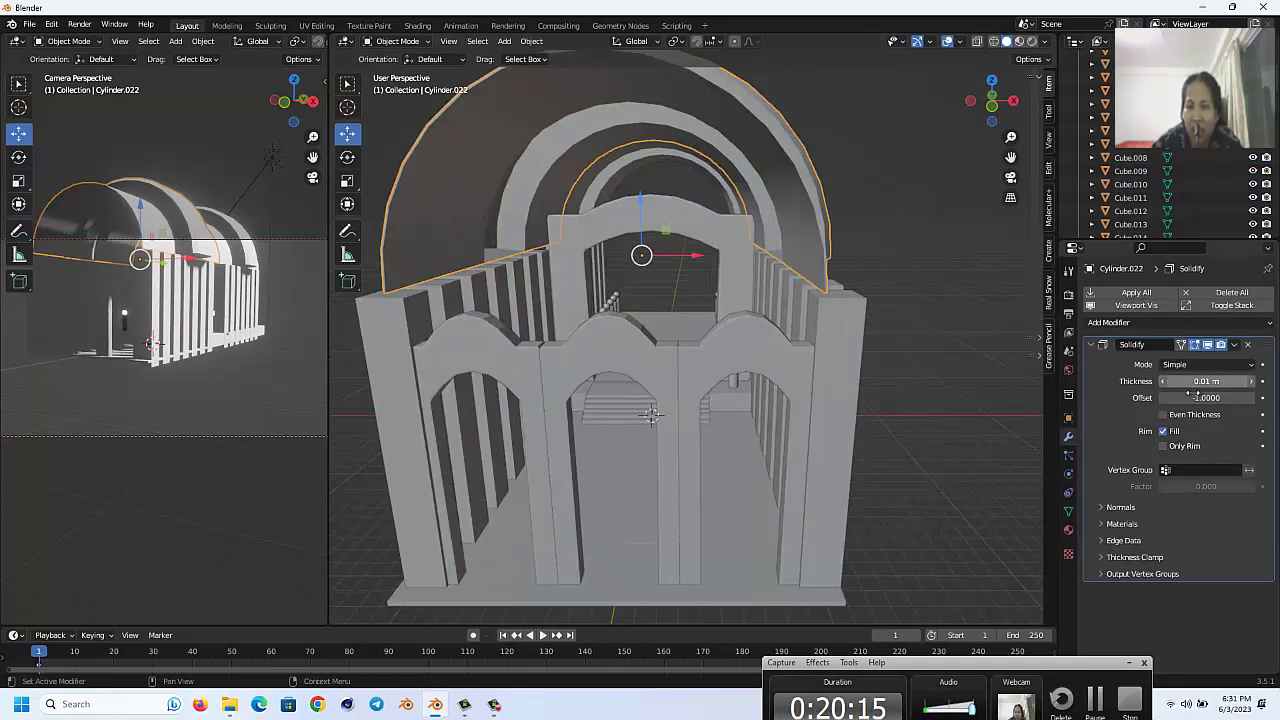
{"action": "left_click_drag", "start_coordinate": [1205, 381], "coordinate": [554, 381]}
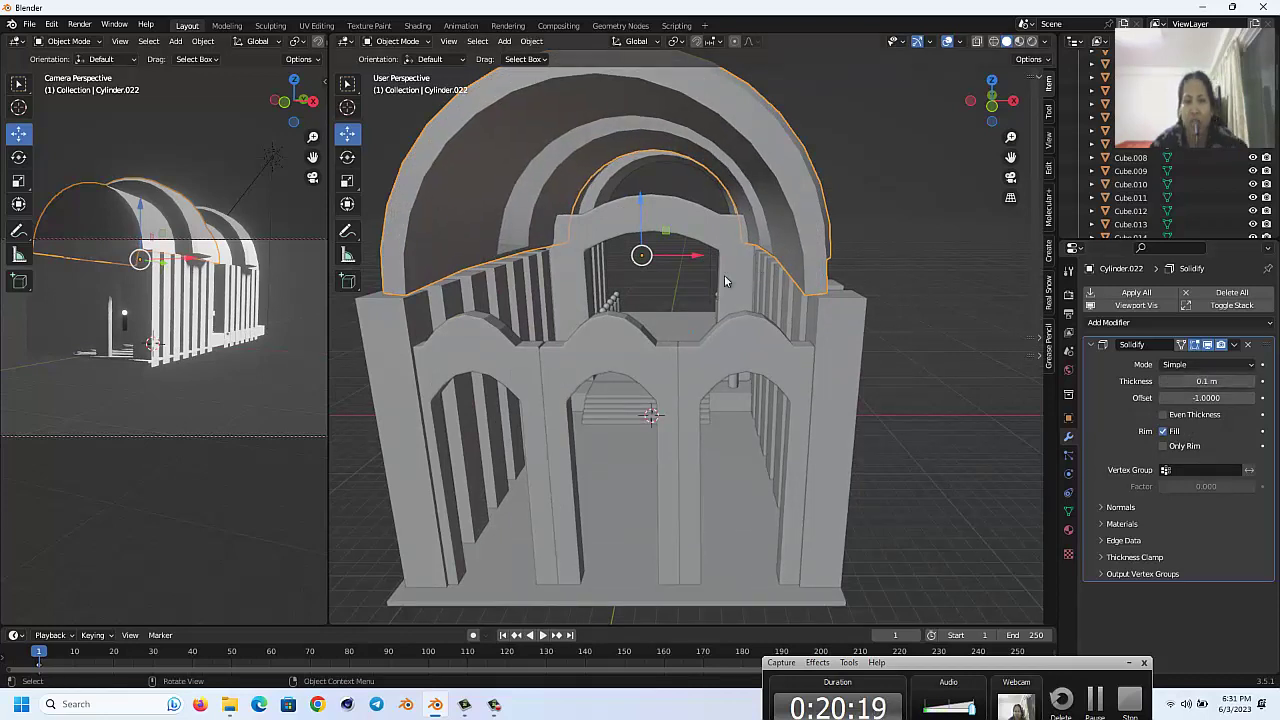
Step: Widen the copied arch roof to 1.114 along X and move it vertically onto the walls
{"action": "key", "text": "s"}
{"action": "key", "text": "x"}
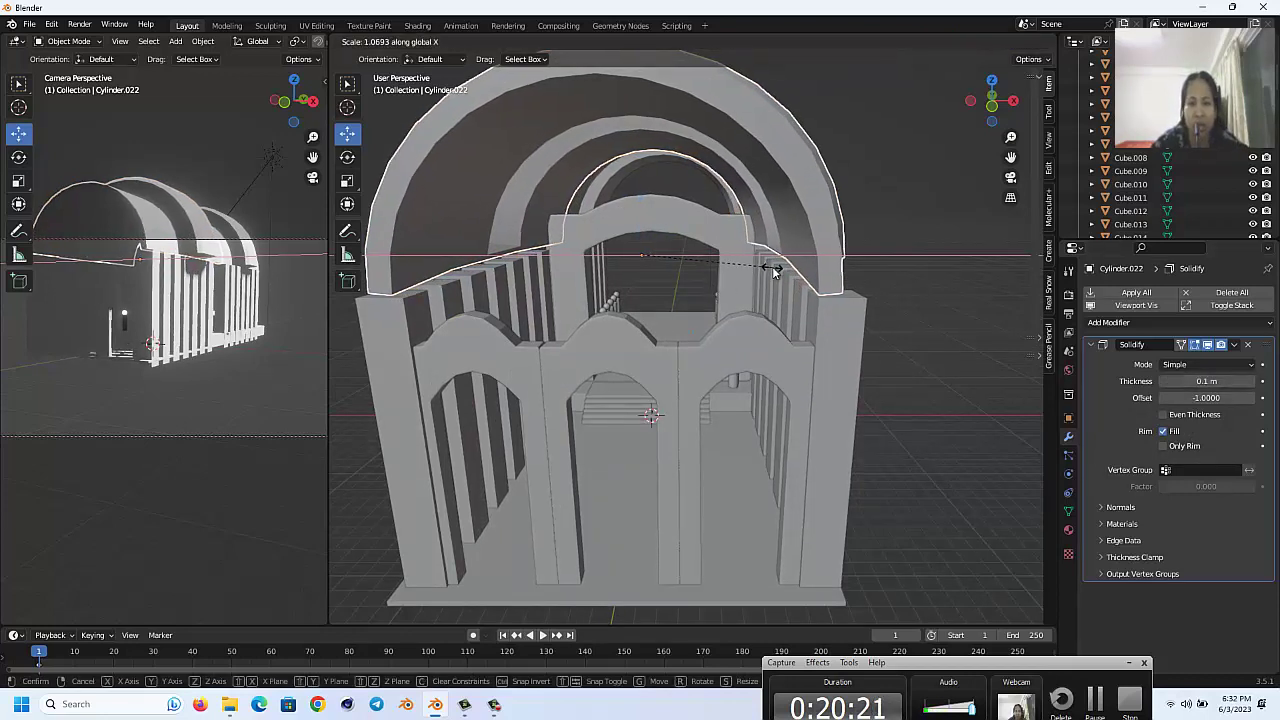
{"action": "left_click", "coordinate": [777, 268]}
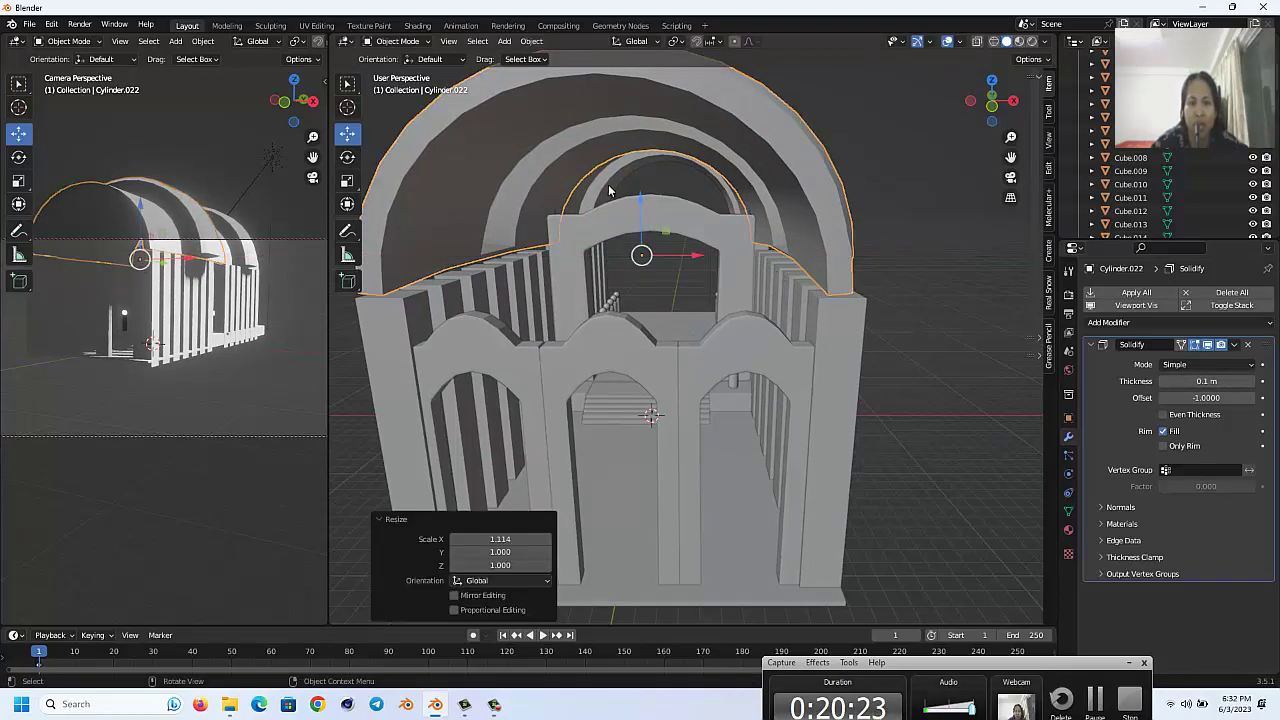
{"action": "key", "text": "g"}
{"action": "key", "text": "z"}
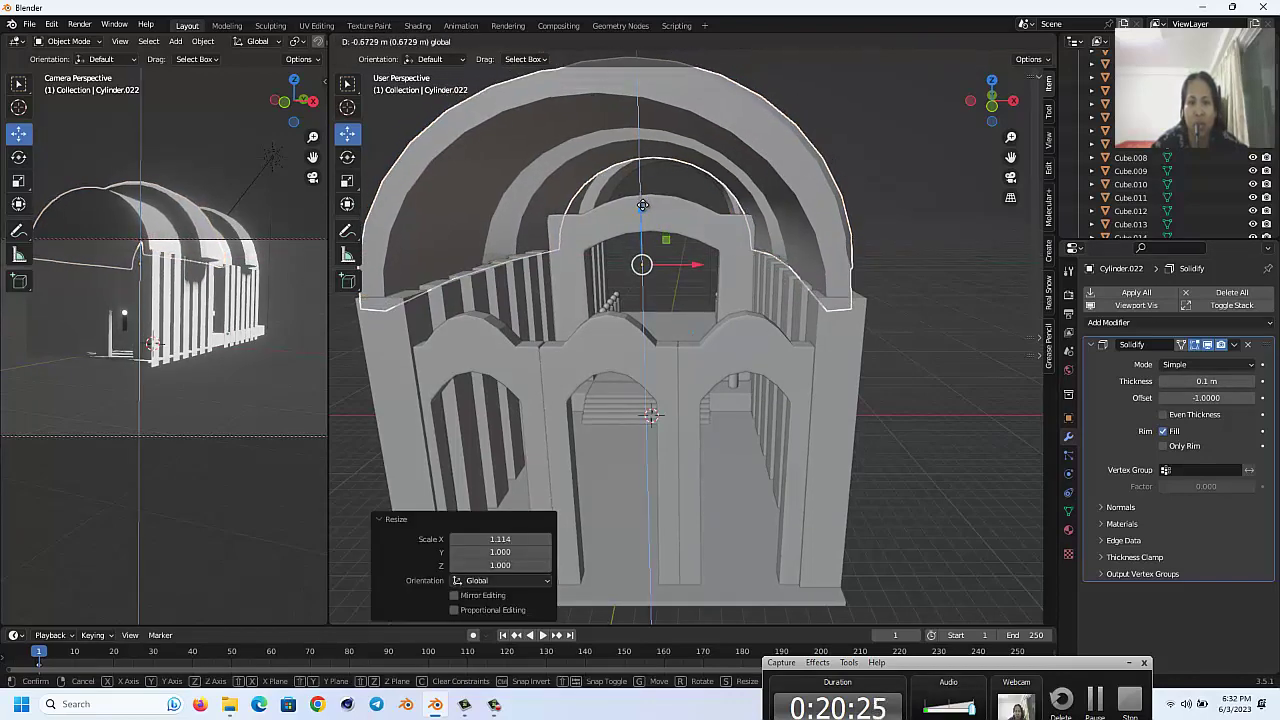
{"action": "left_click", "coordinate": [642, 205]}
{"action": "left_click", "coordinate": [899, 202]}
{"action": "middle_click_drag", "start_coordinate": [899, 202], "coordinate": [899, 202]}
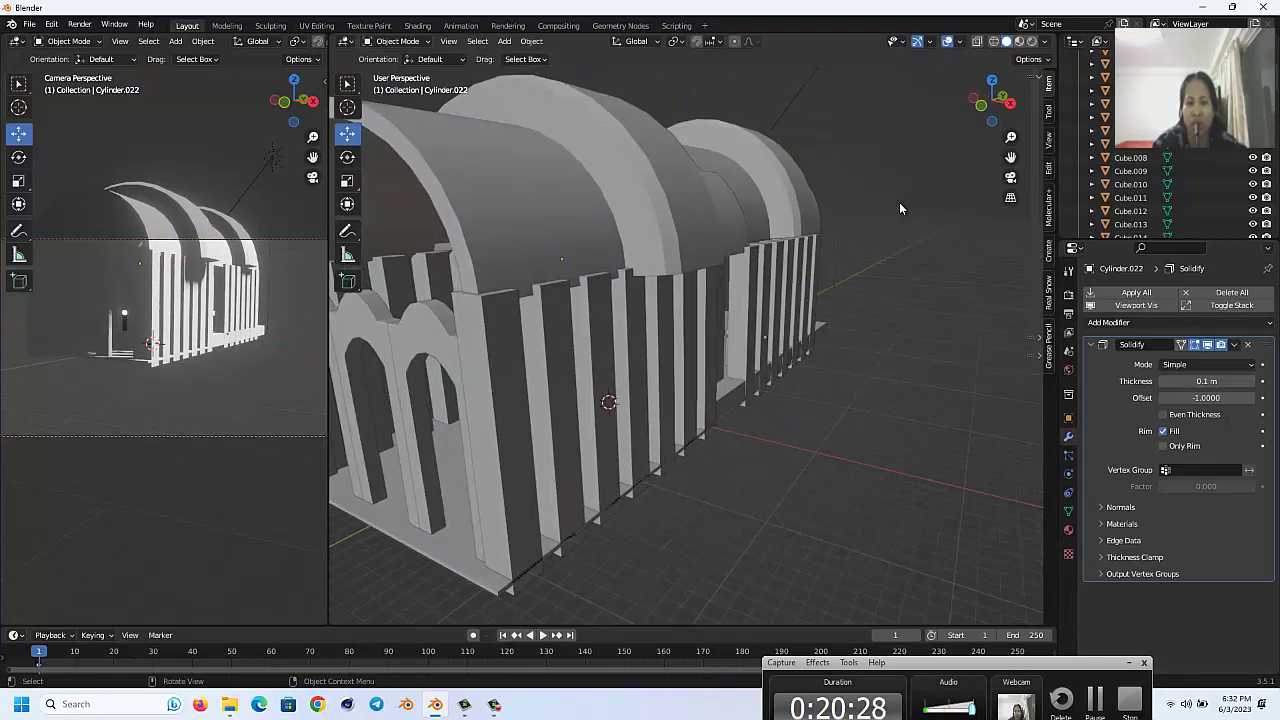
Step: Readjust the copied arch roof's height so it sits on the front walls
{"action": "left_click", "coordinate": [534, 213]}
{"action": "key", "text": "g"}
{"action": "key", "text": "z"}
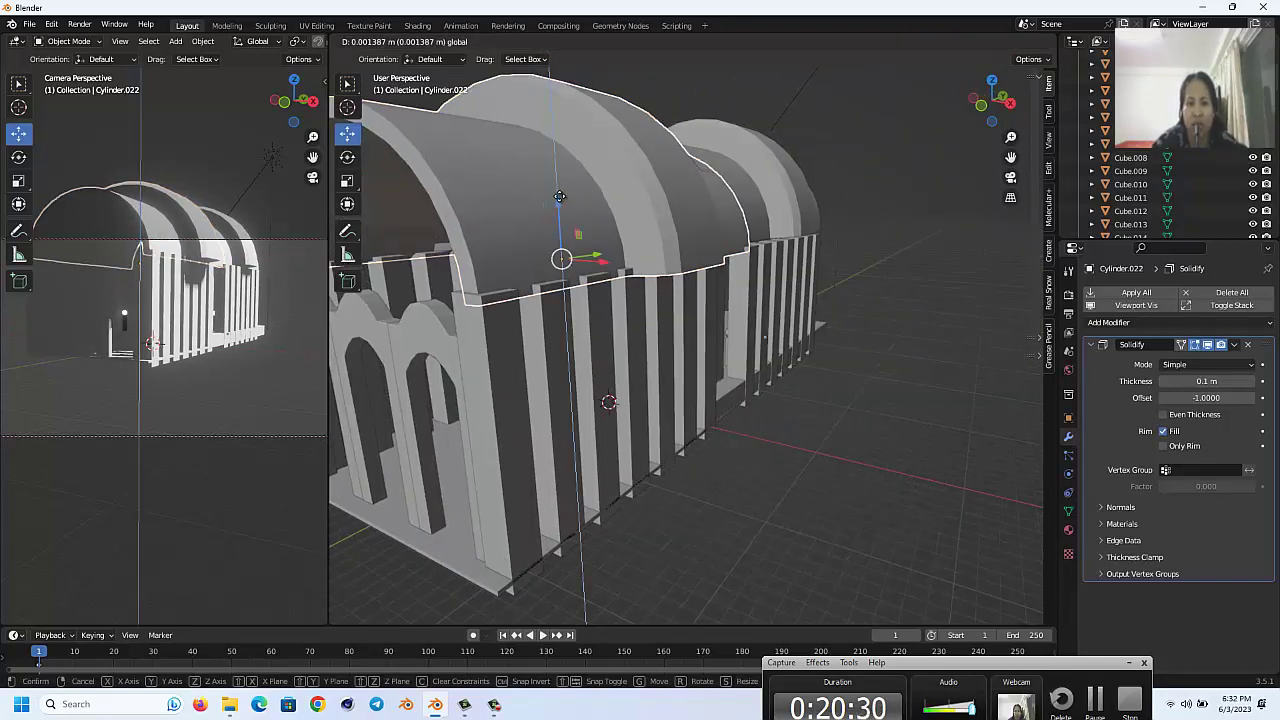
{"action": "left_click", "coordinate": [558, 200]}
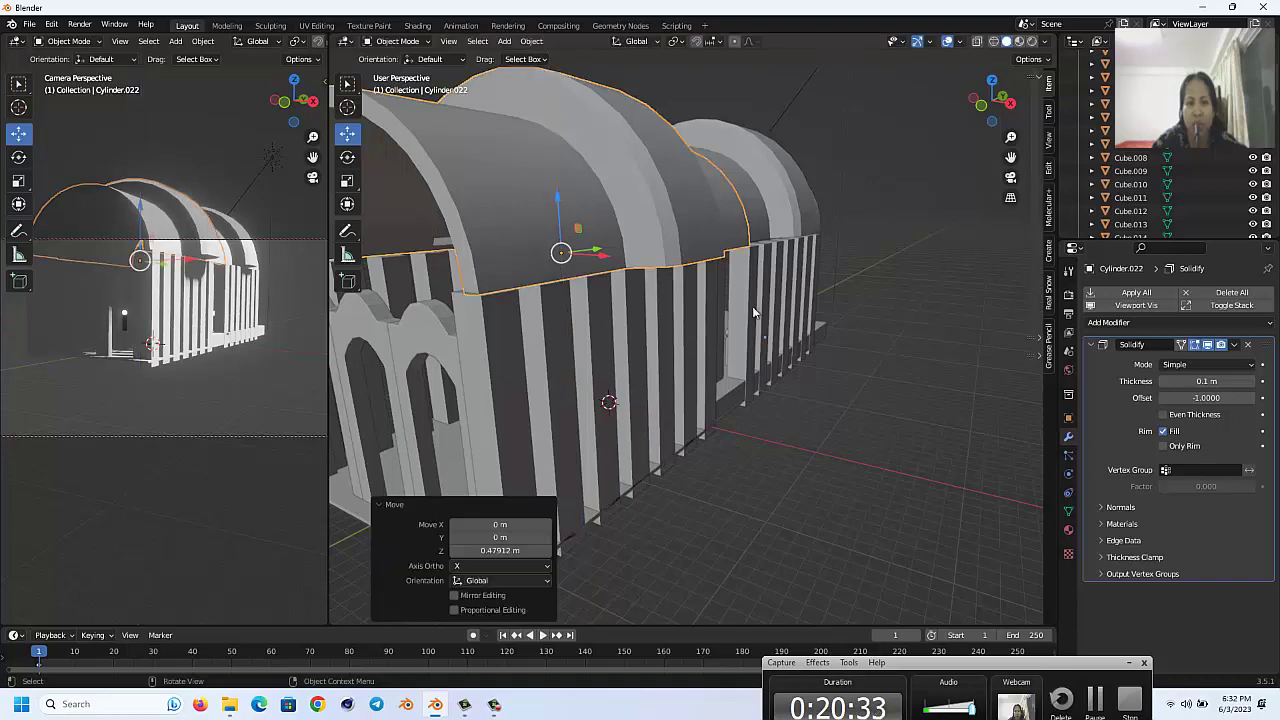
{"action": "middle_click_drag", "start_coordinate": [802, 209], "coordinate": [802, 209]}
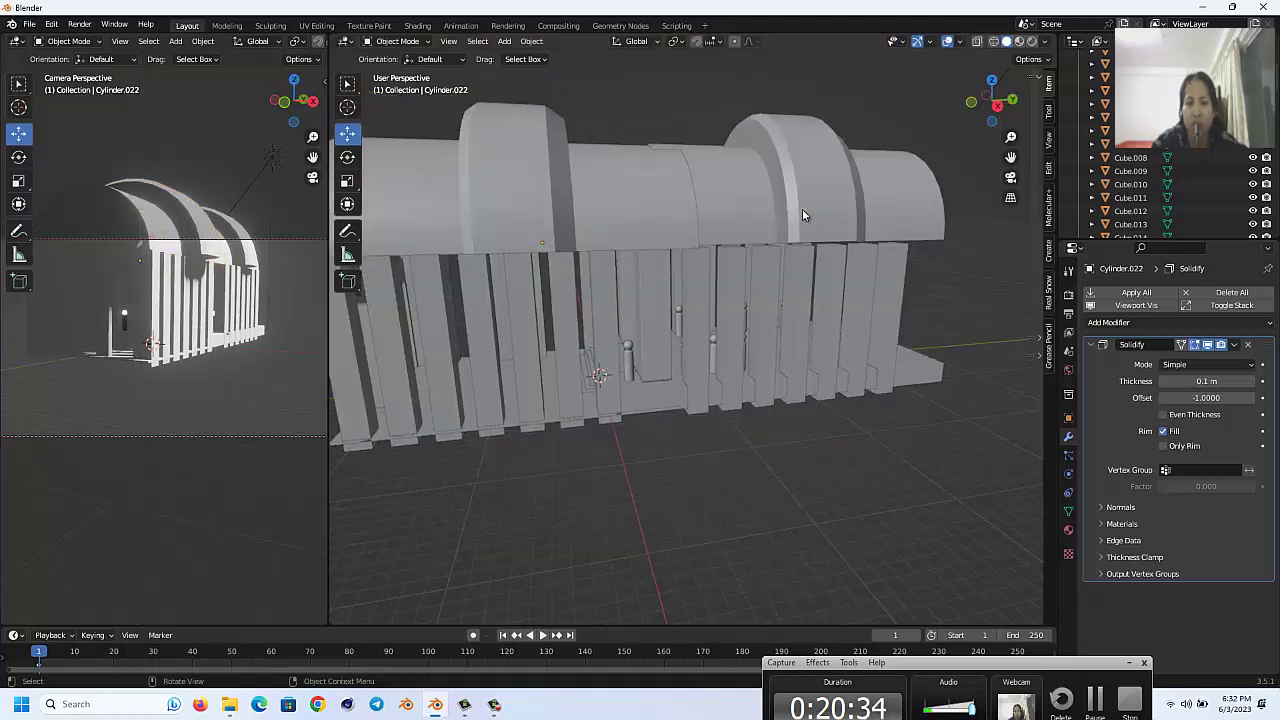
Step: Give the original arch roof Cylinder.021 a Solidify modifier 0.32 m thick
{"action": "left_click", "coordinate": [773, 197]}
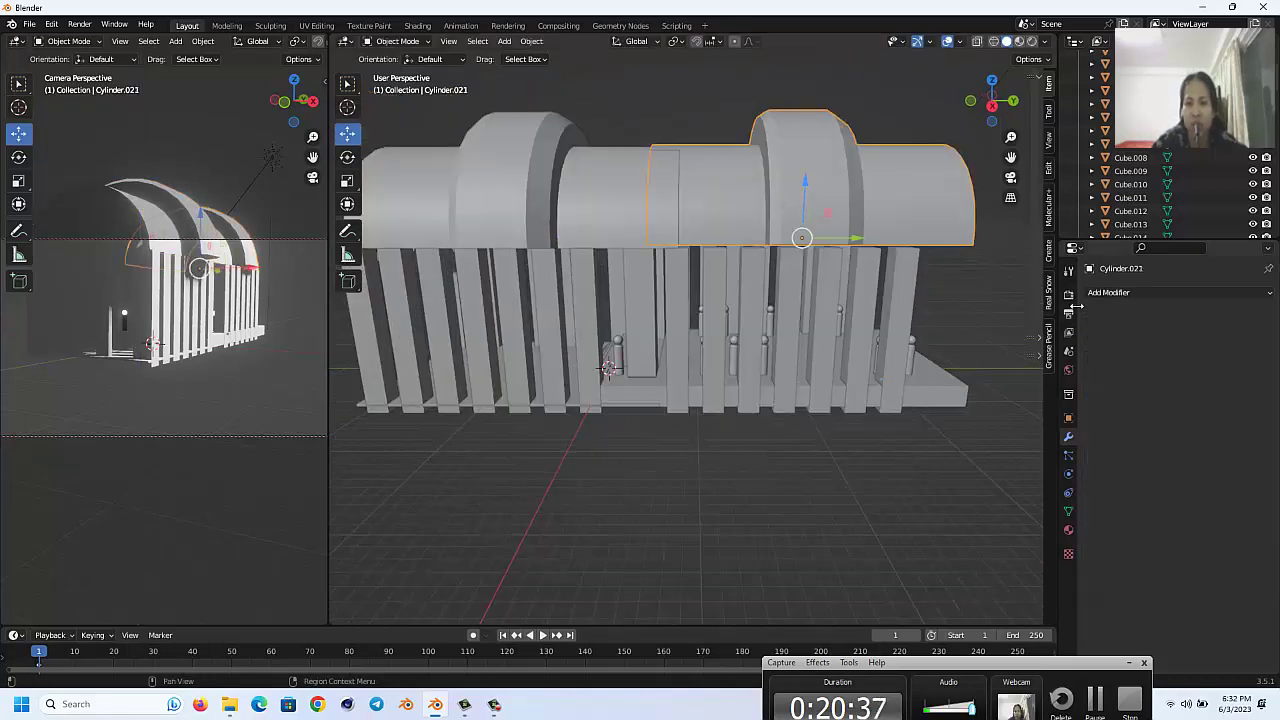
{"action": "left_click", "coordinate": [1150, 292]}
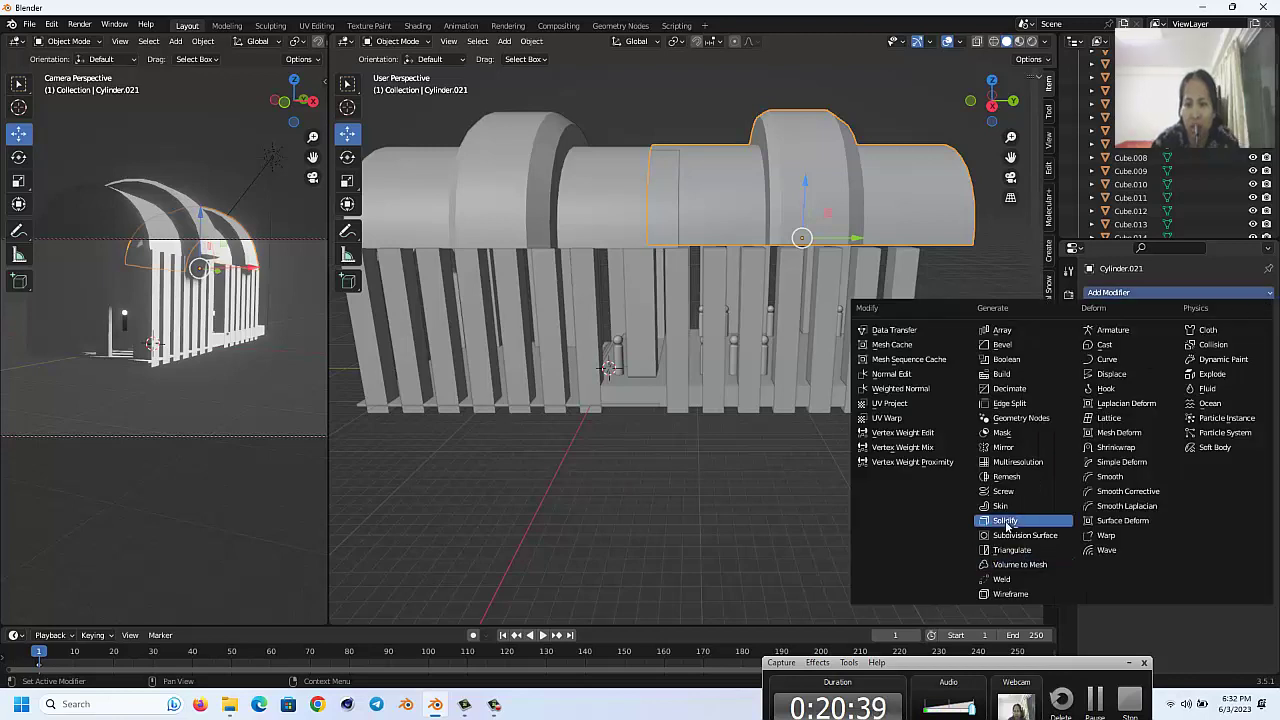
{"action": "left_click", "coordinate": [1005, 520]}
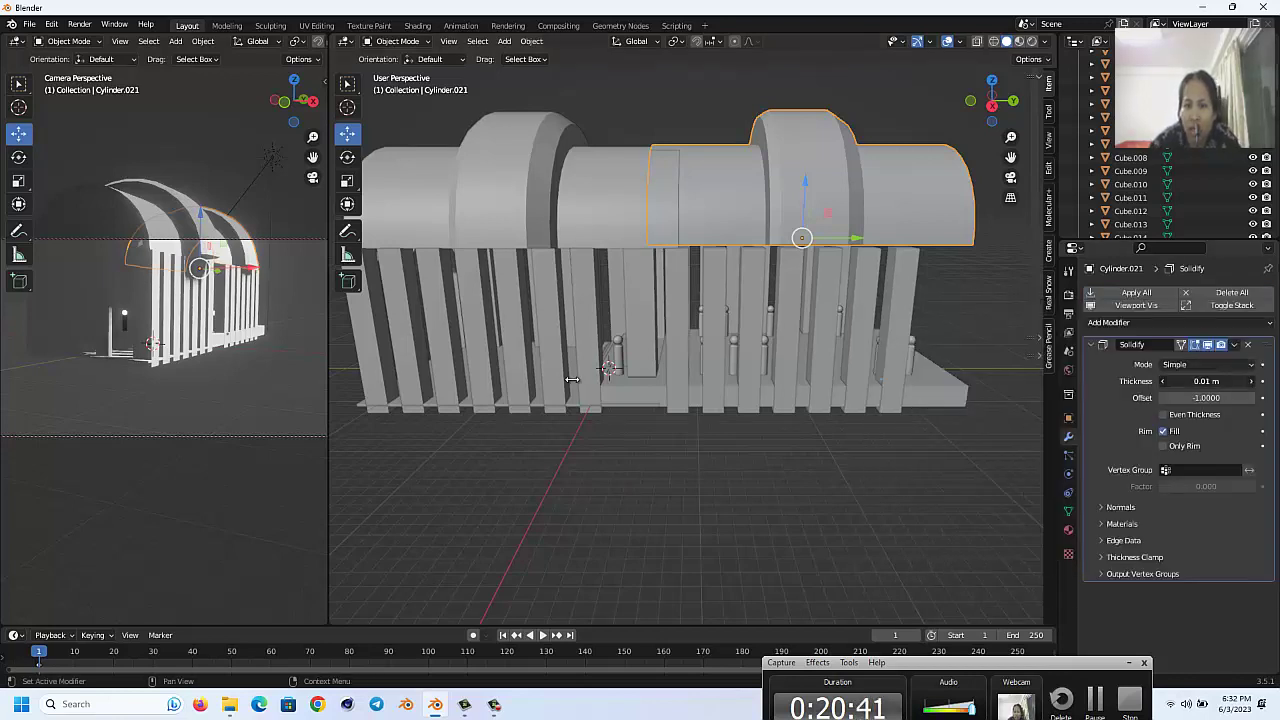
{"action": "left_click_drag", "start_coordinate": [577, 378], "coordinate": [592, 374]}
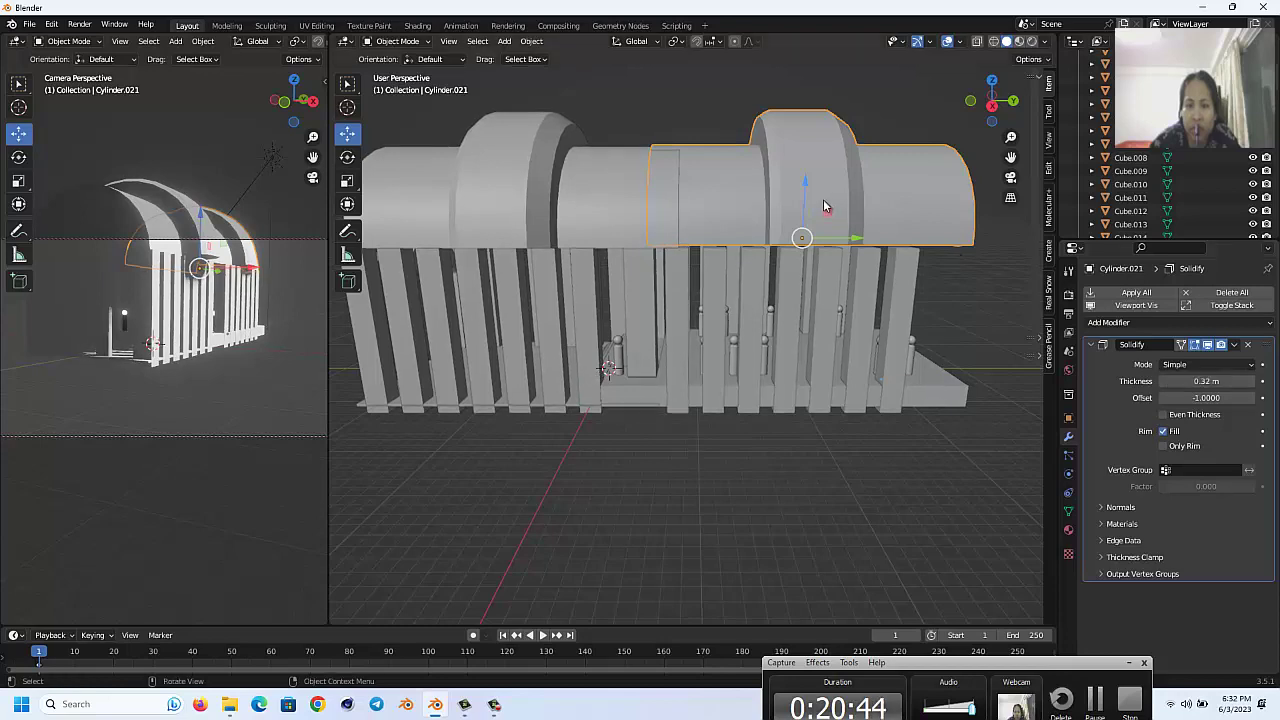
Step: Lower the rear curved roof about 0.33 m so it rests on the walls
{"action": "scroll", "coordinate": [878, 237], "scroll_direction": "up", "scroll_amount": 2}
{"action": "scroll", "coordinate": [880, 233], "scroll_direction": "up", "scroll_amount": 2}
{"action": "middle_click_drag", "start_coordinate": [880, 233], "coordinate": [860, 208]}
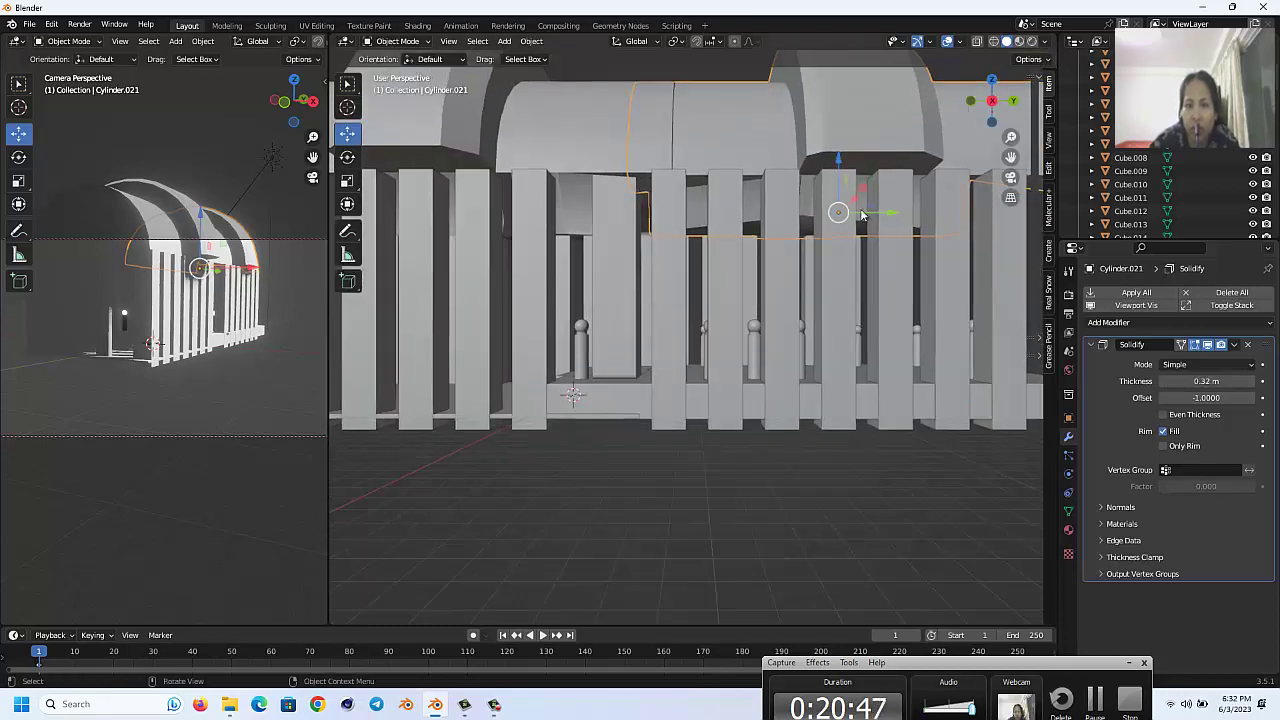
{"action": "left_click_drag", "start_coordinate": [840, 158], "coordinate": [840, 160]}
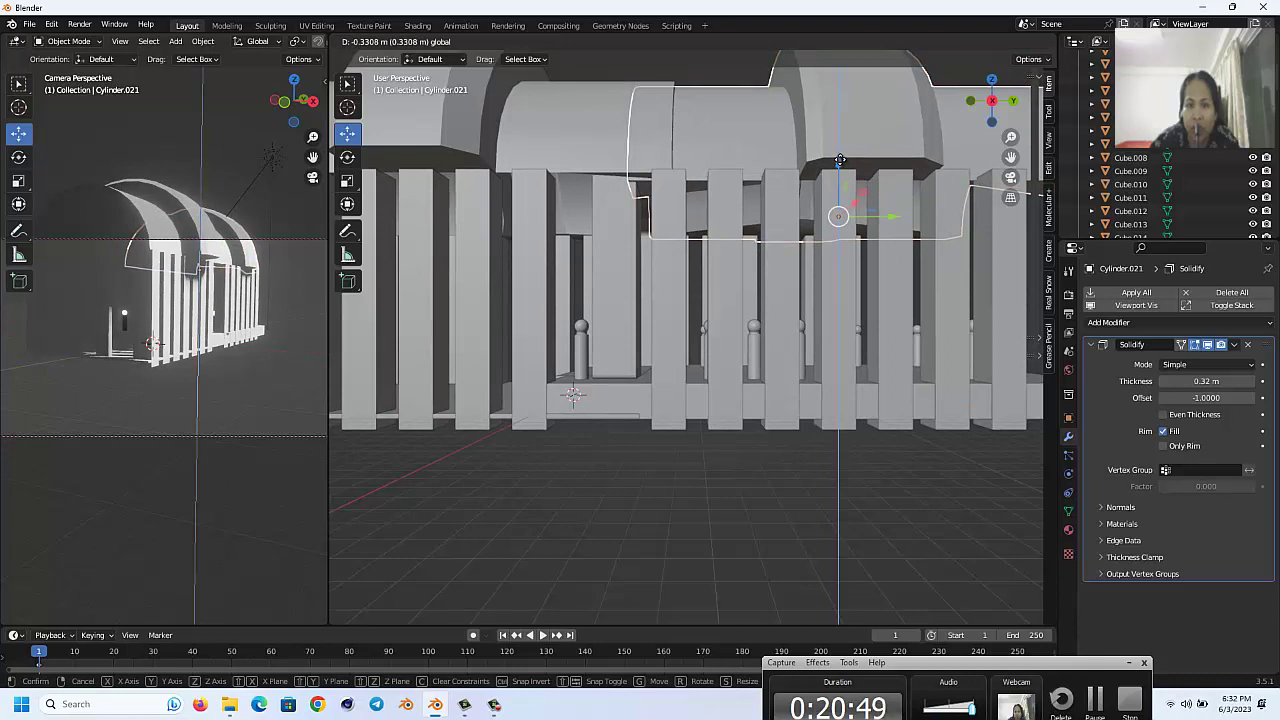
{"action": "left_click", "coordinate": [762, 464]}
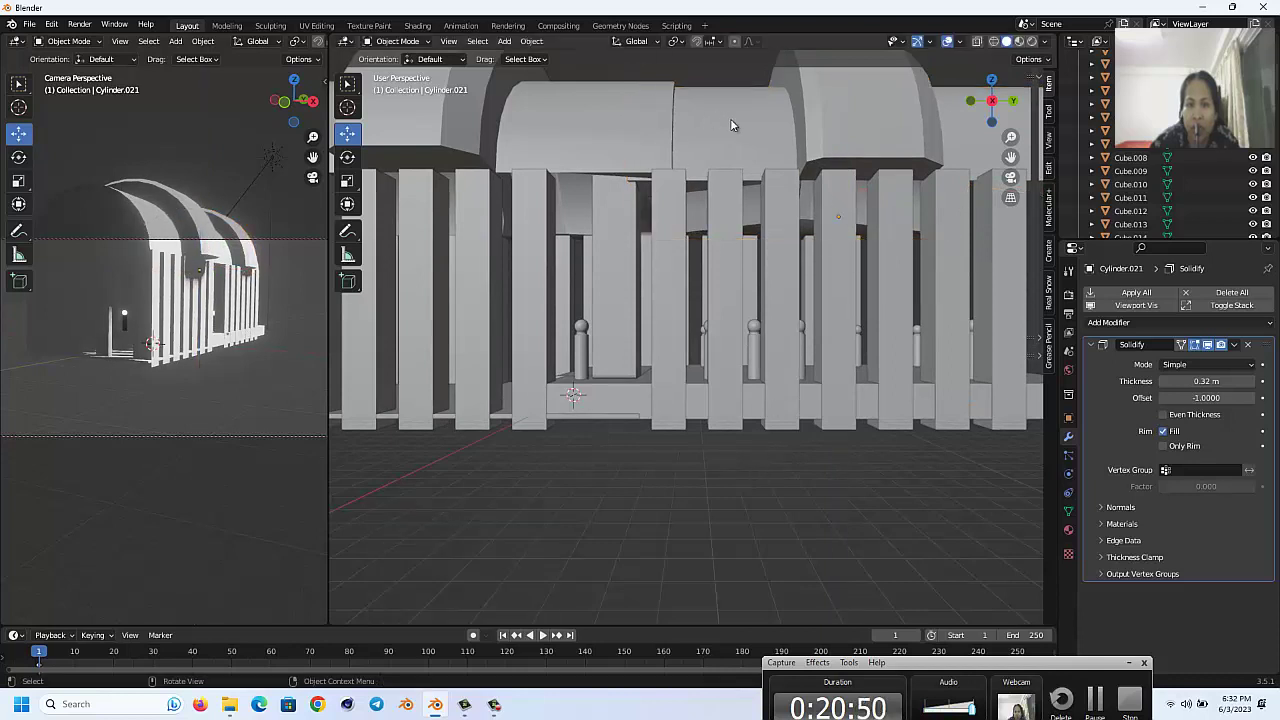
{"action": "left_click", "coordinate": [662, 290]}
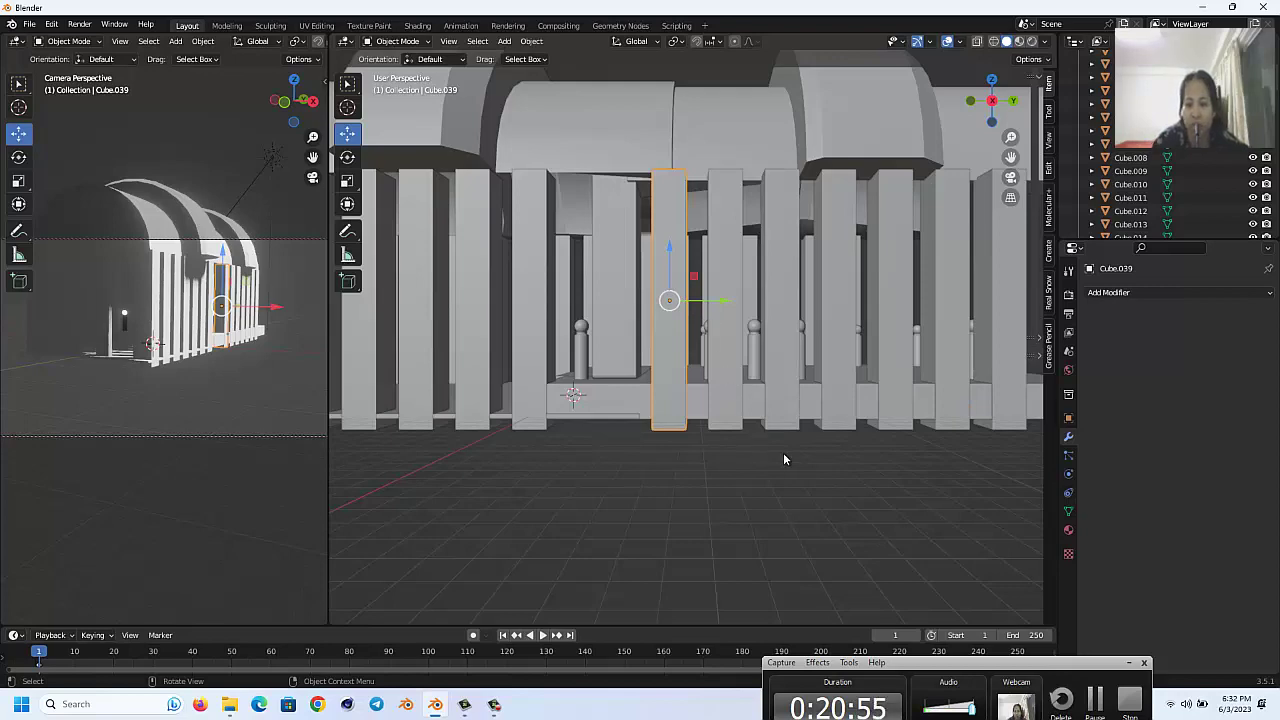
Step: Switch to Front Orthographic view (numpad 1) to see the three arched openings head-on
{"action": "middle_click_drag", "start_coordinate": [784, 455], "coordinate": [783, 452]}
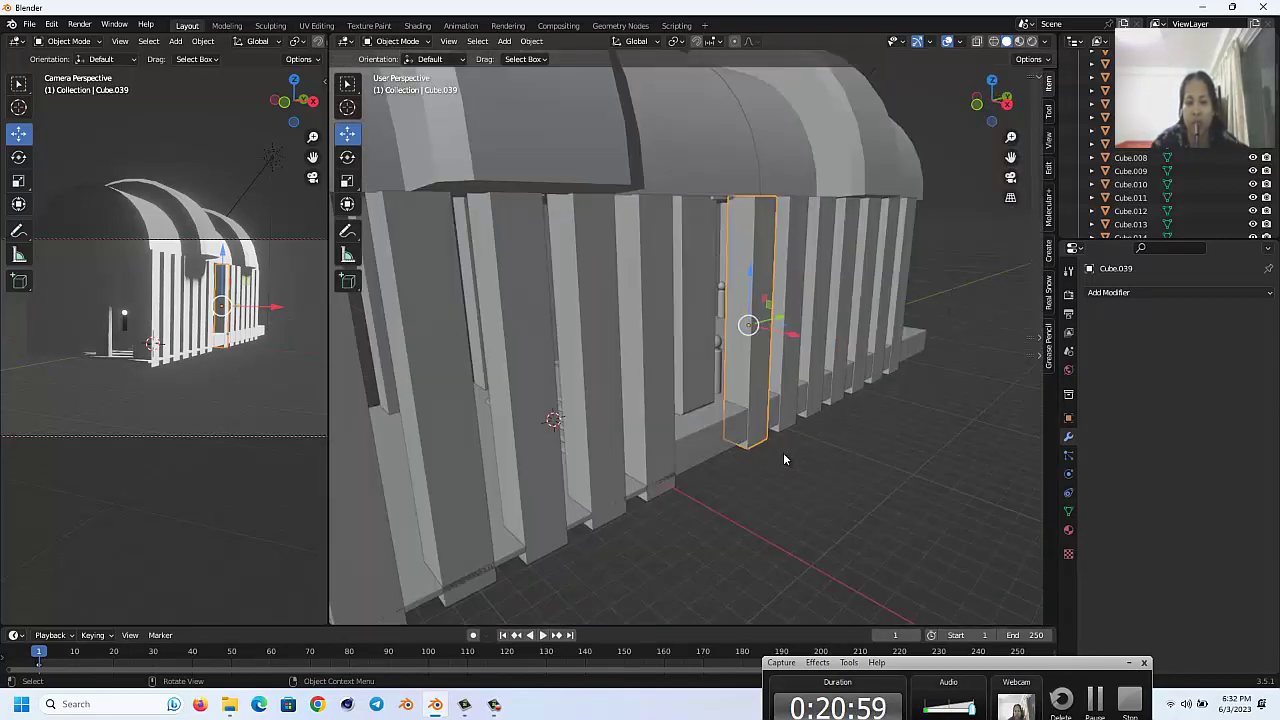
{"action": "key", "text": "KP_1"}
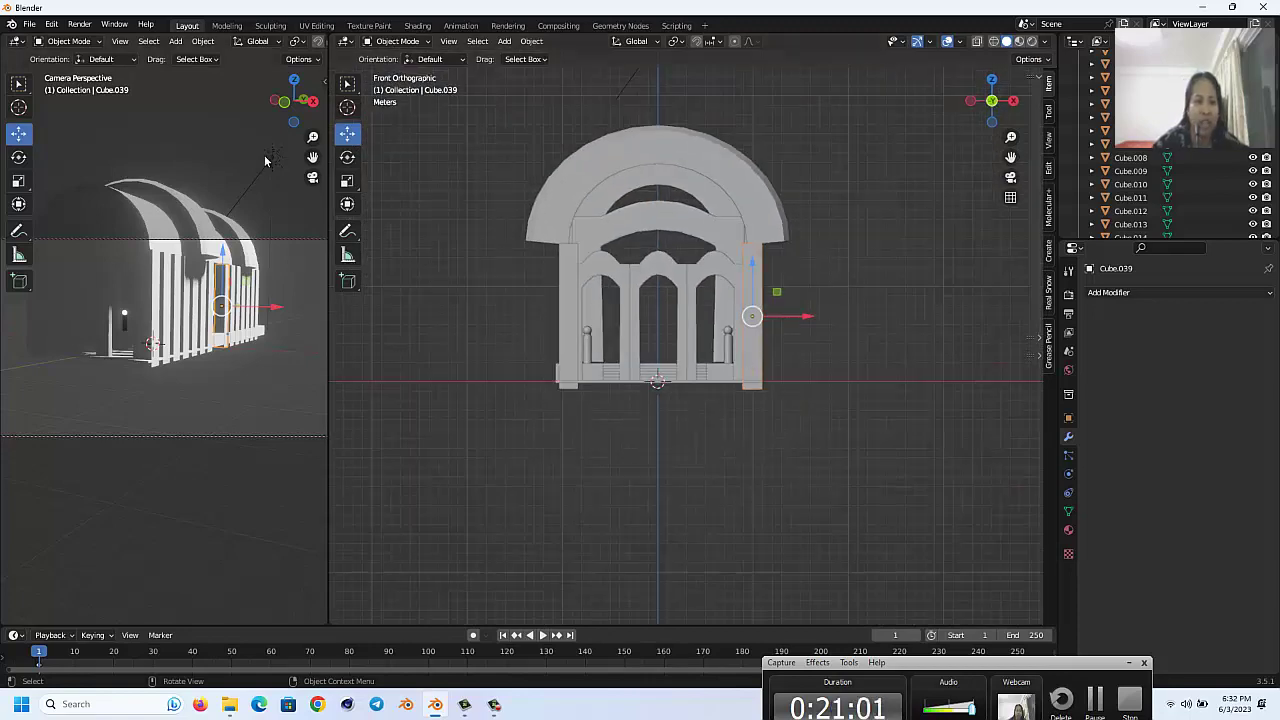
{"action": "left_click", "coordinate": [268, 158]}
{"action": "middle_click_drag", "start_coordinate": [190, 325], "coordinate": [198, 328]}
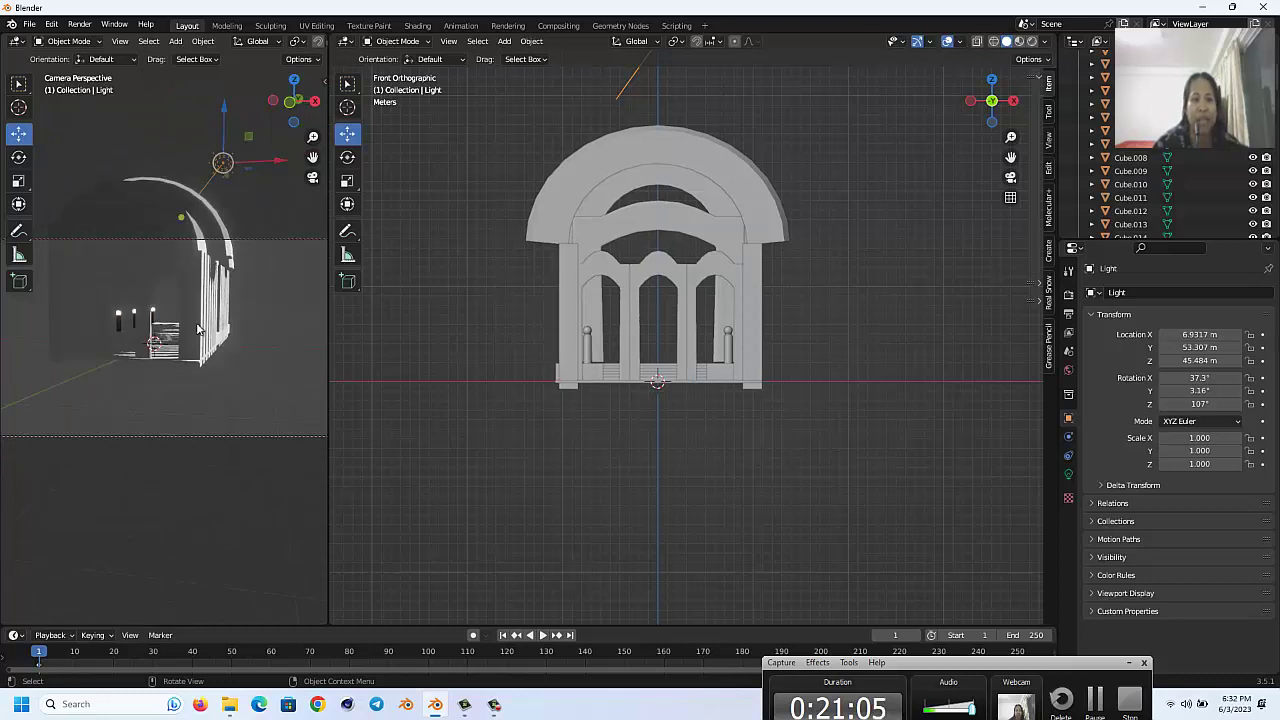
Step: Move the sun light up and outward and rotate it to 16.7° X, 5.13° Y
{"action": "middle_click_drag", "start_coordinate": [197, 328], "coordinate": [198, 328]}
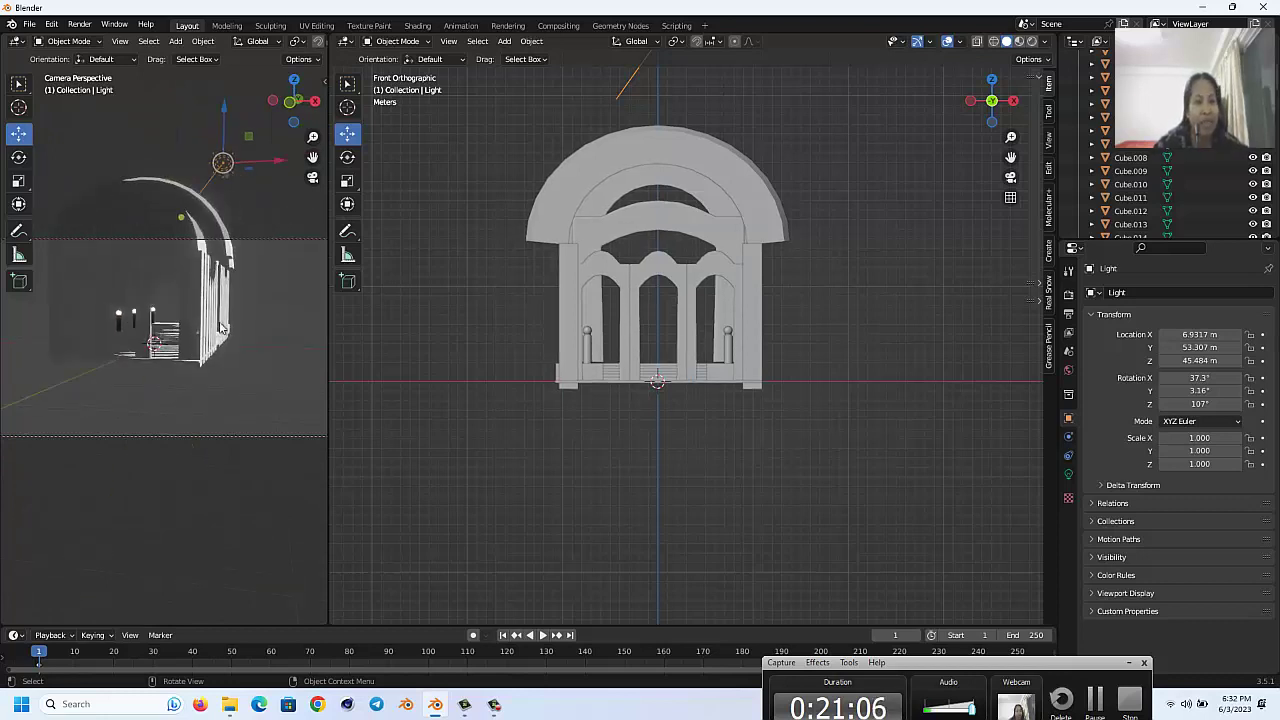
{"action": "left_click_drag", "start_coordinate": [223, 163], "coordinate": [279, 107]}
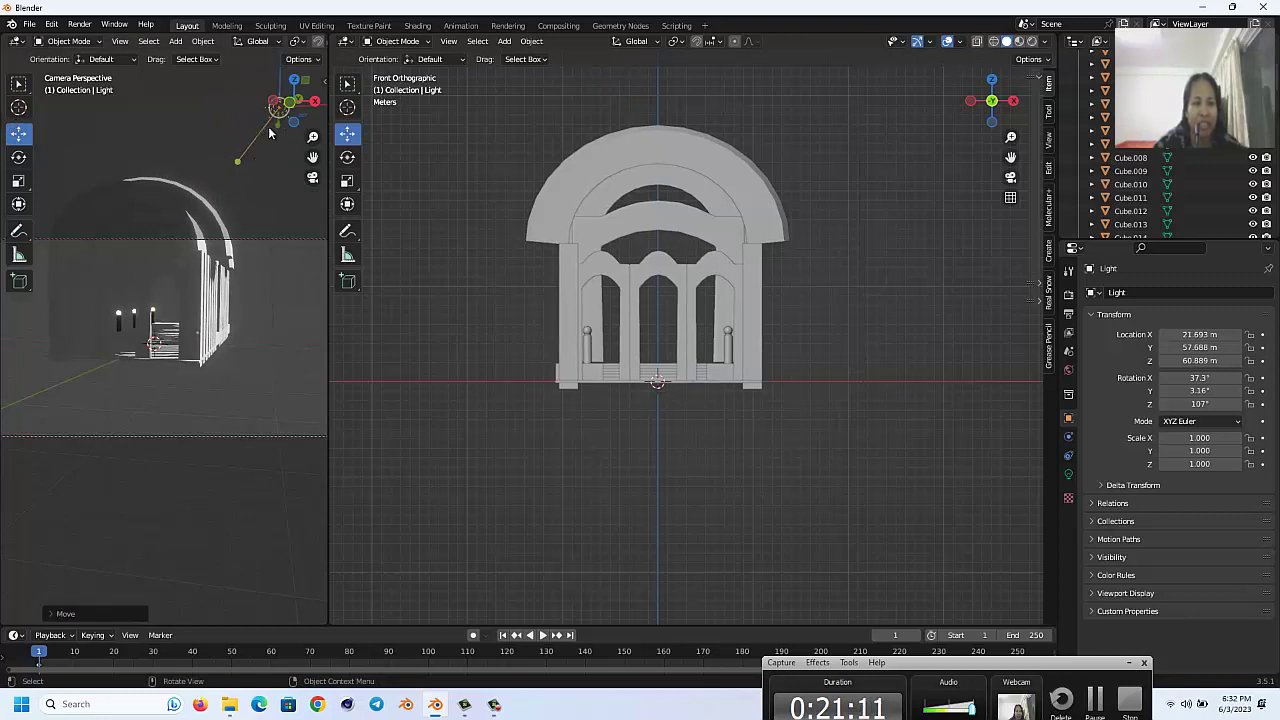
{"action": "key", "text": "g"}
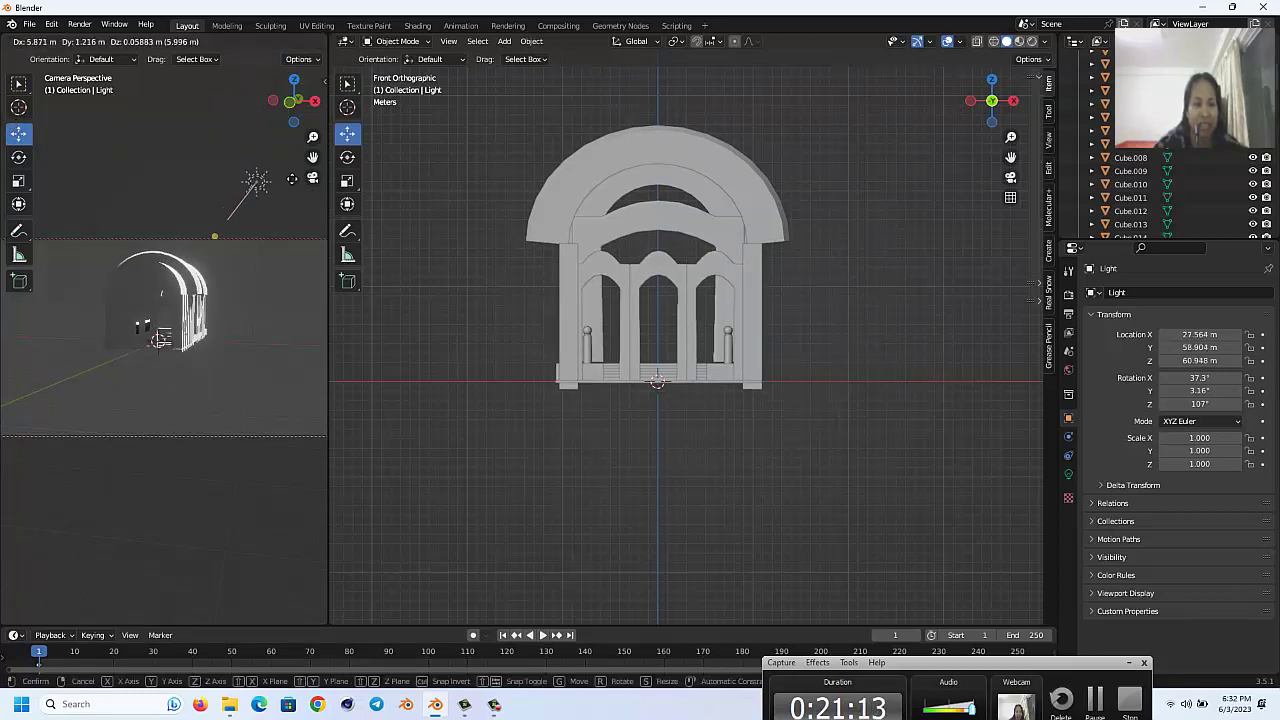
{"action": "left_click", "coordinate": [247, 218]}
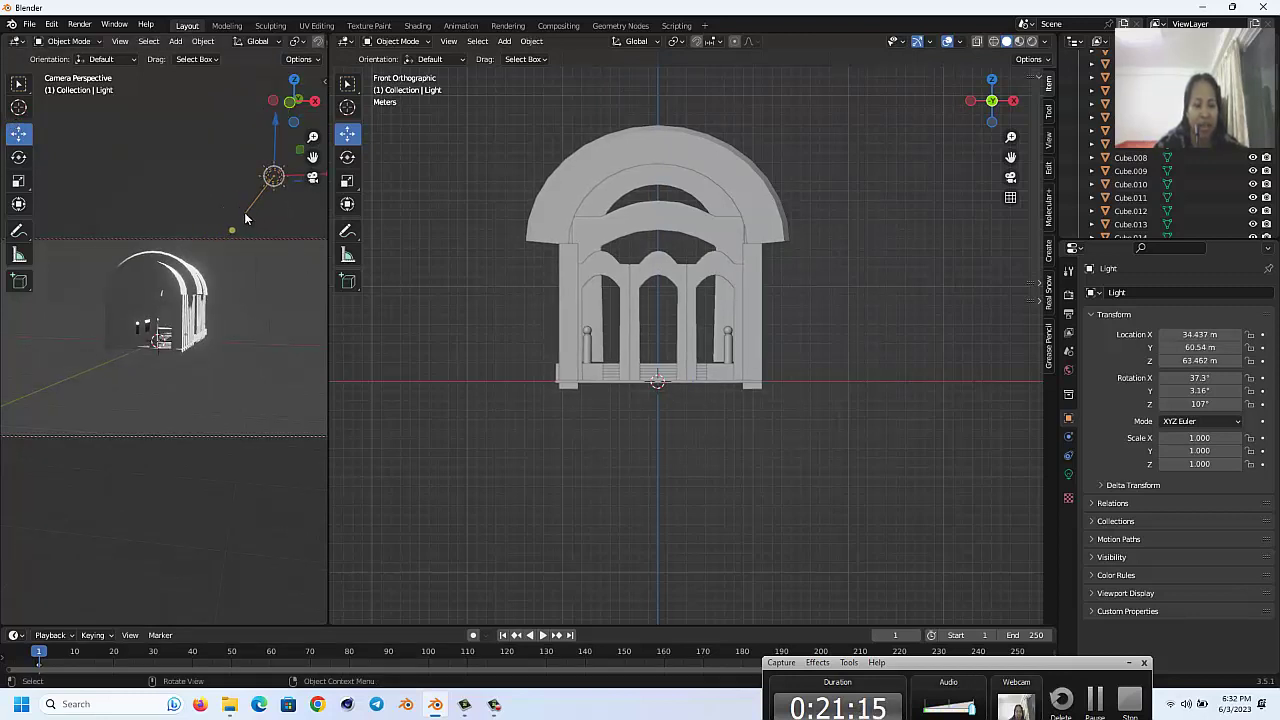
{"action": "key", "text": "r"}
{"action": "left_click", "coordinate": [252, 238]}
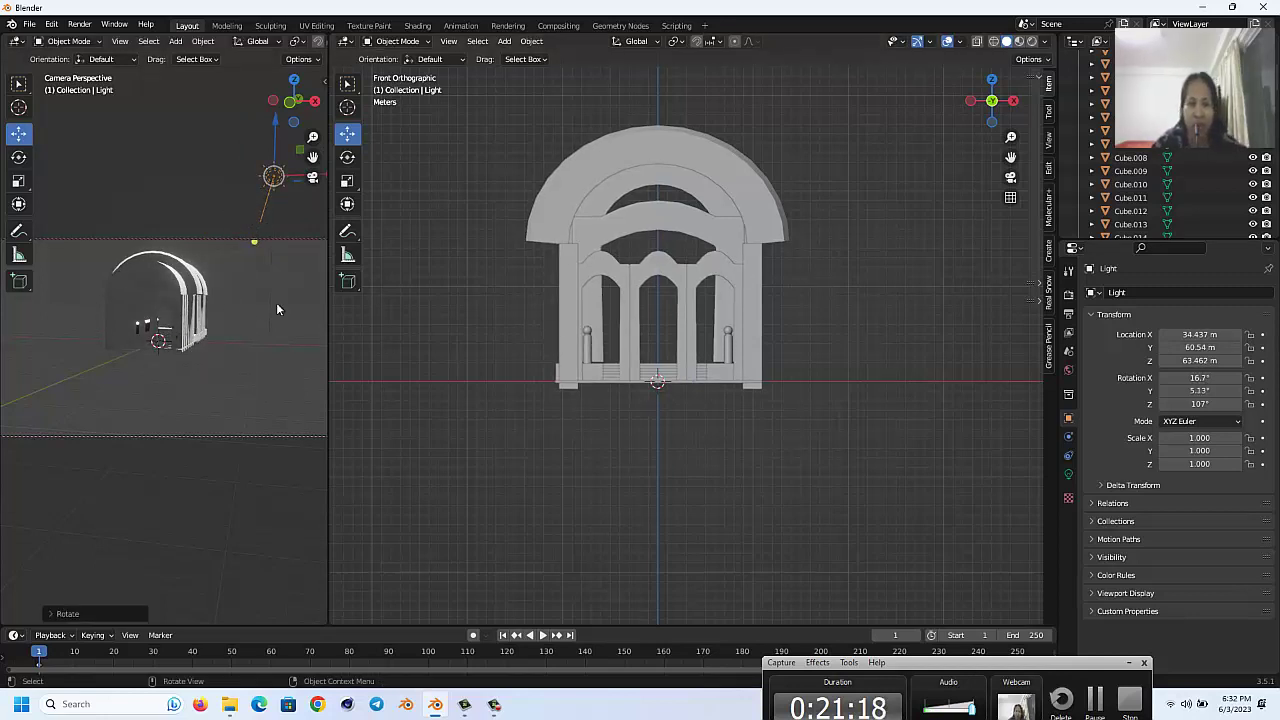
{"action": "middle_click_drag", "start_coordinate": [173, 347], "coordinate": [160, 342]}
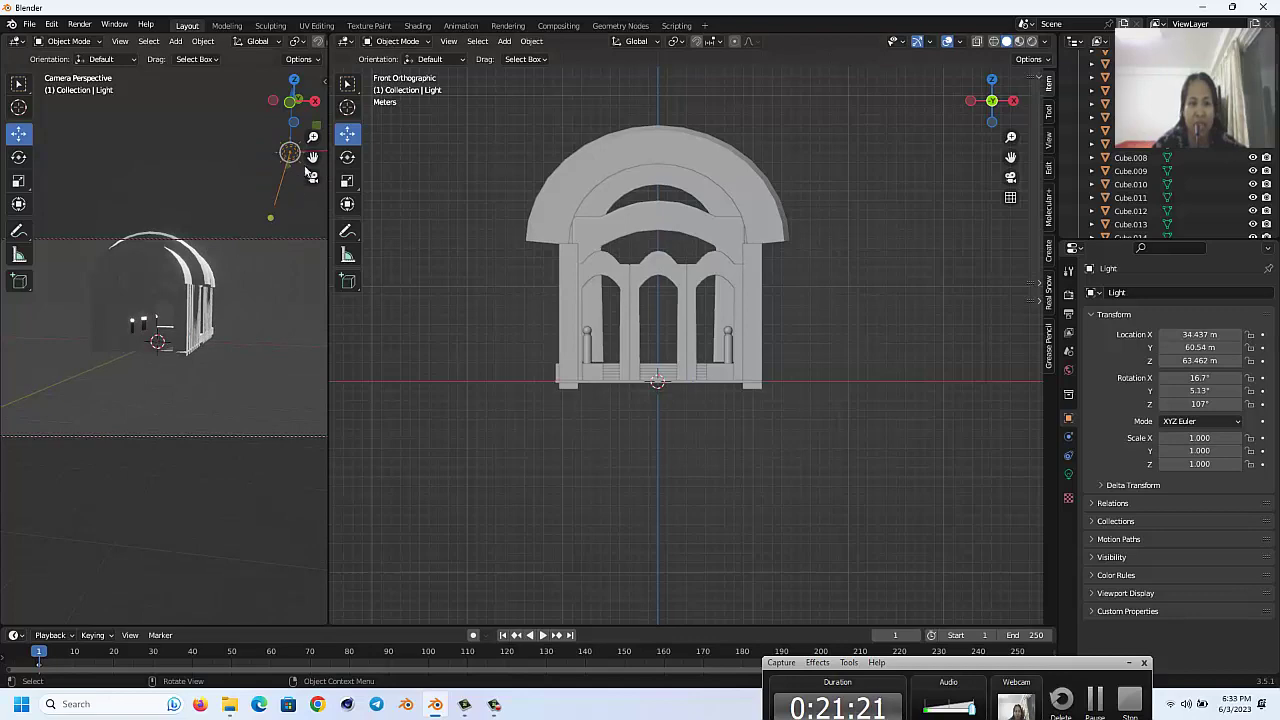
{"action": "middle_click_drag", "start_coordinate": [307, 170], "coordinate": [420, 250]}
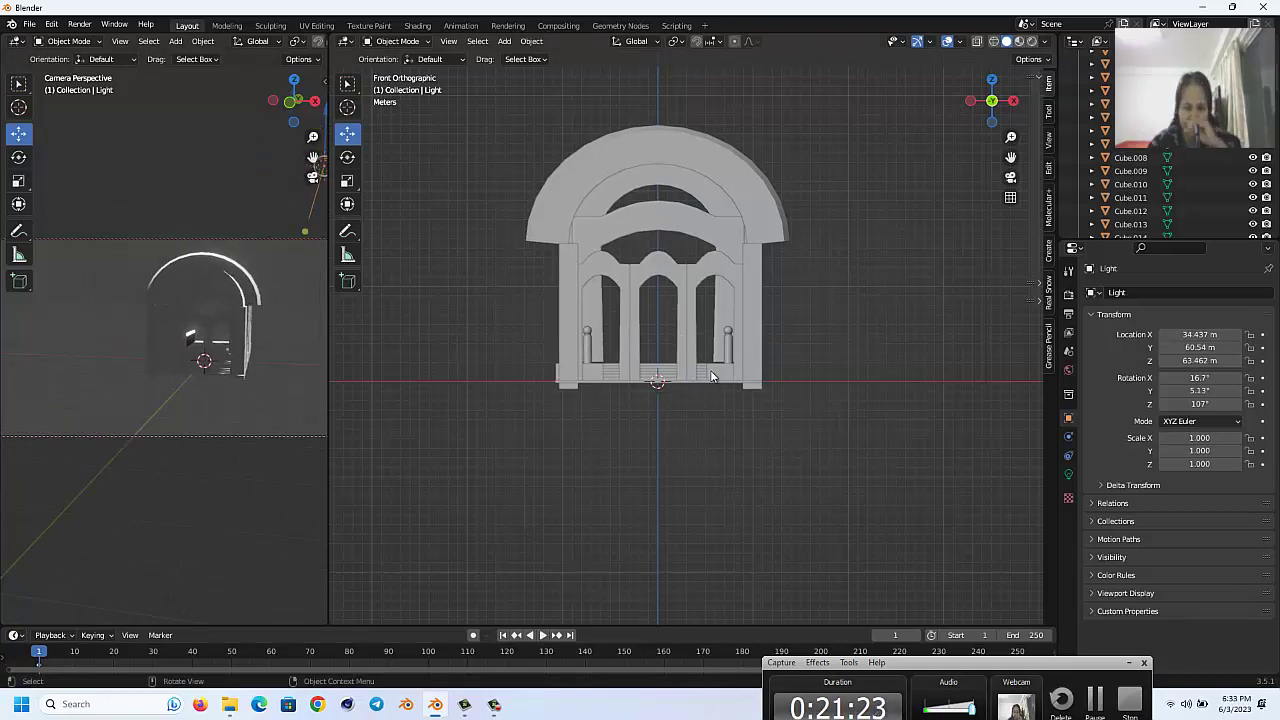
{"action": "middle_click_drag", "start_coordinate": [929, 296], "coordinate": [930, 302]}
{"action": "mouse_move", "coordinate": [1010, 157]}
{"action": "left_mouse_down"}
{"action": "mouse_move", "coordinate": [961, 155]}
{"action": "mouse_move", "coordinate": [910, 344]}
{"action": "left_mouse_up"}
{"action": "middle_click_drag", "start_coordinate": [906, 340], "coordinate": [906, 340]}
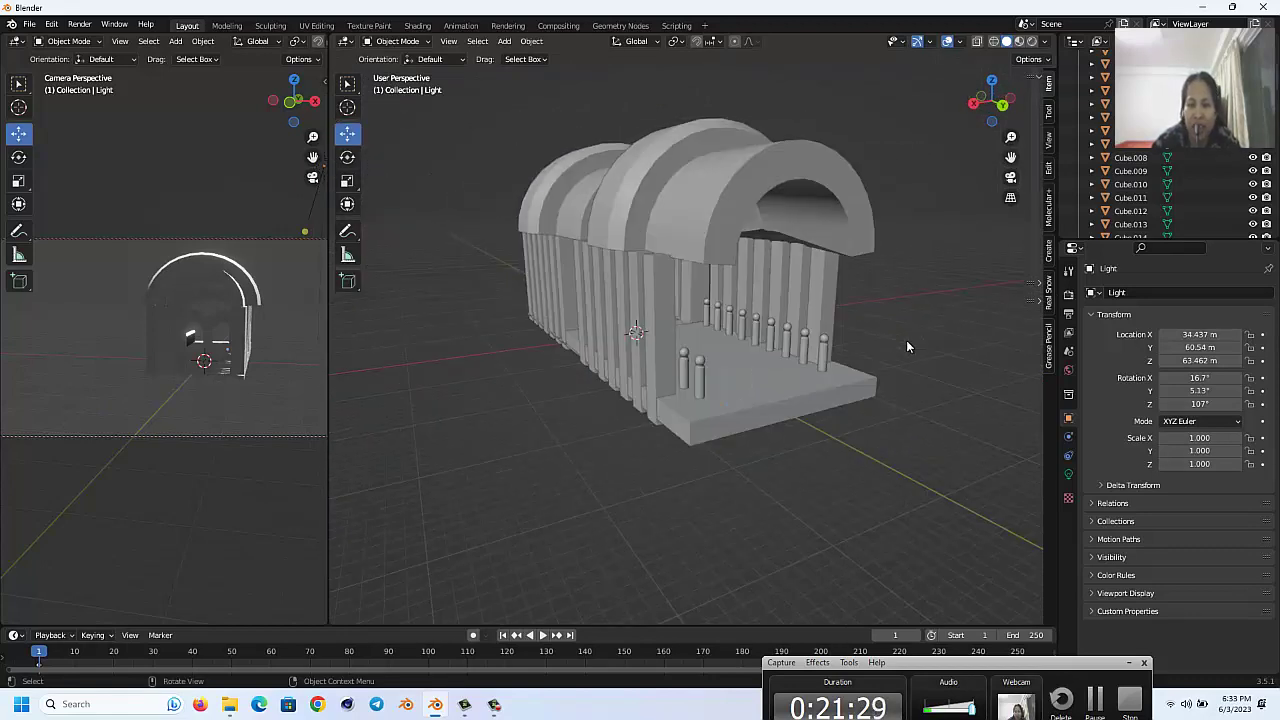
Step: Add a cube (after undoing a trial plane) and raise it above the ground
{"action": "left_click", "coordinate": [504, 41]}
{"action": "mouse_move", "coordinate": [524, 56]}
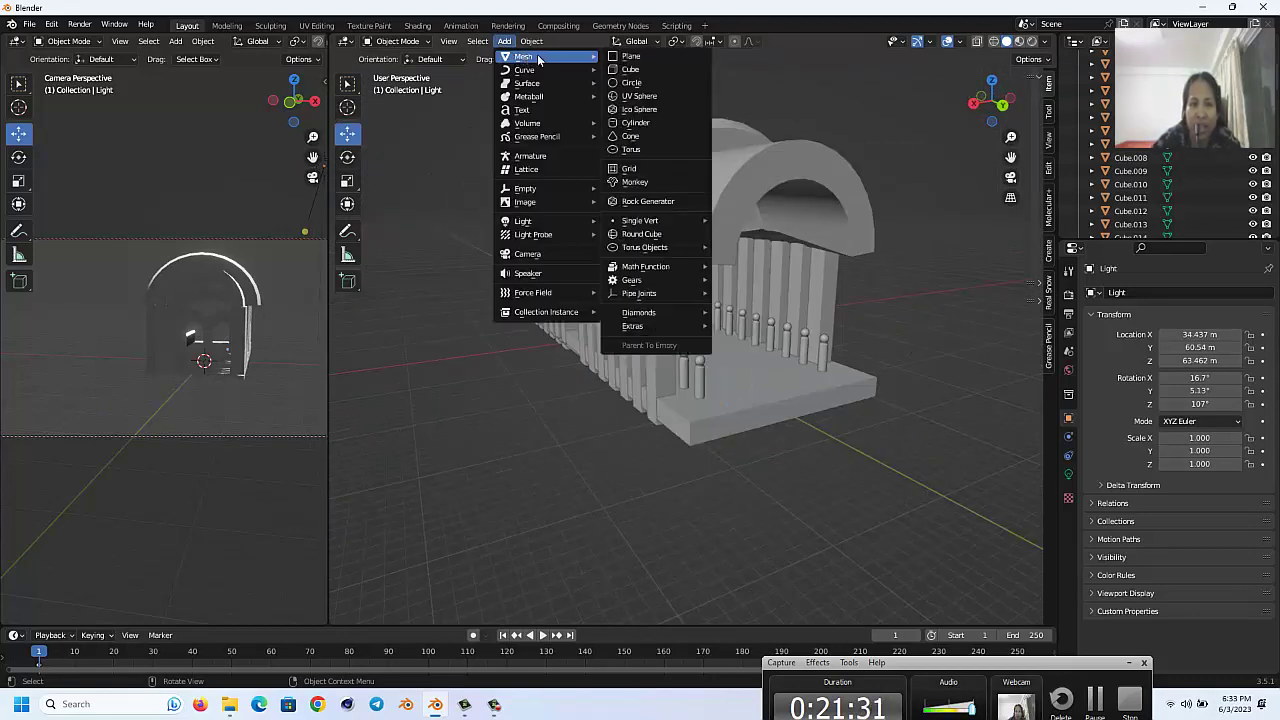
{"action": "left_click", "coordinate": [630, 56]}
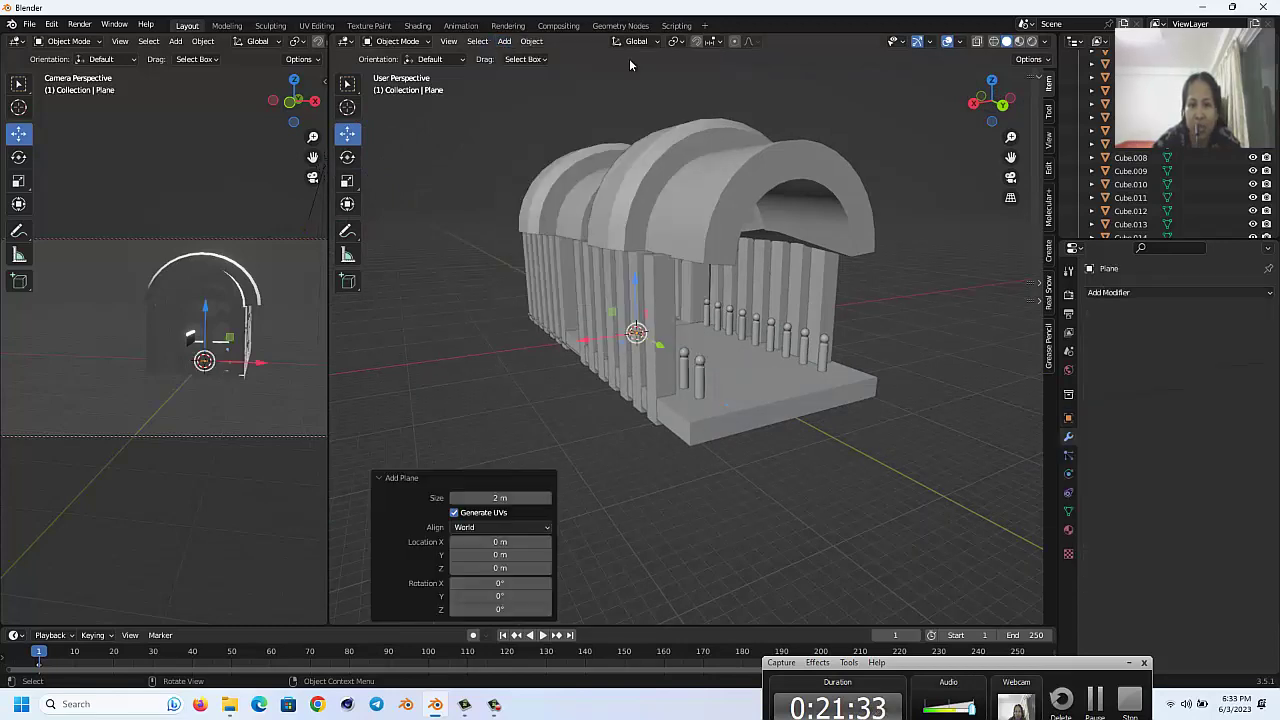
{"action": "key", "text": "KP_1"}
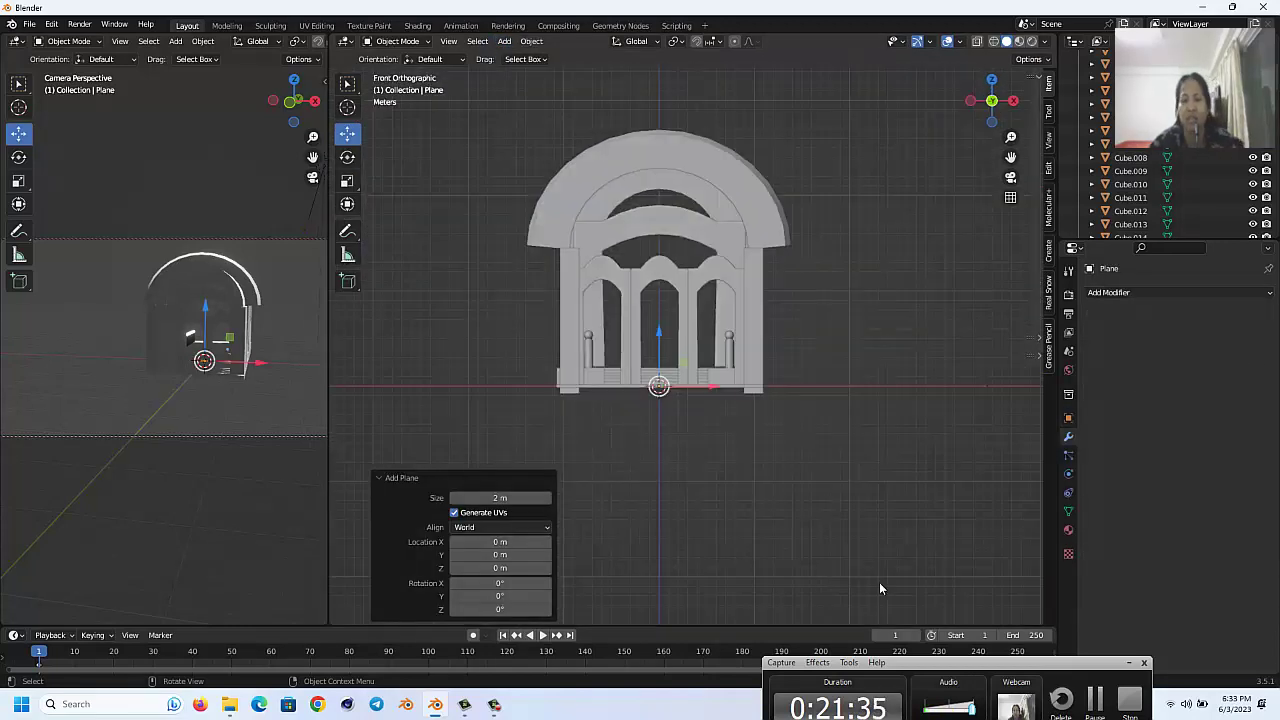
{"action": "key", "text": "ctrl+z"}
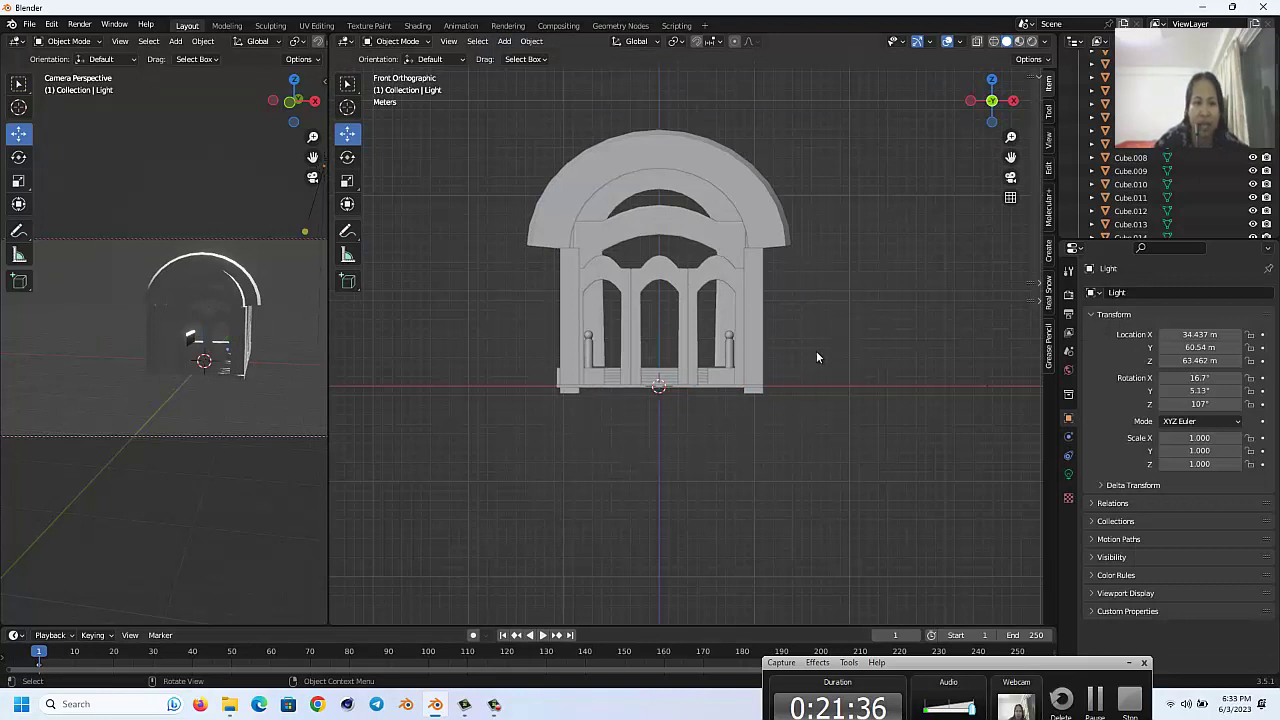
{"action": "key", "text": "KP_3"}
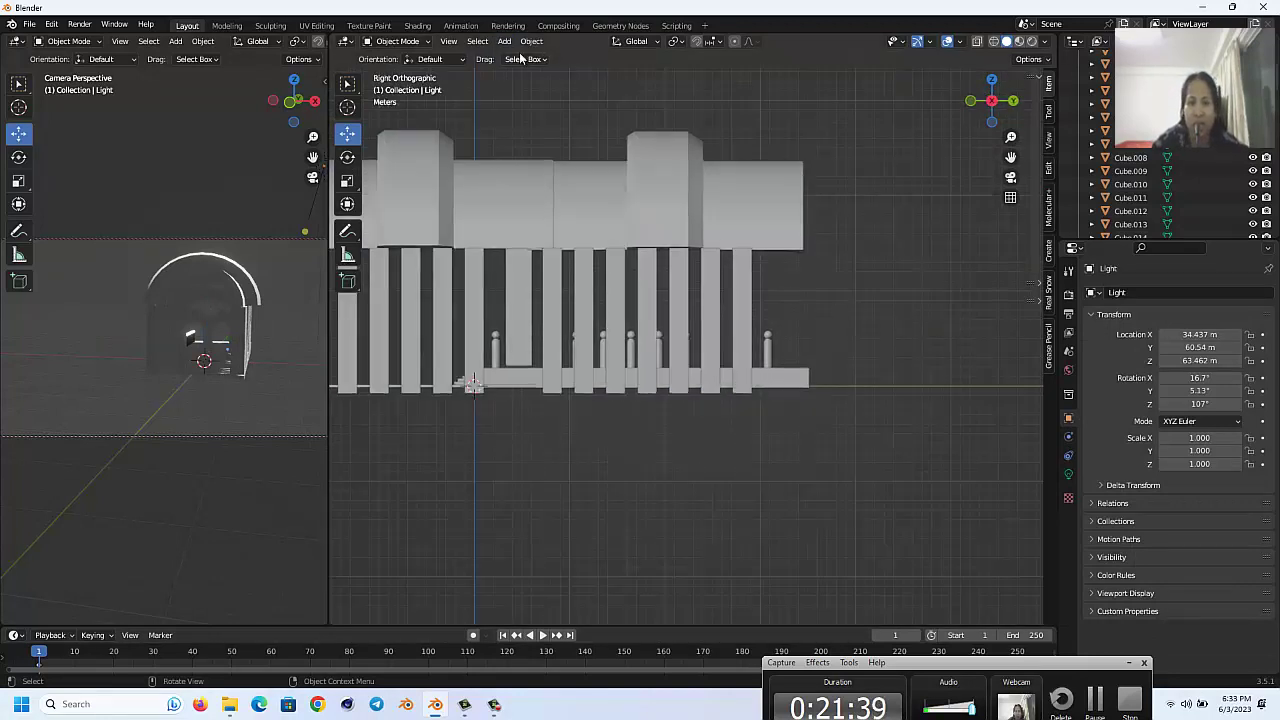
{"action": "left_click", "coordinate": [505, 41]}
{"action": "left_click", "coordinate": [630, 73]}
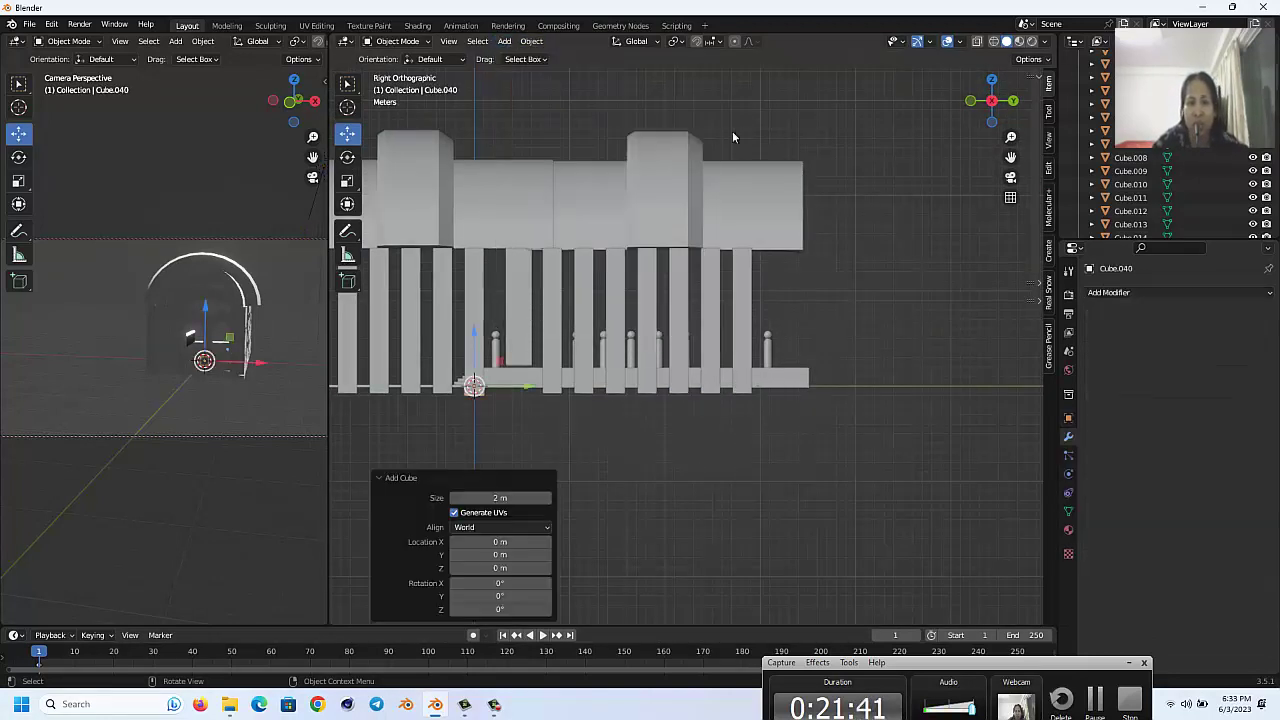
{"action": "left_click_drag", "start_coordinate": [477, 343], "coordinate": [473, 300]}
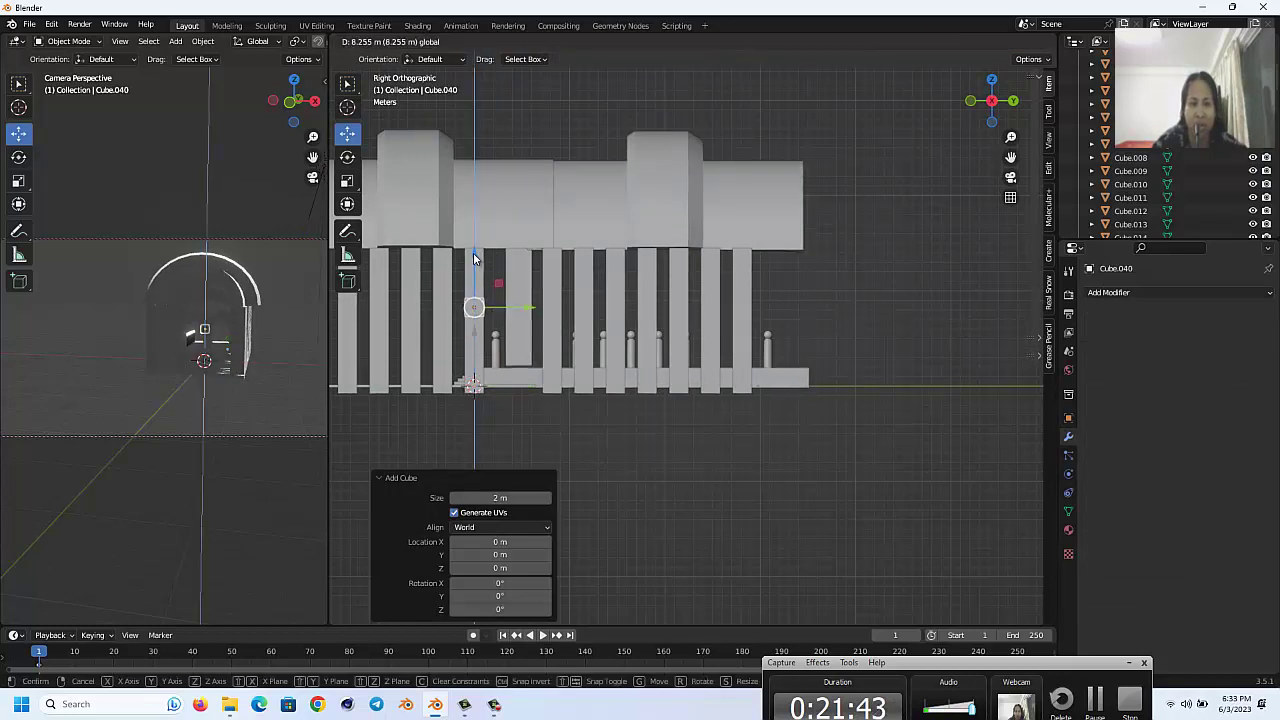
Step: Stretch the cube tall along Z and widen it to 9.524 along X into a wall slab
{"action": "key", "text": "s"}
{"action": "key", "text": "z"}
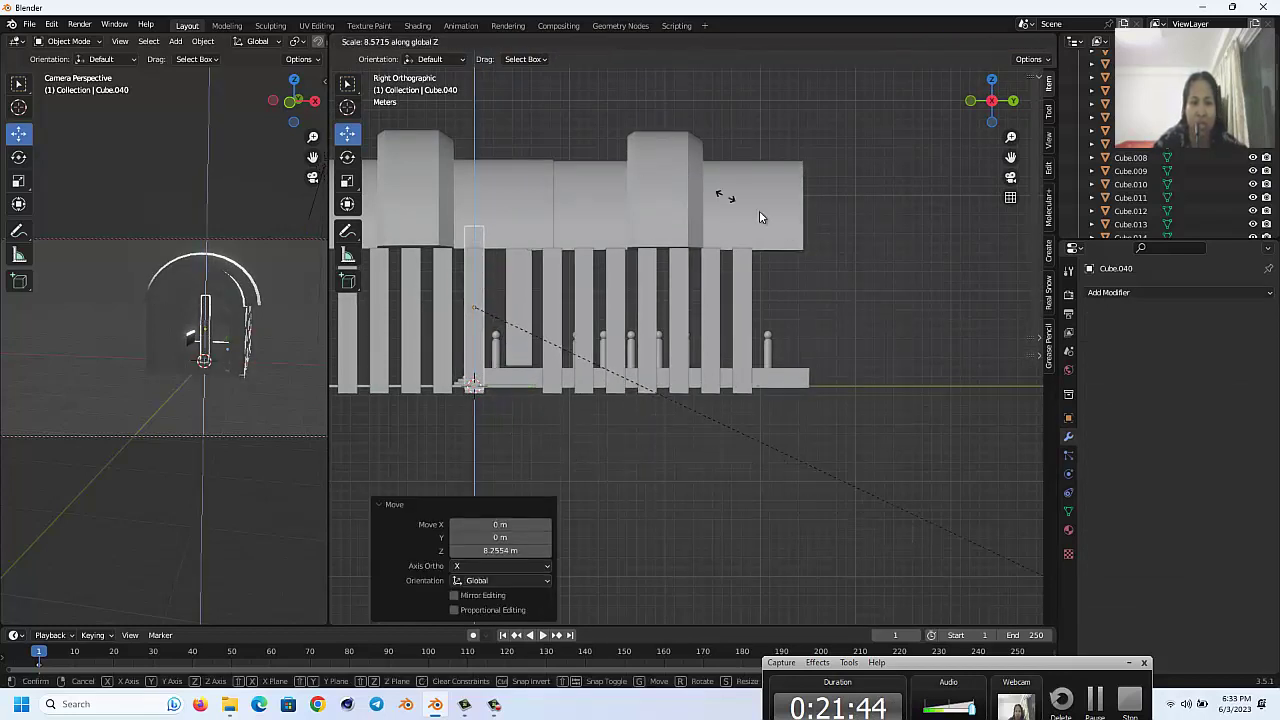
{"action": "left_click", "coordinate": [774, 262]}
{"action": "key", "text": "KP_1"}
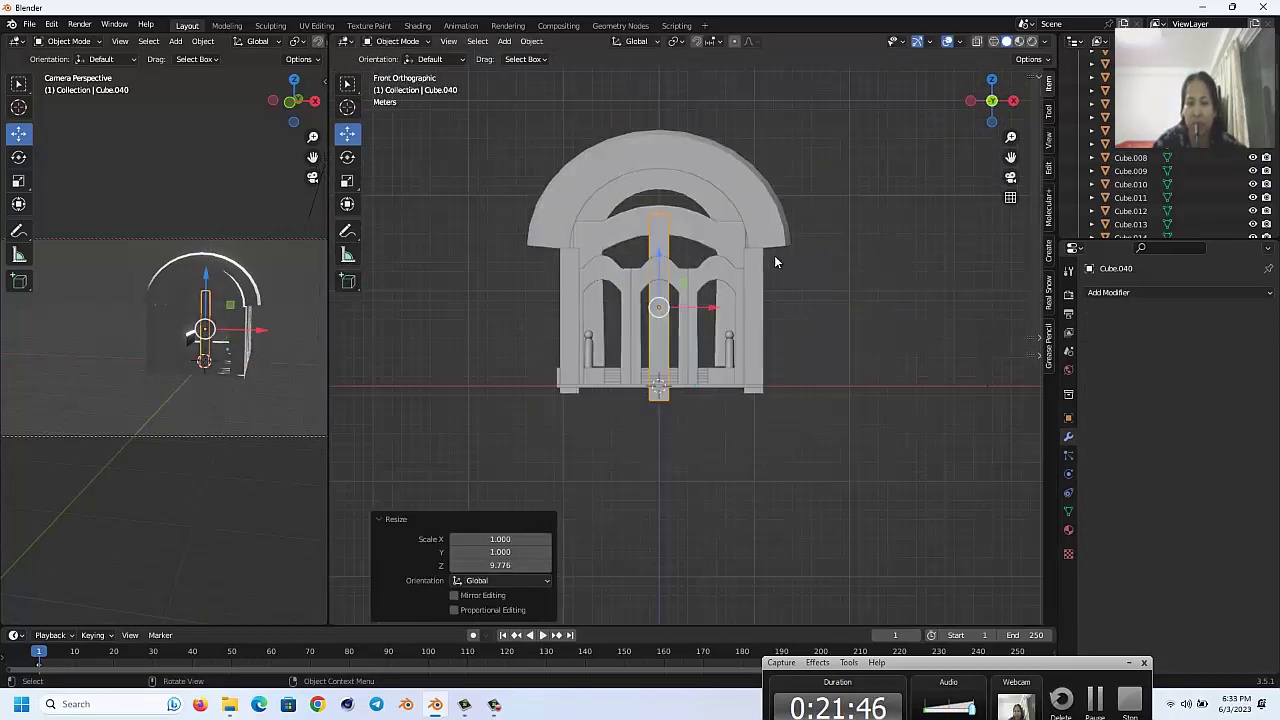
{"action": "key", "text": "s"}
{"action": "key", "text": "x"}
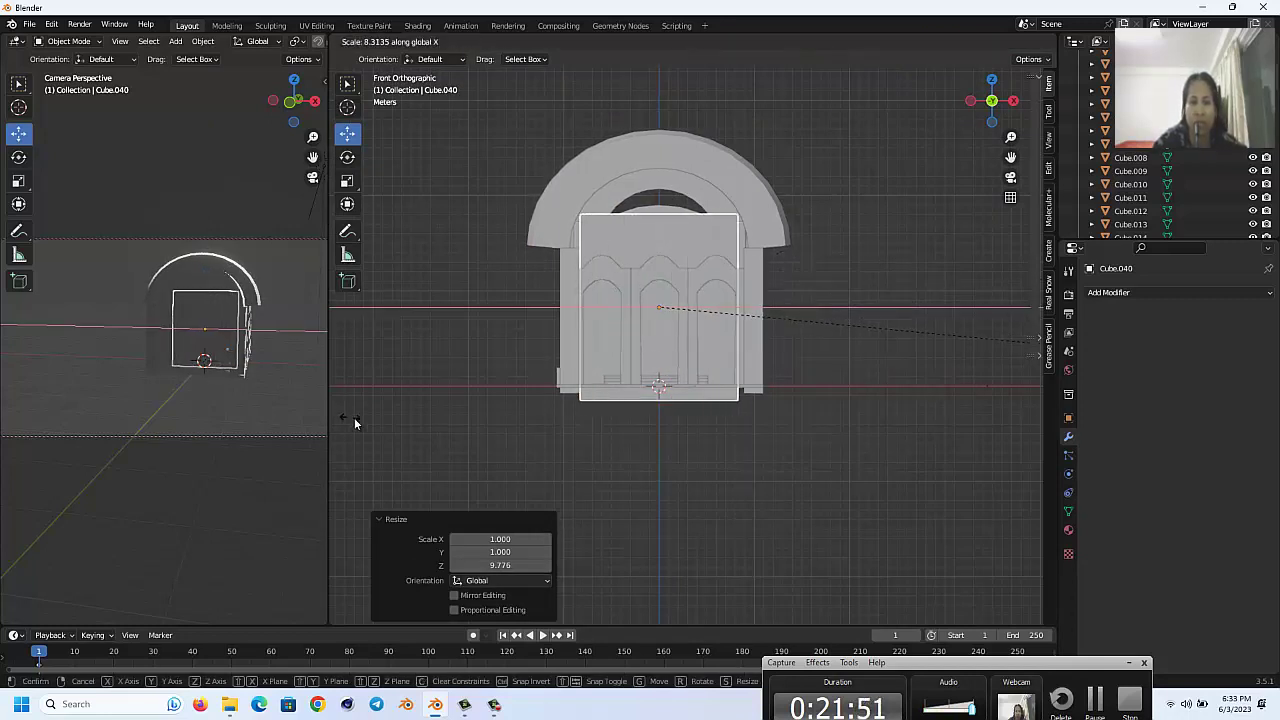
{"action": "left_click", "coordinate": [515, 453]}
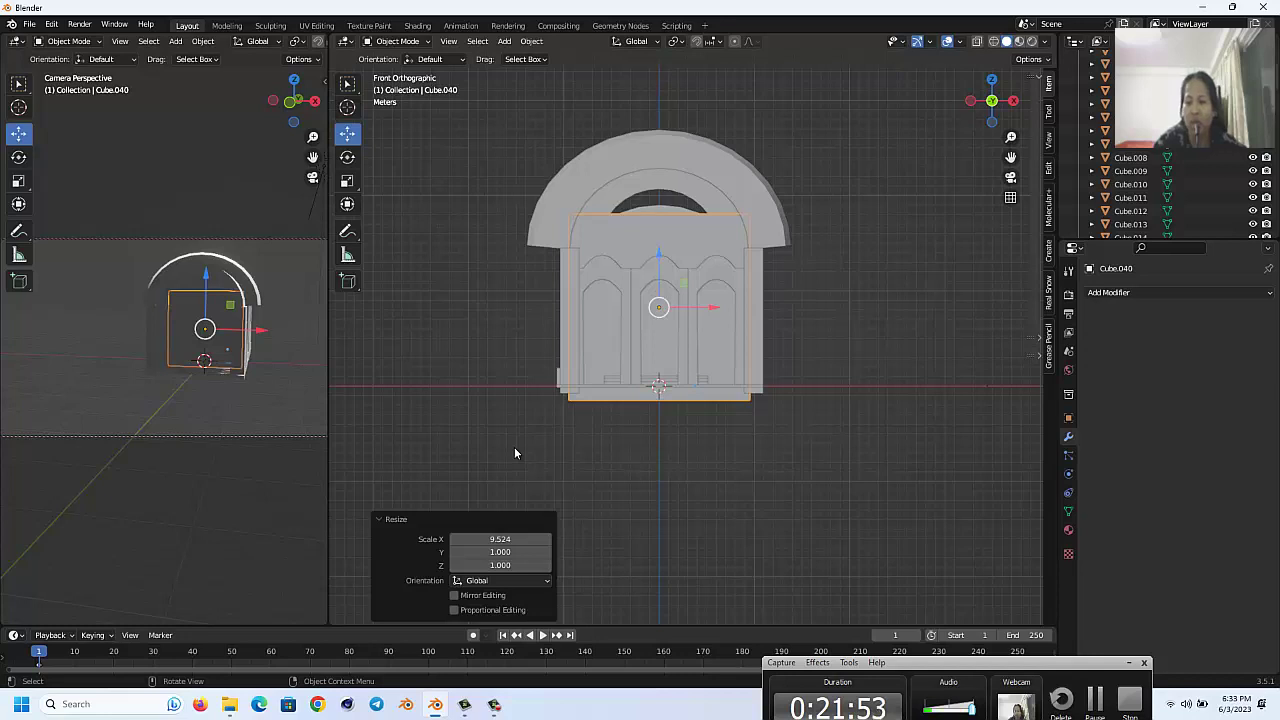
Step: In top view, slide the wall 34.77 m along Y to the temple's end
{"action": "key", "text": "KP_7"}
{"action": "left_click_drag", "start_coordinate": [658, 500], "coordinate": [662, 162]}
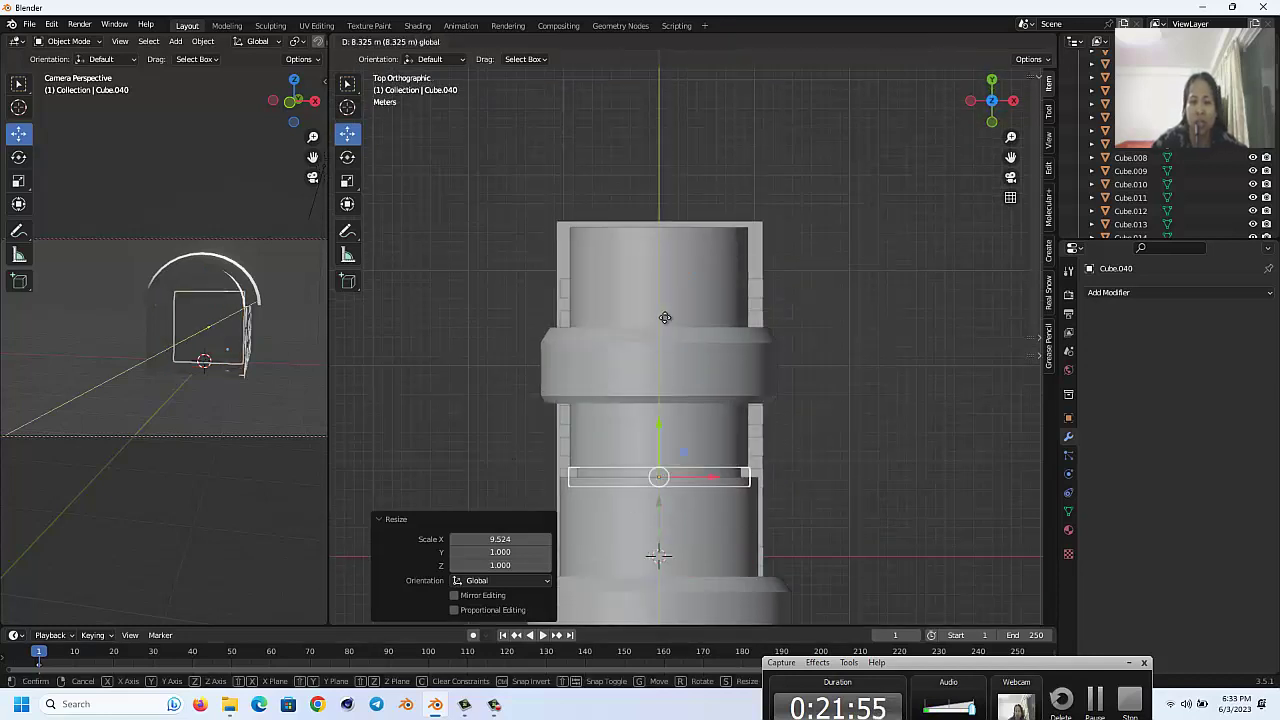
{"action": "left_click", "coordinate": [662, 162]}
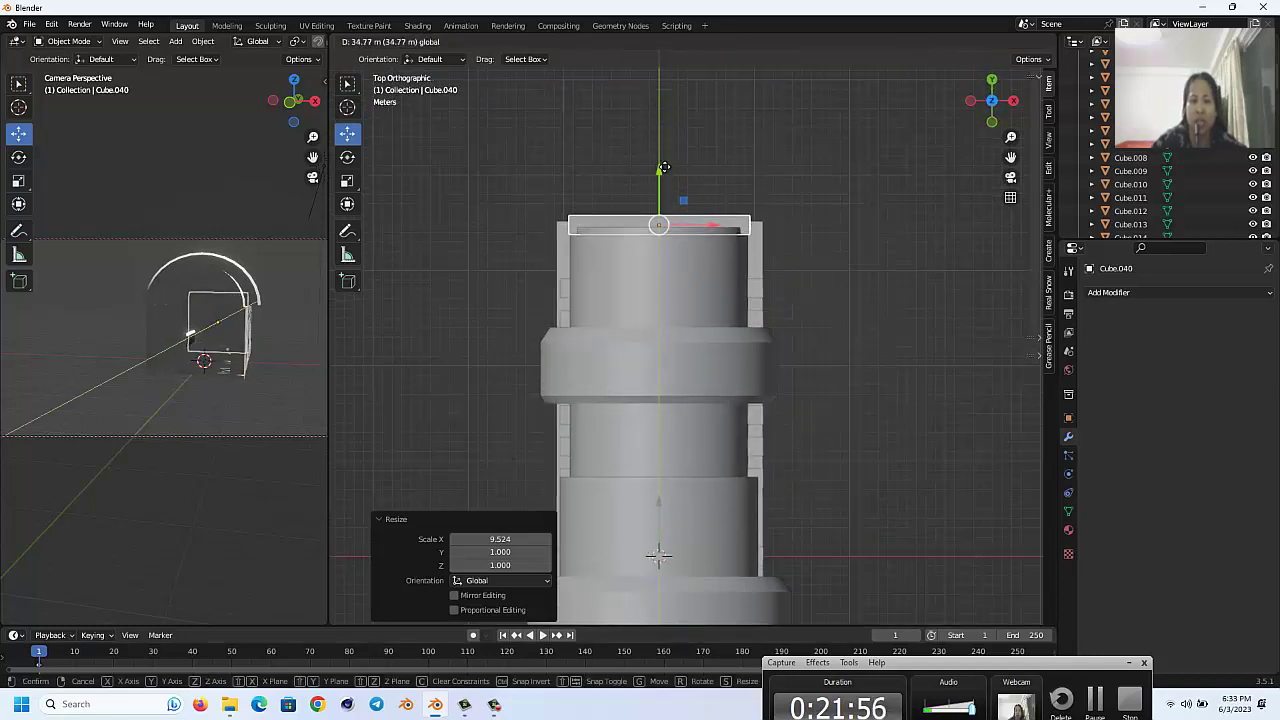
{"action": "left_click", "coordinate": [738, 152]}
Step: Orbit around to the new end wall and select it
{"action": "key", "text": "KP_8"}
{"action": "key", "text": "KP_8"}
{"action": "key", "text": "KP_8"}
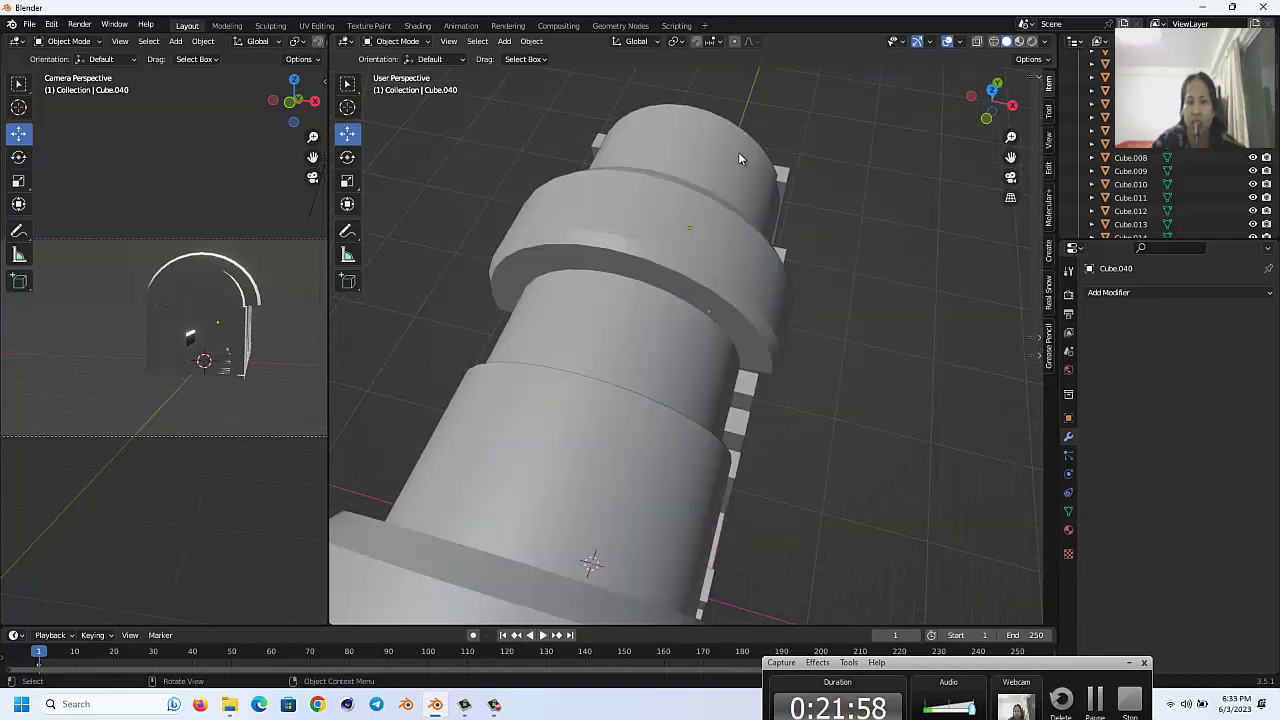
{"action": "key", "text": "KP_4"}
{"action": "key", "text": "KP_4"}
{"action": "key", "text": "KP_4"}
{"action": "key", "text": "KP_8"}
{"action": "key", "text": "KP_8"}
{"action": "key", "text": "KP_6"}
{"action": "key", "text": "KP_6"}
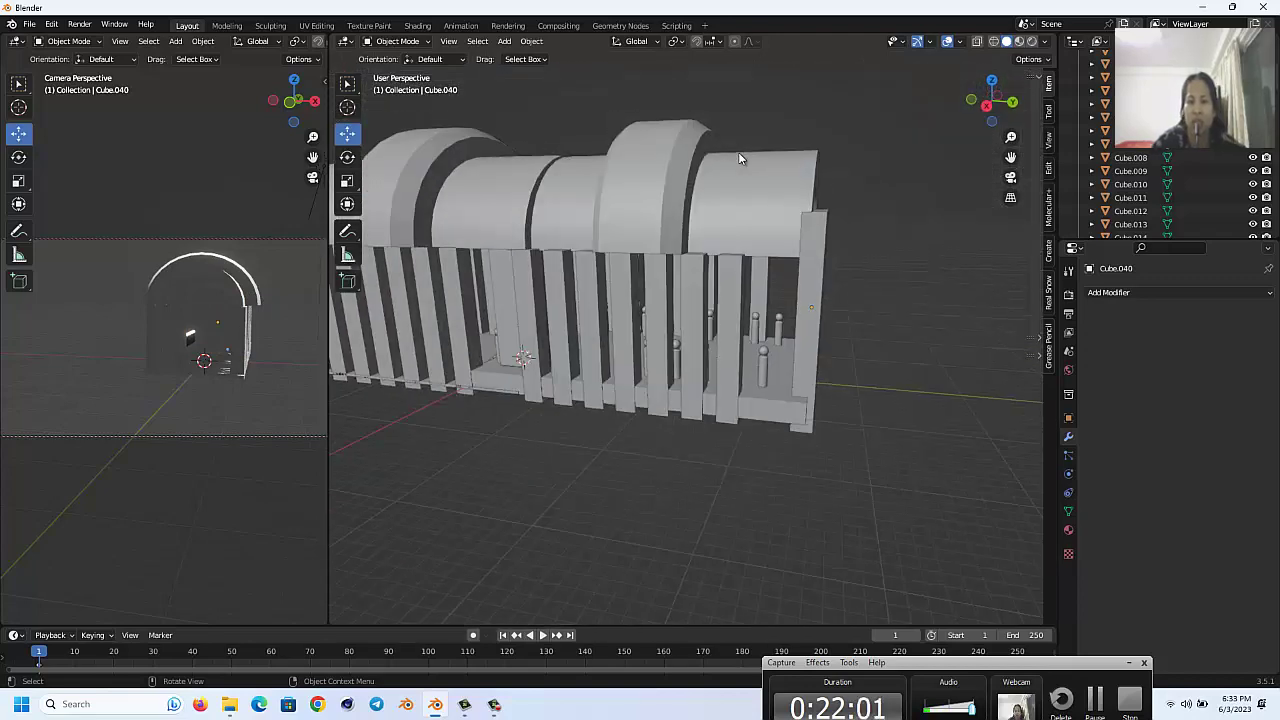
{"action": "key", "text": "KP_6"}
{"action": "key", "text": "KP_6"}
{"action": "key", "text": "KP_6"}
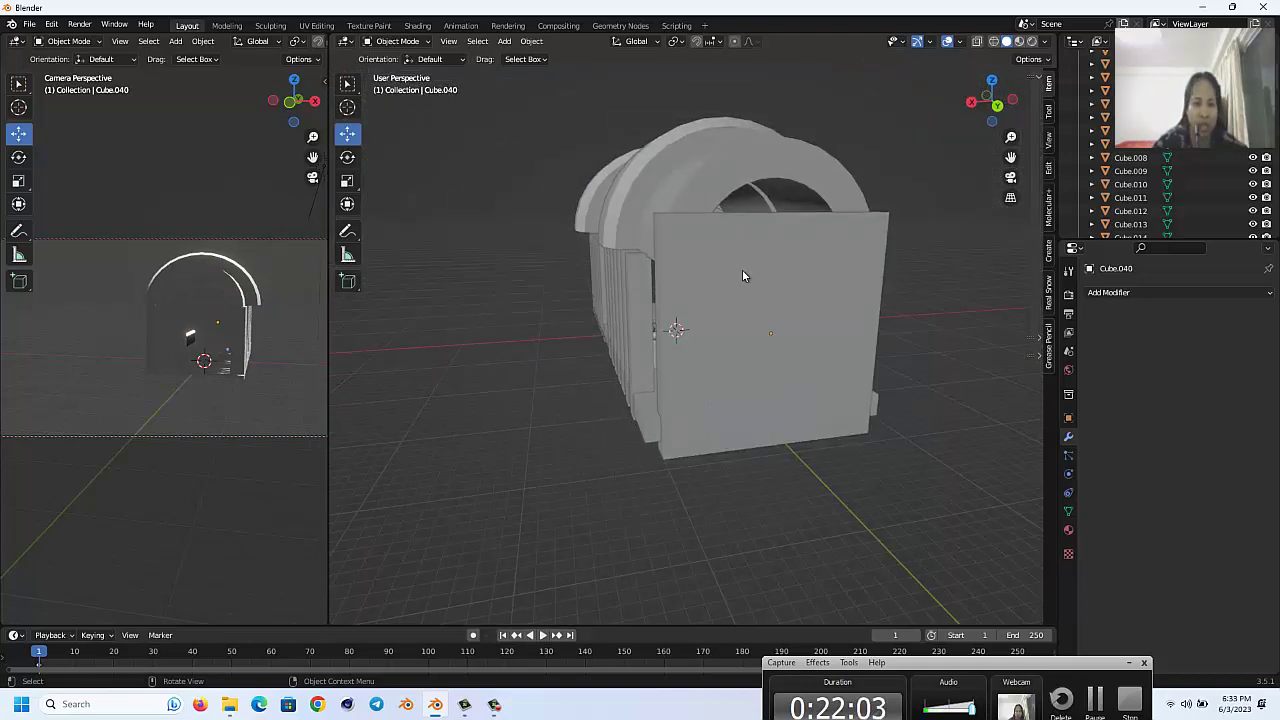
{"action": "left_click", "coordinate": [742, 270]}
Step: In Edit Mode, select the end wall's top edge and lower it slightly
{"action": "key", "text": "Tab"}
{"action": "key", "text": "KP_6"}
{"action": "key", "text": "KP_6"}
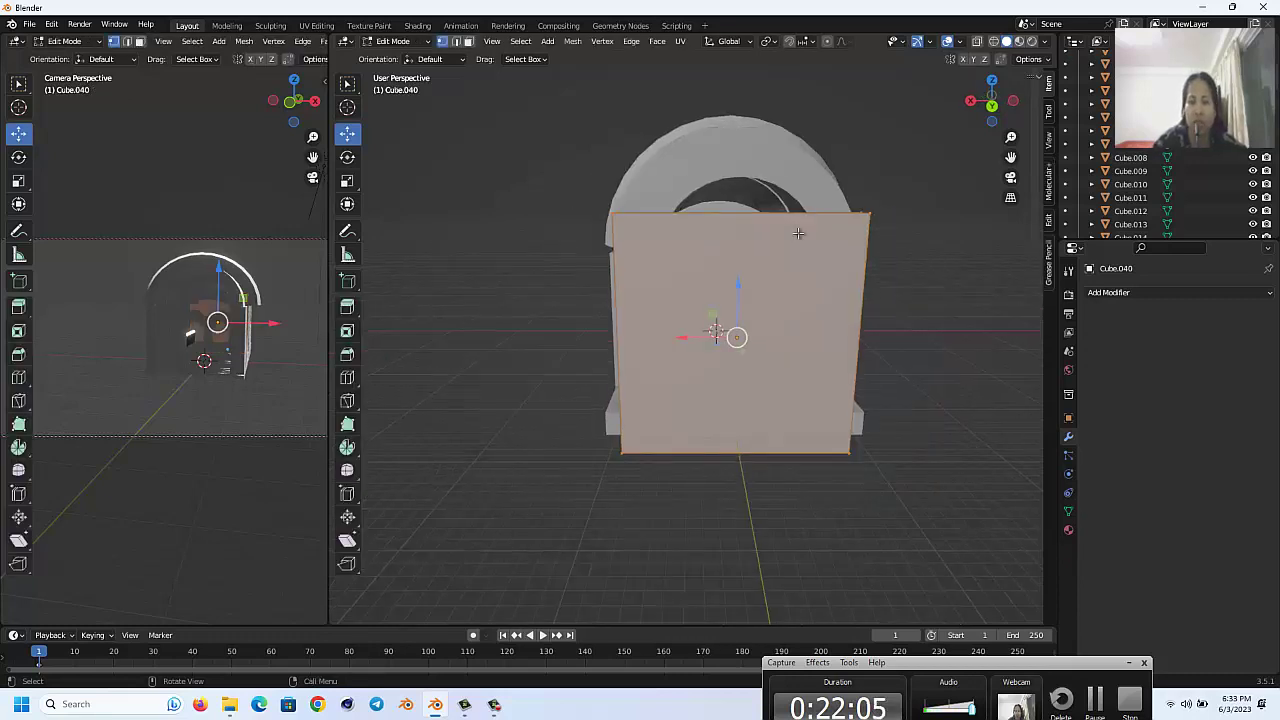
{"action": "left_click", "coordinate": [347, 378]}
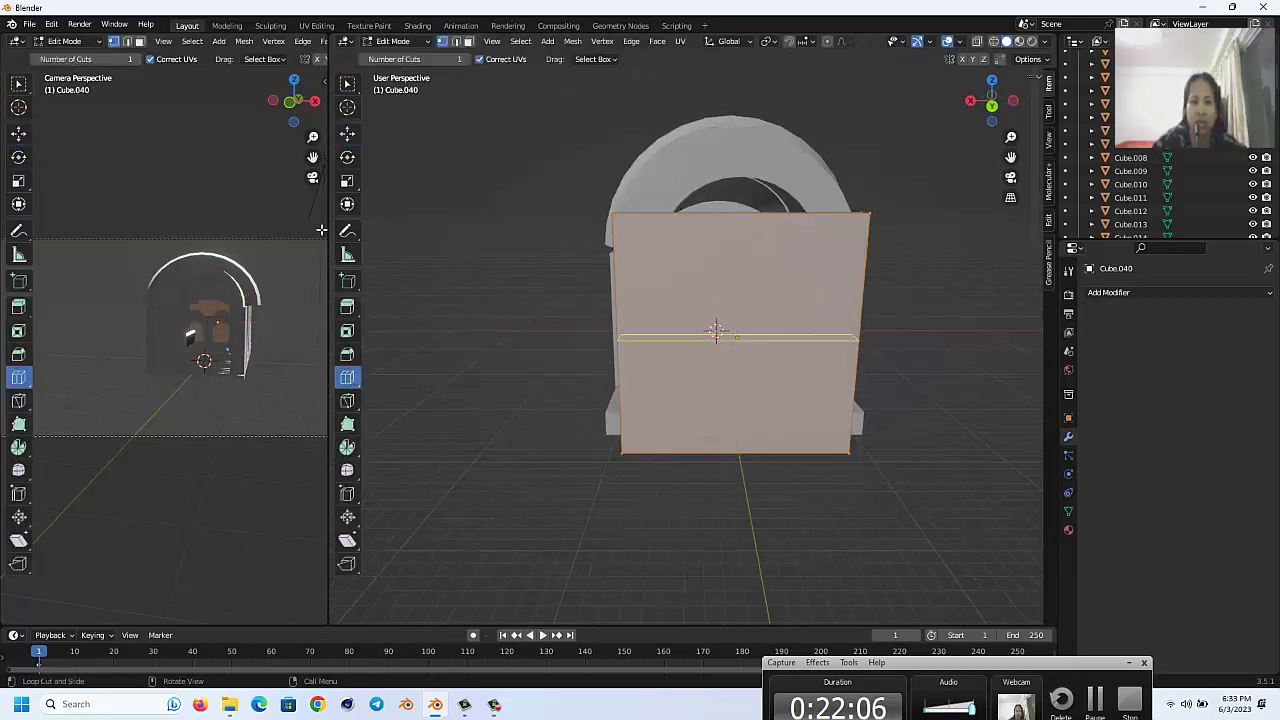
{"action": "left_click", "coordinate": [347, 133]}
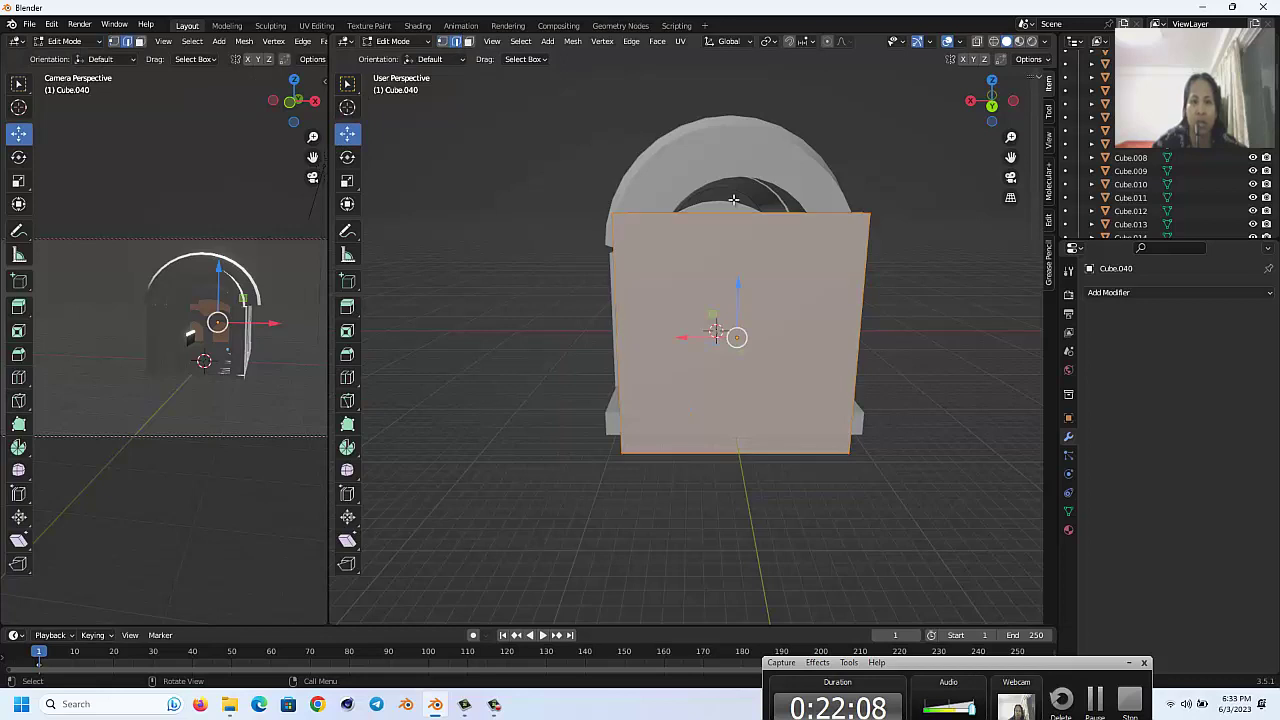
{"action": "middle_click_drag", "start_coordinate": [731, 196], "coordinate": [716, 224]}
{"action": "left_click", "coordinate": [713, 263]}
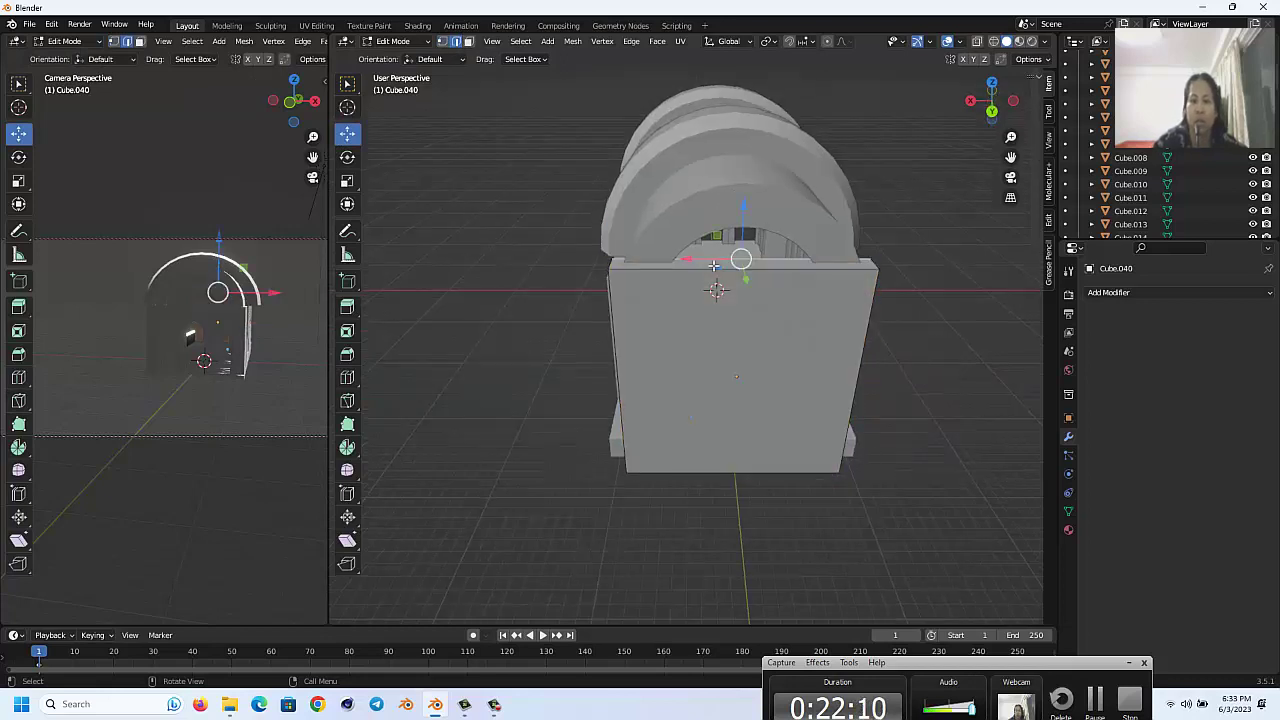
{"action": "left_click", "coordinate": [702, 211]}
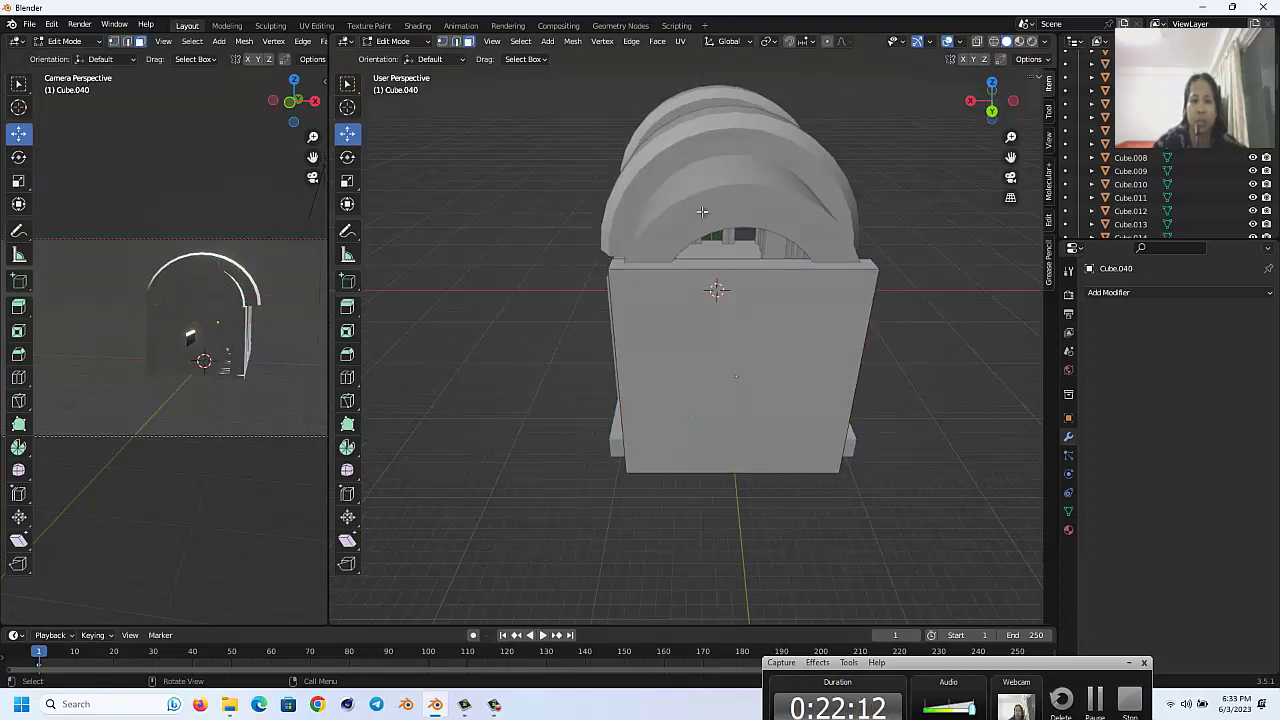
{"action": "left_click", "coordinate": [739, 263]}
{"action": "left_click_drag", "start_coordinate": [744, 214], "coordinate": [749, 262]}
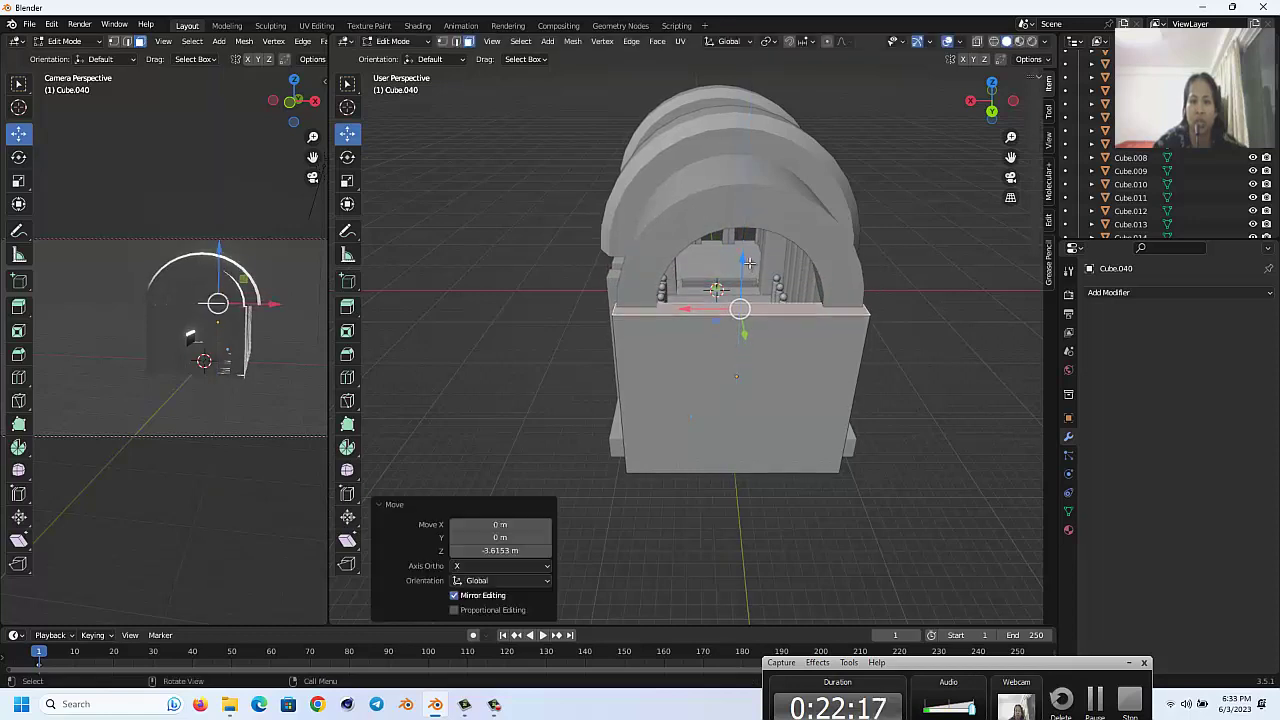
Step: Extend the wall's top edge 6.7834 m straight upward
{"action": "key", "text": "g"}
{"action": "key", "text": "z"}
{"action": "key", "text": "z"}
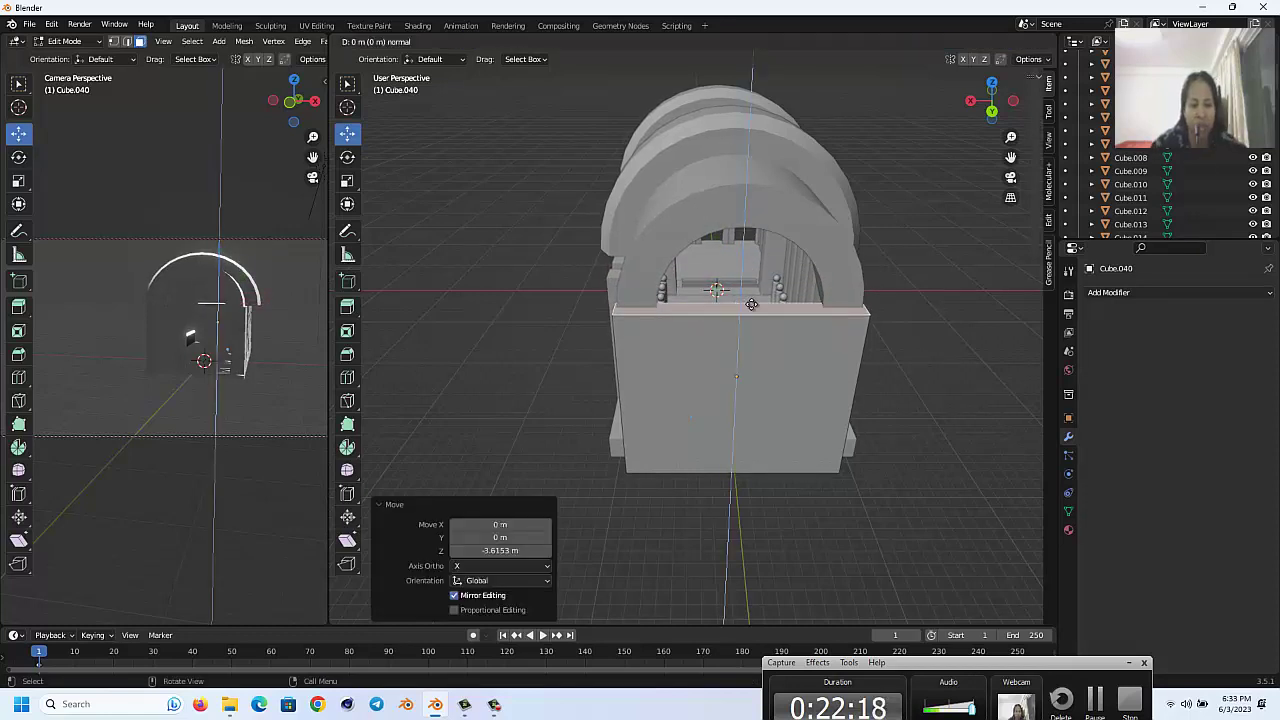
{"action": "key", "text": "z"}
{"action": "key", "text": "z"}
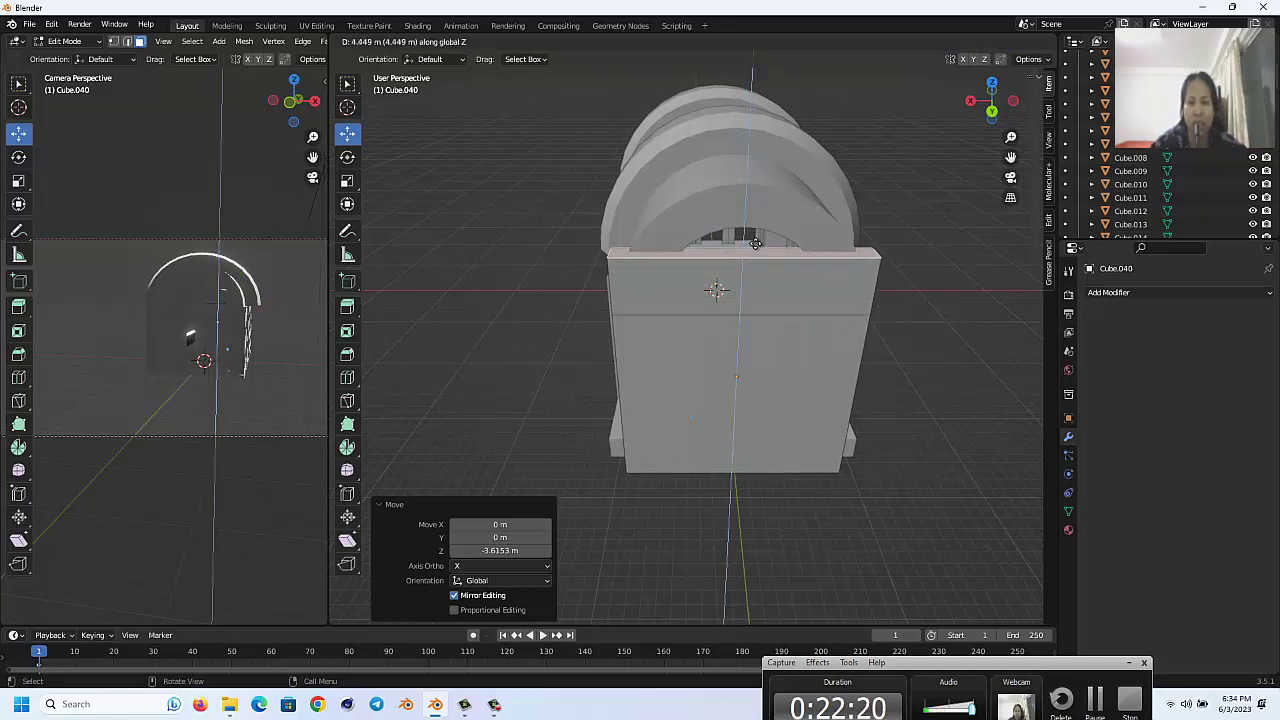
{"action": "left_click", "coordinate": [764, 215]}
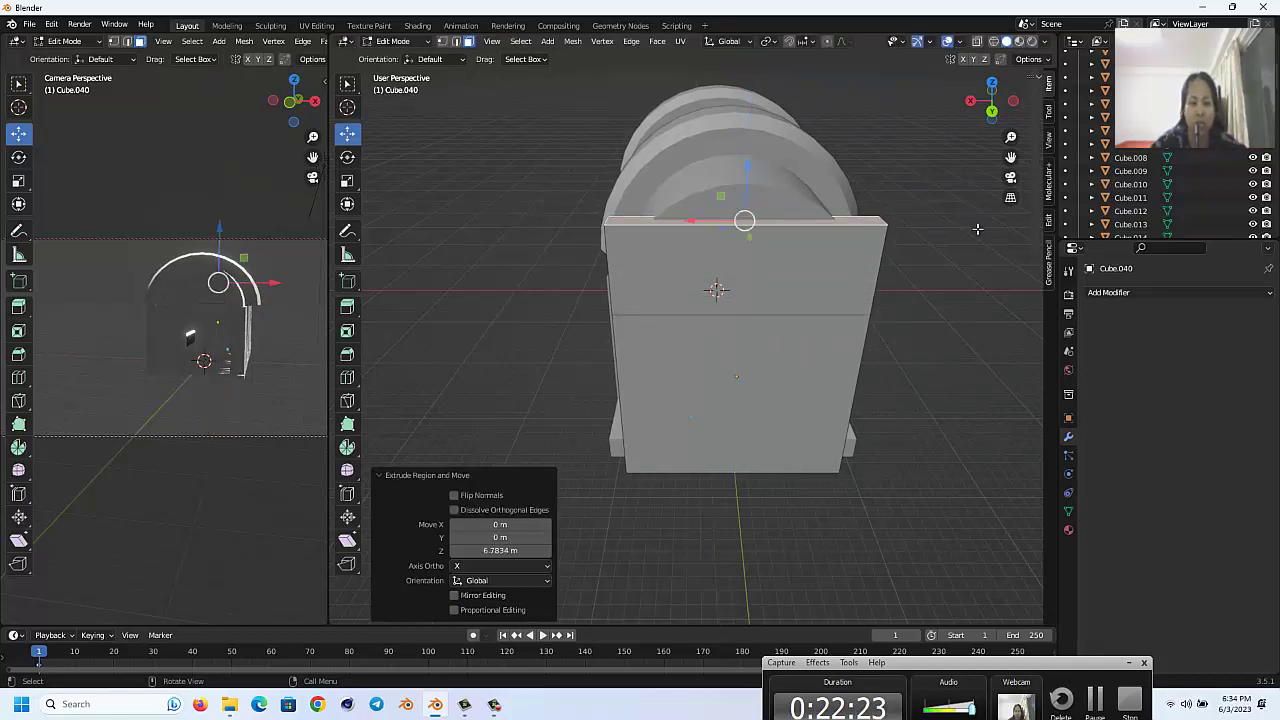
Step: Narrow the new top edge to 0.586 along X to taper the wall
{"action": "key", "text": "s"}
{"action": "key", "text": "x"}
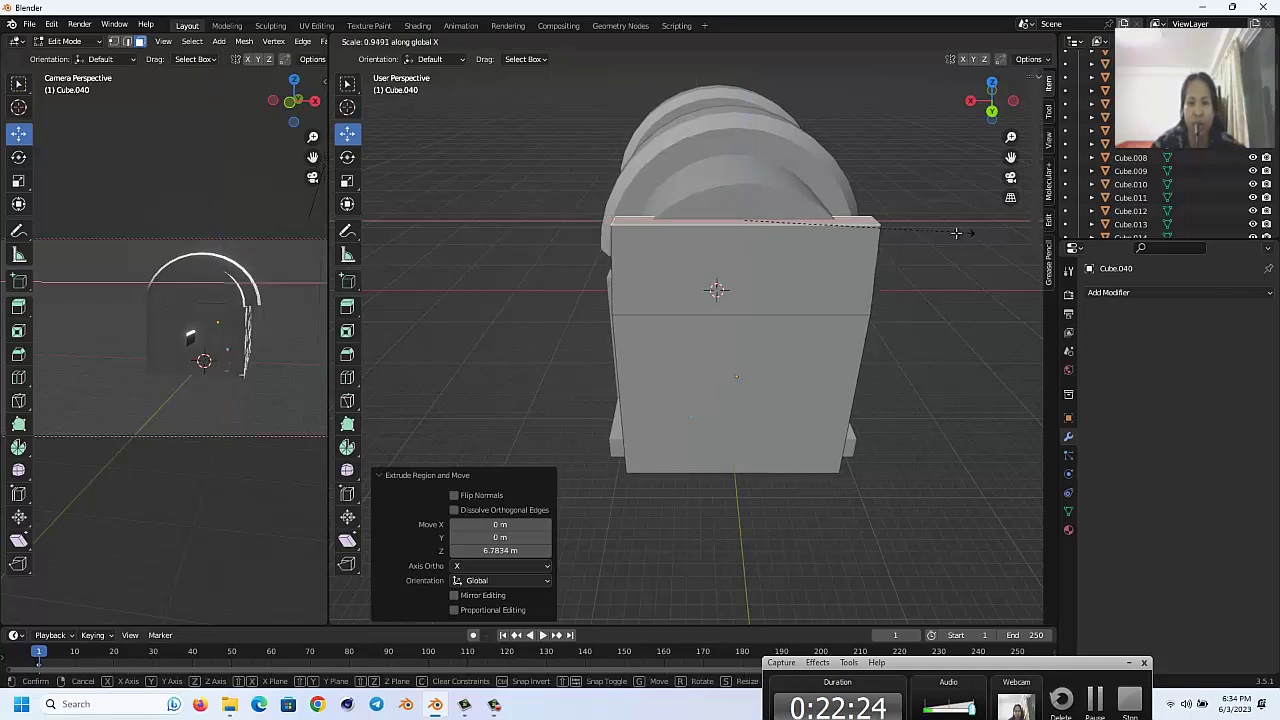
{"action": "left_click", "coordinate": [880, 231]}
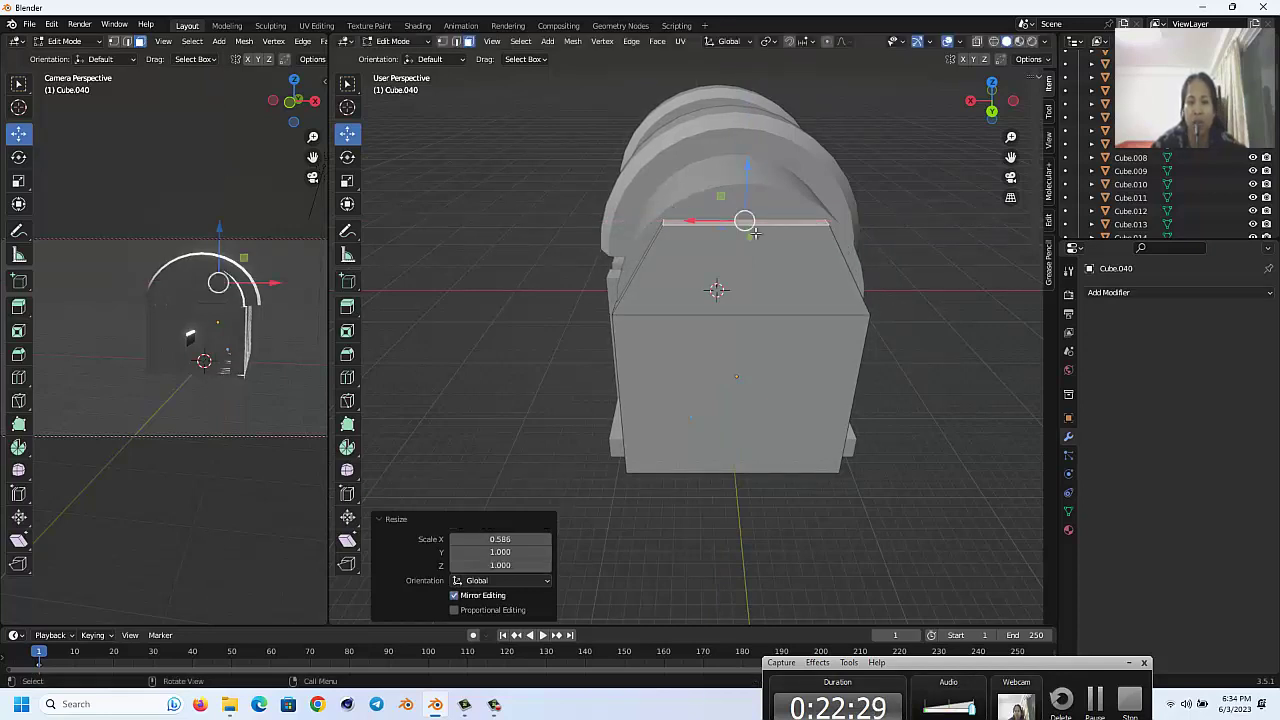
{"action": "middle_click_drag", "start_coordinate": [803, 237], "coordinate": [803, 237]}
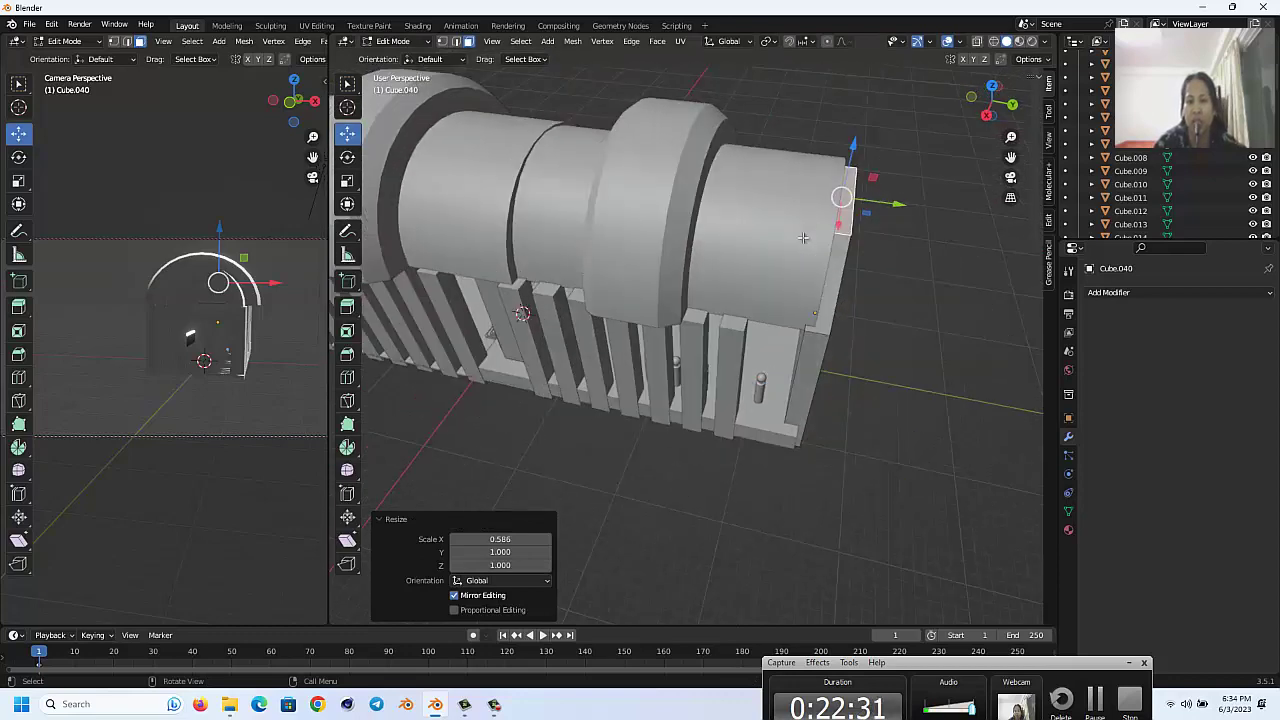
{"action": "left_click", "coordinate": [900, 314]}
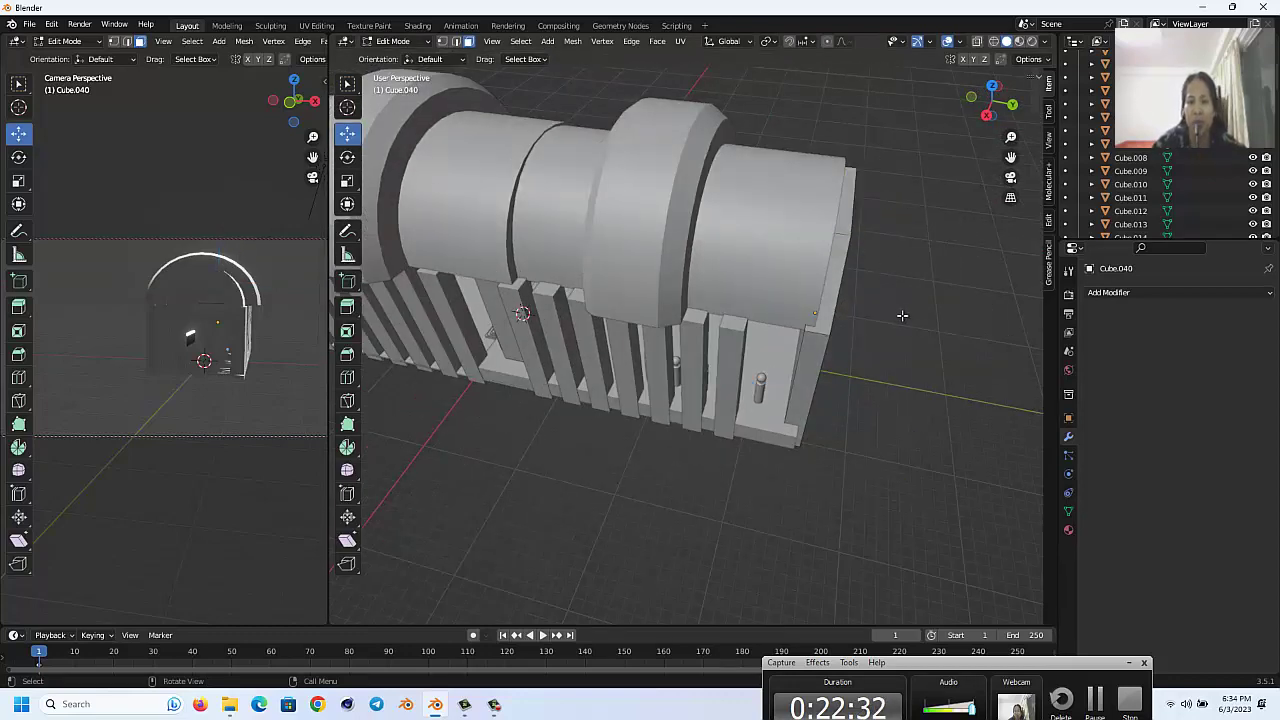
{"action": "left_click", "coordinate": [827, 318]}
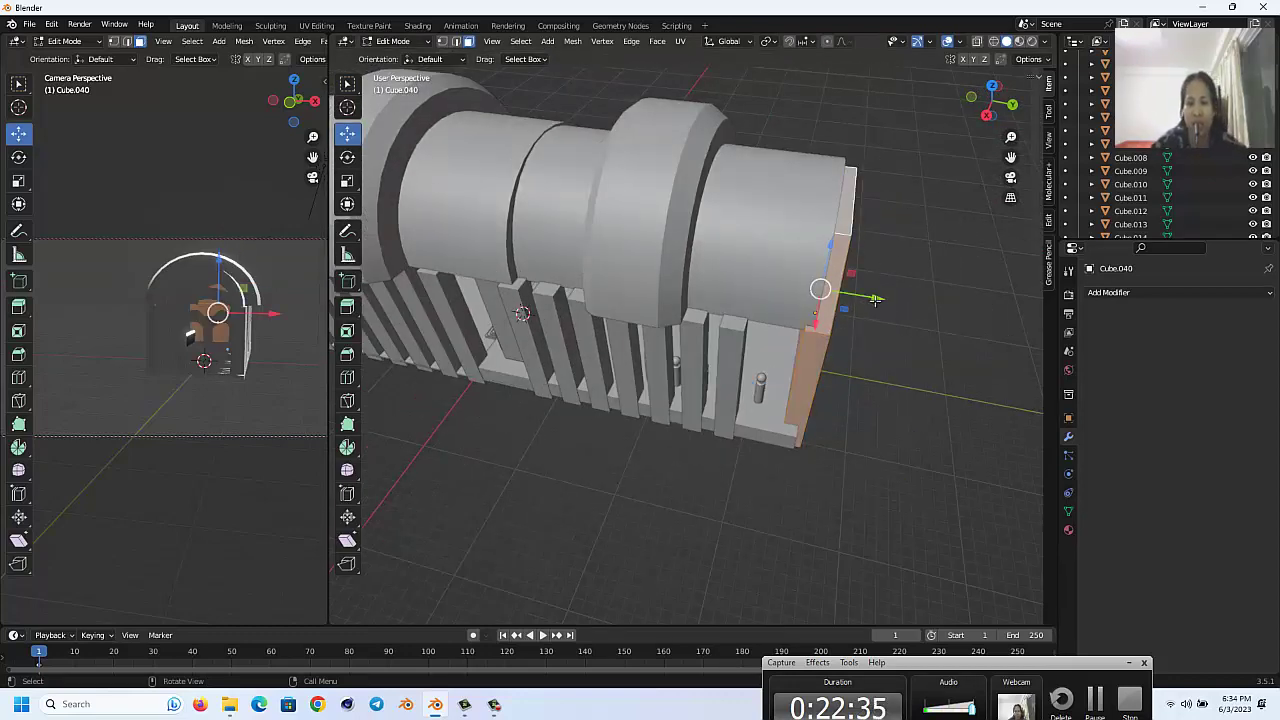
Step: Shift the end wall's side face -1.265 m inward, then zoom out to check the temple
{"action": "mouse_move", "coordinate": [875, 299]}
{"action": "left_mouse_down"}
{"action": "mouse_move", "coordinate": [860, 298]}
{"action": "mouse_move", "coordinate": [871, 292]}
{"action": "left_mouse_up"}
{"action": "left_click", "coordinate": [871, 292]}
{"action": "middle_click_drag", "start_coordinate": [871, 292], "coordinate": [871, 294]}
{"action": "scroll", "coordinate": [871, 294], "scroll_direction": "up", "scroll_amount": 5}
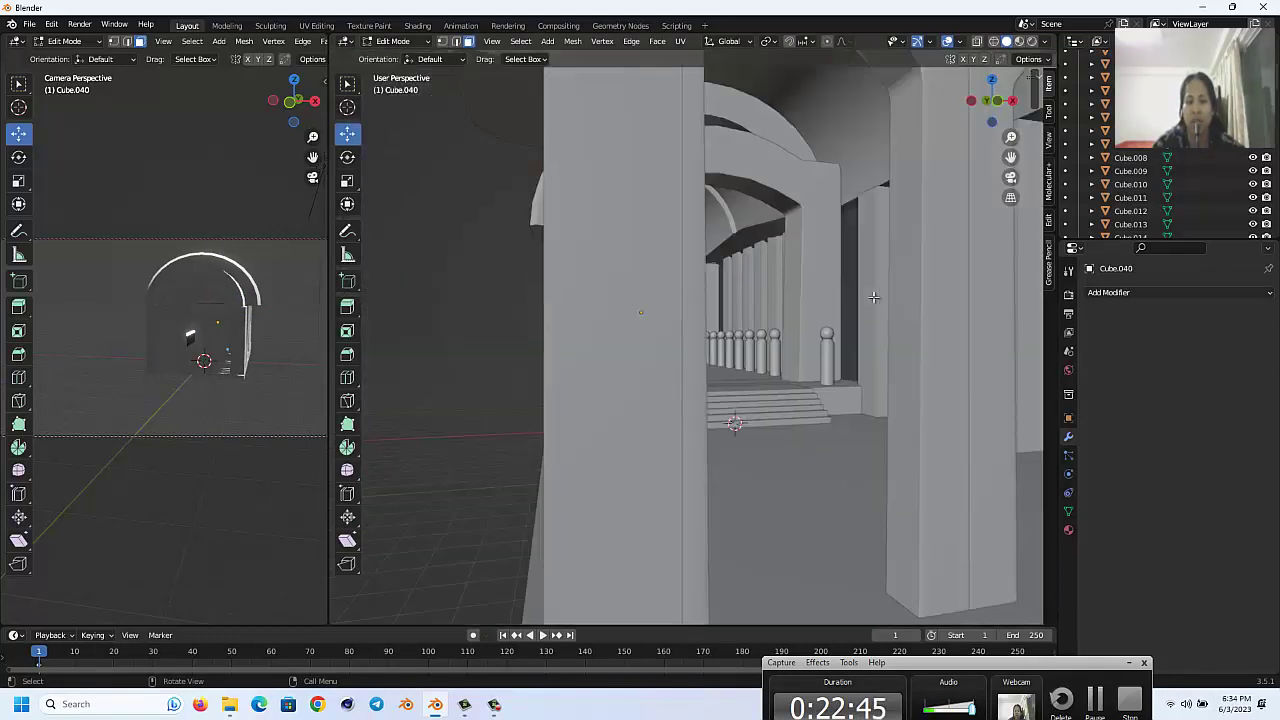
{"action": "scroll", "coordinate": [846, 307], "scroll_direction": "down", "scroll_amount": 5}
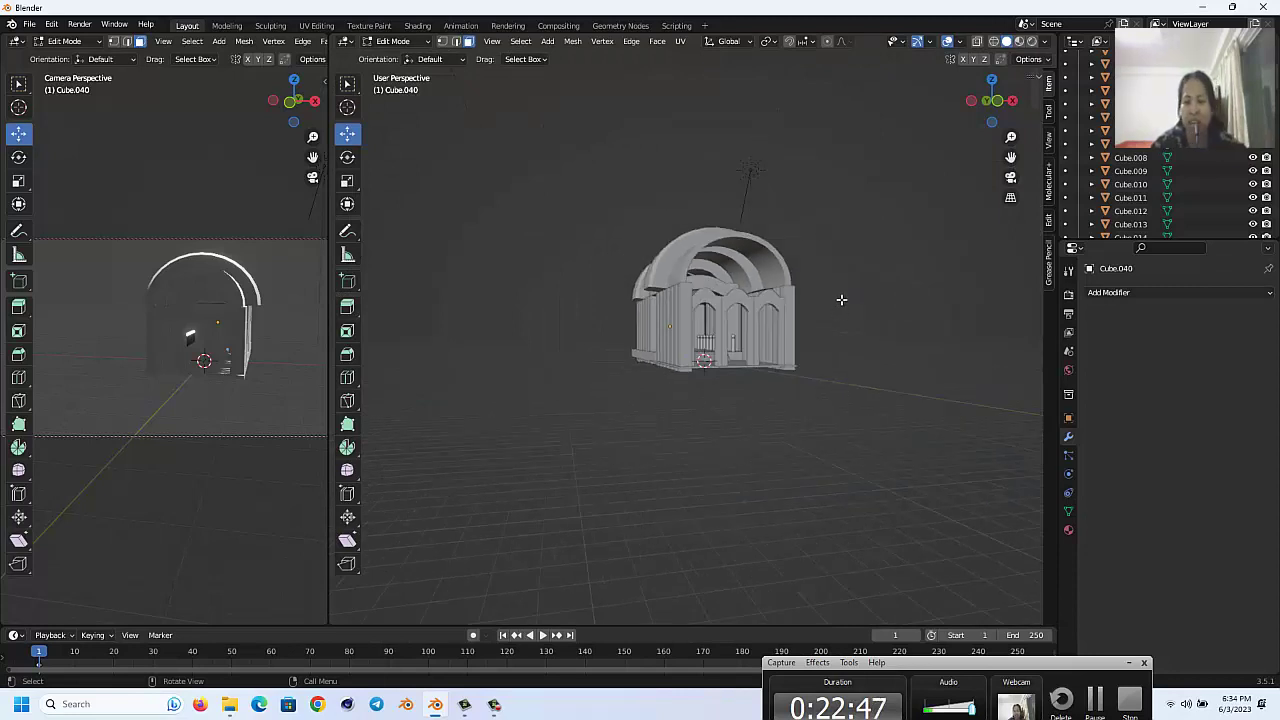
{"action": "middle_click_drag", "start_coordinate": [837, 309], "coordinate": [841, 299]}
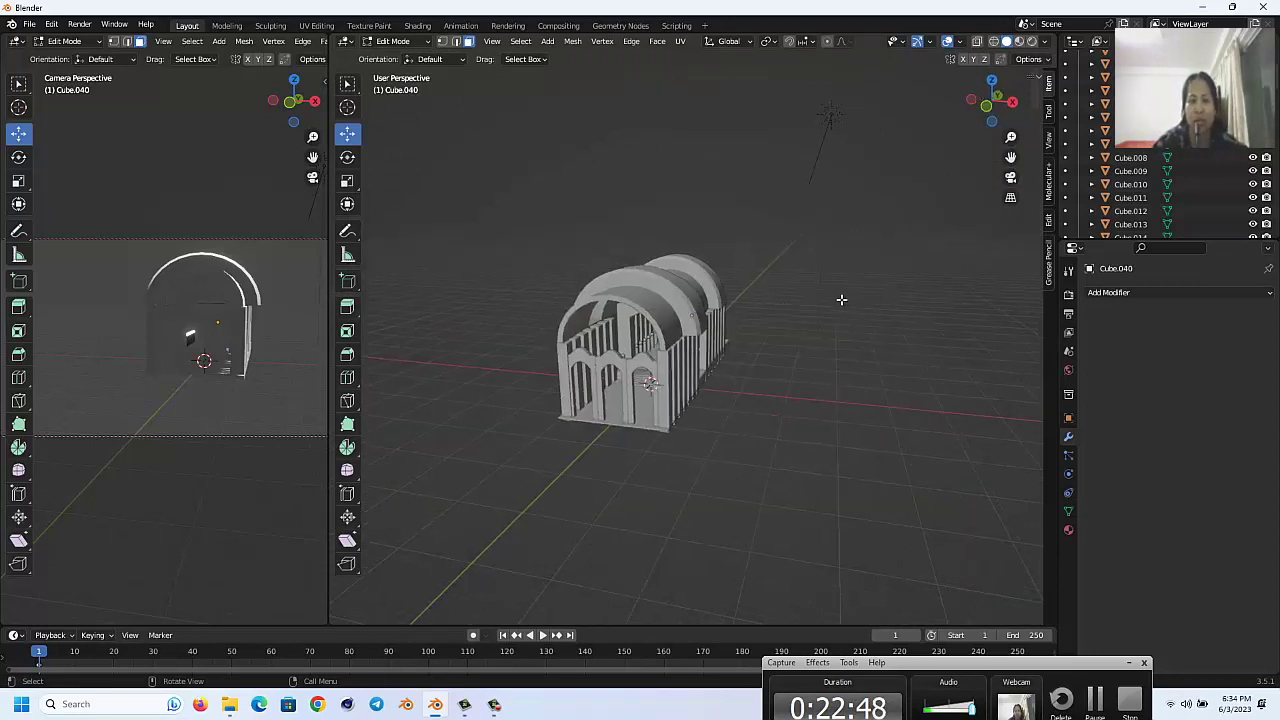
Step: Add a plane and scale it to about 10.5, then by 5.897, as the ground
{"action": "left_click", "coordinate": [547, 41]}
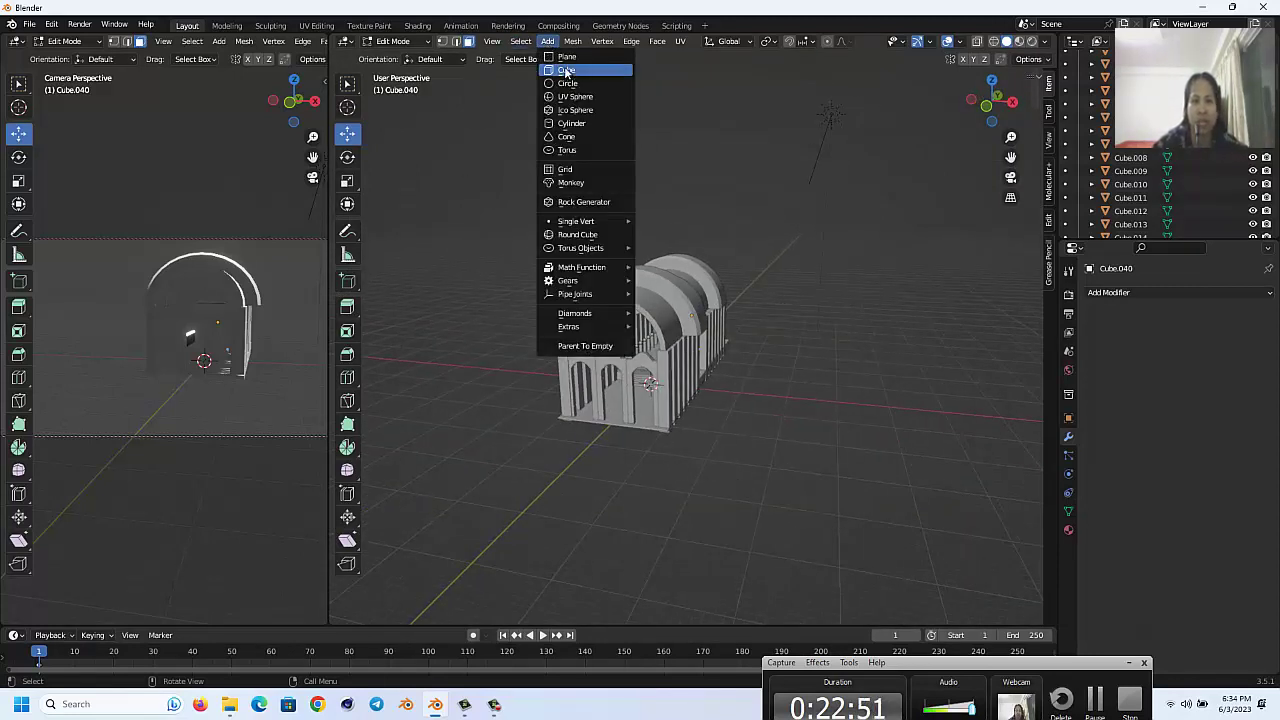
{"action": "left_click", "coordinate": [570, 58]}
{"action": "key", "text": "s"}
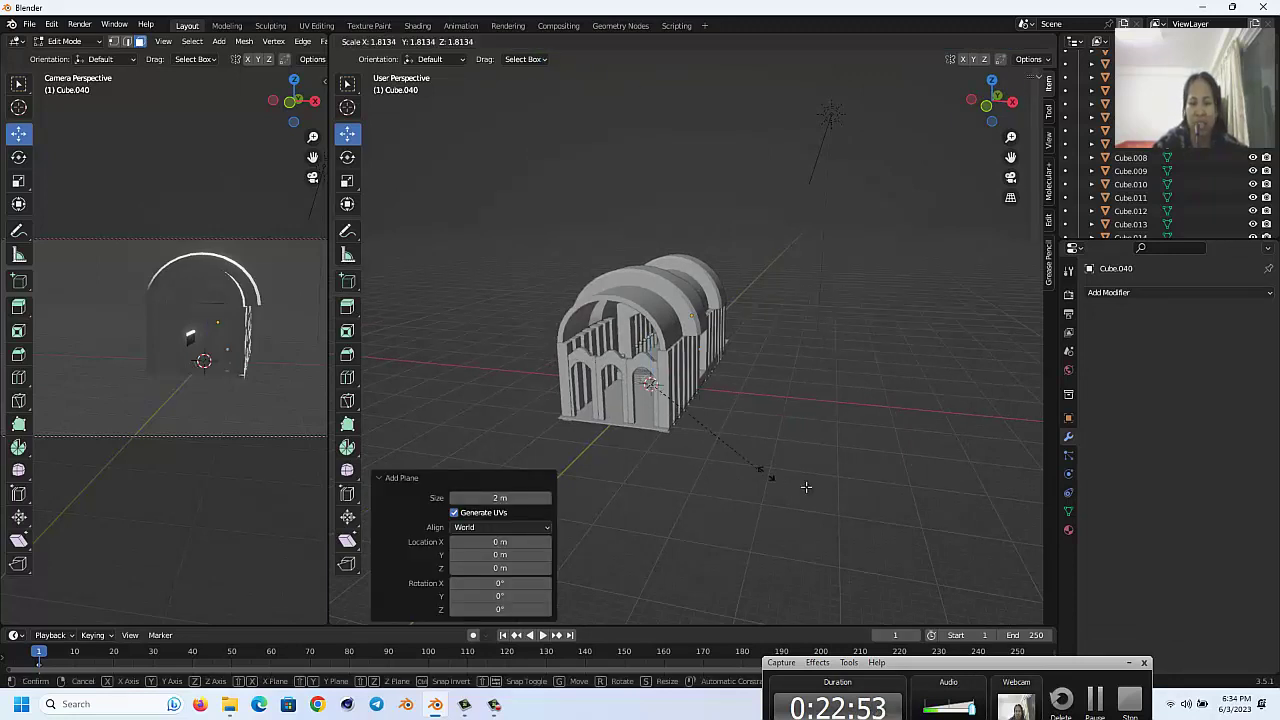
{"action": "left_click", "coordinate": [719, 466]}
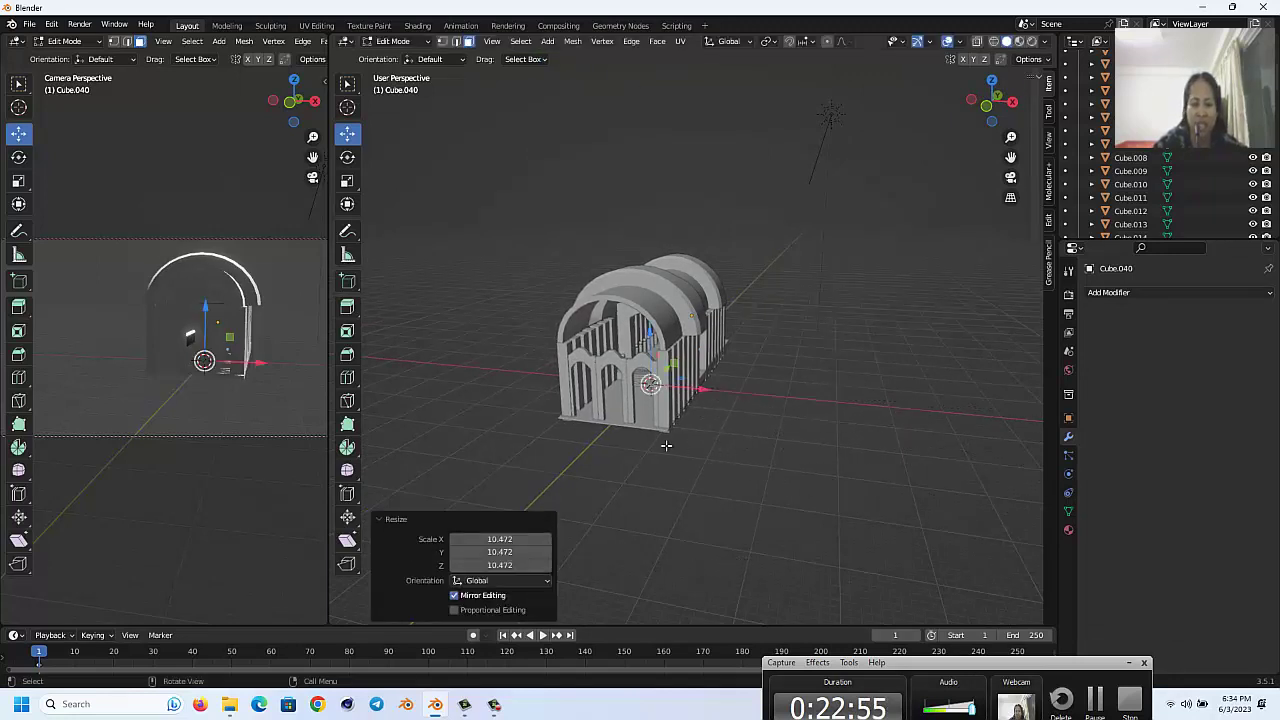
{"action": "key", "text": "s"}
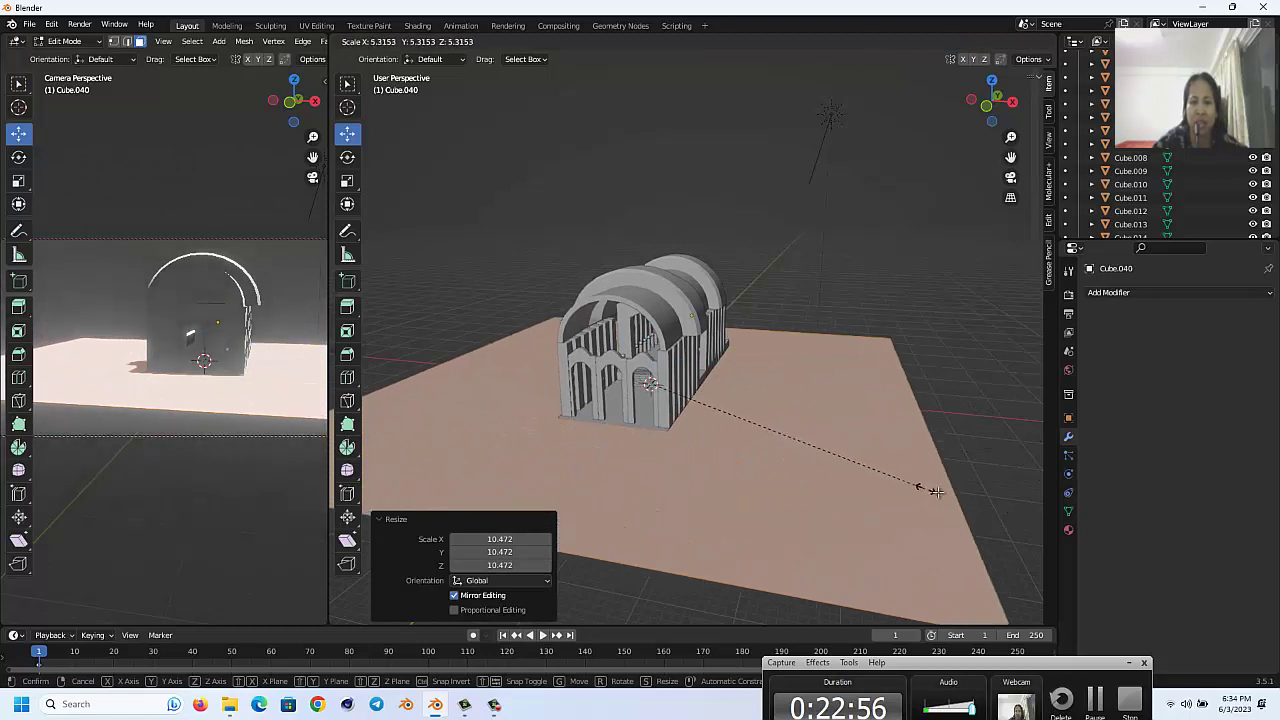
{"action": "left_click", "coordinate": [956, 494]}
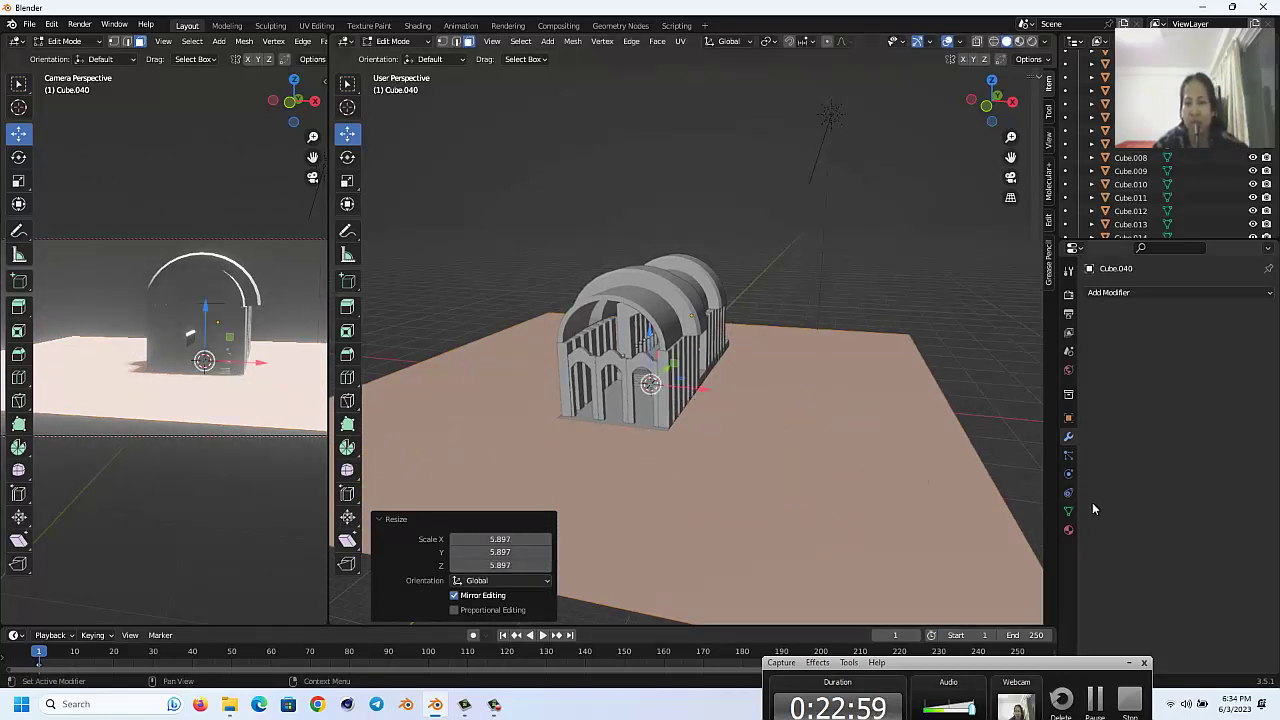
Step: Create Material.003 for the ground plane with a near-black green base colour (value 0.008)
{"action": "left_click", "coordinate": [1068, 531]}
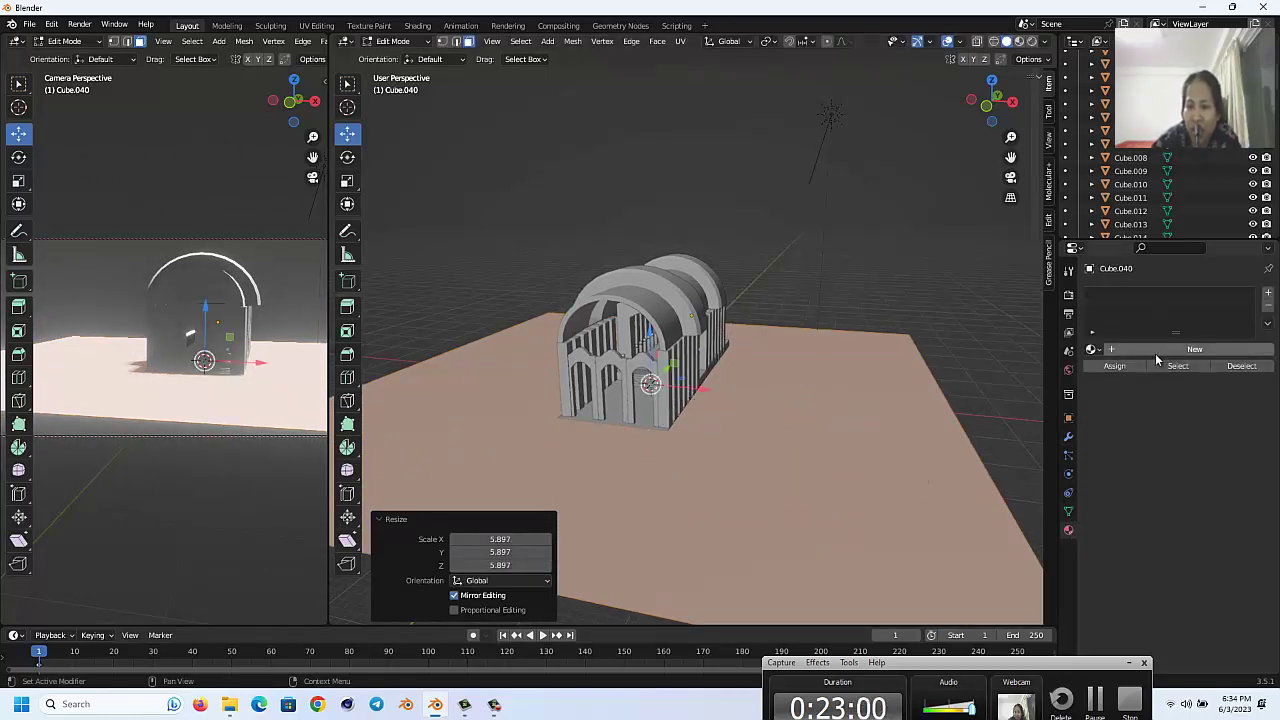
{"action": "left_click", "coordinate": [1192, 350]}
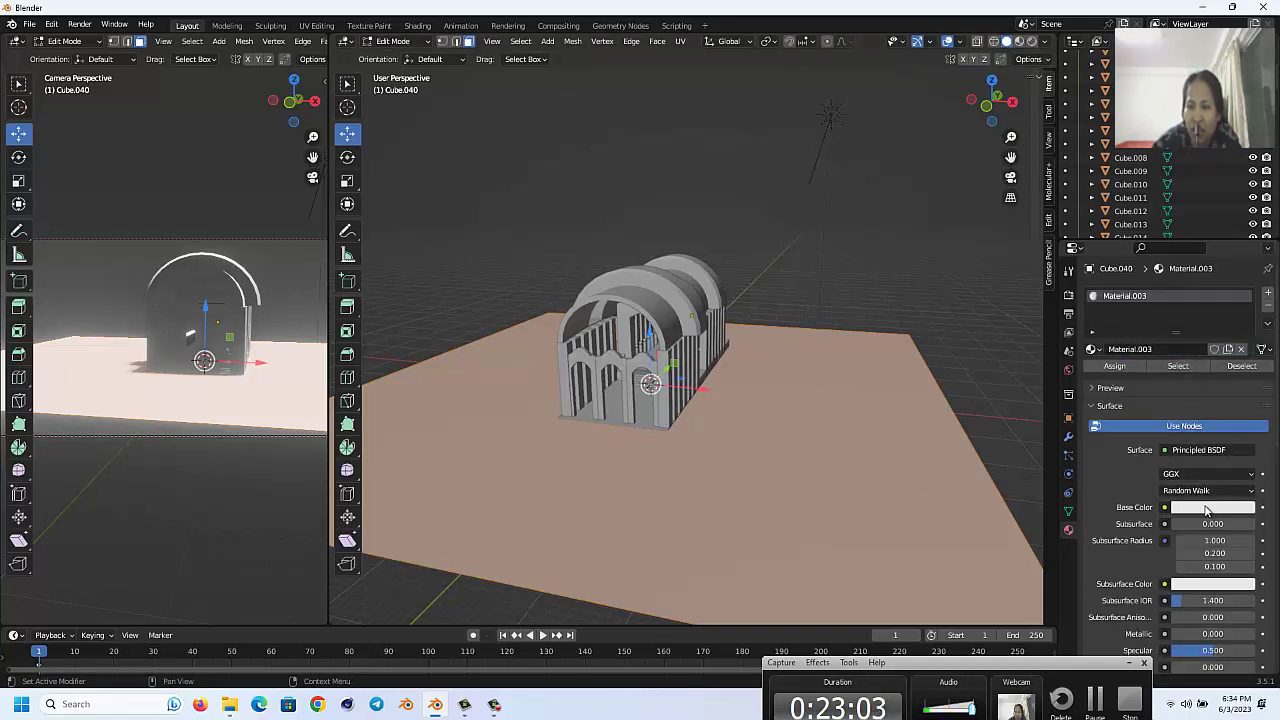
{"action": "left_click", "coordinate": [1206, 508]}
{"action": "left_click", "coordinate": [1146, 385]}
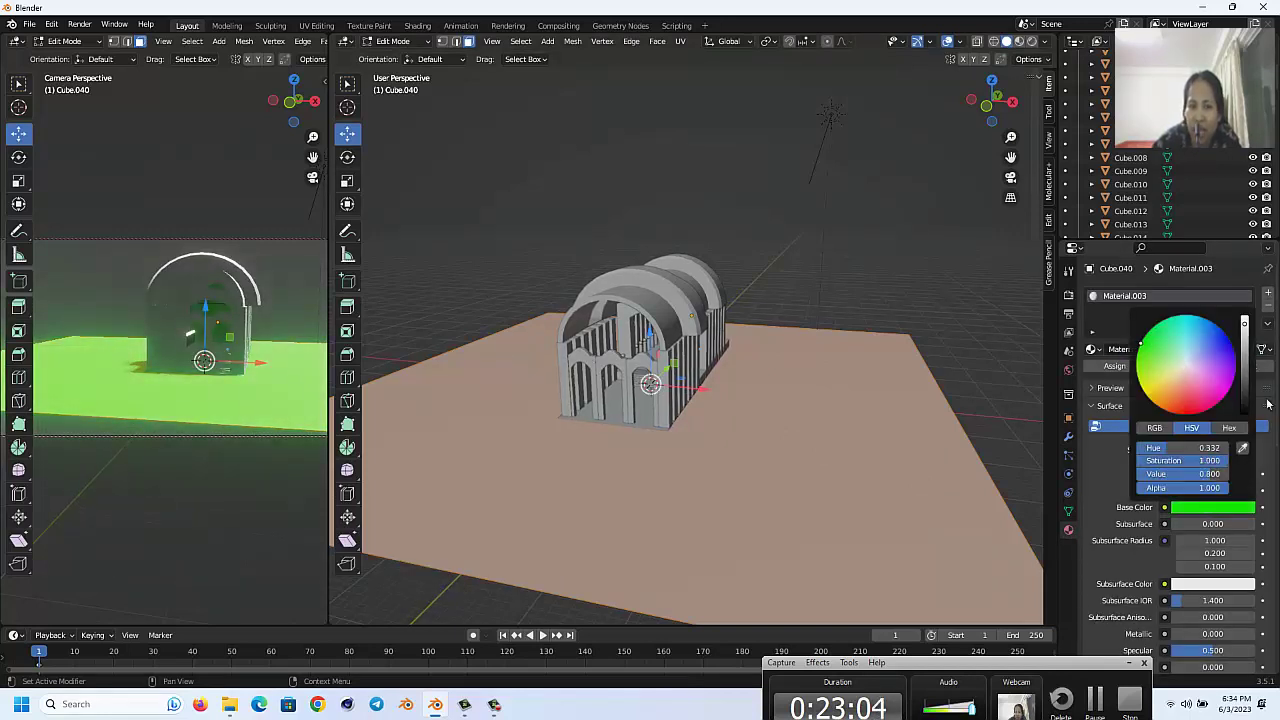
{"action": "mouse_move", "coordinate": [1248, 331]}
{"action": "left_mouse_down"}
{"action": "mouse_move", "coordinate": [609, 396]}
{"action": "mouse_move", "coordinate": [614, 428]}
{"action": "left_mouse_up"}
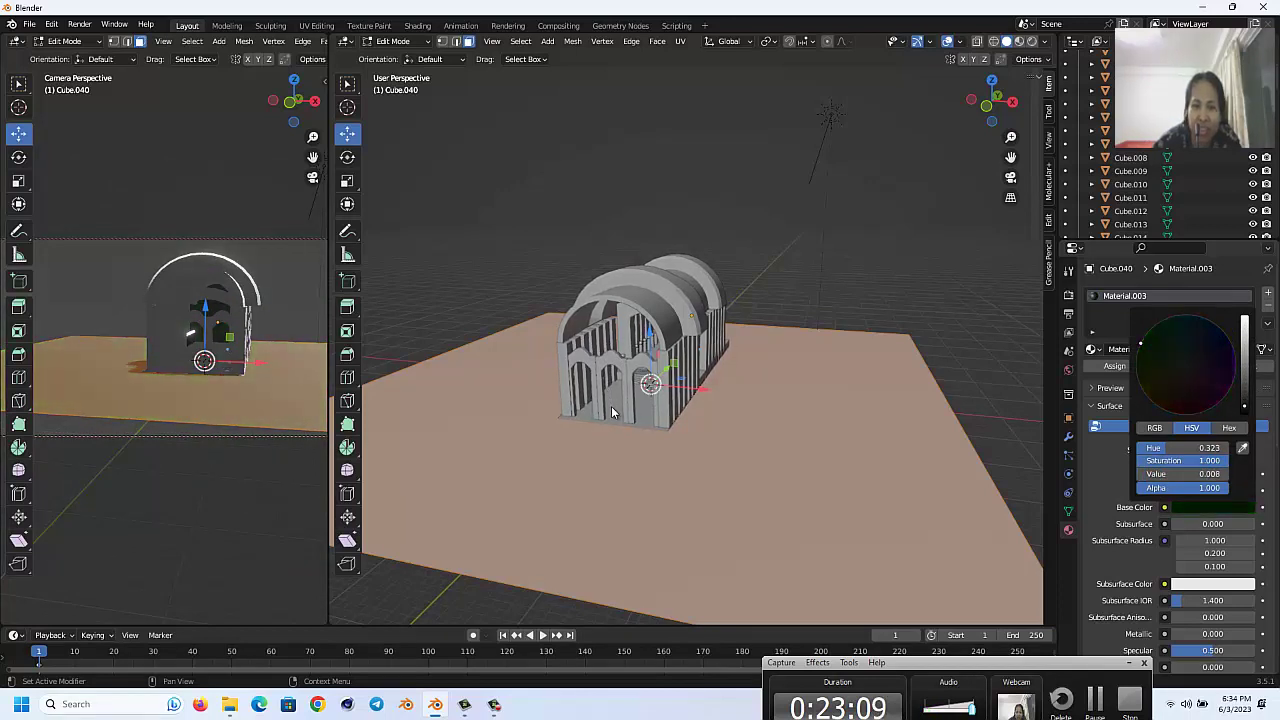
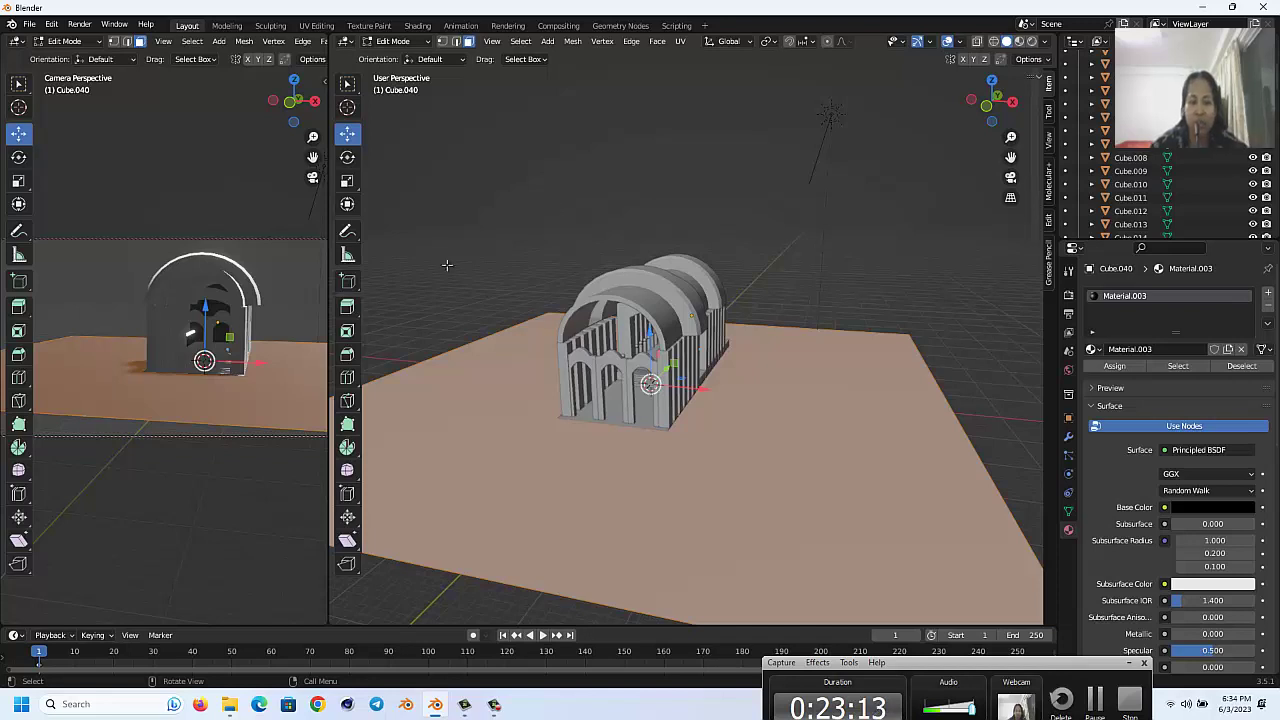
Step: Return to Object Mode and select the left door arch
{"action": "scroll", "coordinate": [212, 310], "scroll_direction": "down", "scroll_amount": 2}
{"action": "scroll", "coordinate": [212, 310], "scroll_direction": "down", "scroll_amount": 2}
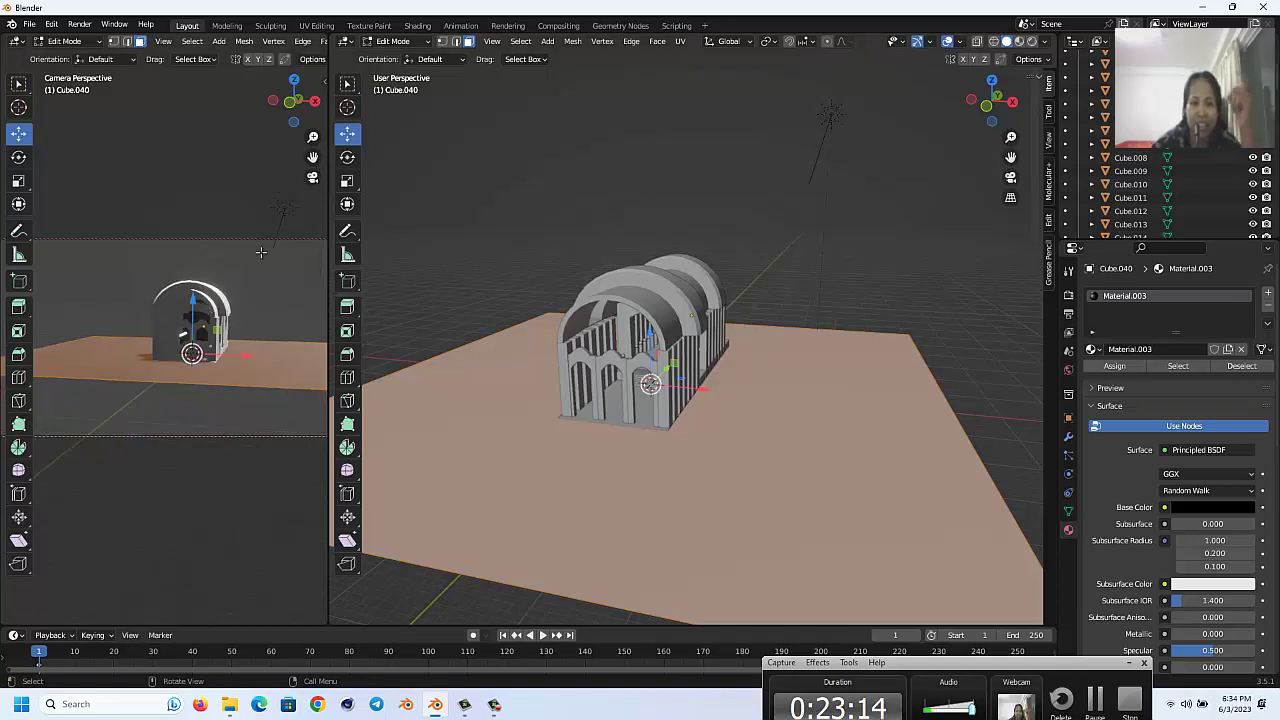
{"action": "scroll", "coordinate": [592, 298], "scroll_direction": "up", "scroll_amount": 2}
{"action": "scroll", "coordinate": [600, 330], "scroll_direction": "up", "scroll_amount": 2}
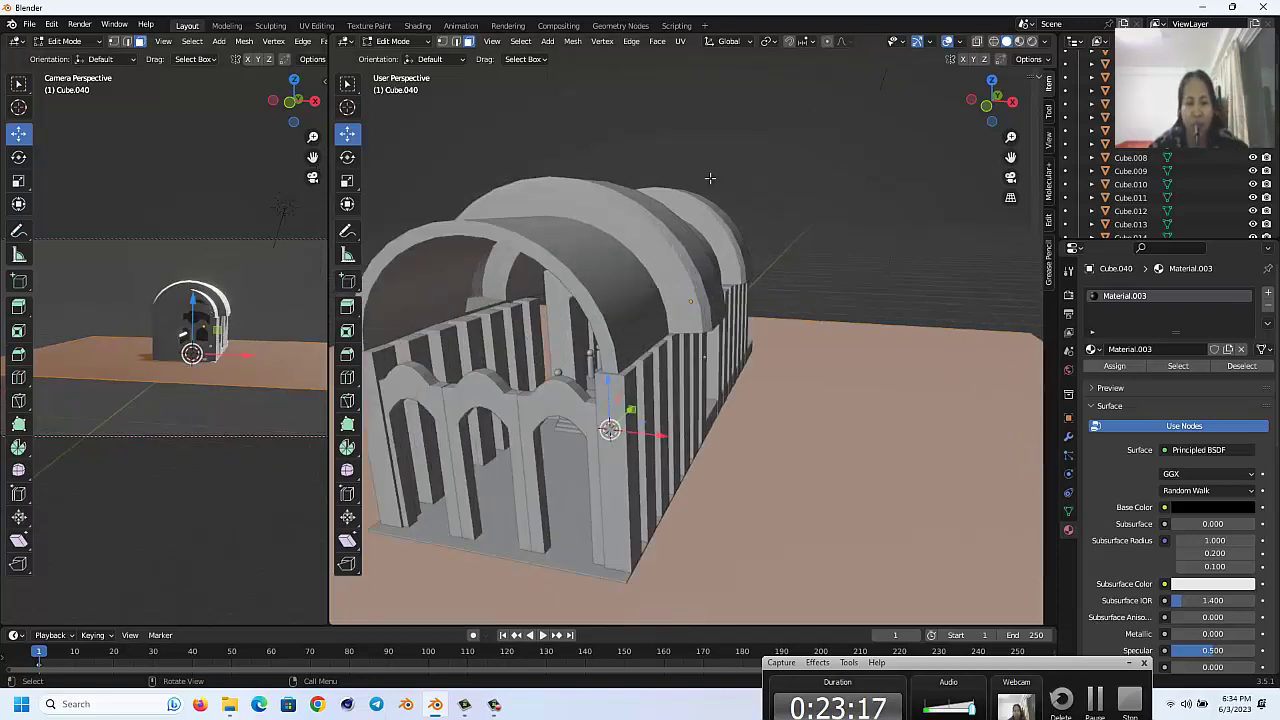
{"action": "key", "text": "Tab"}
{"action": "left_click", "coordinate": [578, 430]}
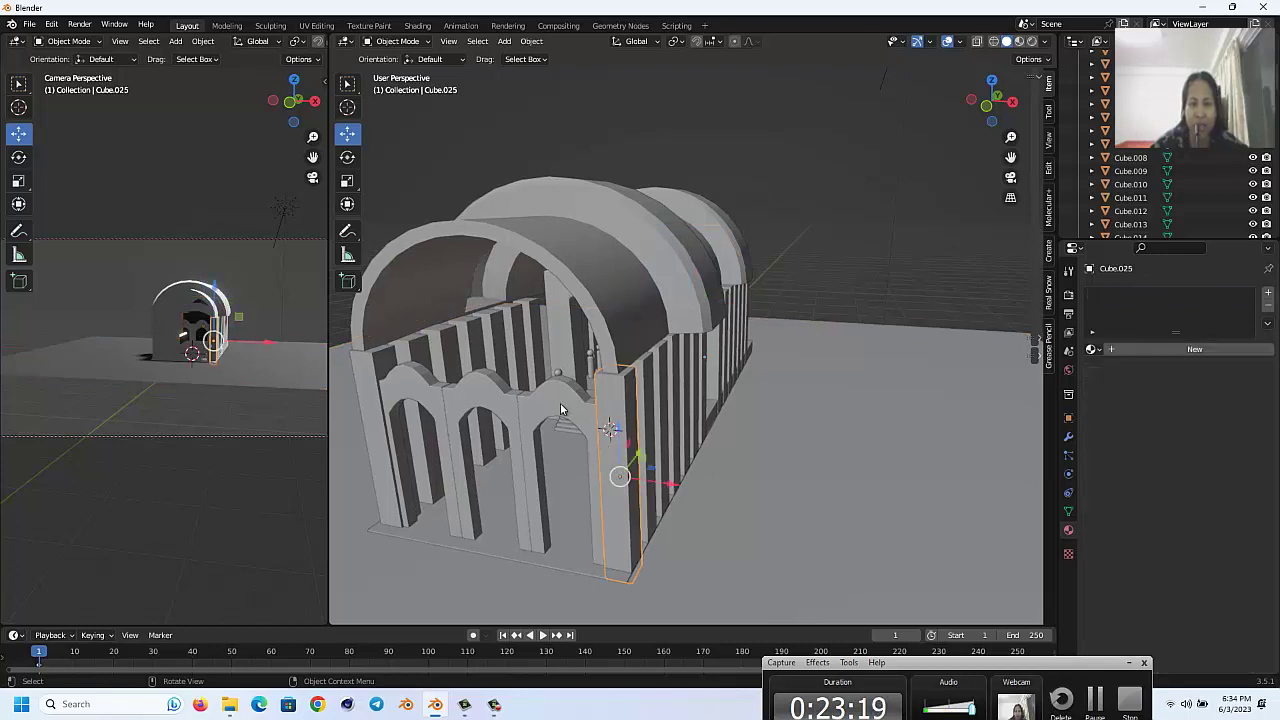
{"action": "left_click", "coordinate": [493, 408]}
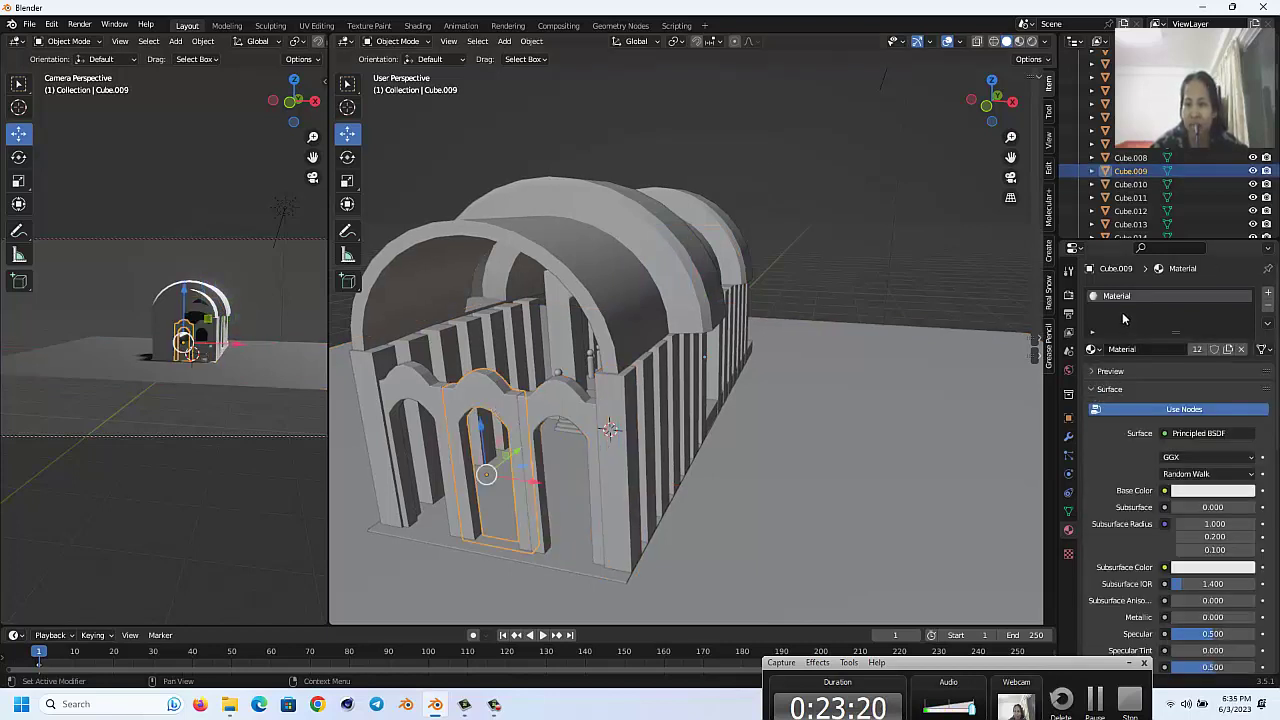
Step: Set the door arch's base colour to dark reddish-brown (orange hue, Value about 0.08)
{"action": "left_click", "coordinate": [1197, 490]}
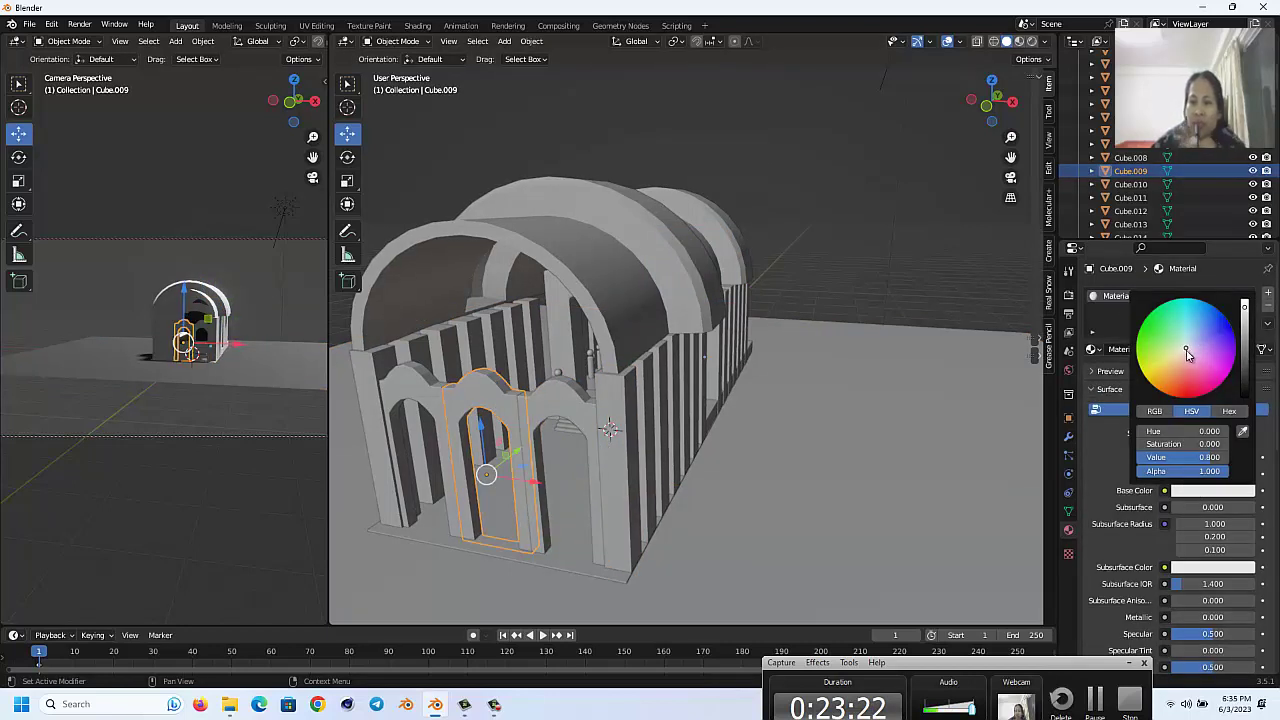
{"action": "left_click_drag", "start_coordinate": [1188, 353], "coordinate": [1167, 392]}
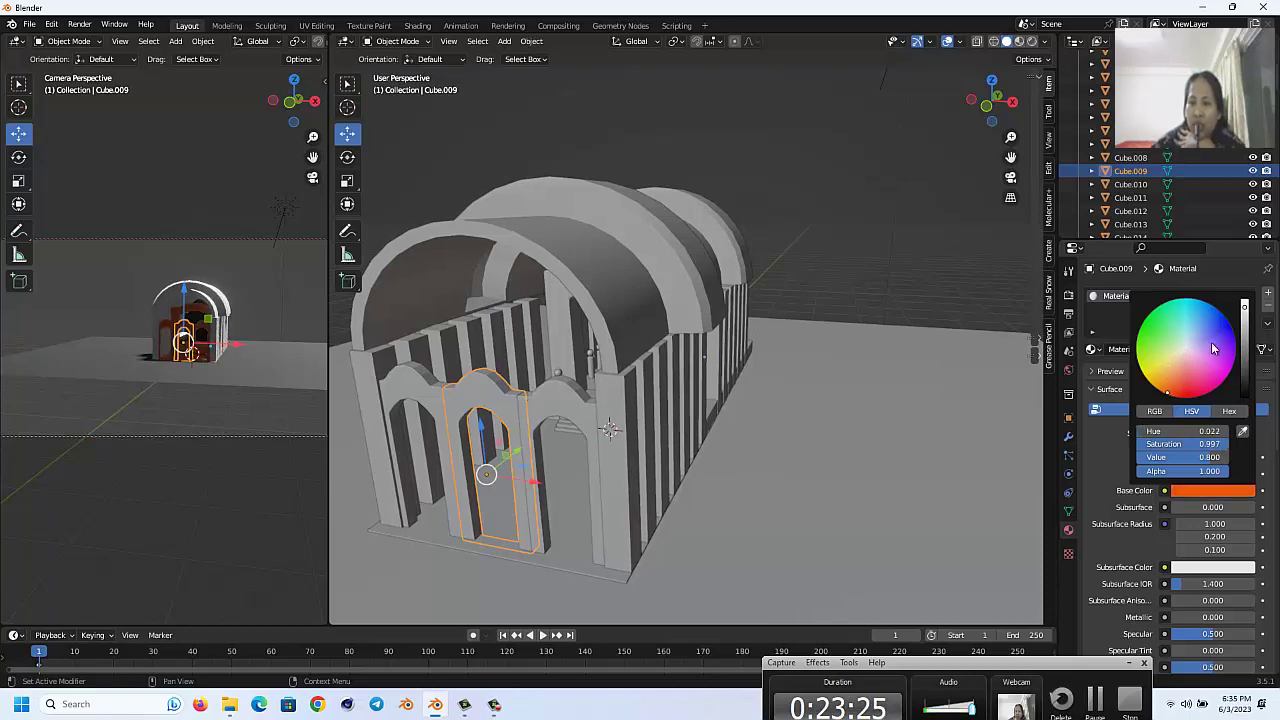
{"action": "left_click_drag", "start_coordinate": [1246, 314], "coordinate": [609, 372]}
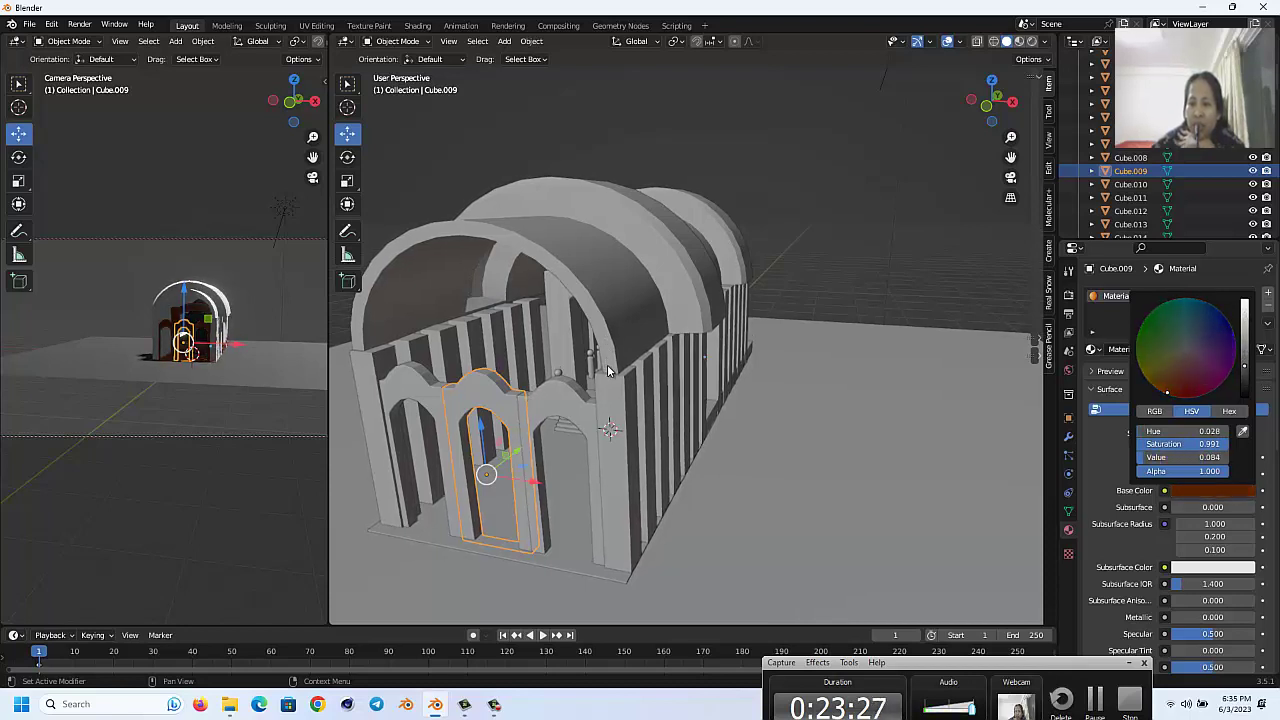
{"action": "scroll", "coordinate": [222, 340], "scroll_direction": "up", "scroll_amount": 1}
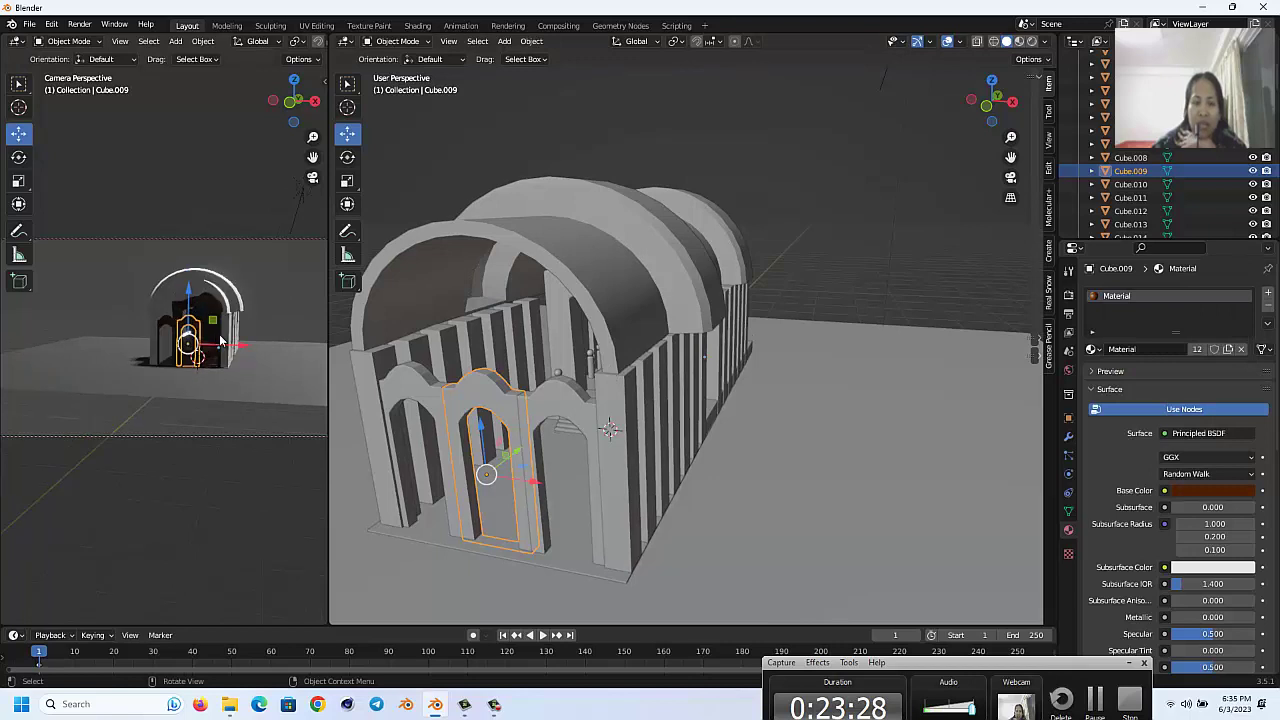
{"action": "scroll", "coordinate": [222, 340], "scroll_direction": "up", "scroll_amount": 2}
{"action": "scroll", "coordinate": [222, 340], "scroll_direction": "up", "scroll_amount": 2}
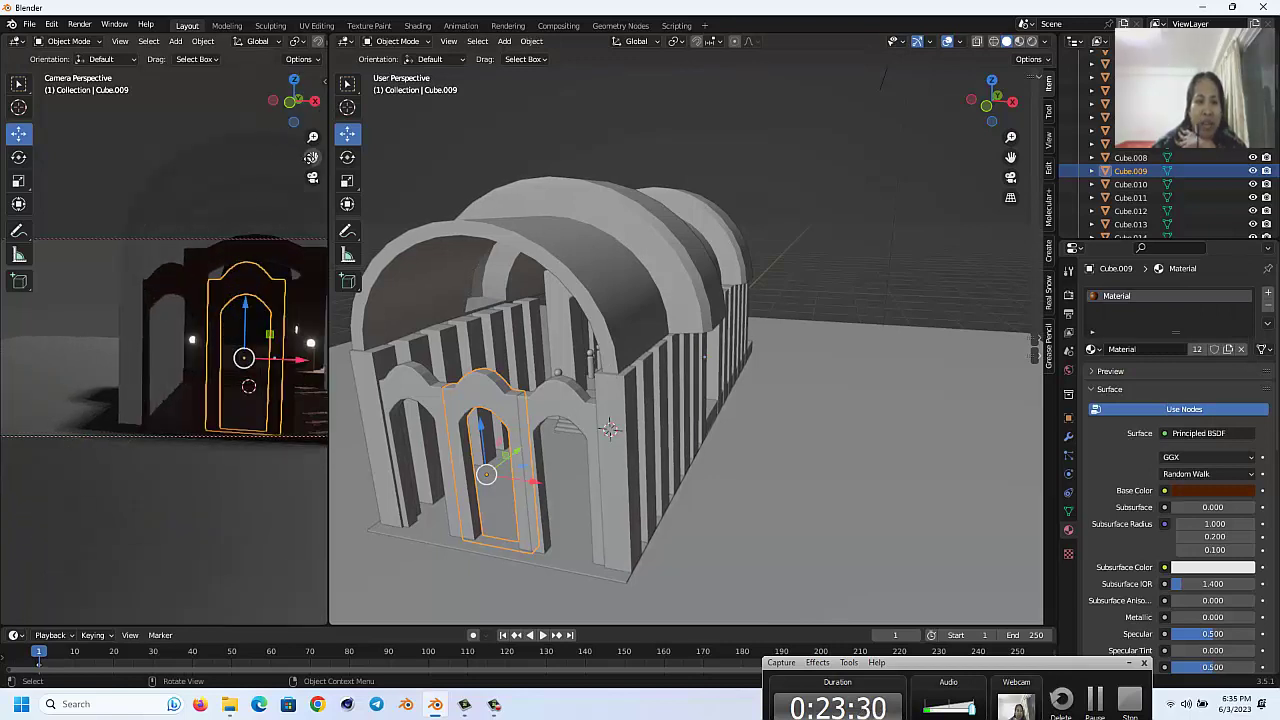
{"action": "left_click_drag", "start_coordinate": [312, 157], "coordinate": [300, 175]}
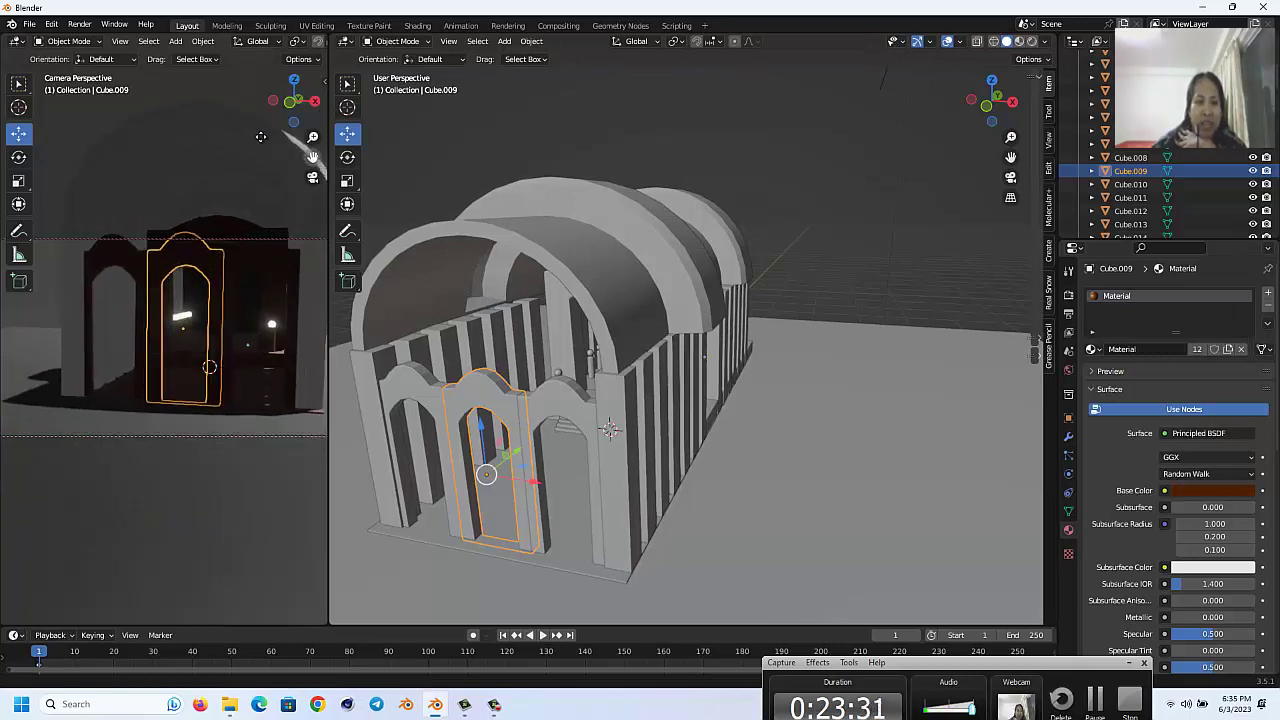
Step: Give the pillar right of the door the brown Material instead of Material.003
{"action": "left_click", "coordinate": [284, 337]}
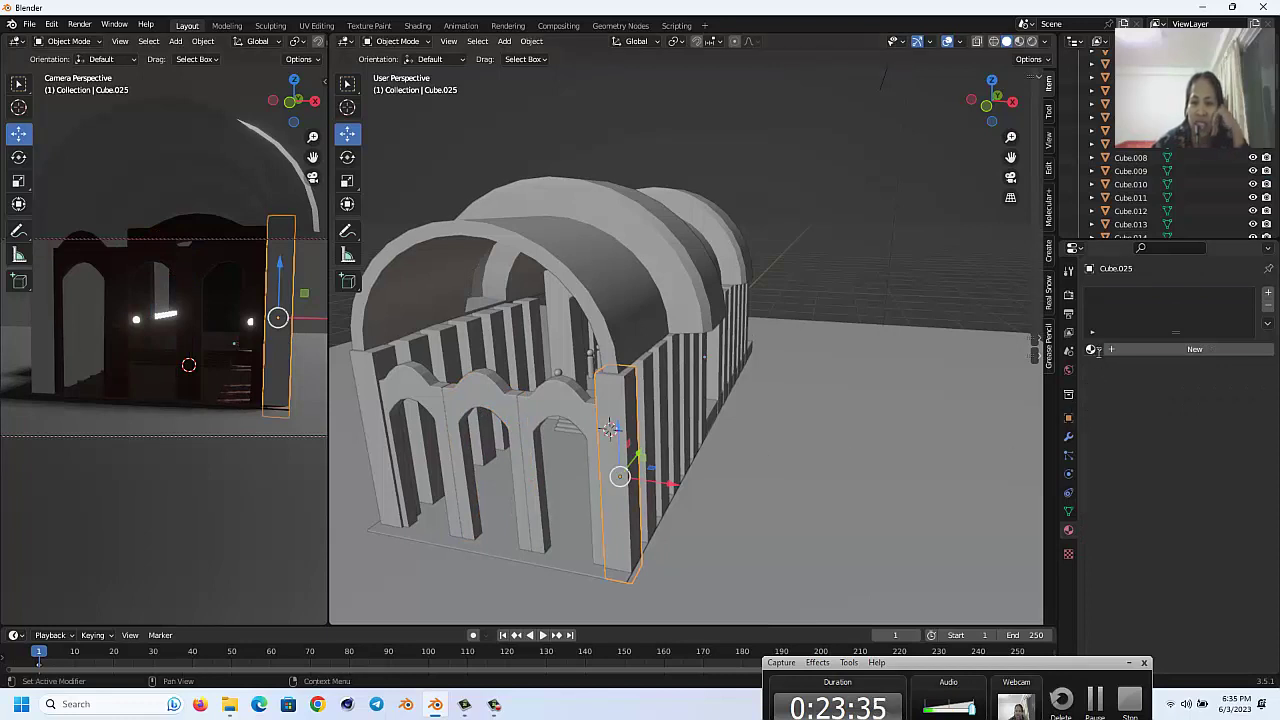
{"action": "left_click", "coordinate": [1095, 350]}
{"action": "left_click", "coordinate": [1125, 407]}
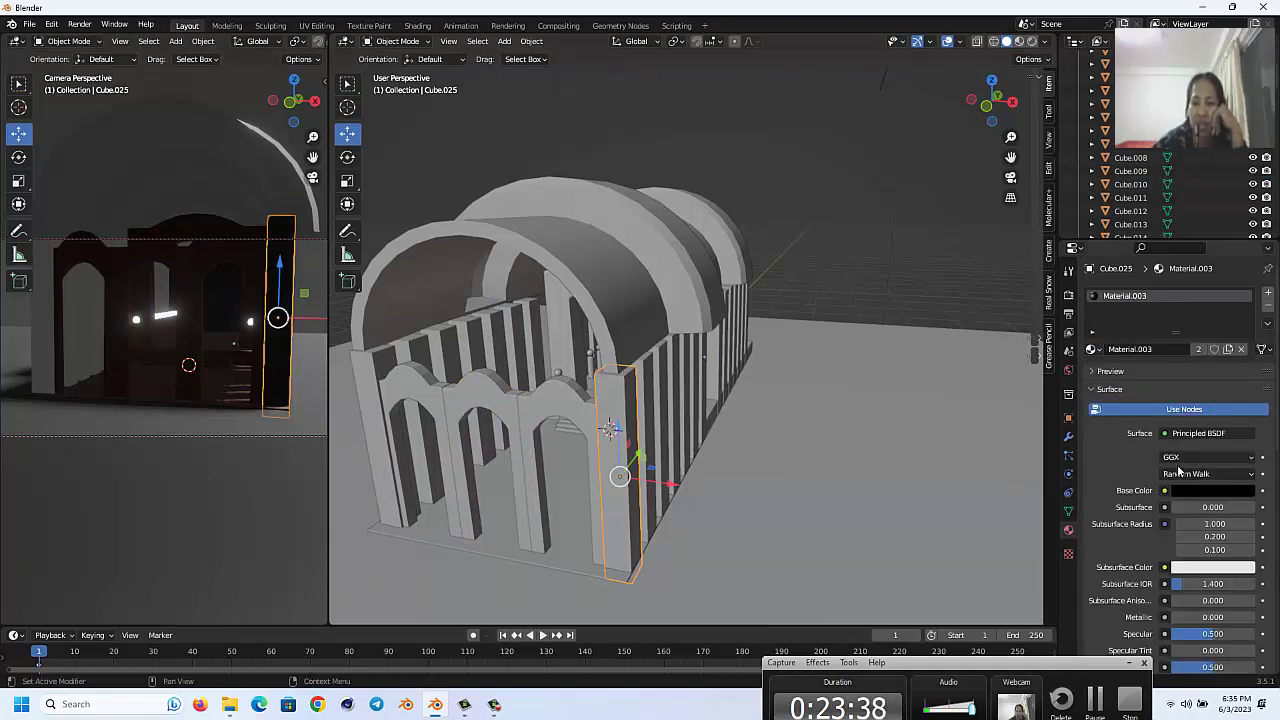
{"action": "left_click", "coordinate": [1095, 350]}
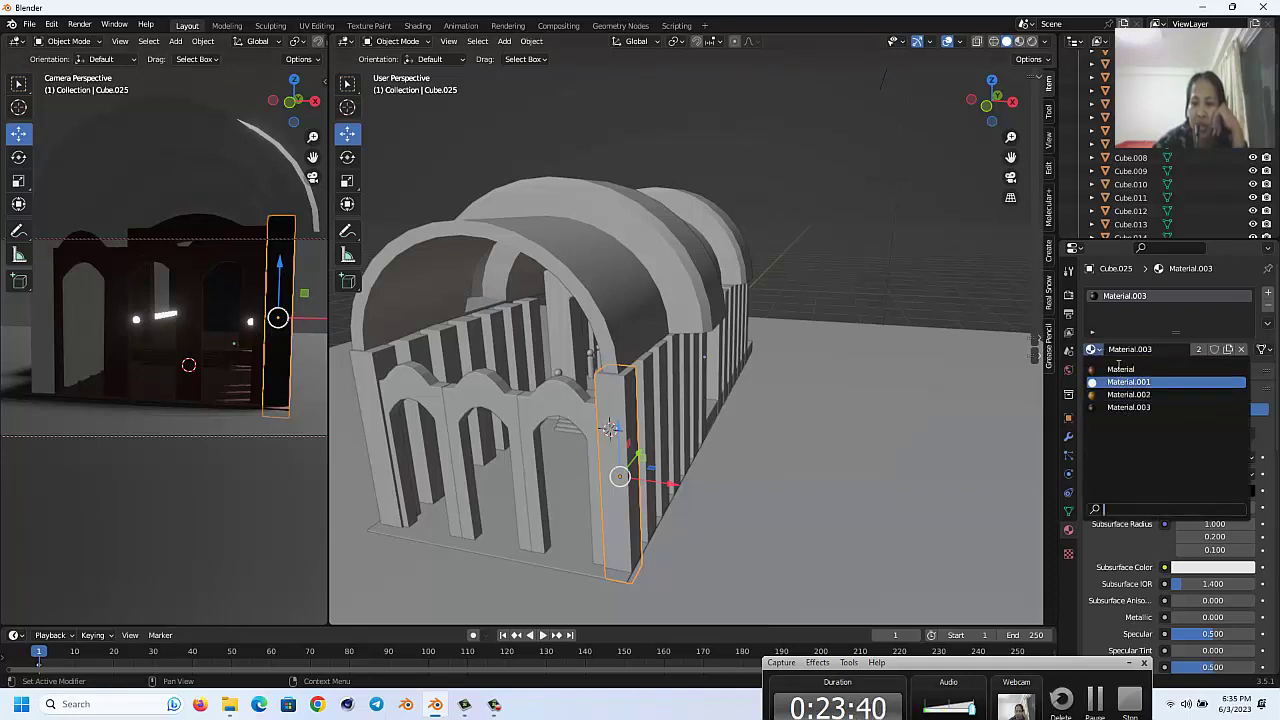
{"action": "left_click", "coordinate": [1120, 360]}
{"action": "left_click", "coordinate": [504, 146]}
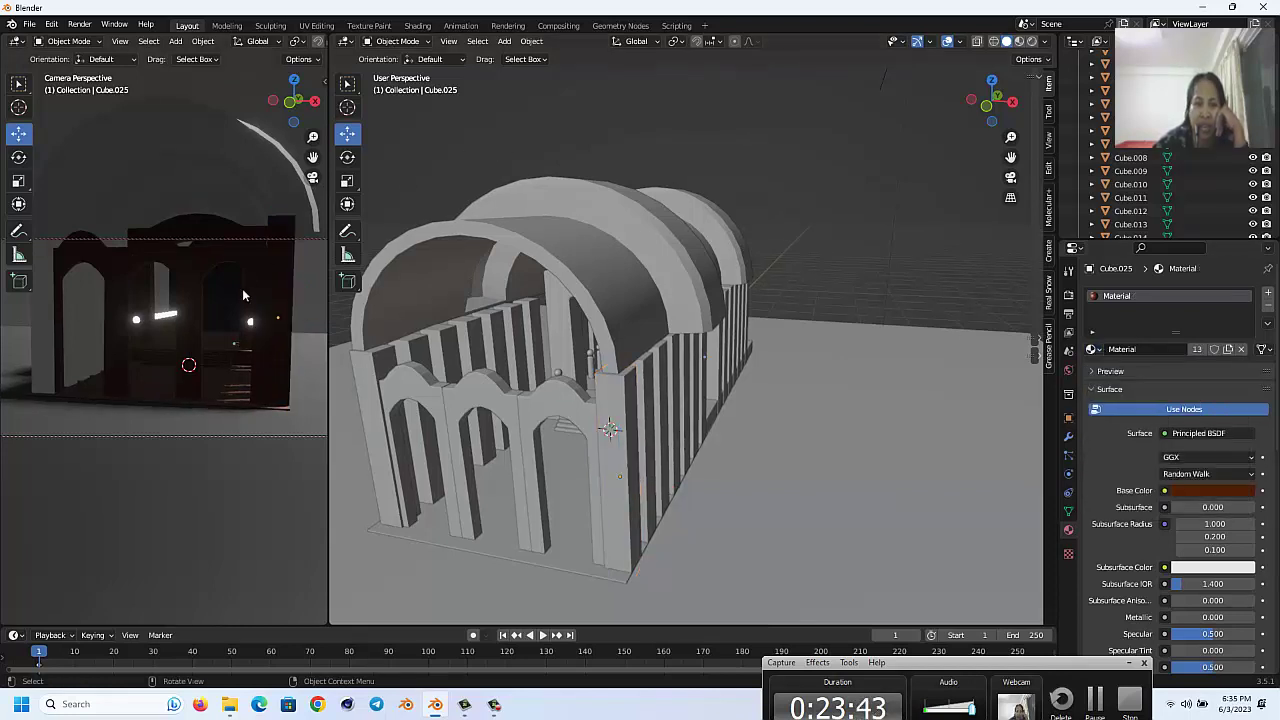
{"action": "left_click", "coordinate": [281, 309]}
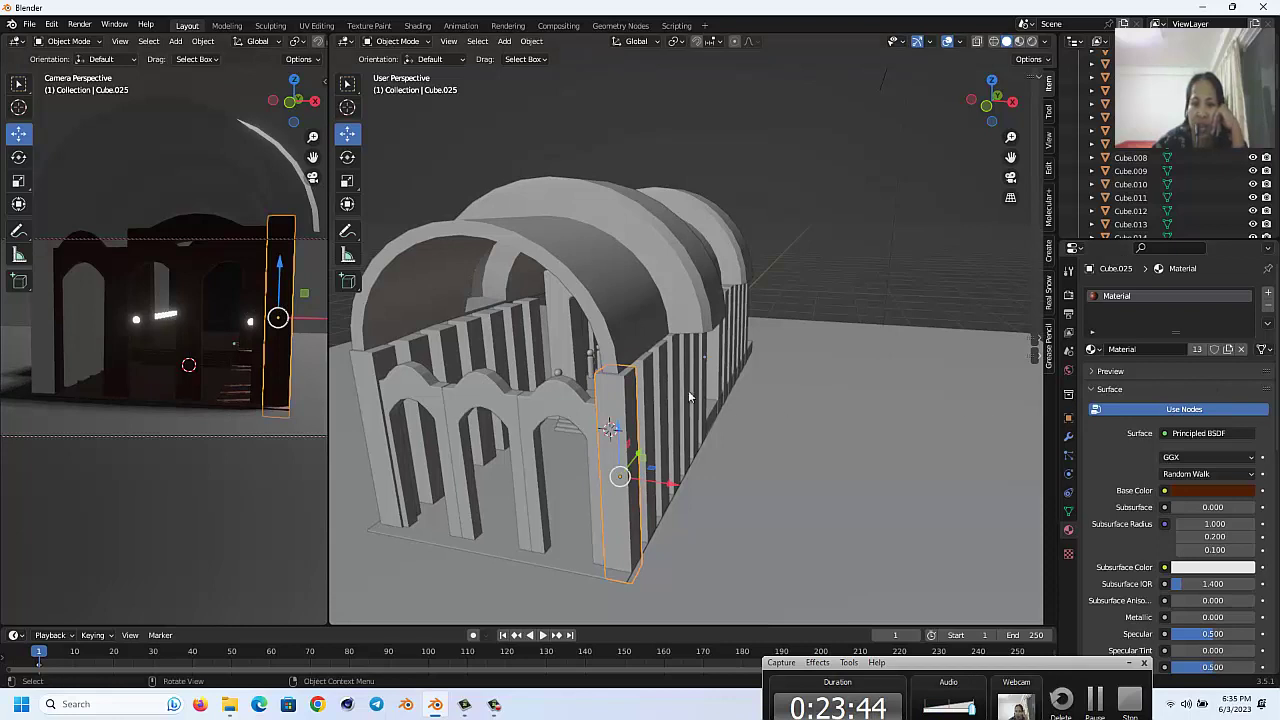
Step: Assign the dark brown Material to the arch over the building
{"action": "left_click", "coordinate": [72, 314]}
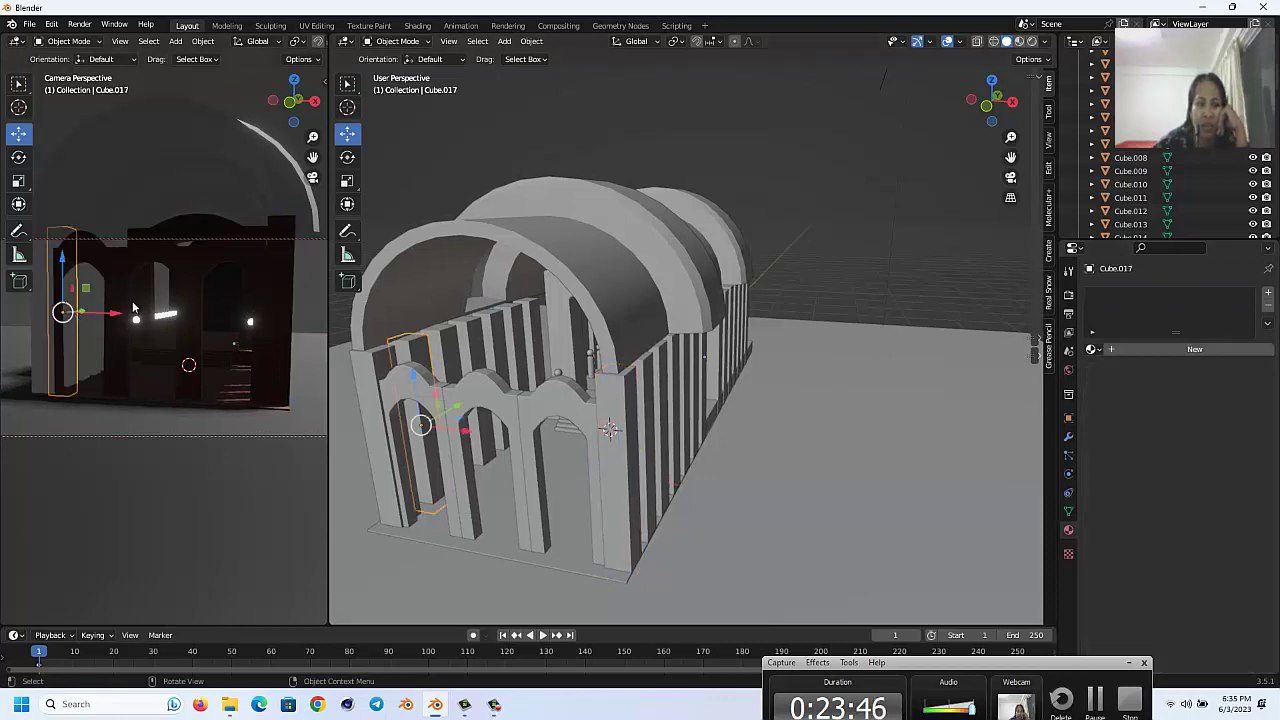
{"action": "left_click", "coordinate": [227, 182]}
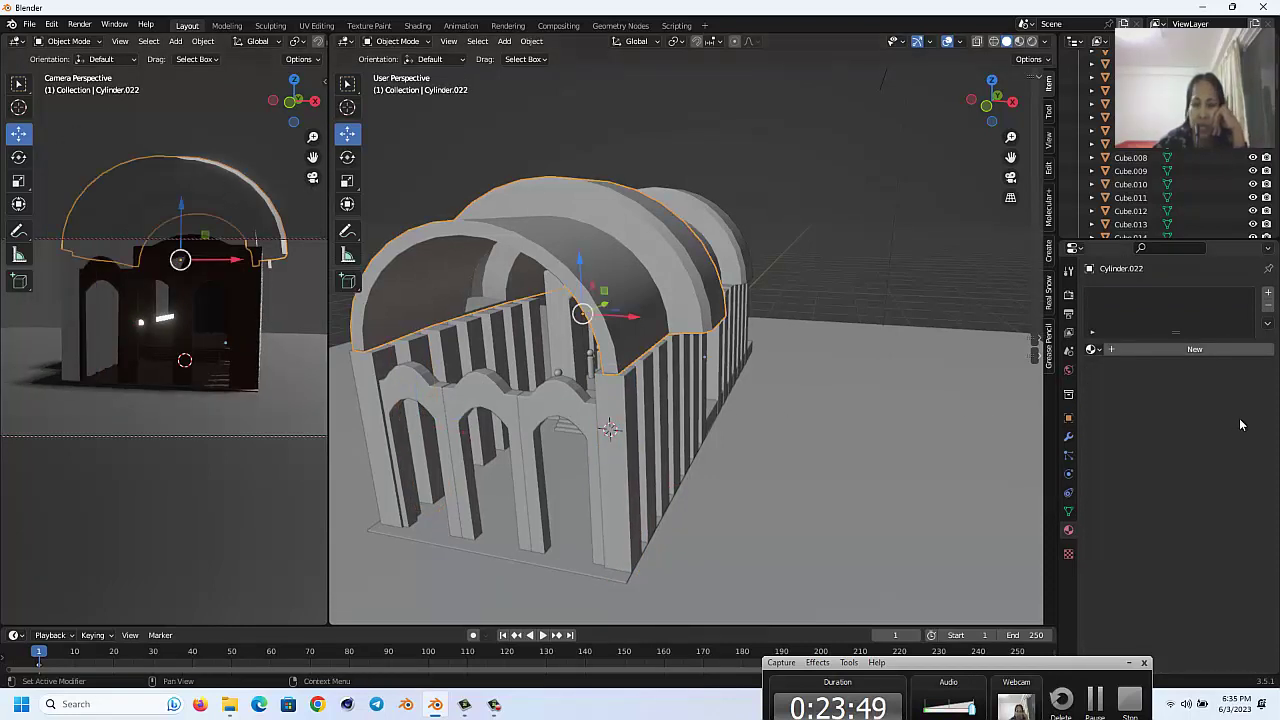
{"action": "left_click", "coordinate": [1093, 349]}
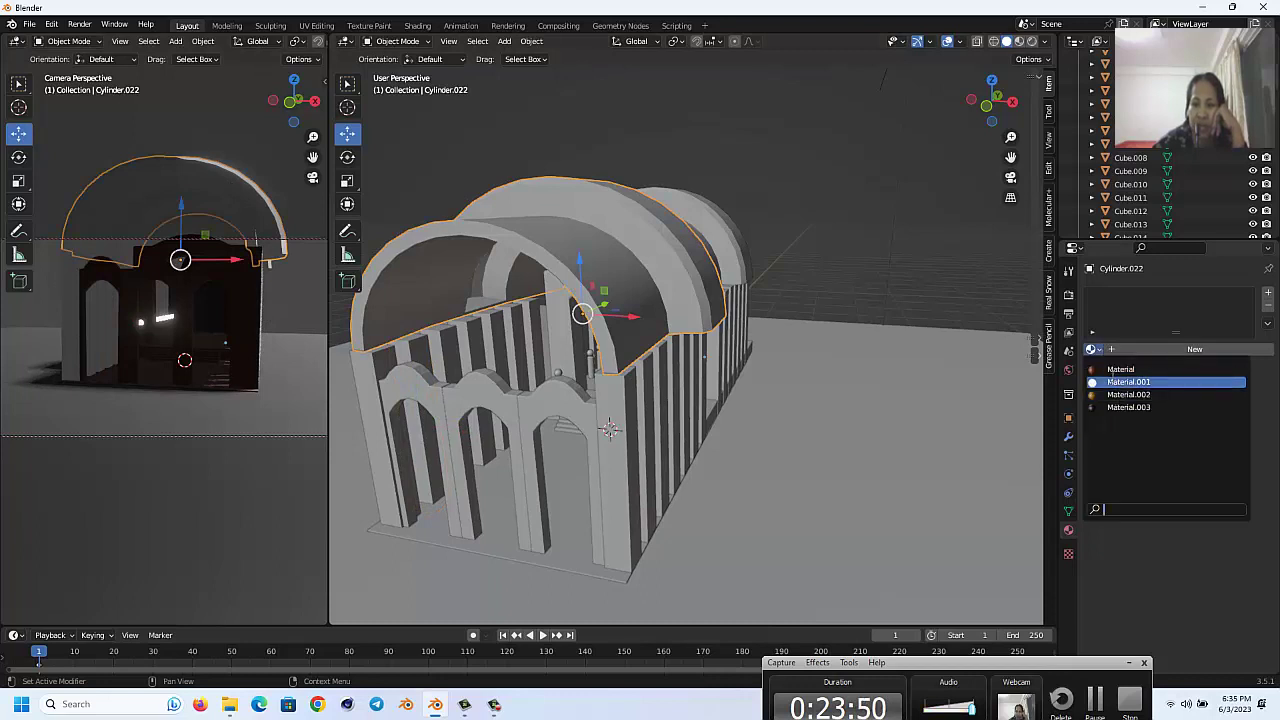
{"action": "left_click", "coordinate": [1120, 369]}
Step: Assign the brown Material to front pillars Cube.015 and Cube.016
{"action": "left_click", "coordinate": [111, 321]}
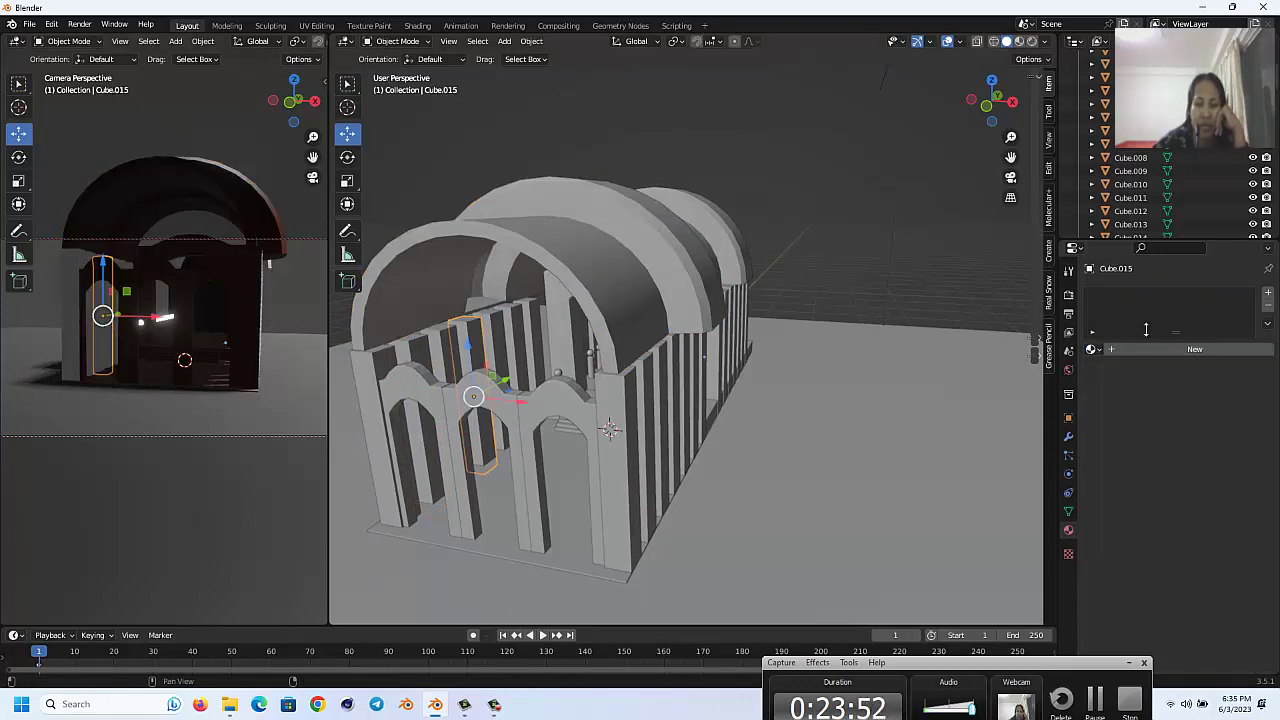
{"action": "left_click", "coordinate": [1093, 349]}
{"action": "left_click", "coordinate": [1110, 370]}
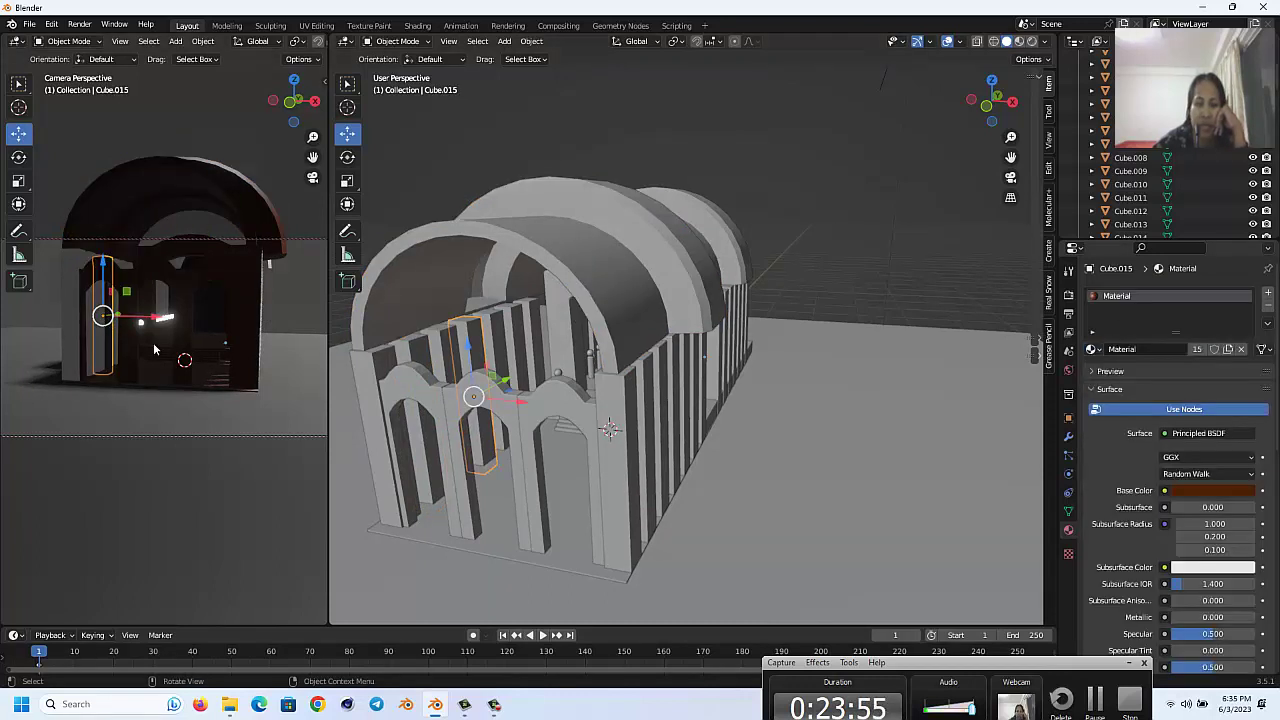
{"action": "left_click", "coordinate": [103, 344]}
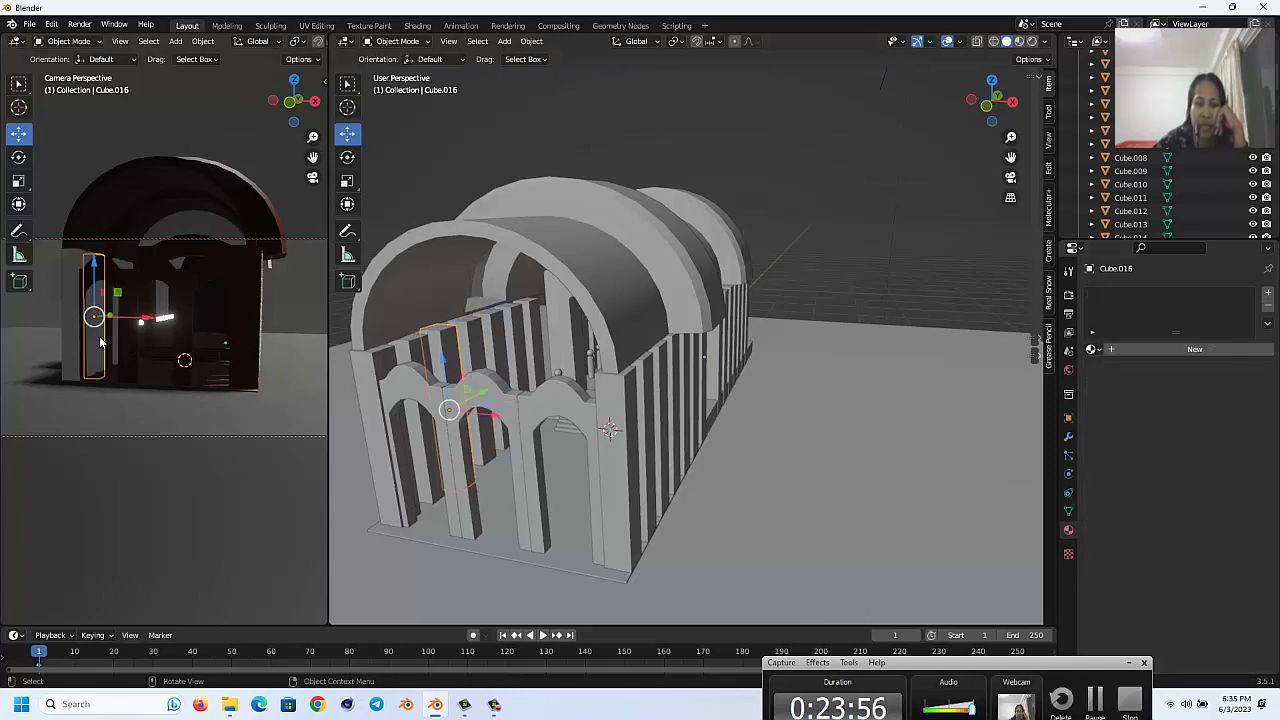
{"action": "left_click", "coordinate": [1095, 350]}
{"action": "left_click", "coordinate": [1110, 368]}
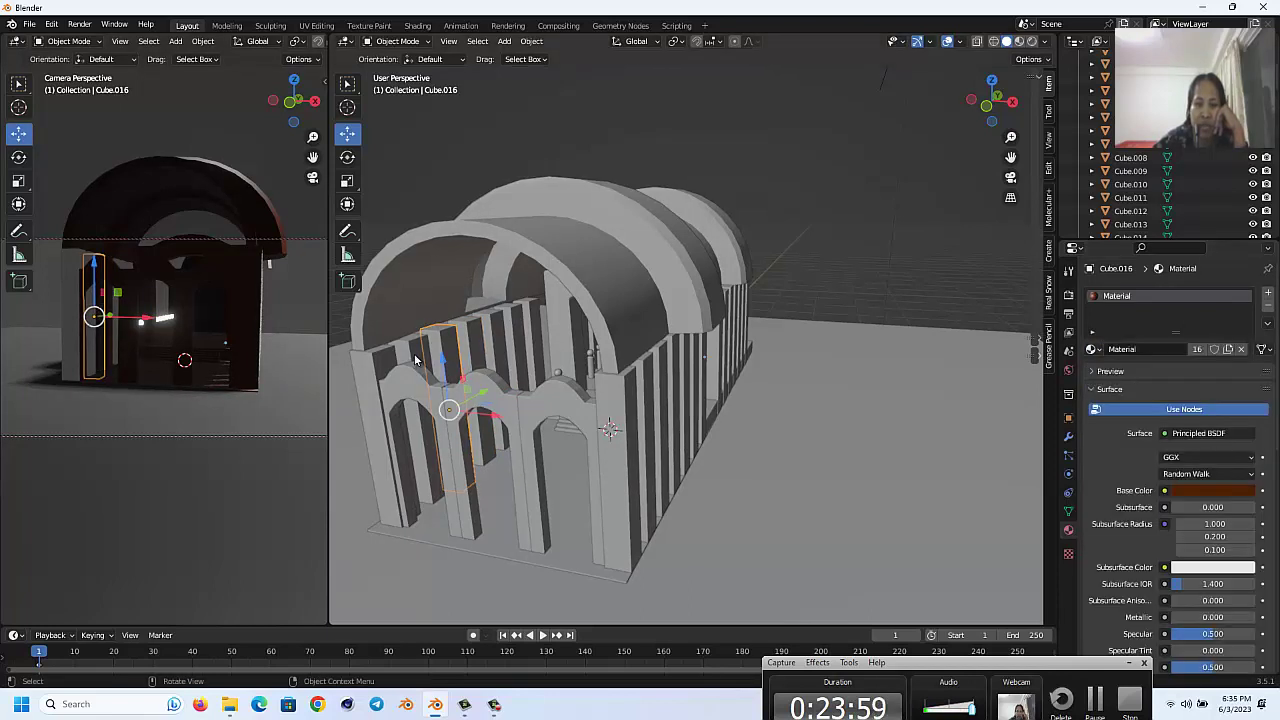
Step: Assign the brown Material to pillars Cube.017 and Cube.018
{"action": "left_click", "coordinate": [416, 360]}
{"action": "left_click", "coordinate": [1095, 349]}
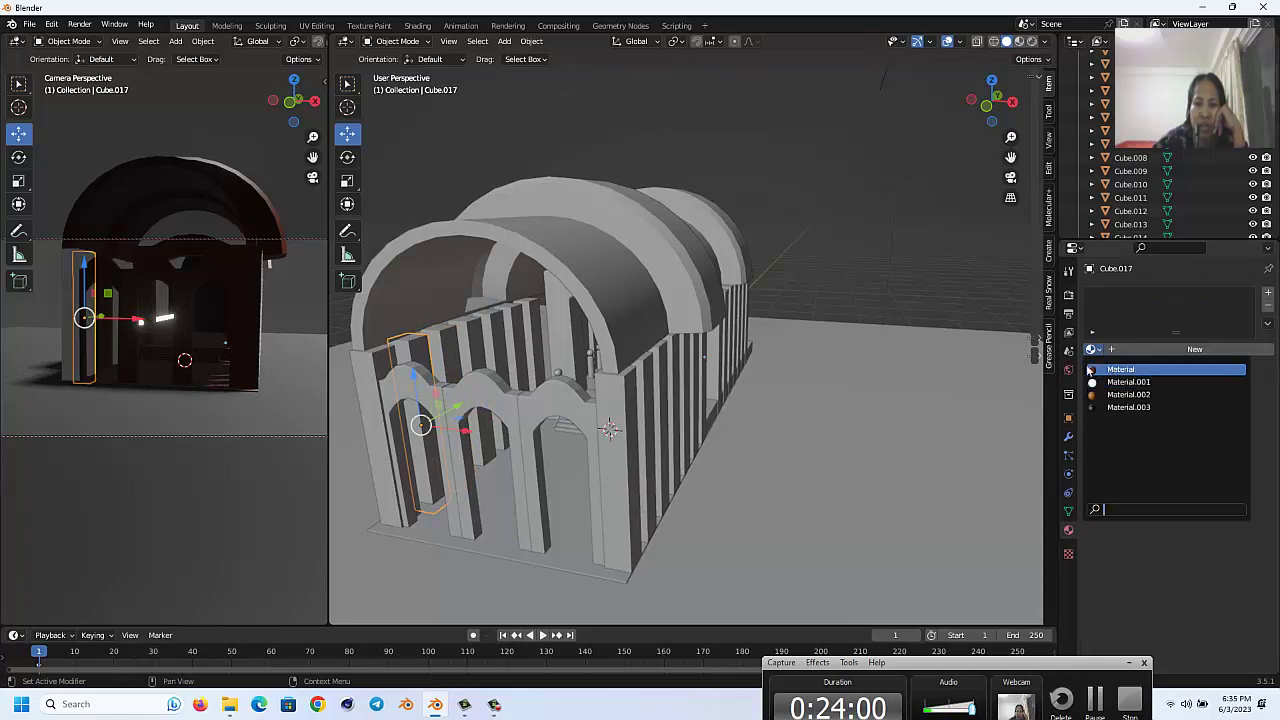
{"action": "left_click", "coordinate": [1110, 368]}
{"action": "left_click", "coordinate": [381, 368]}
{"action": "left_click", "coordinate": [1095, 349]}
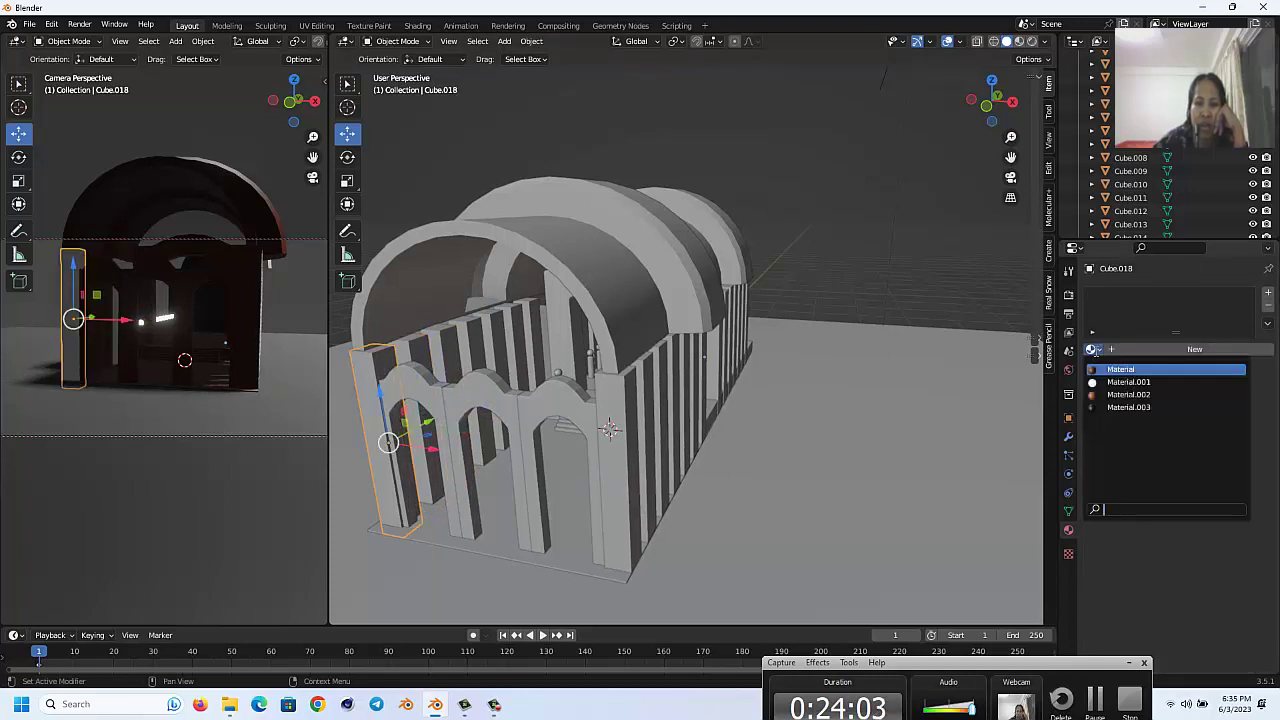
{"action": "left_click", "coordinate": [1110, 369]}
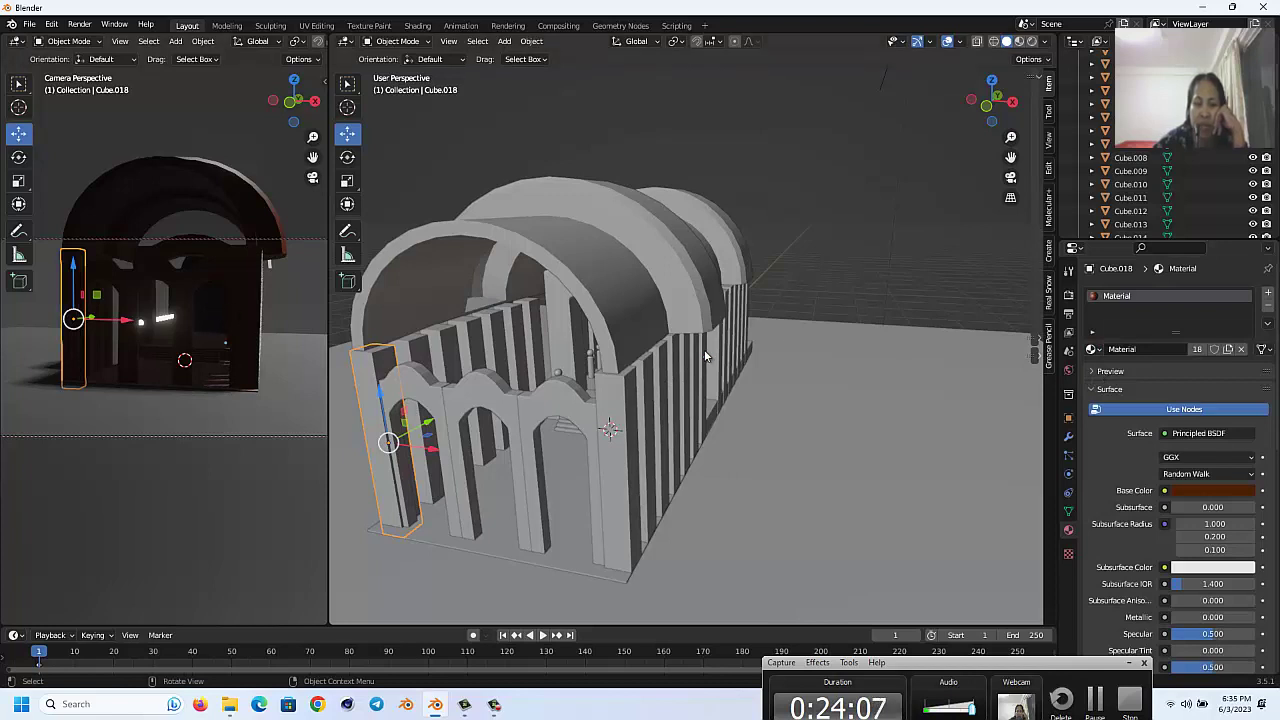
{"action": "middle_click_drag", "start_coordinate": [704, 349], "coordinate": [710, 368]}
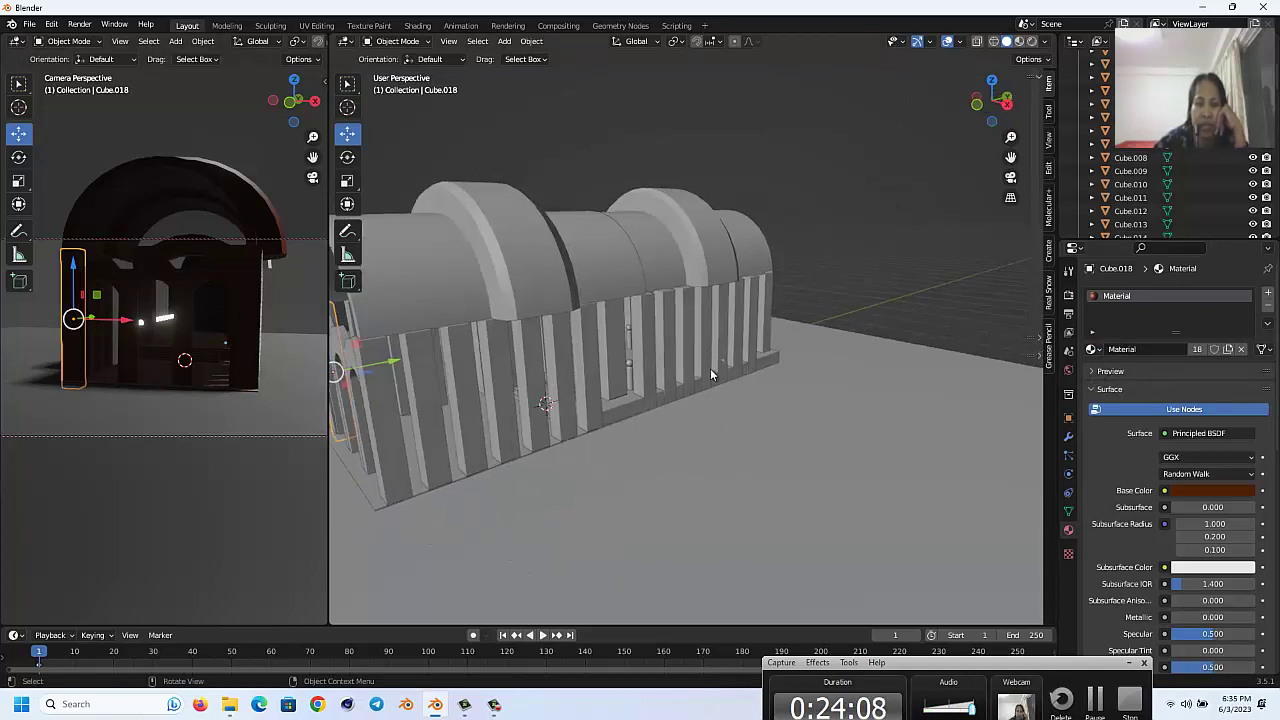
Step: Select the arched roof and orbit with the numpad to view the front, side and far end
{"action": "left_click", "coordinate": [257, 264]}
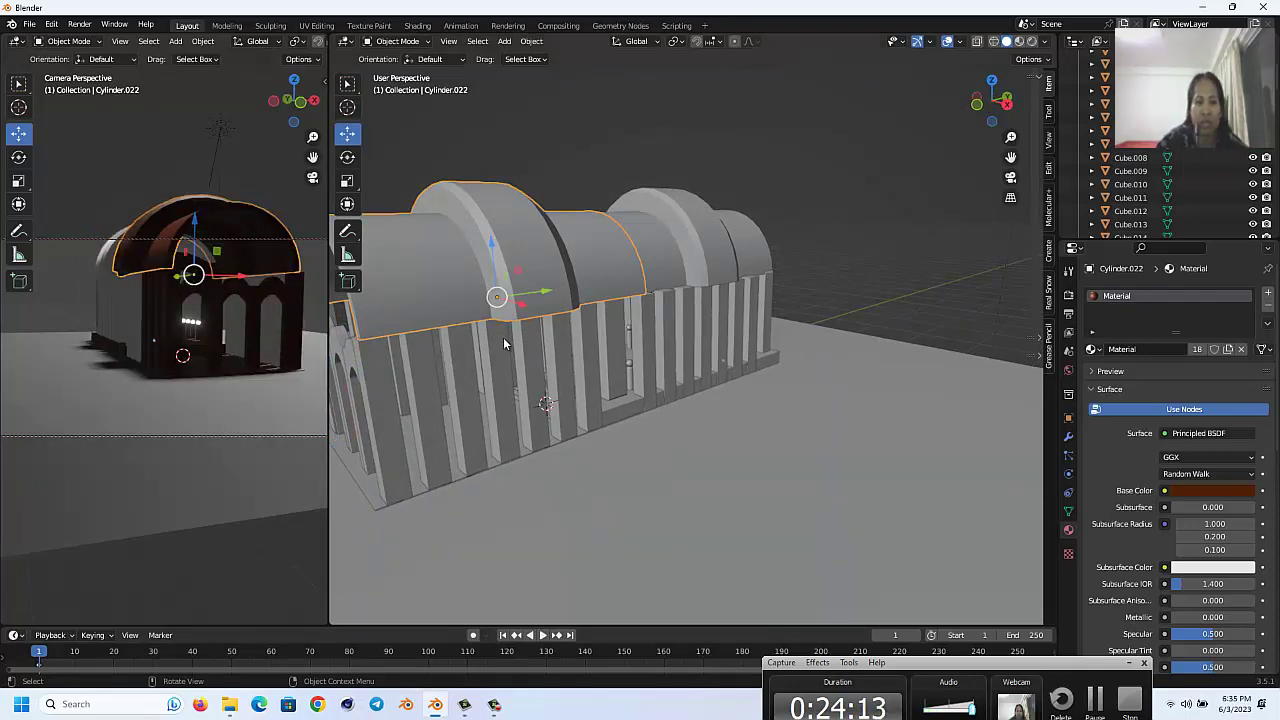
{"action": "key", "text": "KP_1"}
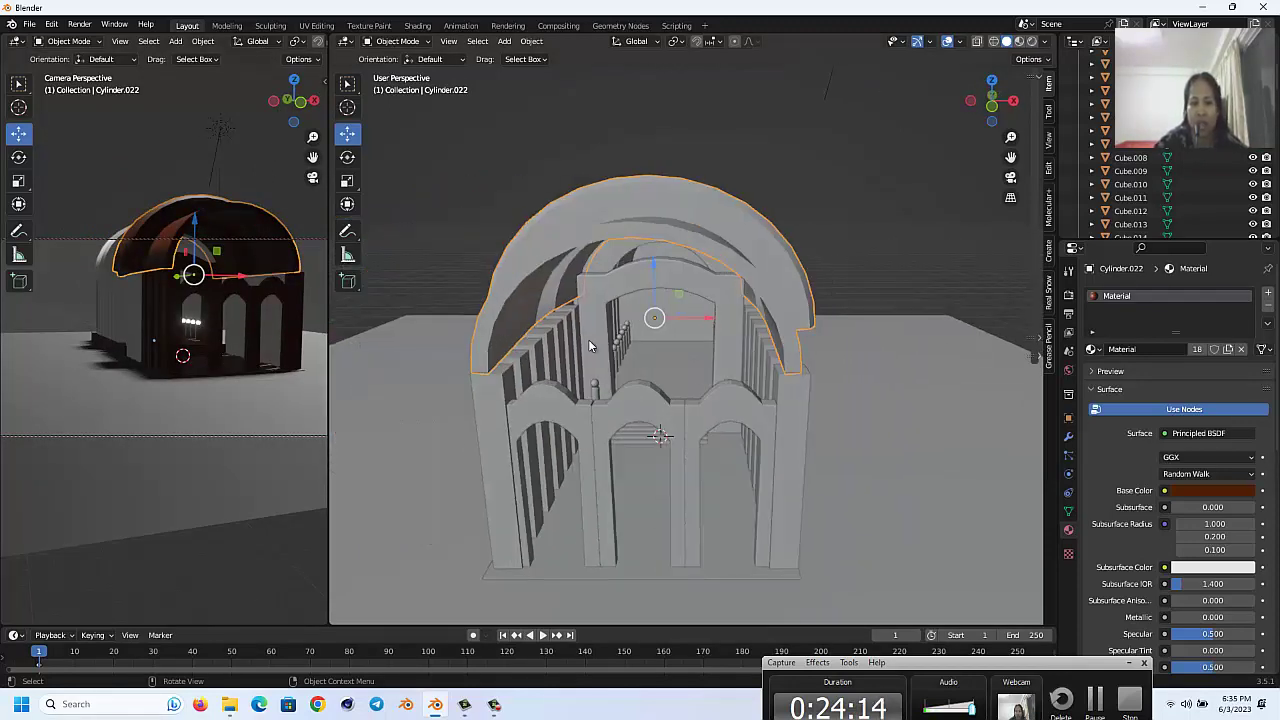
{"action": "key", "text": "KP_4"}
{"action": "key", "text": "KP_4"}
{"action": "key", "text": "KP_4"}
{"action": "key", "text": "KP_8"}
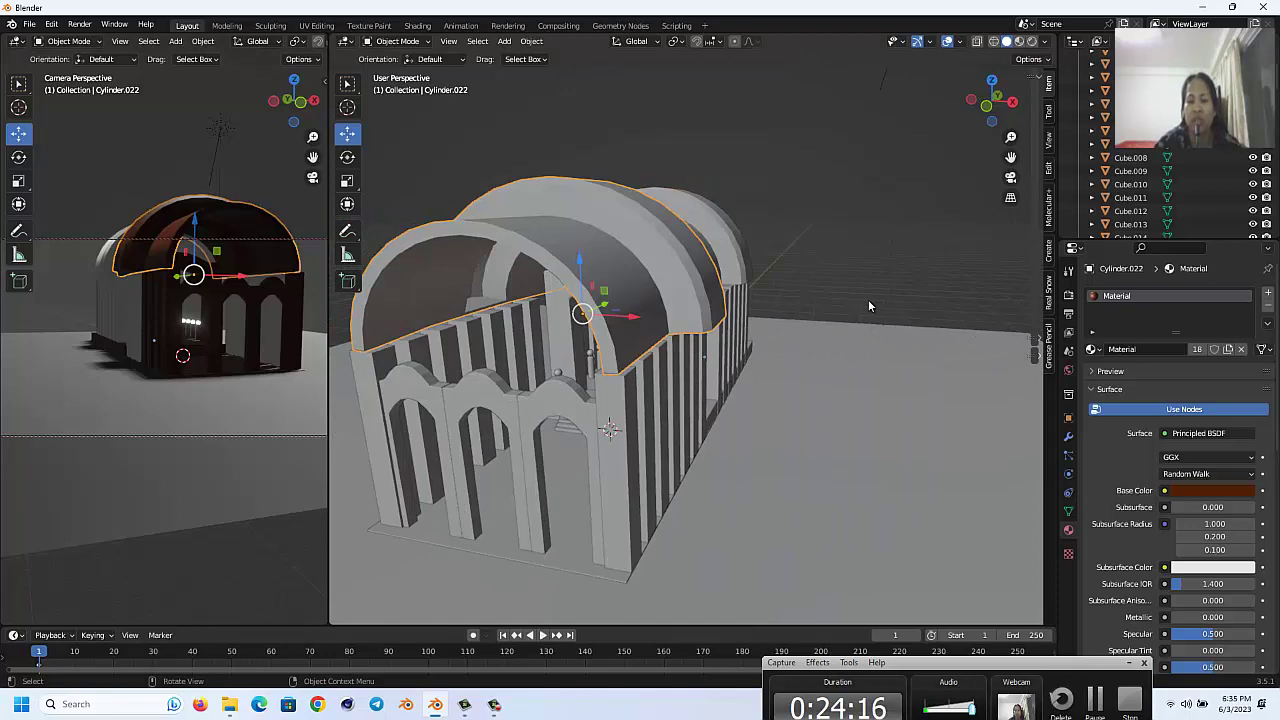
{"action": "key", "text": "KP_2"}
{"action": "key", "text": "KP_2"}
{"action": "key", "text": "KP_4"}
{"action": "key", "text": "KP_4"}
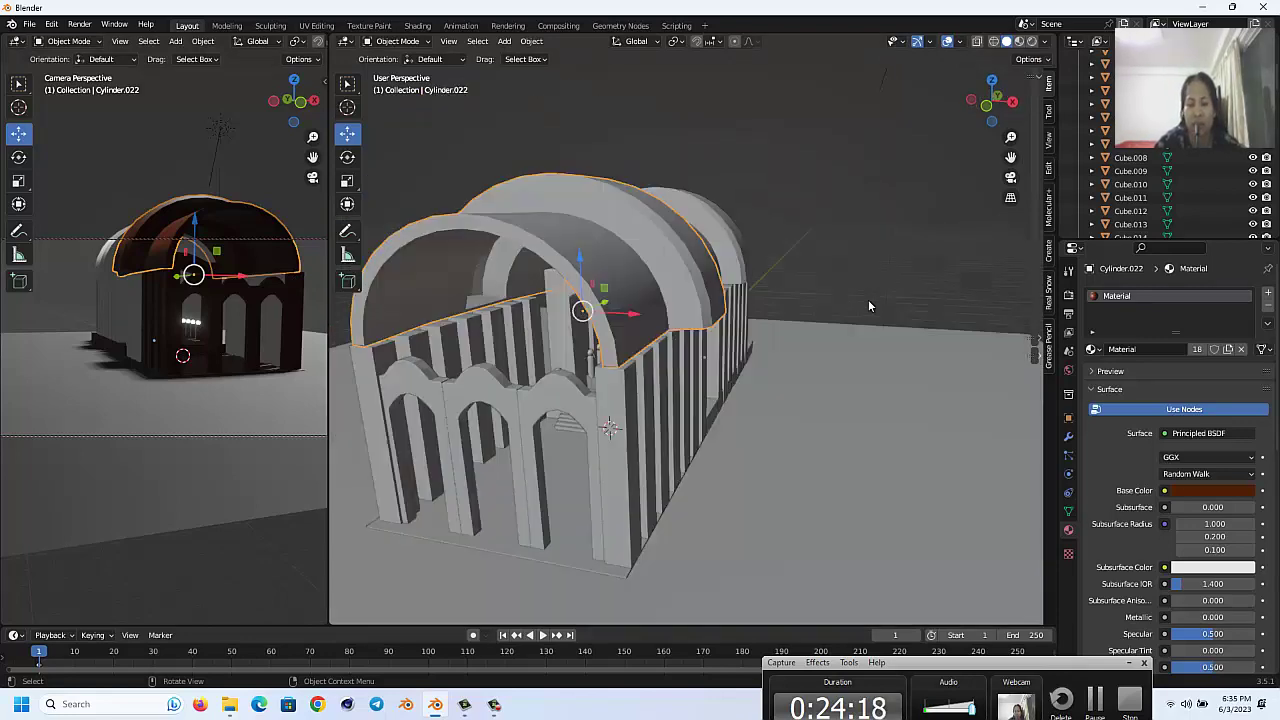
{"action": "key", "text": "KP_4"}
{"action": "key", "text": "KP_4"}
{"action": "key", "text": "KP_4"}
{"action": "key", "text": "KP_8"}
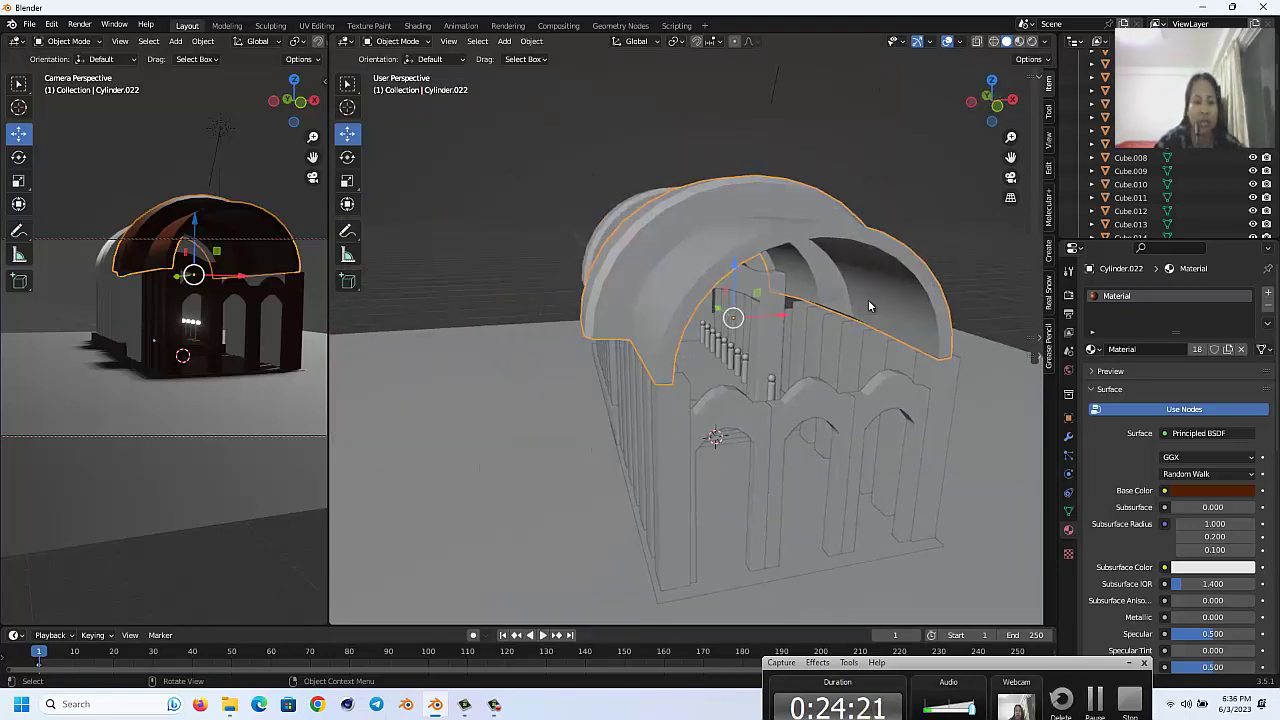
{"action": "left_click_drag", "start_coordinate": [82, 297], "coordinate": [142, 326]}
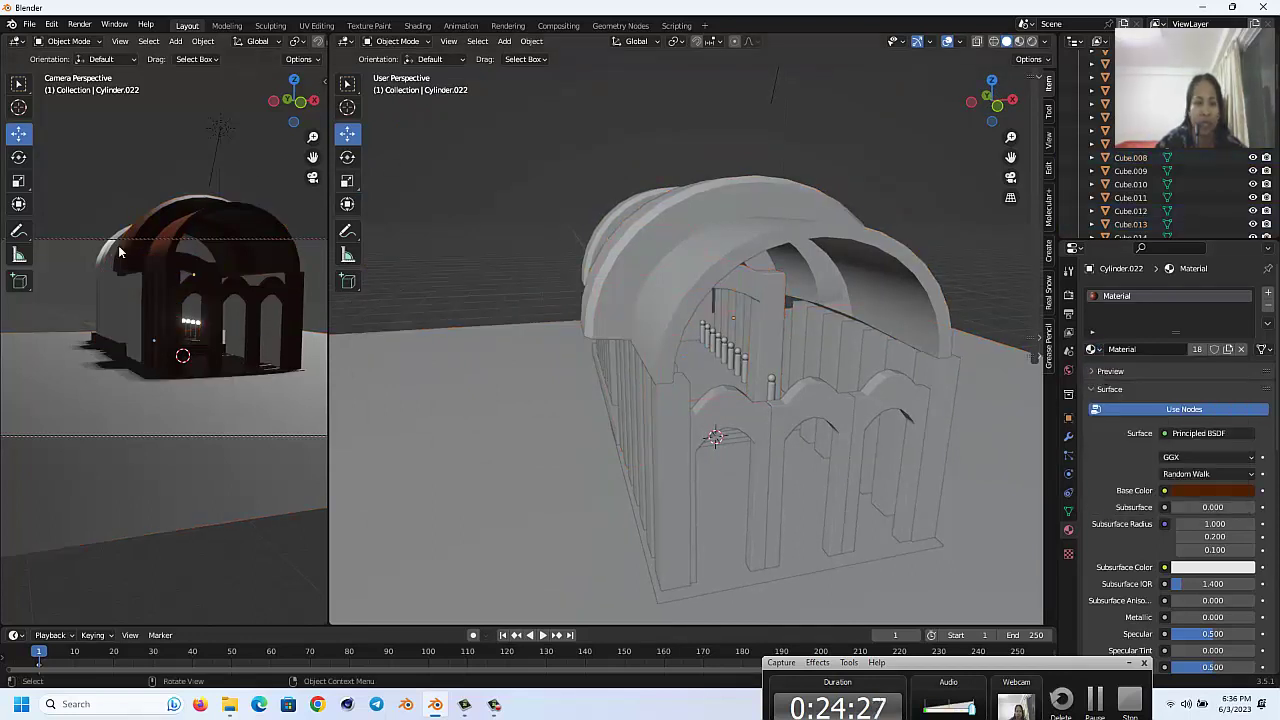
Step: Select wall piece Cube.014 and assign it the brown Material
{"action": "left_click", "coordinate": [248, 166]}
{"action": "left_click", "coordinate": [108, 306]}
{"action": "middle_click_drag", "start_coordinate": [112, 310], "coordinate": [140, 324]}
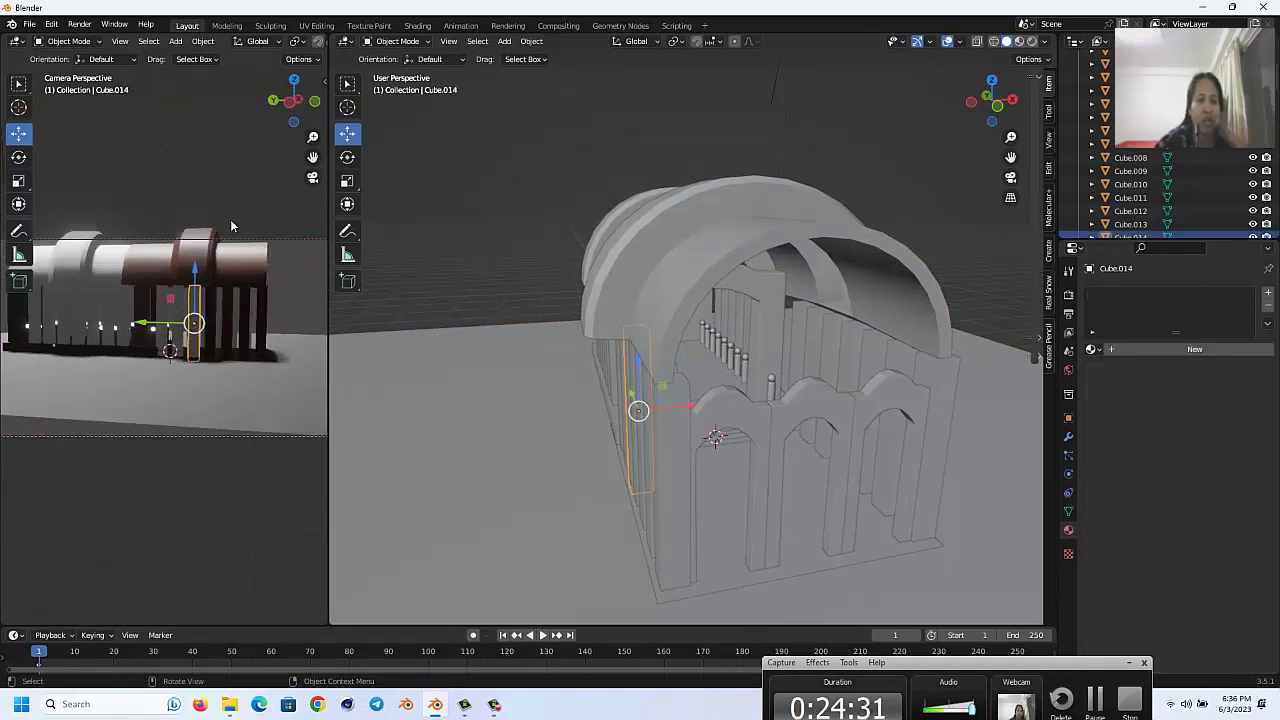
{"action": "left_click_drag", "start_coordinate": [312, 157], "coordinate": [347, 182]}
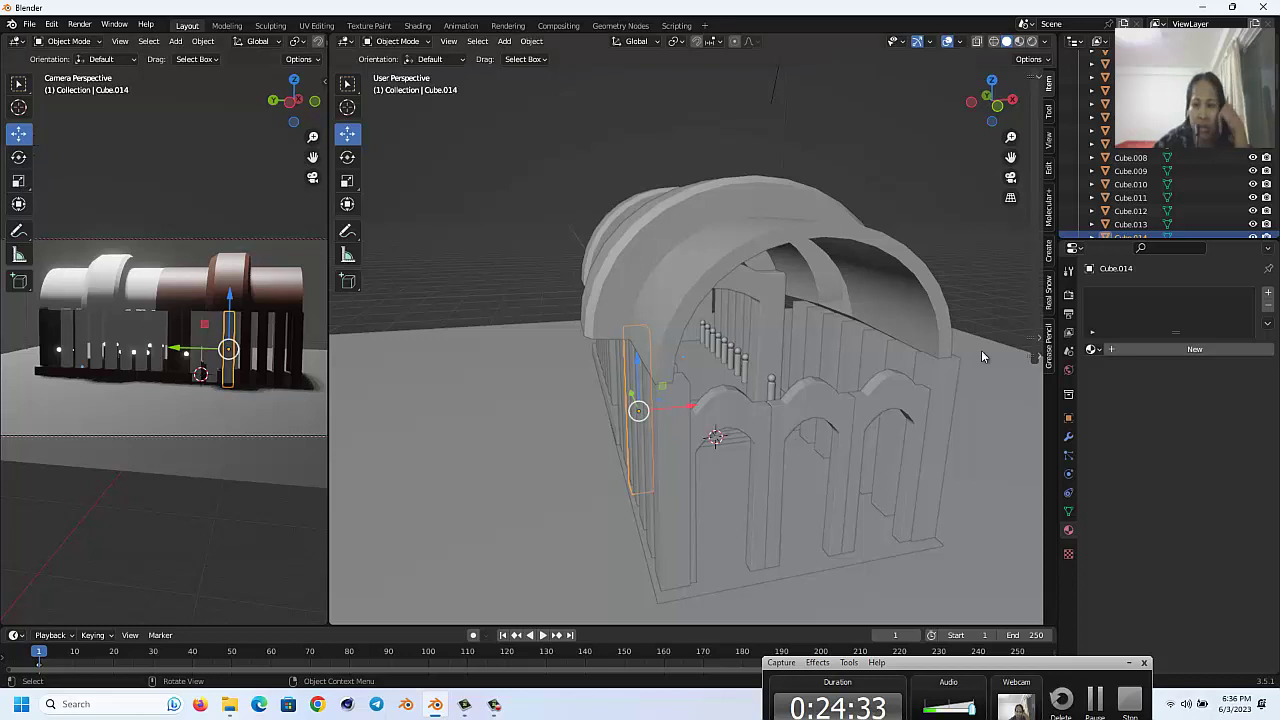
{"action": "left_click", "coordinate": [1092, 349]}
{"action": "left_click", "coordinate": [1100, 372]}
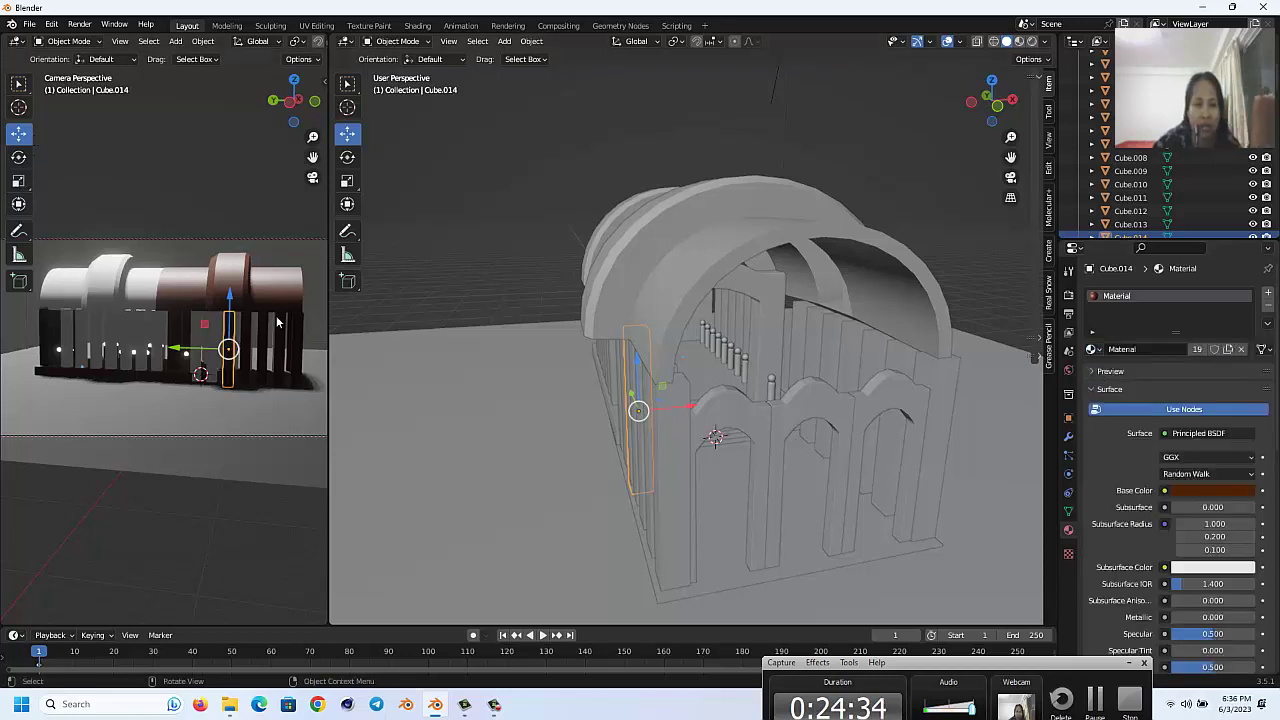
Step: Assign the brown Material to wall pieces Cube.013, Cube.012 and Cube.032
{"action": "left_click", "coordinate": [213, 338]}
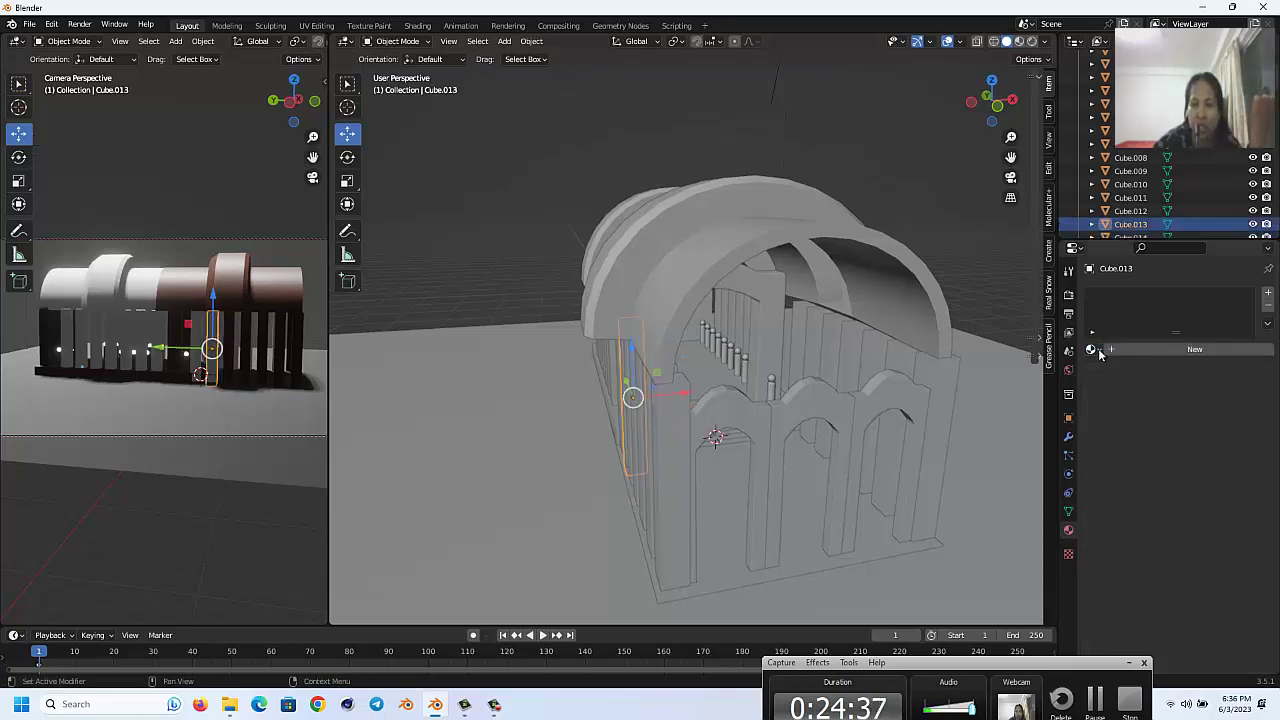
{"action": "left_click", "coordinate": [1092, 349]}
{"action": "left_click", "coordinate": [1100, 372]}
{"action": "left_click", "coordinate": [197, 335]}
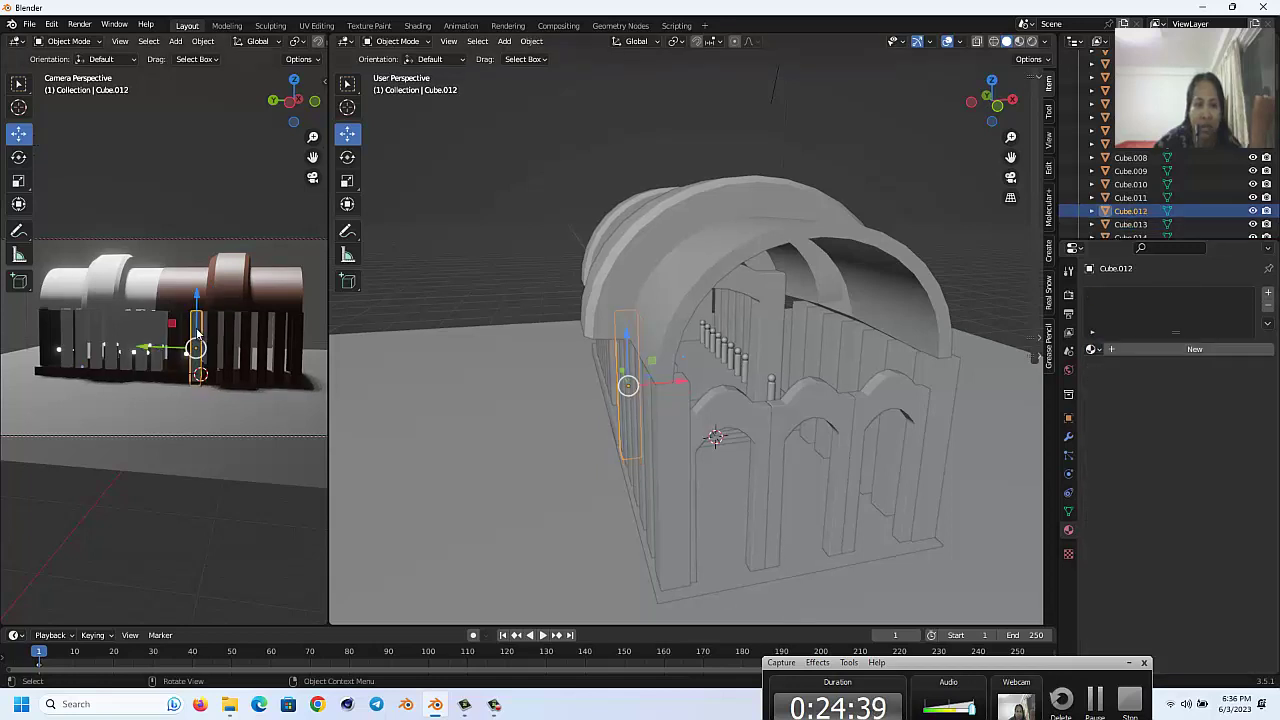
{"action": "left_click", "coordinate": [1092, 349]}
{"action": "left_click", "coordinate": [1108, 370]}
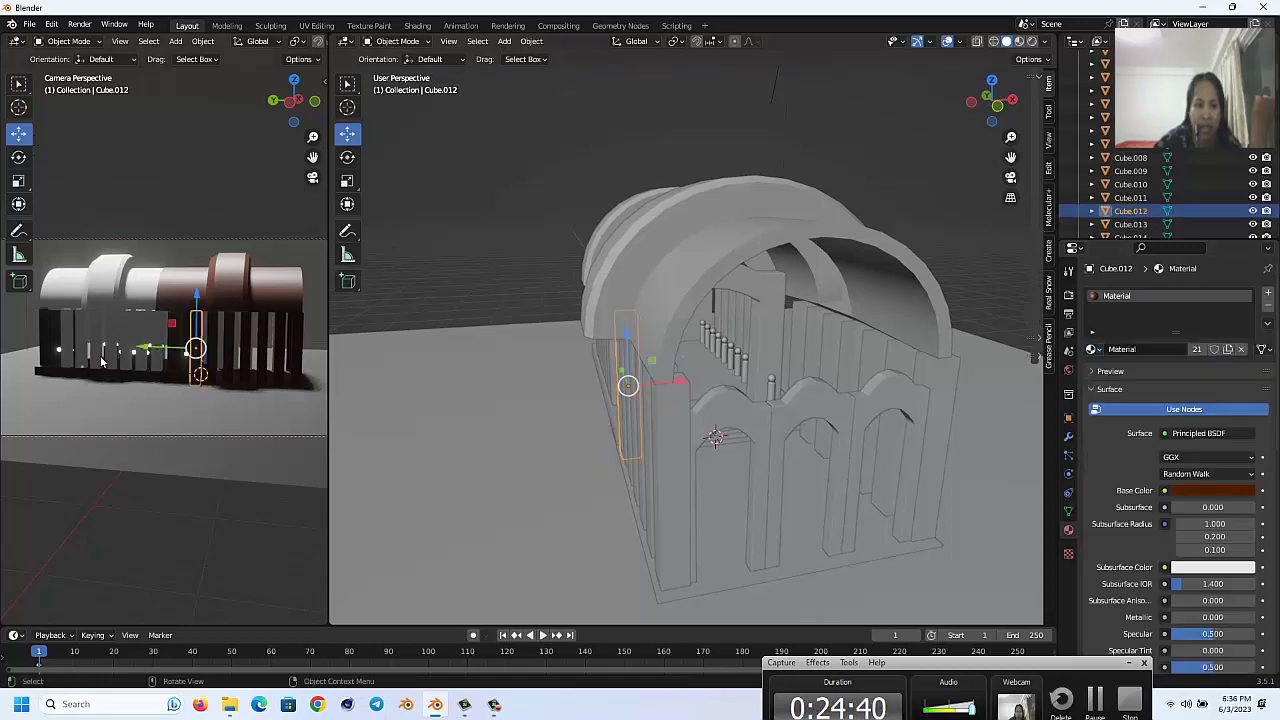
{"action": "left_click", "coordinate": [162, 337]}
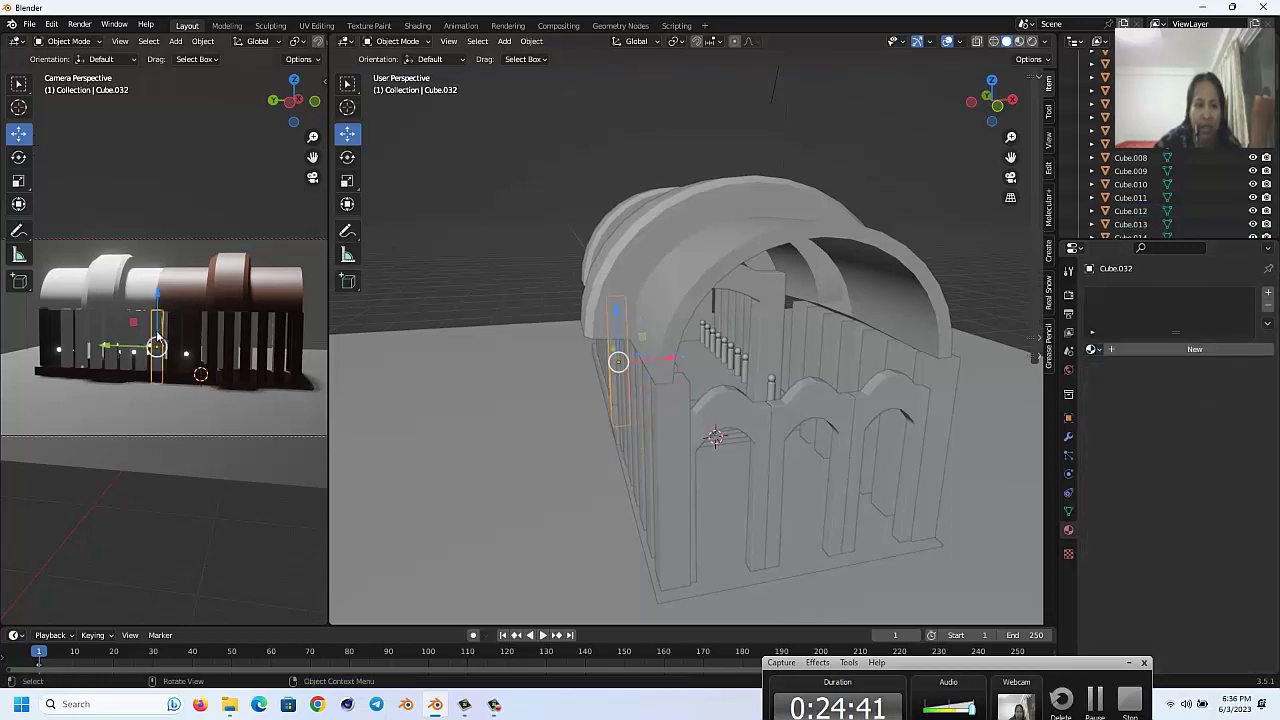
{"action": "left_click", "coordinate": [1092, 349]}
{"action": "left_click", "coordinate": [1110, 370]}
Step: Assign the brown Material to wall pieces Cube.031 and Cube.030
{"action": "scroll", "coordinate": [86, 352], "scroll_direction": "up", "scroll_amount": 2}
{"action": "scroll", "coordinate": [88, 345], "scroll_direction": "up", "scroll_amount": 2}
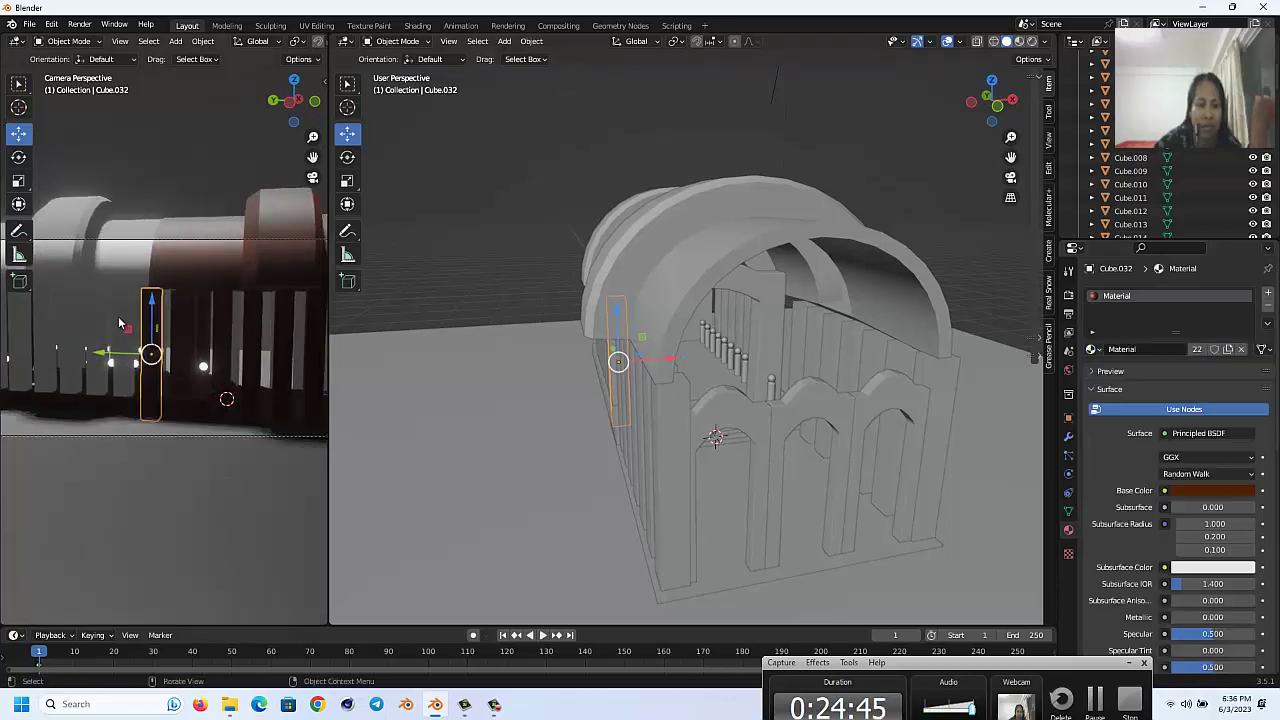
{"action": "left_click", "coordinate": [125, 328]}
{"action": "left_click", "coordinate": [1093, 349]}
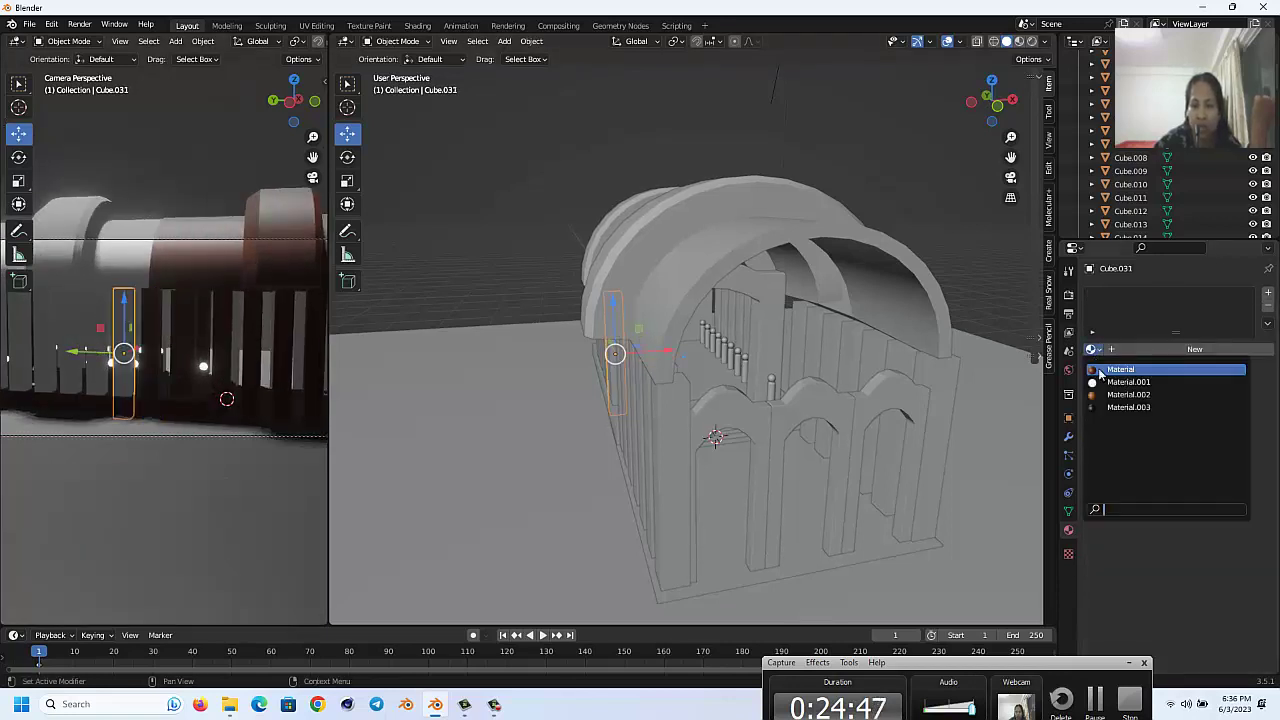
{"action": "left_click", "coordinate": [1101, 371]}
{"action": "left_click", "coordinate": [103, 325]}
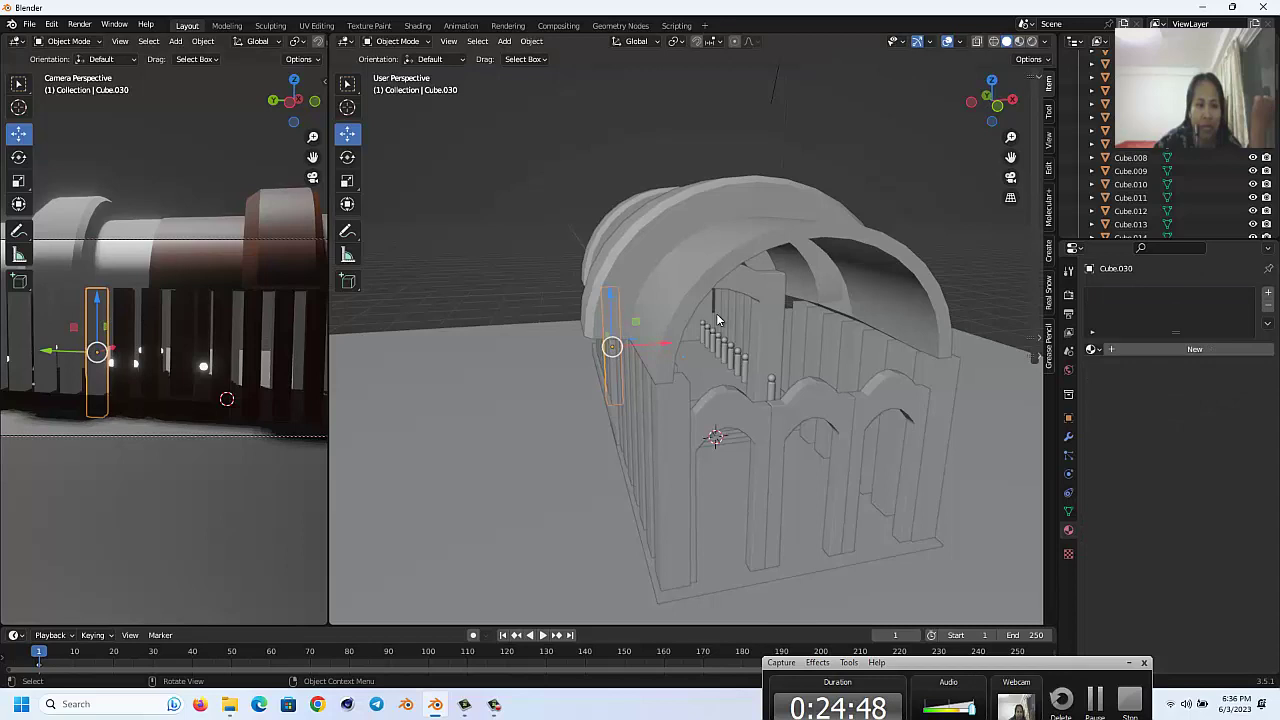
{"action": "left_click", "coordinate": [1093, 349]}
{"action": "left_click", "coordinate": [1120, 369]}
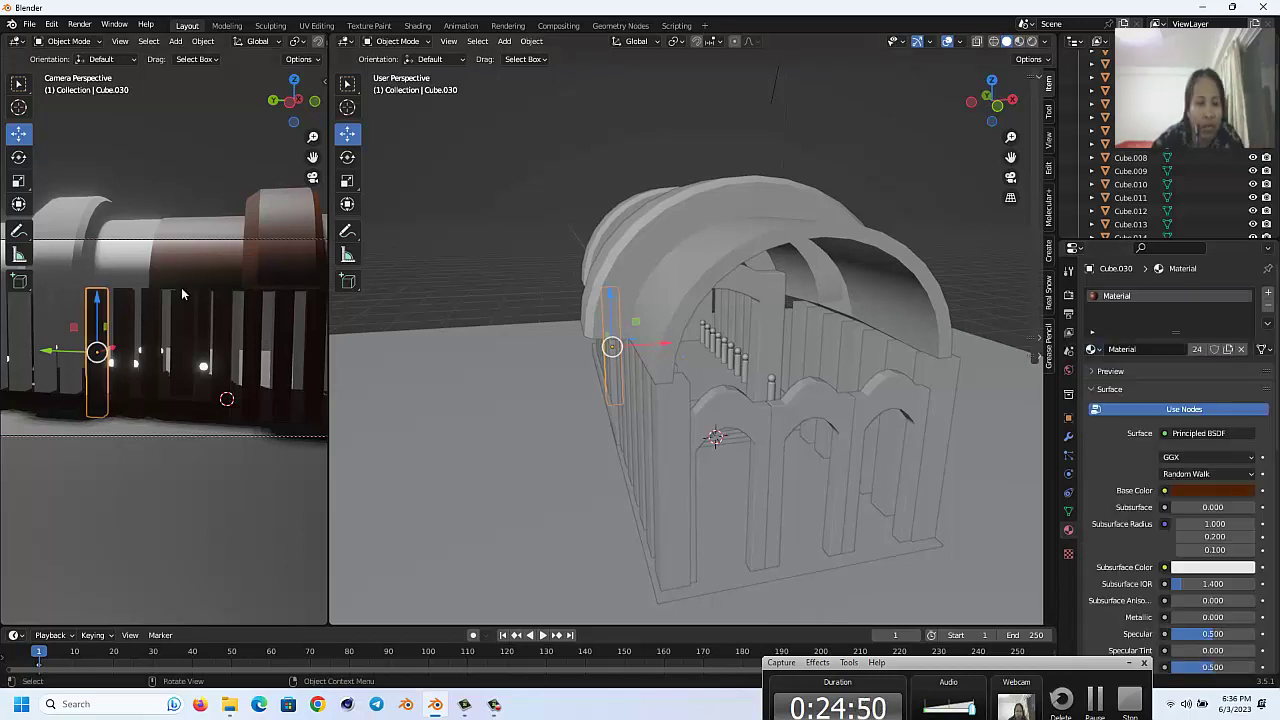
Step: Assign the brown Material to Cube.029, Cube.028 and Cube.027, replacing an accidental Material.004
{"action": "left_click", "coordinate": [68, 330]}
{"action": "left_click", "coordinate": [1105, 348]}
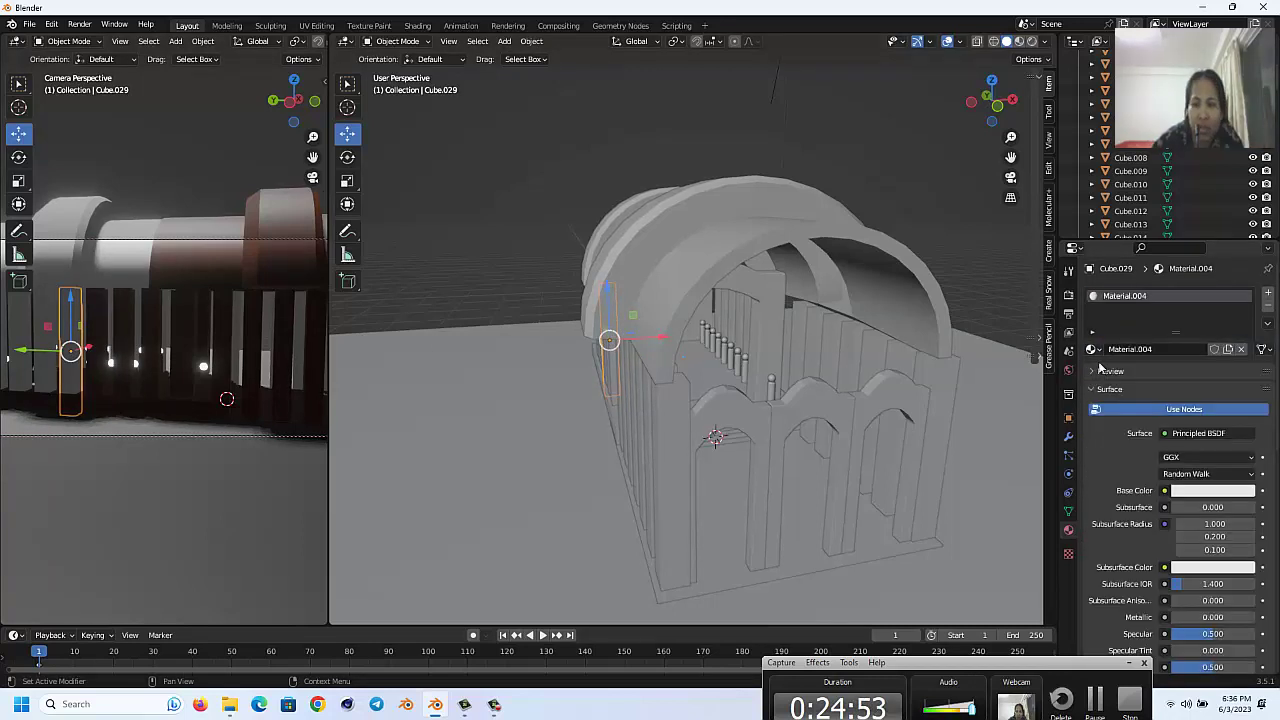
{"action": "left_click", "coordinate": [1093, 349]}
{"action": "left_click", "coordinate": [1120, 369]}
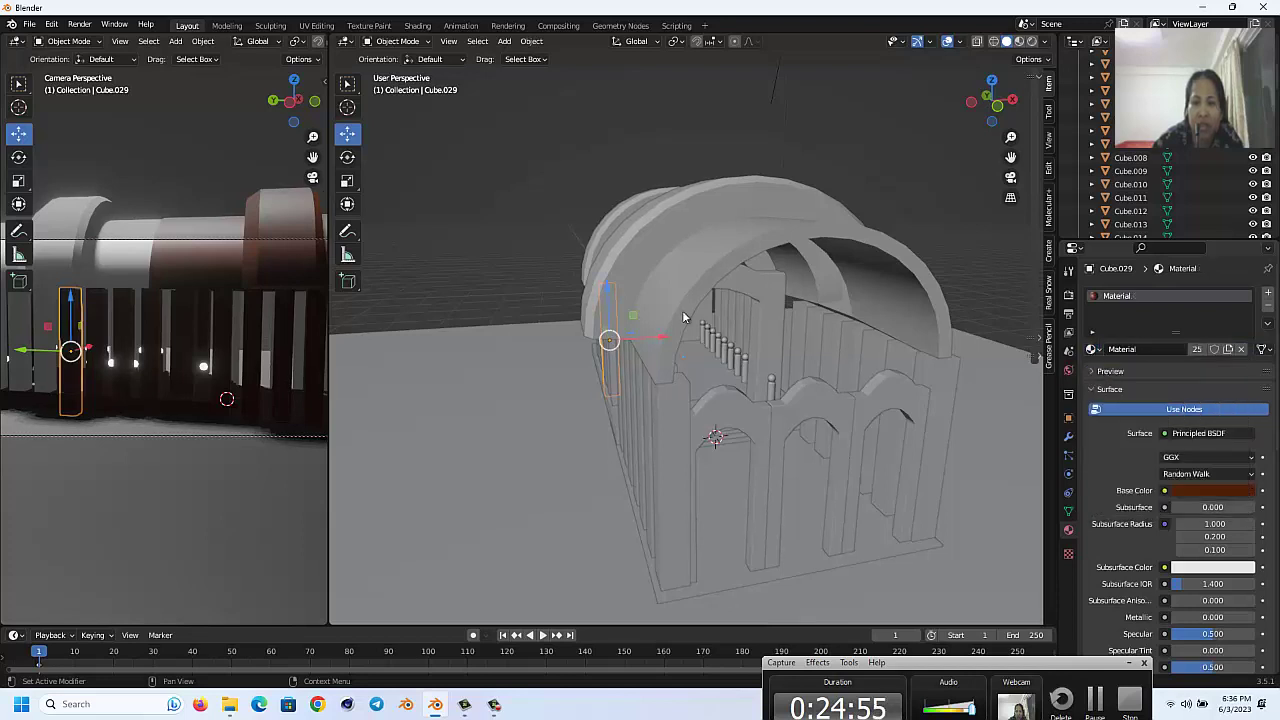
{"action": "left_click", "coordinate": [44, 323]}
{"action": "left_click", "coordinate": [1093, 349]}
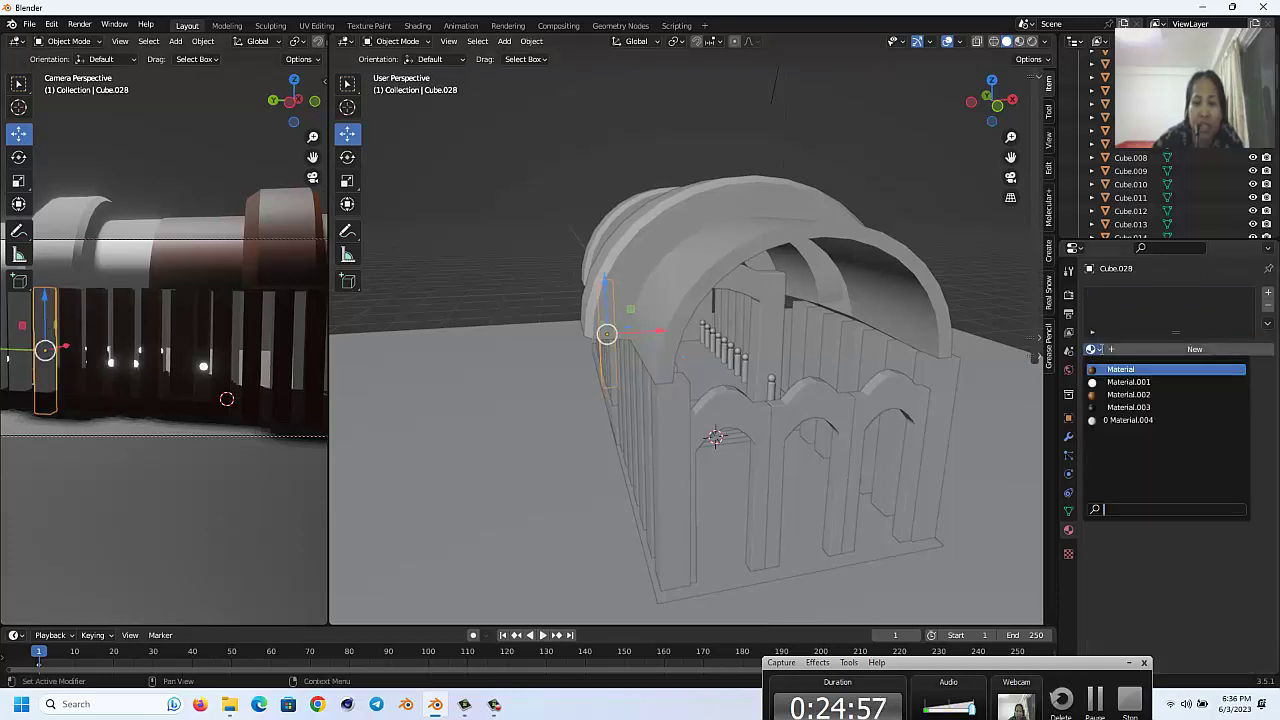
{"action": "left_click", "coordinate": [1120, 369]}
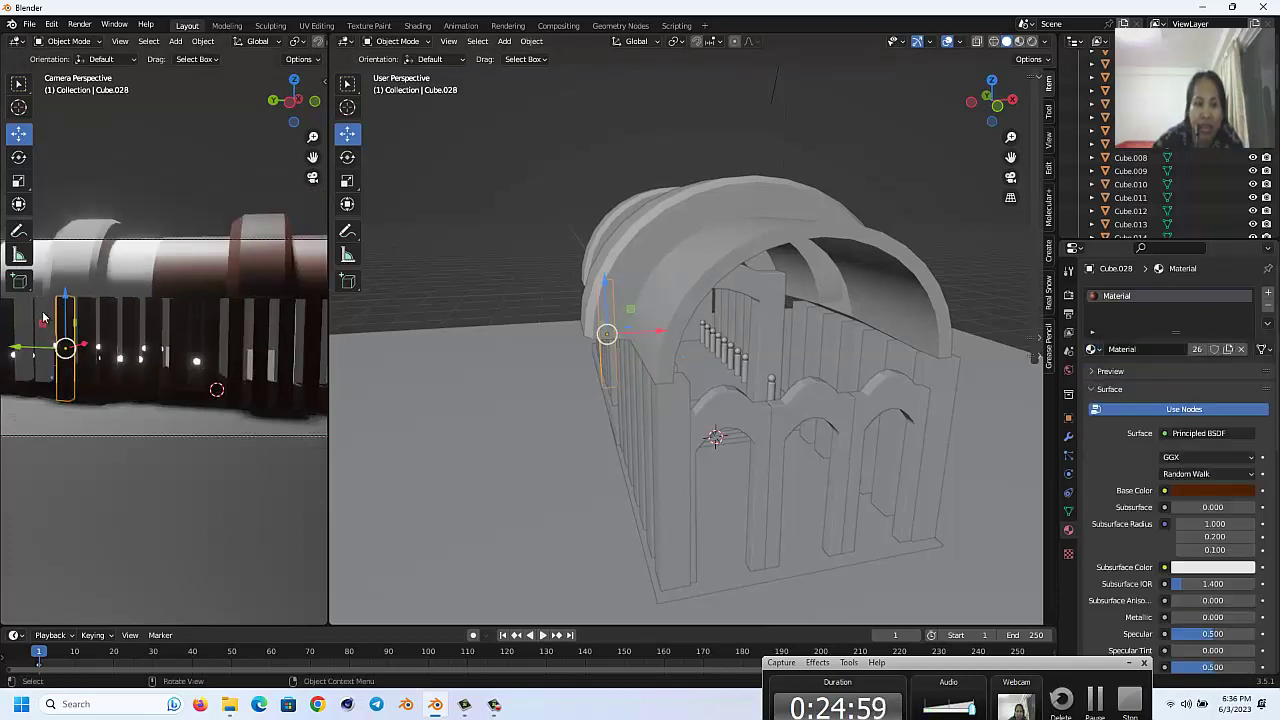
{"action": "left_click", "coordinate": [44, 318]}
{"action": "left_click", "coordinate": [1093, 349]}
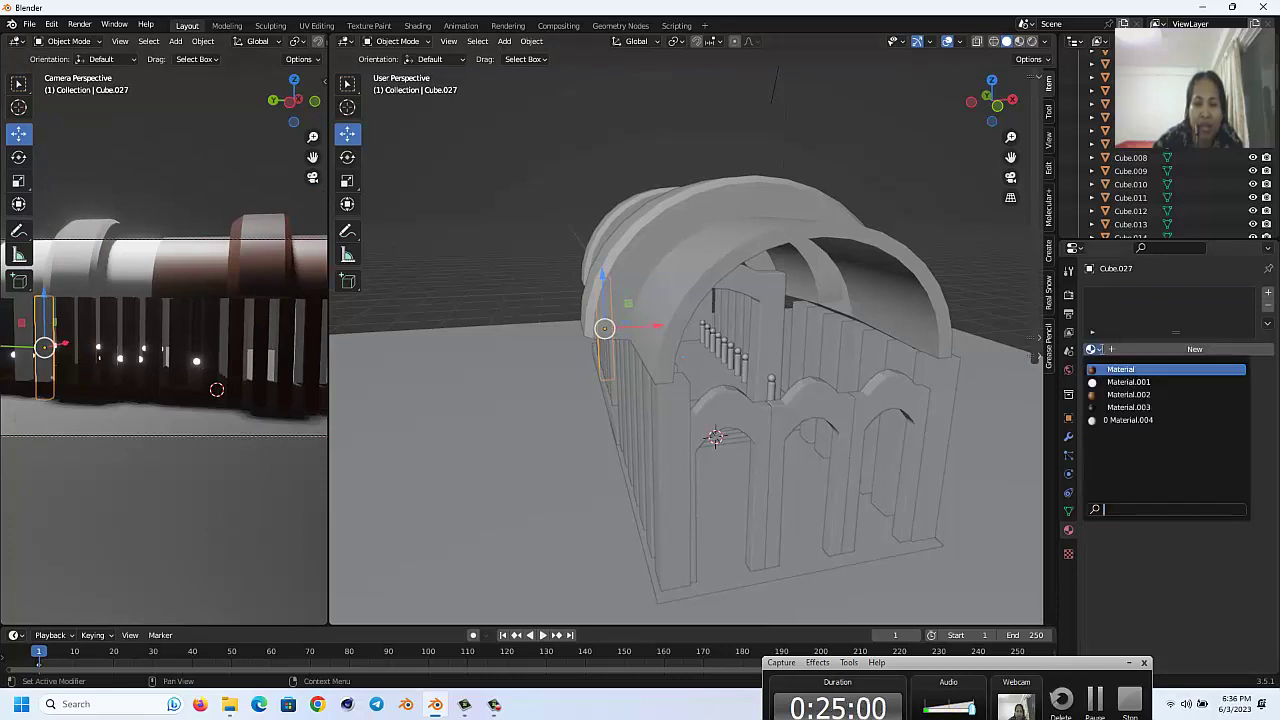
{"action": "left_click", "coordinate": [1120, 370]}
Step: Assign the brown Material to Cube.026 and roof arch Cylinder.021, then deselect to check
{"action": "left_click", "coordinate": [70, 323]}
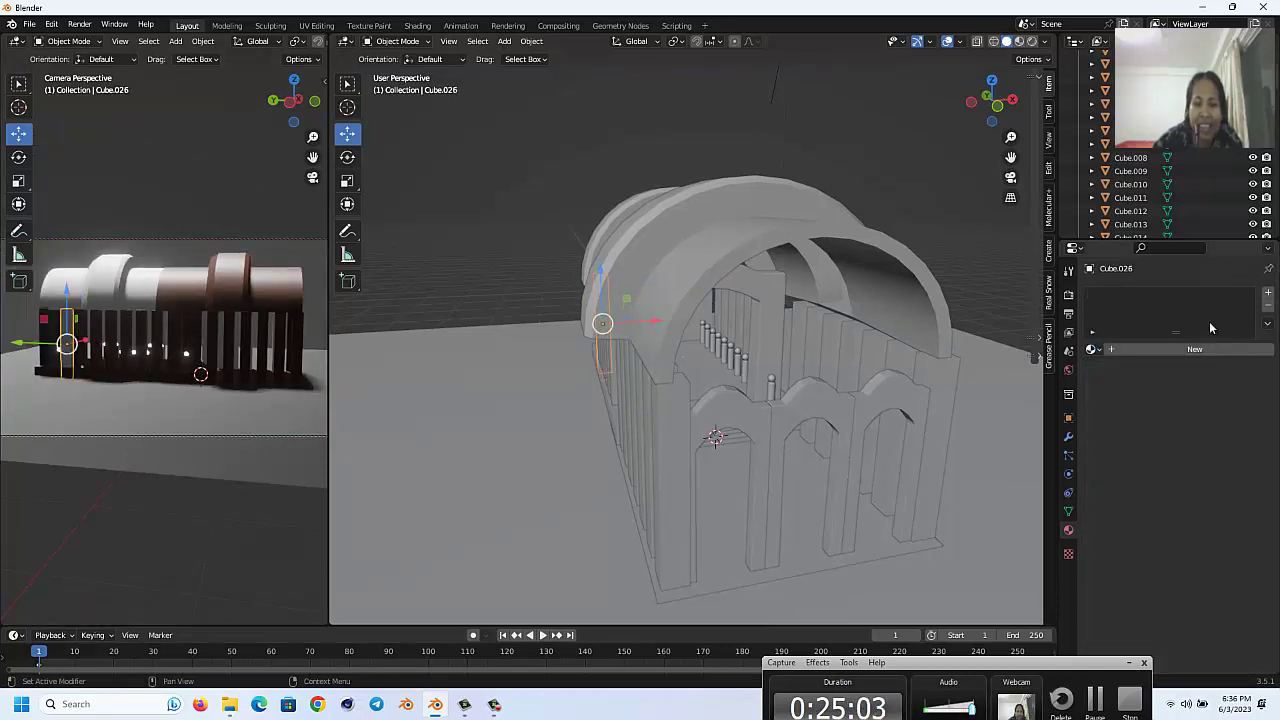
{"action": "left_click", "coordinate": [1093, 349]}
{"action": "left_click", "coordinate": [1112, 371]}
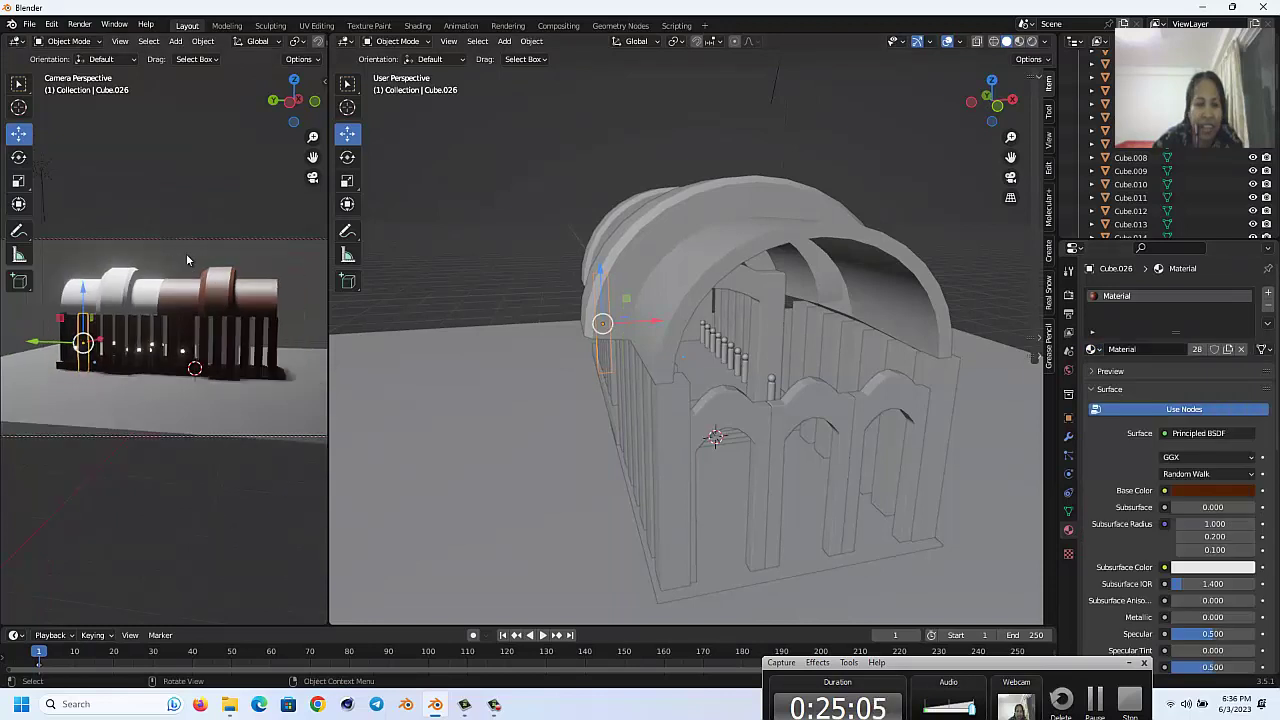
{"action": "left_click", "coordinate": [147, 300]}
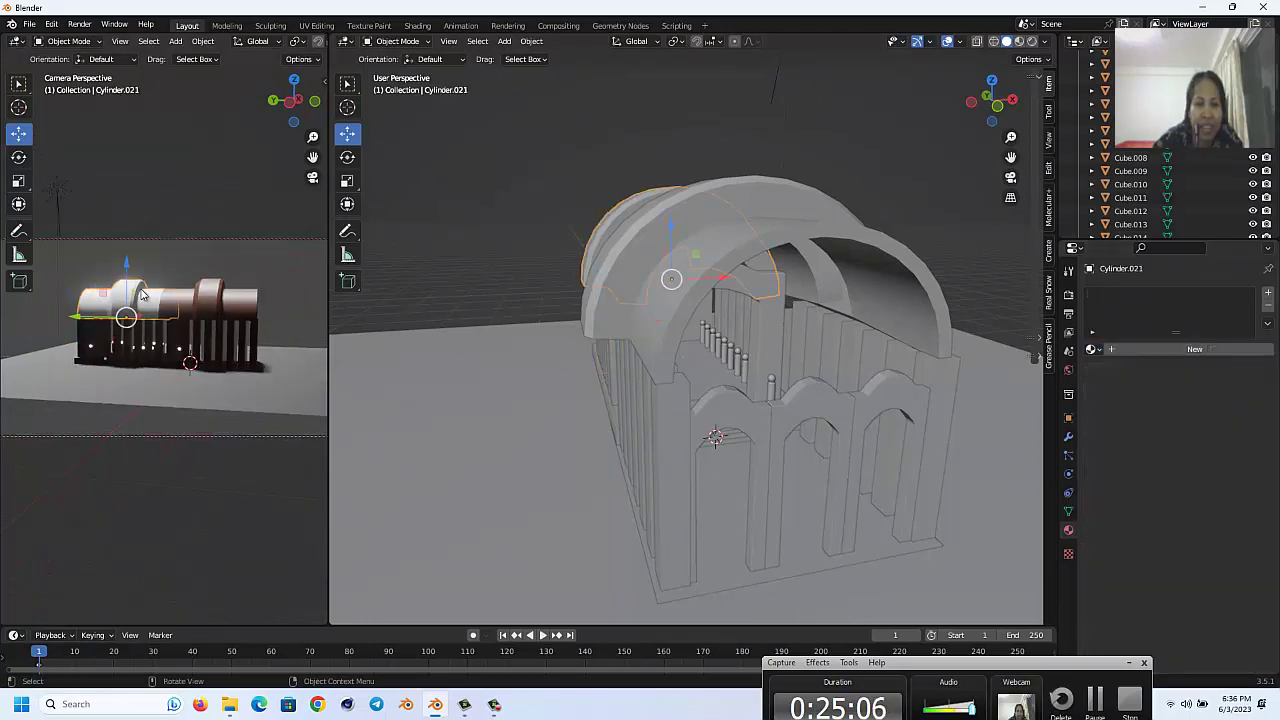
{"action": "left_click", "coordinate": [1093, 349]}
{"action": "left_click", "coordinate": [1112, 371]}
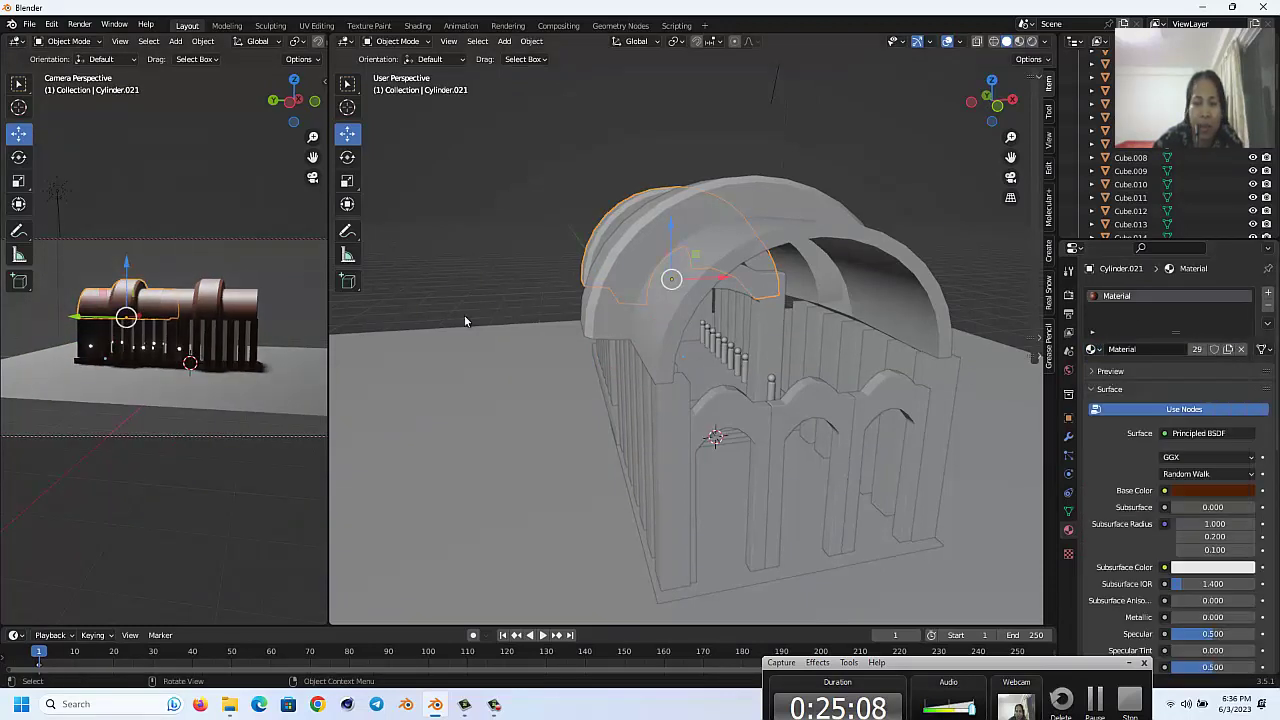
{"action": "left_click", "coordinate": [174, 192]}
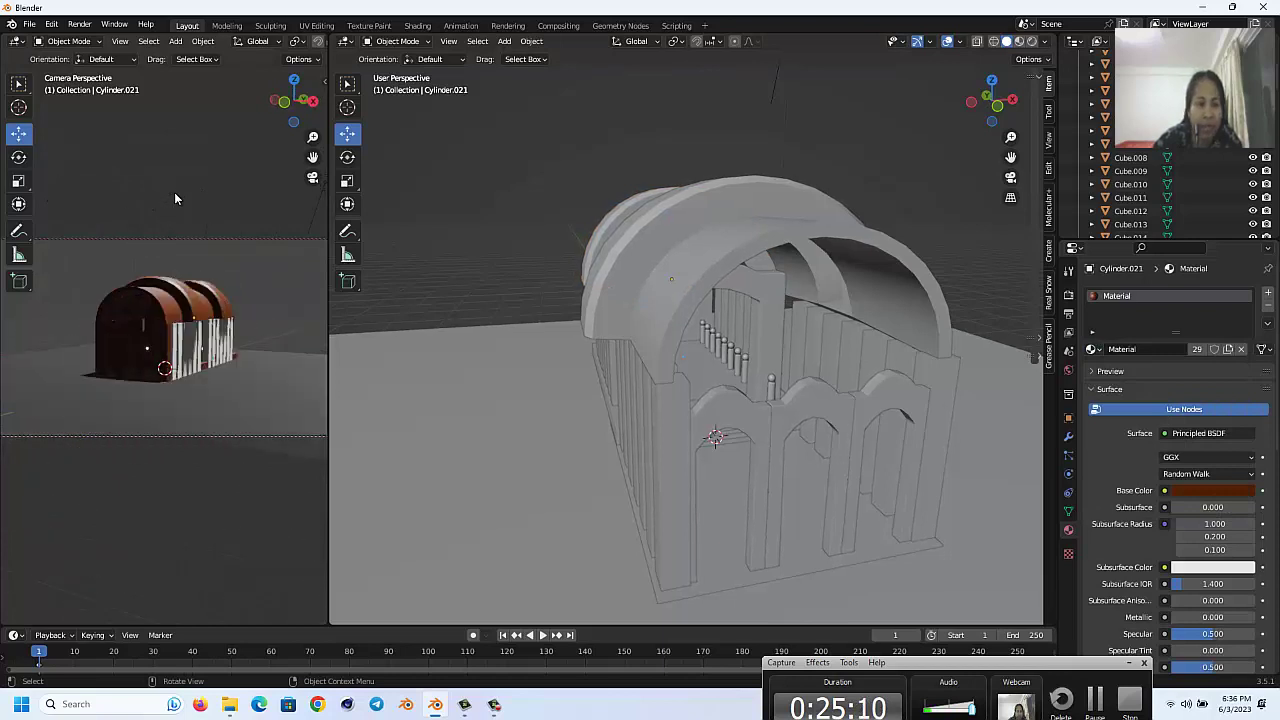
{"action": "scroll", "coordinate": [90, 361], "scroll_direction": "up", "scroll_amount": 2}
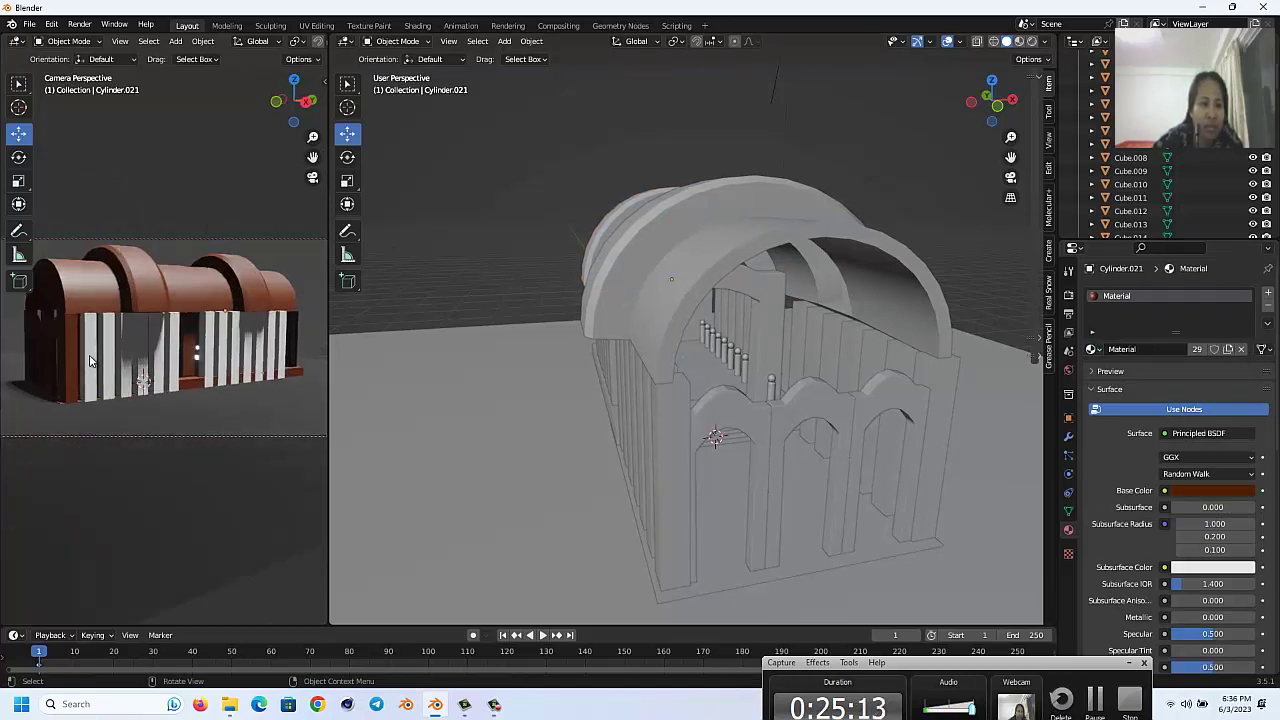
Step: Assign the brown Material to white bars Cube.024, Cube.023 and Cube.022
{"action": "left_click", "coordinate": [90, 361]}
{"action": "left_click", "coordinate": [1103, 349]}
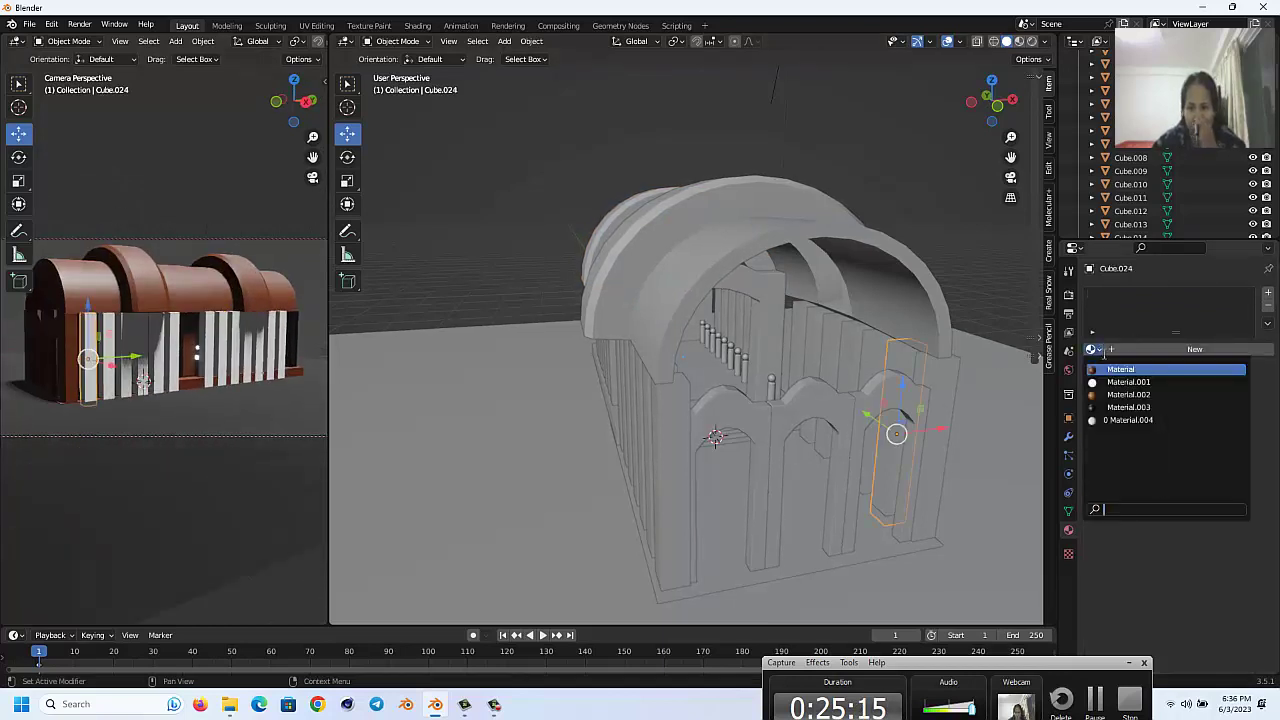
{"action": "left_click", "coordinate": [1120, 369]}
{"action": "left_click", "coordinate": [110, 322]}
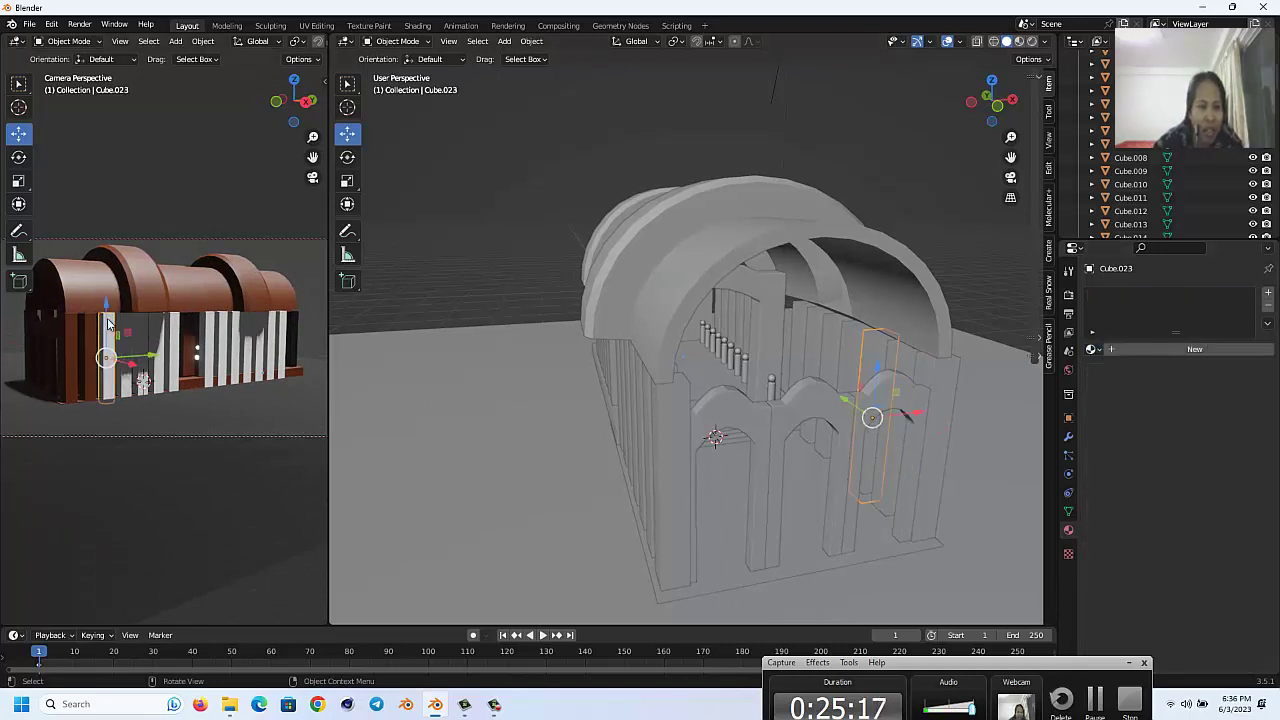
{"action": "left_click", "coordinate": [1091, 349]}
{"action": "left_click", "coordinate": [1120, 368]}
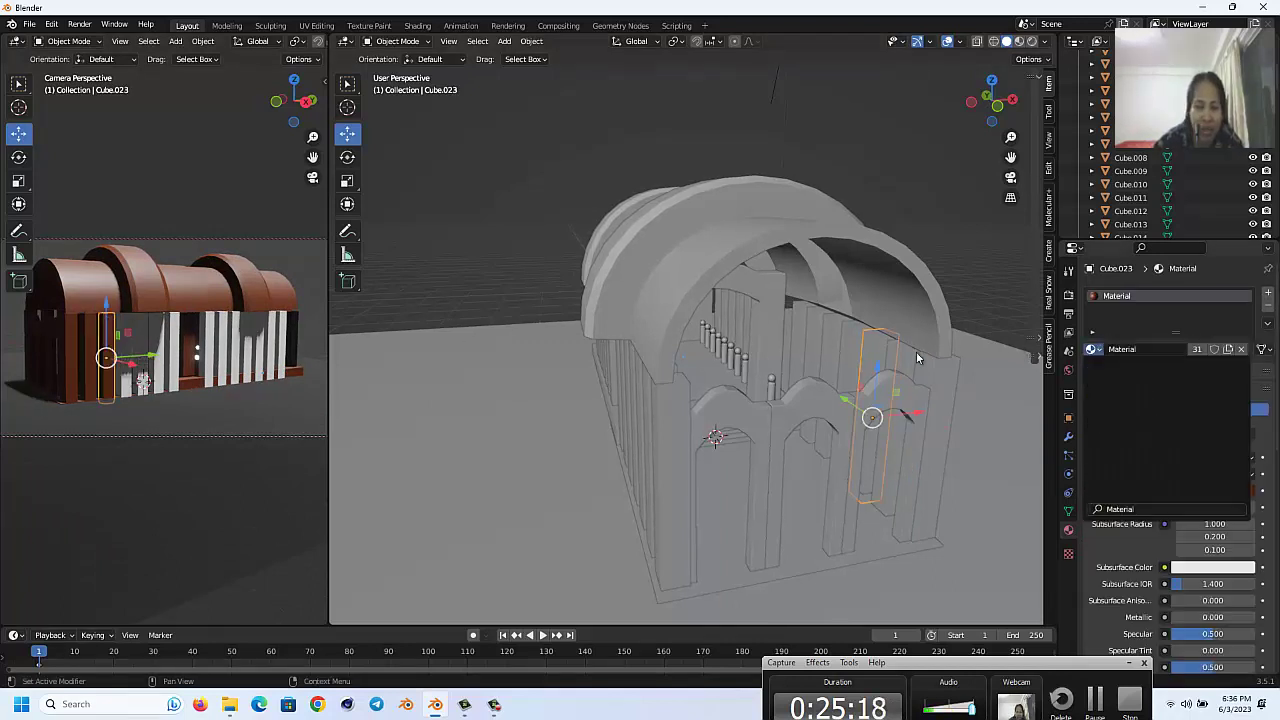
{"action": "left_click", "coordinate": [124, 356]}
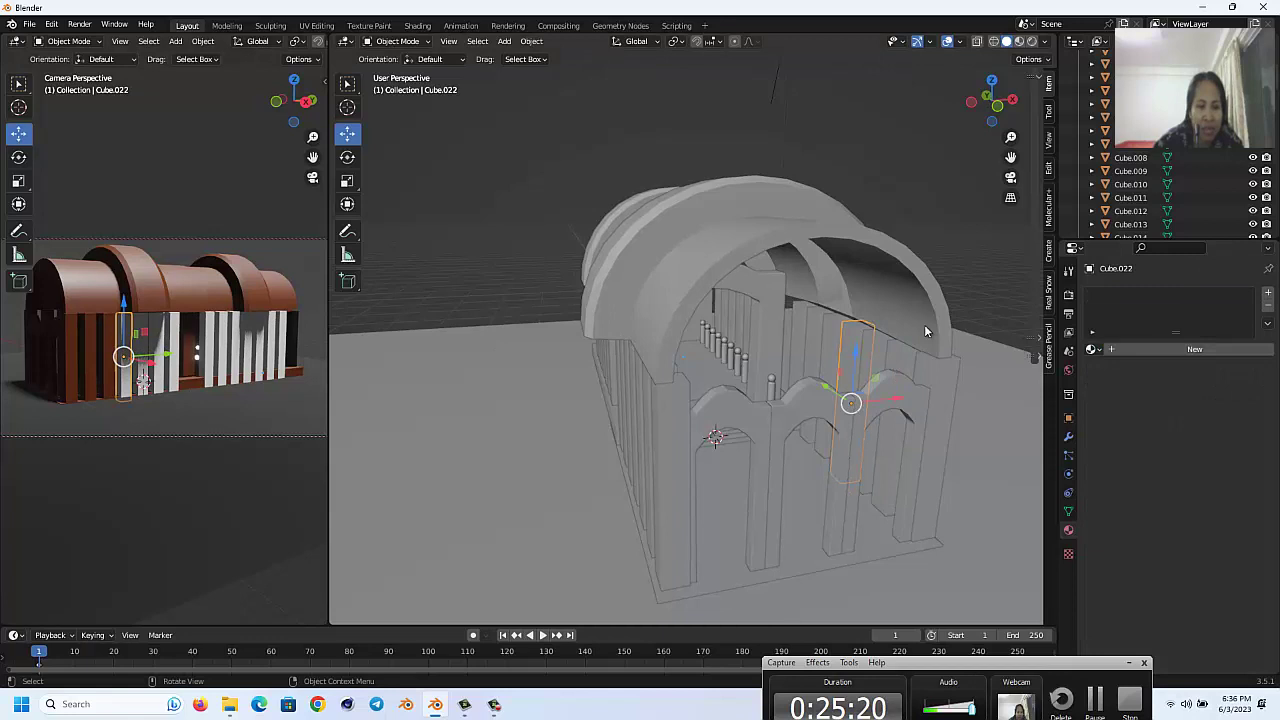
{"action": "left_click", "coordinate": [1091, 349]}
{"action": "left_click", "coordinate": [1100, 366]}
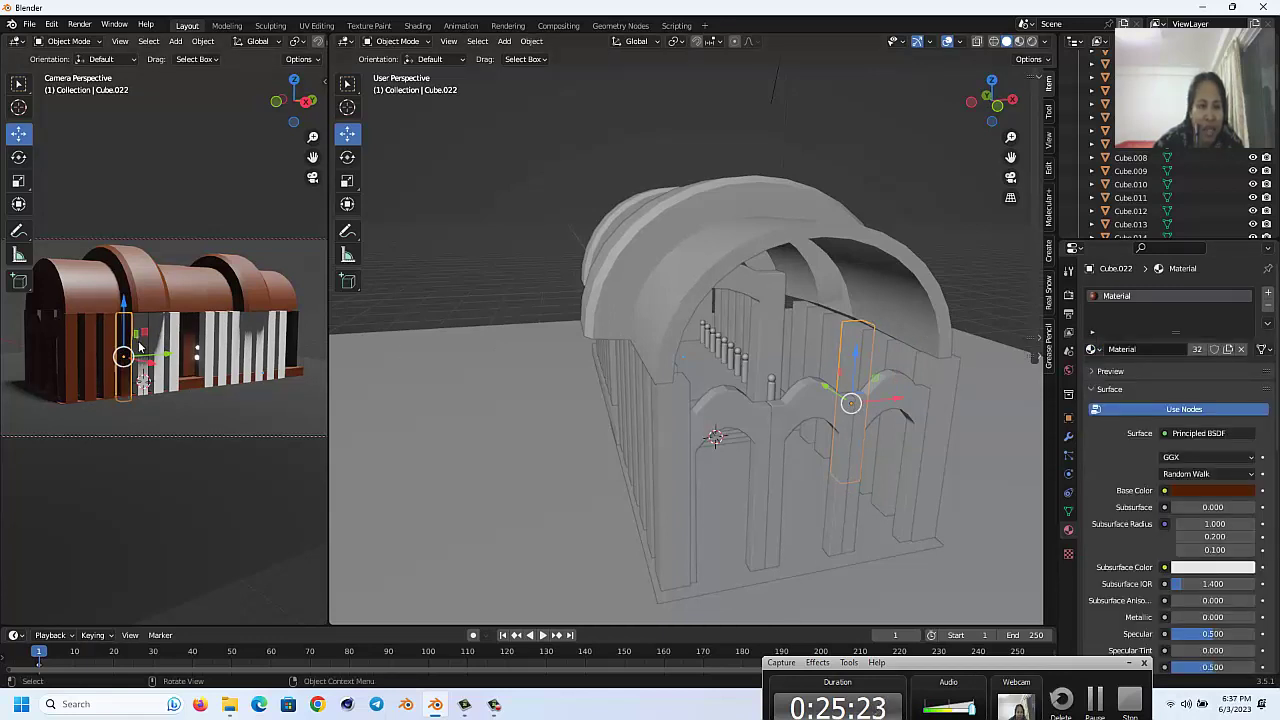
Step: Assign the brown Material to white bars Cube.021, Cube.020 and Cube.019
{"action": "left_click", "coordinate": [140, 347]}
{"action": "left_click", "coordinate": [1091, 349]}
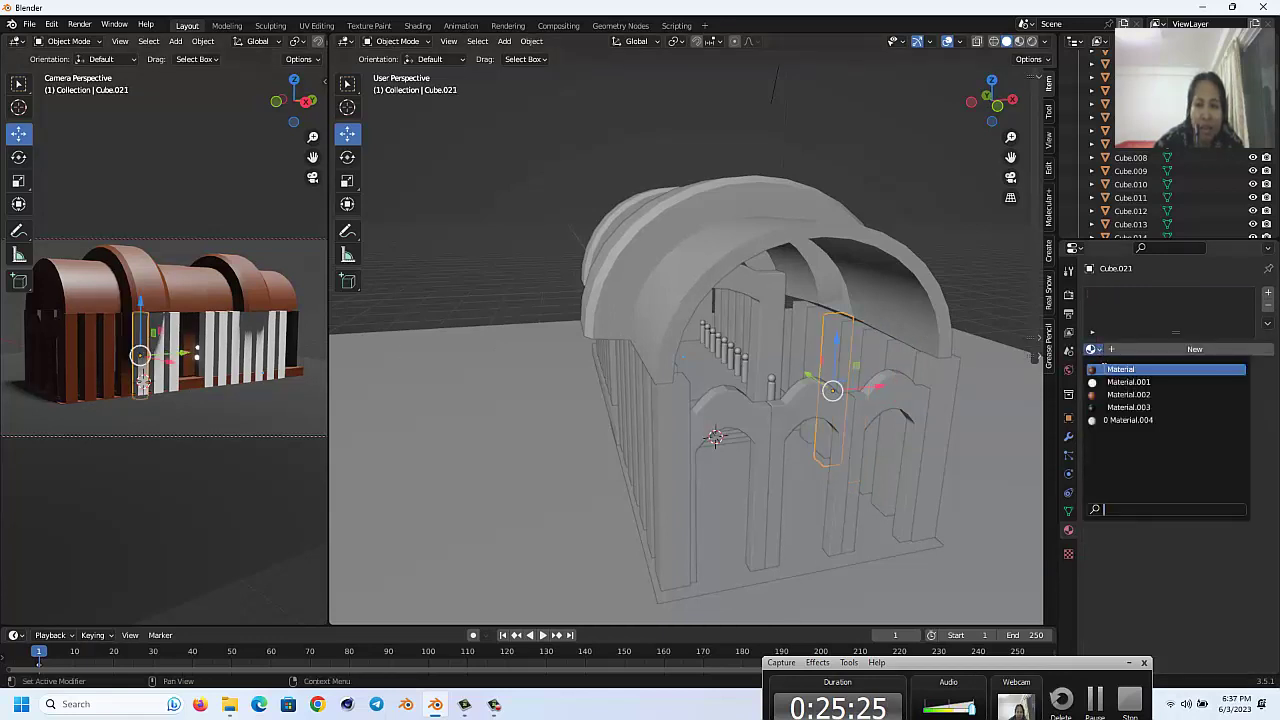
{"action": "left_click", "coordinate": [1102, 366]}
{"action": "left_click", "coordinate": [160, 347]}
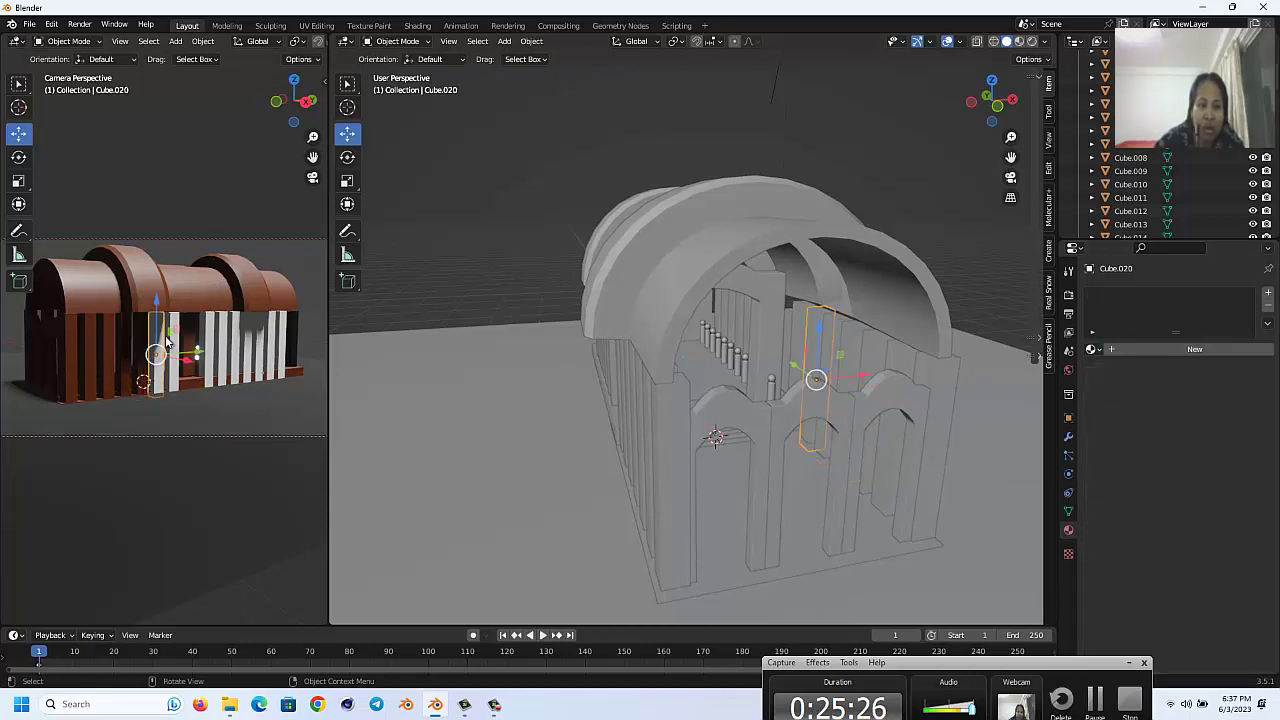
{"action": "left_click", "coordinate": [1100, 349]}
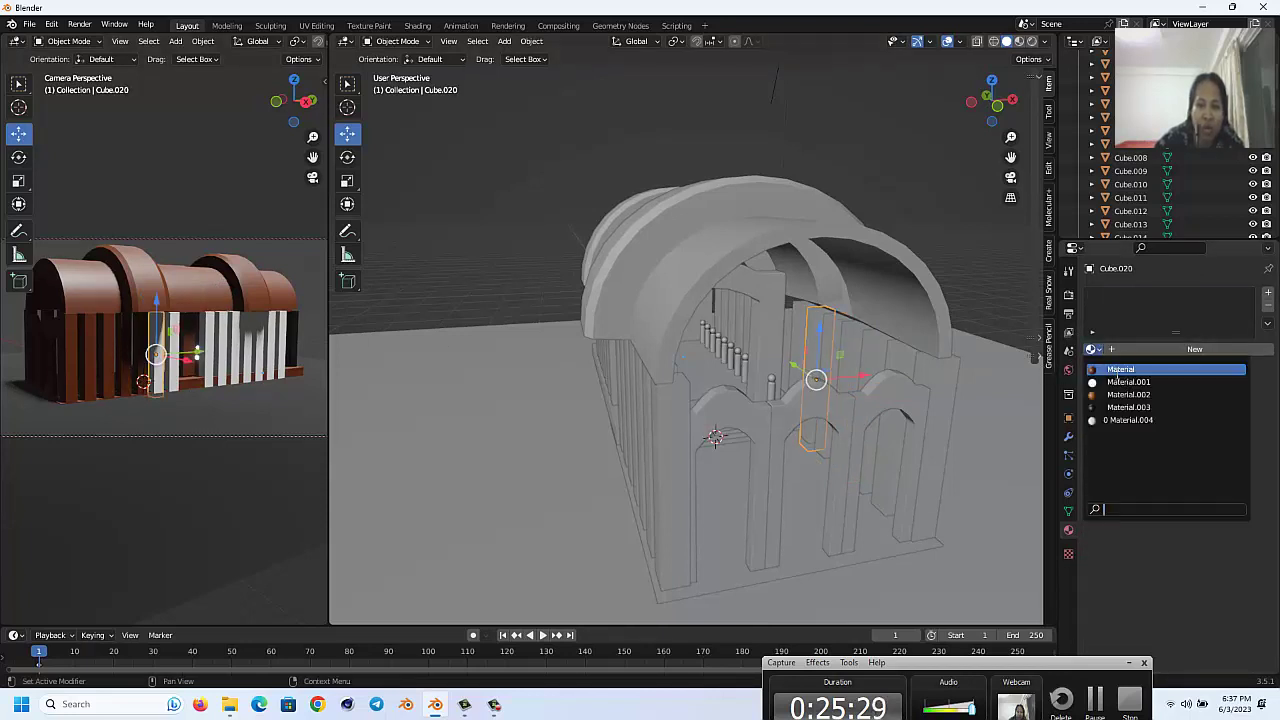
{"action": "left_click", "coordinate": [1112, 372]}
{"action": "left_click", "coordinate": [175, 347]}
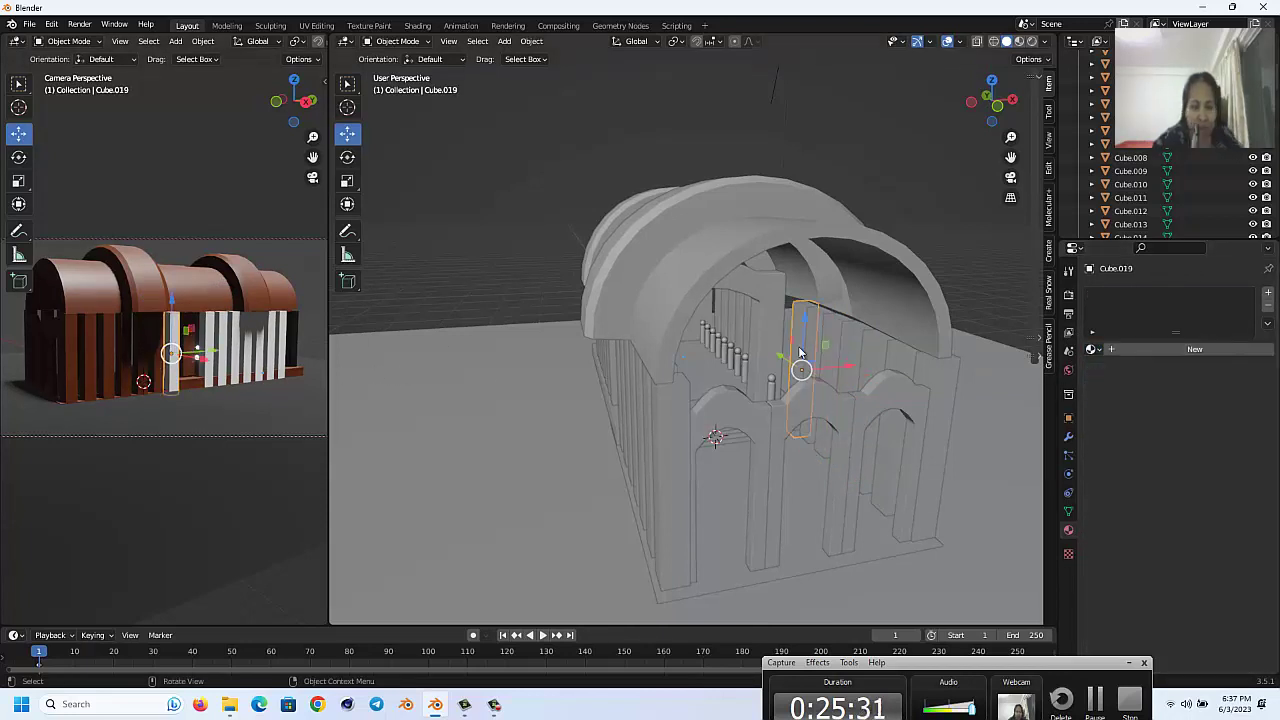
{"action": "left_click", "coordinate": [1092, 349]}
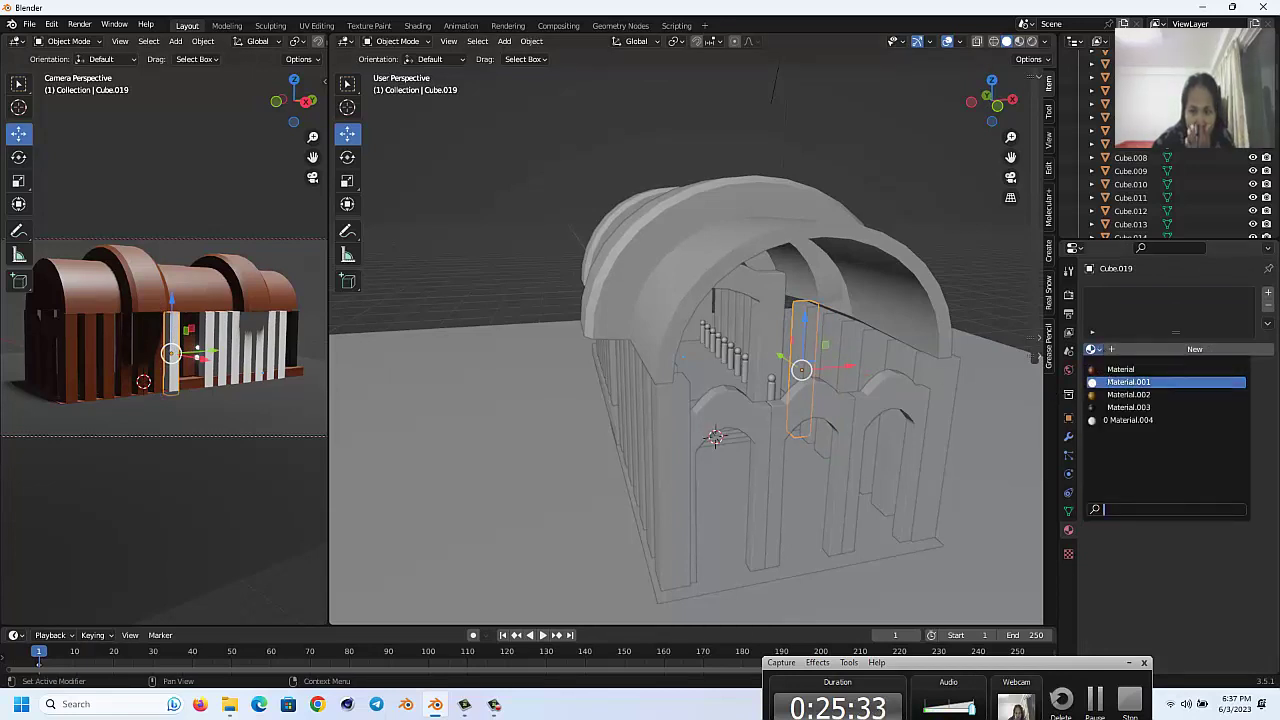
{"action": "left_click", "coordinate": [1112, 369]}
Step: Assign the brown Material to white bars Cube.039 and Cube.038
{"action": "left_click", "coordinate": [208, 336]}
{"action": "scroll", "coordinate": [208, 336], "scroll_direction": "up", "scroll_amount": 2}
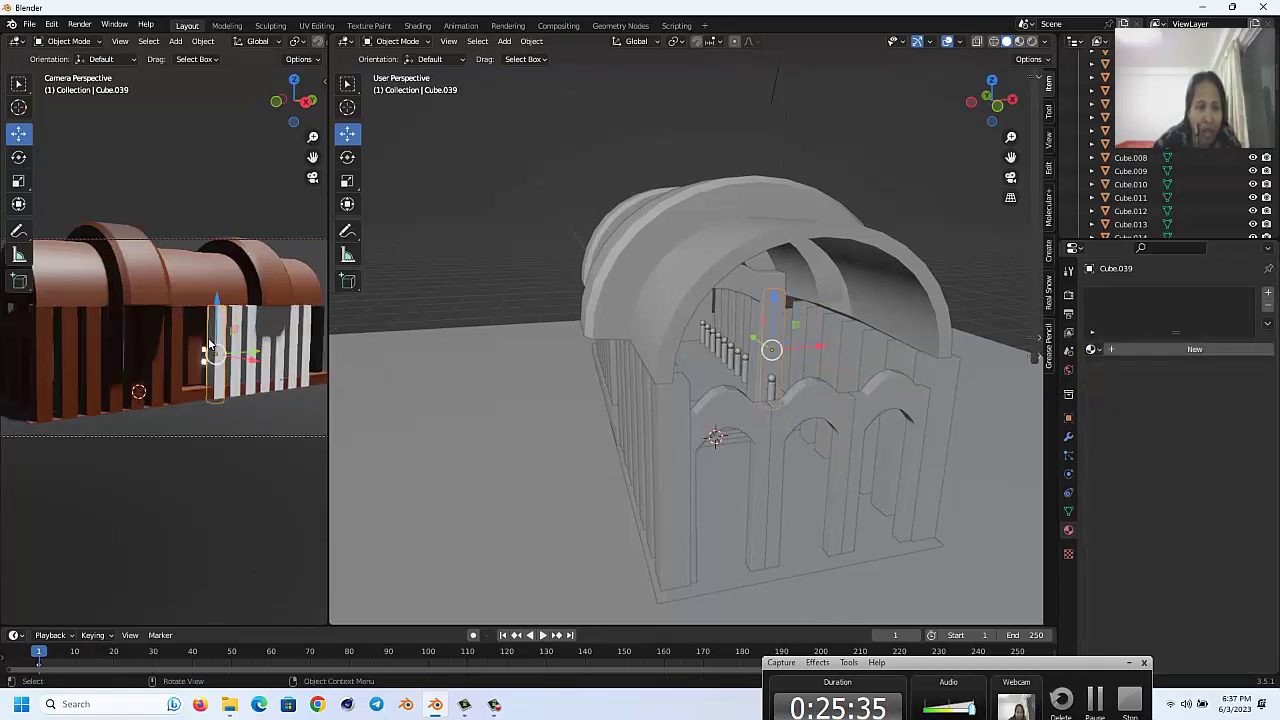
{"action": "scroll", "coordinate": [208, 336], "scroll_direction": "up", "scroll_amount": 3}
{"action": "left_click_drag", "start_coordinate": [312, 157], "coordinate": [190, 153]}
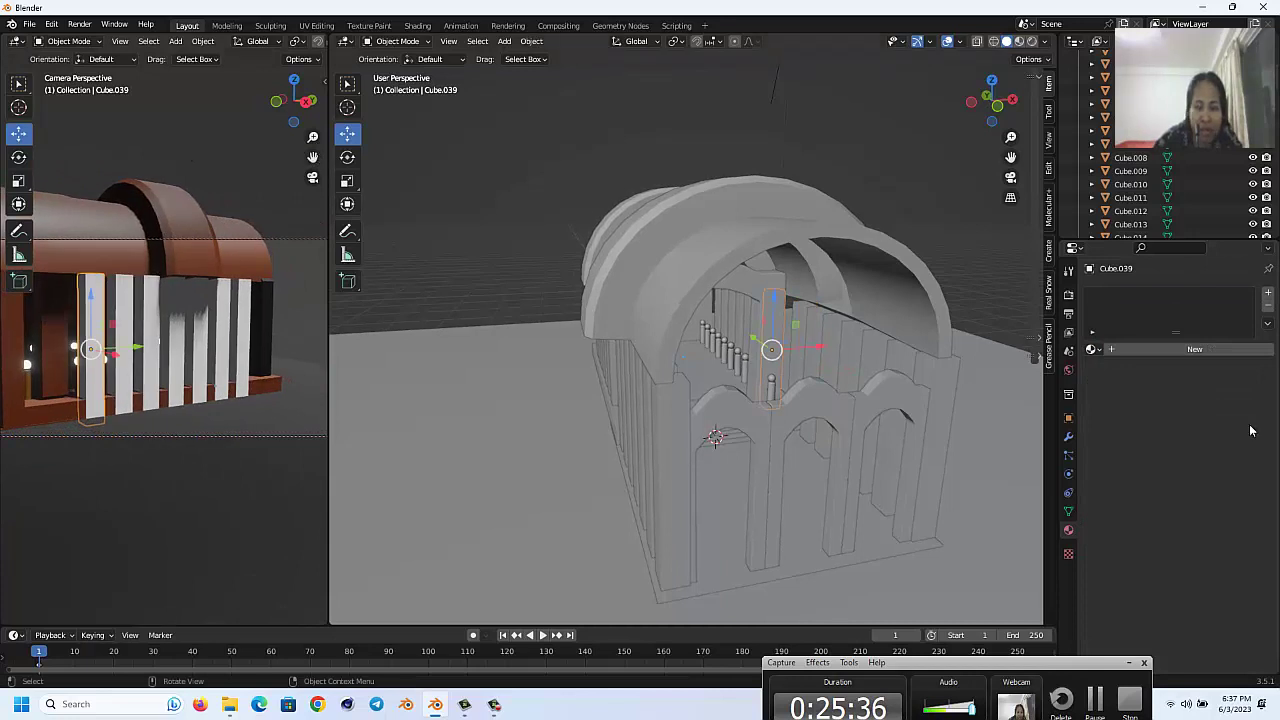
{"action": "left_click", "coordinate": [1092, 349]}
{"action": "left_click", "coordinate": [1120, 369]}
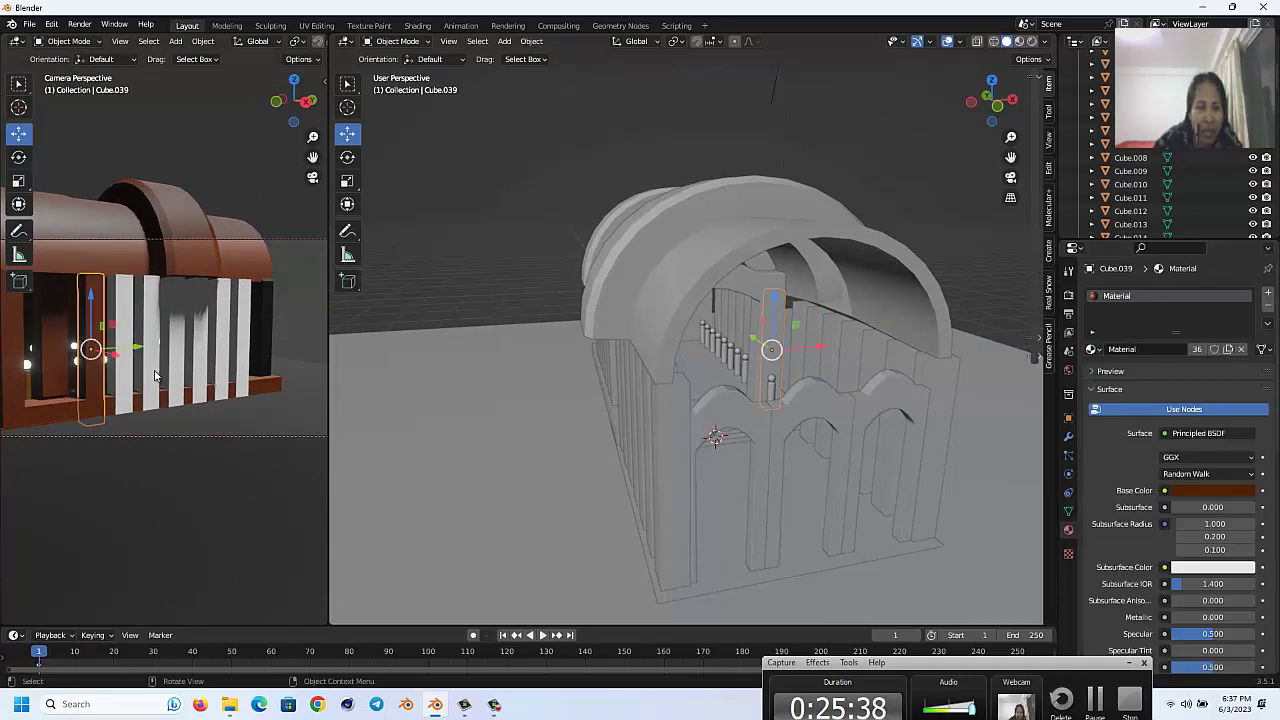
{"action": "left_click", "coordinate": [127, 378]}
{"action": "left_click", "coordinate": [1092, 349]}
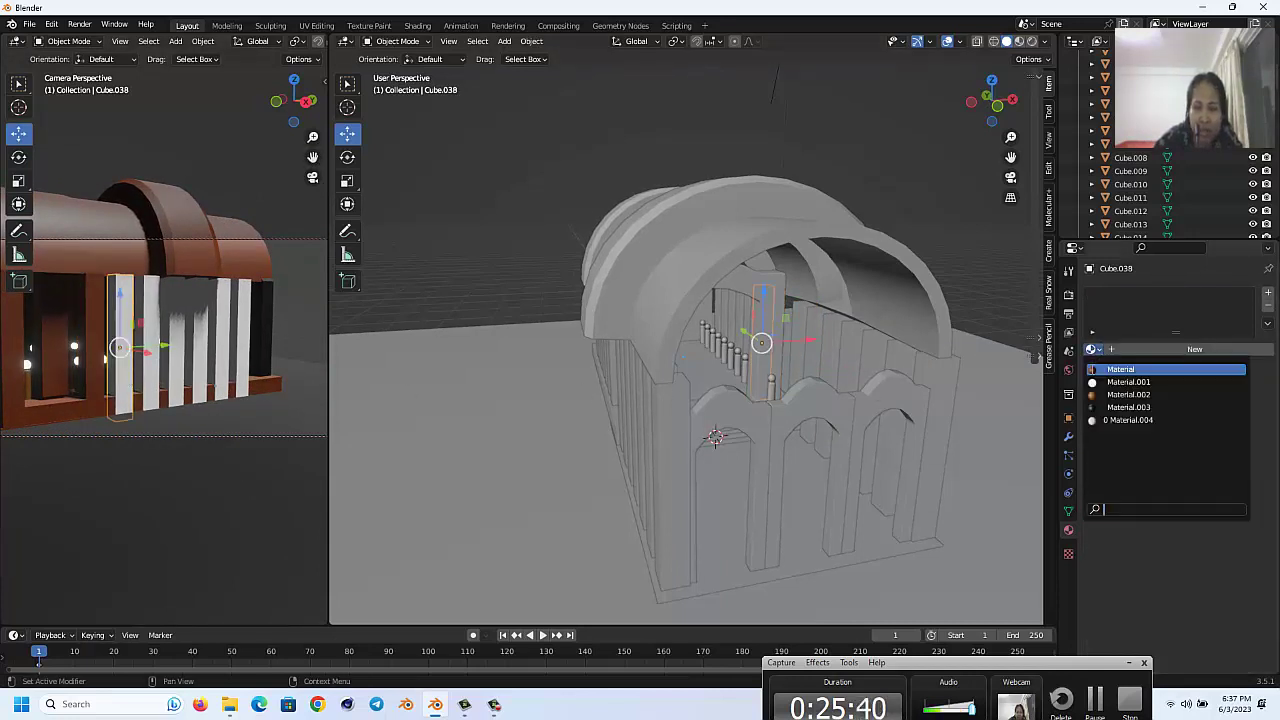
{"action": "left_click", "coordinate": [1120, 369]}
Step: Assign the brown Material to white bars Cube.037, Cube.036 and Cube.035
{"action": "left_click", "coordinate": [155, 372]}
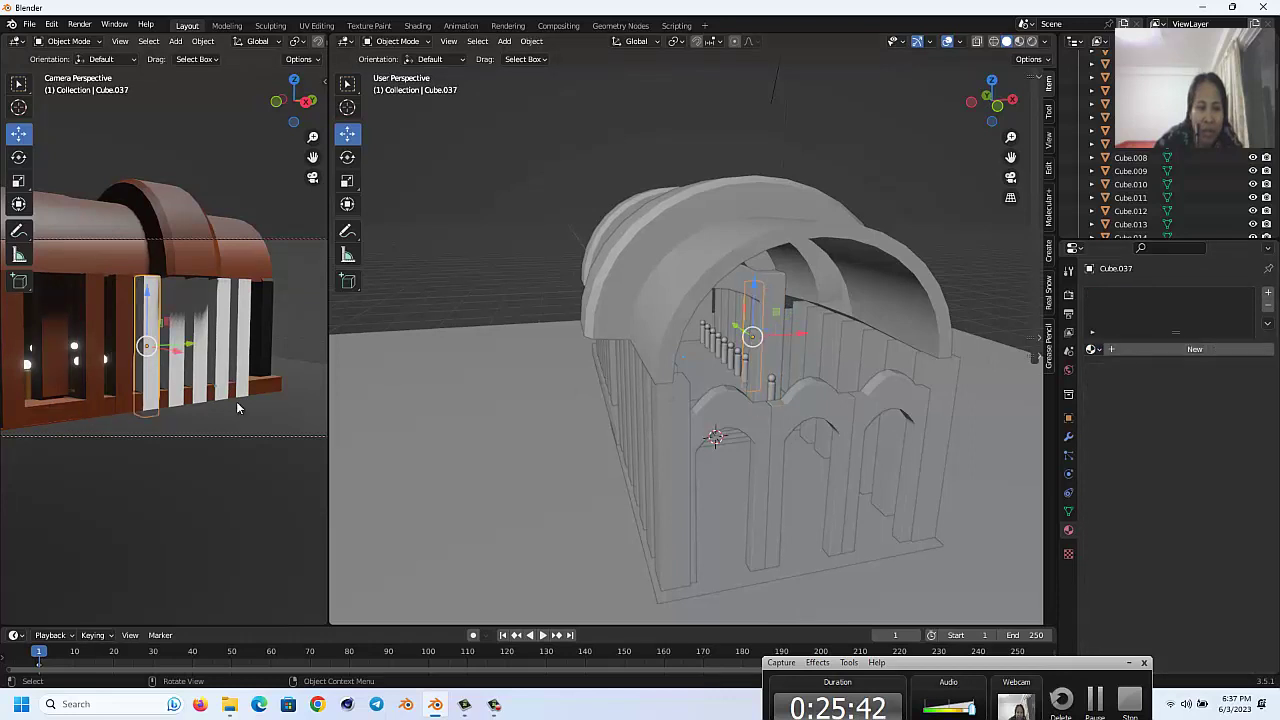
{"action": "left_click", "coordinate": [1092, 349]}
{"action": "left_click", "coordinate": [1120, 369]}
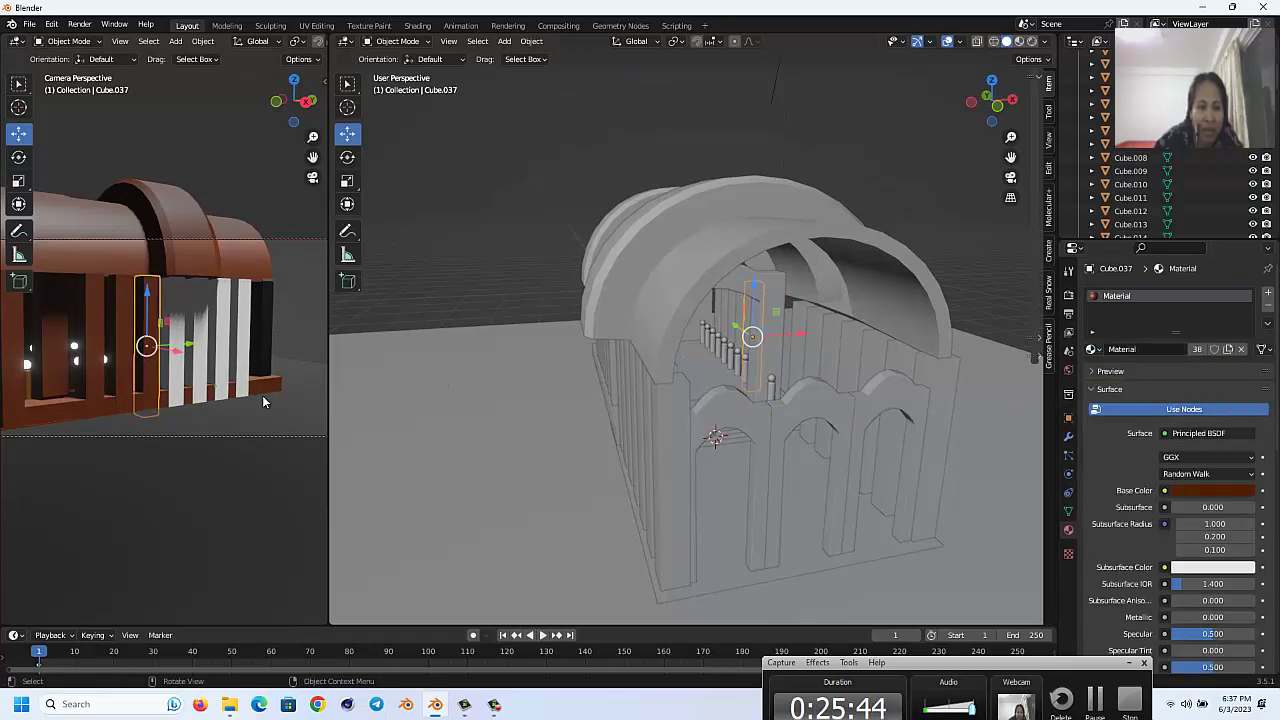
{"action": "left_click", "coordinate": [181, 383]}
{"action": "left_click", "coordinate": [1092, 349]}
{"action": "left_click", "coordinate": [1120, 368]}
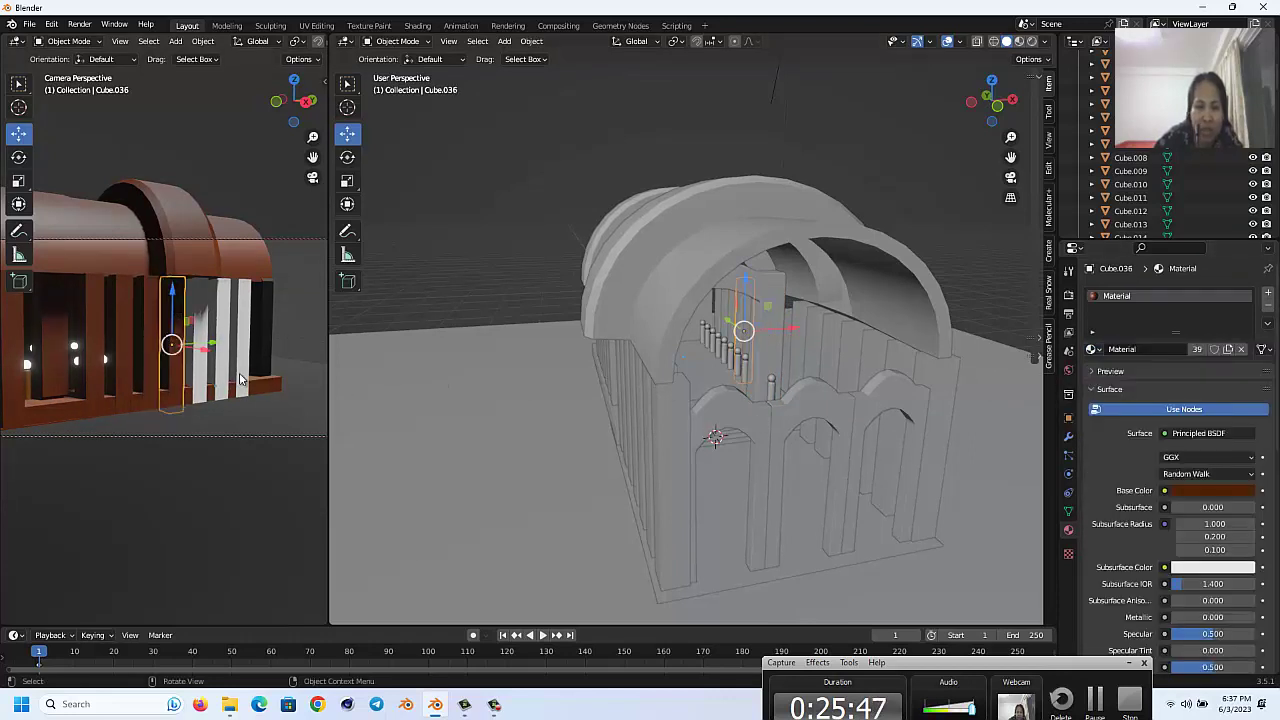
{"action": "left_click", "coordinate": [202, 372]}
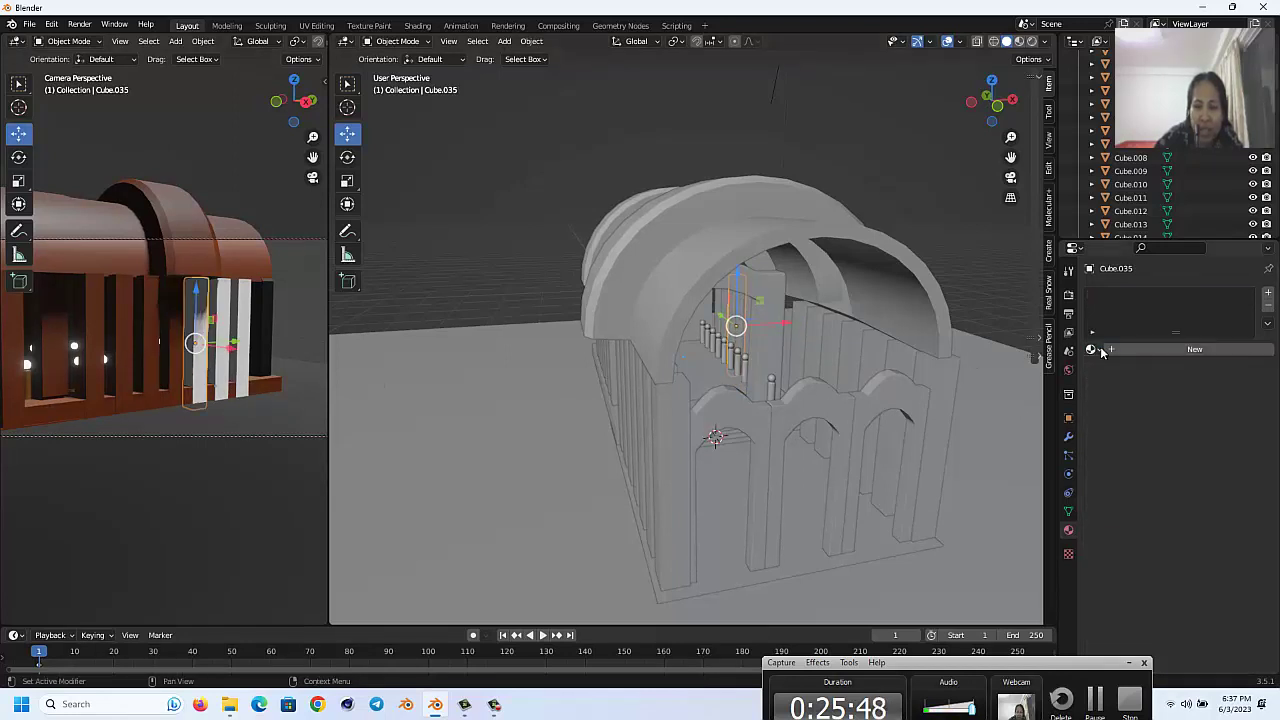
{"action": "left_click", "coordinate": [1092, 349]}
{"action": "left_click", "coordinate": [1120, 369]}
Step: Assign the brown Material to the last white bars Cube.034 and Cube.033
{"action": "left_click", "coordinate": [226, 326]}
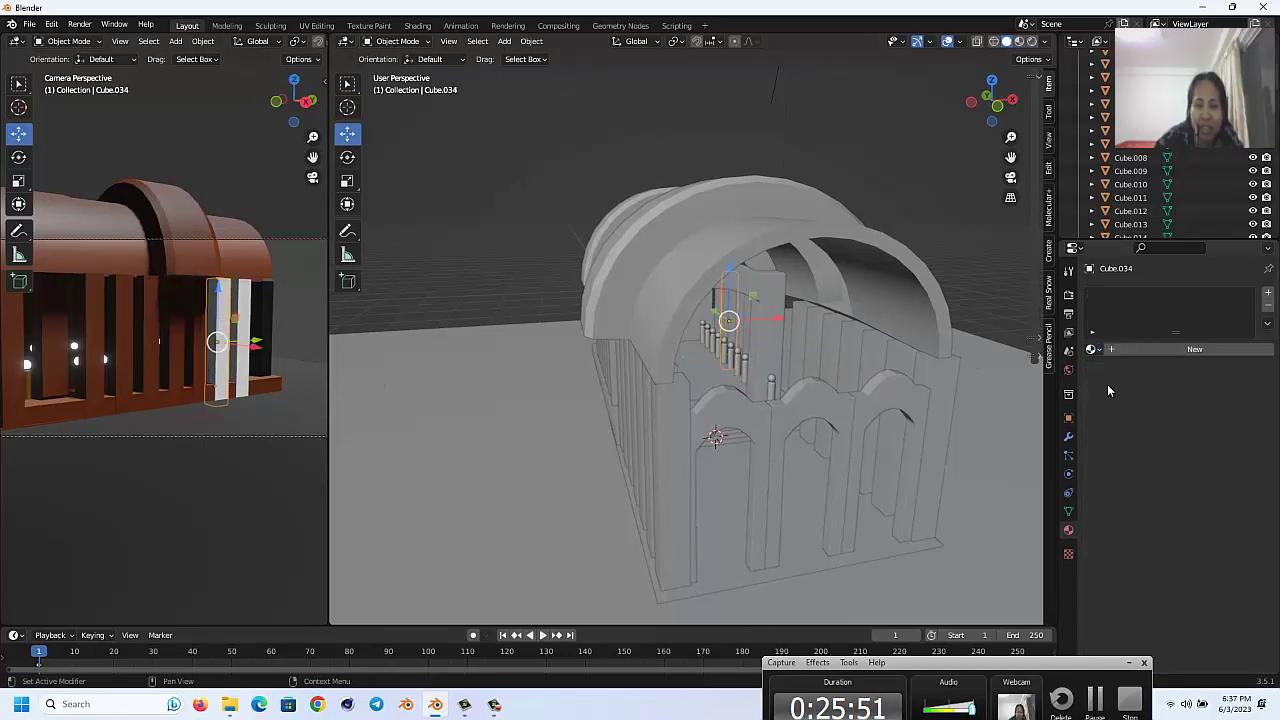
{"action": "left_click", "coordinate": [1092, 349]}
{"action": "left_click", "coordinate": [1120, 369]}
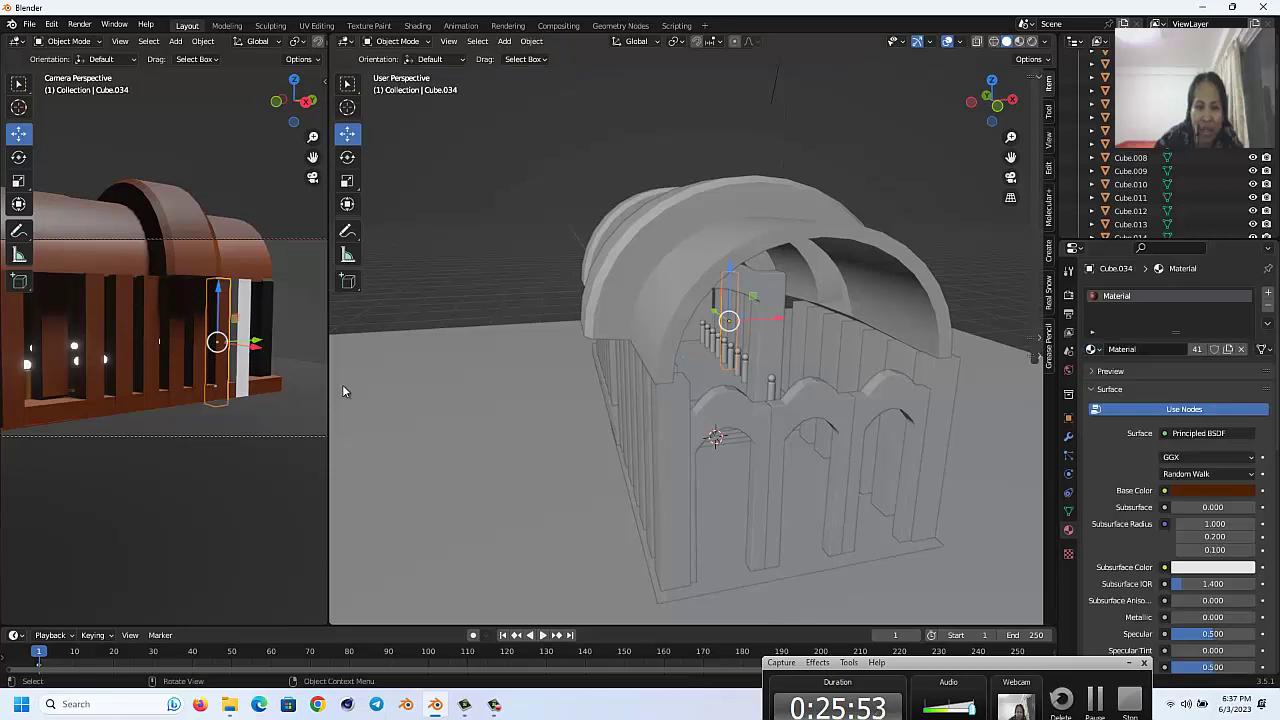
{"action": "left_click", "coordinate": [249, 373]}
{"action": "left_click", "coordinate": [1092, 349]}
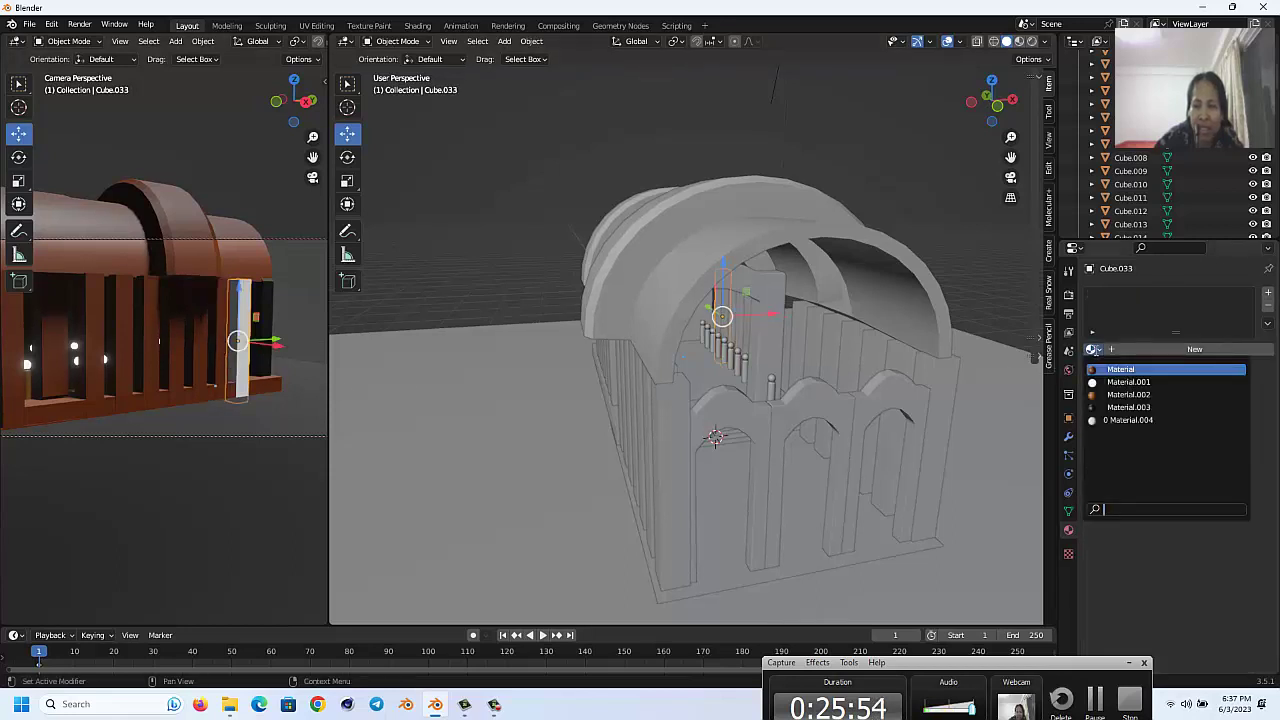
{"action": "left_click", "coordinate": [1120, 369]}
{"action": "scroll", "coordinate": [220, 381], "scroll_direction": "down", "scroll_amount": 3}
Step: Pan and zoom the camera preview to centre the building's front, then zoom the main view out
{"action": "scroll", "coordinate": [215, 381], "scroll_direction": "down", "scroll_amount": 2}
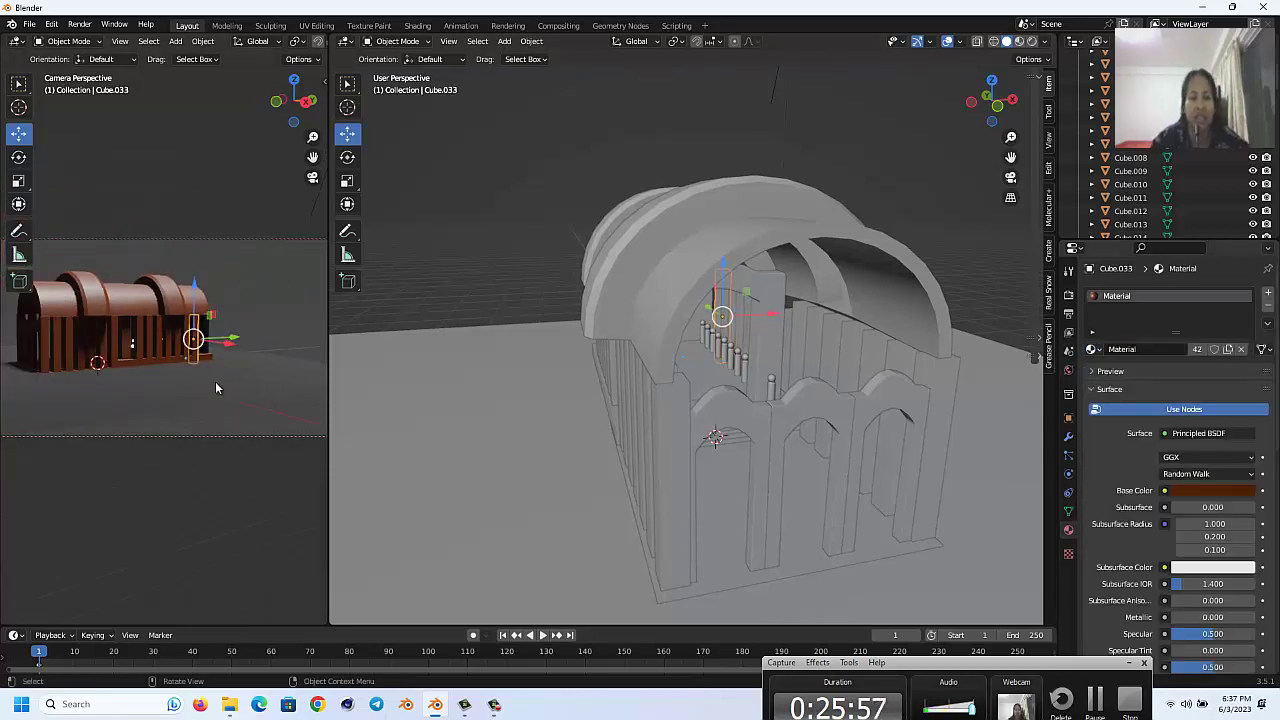
{"action": "middle_click_drag", "start_coordinate": [215, 388], "coordinate": [265, 388]}
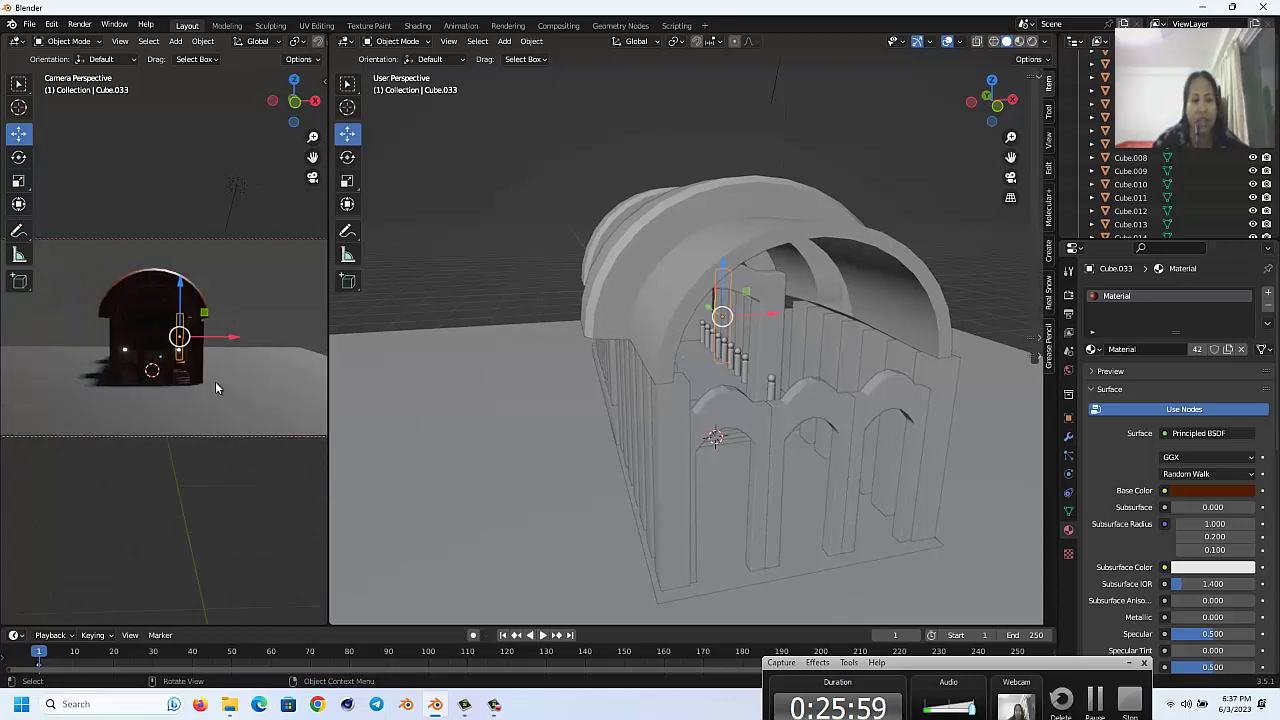
{"action": "scroll", "coordinate": [222, 318], "scroll_direction": "down", "scroll_amount": 2}
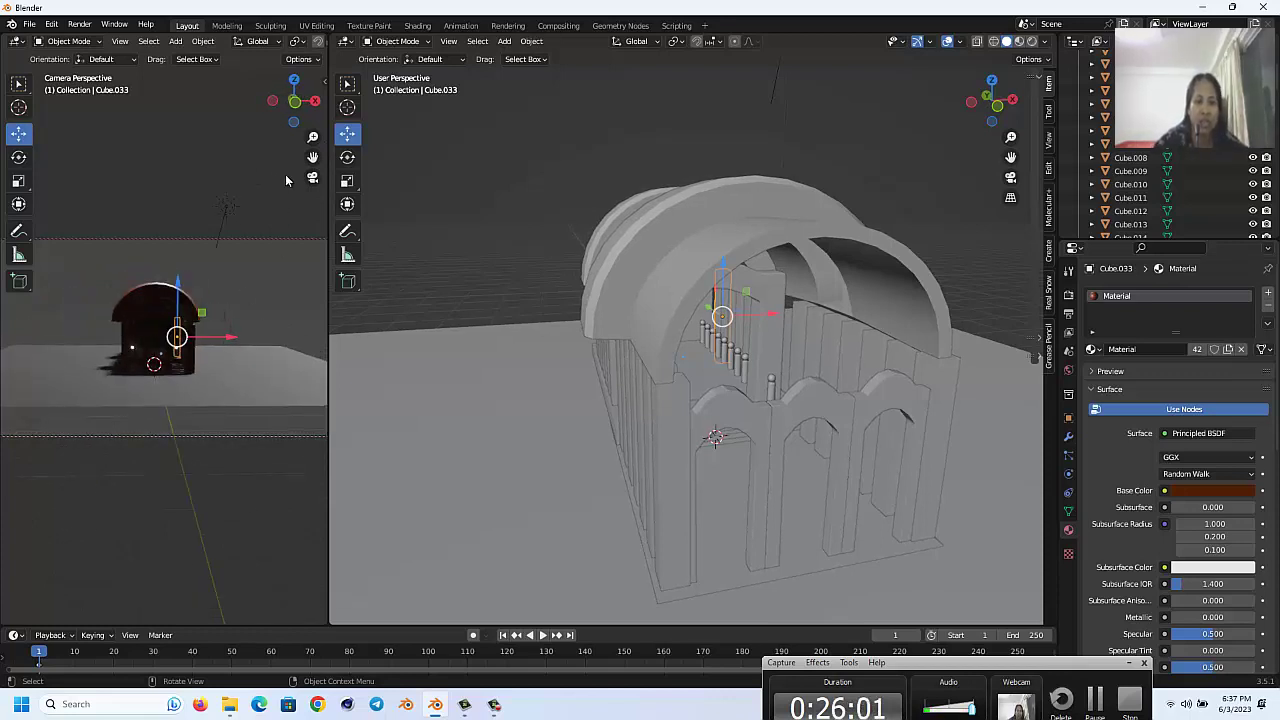
{"action": "key", "text": "n"}
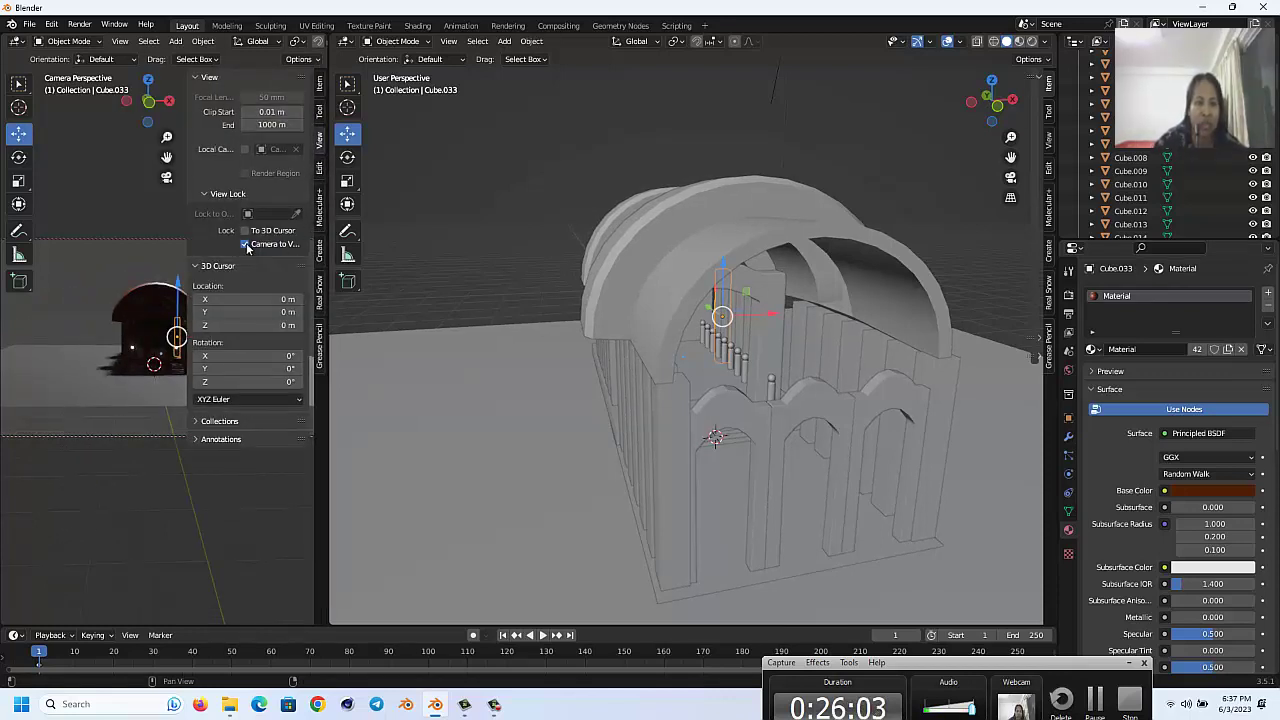
{"action": "middle_click_drag", "start_coordinate": [127, 356], "coordinate": [251, 258], "text": "shift"}
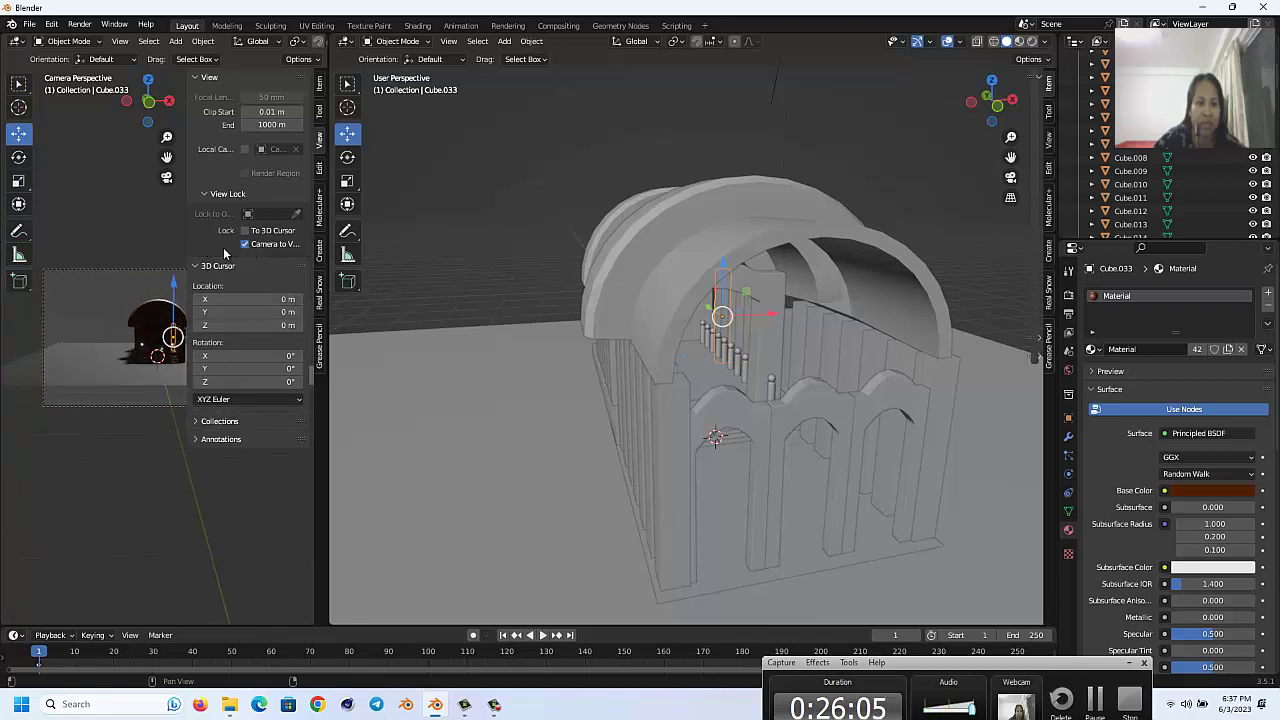
{"action": "scroll", "coordinate": [145, 280], "scroll_direction": "up", "scroll_amount": 3}
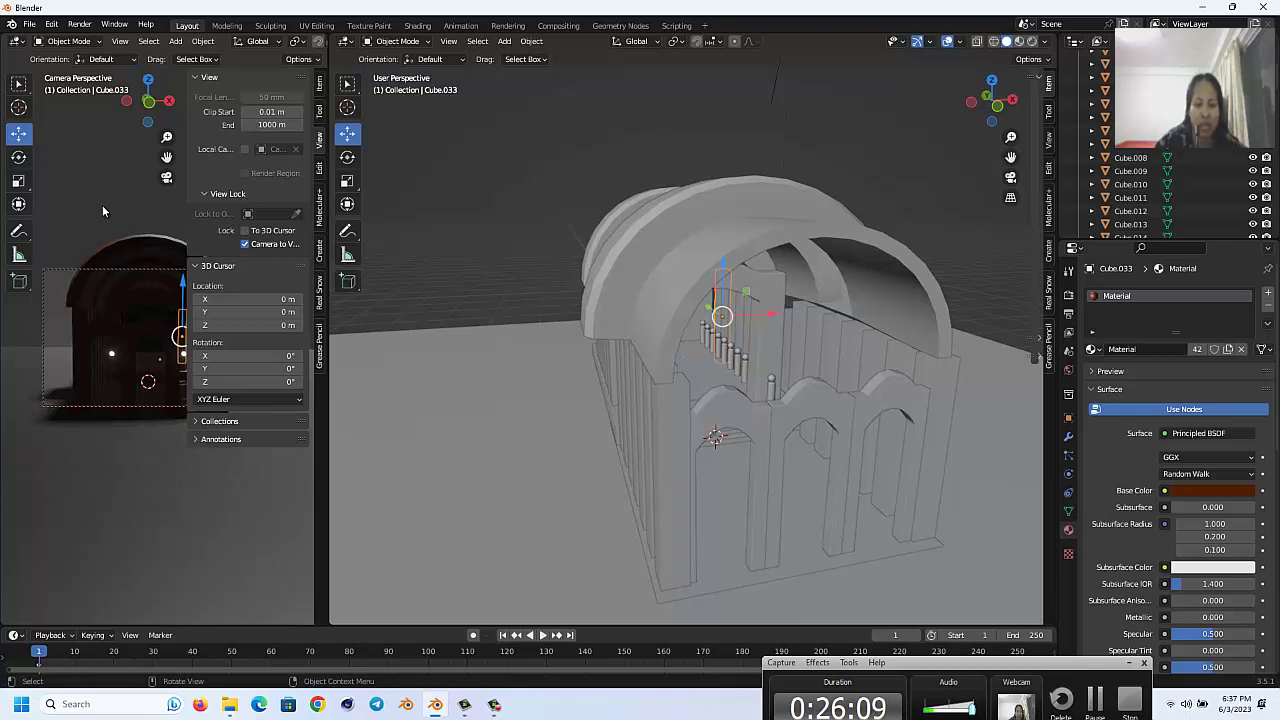
{"action": "key", "text": "n"}
{"action": "left_click_drag", "start_coordinate": [310, 157], "coordinate": [324, 141]}
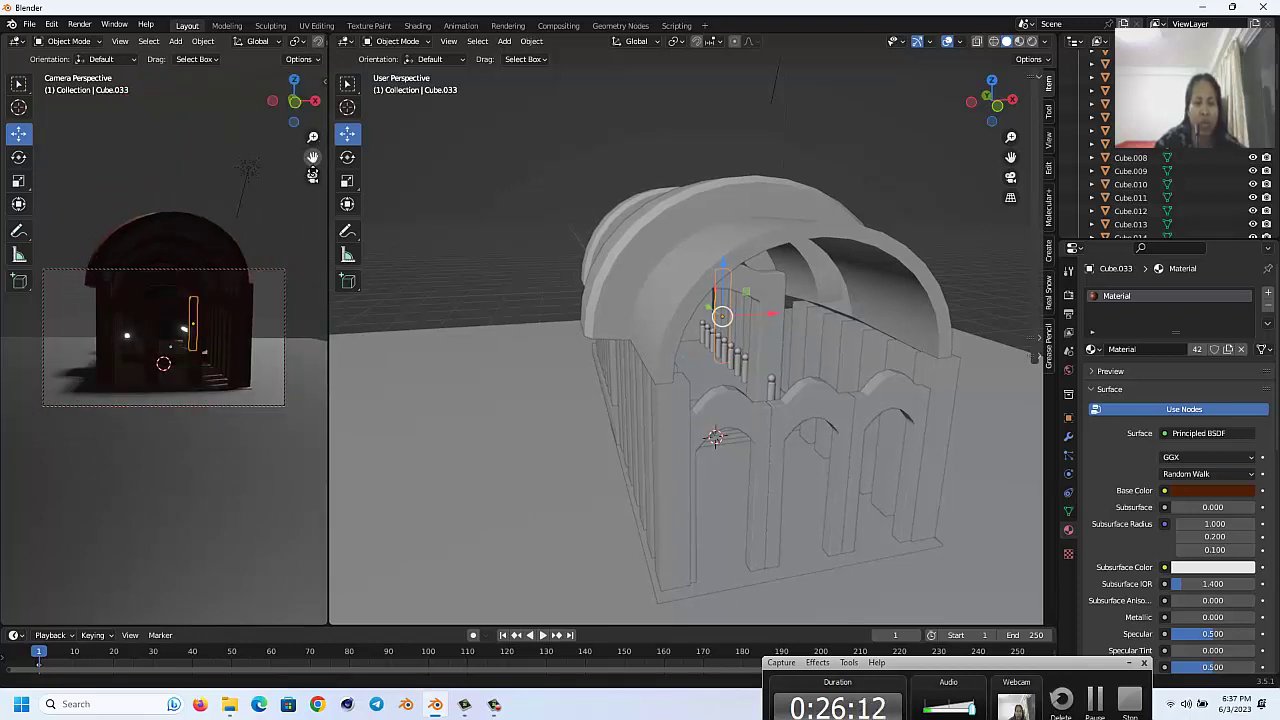
{"action": "scroll", "coordinate": [797, 440], "scroll_direction": "down", "scroll_amount": 6}
{"action": "scroll", "coordinate": [798, 419], "scroll_direction": "down", "scroll_amount": 1}
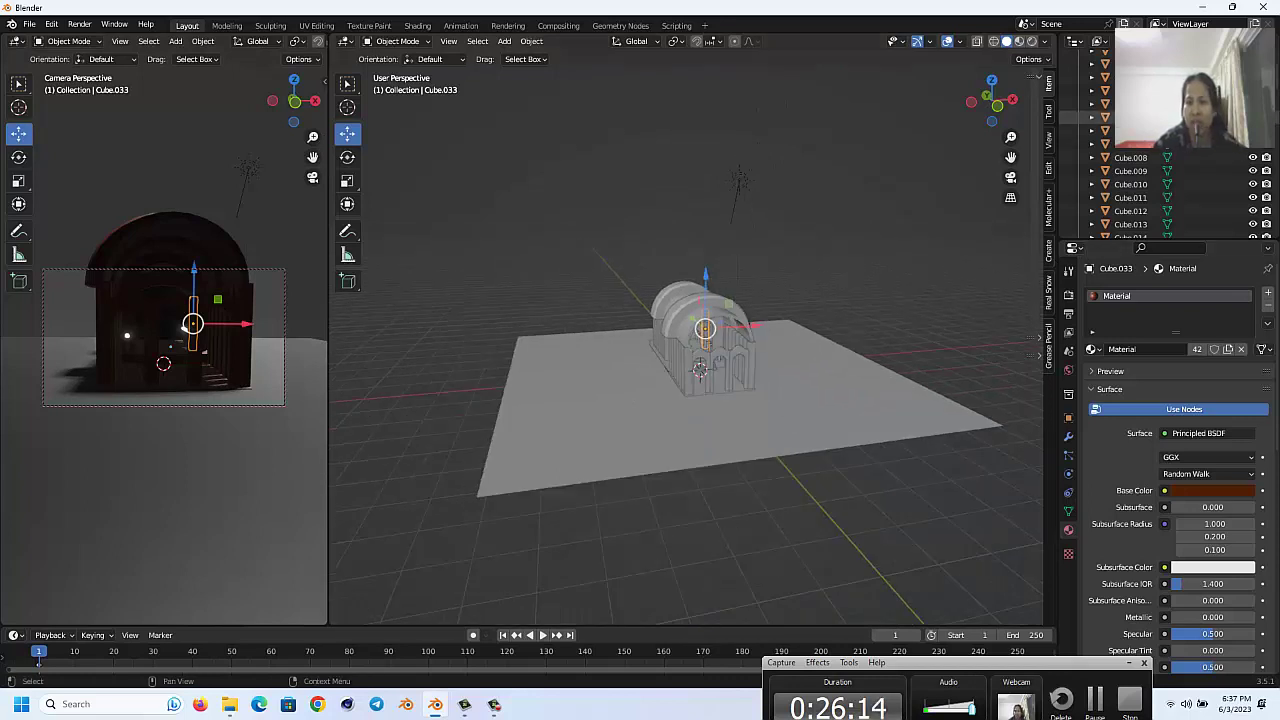
Step: Zoom the view, switch to Right Orthographic view, and enlarge the timeline area
{"action": "scroll", "coordinate": [1202, 150], "scroll_direction": "down", "scroll_amount": 2}
{"action": "scroll", "coordinate": [1201, 152], "scroll_direction": "down", "scroll_amount": 2}
{"action": "scroll", "coordinate": [1202, 160], "scroll_direction": "down", "scroll_amount": 3}
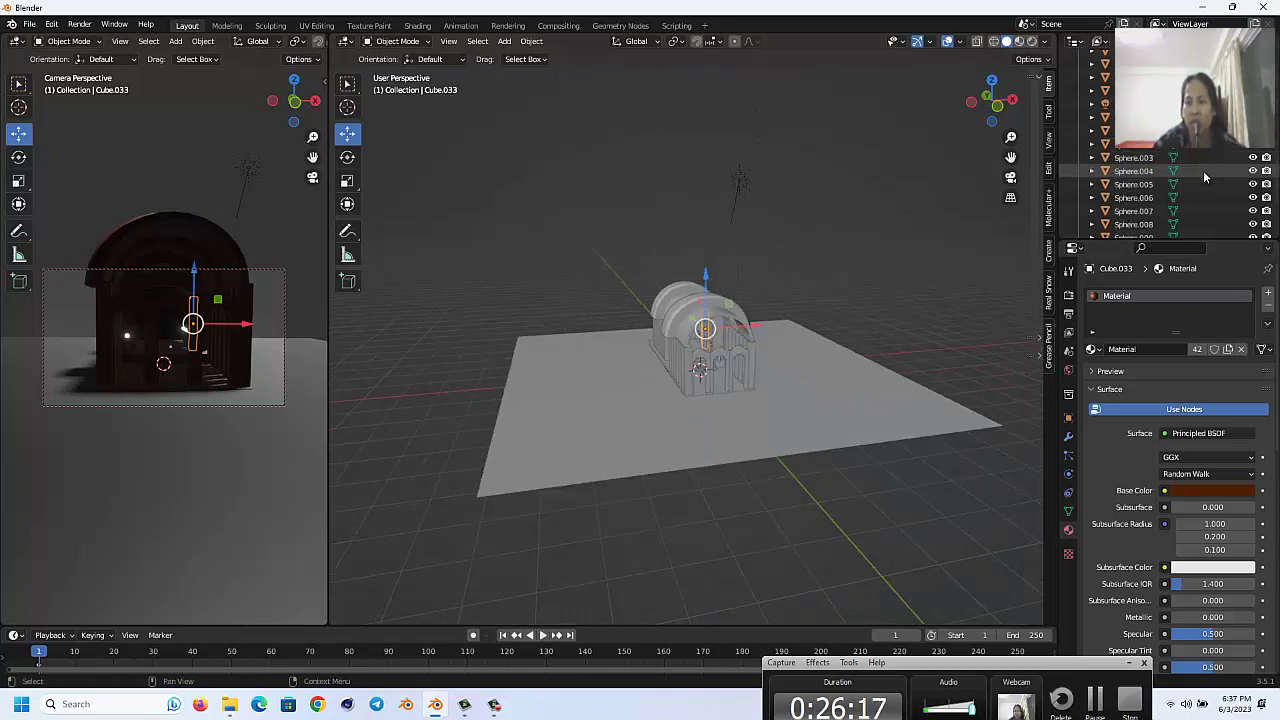
{"action": "scroll", "coordinate": [1206, 170], "scroll_direction": "up", "scroll_amount": 3}
{"action": "scroll", "coordinate": [1206, 170], "scroll_direction": "up", "scroll_amount": 2}
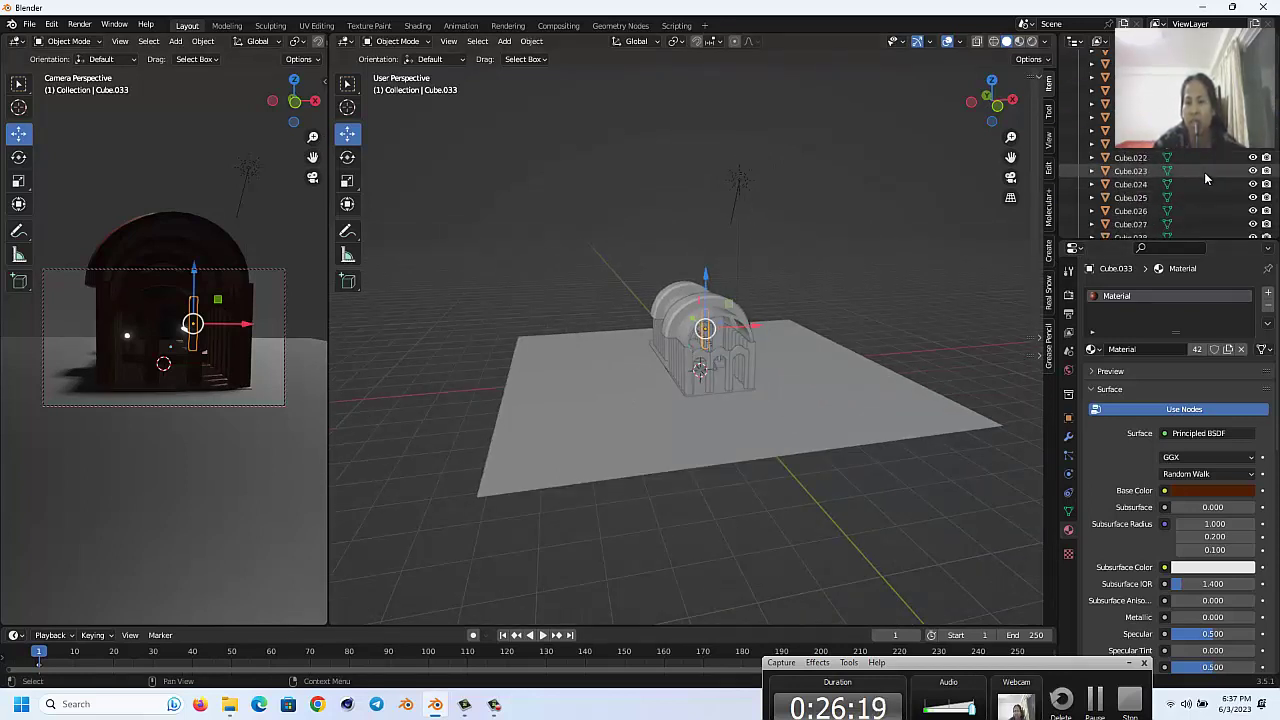
{"action": "scroll", "coordinate": [1204, 174], "scroll_direction": "up", "scroll_amount": 3}
{"action": "scroll", "coordinate": [1200, 178], "scroll_direction": "up", "scroll_amount": 1}
{"action": "scroll", "coordinate": [1200, 178], "scroll_direction": "up", "scroll_amount": 2}
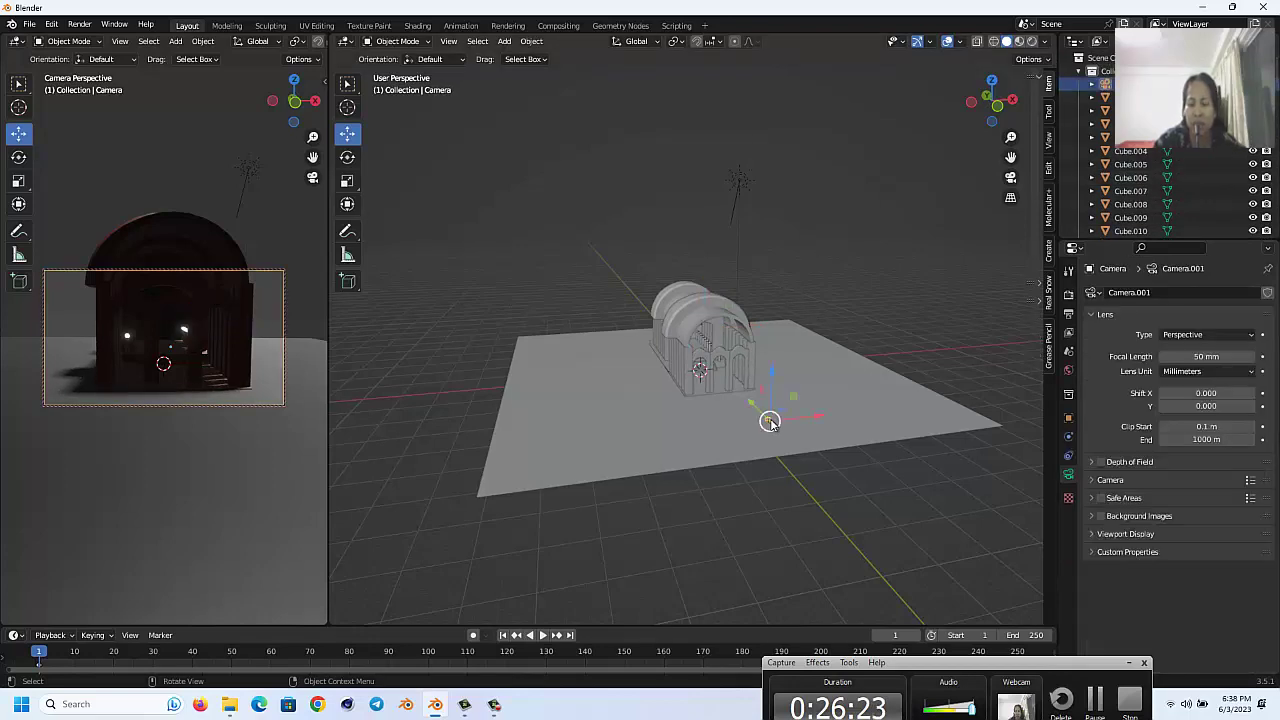
{"action": "key", "text": "KP_3"}
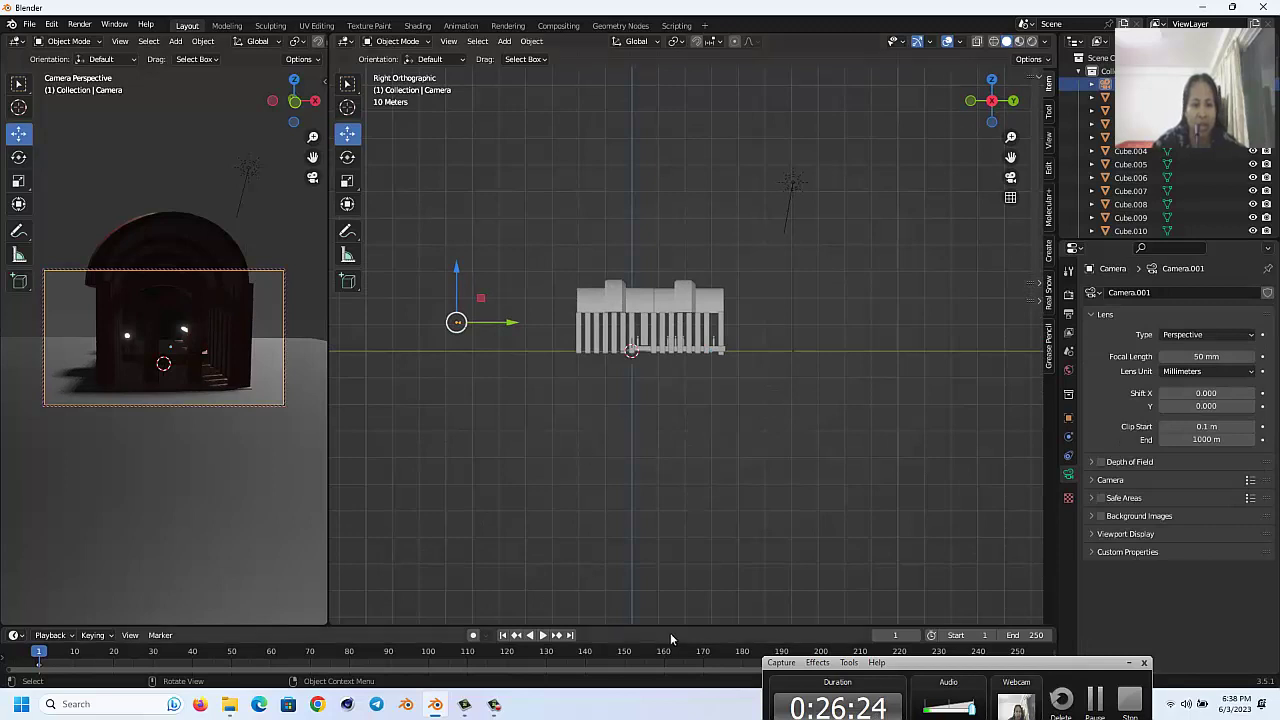
{"action": "left_click_drag", "start_coordinate": [670, 629], "coordinate": [694, 447]}
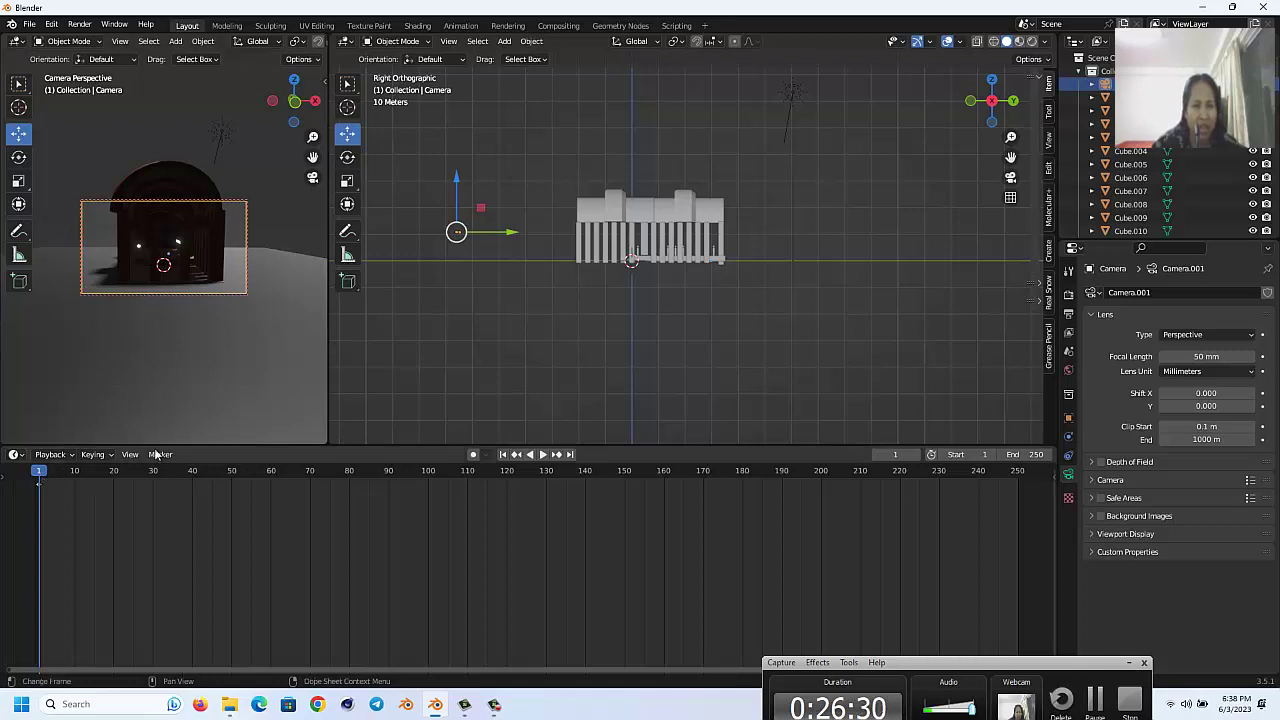
Step: Insert a Location, Rotation & Scale keyframe on the camera at frame 1
{"action": "left_click_drag", "start_coordinate": [41, 490], "coordinate": [37, 490]}
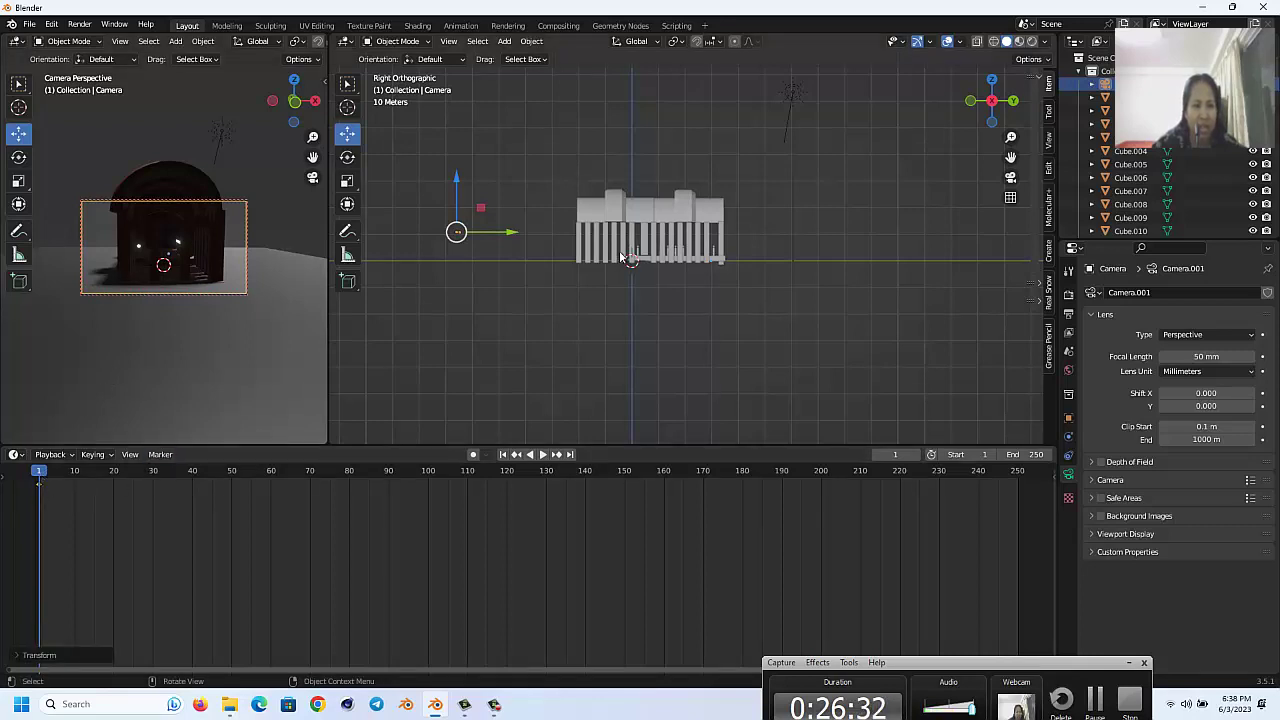
{"action": "key", "text": "i"}
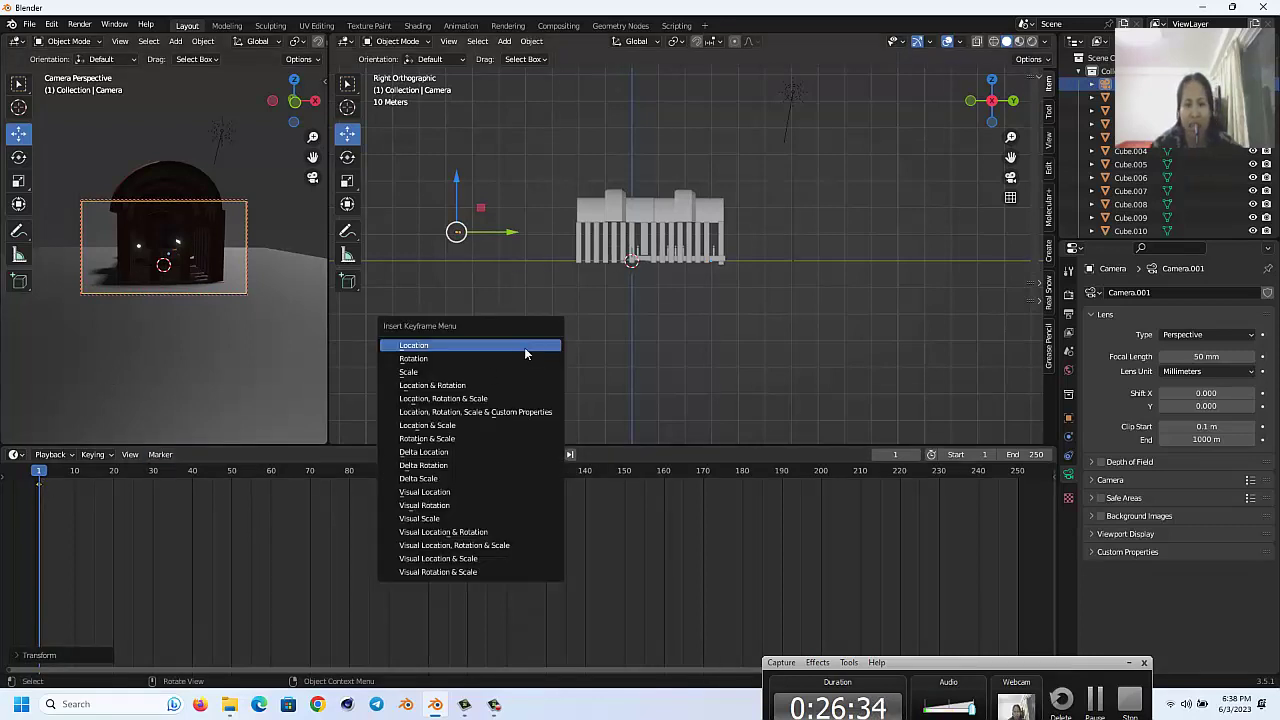
{"action": "left_click", "coordinate": [480, 404]}
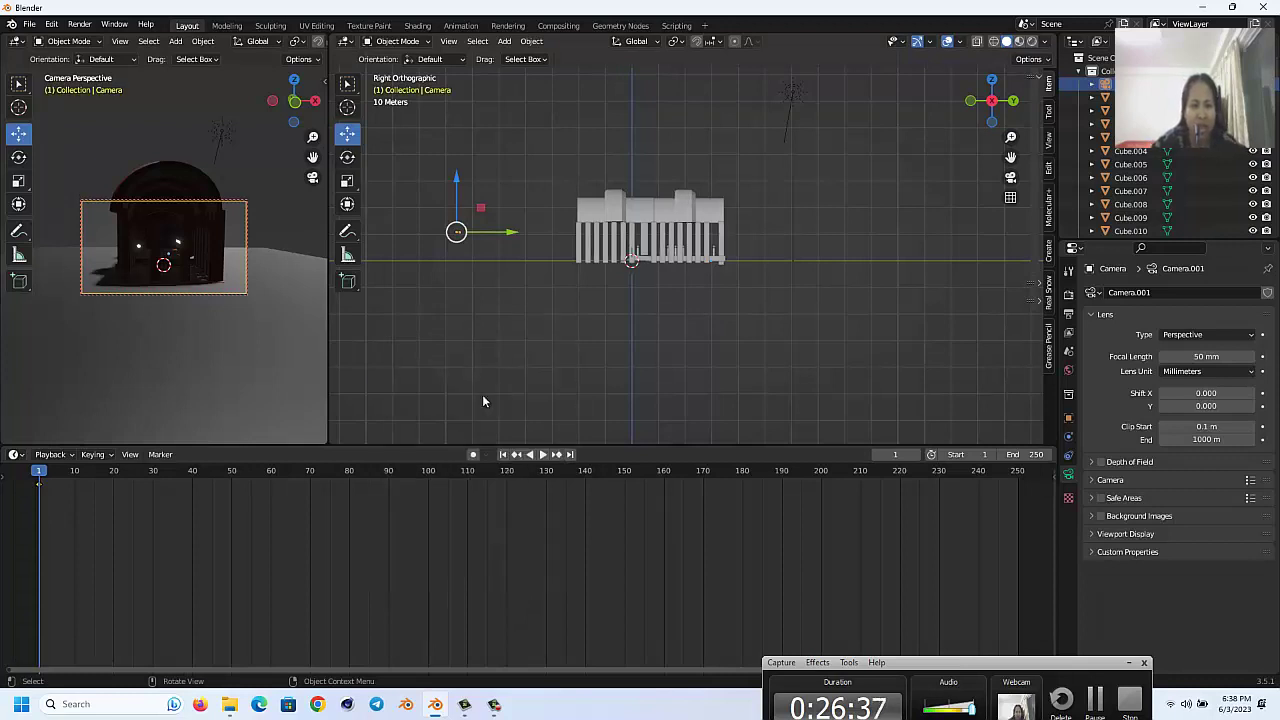
Step: At frame 80, move the camera about 17.8 m along Y toward the building and keyframe it
{"action": "left_click_drag", "start_coordinate": [40, 477], "coordinate": [348, 528]}
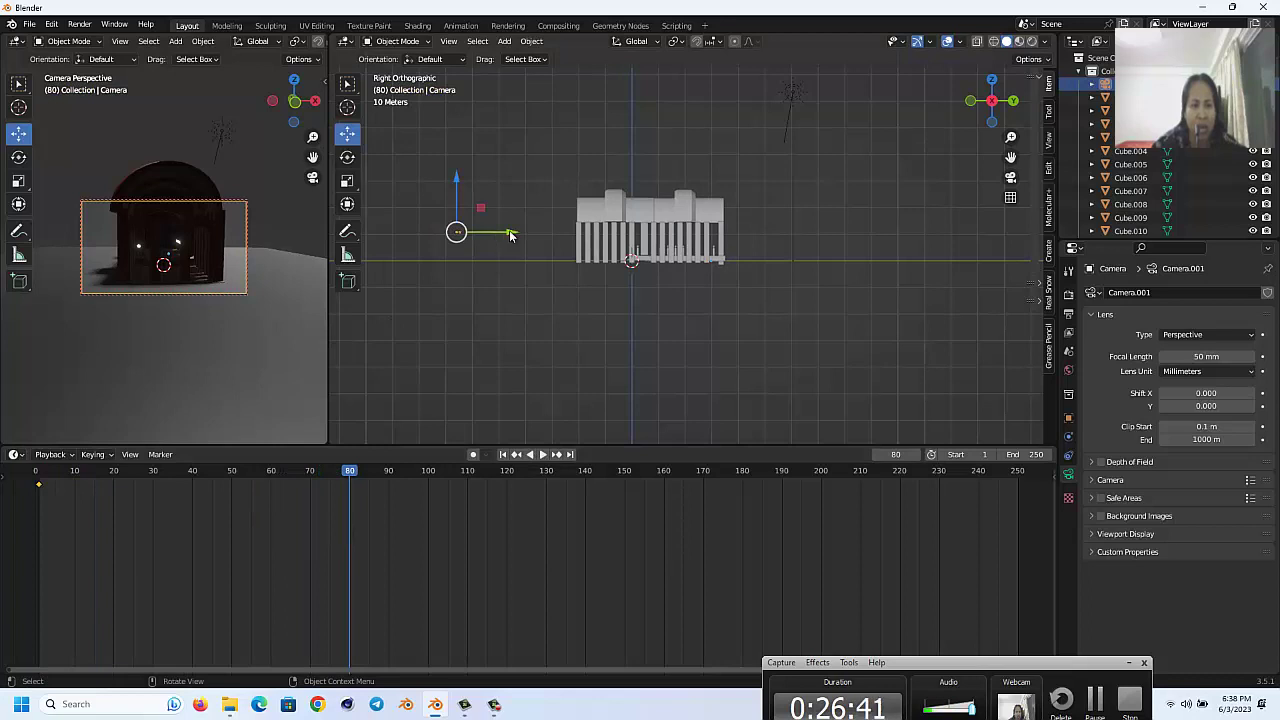
{"action": "left_click_drag", "start_coordinate": [510, 235], "coordinate": [559, 232]}
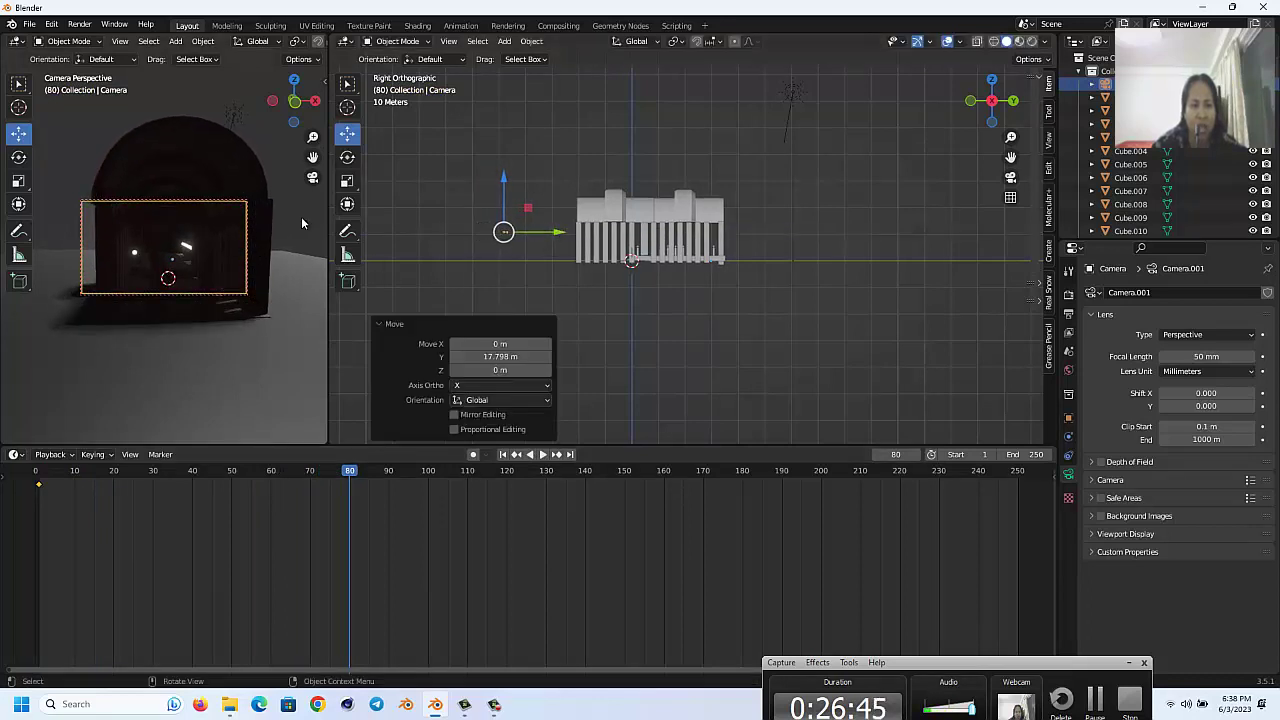
{"action": "key", "text": "n"}
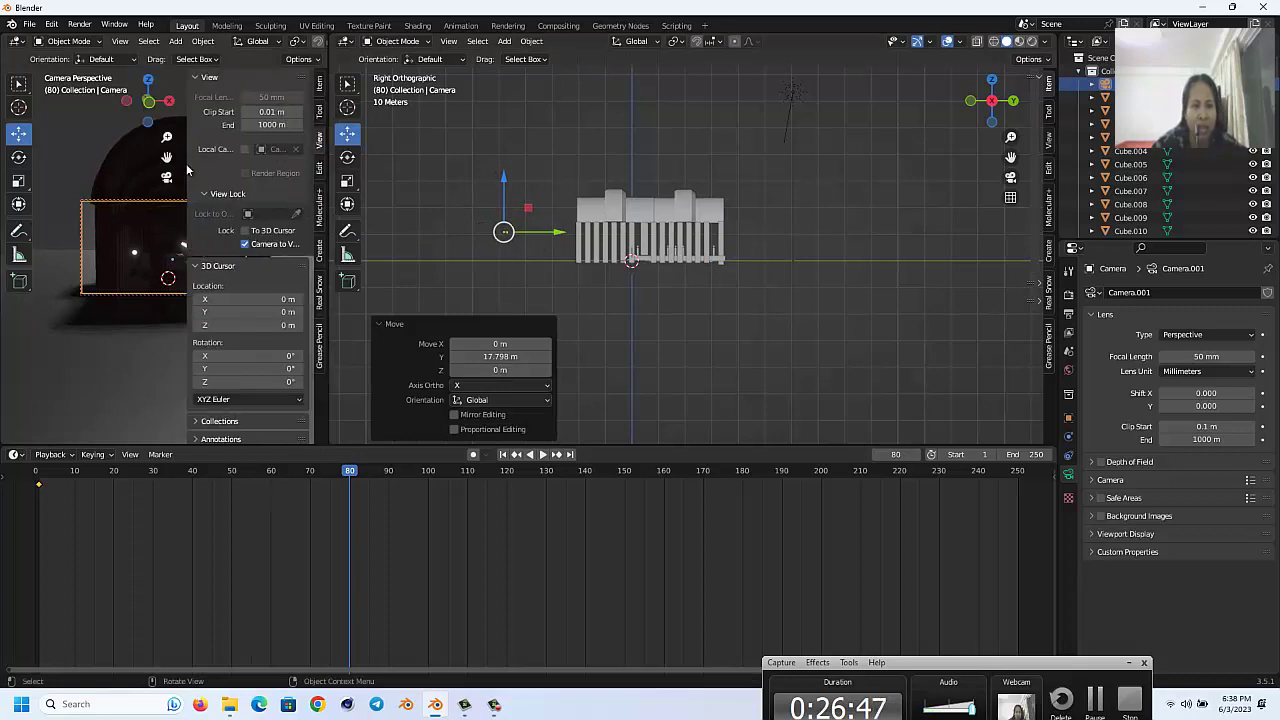
{"action": "key", "text": "n"}
{"action": "left_click_drag", "start_coordinate": [312, 158], "coordinate": [340, 160]}
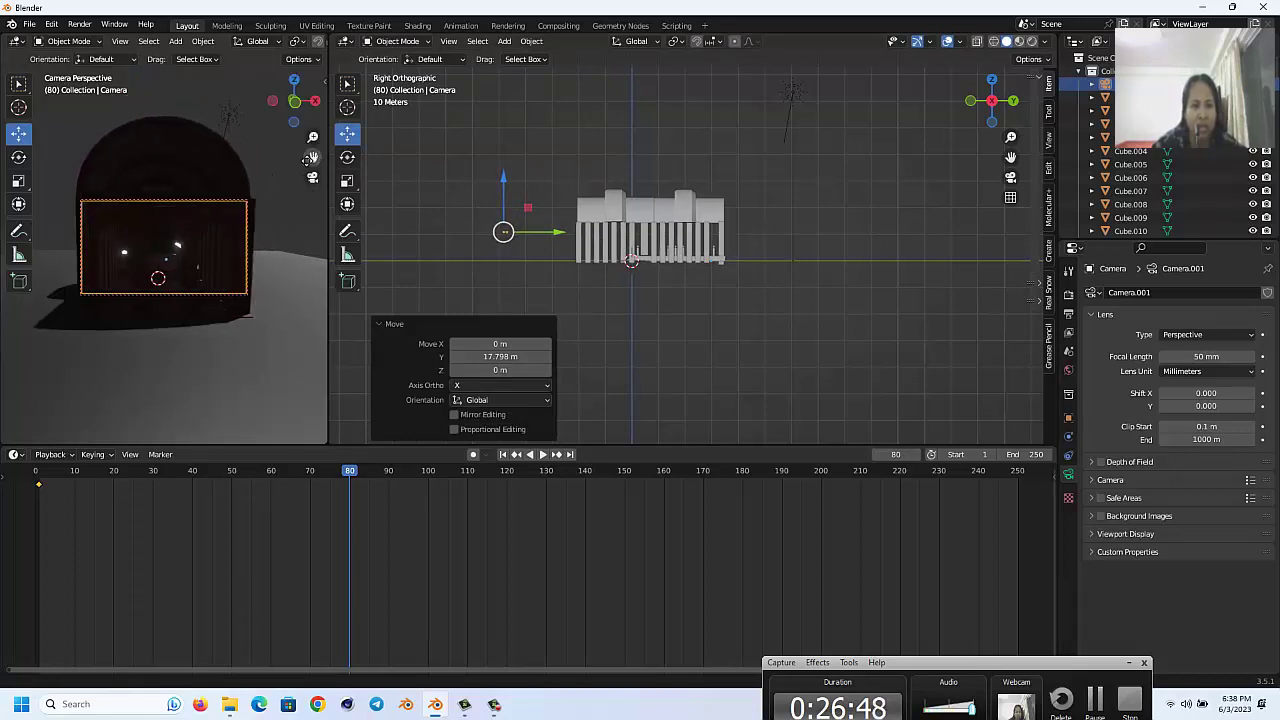
{"action": "left_click", "coordinate": [543, 222]}
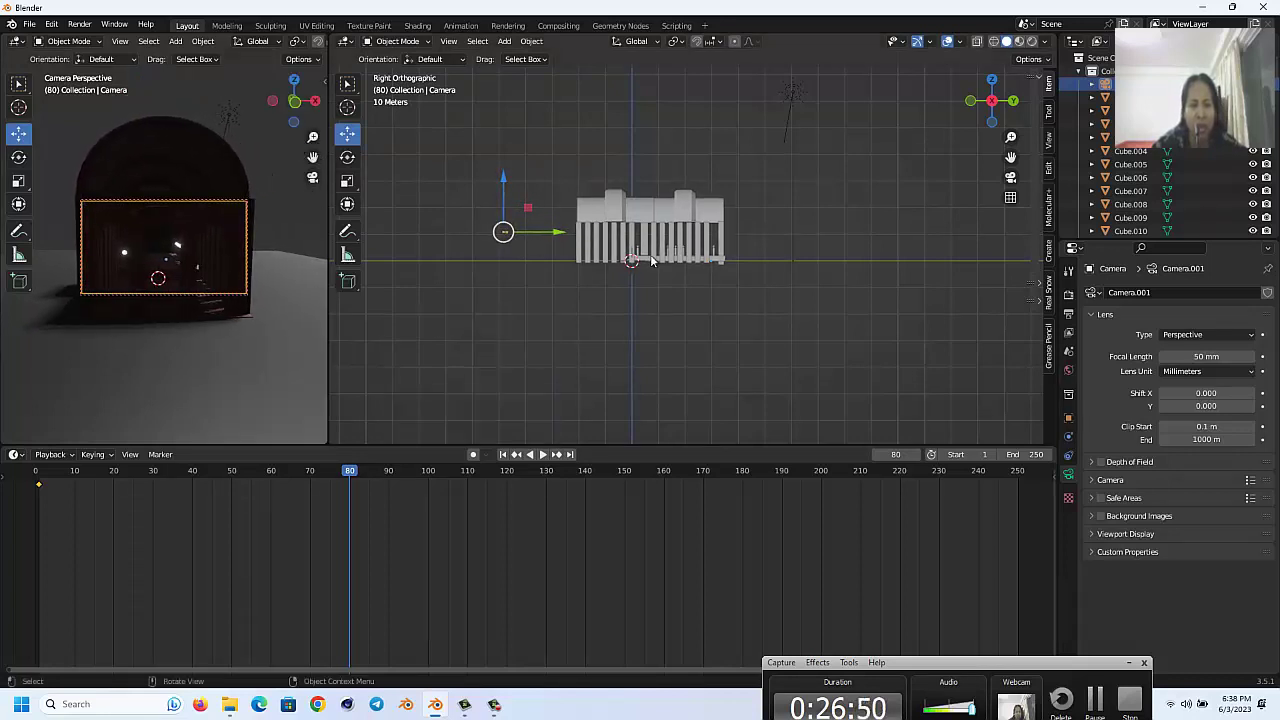
{"action": "key", "text": "i"}
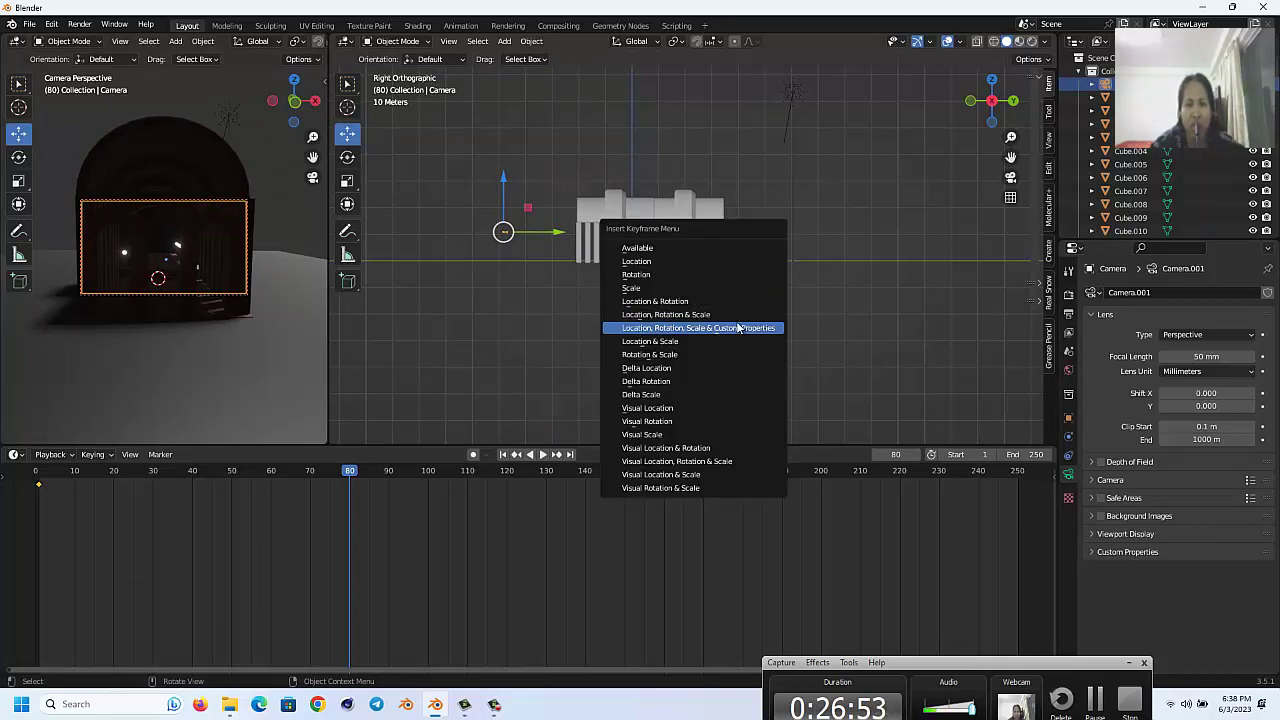
{"action": "left_click", "coordinate": [706, 316]}
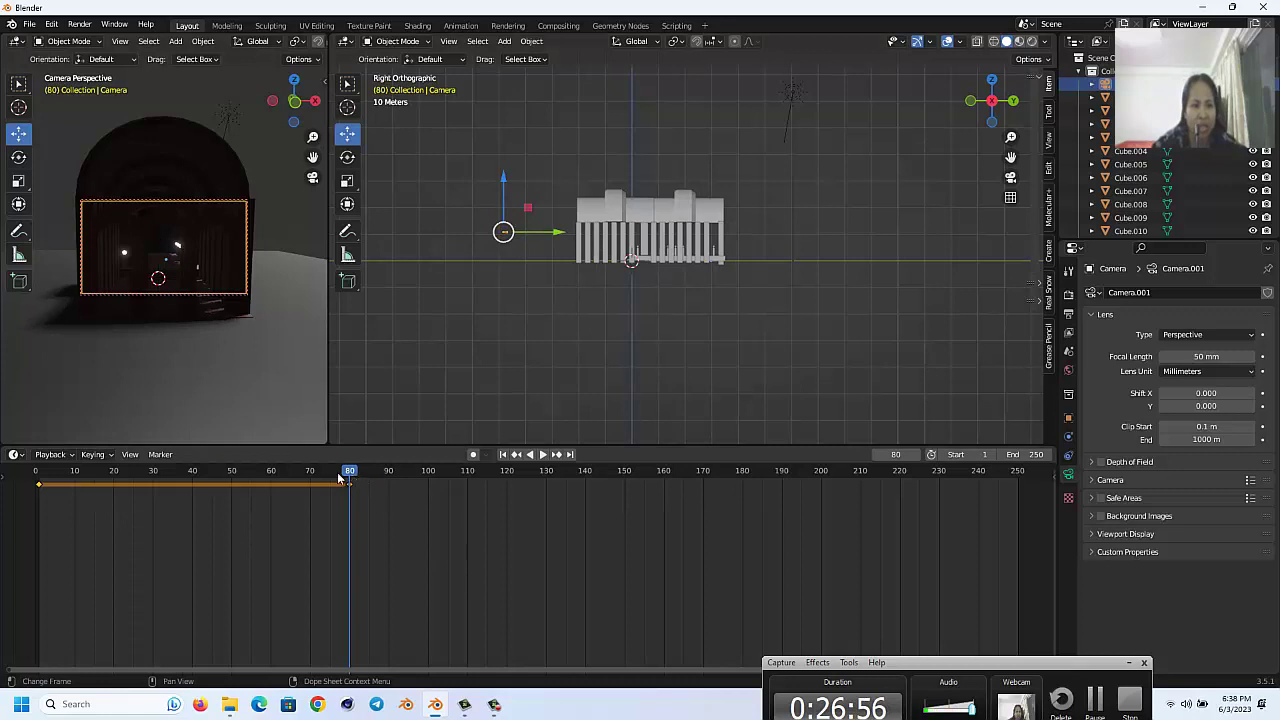
Step: Play the camera animation from the start and stop it at frame 150
{"action": "left_click_drag", "start_coordinate": [338, 477], "coordinate": [36, 477]}
{"action": "key", "text": "space"}
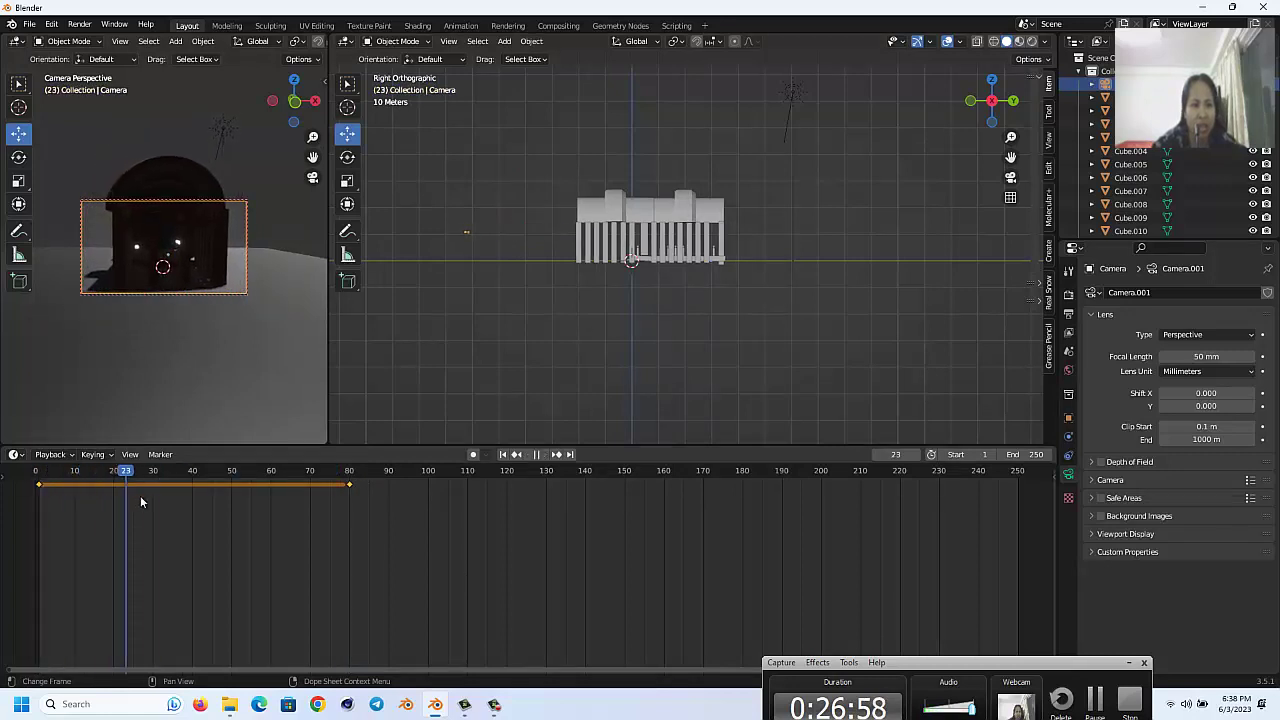
{"action": "left_click_drag", "start_coordinate": [140, 495], "coordinate": [352, 523]}
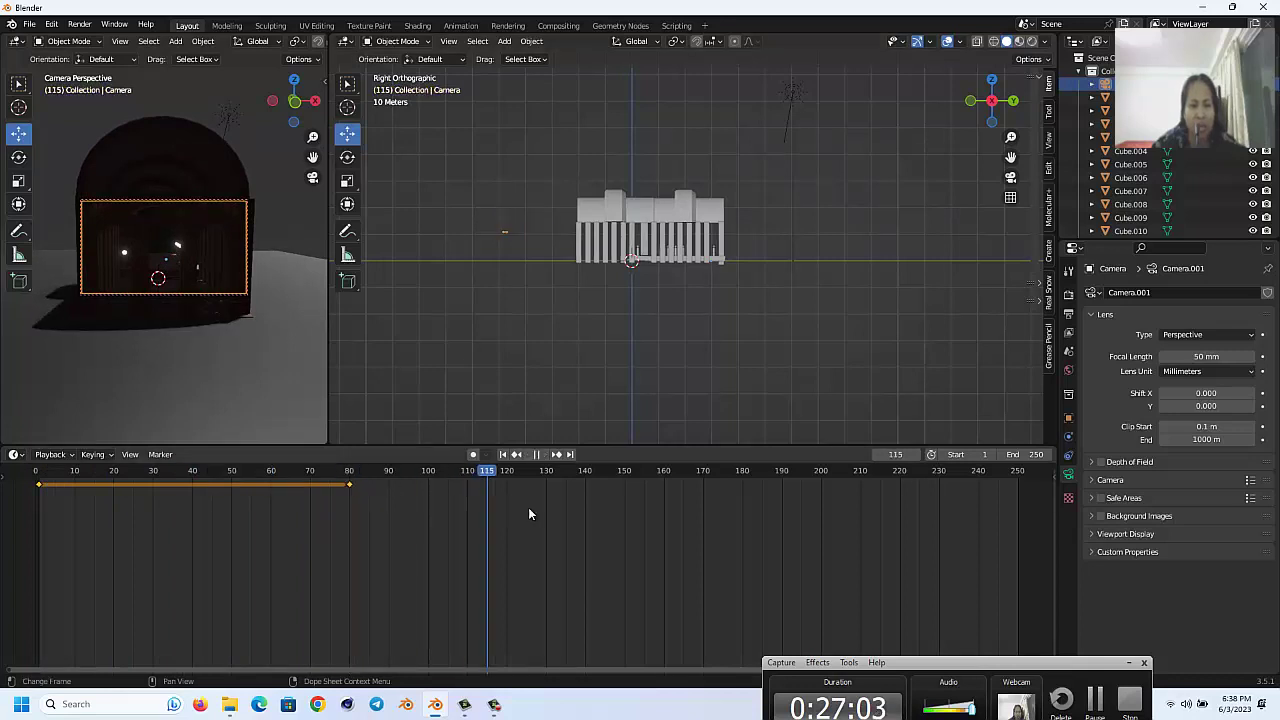
{"action": "key", "text": "space"}
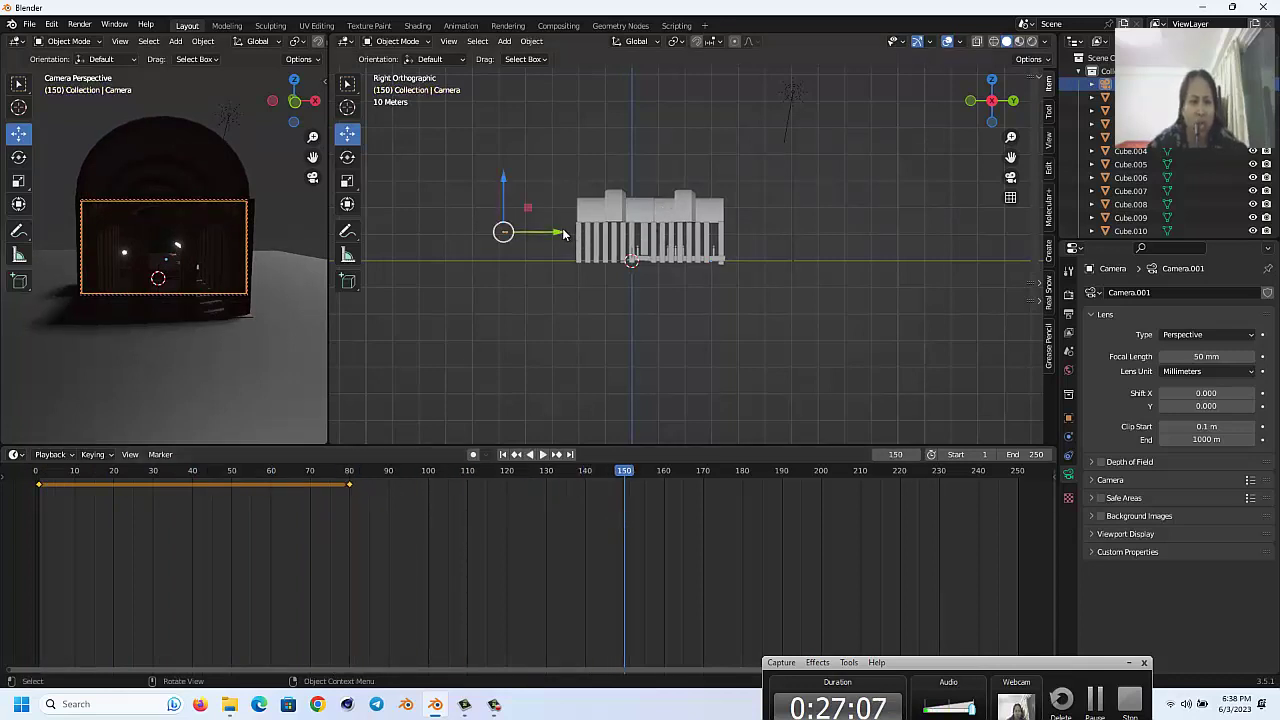
Step: Move the camera further along Y and lower along Z, then keyframe it at frame 150
{"action": "left_click_drag", "start_coordinate": [563, 234], "coordinate": [595, 233]}
{"action": "left_click_drag", "start_coordinate": [533, 183], "coordinate": [534, 194]}
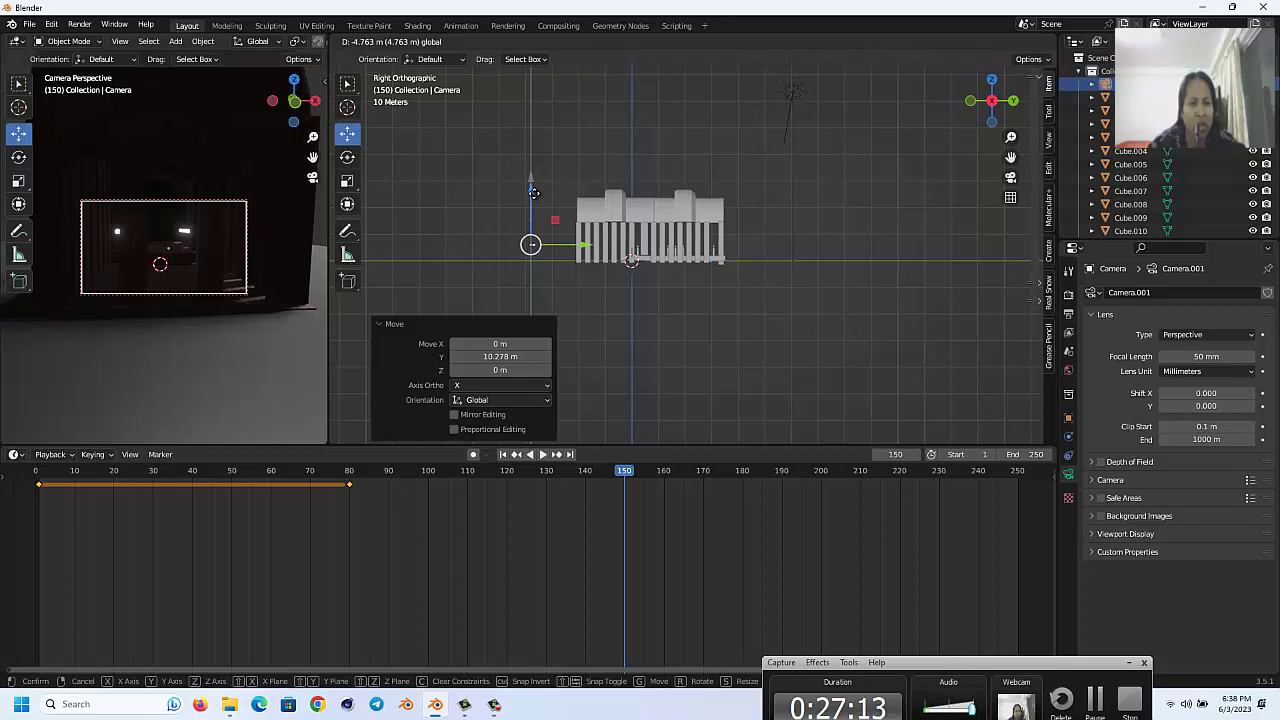
{"action": "left_click", "coordinate": [790, 94]}
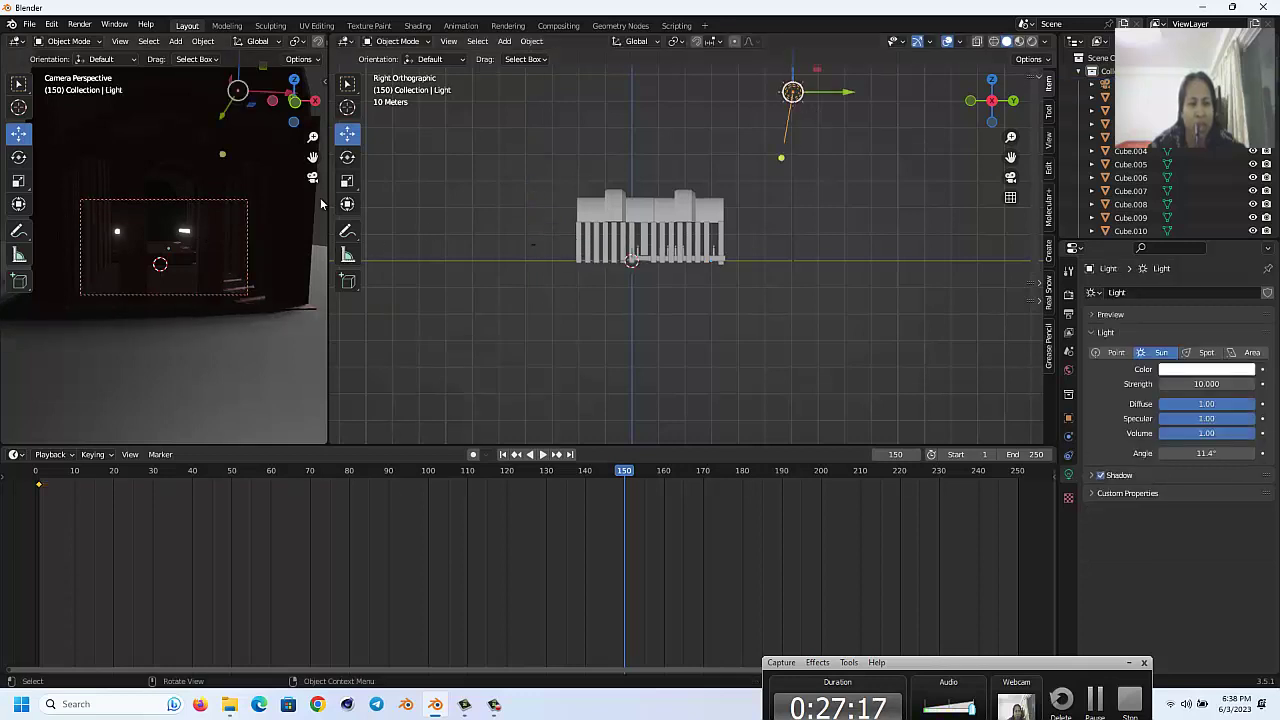
{"action": "left_click", "coordinate": [532, 246]}
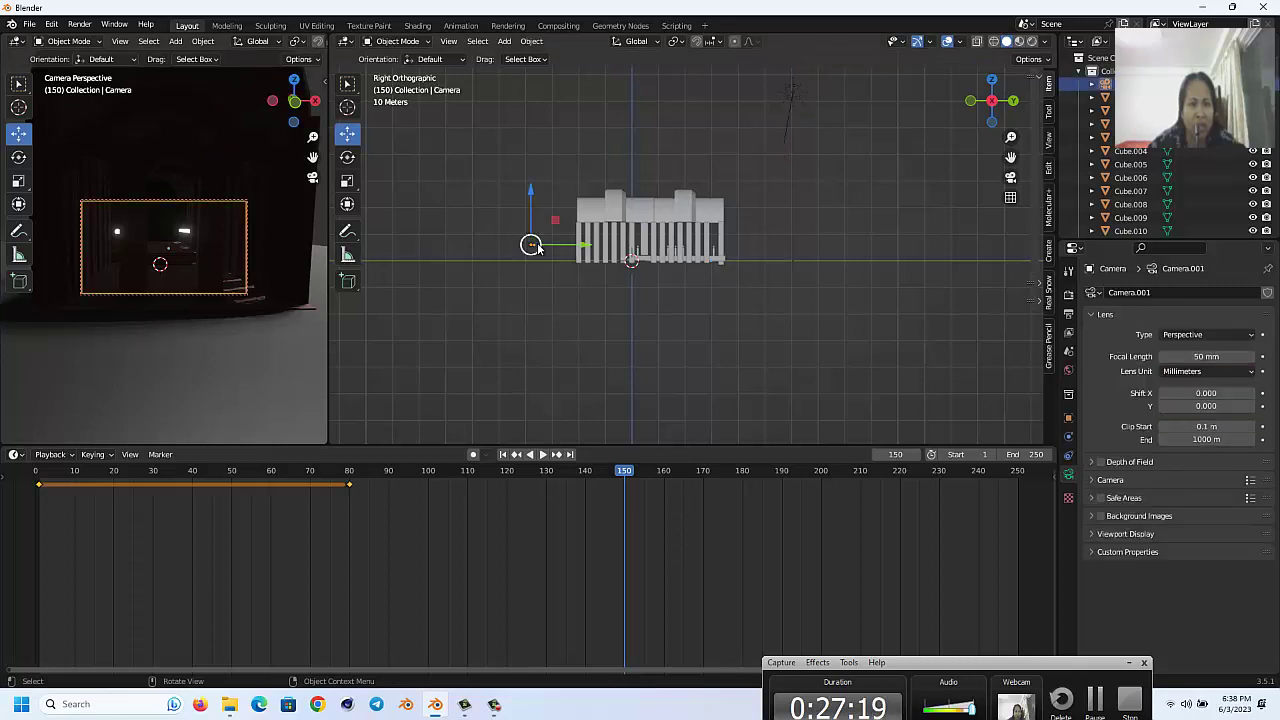
{"action": "key", "text": "i"}
{"action": "left_click", "coordinate": [657, 360]}
{"action": "left_click_drag", "start_coordinate": [628, 469], "coordinate": [1019, 494]}
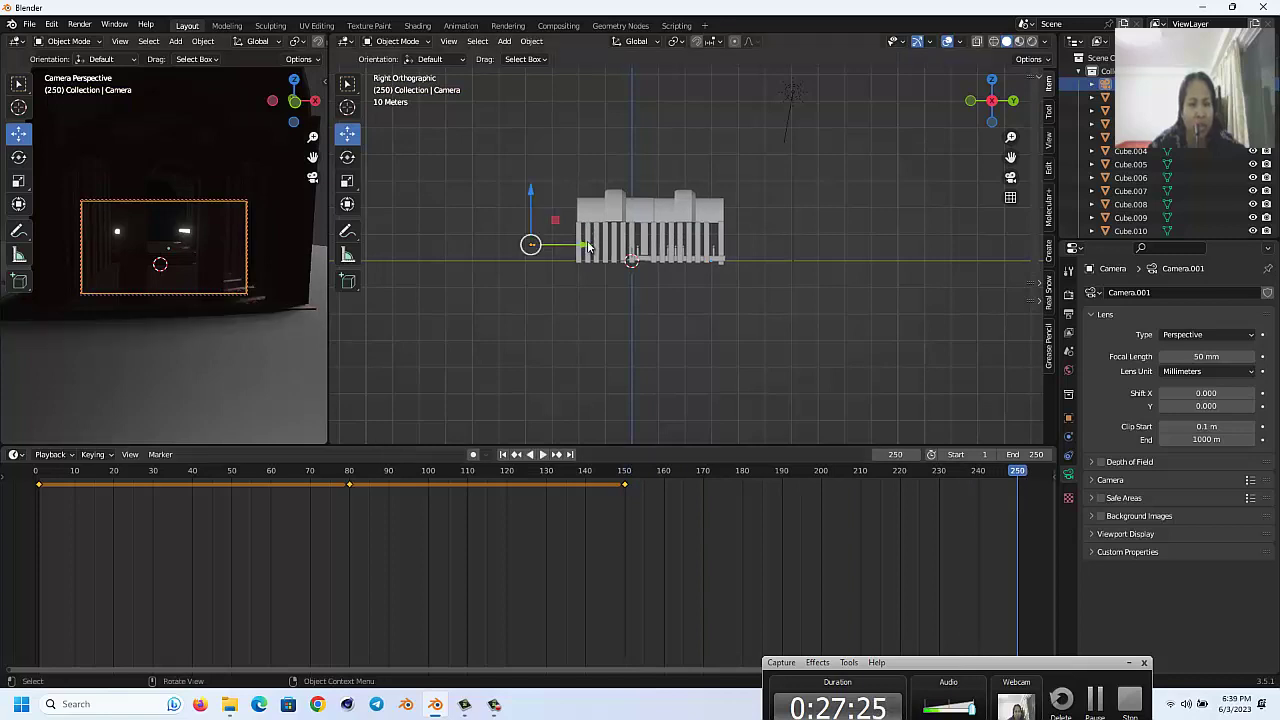
Step: Try a camera move along Y, undo it twice, then redo it
{"action": "mouse_move", "coordinate": [585, 246]}
{"action": "left_mouse_down"}
{"action": "mouse_move", "coordinate": [619, 244]}
{"action": "mouse_move", "coordinate": [571, 242]}
{"action": "left_mouse_up"}
{"action": "key", "text": "ctrl+z"}
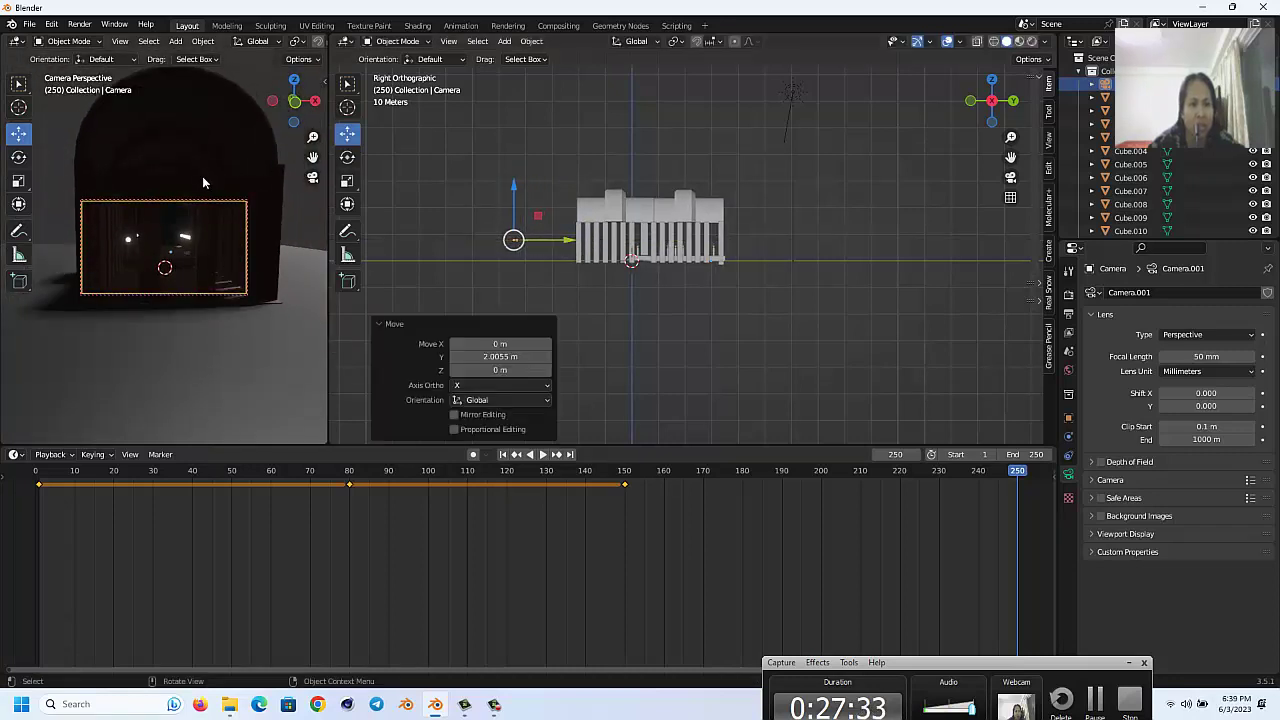
{"action": "key", "text": "ctrl+z"}
{"action": "key", "text": "ctrl+shift+z"}
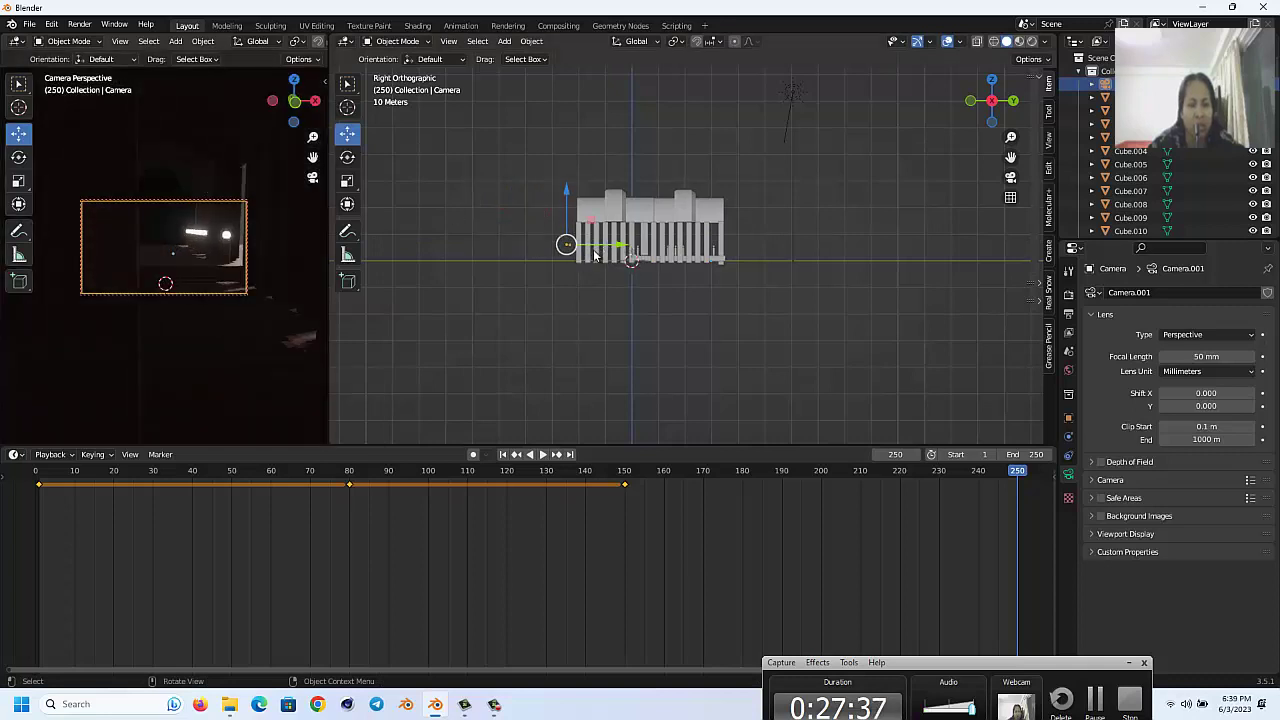
Step: Enable Lock Camera to View in the camera viewport's sidebar
{"action": "key", "text": "n"}
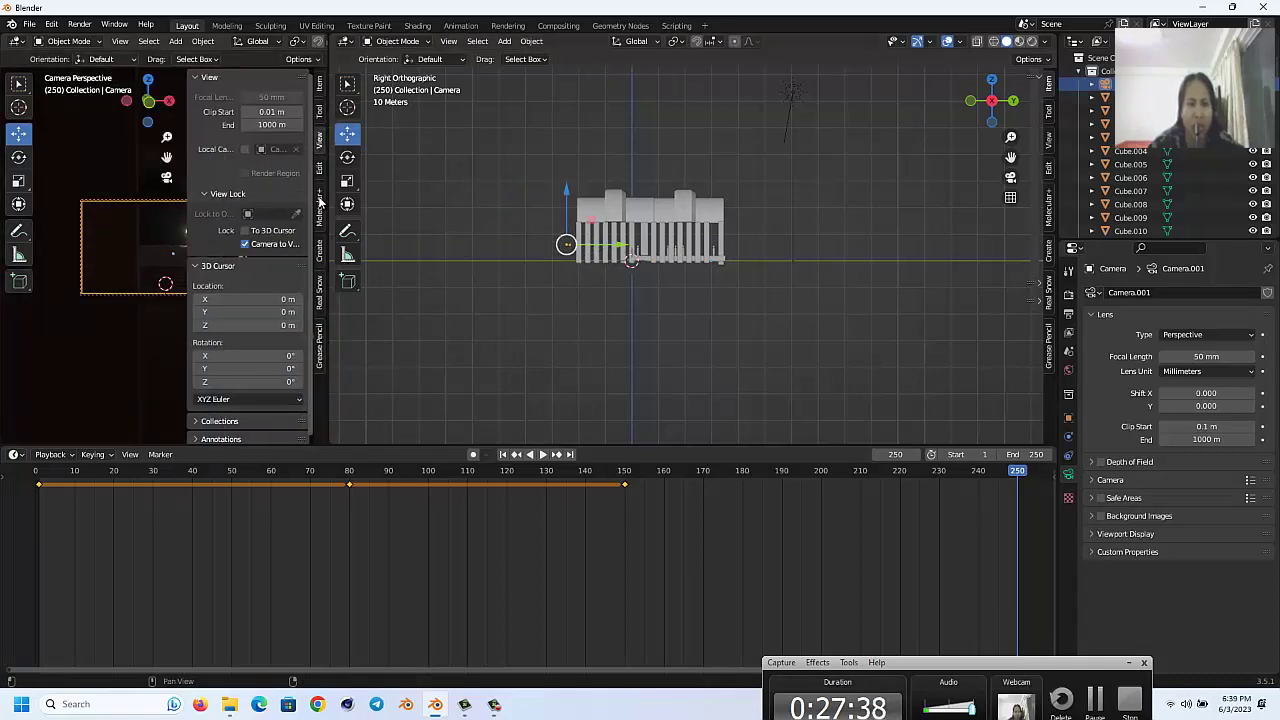
{"action": "scroll", "coordinate": [139, 244], "scroll_direction": "up", "scroll_amount": 2}
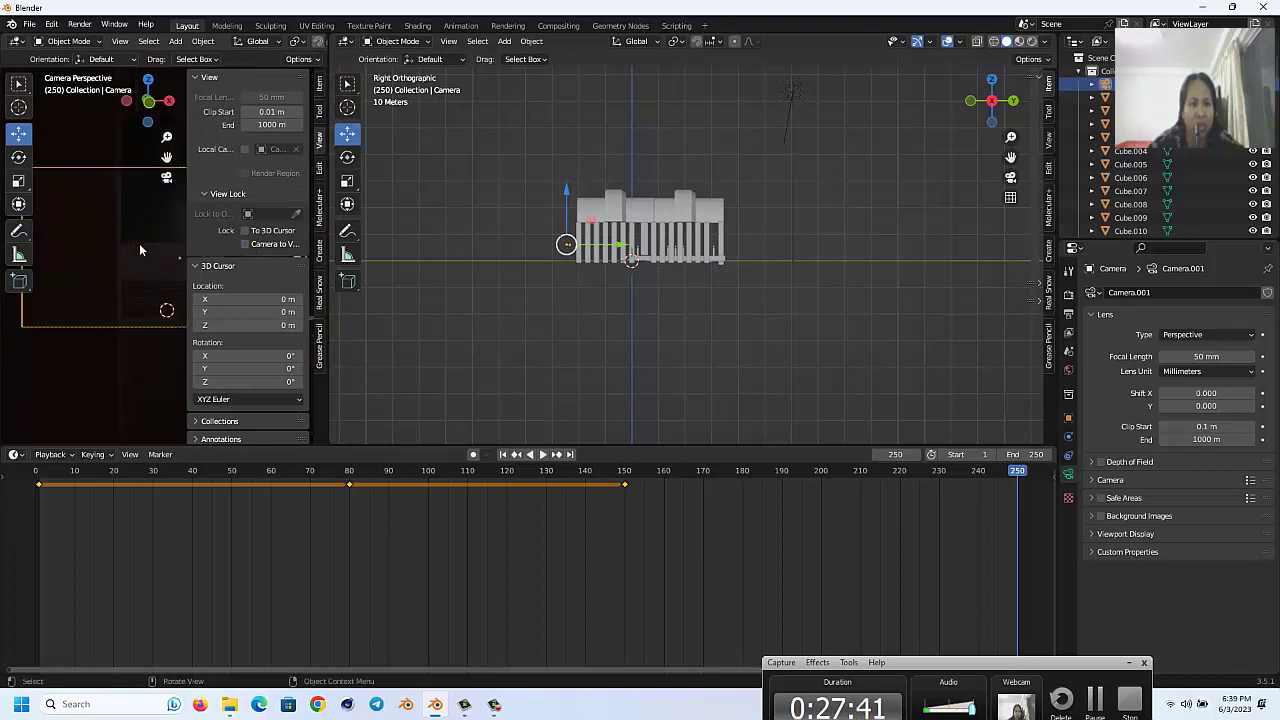
{"action": "left_click", "coordinate": [245, 244]}
{"action": "scroll", "coordinate": [120, 248], "scroll_direction": "down", "scroll_amount": 2}
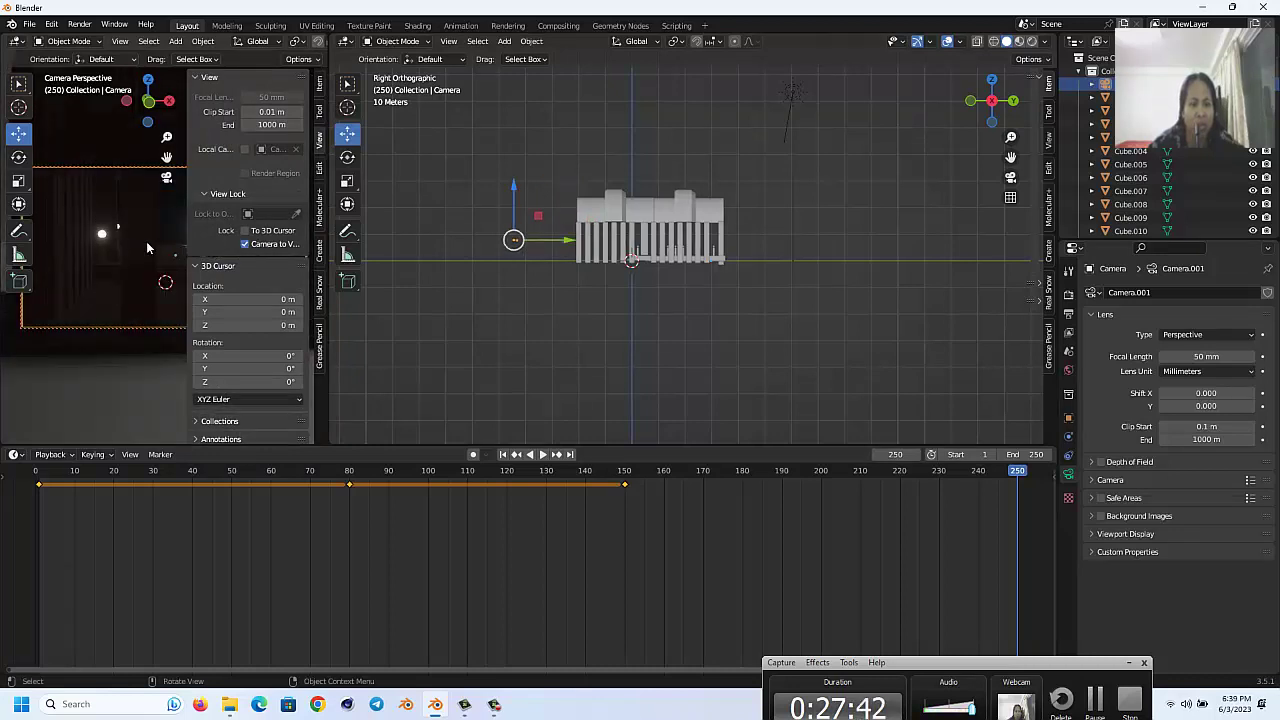
{"action": "key", "text": "n"}
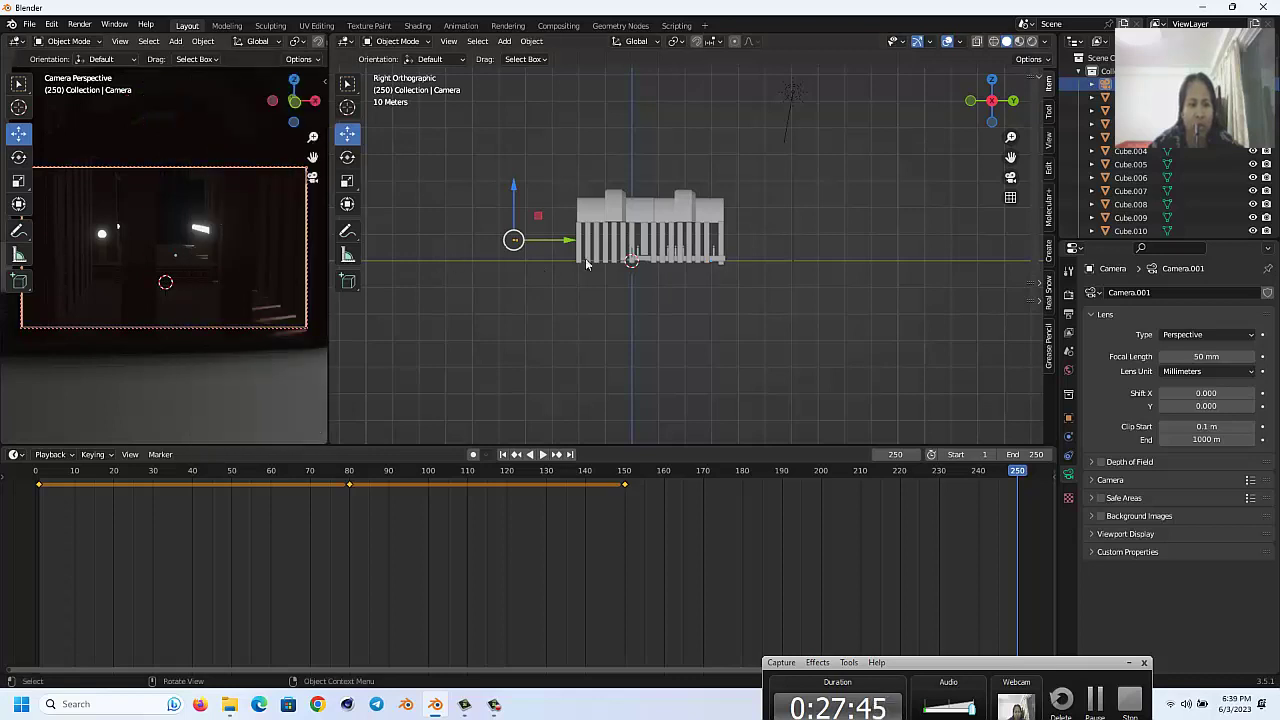
Step: Slide the camera farther along Y to the building, nudging it sideways along X from top view
{"action": "left_click_drag", "start_coordinate": [572, 243], "coordinate": [620, 241]}
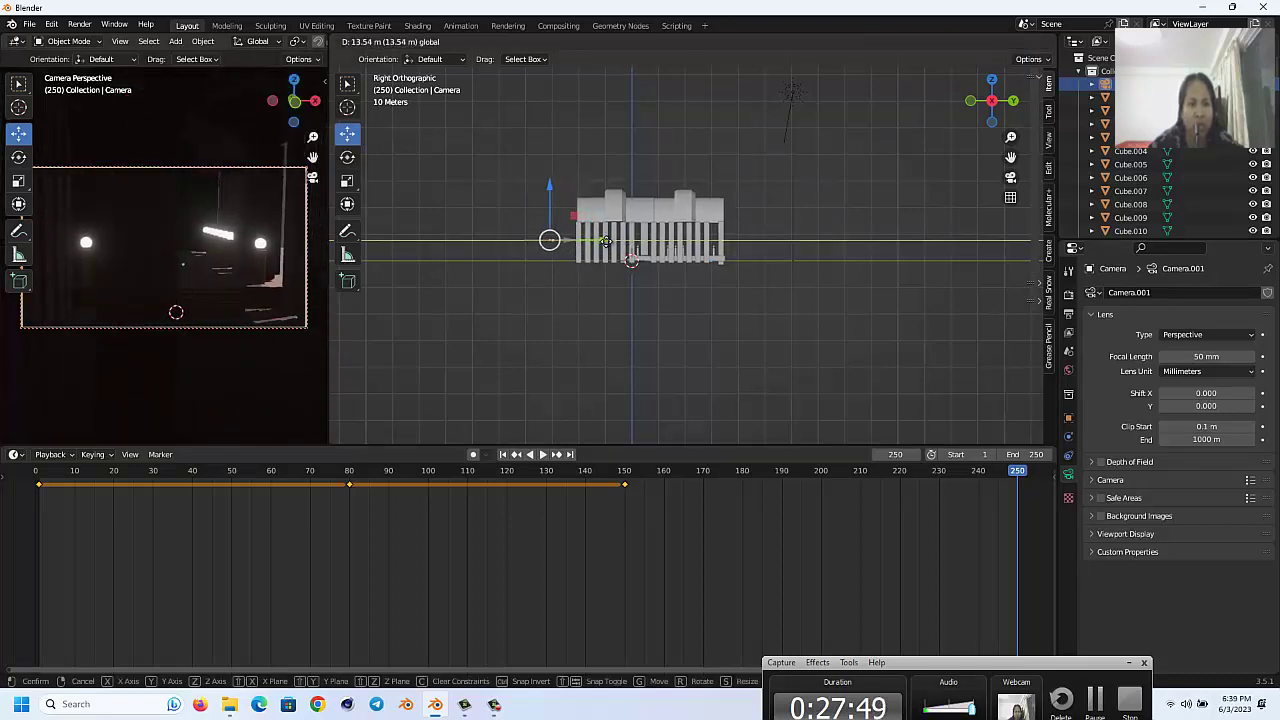
{"action": "left_click_drag", "start_coordinate": [620, 241], "coordinate": [635, 246]}
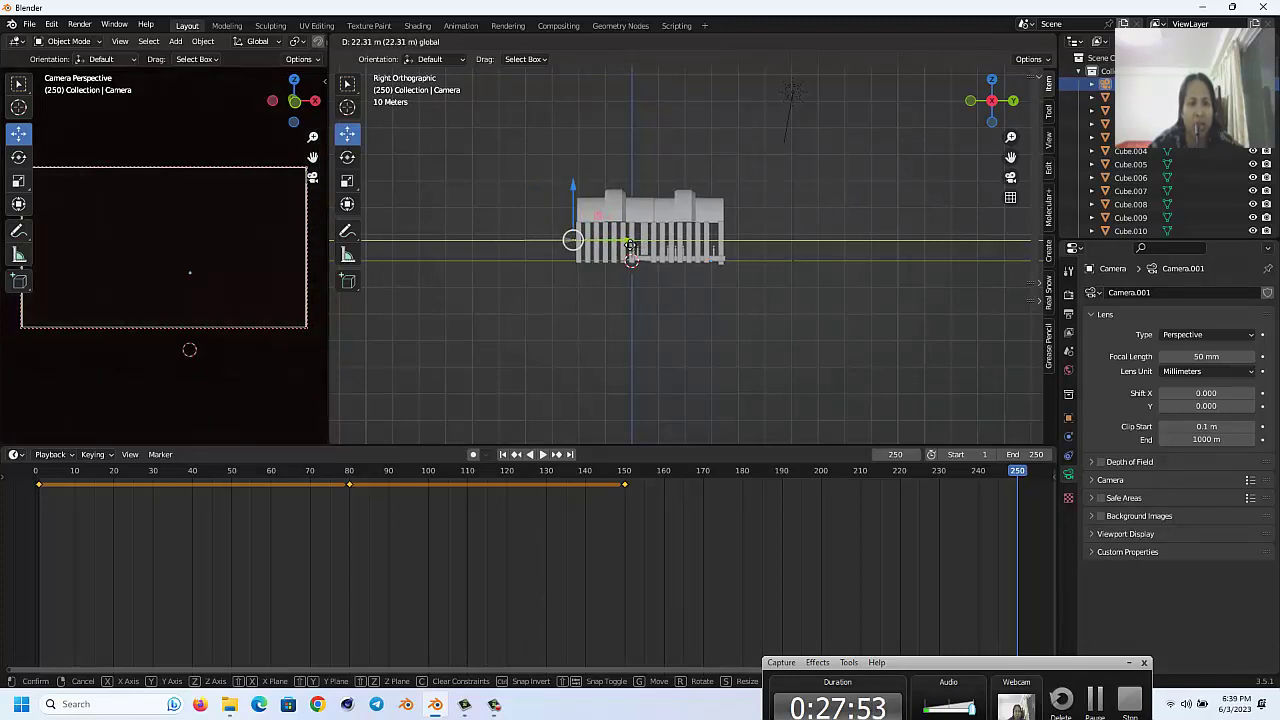
{"action": "left_click_drag", "start_coordinate": [635, 246], "coordinate": [631, 246]}
{"action": "key", "text": "KP_7"}
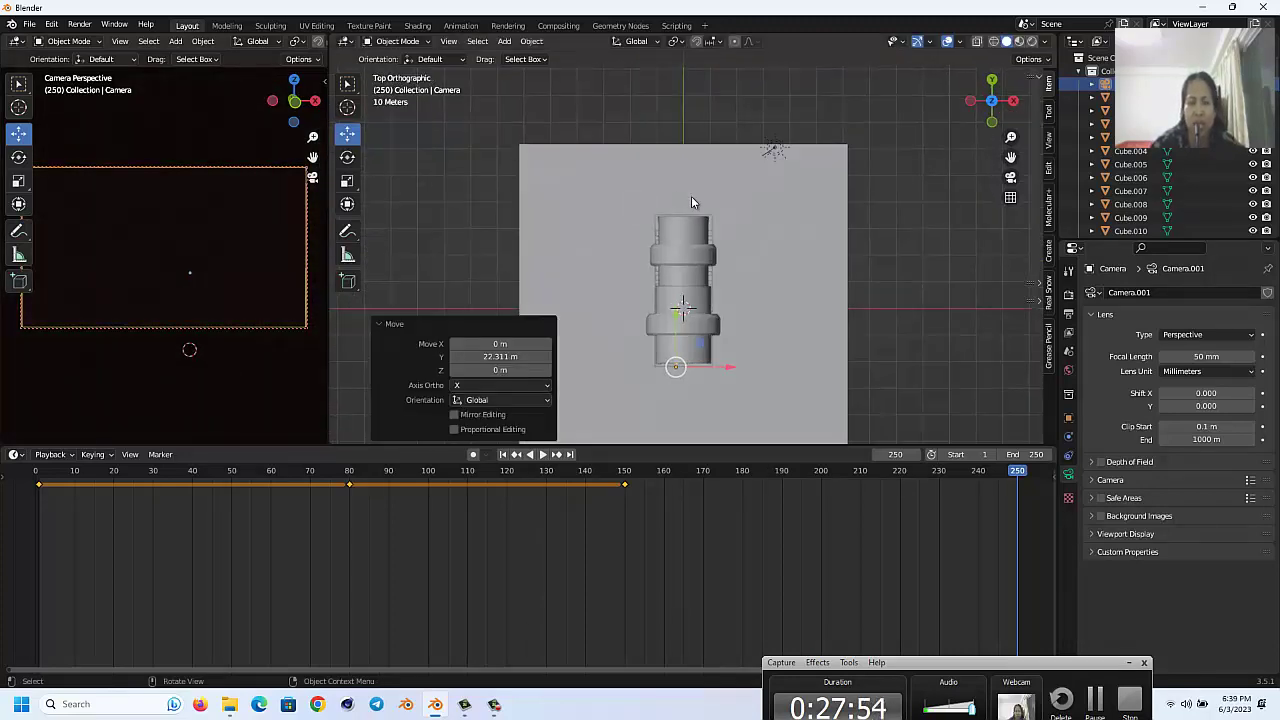
{"action": "left_click_drag", "start_coordinate": [728, 371], "coordinate": [732, 368]}
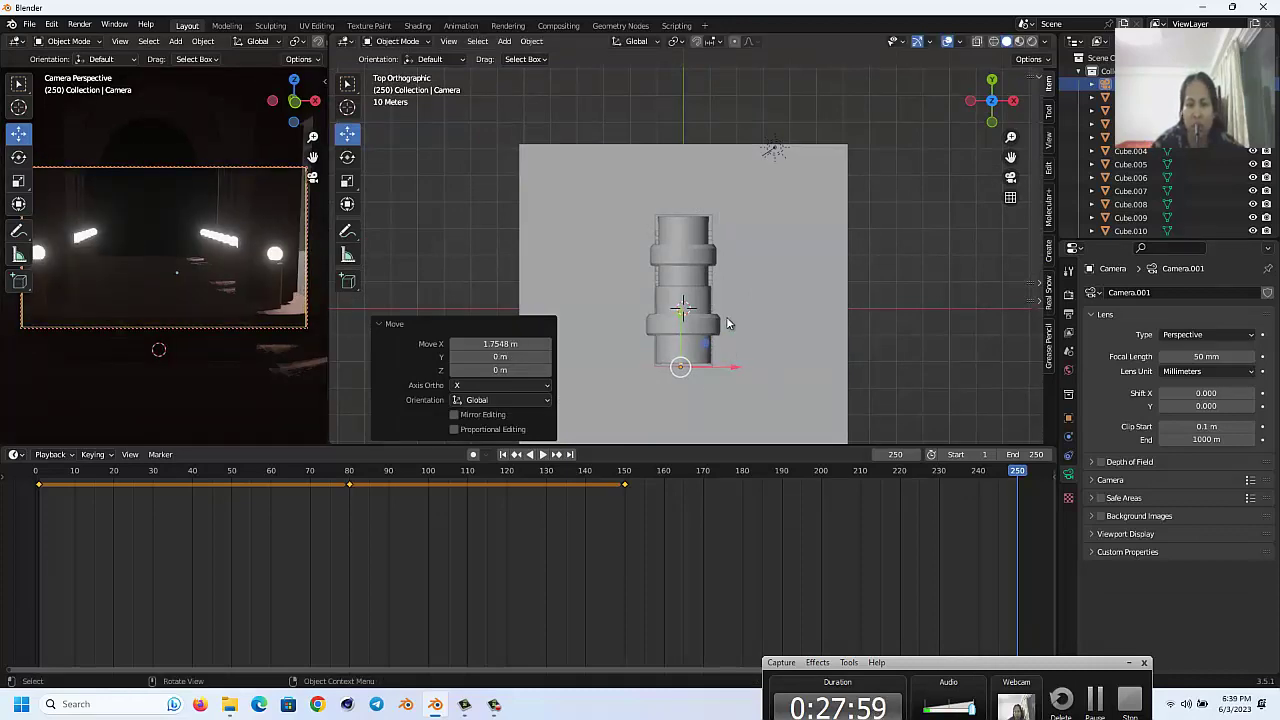
{"action": "key", "text": "KP_3"}
{"action": "left_click_drag", "start_coordinate": [624, 244], "coordinate": [645, 241]}
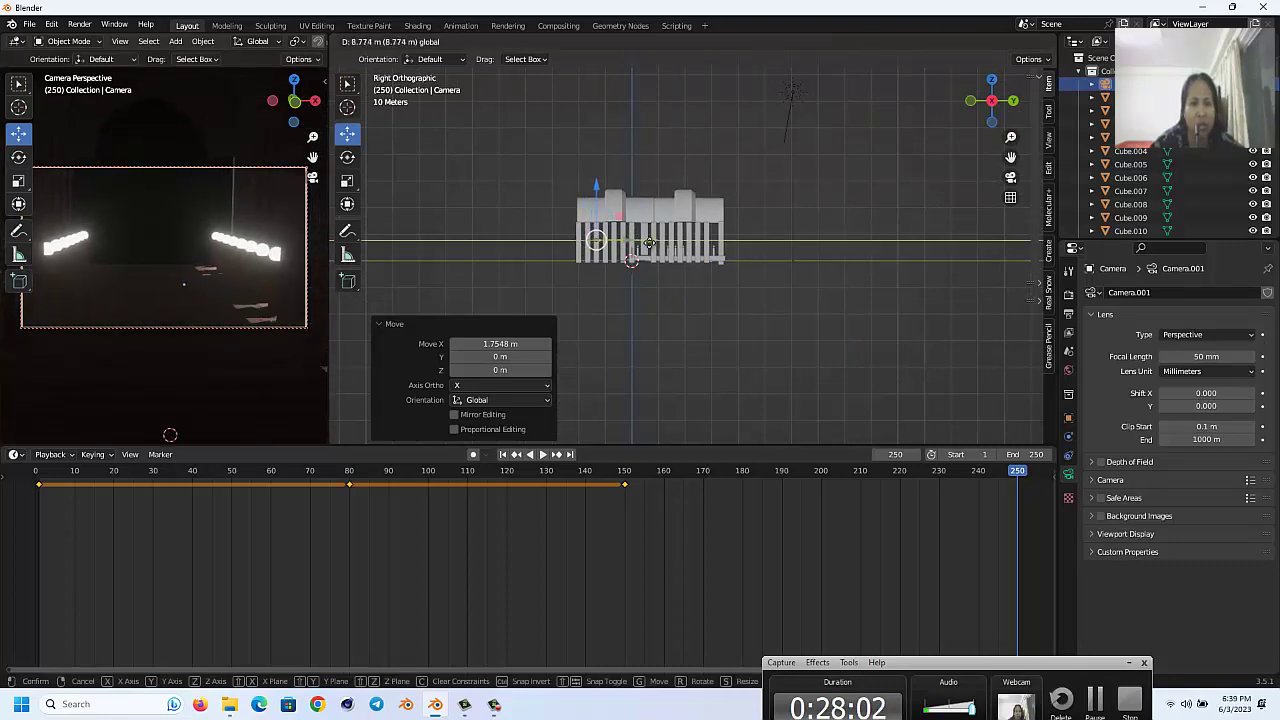
{"action": "left_click_drag", "start_coordinate": [645, 241], "coordinate": [651, 242]}
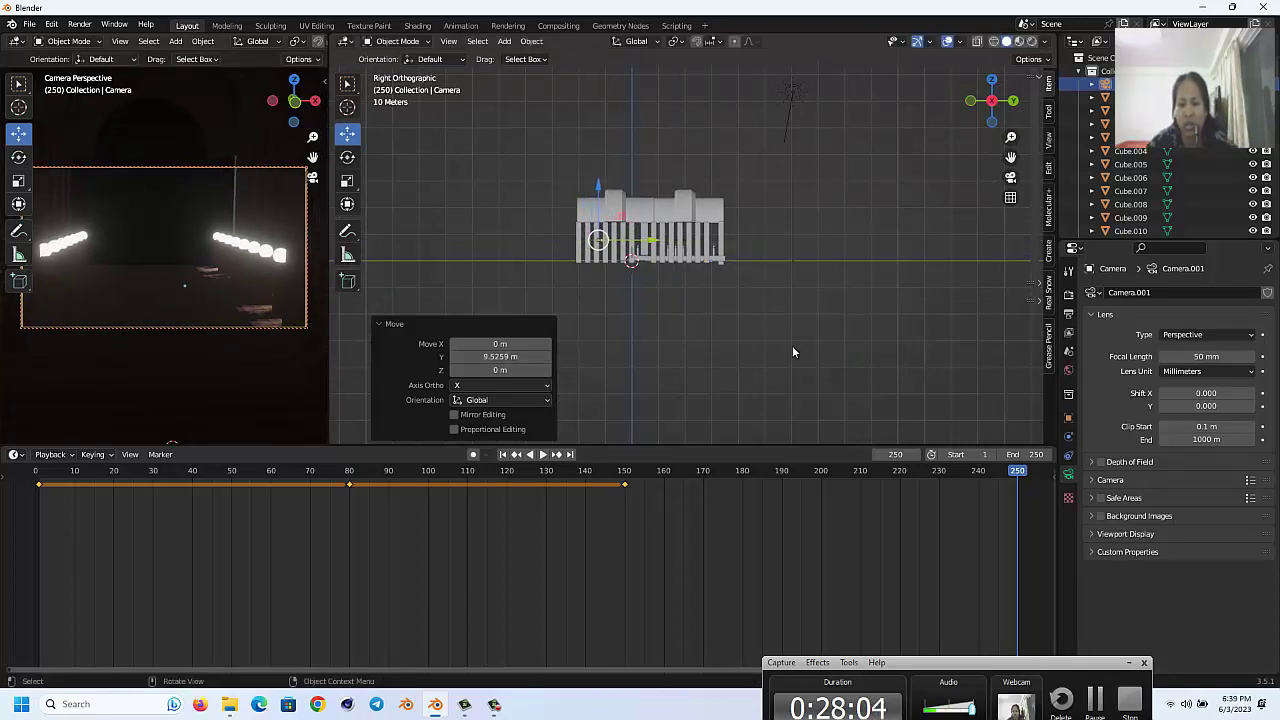
Step: Keyframe the camera's end position at frame 250 and return to frame 1
{"action": "key", "text": "i"}
{"action": "left_click", "coordinate": [764, 376]}
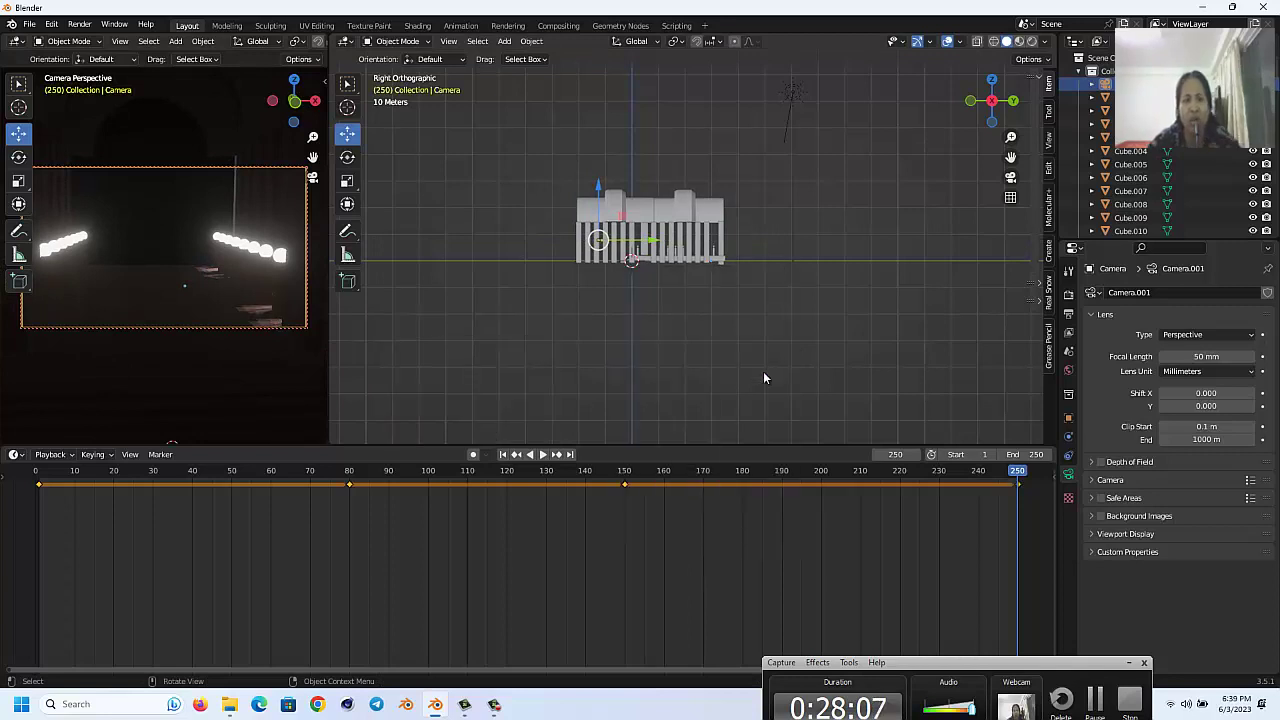
{"action": "left_click", "coordinate": [502, 455]}
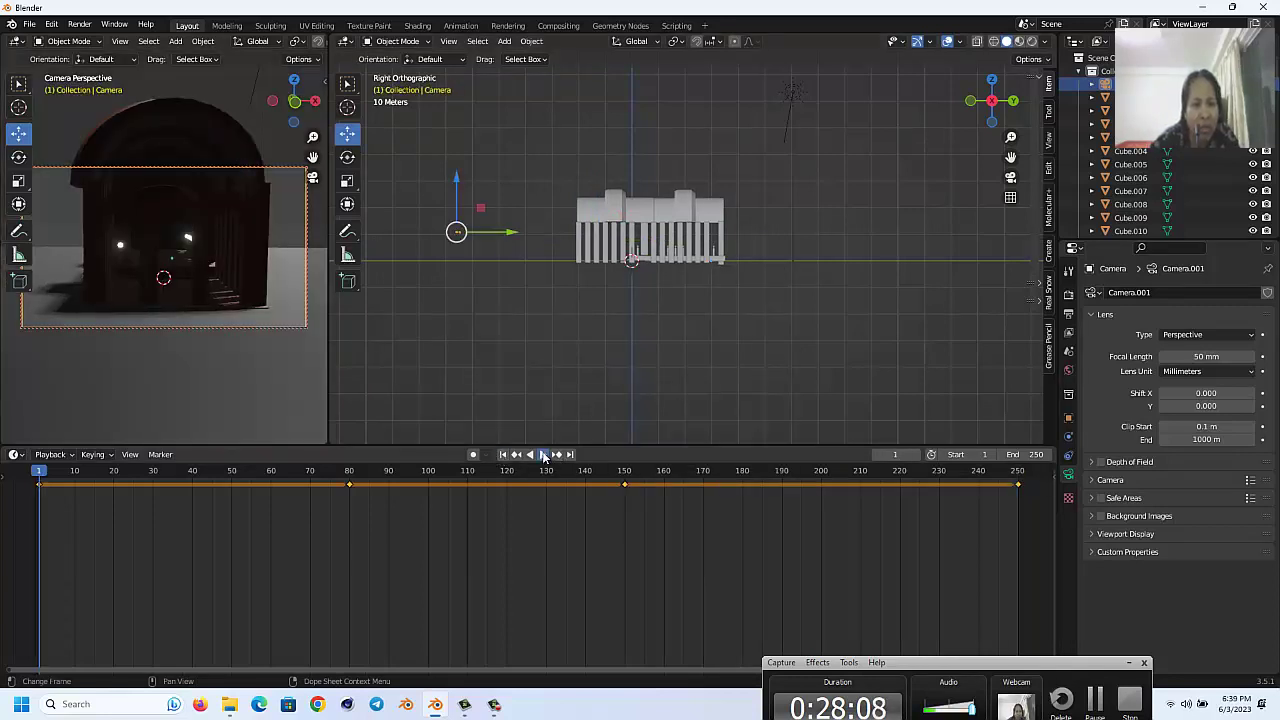
Step: Play the fly-in, stop it around frame 64, and select the sun light
{"action": "left_click", "coordinate": [543, 455]}
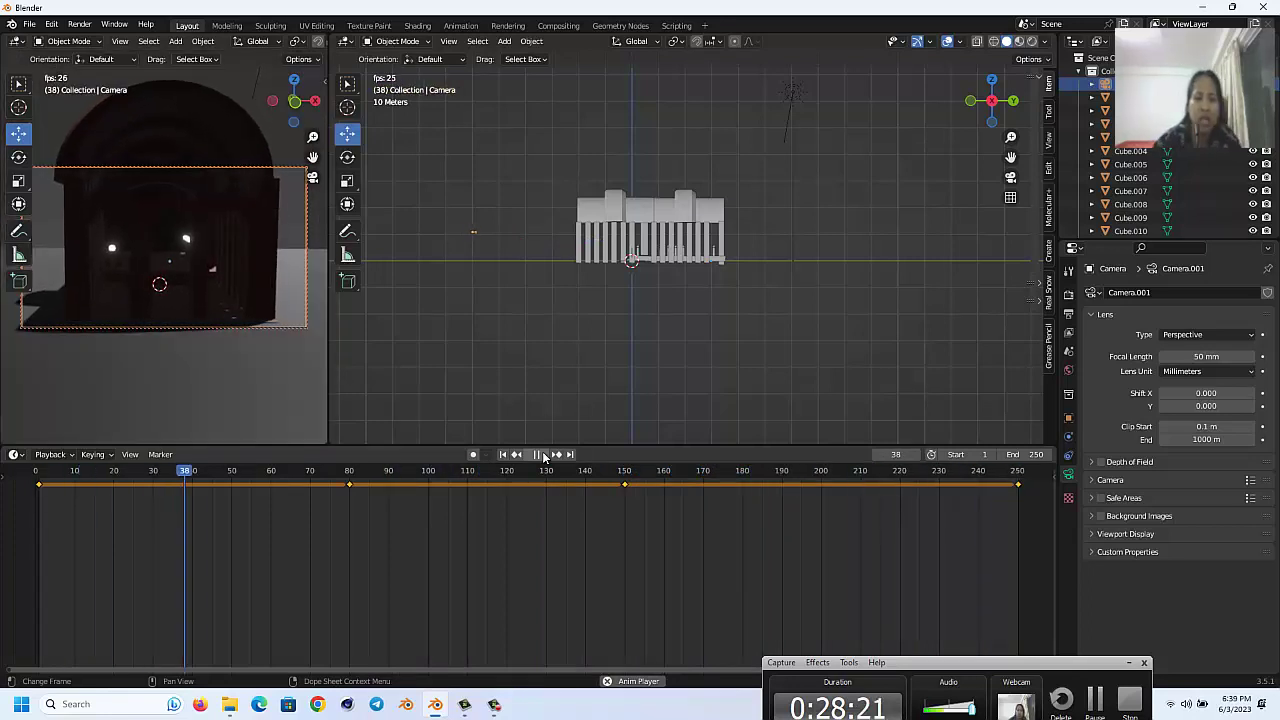
{"action": "left_click", "coordinate": [540, 455]}
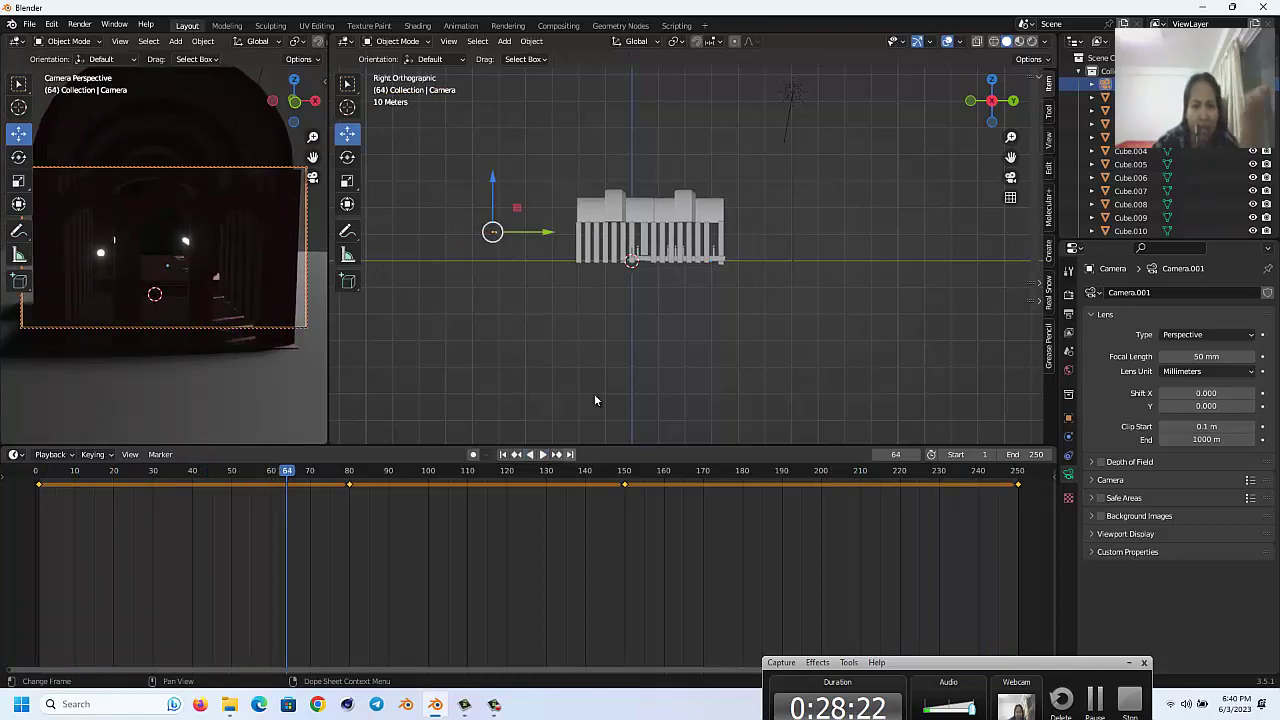
{"action": "left_click", "coordinate": [792, 95]}
{"action": "key", "text": "KP_7"}
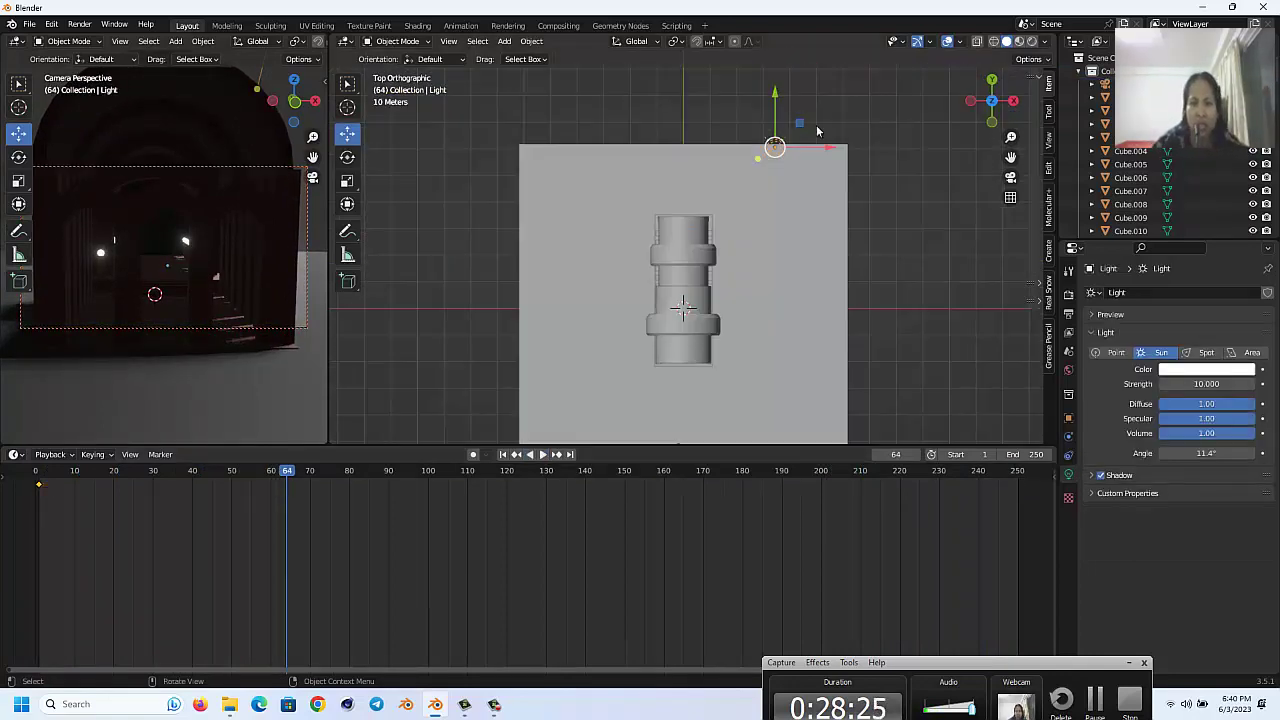
Step: Move the sun light along X and Y, lower it in front view, and tilt it about 20°
{"action": "left_click_drag", "start_coordinate": [827, 142], "coordinate": [838, 135]}
{"action": "key", "text": "g"}
{"action": "key", "text": "y"}
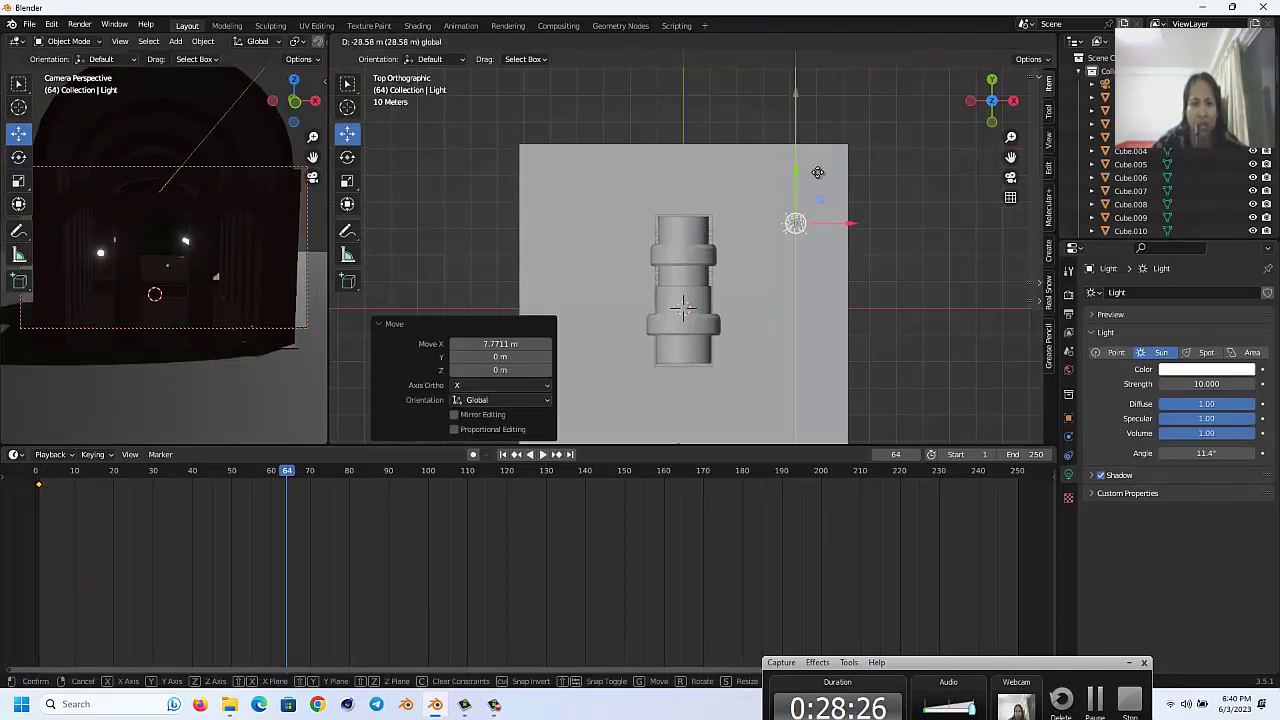
{"action": "left_click", "coordinate": [830, 216]}
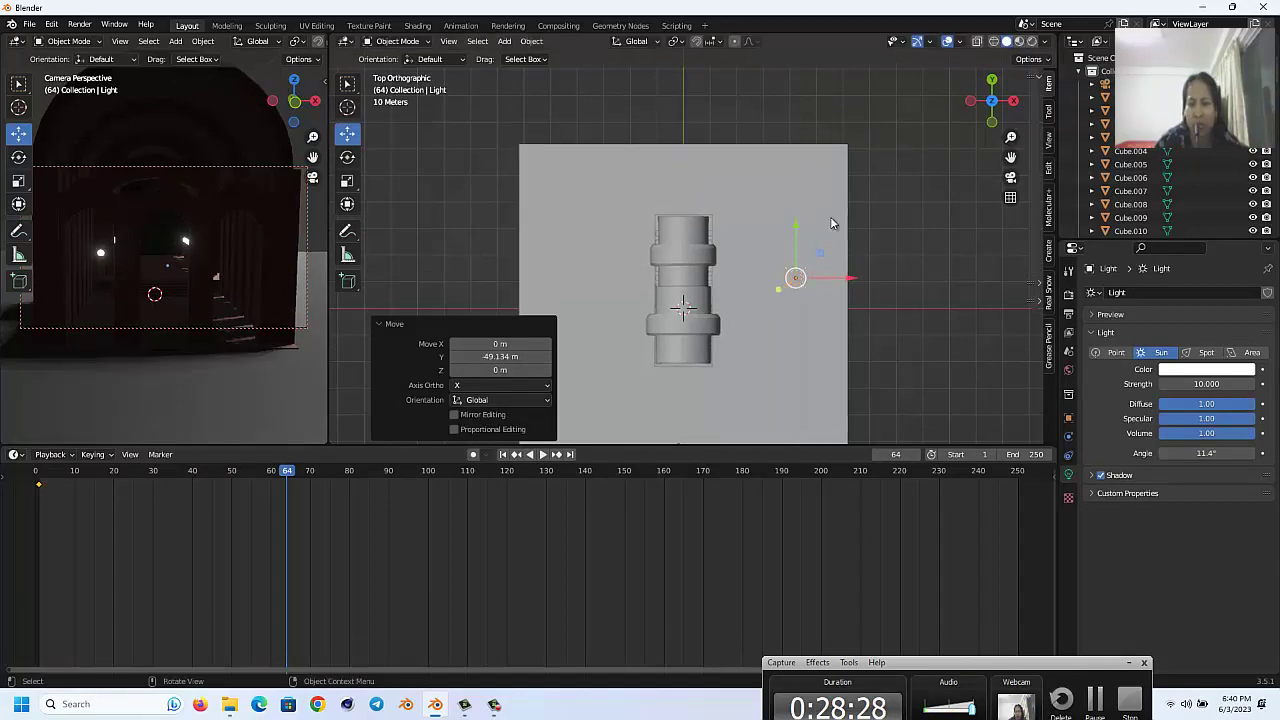
{"action": "key", "text": "KP_1"}
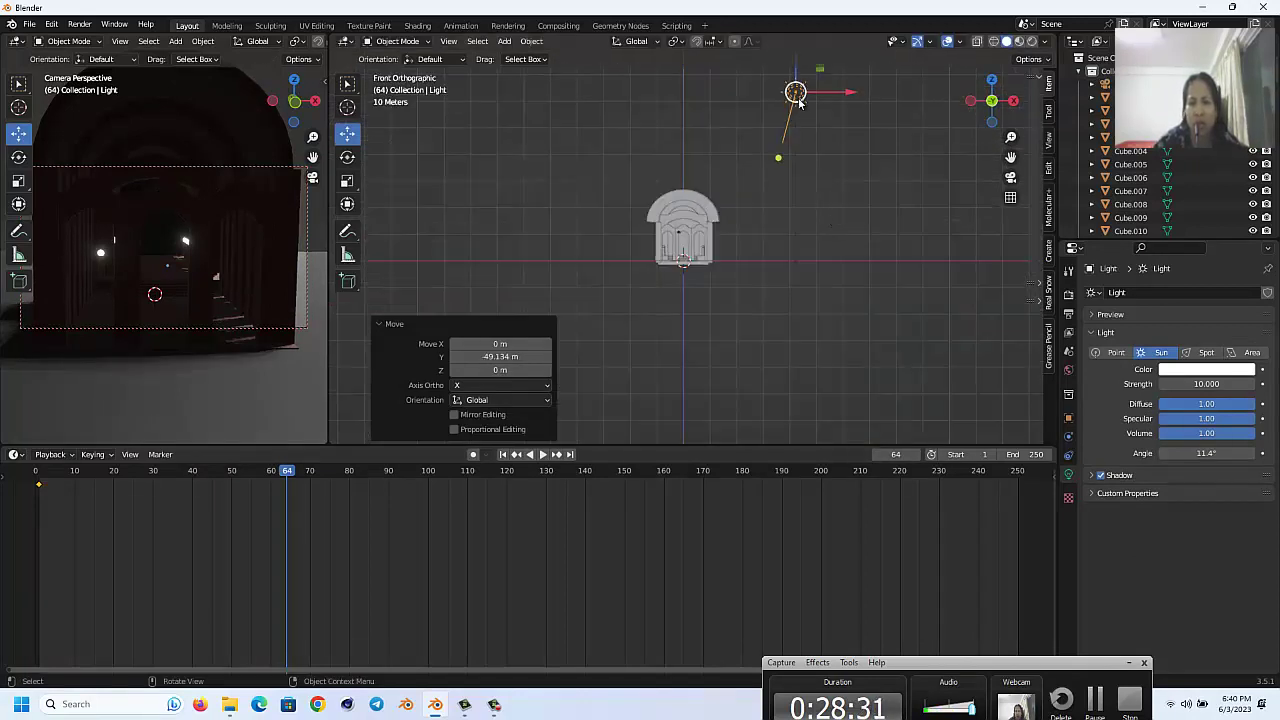
{"action": "key", "text": "g"}
{"action": "left_click", "coordinate": [797, 230]}
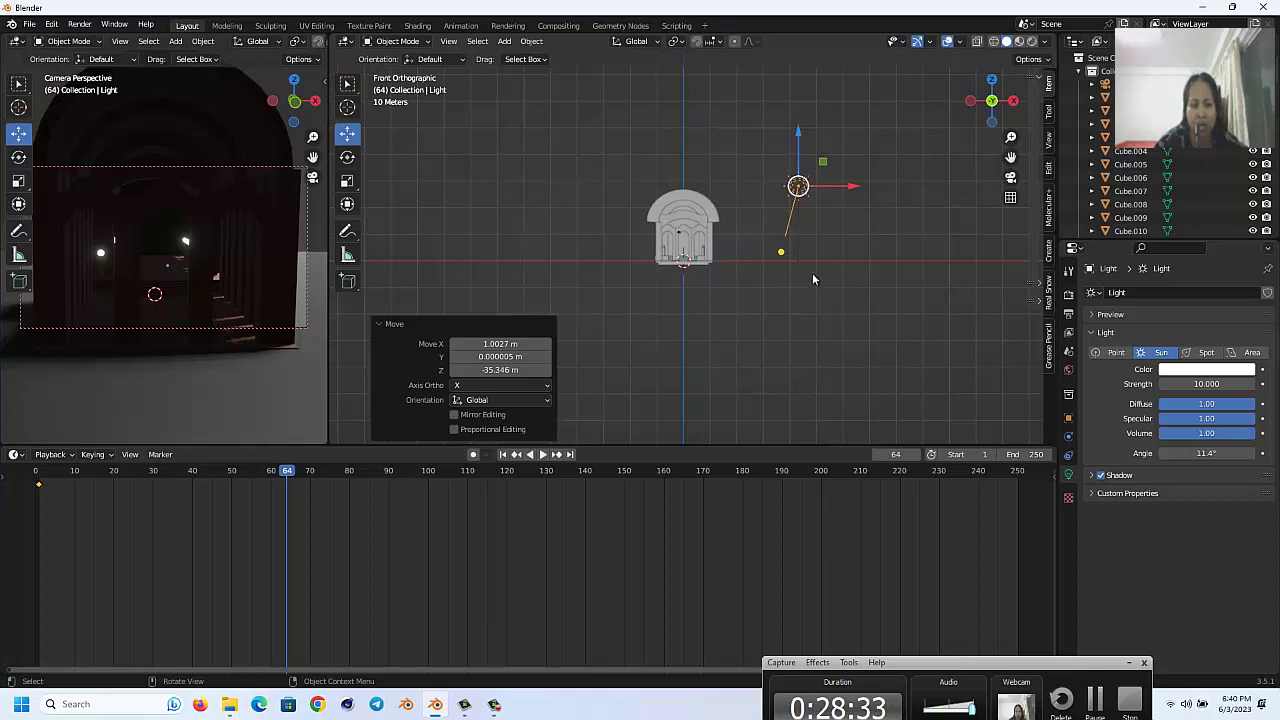
{"action": "key", "text": "r"}
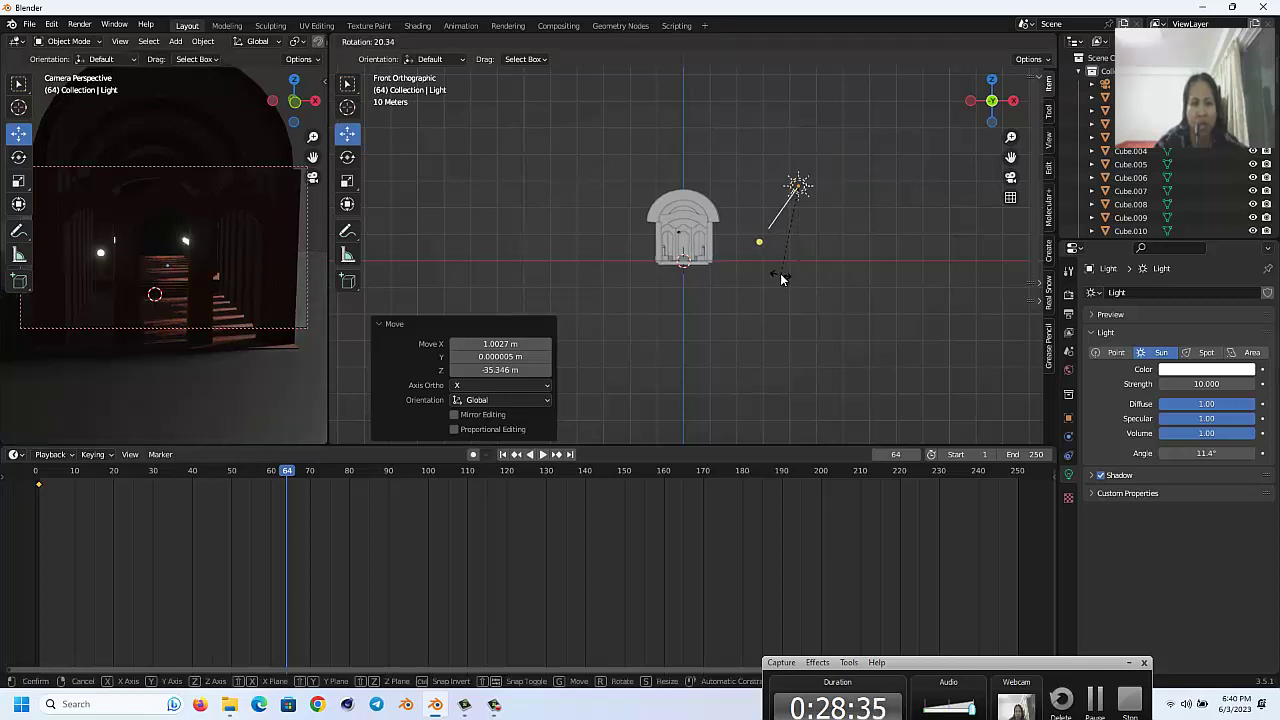
{"action": "left_click", "coordinate": [781, 277]}
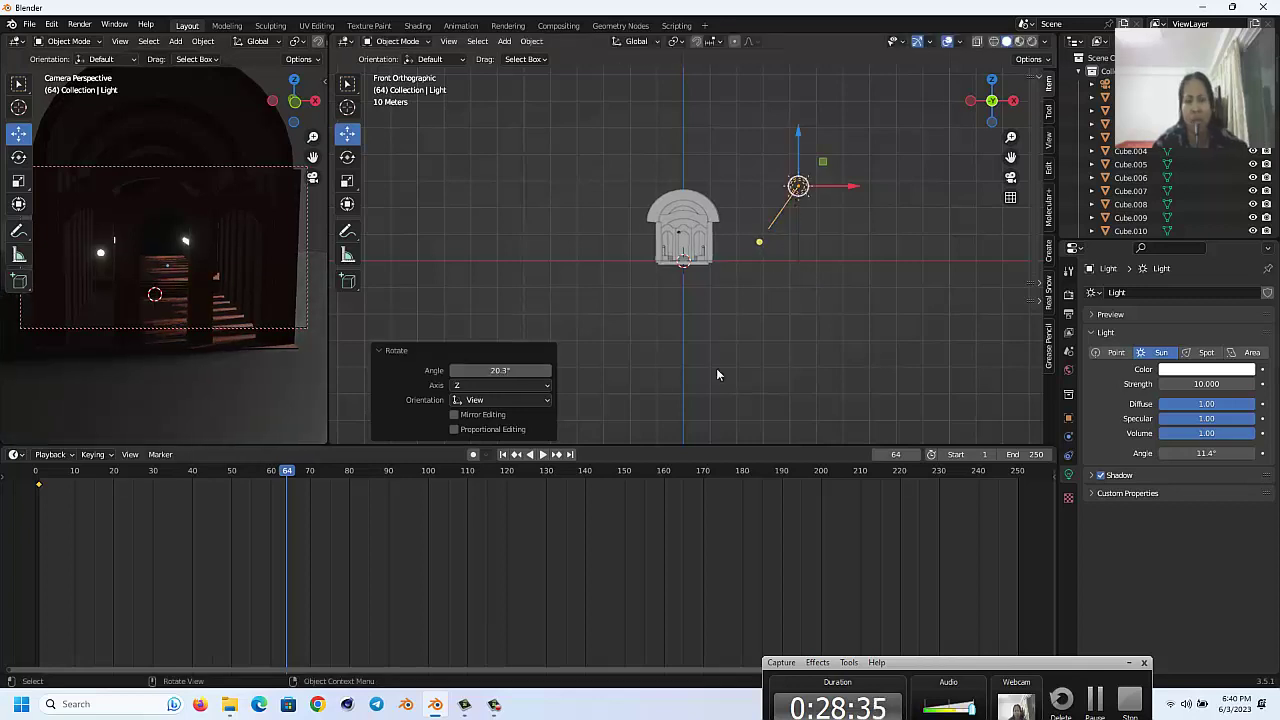
Step: Replay the fly-in animation from frame 1 to check the new lighting
{"action": "left_click", "coordinate": [502, 455]}
{"action": "left_click", "coordinate": [543, 455]}
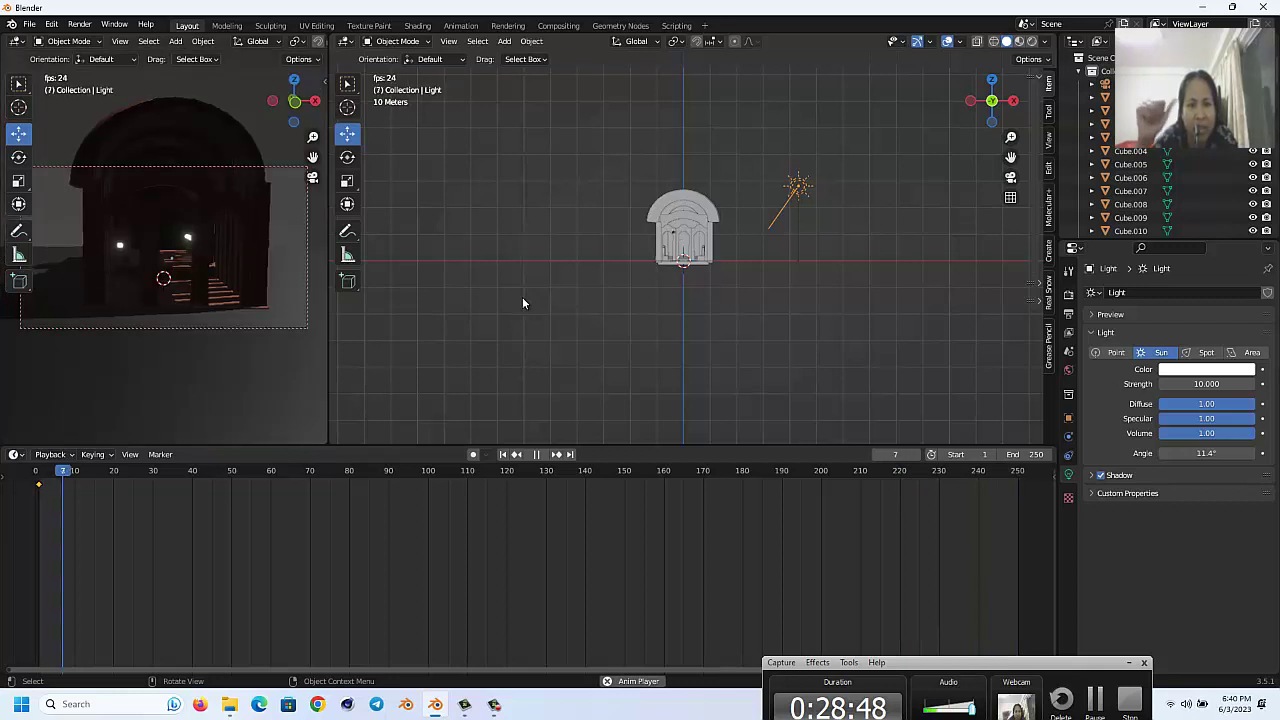
{"action": "left_click", "coordinate": [538, 457]}
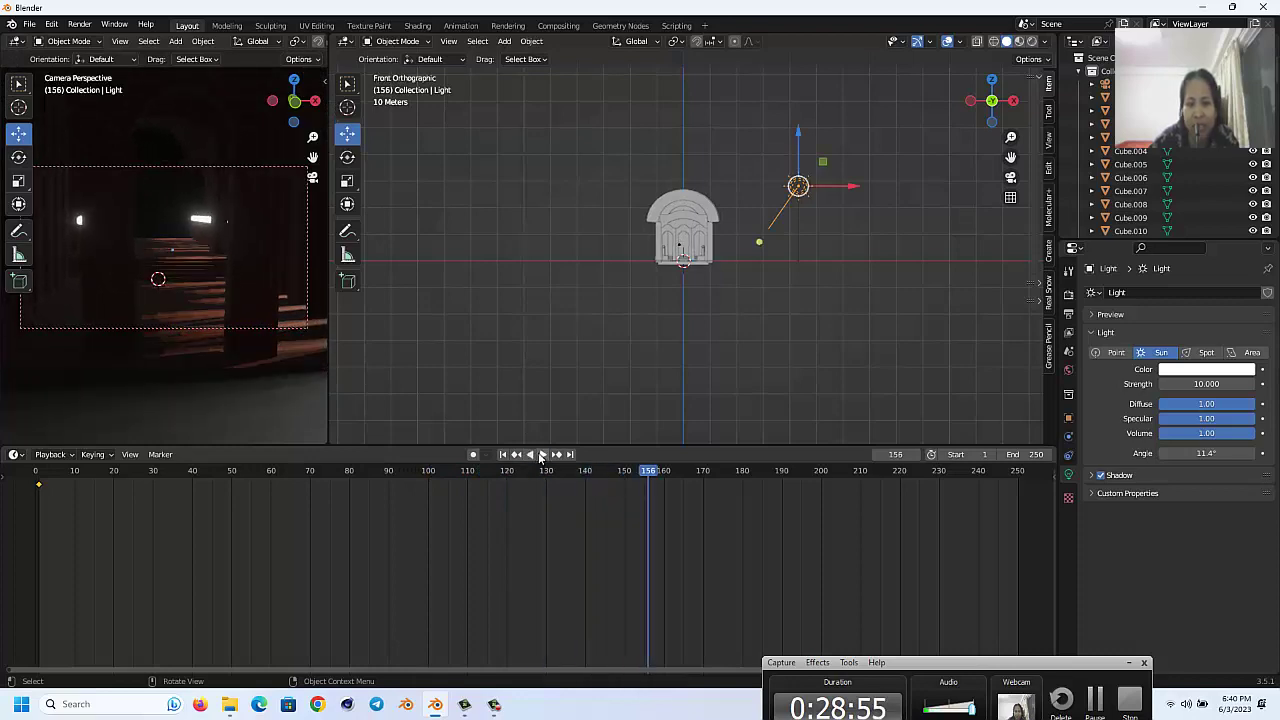
{"action": "left_click", "coordinate": [1135, 705]}
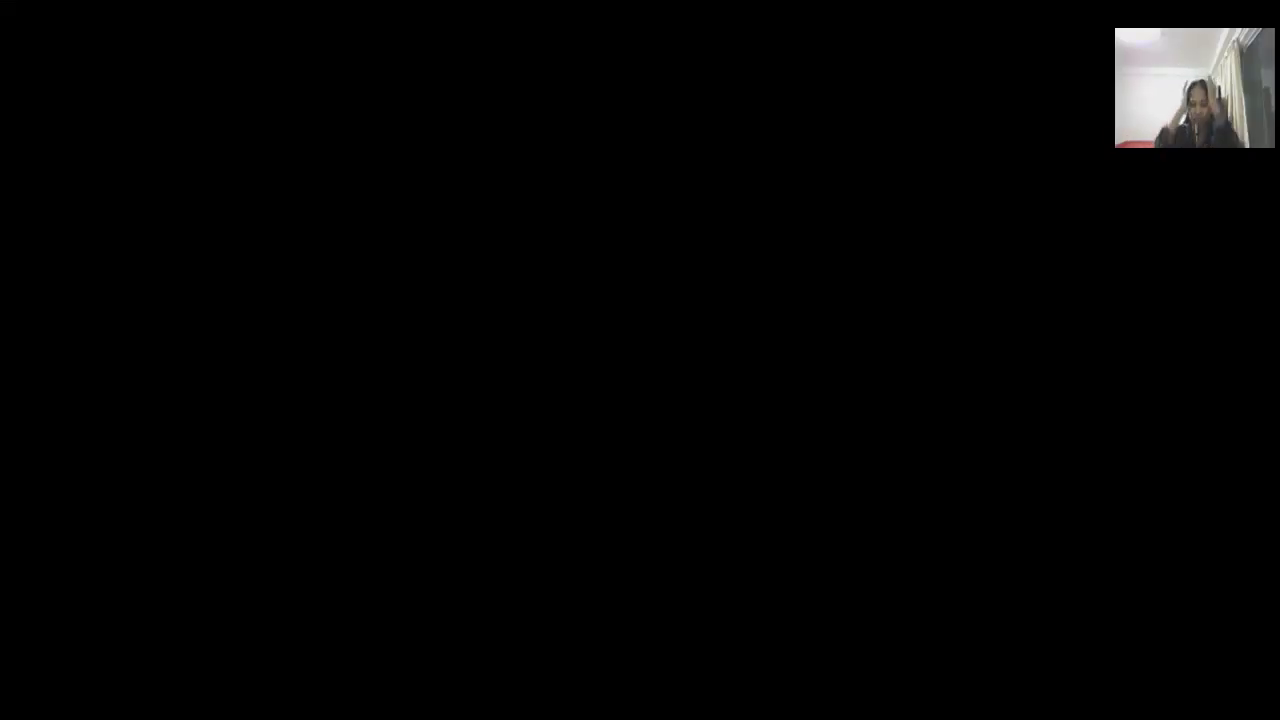